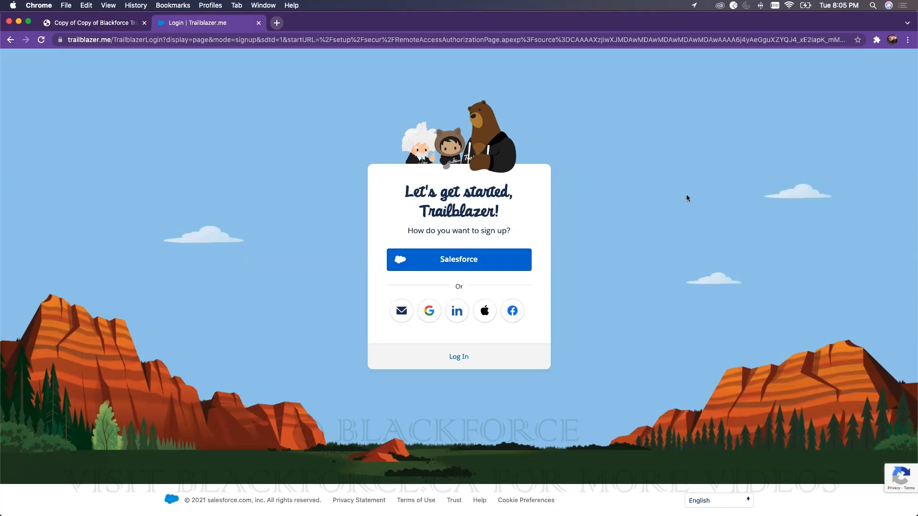
Step: Sign in to Trailhead with Google and open the profile menu under your name
left_click(435, 309)
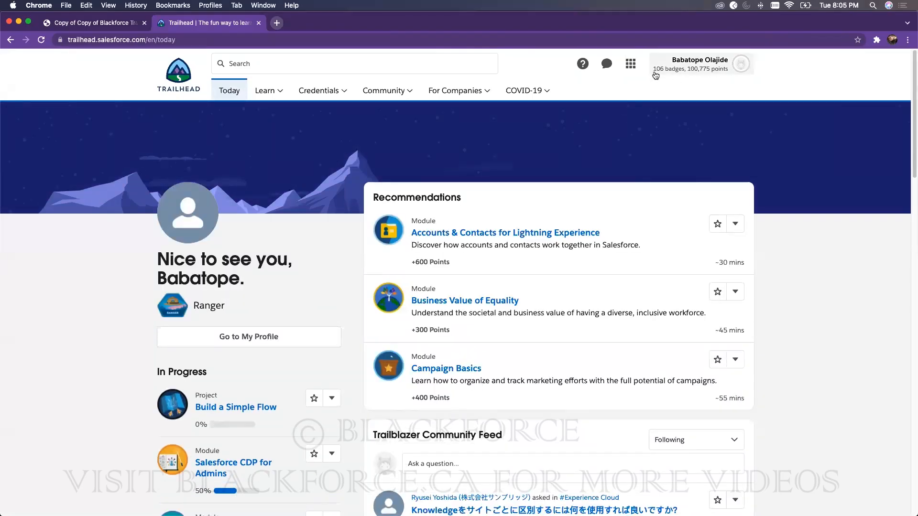
left_click(725, 66)
left_click(799, 113)
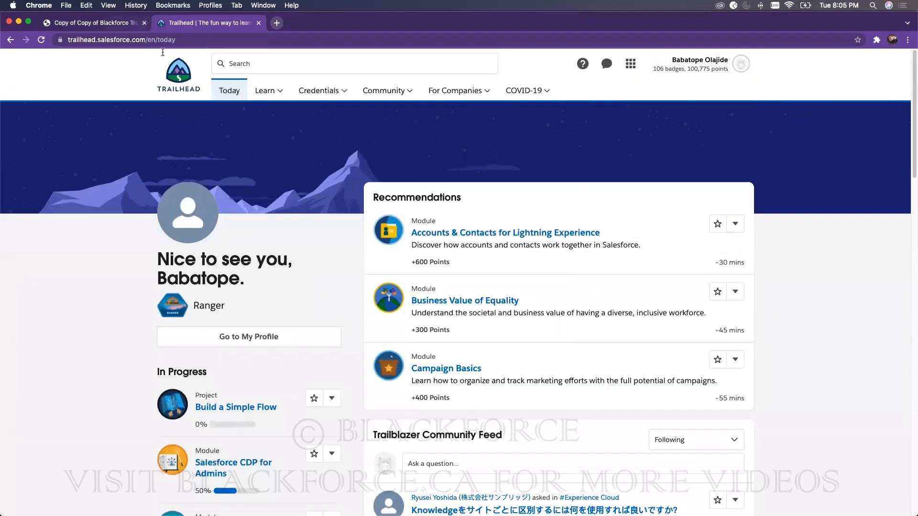
mouse_move(516, 98)
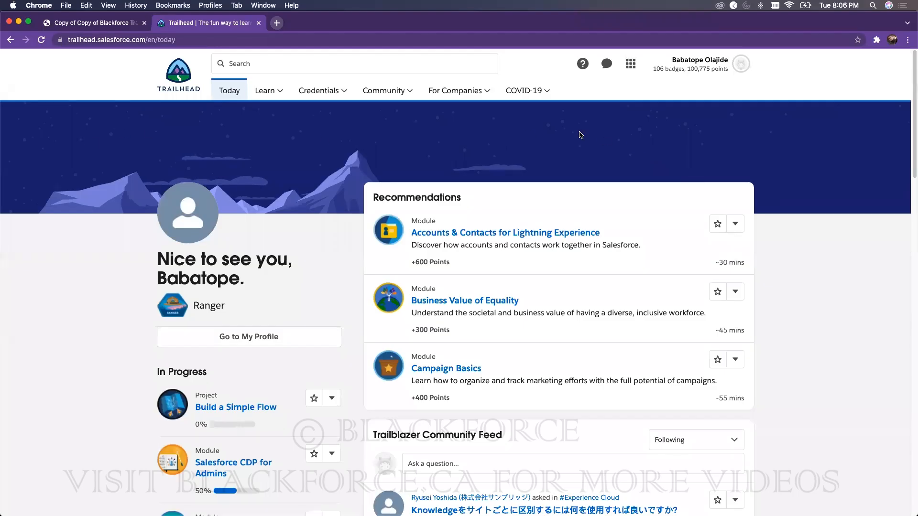
left_click(712, 70)
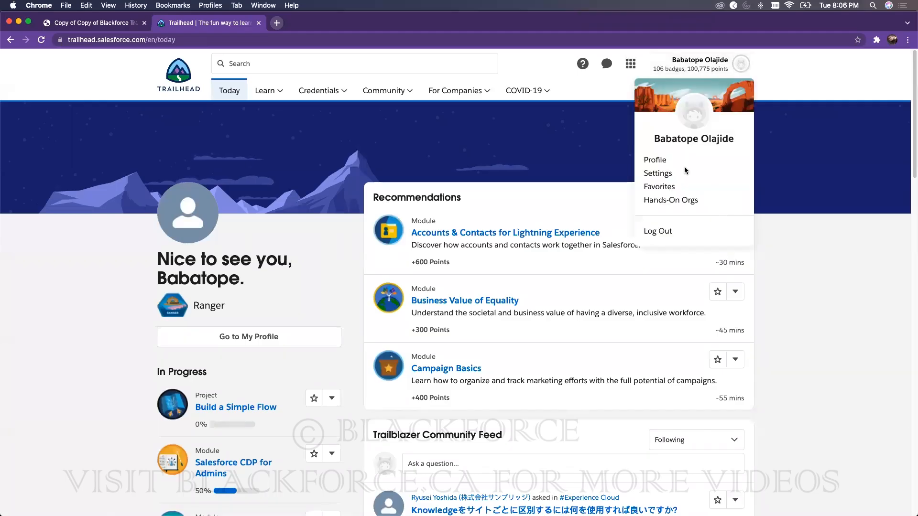
left_click(807, 85)
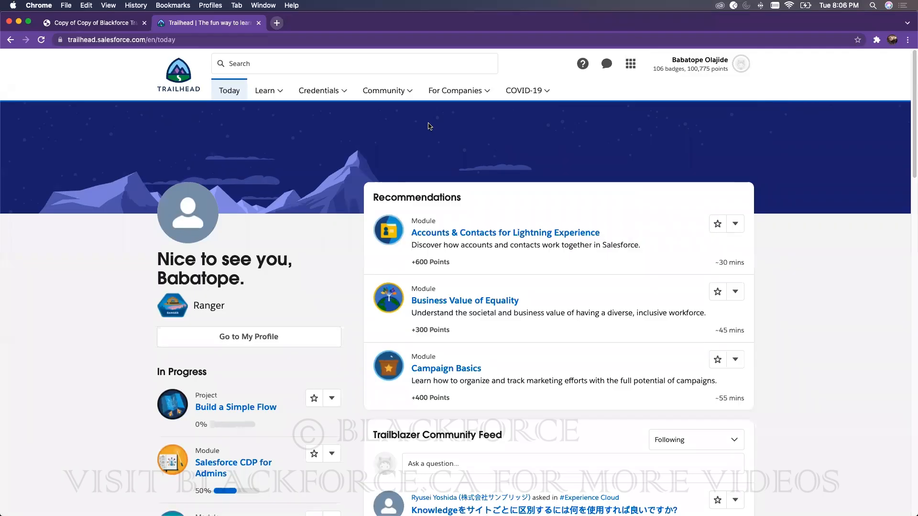
left_click(729, 71)
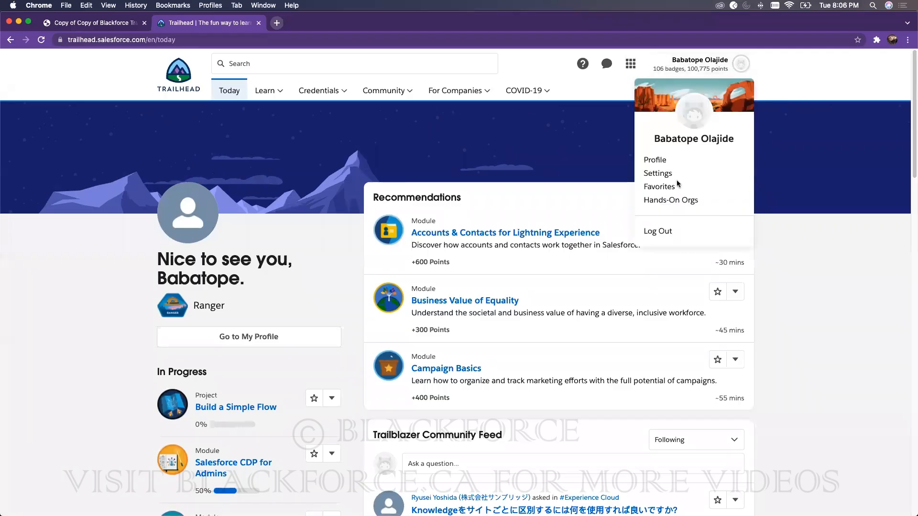
Step: Go to Hands-On Orgs and review the nine connected orgs, including BlackforceTraining
left_click(677, 201)
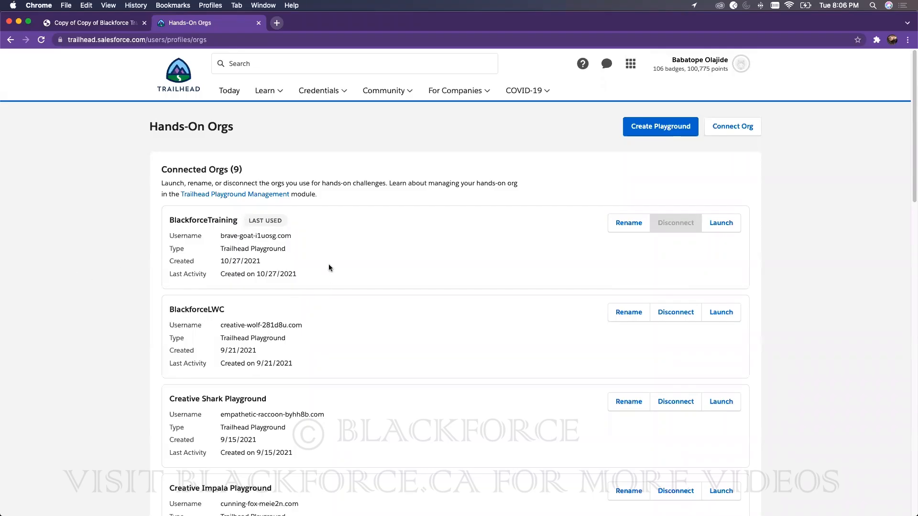
mouse_move(241, 168)
left_mouse_down()
mouse_move(216, 171)
mouse_move(228, 171)
left_mouse_up()
scroll(532, 284, "down", 6)
scroll(627, 269, "down", 7)
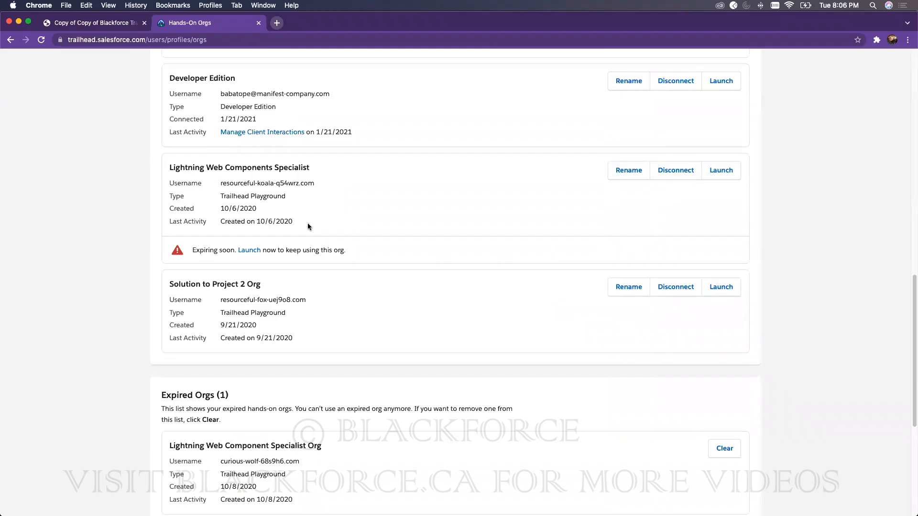
scroll(360, 238, "up", 1)
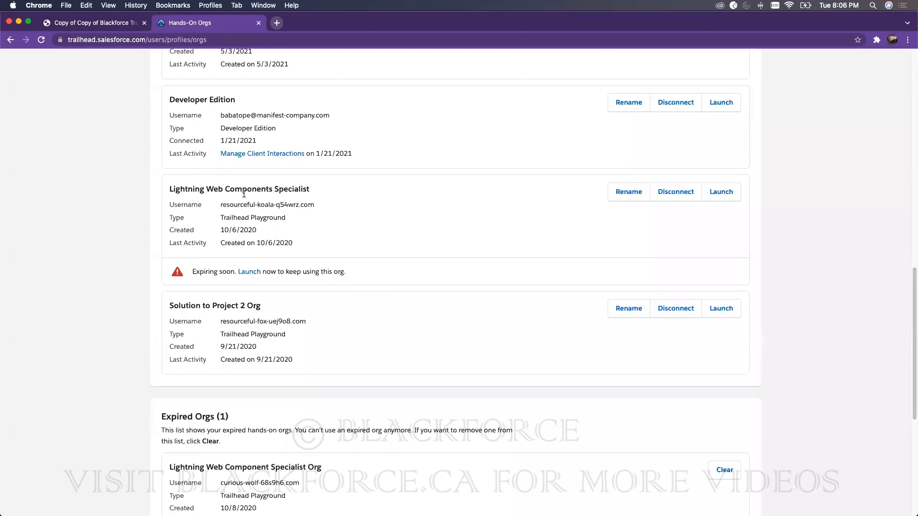
scroll(340, 228, "up", 15)
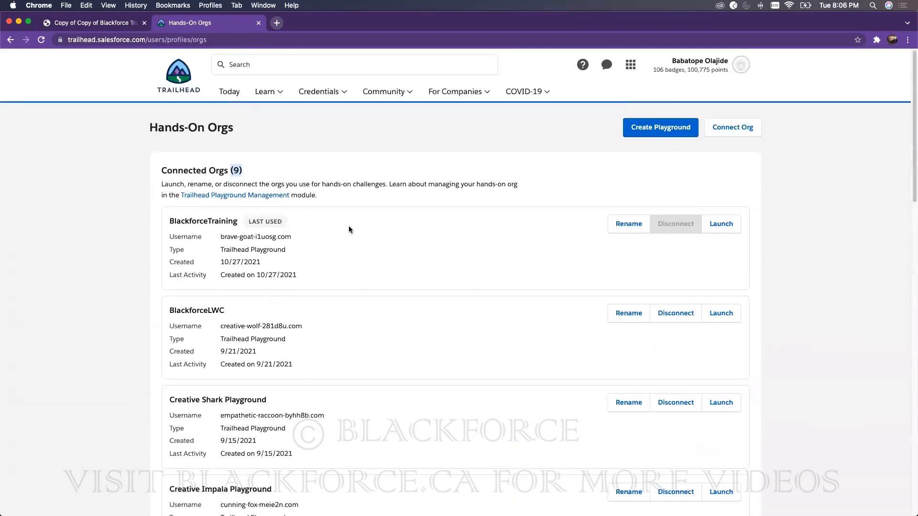
Step: Launch BlackforceTraining, glance at the slides PDF, and return to the Salesforce Home tab
left_click(717, 227)
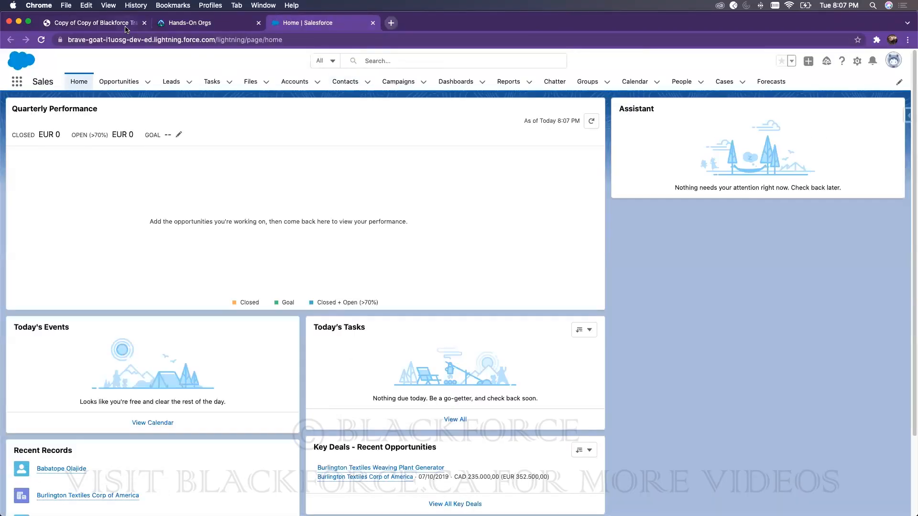
left_click(126, 30)
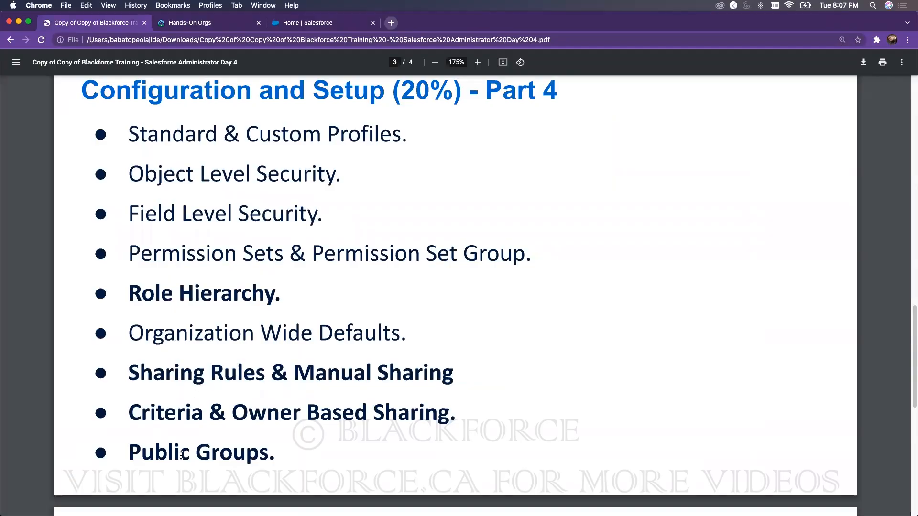
left_click(286, 26)
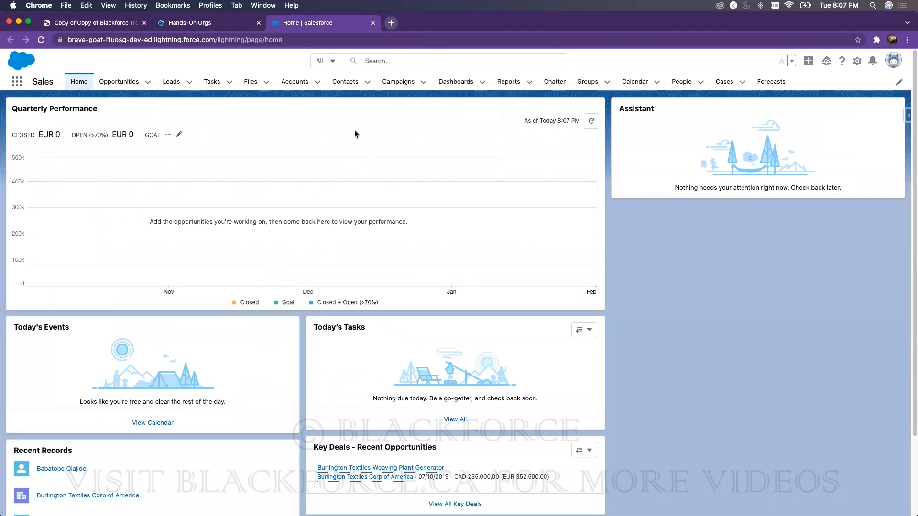
Step: Switch Accounts to the All Accounts view and open Burlington Textiles Corp of America
left_click(295, 82)
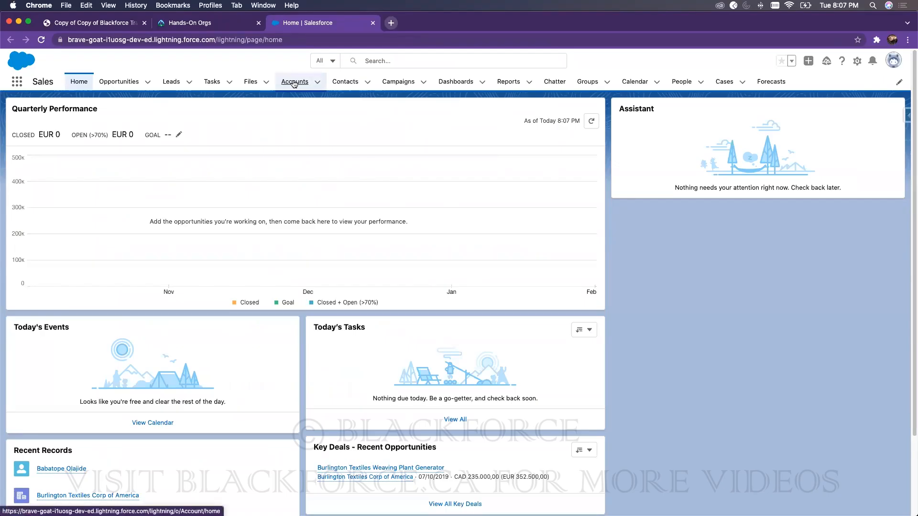
left_click(94, 121)
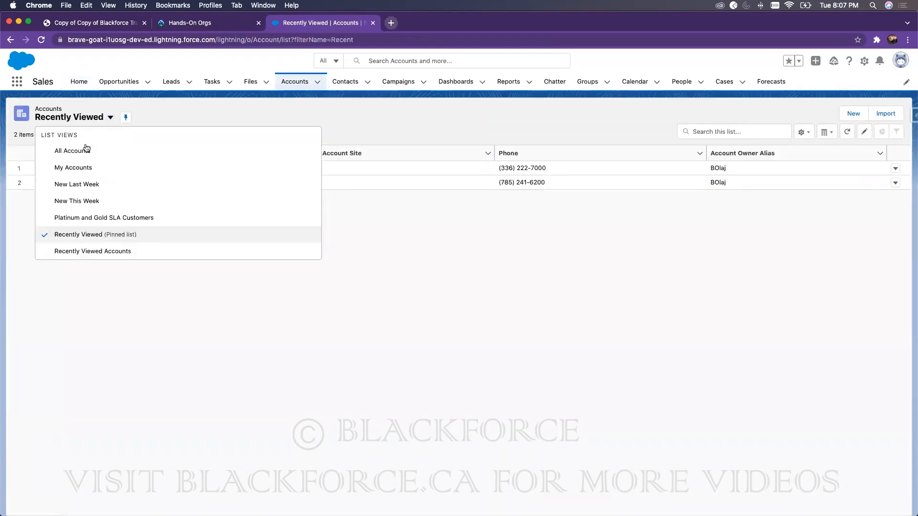
left_click(88, 153)
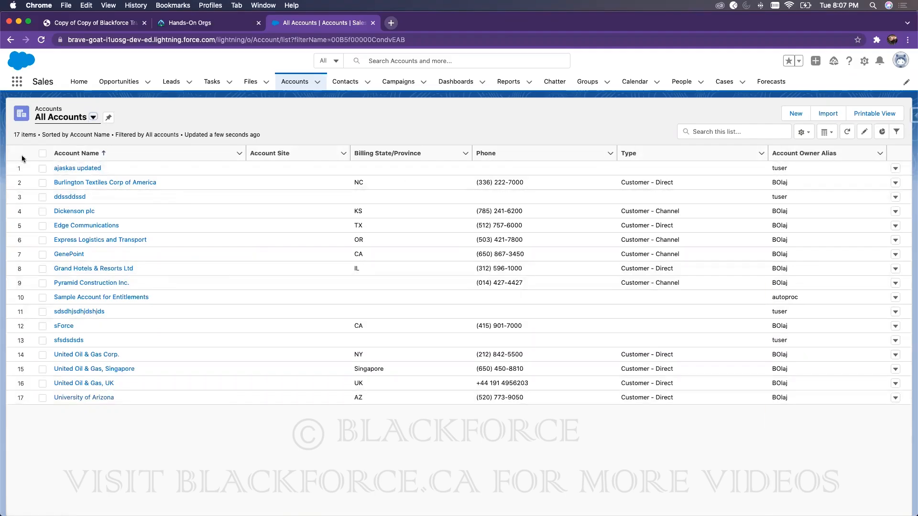
left_click(77, 184)
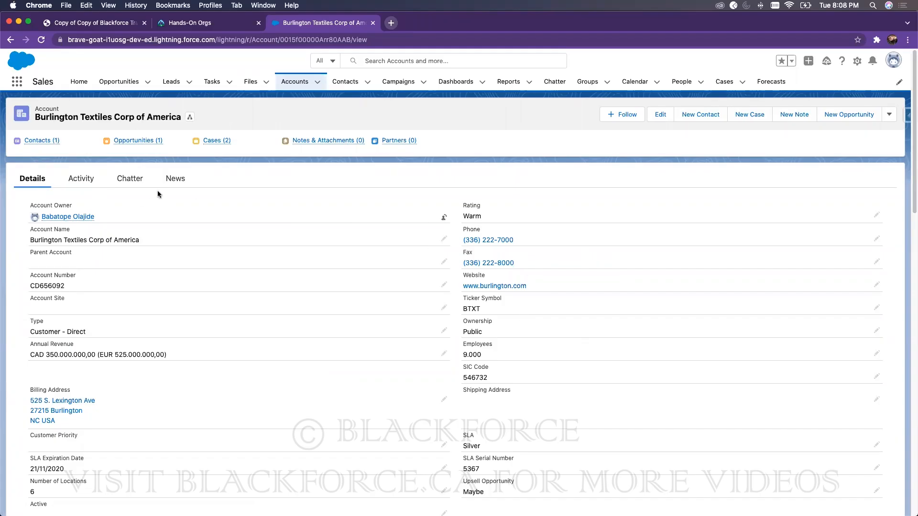
left_click(292, 82)
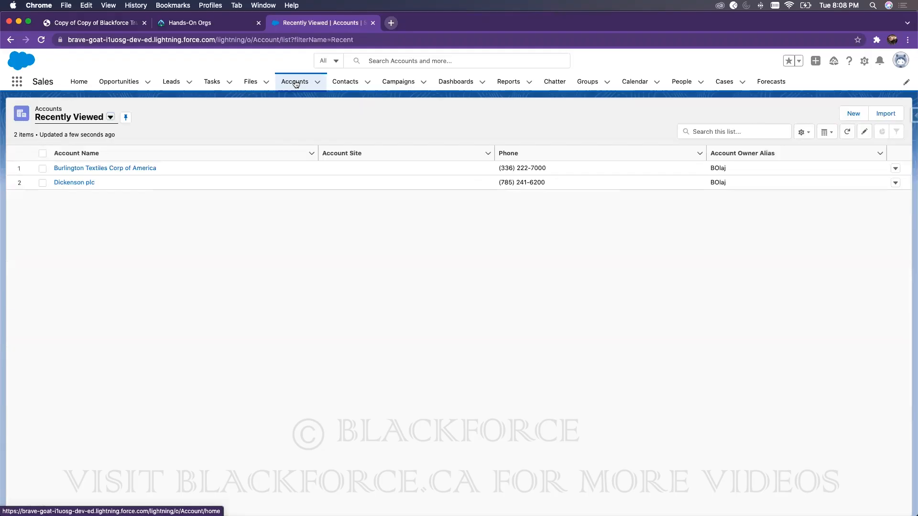
left_click(124, 170)
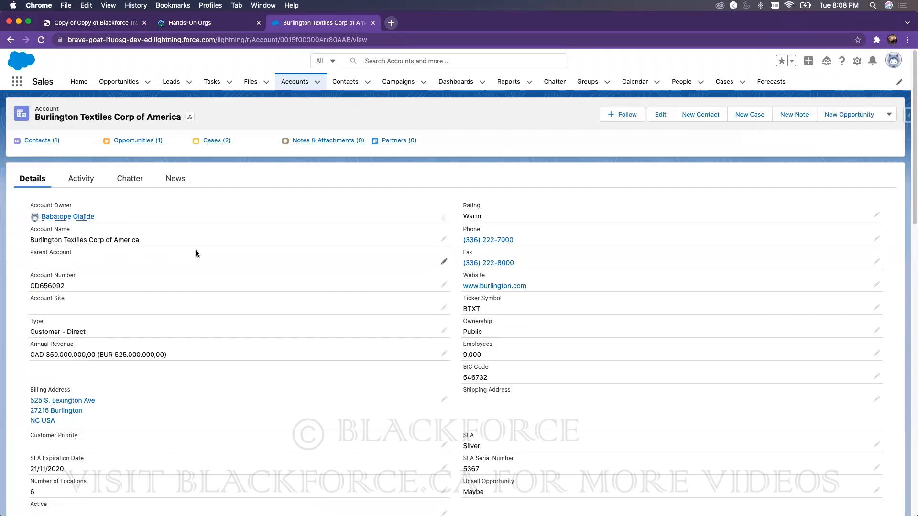
mouse_move(67, 218)
Step: Open Salesforce Setup in a new tab from the gear menu
left_click(857, 61)
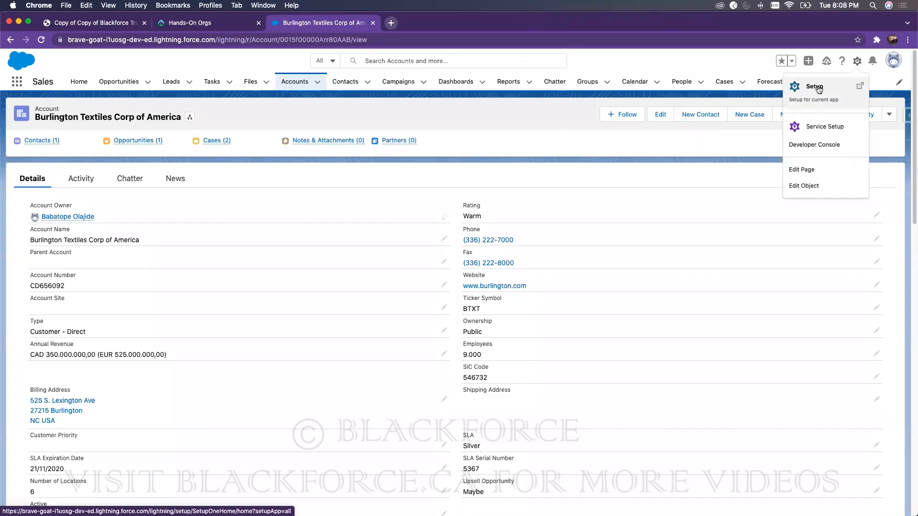
left_click(818, 88)
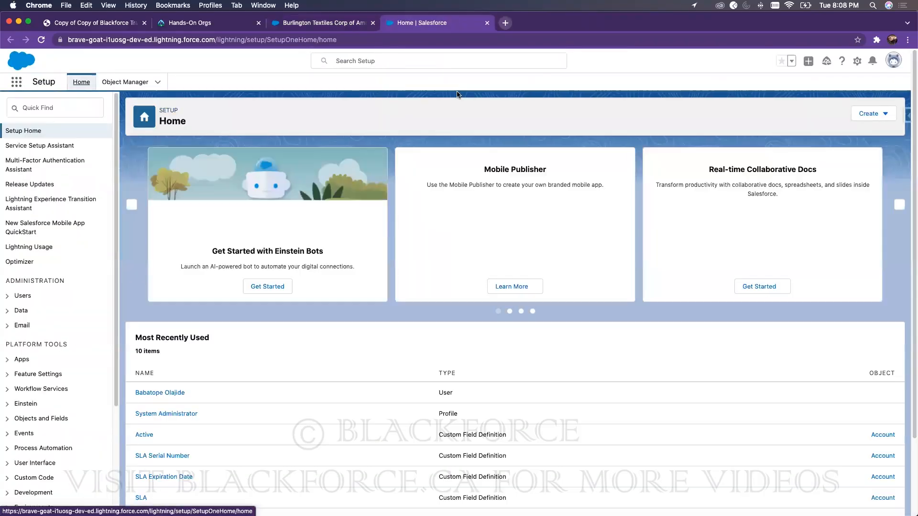
key("ctrl+shift+Tab")
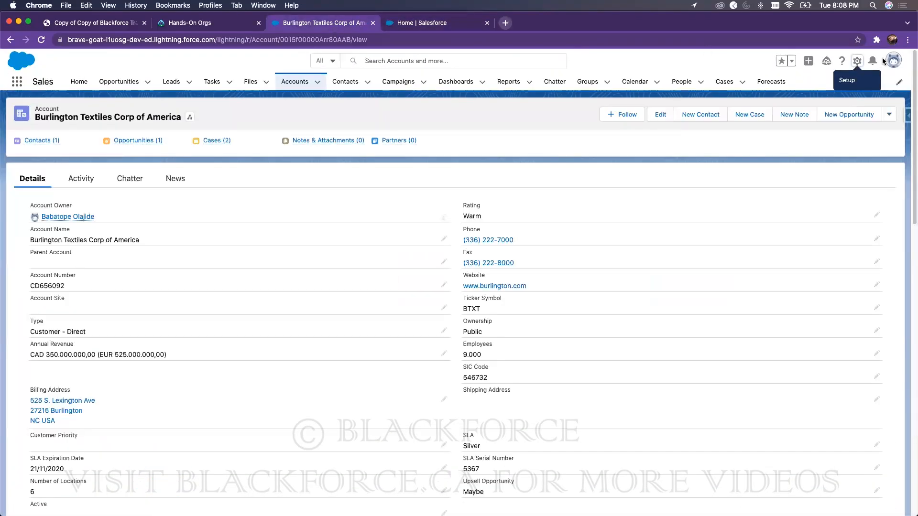
left_click(856, 62)
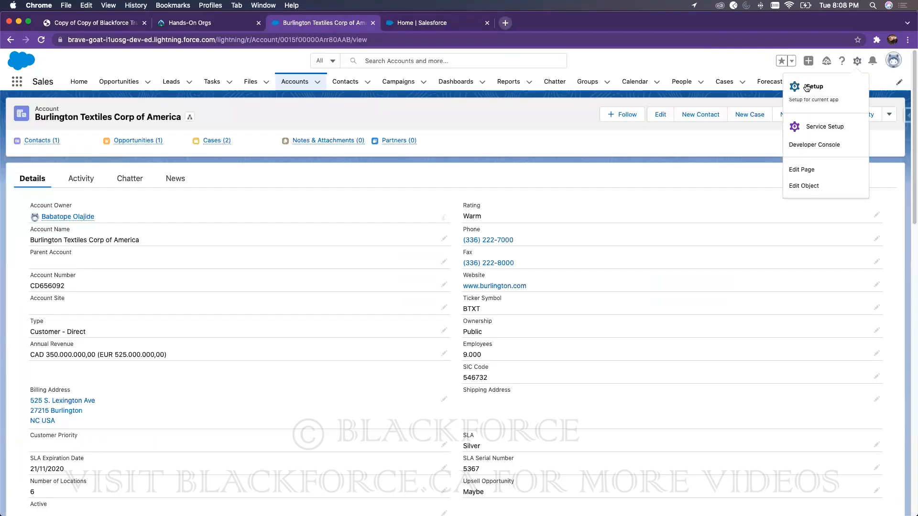
left_click(811, 87)
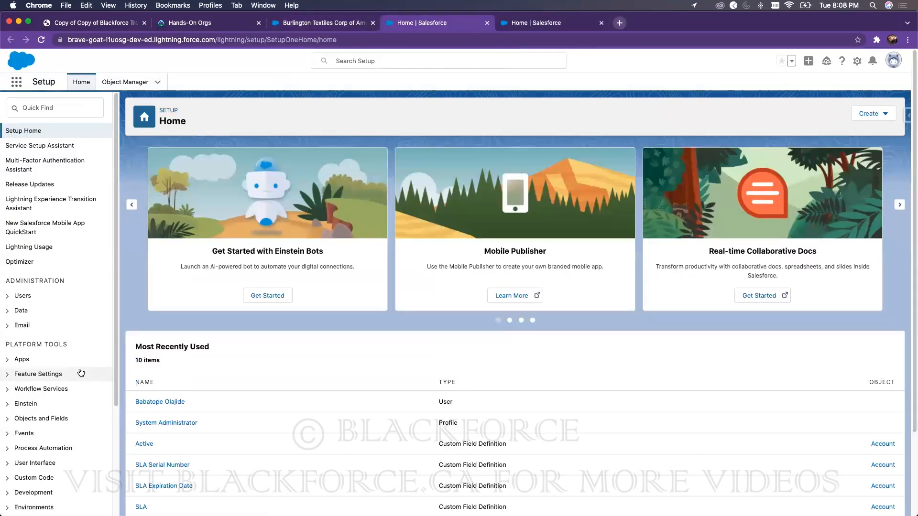
left_click(330, 25)
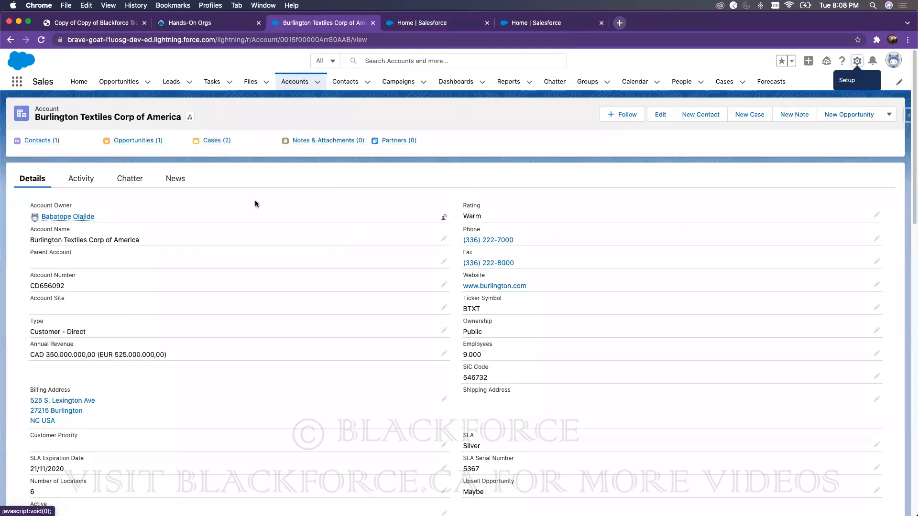
left_click(423, 22)
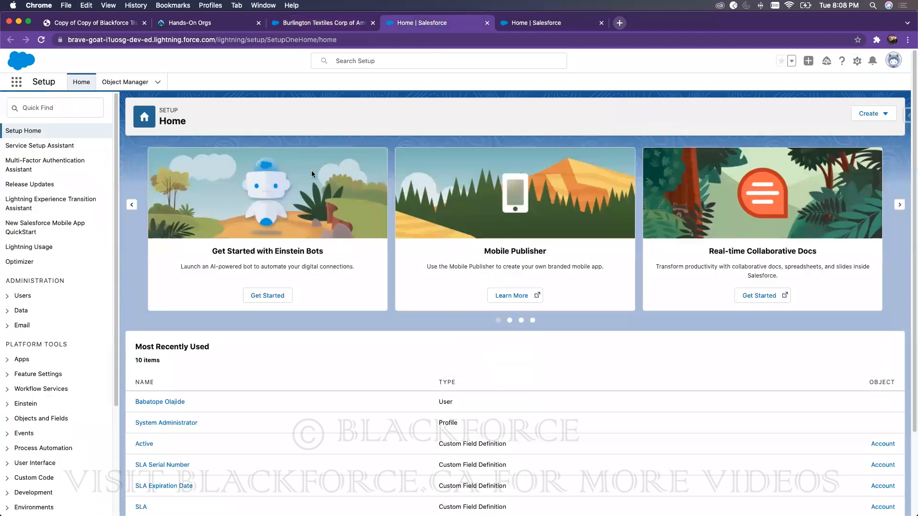
Step: Search 'User' in Setup Quick Find and open the Users list
left_click(83, 108)
type("User")
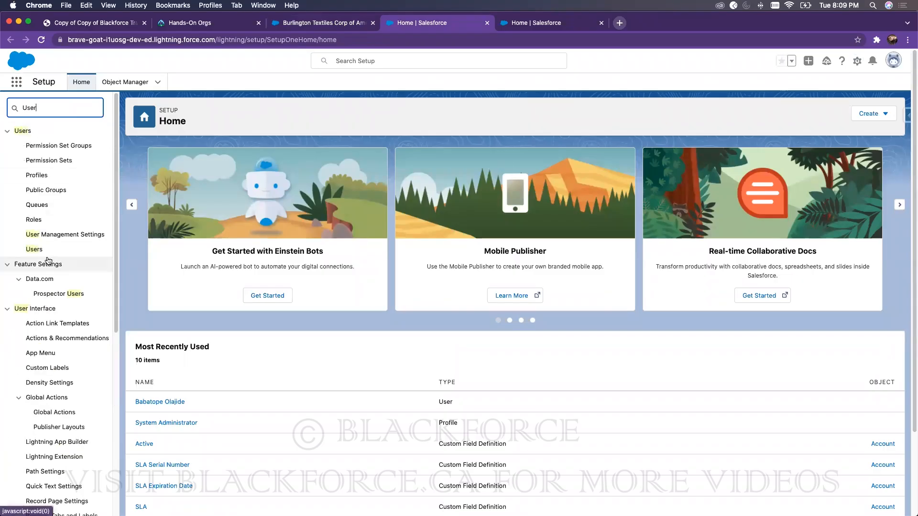
left_click(41, 252)
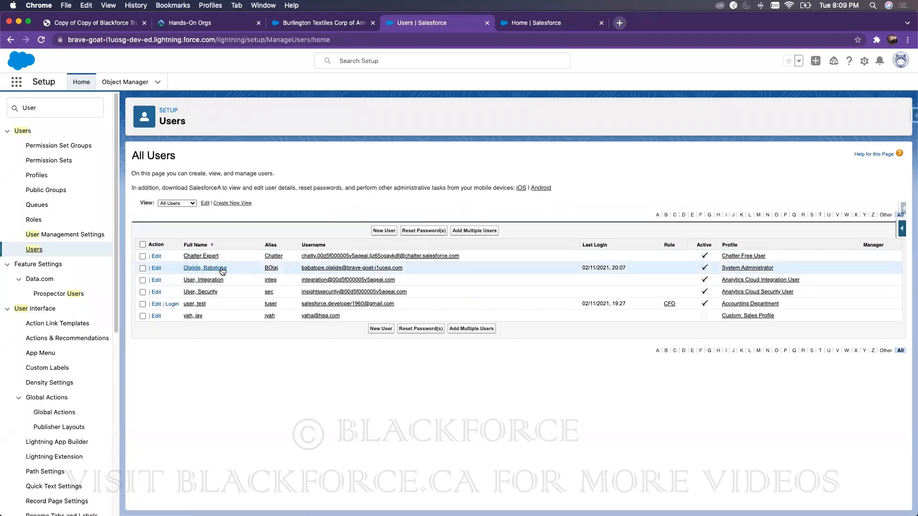
Step: Inspect the system administrator's user record, then return to All Users
left_click(272, 269)
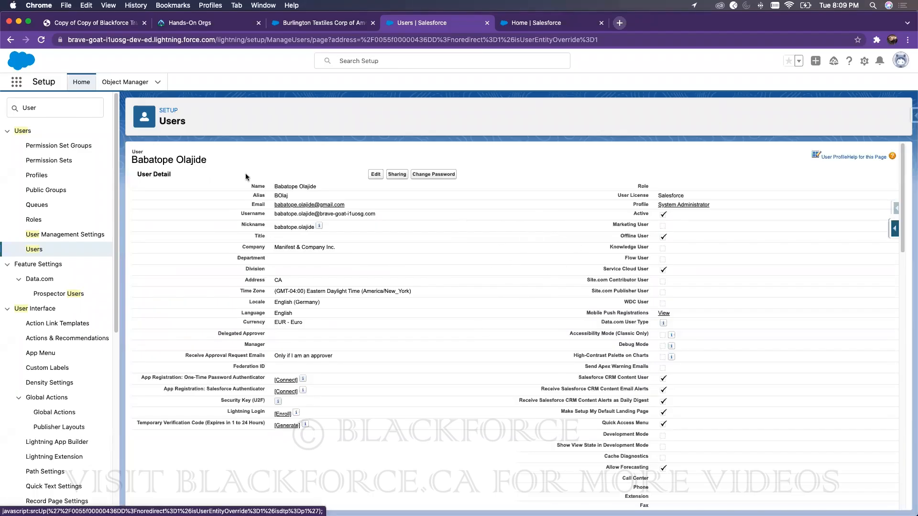
left_click_drag(142, 174, 166, 175)
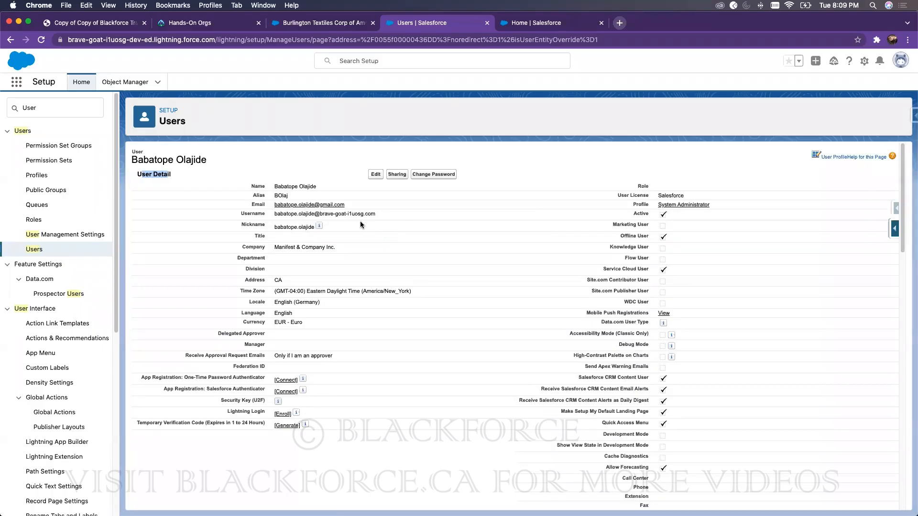
left_click(38, 249)
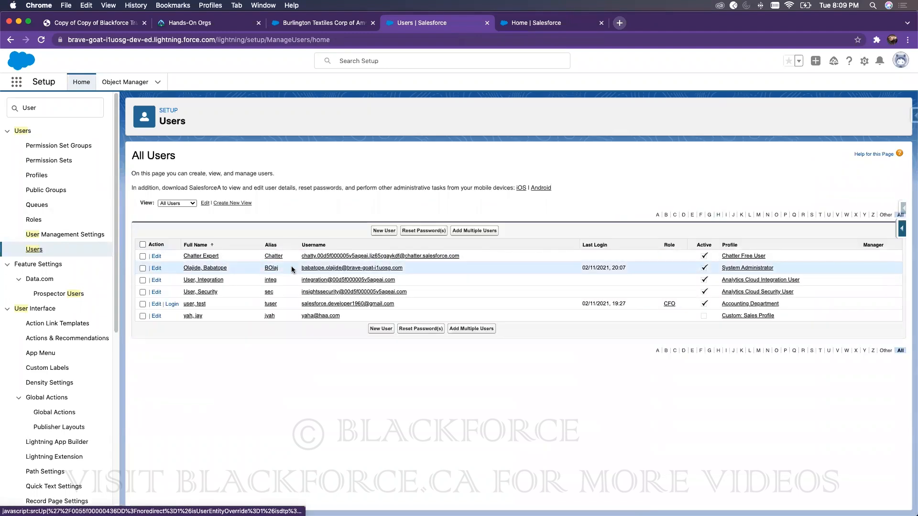
left_click(206, 268)
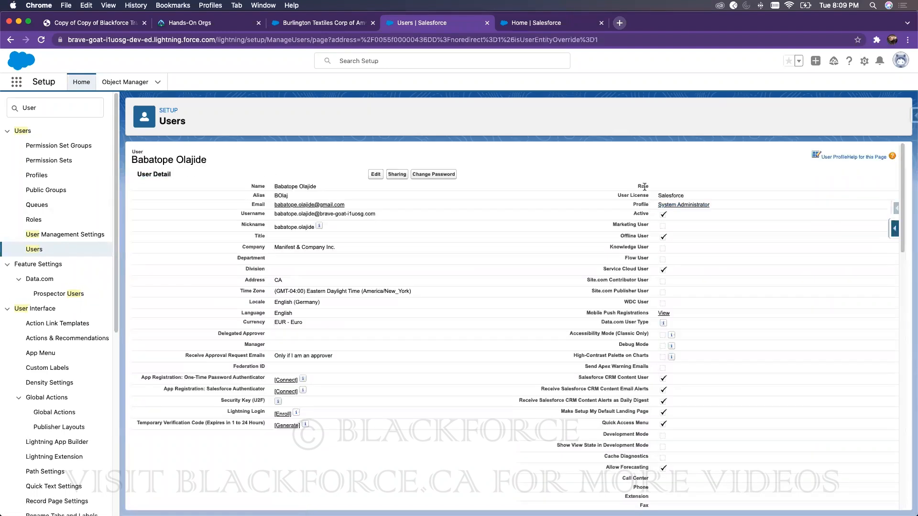
left_click_drag(666, 184, 513, 187)
left_click(380, 177)
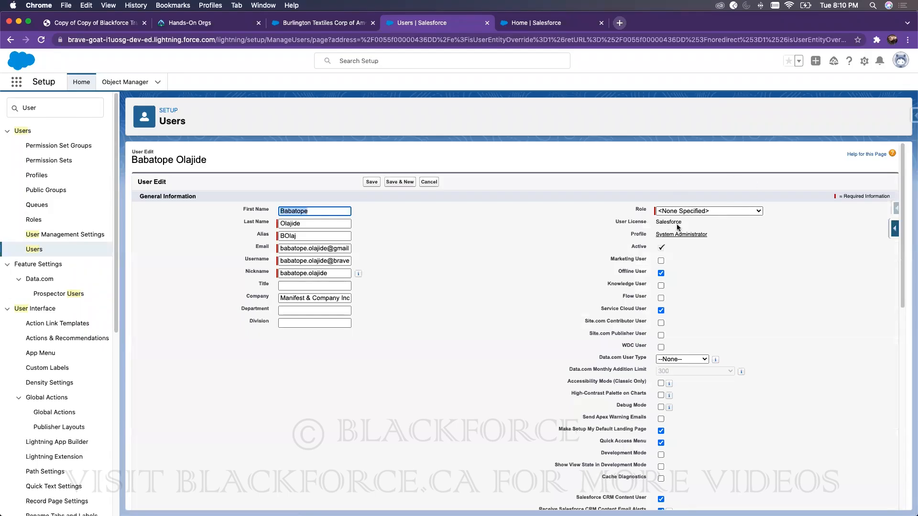
left_click(34, 250)
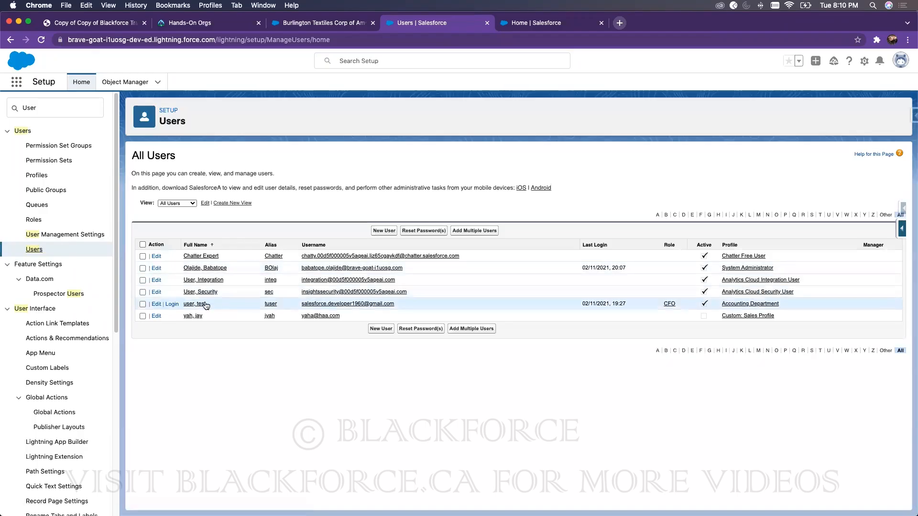
Step: Change the test user's role to VP, Marketing, save, and go to Roles setup
left_click(204, 304)
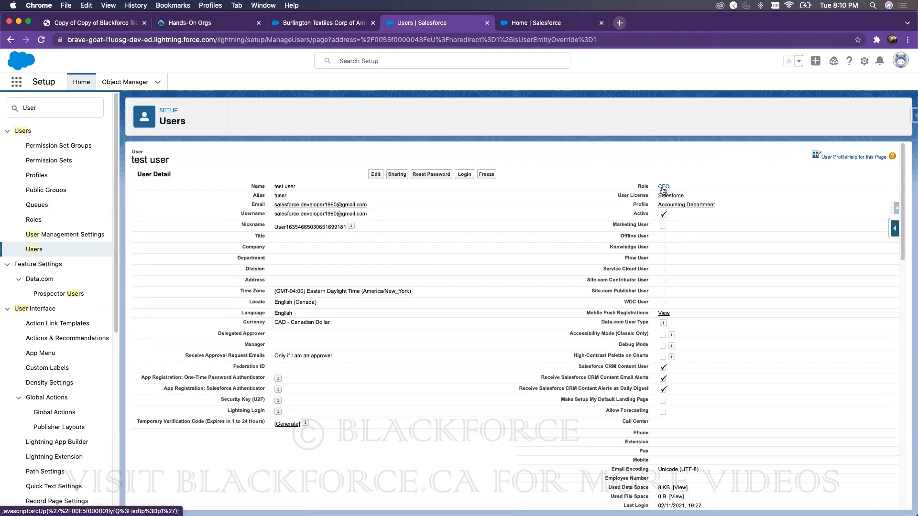
left_click(377, 175)
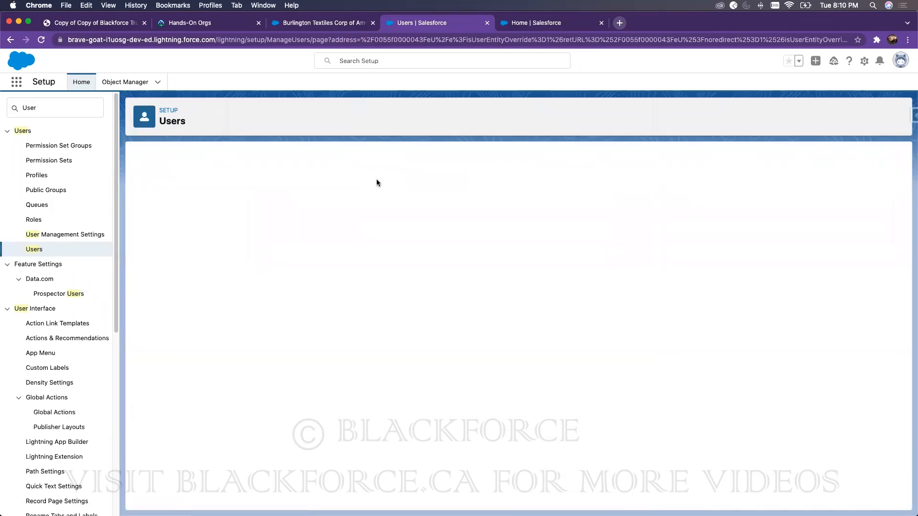
left_click(689, 213)
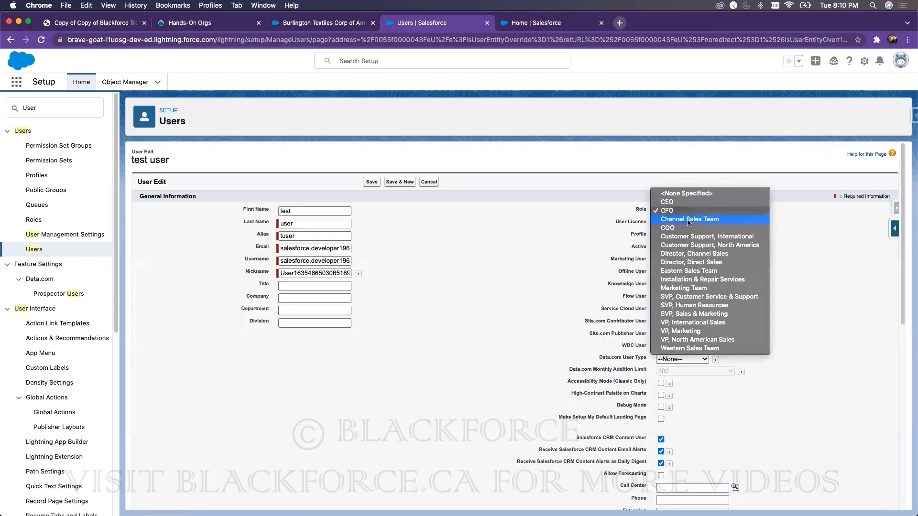
left_click(683, 332)
left_click(371, 182)
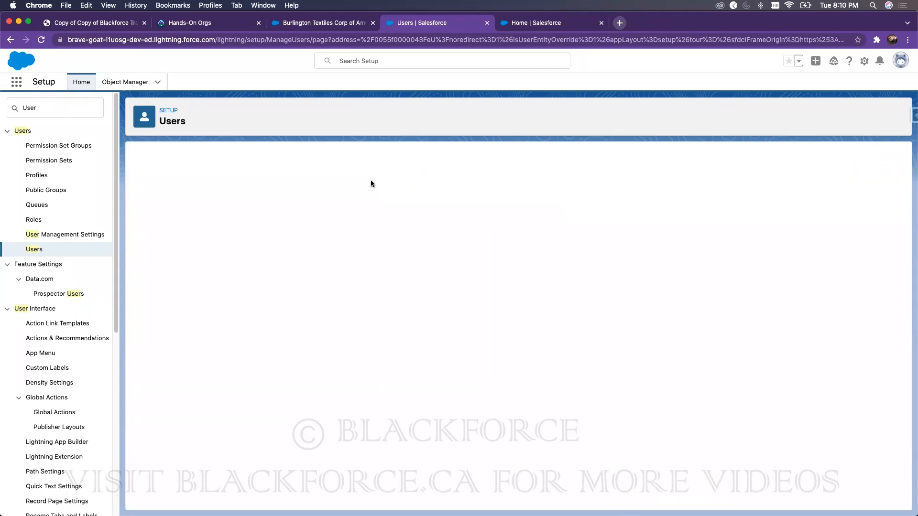
left_click(33, 220)
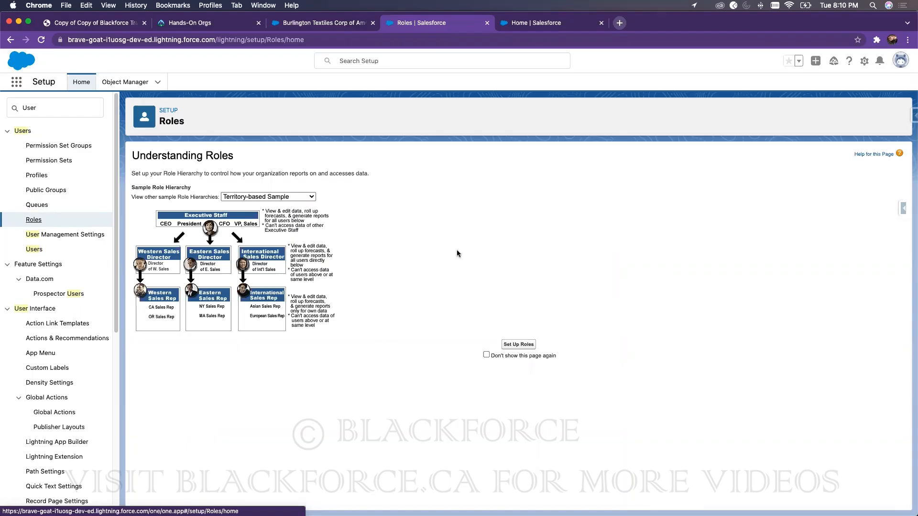
Step: Start Set Up Roles and expand the CEO, SVP Sales & Marketing and SVP Human Resources nodes
left_click(518, 344)
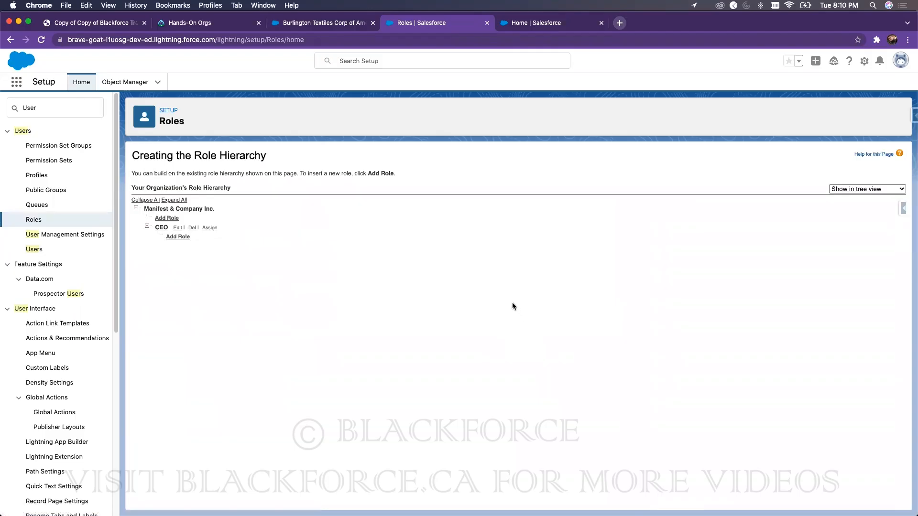
left_click(147, 225)
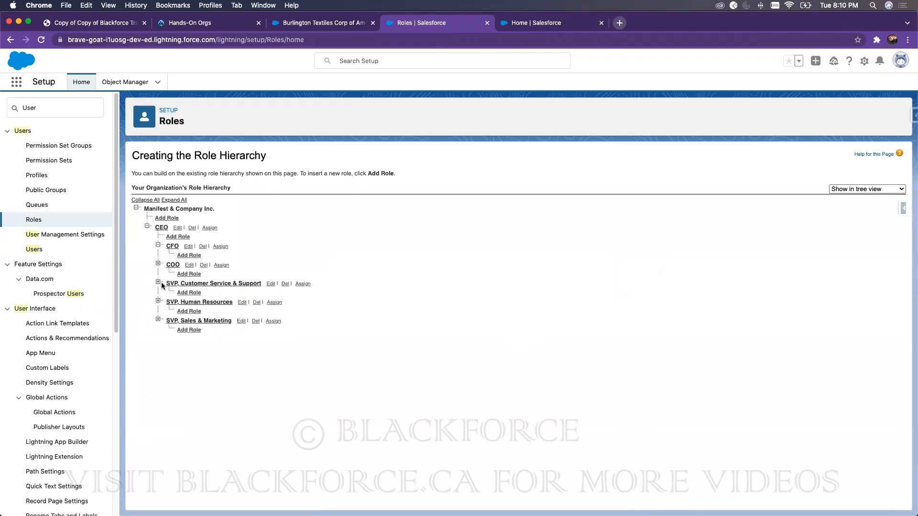
left_click(157, 319)
left_click(158, 300)
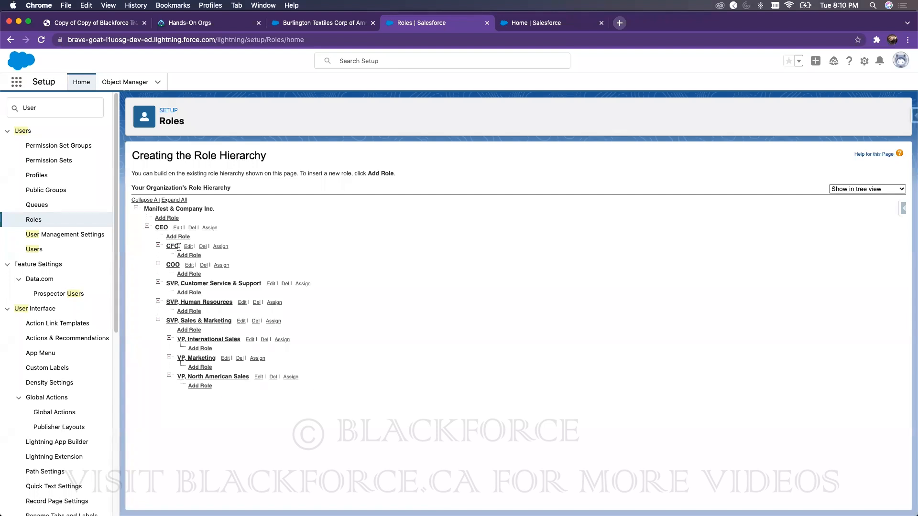
Step: Highlight the CFO, SVP Sales & Marketing and VP, Marketing roles in the hierarchy
left_click_drag(194, 156, 277, 158)
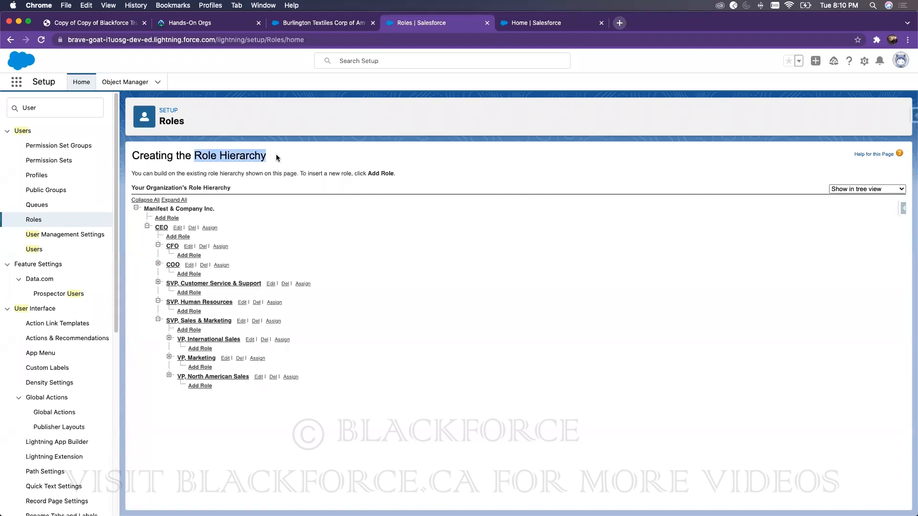
left_click(179, 246)
left_click_drag(179, 246, 166, 246)
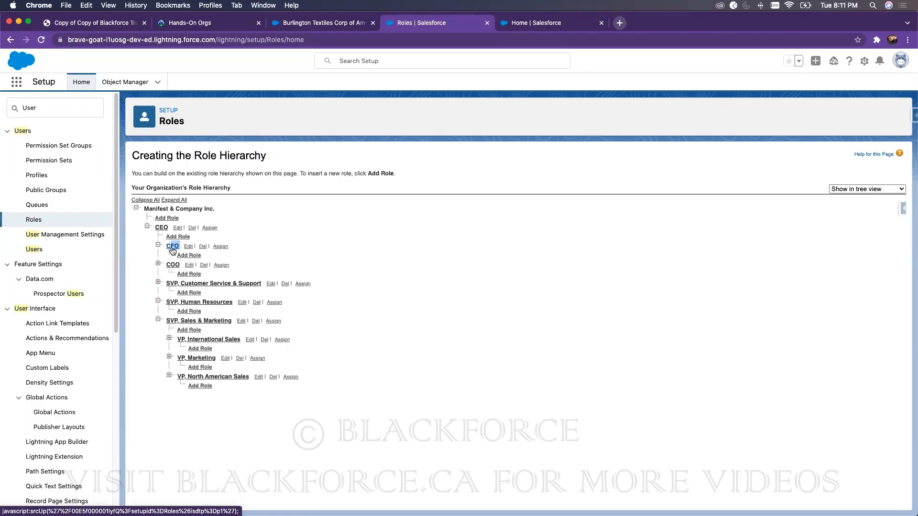
left_click(158, 264)
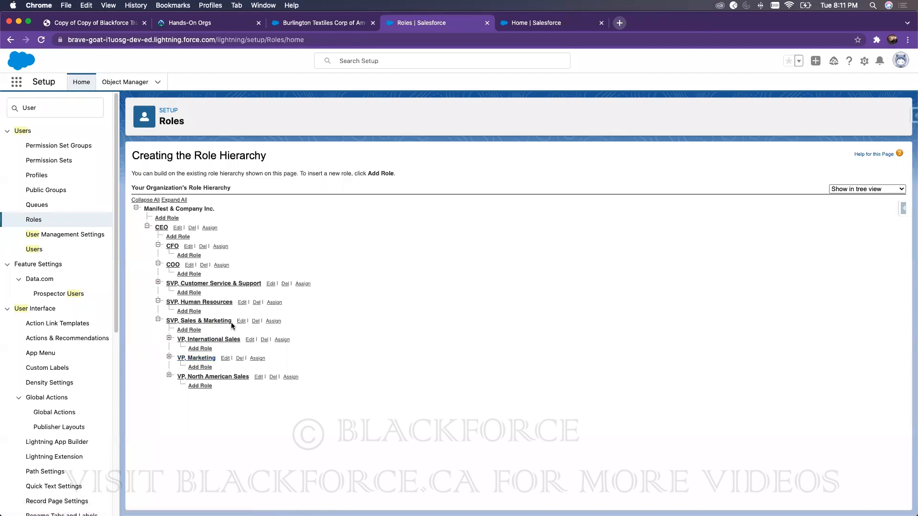
left_click_drag(233, 321, 168, 321)
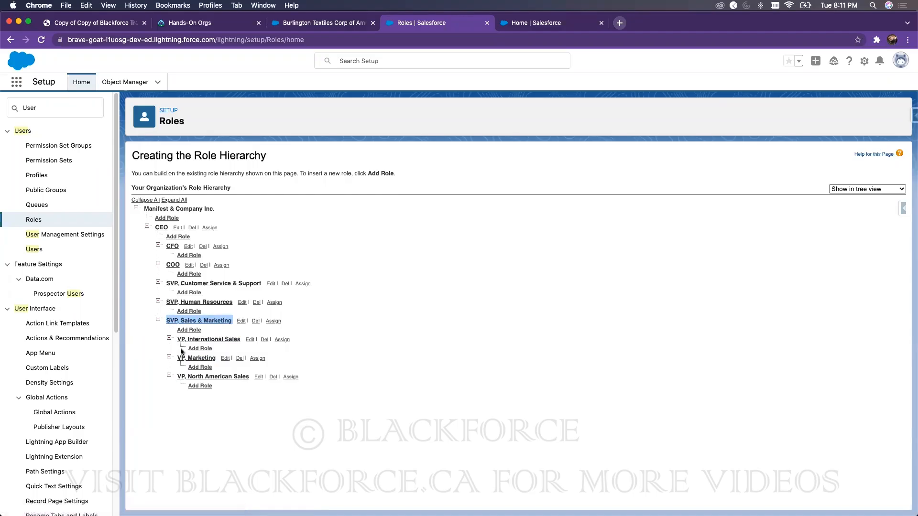
left_click(216, 358)
left_click_drag(217, 358, 180, 359)
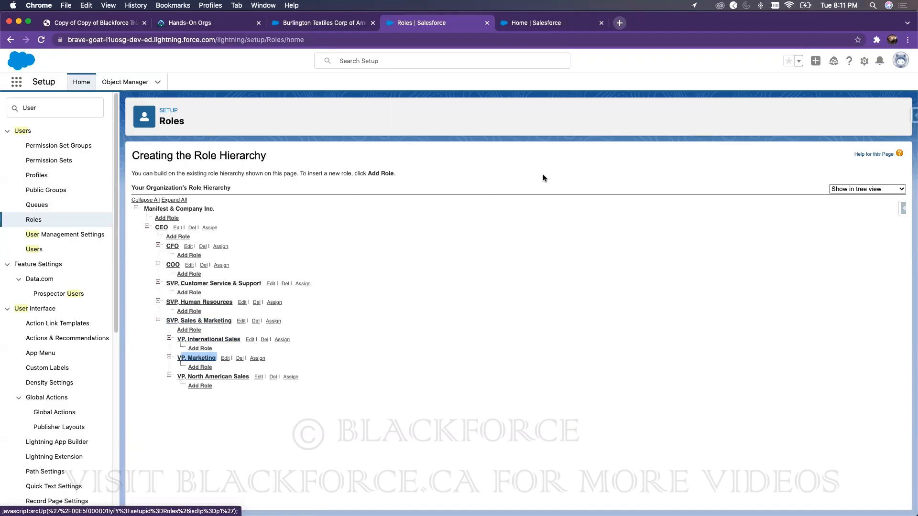
Step: Copy the test user's username from All Users and log out of Salesforce
left_click(34, 249)
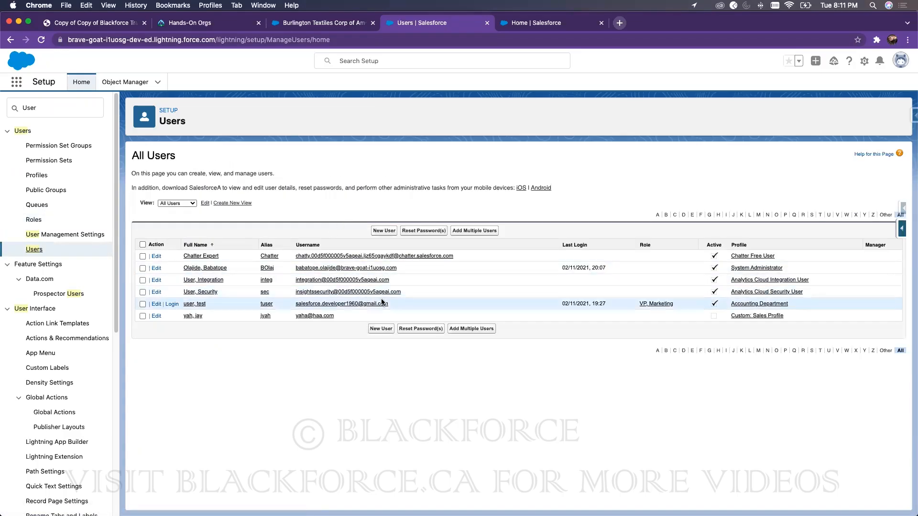
left_click_drag(390, 303, 320, 301)
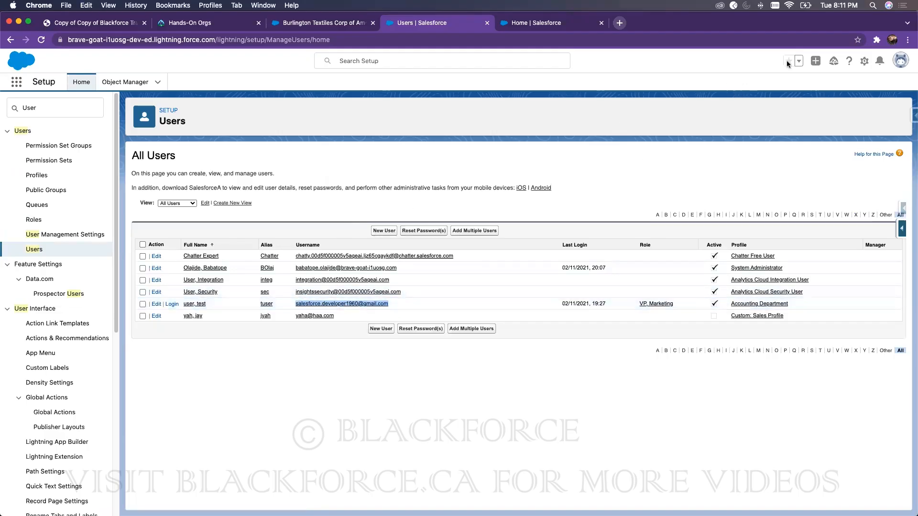
left_click(900, 60)
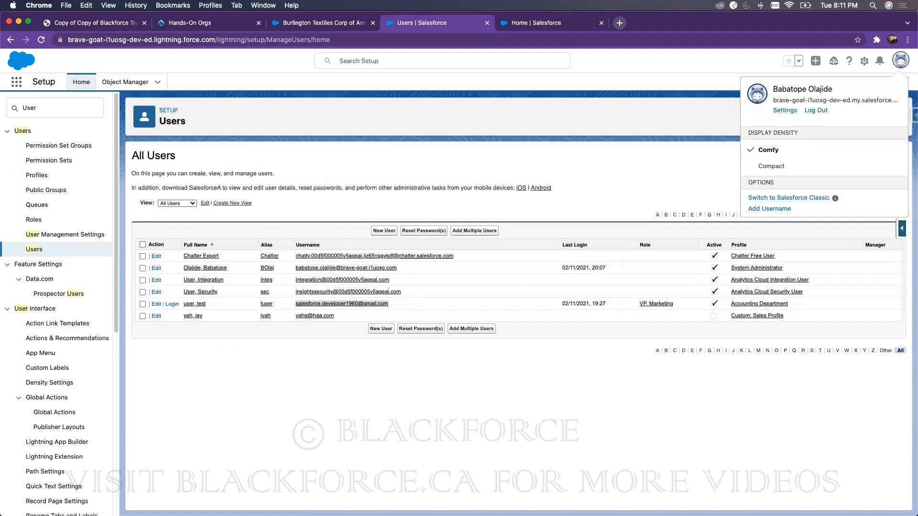
key("super+Tab")
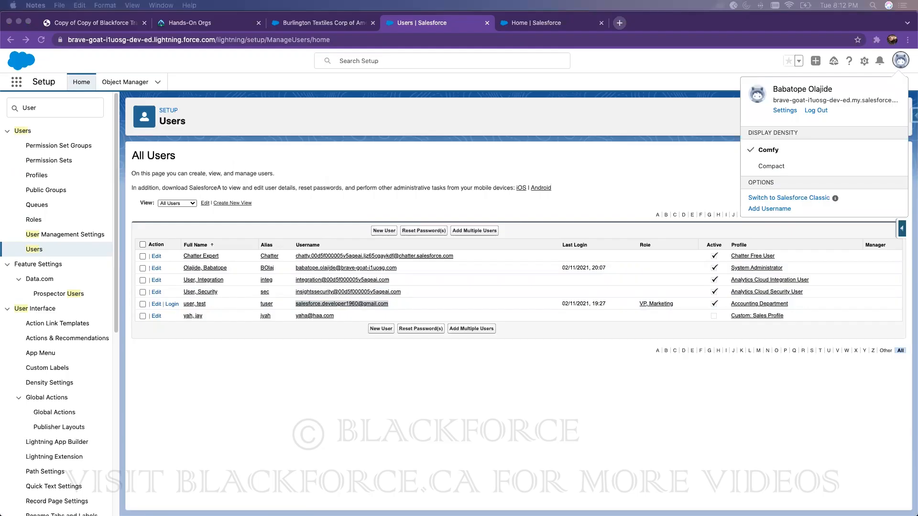
left_click(815, 112)
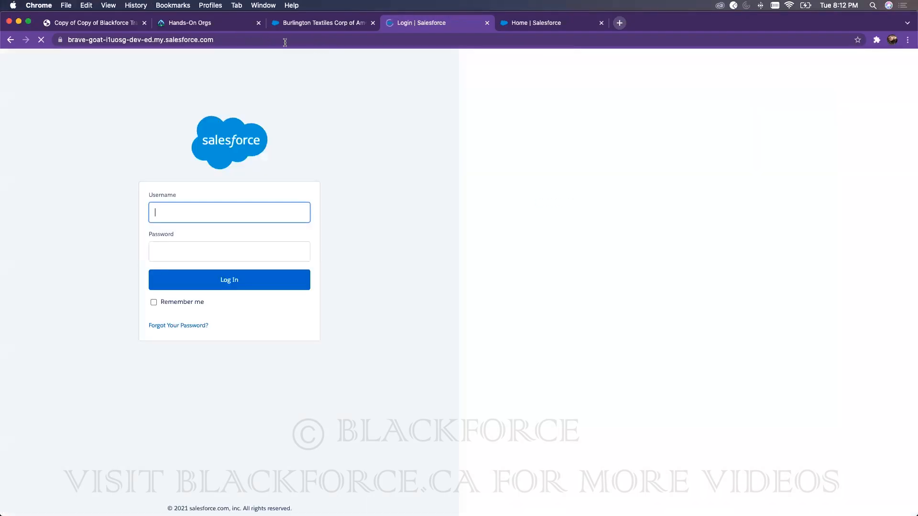
Step: Open the org's login page in a new incognito window
left_click(286, 40)
key("super+c")
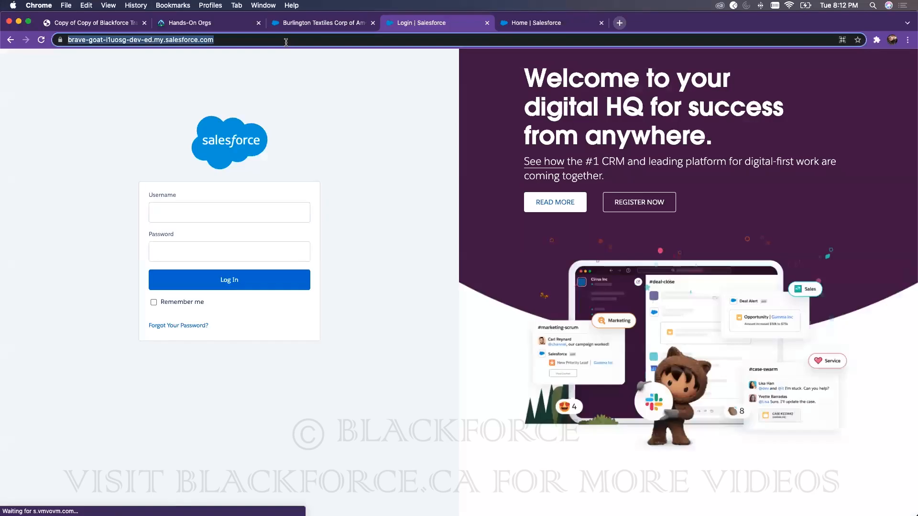
left_click(908, 40)
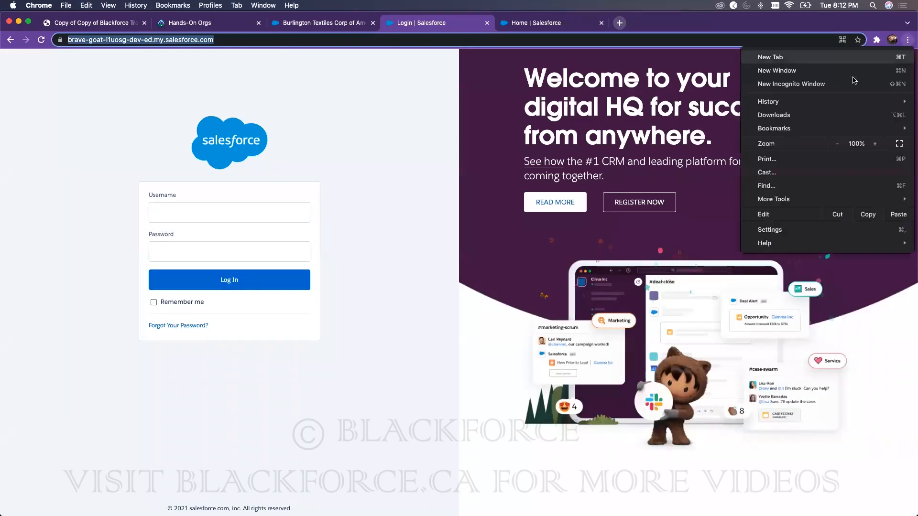
left_click(806, 85)
key("super+v")
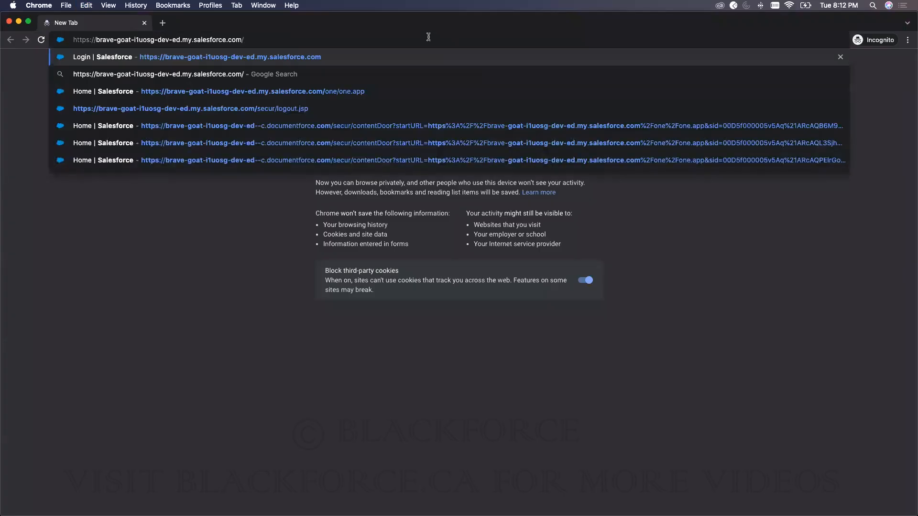
key("Return")
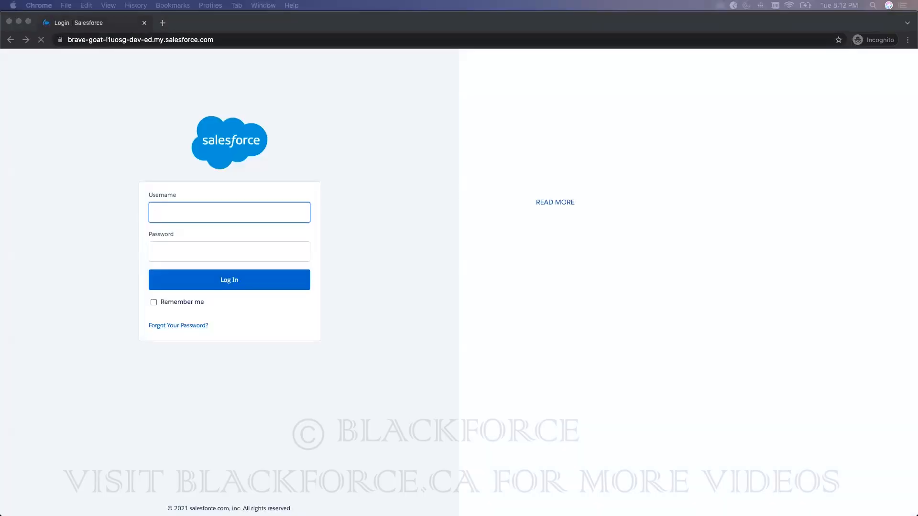
Step: Log in with the test user's username and password
left_click(168, 212)
key("super+v")
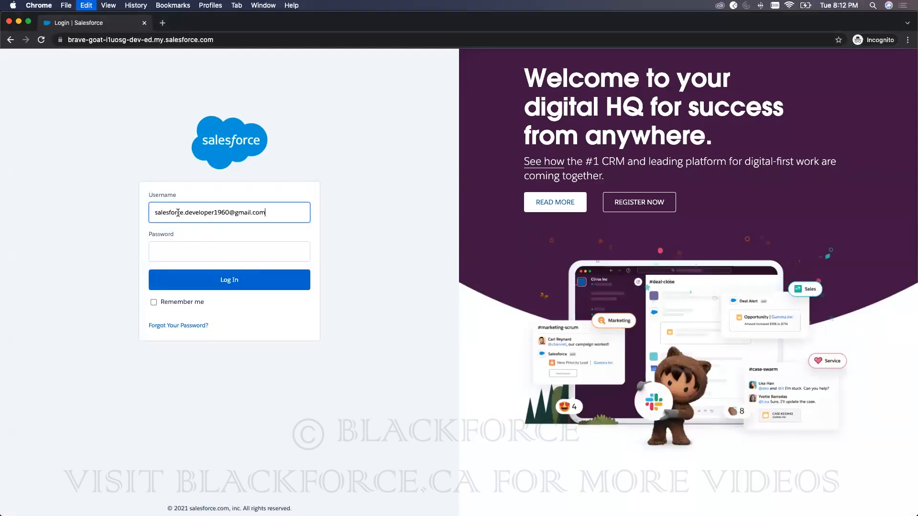
left_click(183, 252)
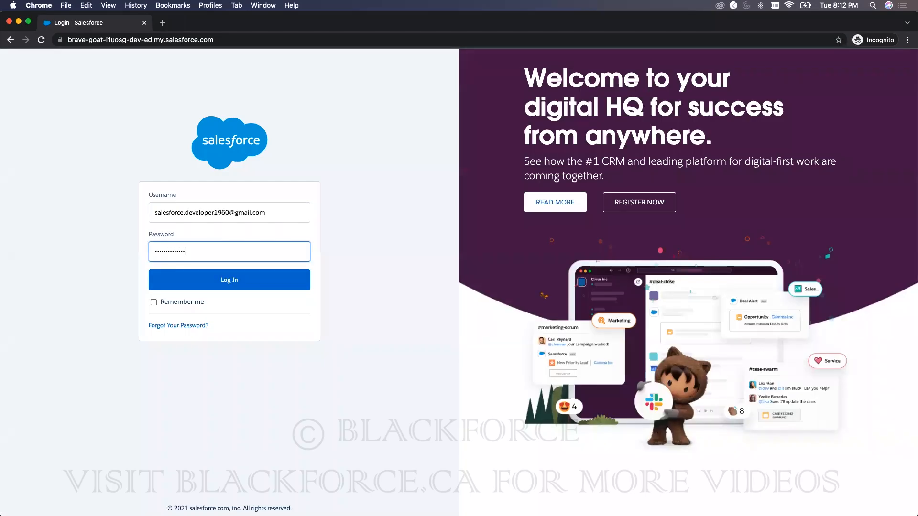
key("Return")
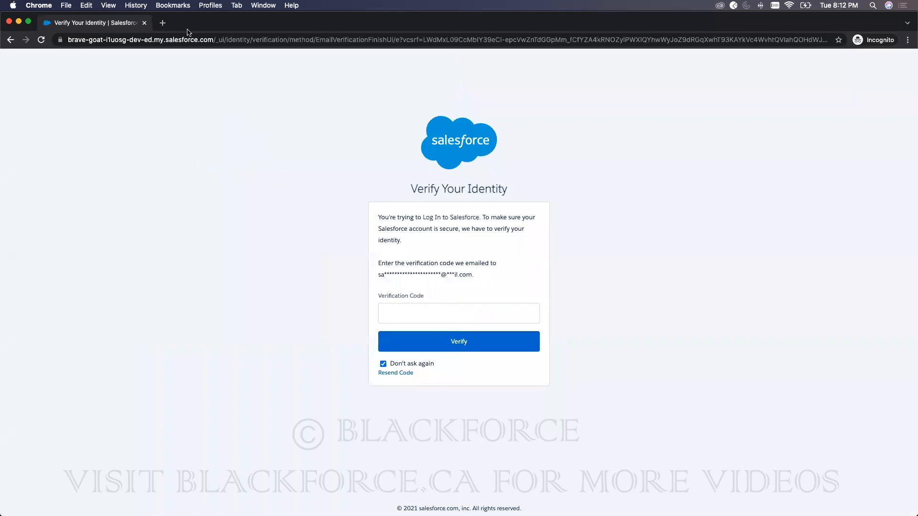
Step: Open Gmail in a new tab of the private window
left_click(168, 26)
type("gmail.com")
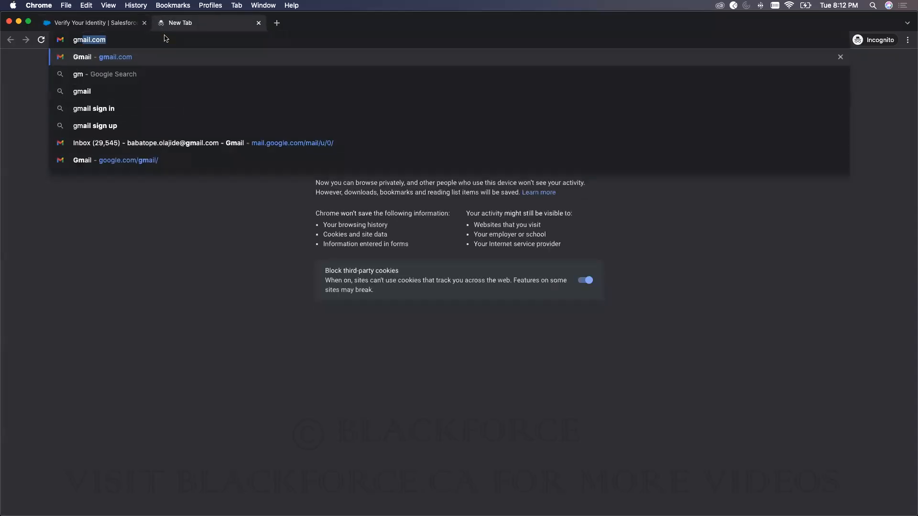
key("Return")
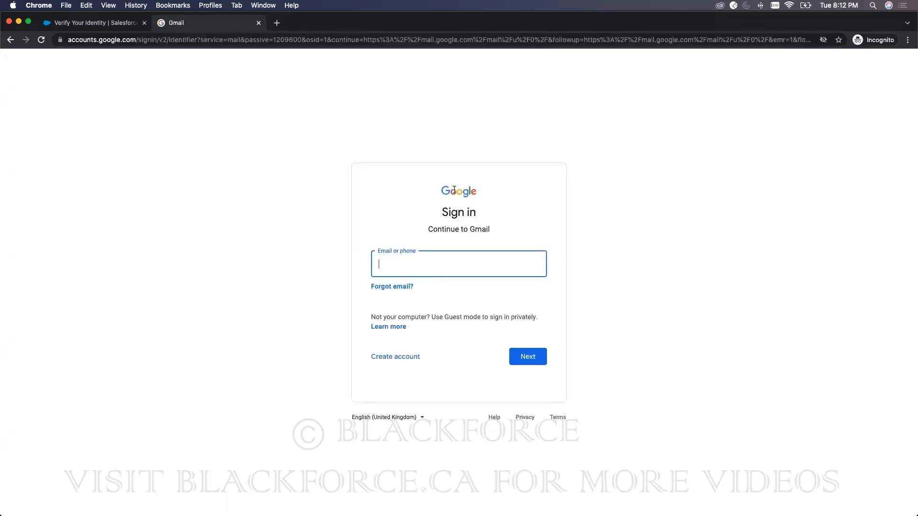
Step: Enter the account e-mail and password, resubmitting after the first password is rejected
left_click(437, 269)
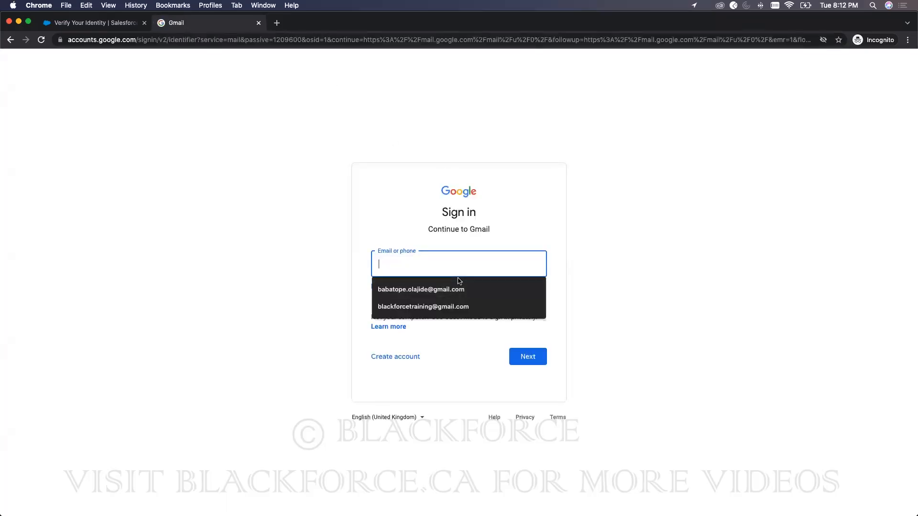
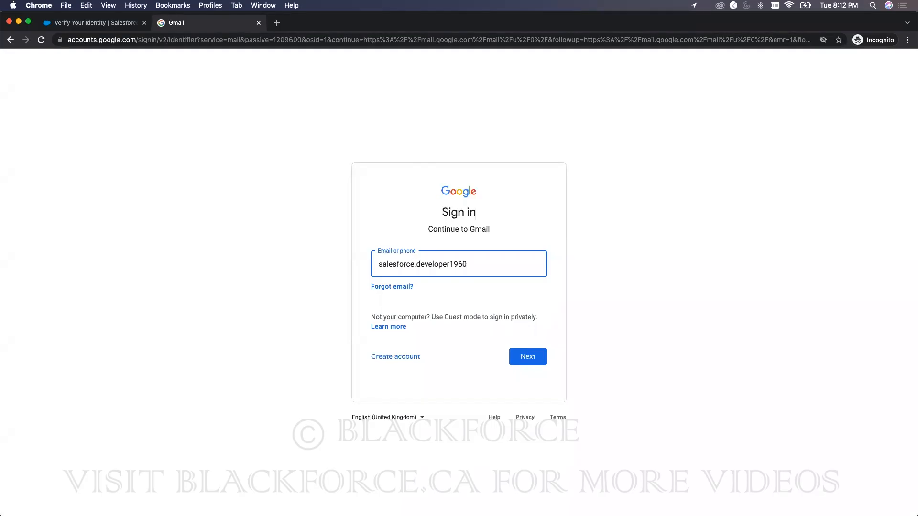
key("Return")
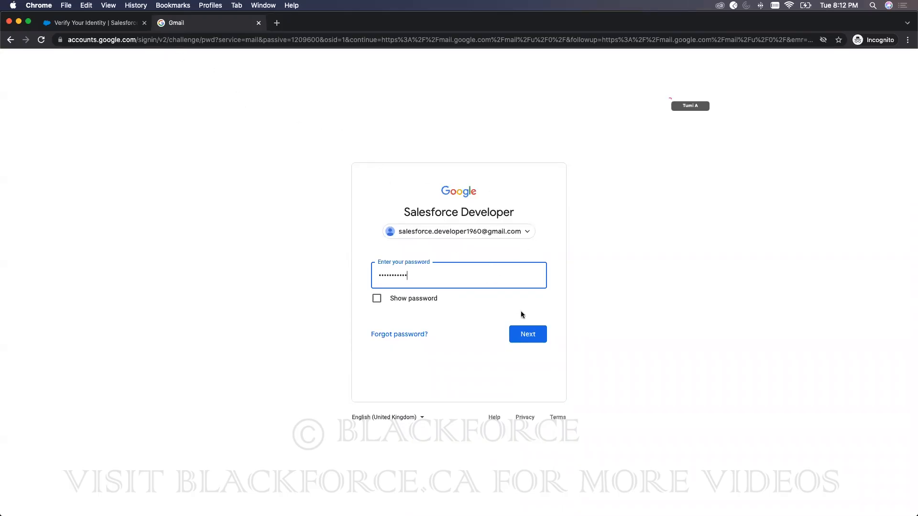
left_click(519, 338)
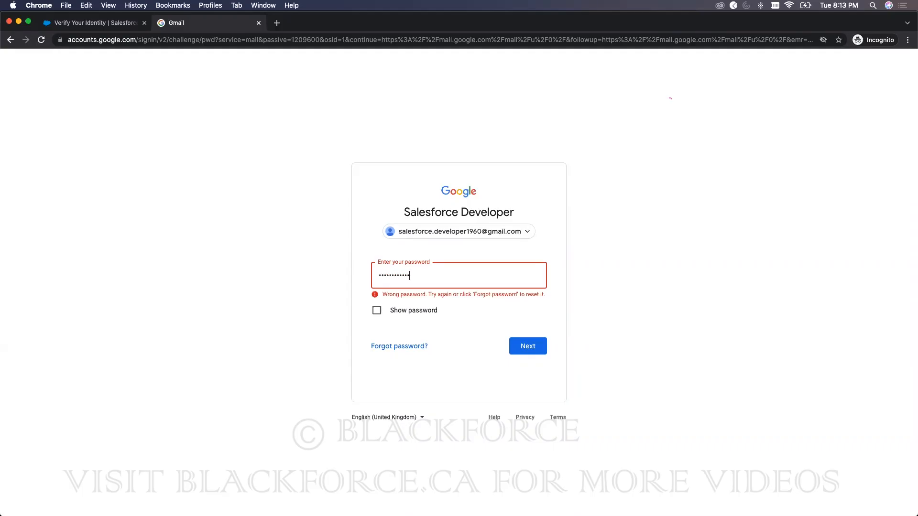
key("Return")
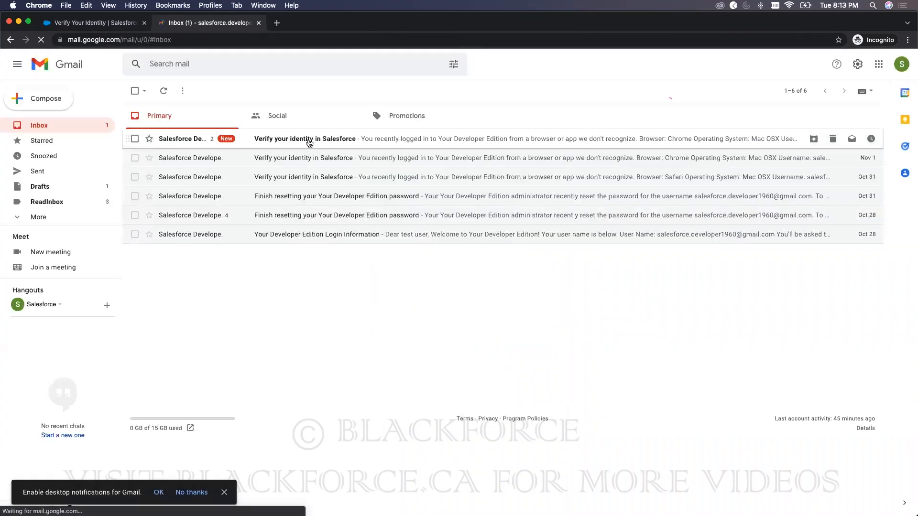
Step: Copy the code from the newest Salesforce verification email into the Verify page and submit it
left_click(310, 143)
double_click(212, 277)
key("super+c")
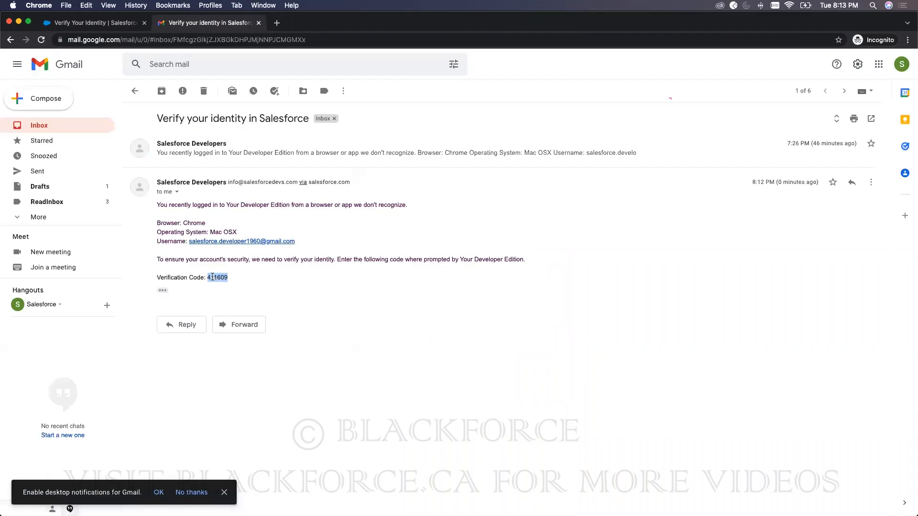
left_click(122, 28)
key("super+v")
left_click(456, 343)
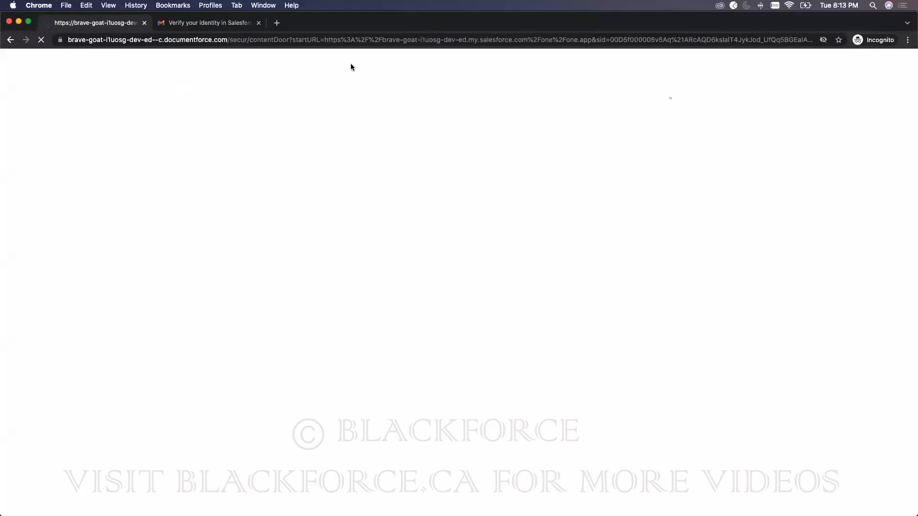
left_click_drag(328, 25, 499, 24)
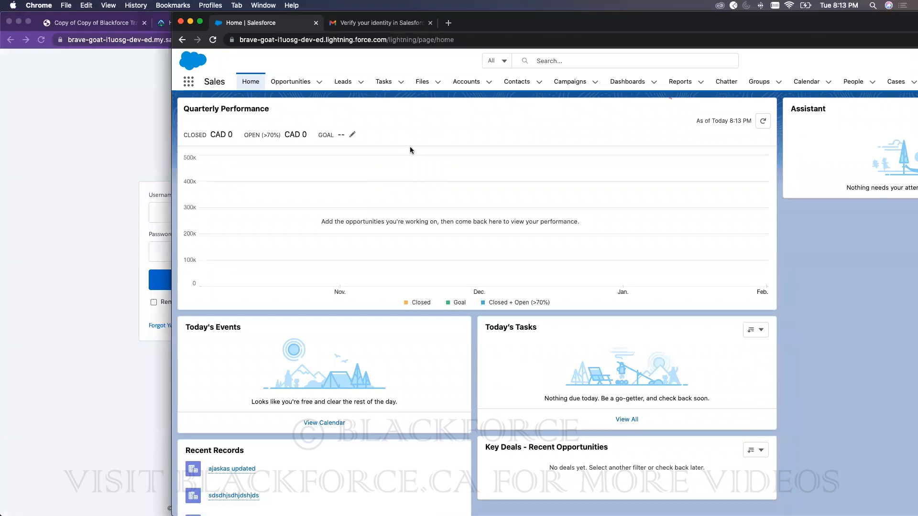
Step: Launch the BlackforceTraining playground org from Trailhead Hands-On Orgs and close the Burlington Textiles page
left_click(130, 106)
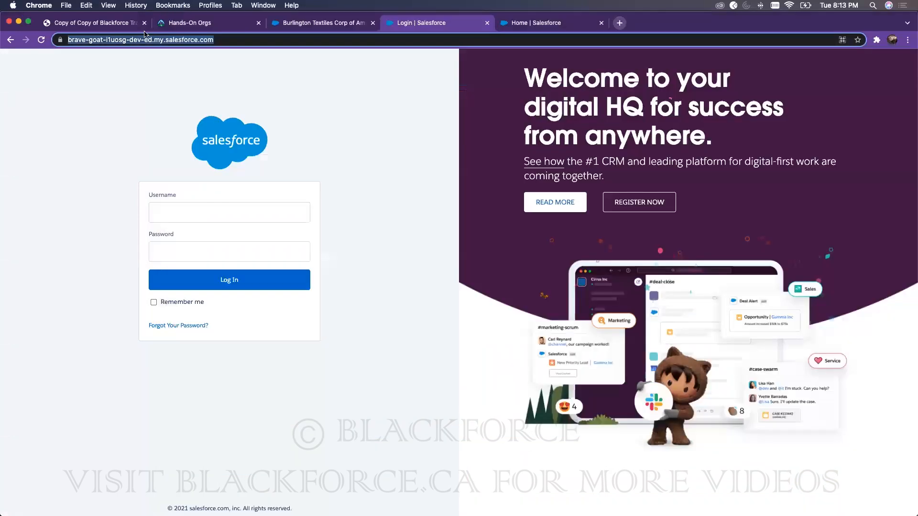
left_click(243, 23)
left_click(720, 222)
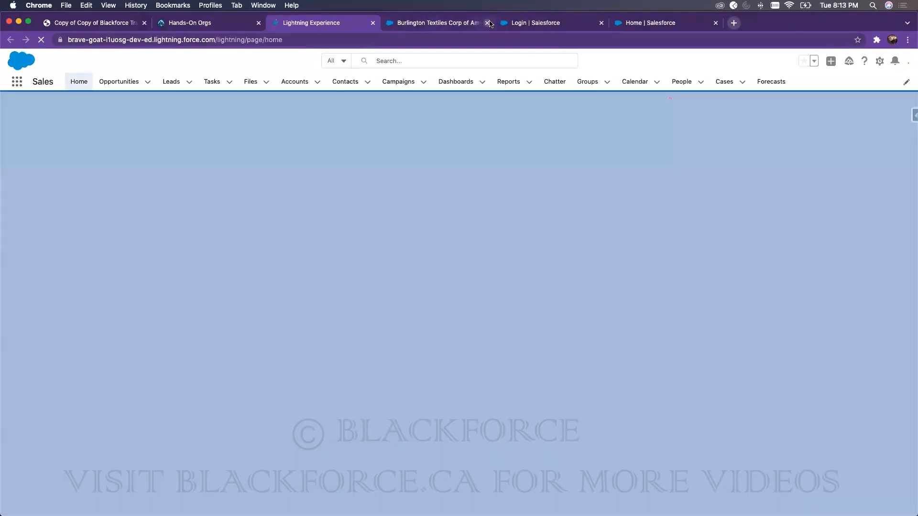
left_click(488, 23)
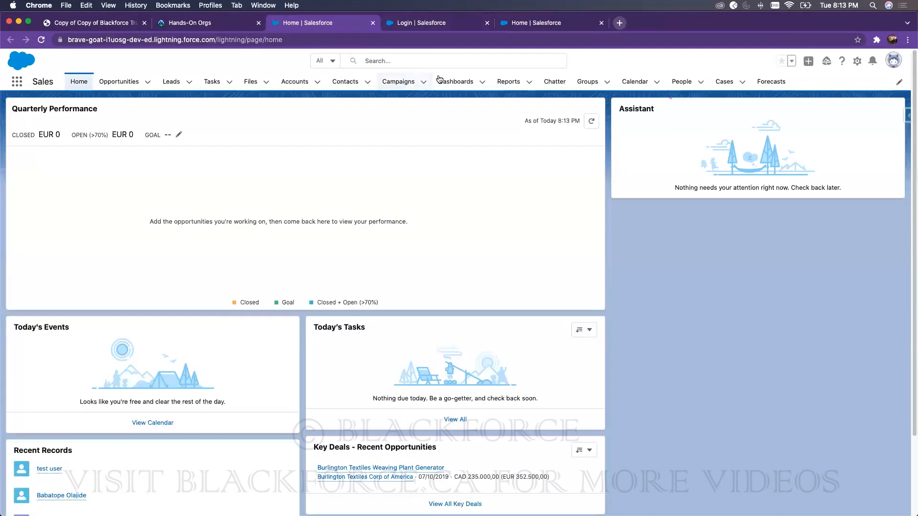
Step: Open Setup for the org from the gear menu
left_click(856, 64)
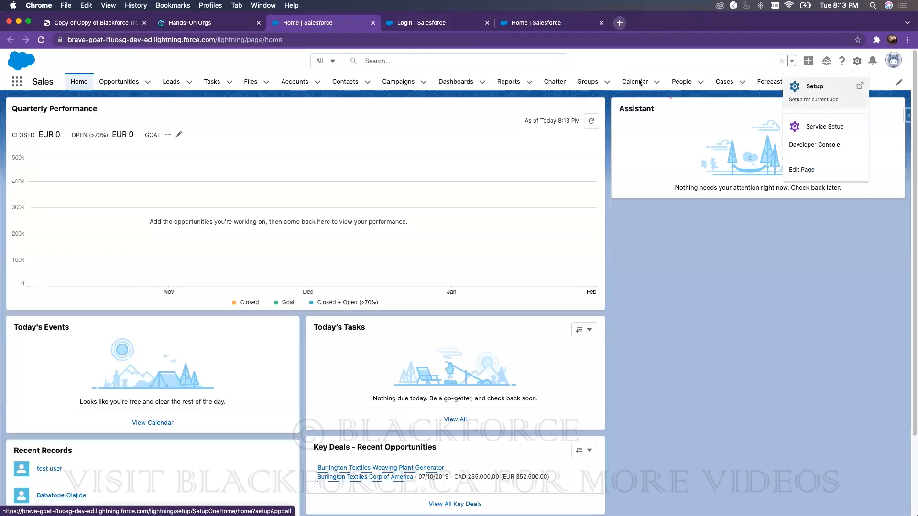
left_click(813, 86)
left_click(351, 25)
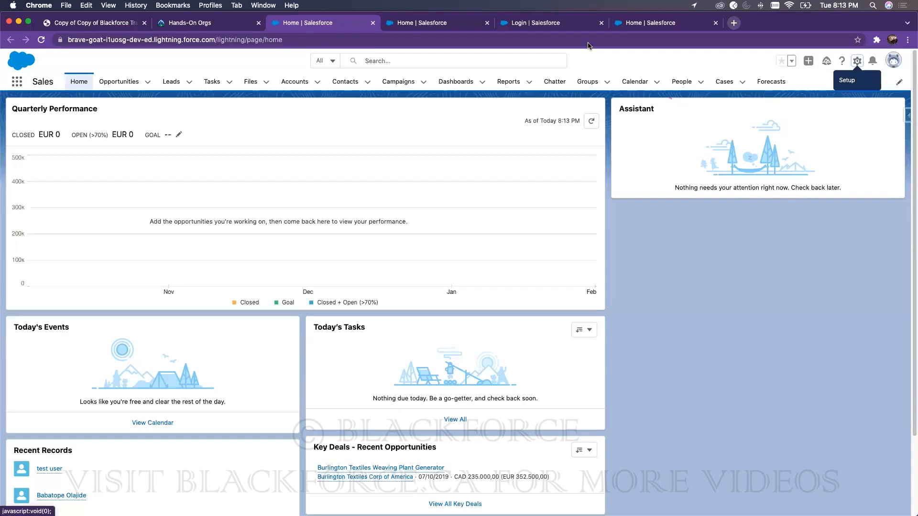
left_click(234, 23)
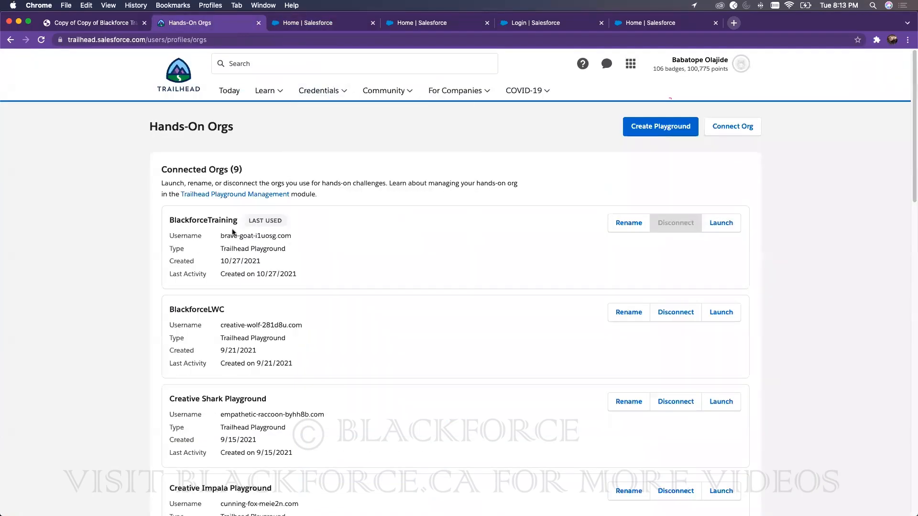
left_click(334, 23)
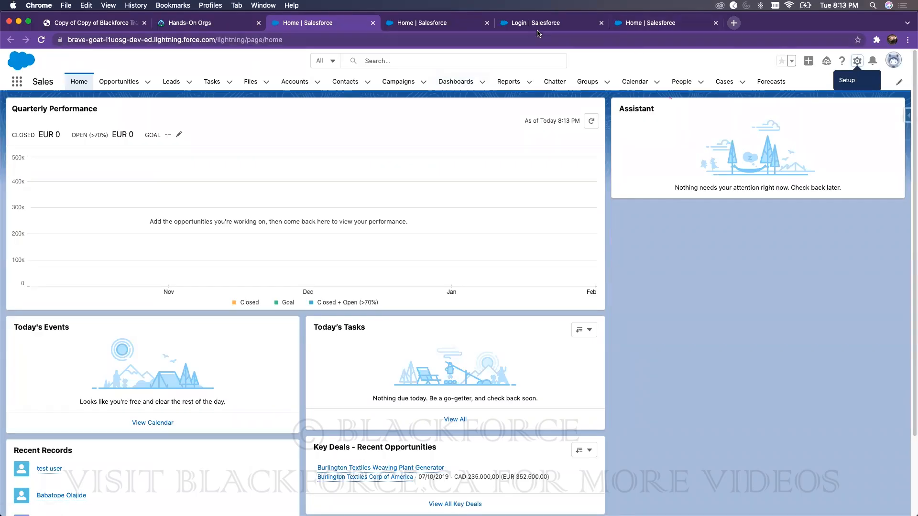
left_click(856, 61)
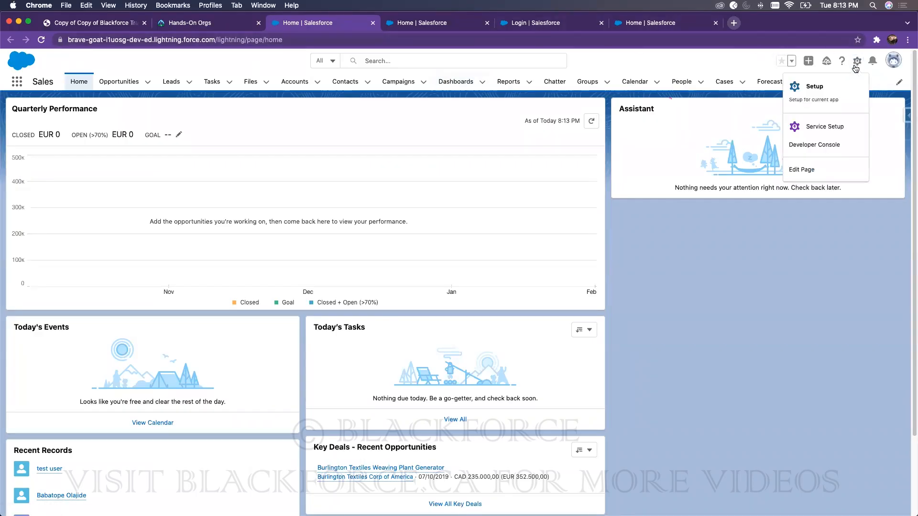
left_click(831, 84)
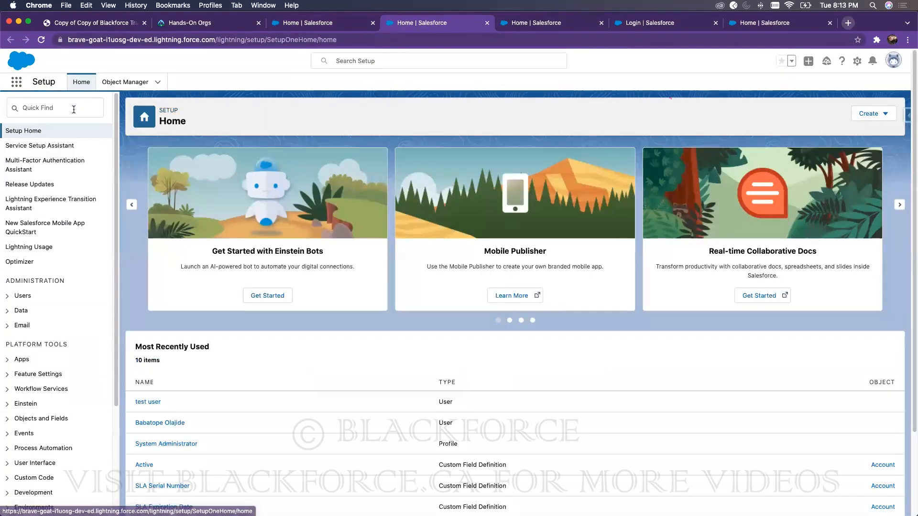
Step: Filter Setup Quick Find by 'u' and open the test user's detail record
left_click(73, 109)
type("user")
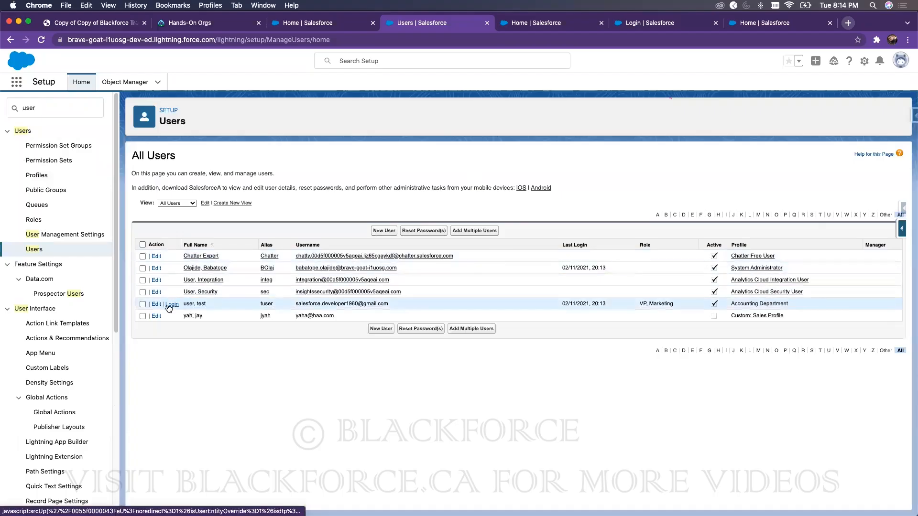
left_click(194, 304)
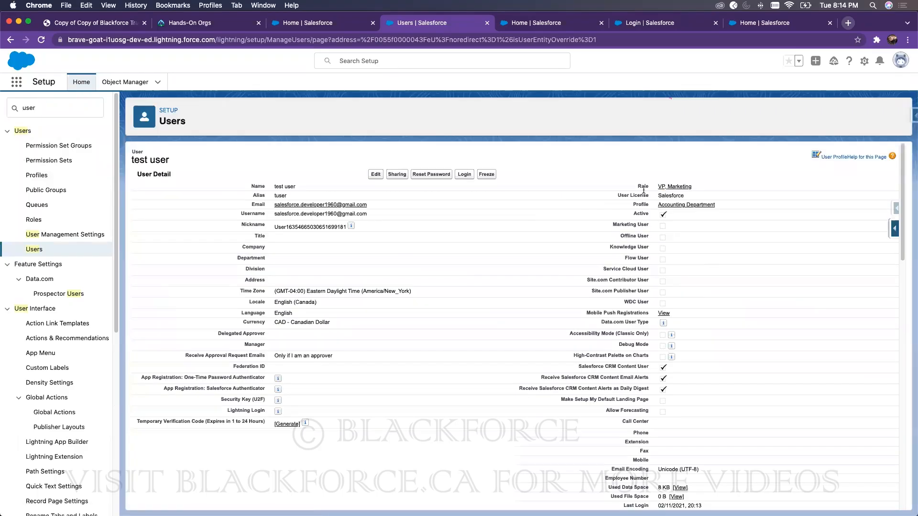
left_click_drag(881, 18, 764, 19)
Step: Reload the test user's window and view its recently viewed Accounts list
left_click(847, 19)
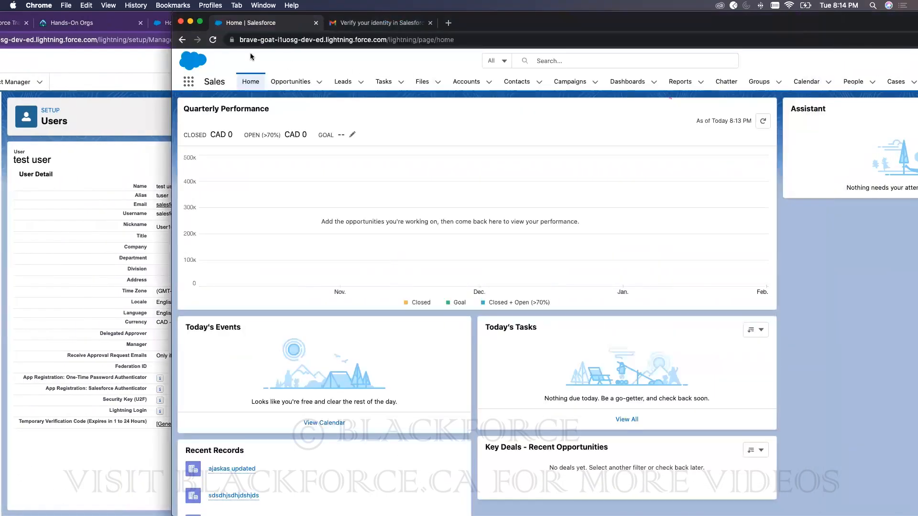
left_click(213, 39)
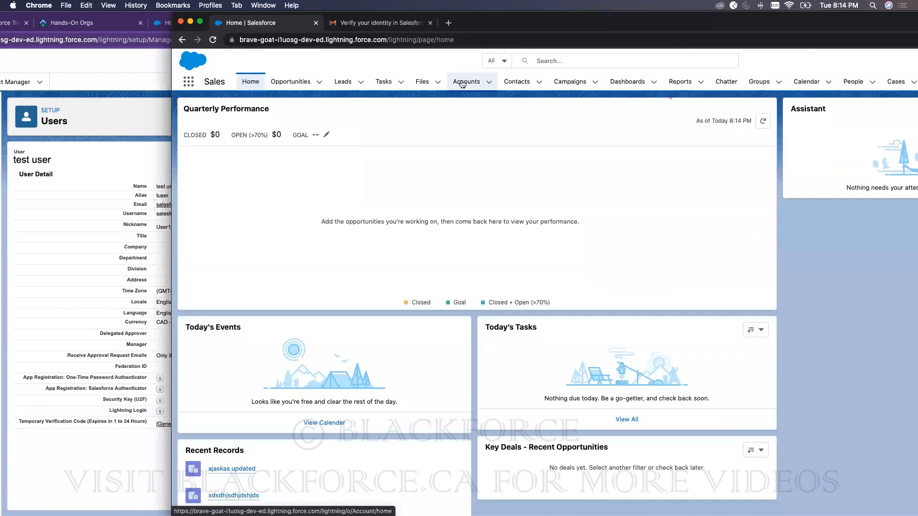
left_click(463, 82)
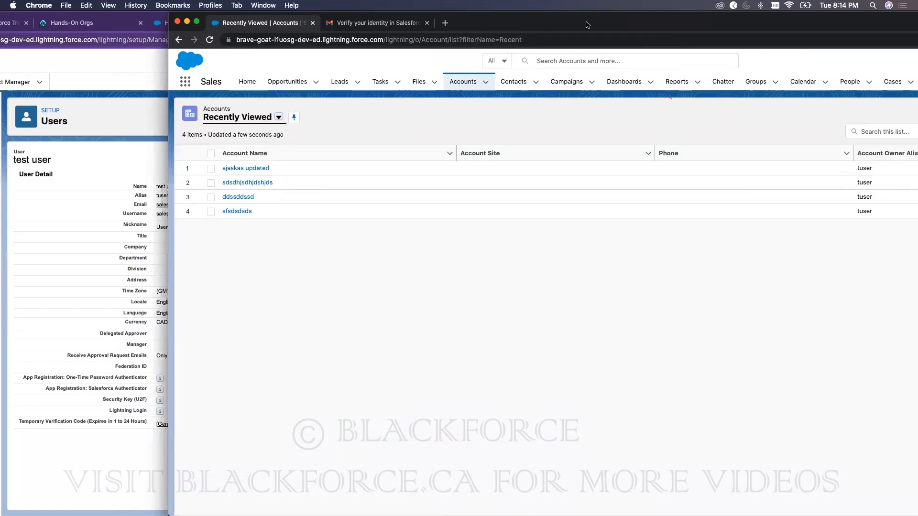
left_click_drag(625, 24, 505, 24)
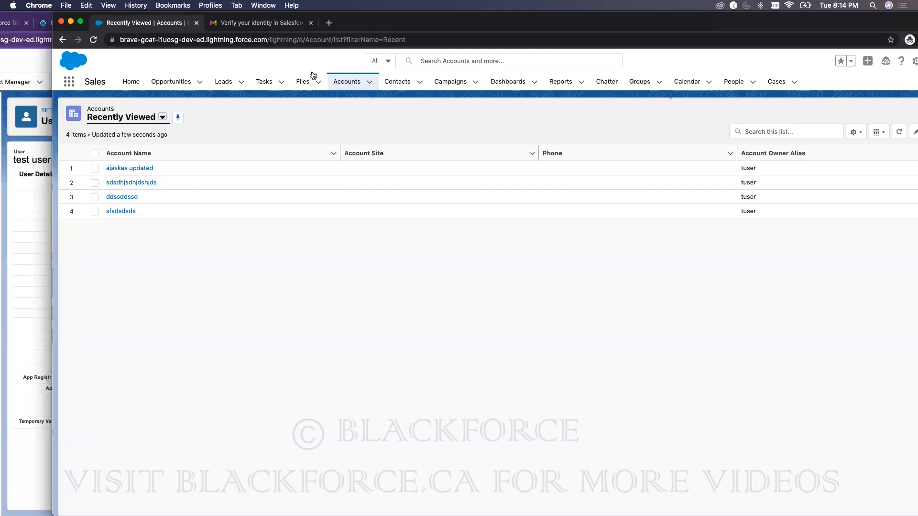
Step: Maximize the Setup window, return to All Users, and edit the System Administrator user
left_click_drag(363, 24, 429, 24)
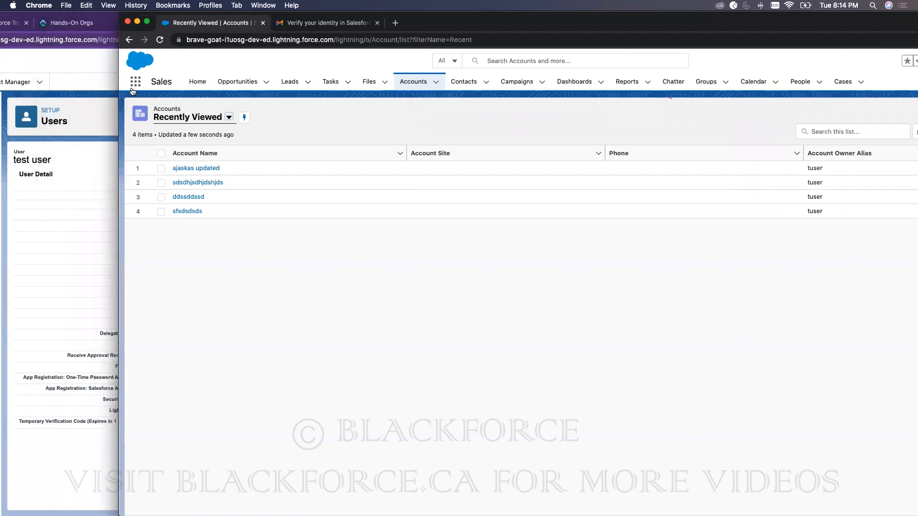
left_click(93, 72)
double_click(762, 23)
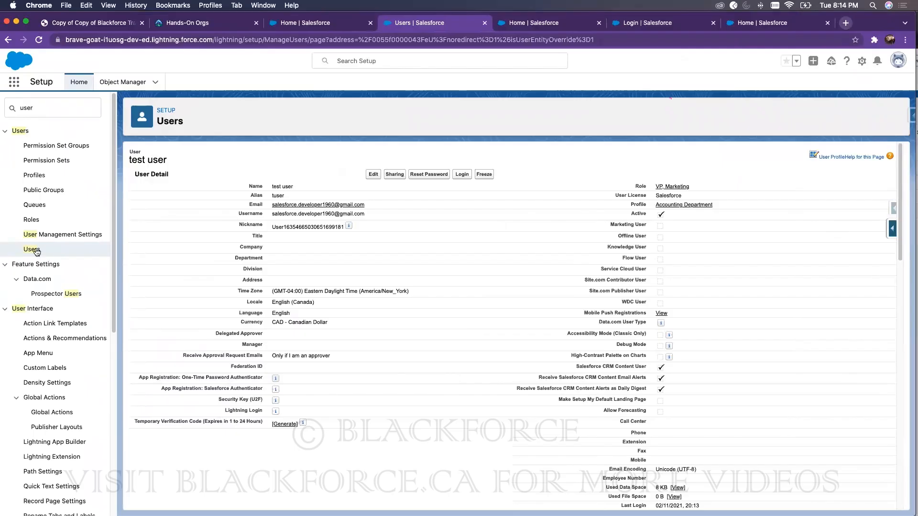
left_click(38, 250)
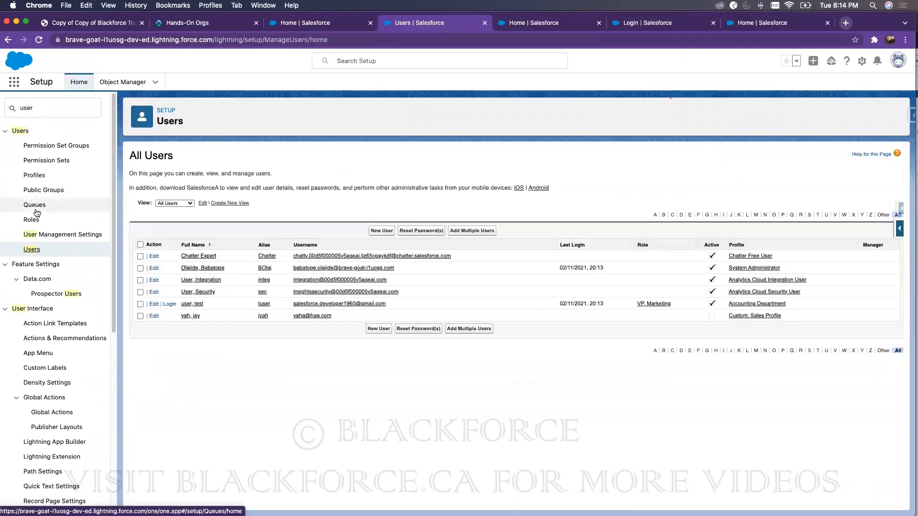
left_click(154, 268)
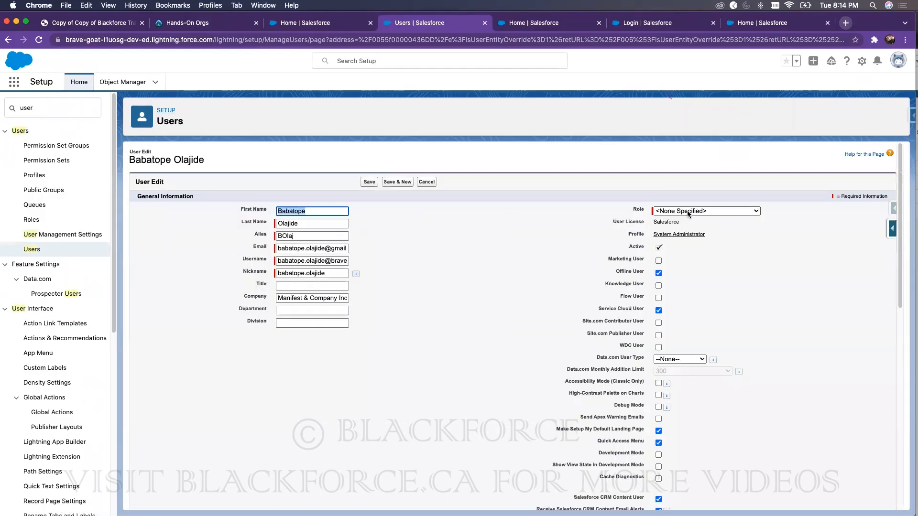
Step: Review the administrator's Role dropdown choices without assigning one, then go to Roles
left_click(689, 212)
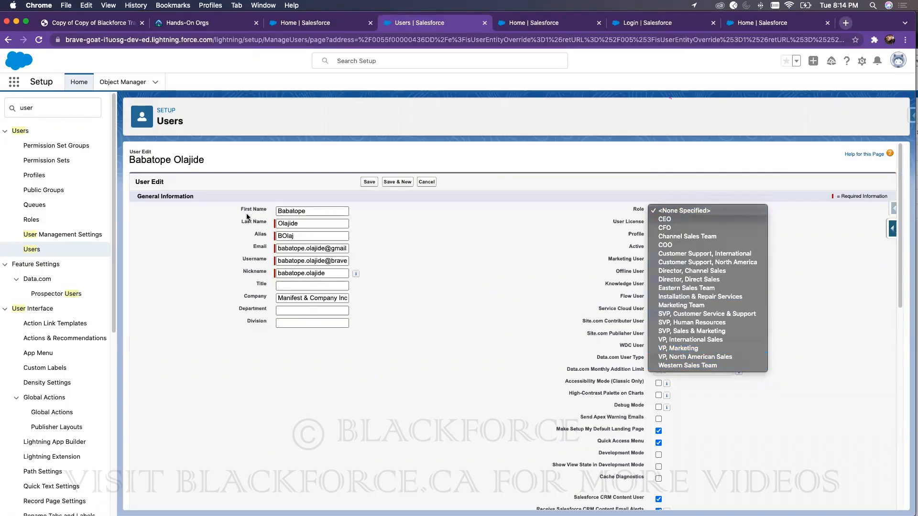
left_click(38, 223)
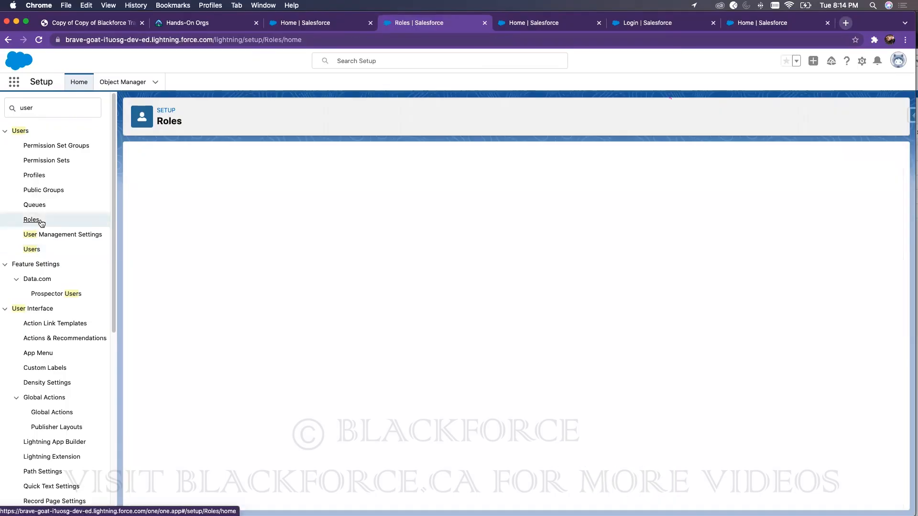
Step: Expand the role hierarchy under CEO and SVP, Sales & Marketing, then return to All Users
left_click(516, 345)
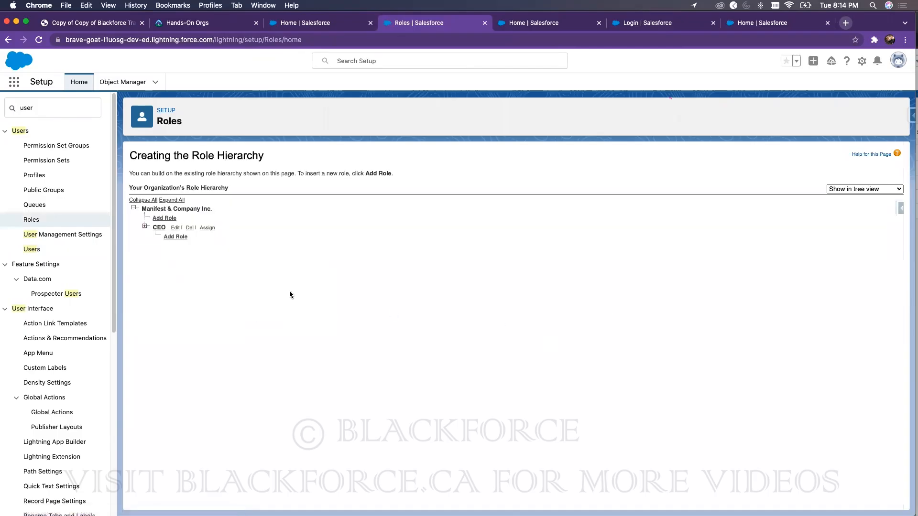
left_click(144, 226)
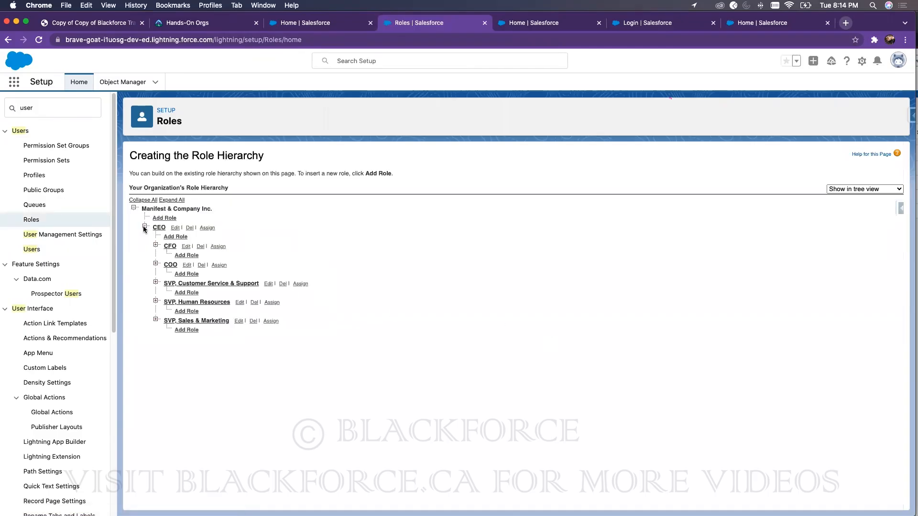
left_click(156, 319)
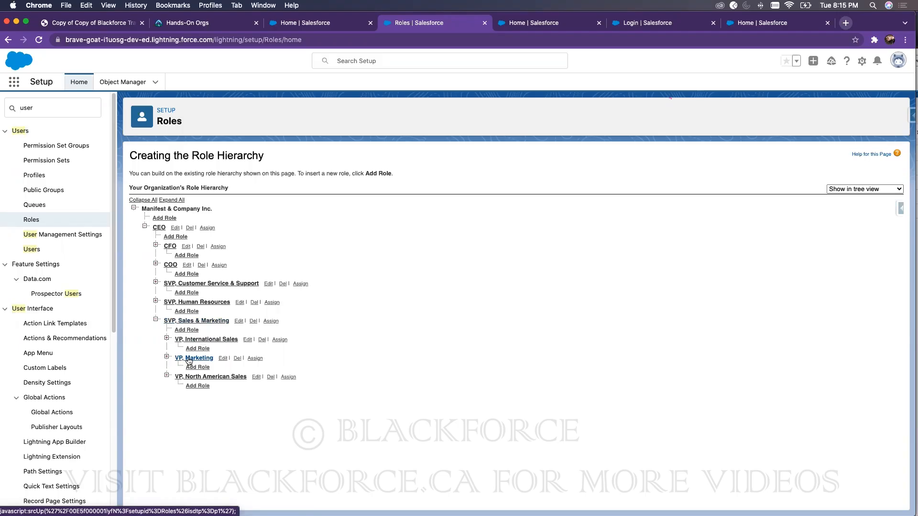
left_click(31, 248)
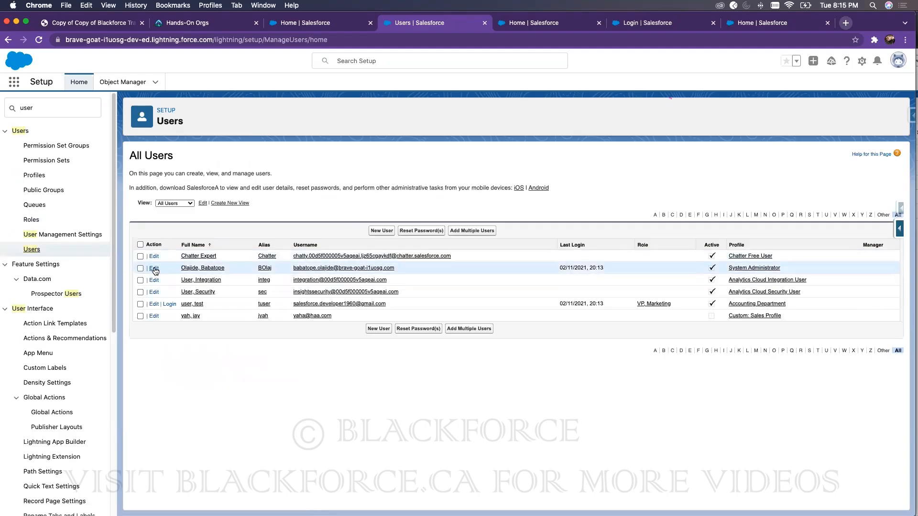
Step: Edit the System Administrator user, set Role to VP, Marketing, and save
left_click(153, 268)
left_click(669, 210)
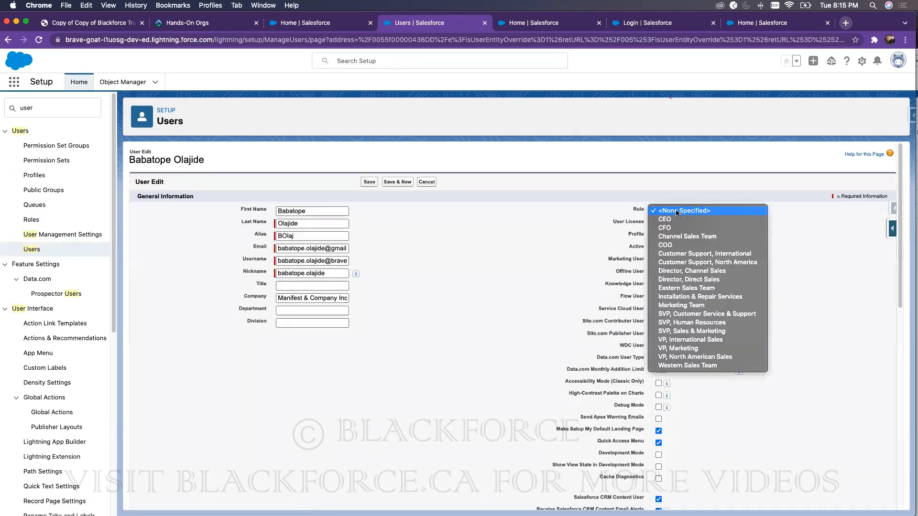
left_click(679, 349)
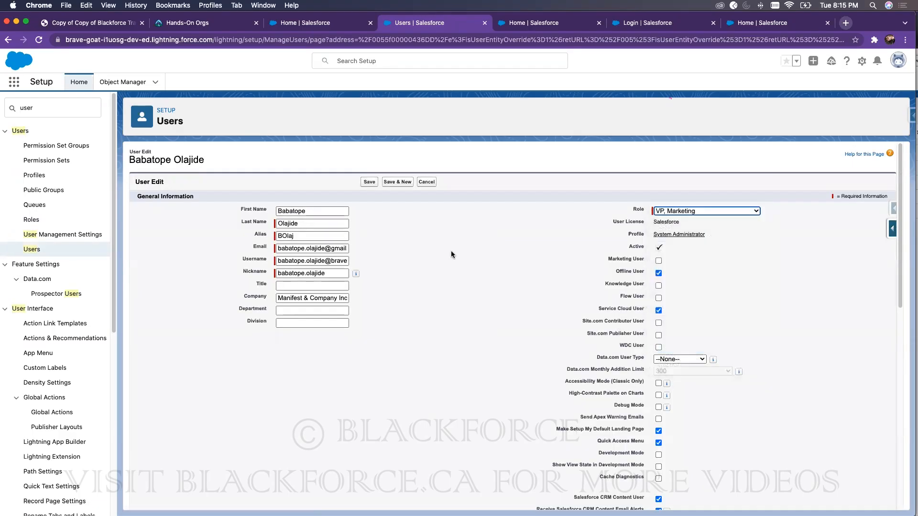
left_click(368, 182)
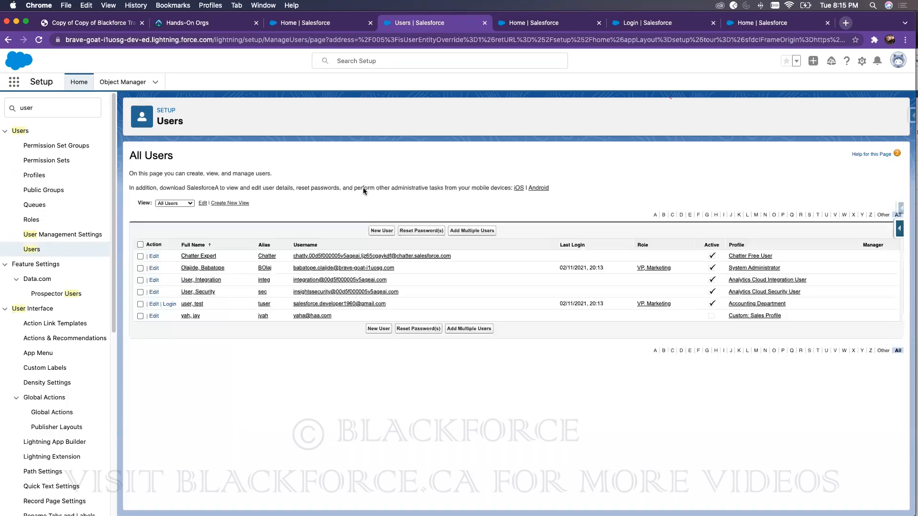
Step: Edit the Accounting Department test user, change Role to SVP, Sales & Marketing, and save
left_click(153, 303)
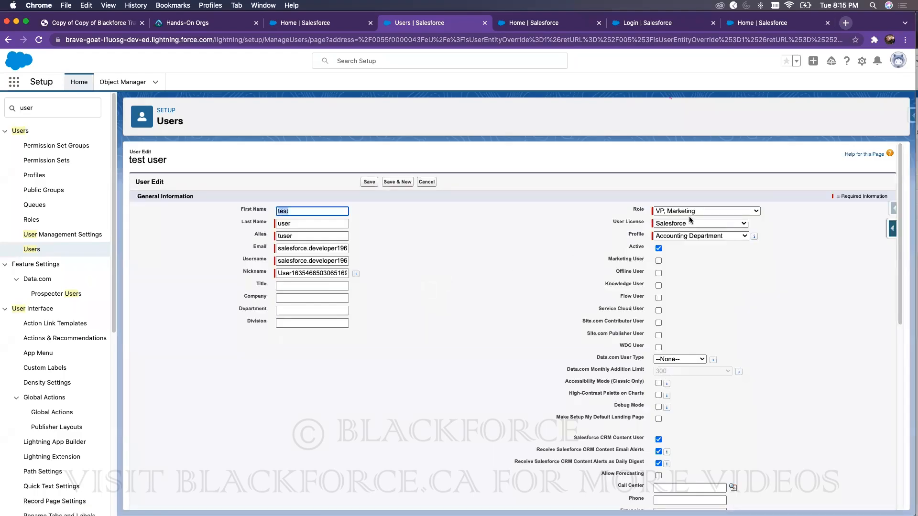
left_click(689, 211)
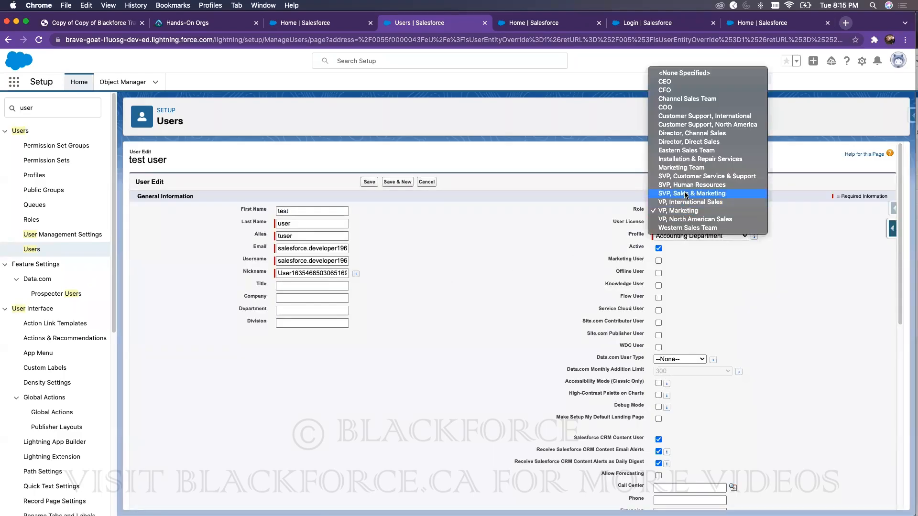
left_click(686, 193)
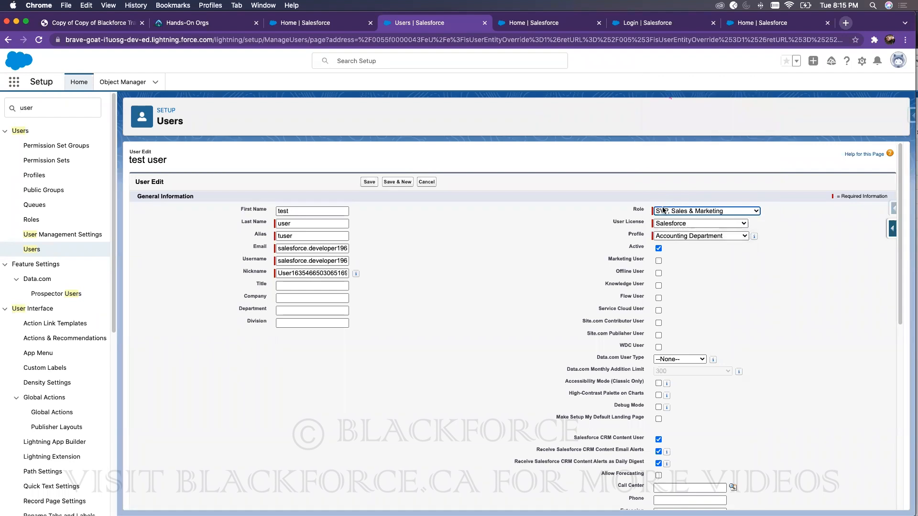
left_click(368, 182)
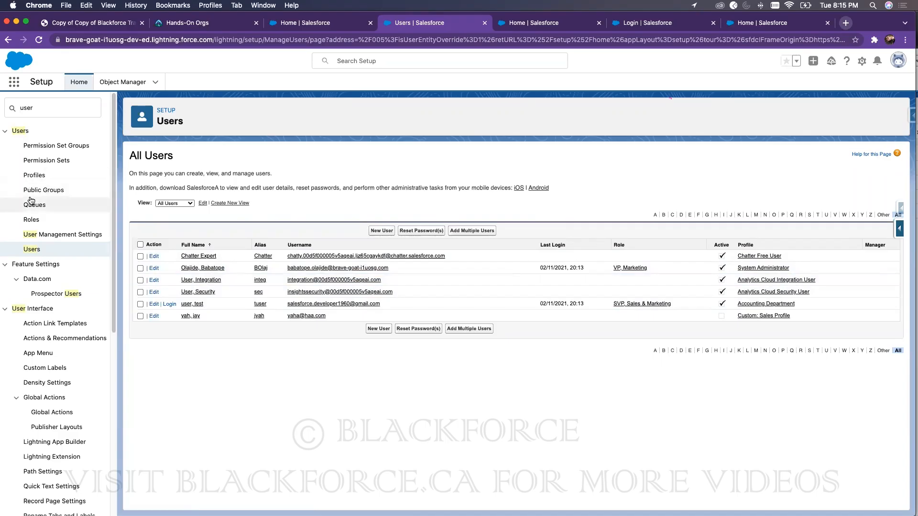
Step: Show the role hierarchy and highlight the SVP, Sales & Marketing and VP, Marketing roles
left_click(32, 219)
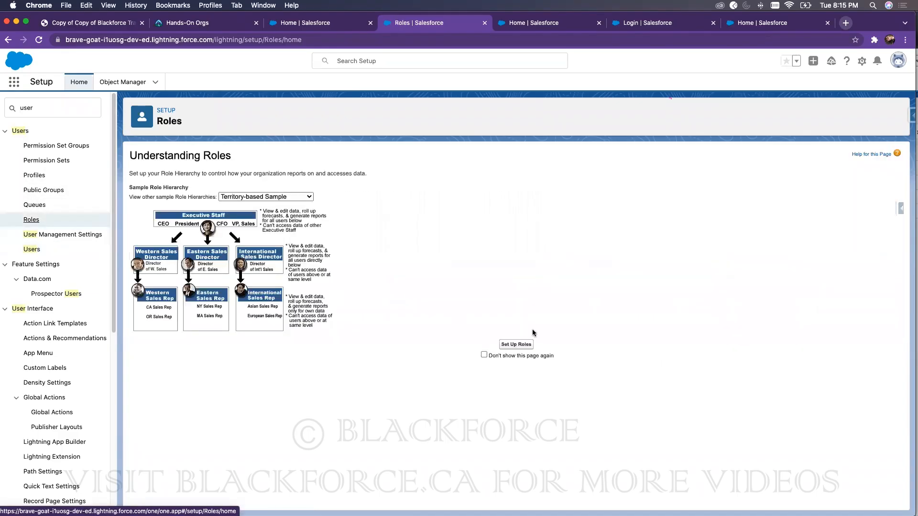
left_click(518, 344)
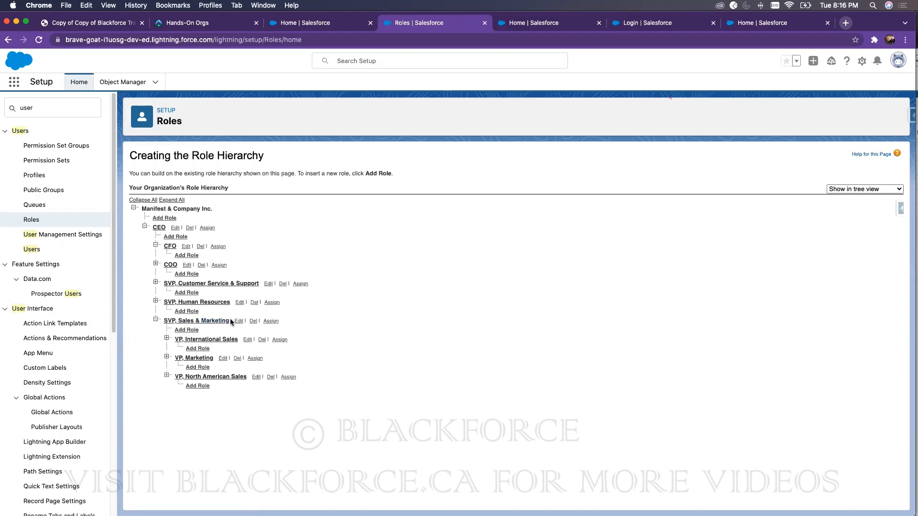
left_click_drag(231, 321, 165, 322)
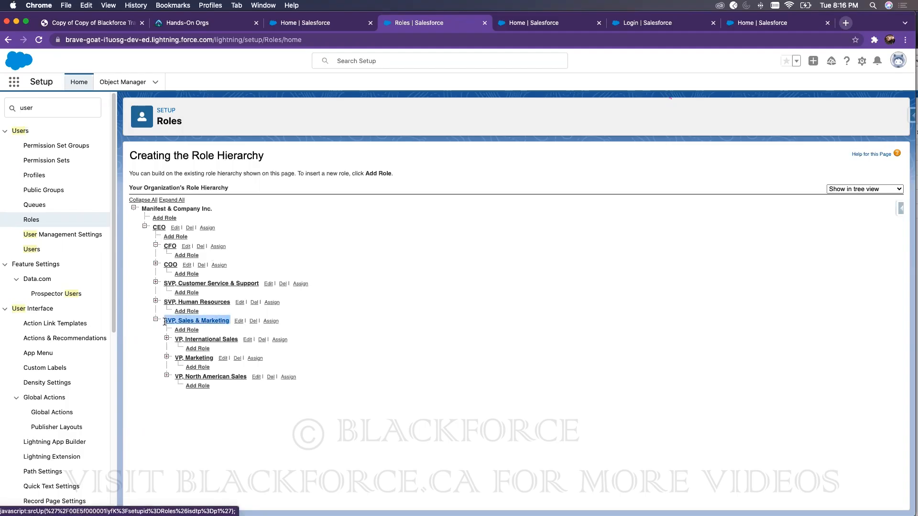
left_click_drag(215, 358, 175, 359)
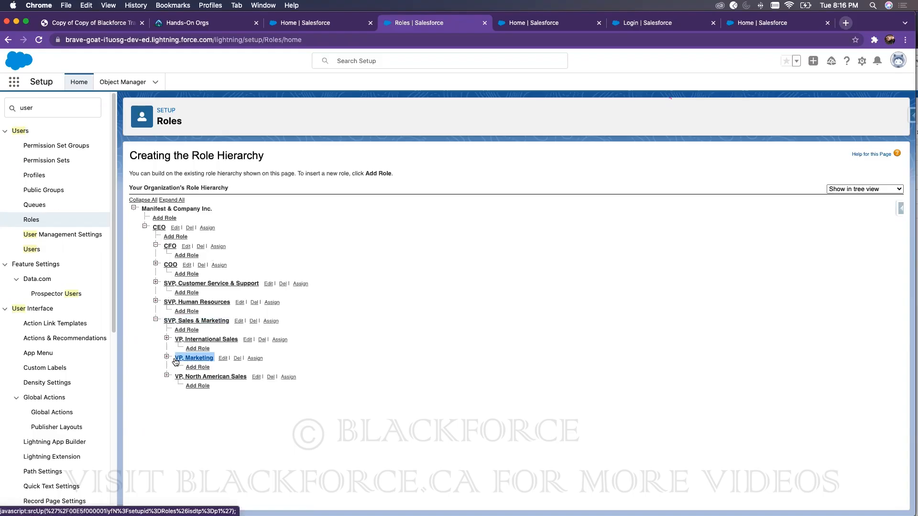
left_click_drag(874, 24, 765, 32)
Step: Switch the test user's Accounts list view to All Accounts and maximize the window
left_click(851, 52)
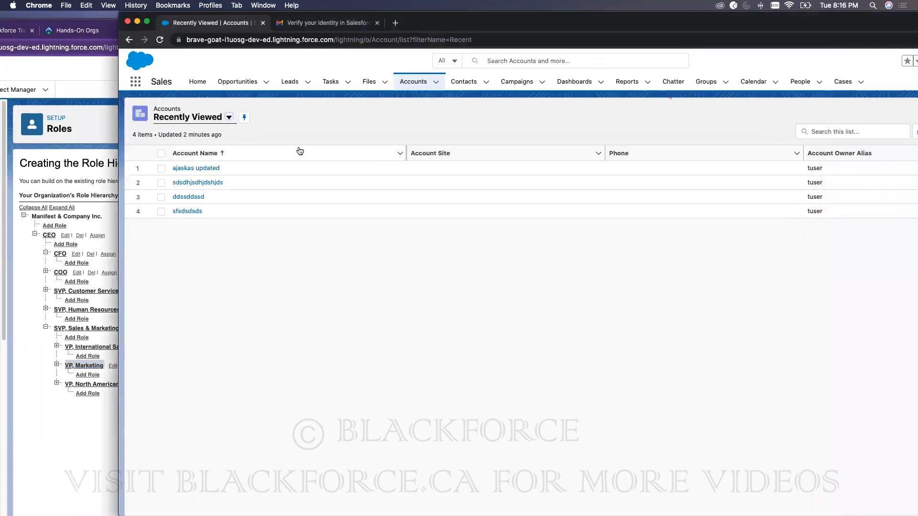
left_click(171, 118)
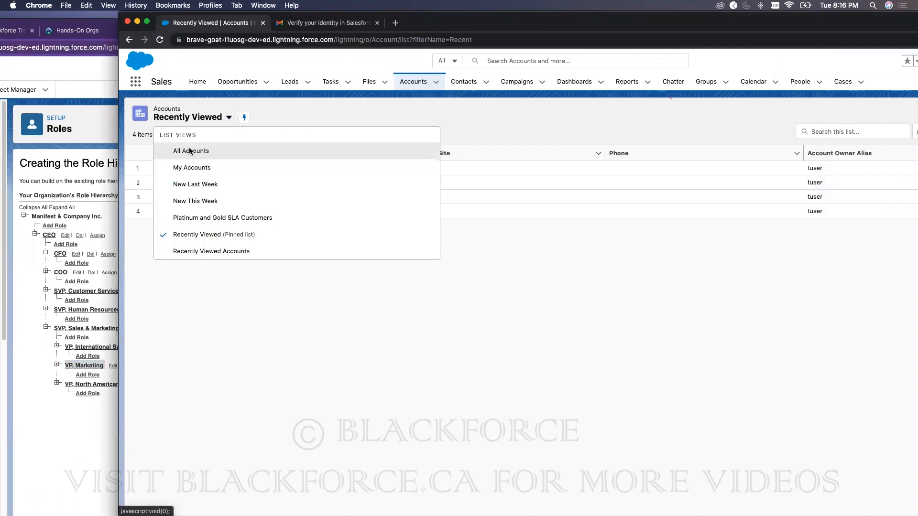
left_click(187, 152)
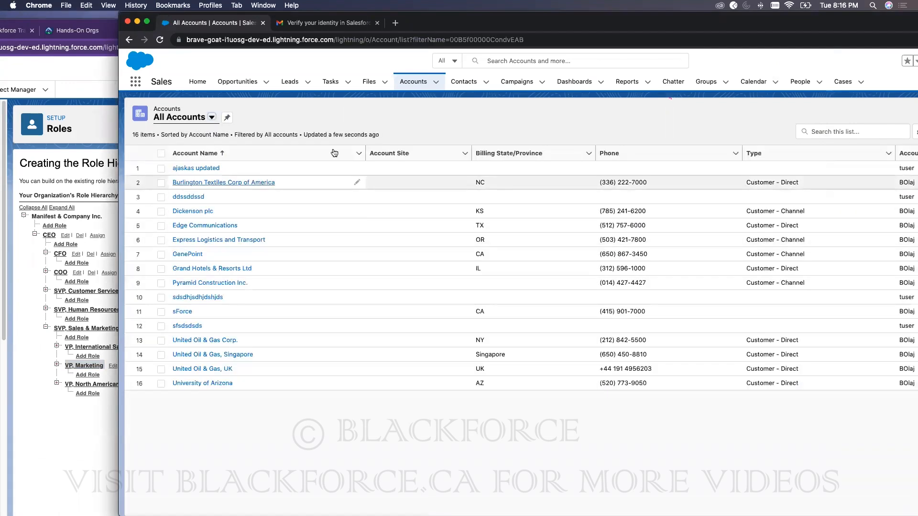
double_click(579, 26)
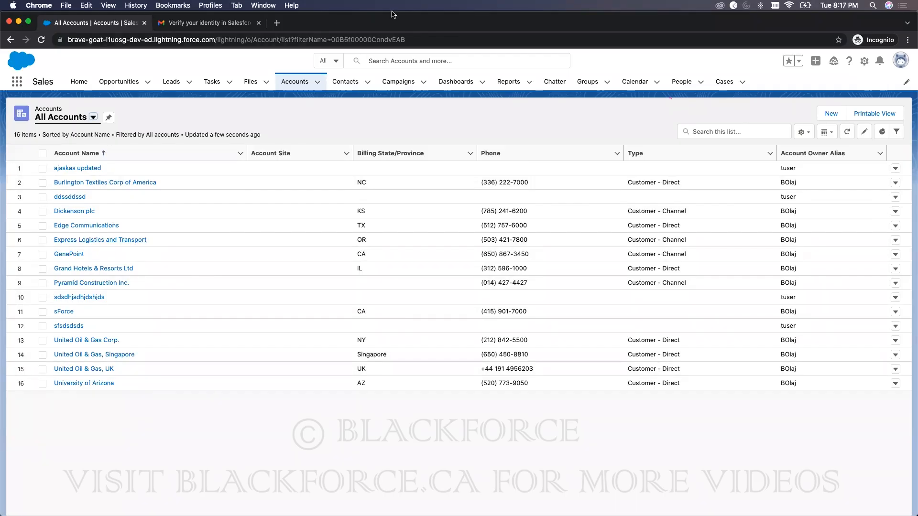
Step: Bring the Setup window forward and view the test user's role on their user detail page
left_click_drag(391, 15, 550, 16)
left_click(119, 75)
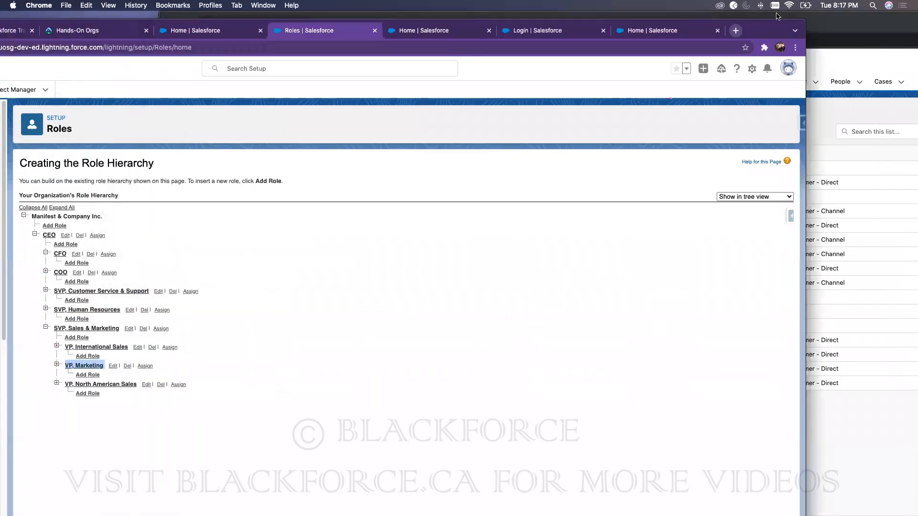
left_click_drag(770, 28, 917, 20)
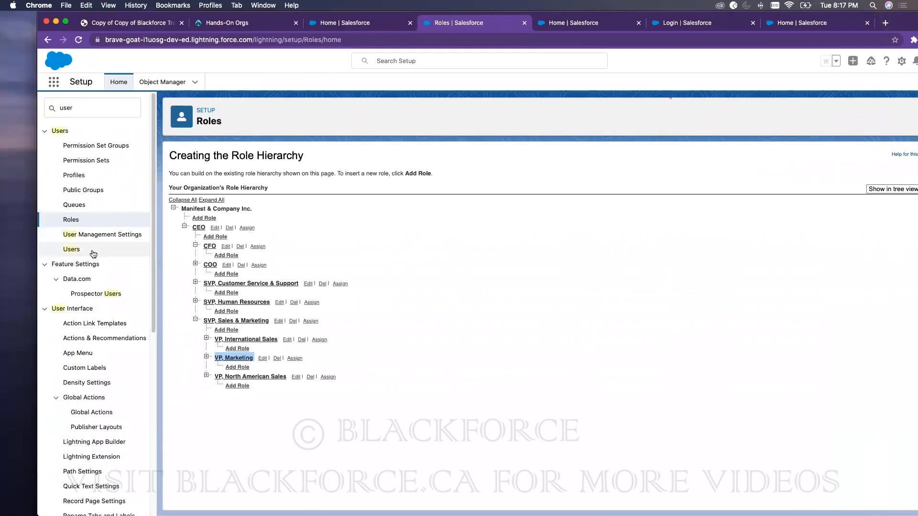
left_click(93, 253)
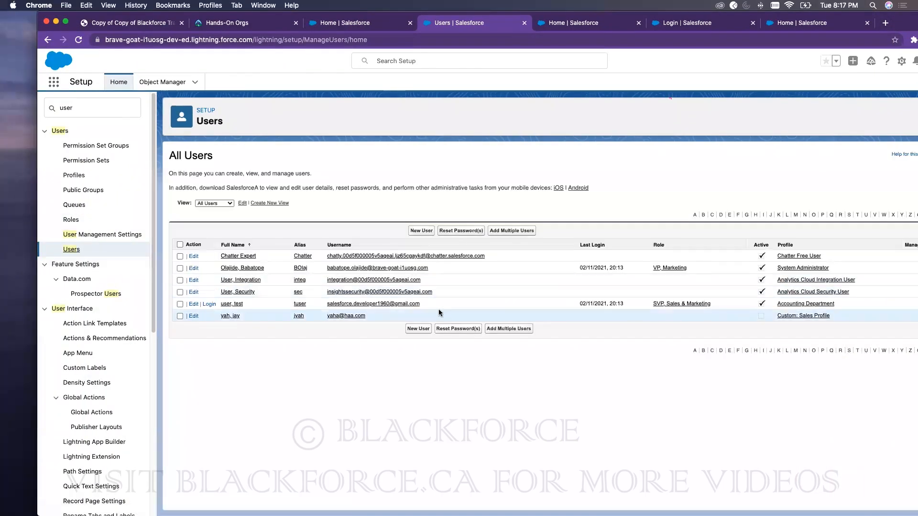
left_click(231, 304)
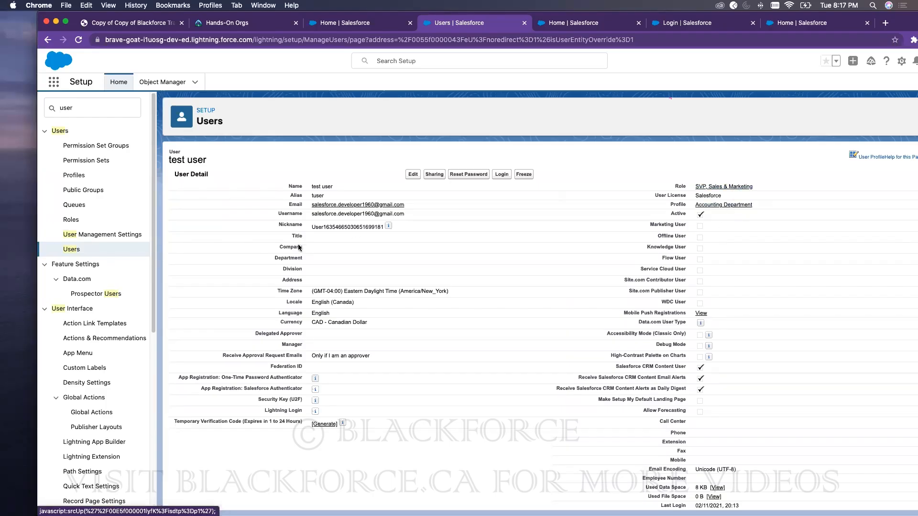
Step: View the System Administrator user's details (VP, Marketing role), then go to the Roles page
left_click(72, 250)
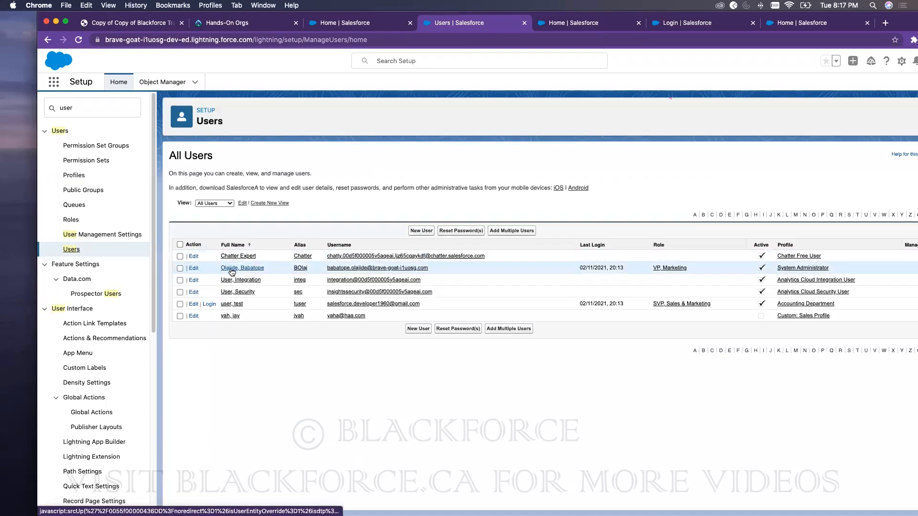
left_click(232, 268)
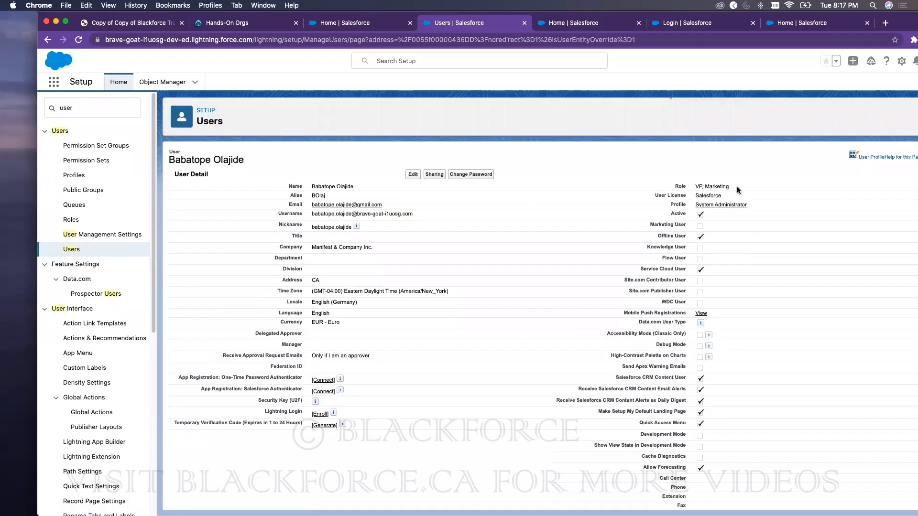
left_click(79, 220)
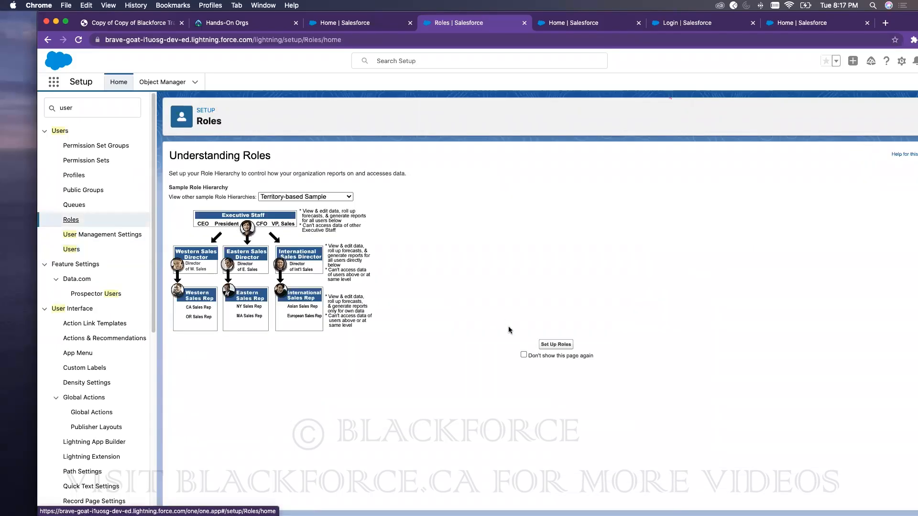
Step: Review the role hierarchy, noting SVP, Sales & Marketing, then bring the All Accounts list back
left_click(557, 345)
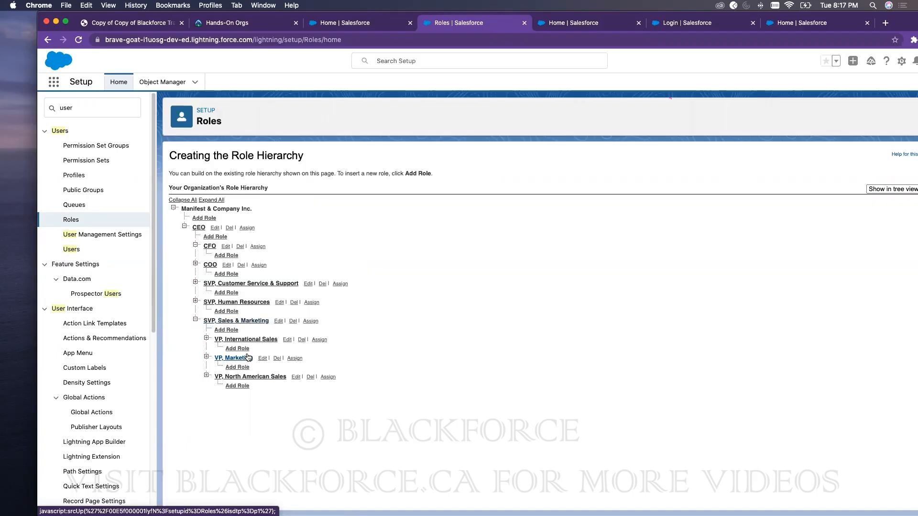
left_click_drag(270, 323, 208, 321)
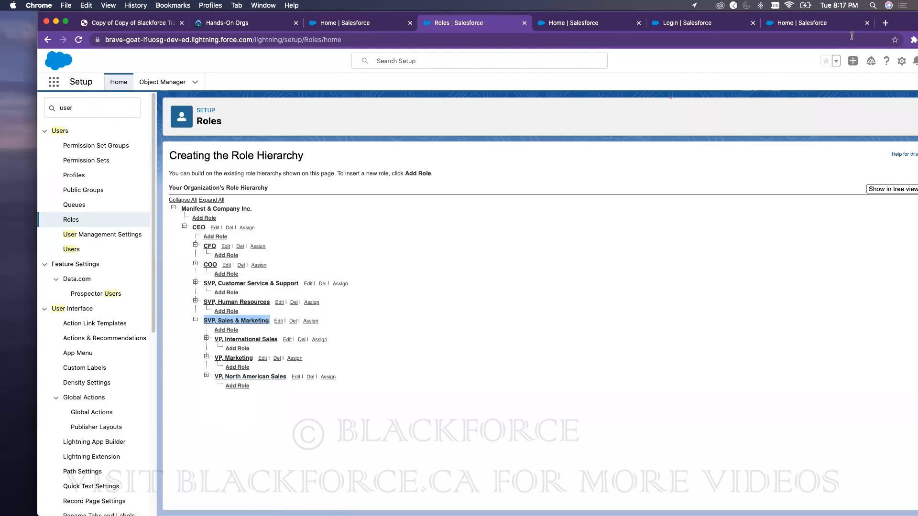
left_click_drag(909, 22, 813, 22)
left_click(866, 26)
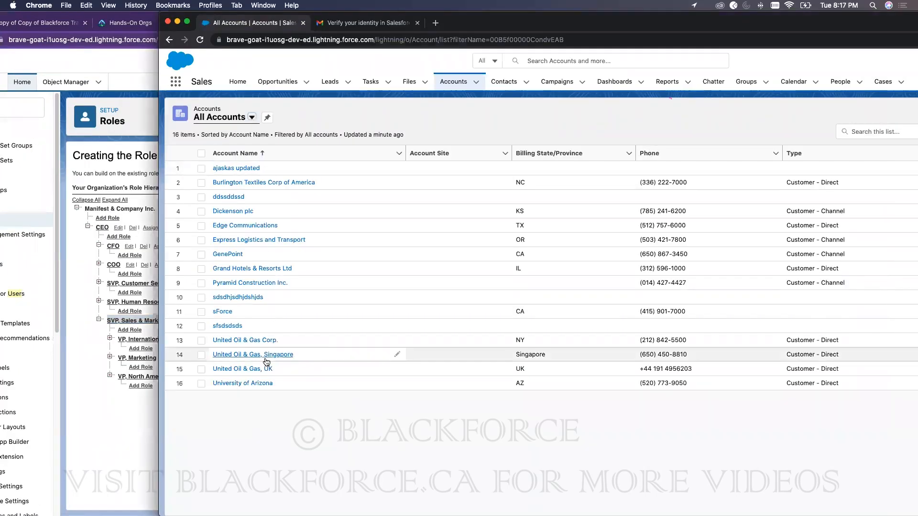
Step: Reload the test user's All Accounts list and confirm the first two rows offer Edit and Change Owner
left_click(137, 66)
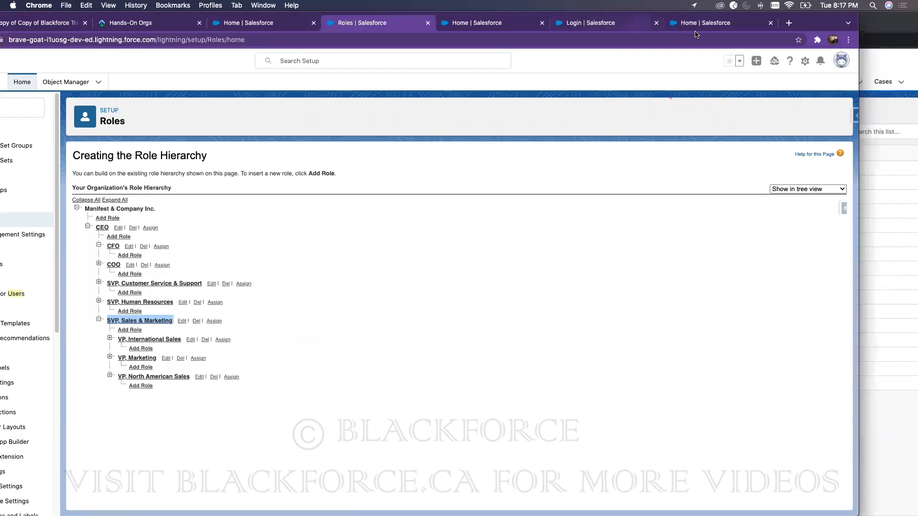
left_click(889, 17)
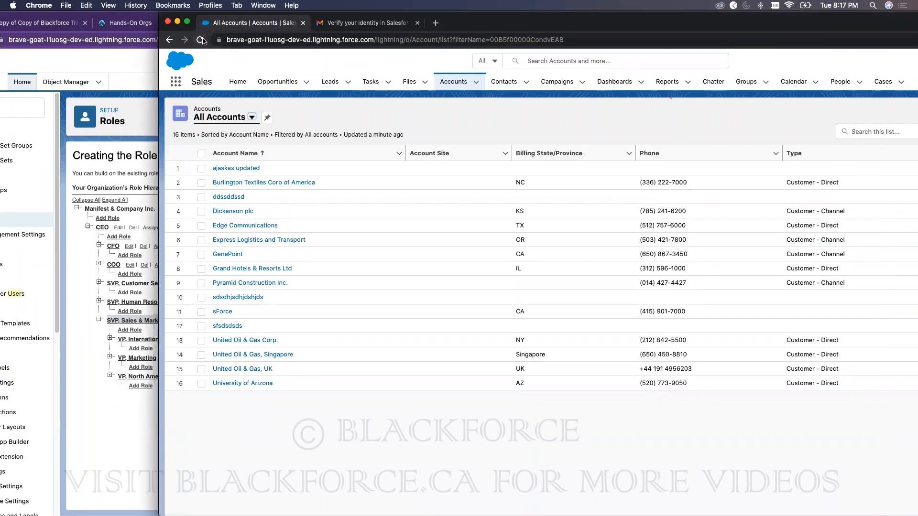
left_click(201, 39)
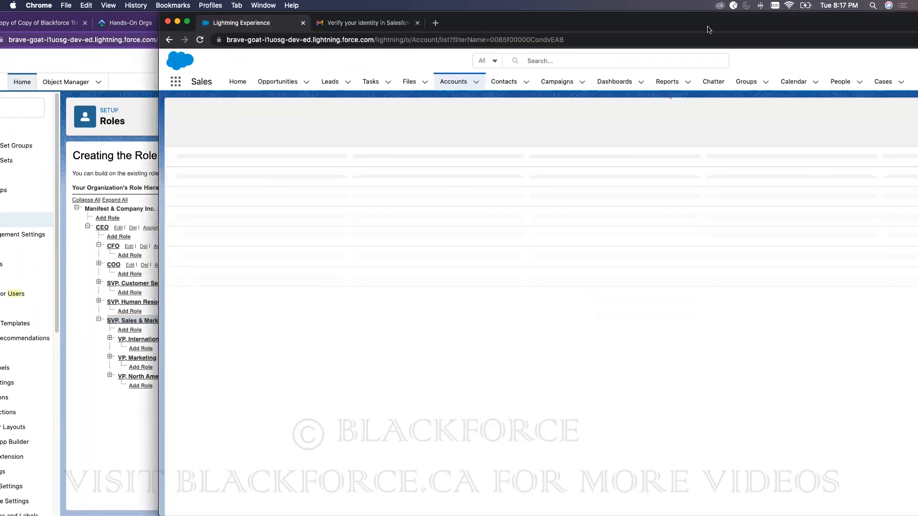
double_click(708, 29)
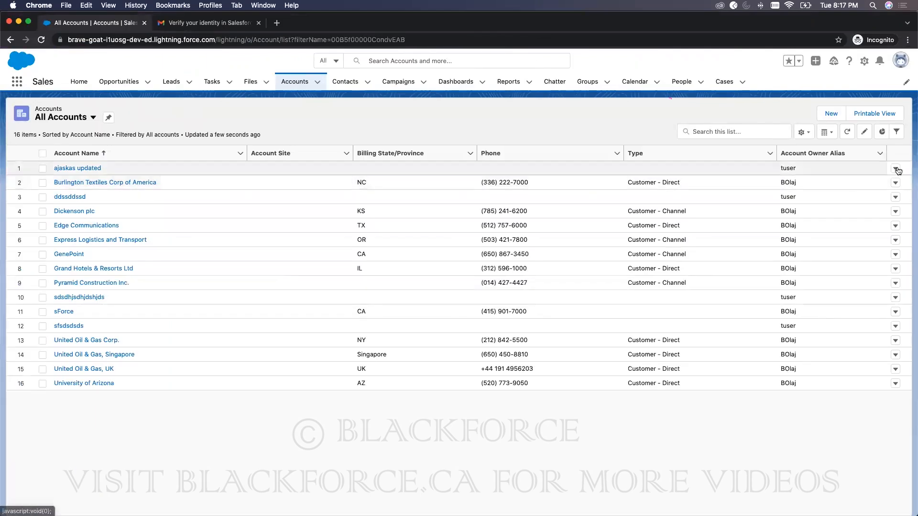
left_click(895, 169)
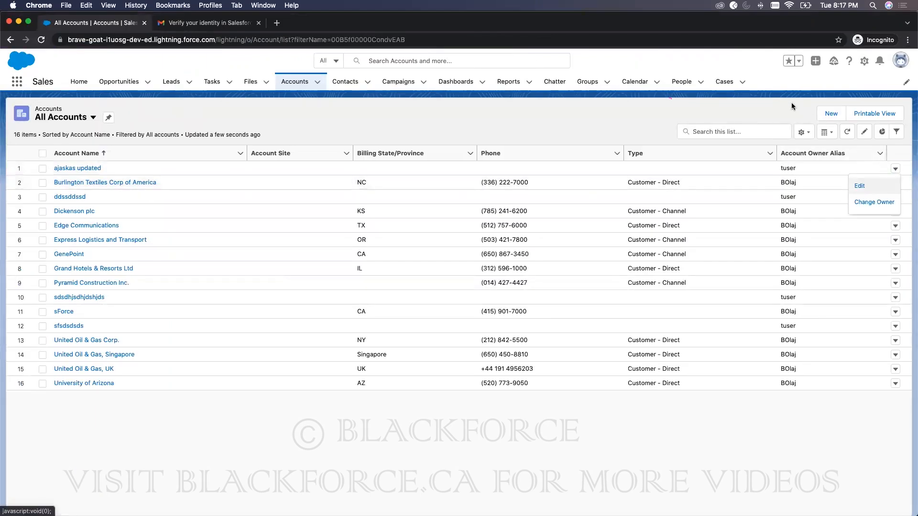
left_click(895, 184)
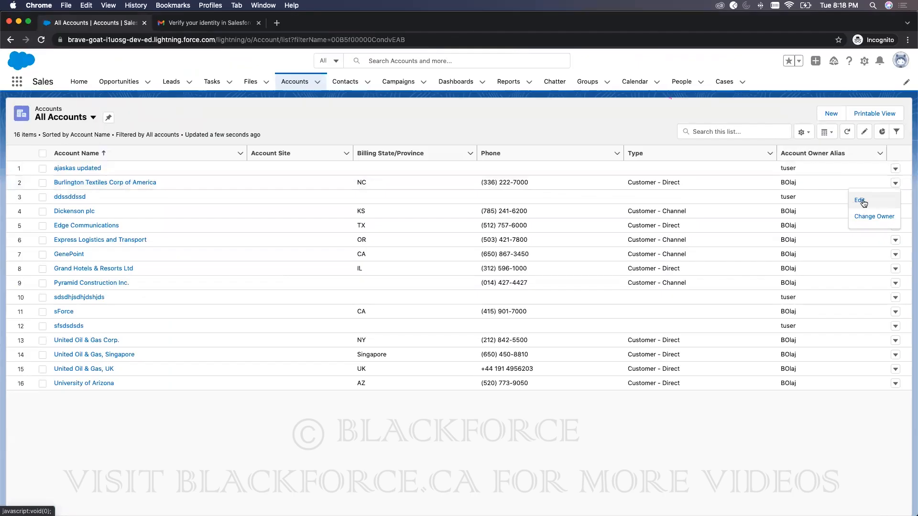
Step: Bring the admin's Roles setup window back to the front
left_click_drag(452, 27, 564, 28)
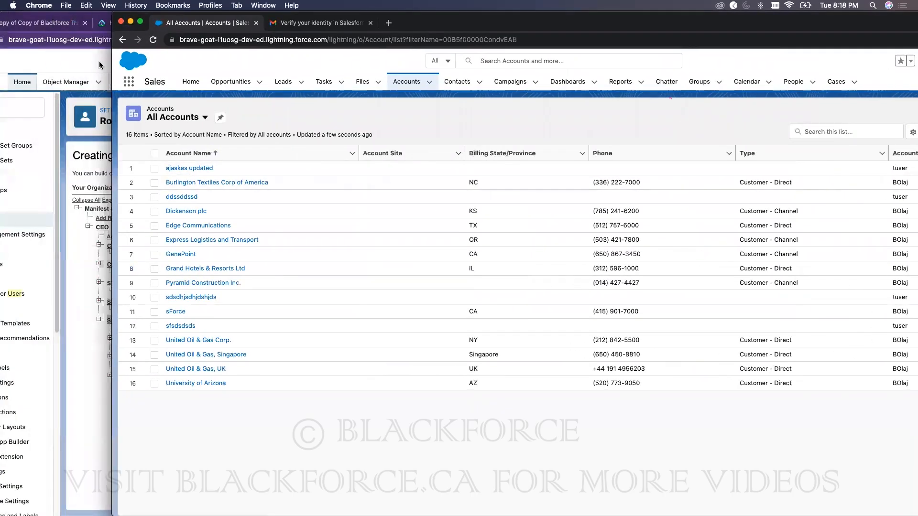
left_click(98, 62)
left_click_drag(823, 14, 897, 17)
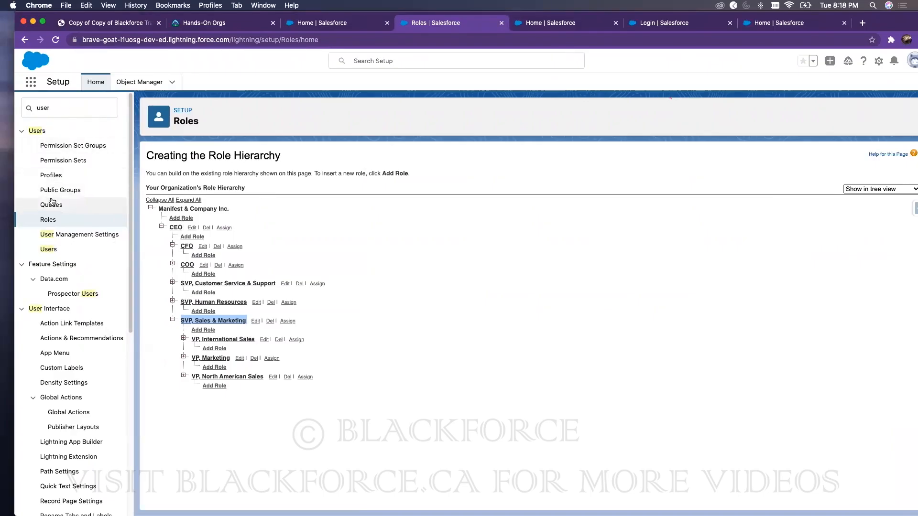
Step: Uncheck Accounts Edit in the Accounting Department profile's Standard Object Permissions and save
left_click(51, 176)
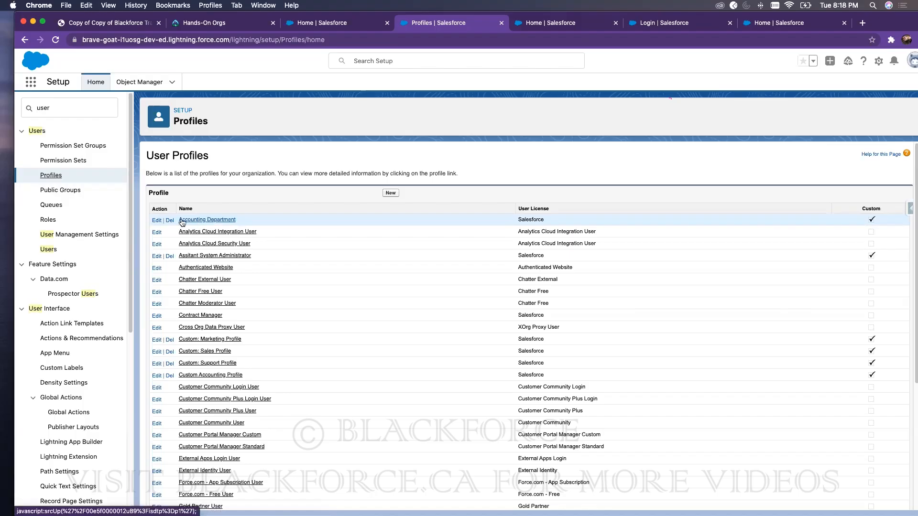
left_click(156, 222)
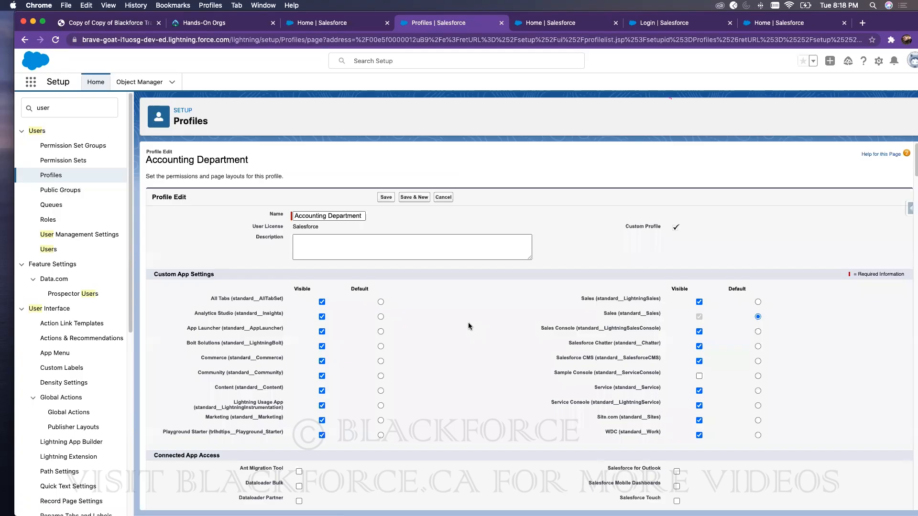
scroll(469, 322, "down", 15)
scroll(469, 323, "down", 20)
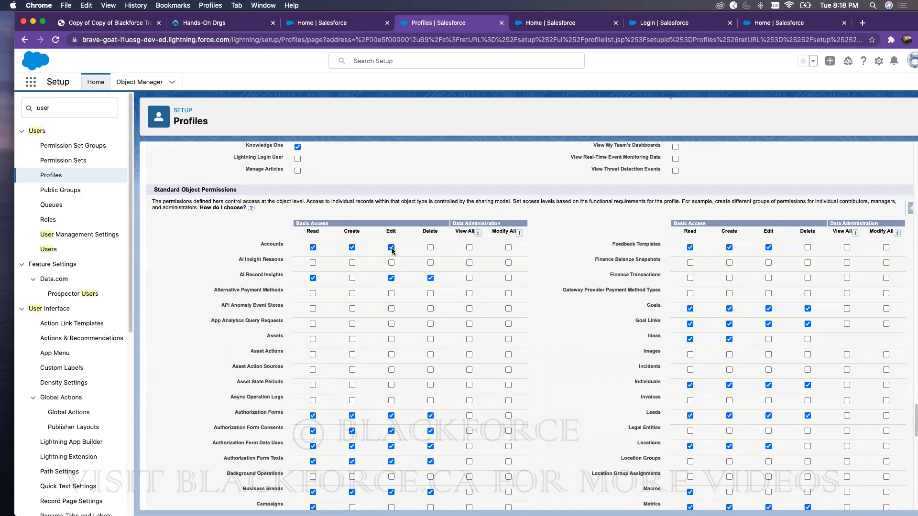
left_click(391, 248)
scroll(403, 233, "up", 15)
scroll(402, 239, "up", 10)
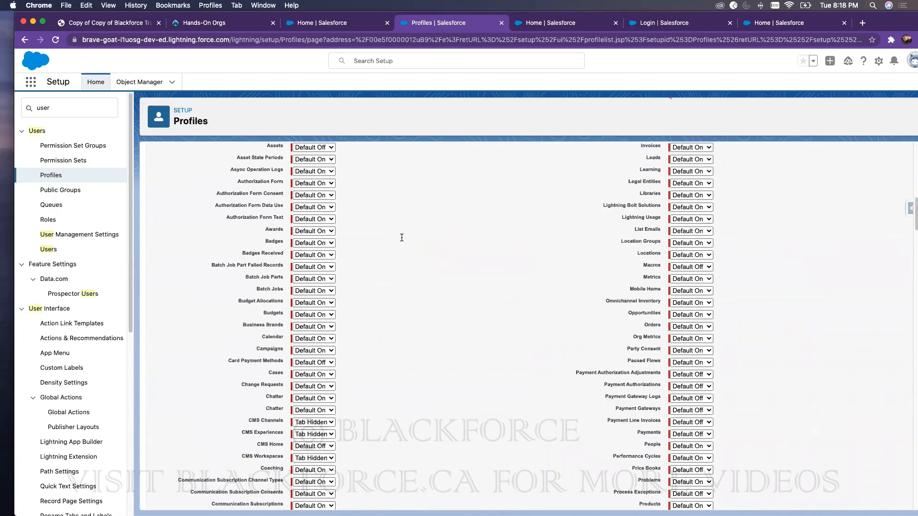
left_click(387, 198)
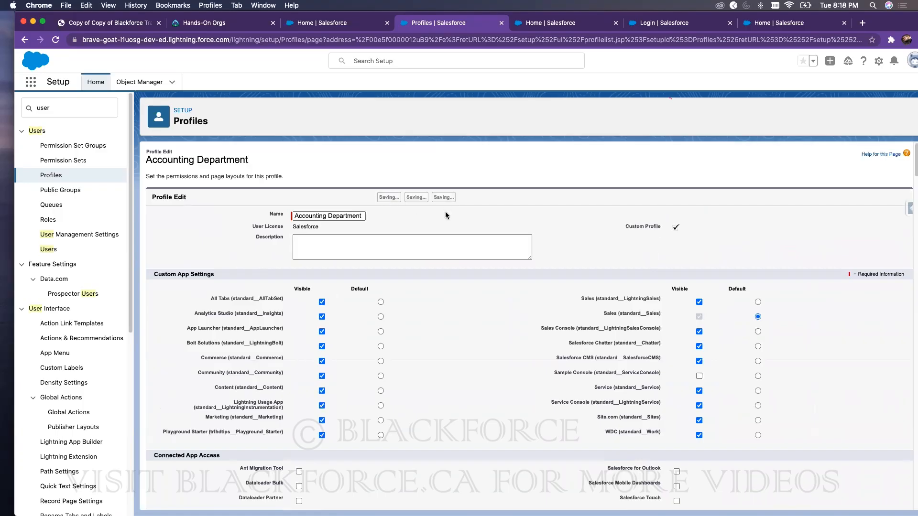
left_click_drag(859, 29, 727, 28)
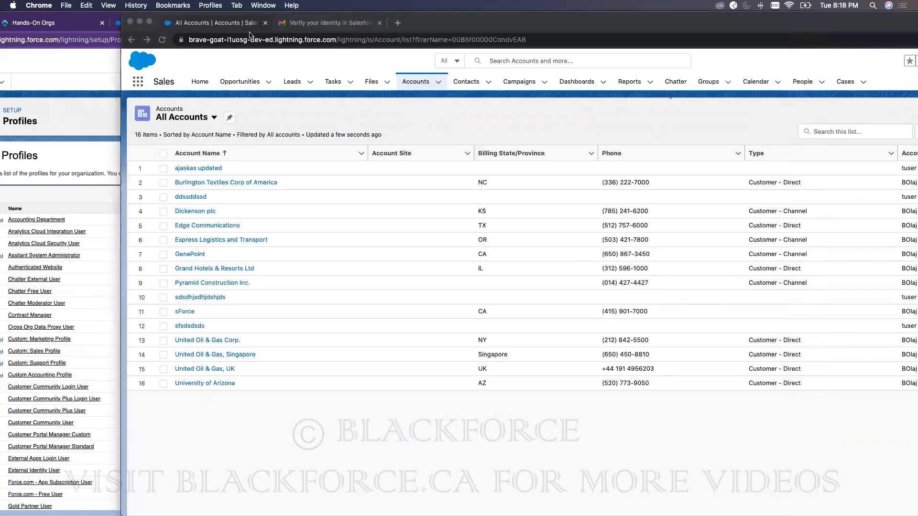
Step: Reload the test user's accounts and confirm rows, including Edge Communications, show 'No actions available'
left_click(161, 40)
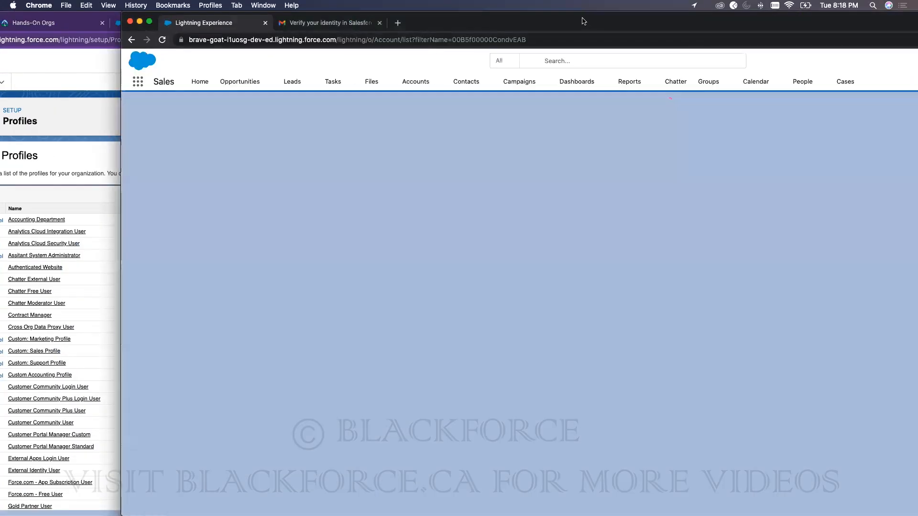
left_click_drag(556, 22, 483, 22)
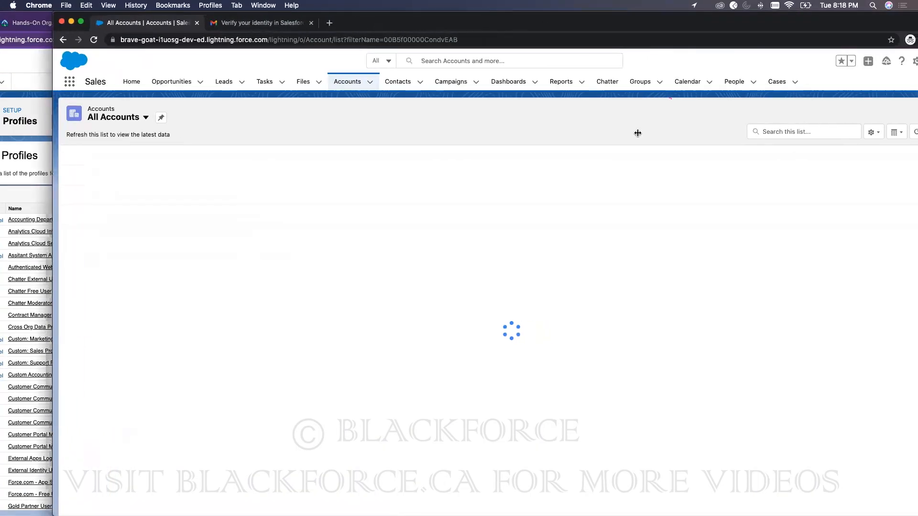
double_click(647, 29)
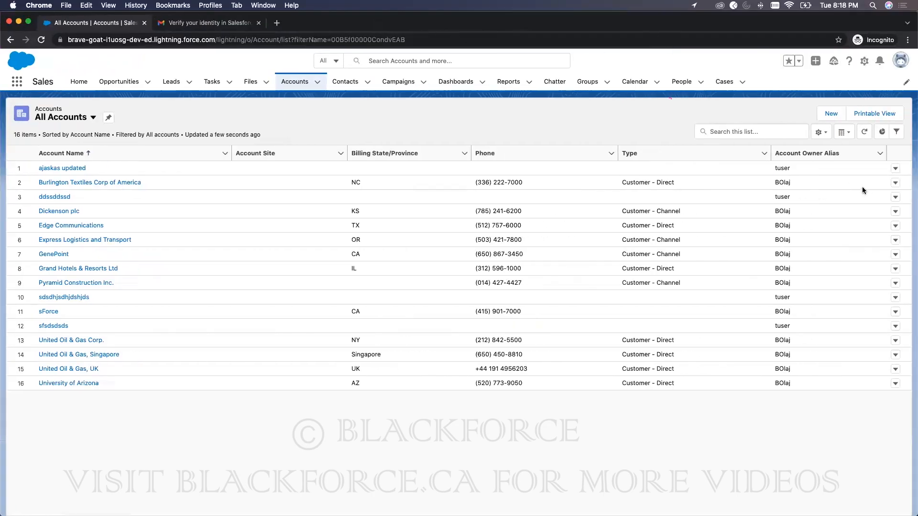
left_click(893, 170)
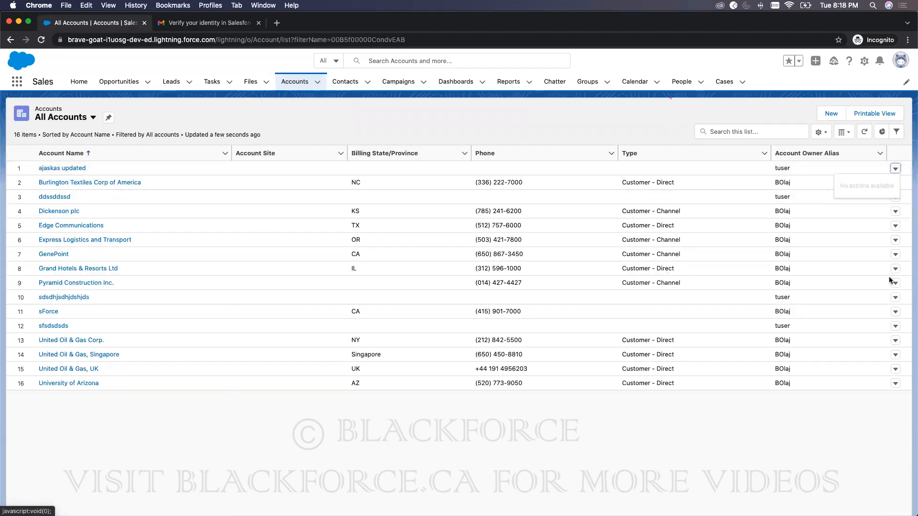
left_click(895, 225)
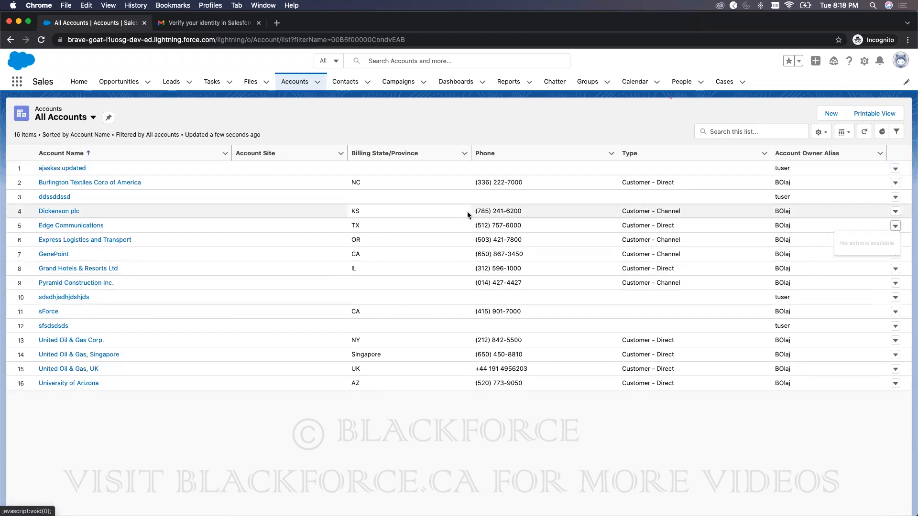
left_click_drag(313, 21, 432, 9)
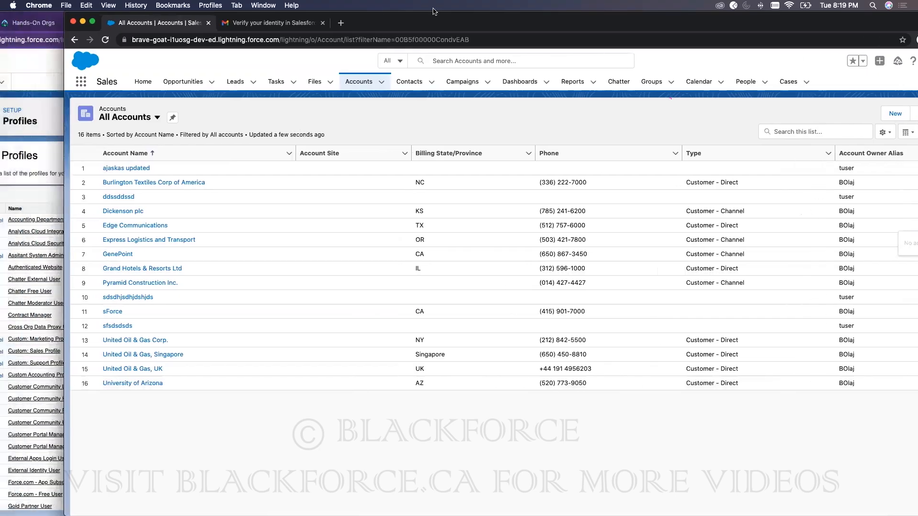
Step: Confirm the admin's Burlington Textiles Corp of America row still offers Edit, Delete and Change Owner
left_click(76, 72)
left_click(151, 23)
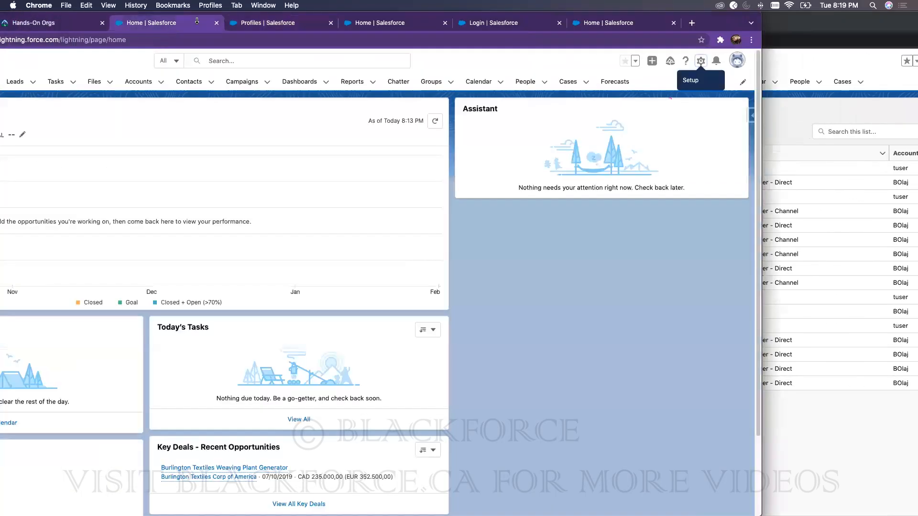
double_click(725, 15)
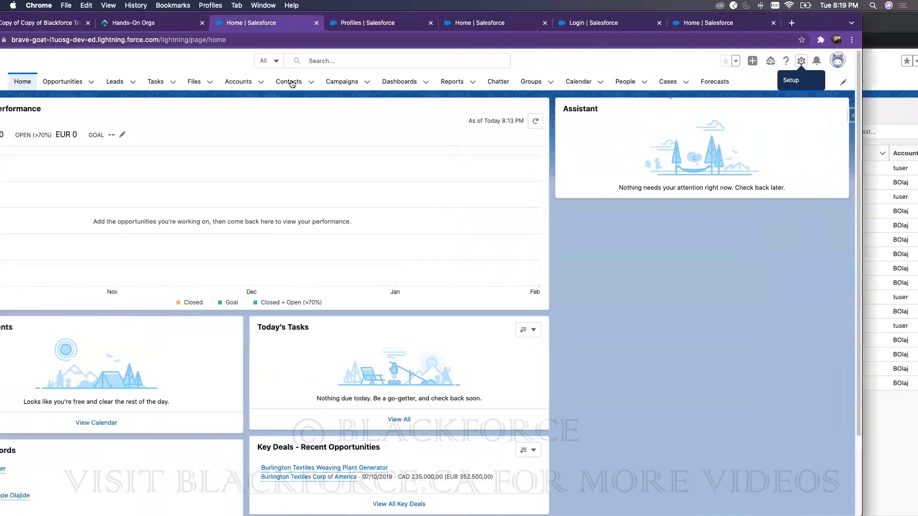
left_click(293, 84)
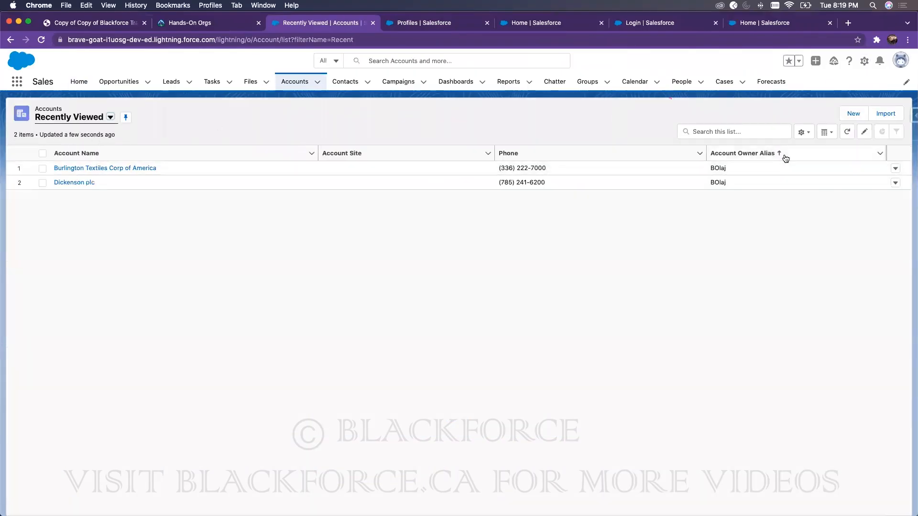
left_click(895, 168)
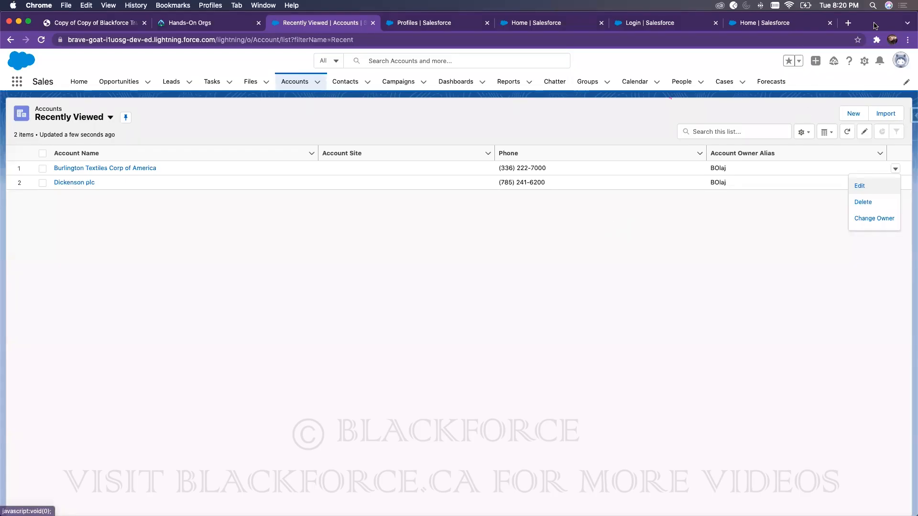
left_click_drag(876, 22, 765, 23)
left_click(847, 24)
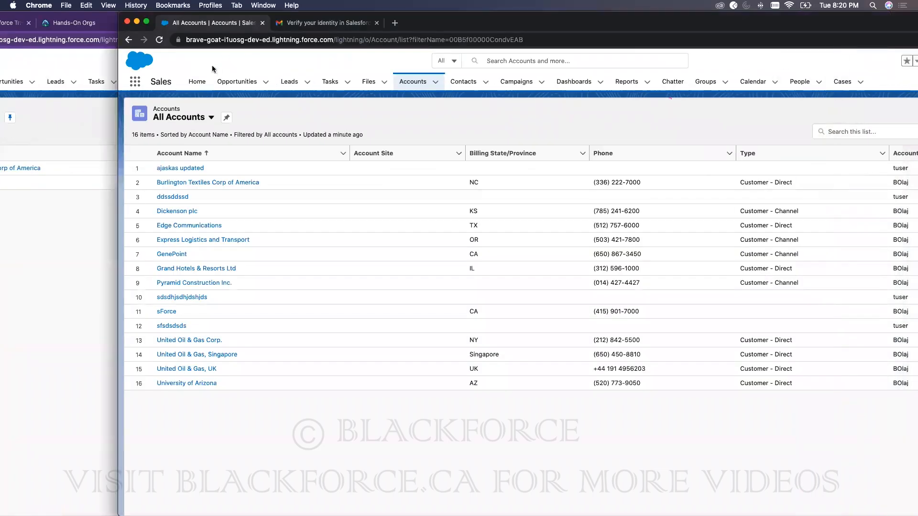
Step: Reload the test user's All Accounts list, confirm row 1 has no actions, and return to admin
left_click(158, 41)
double_click(789, 24)
left_click(895, 169)
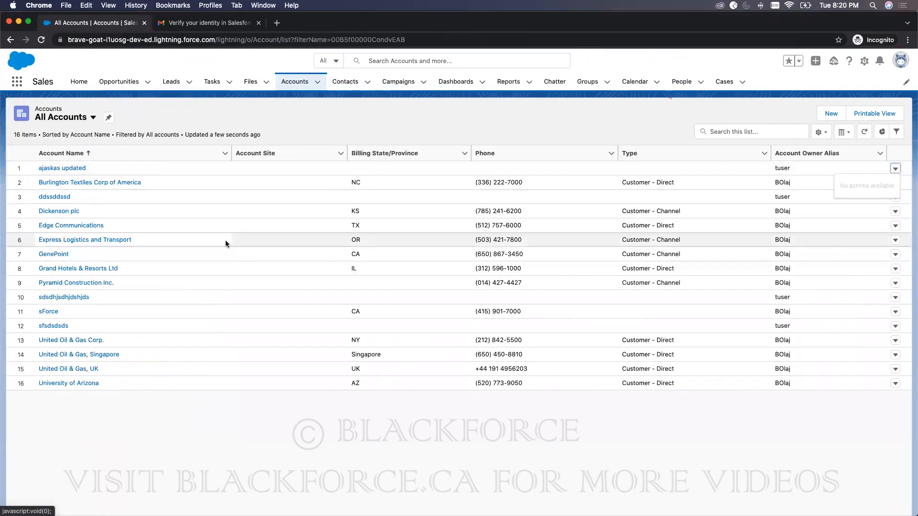
left_click_drag(376, 24, 519, 8)
left_click(113, 105)
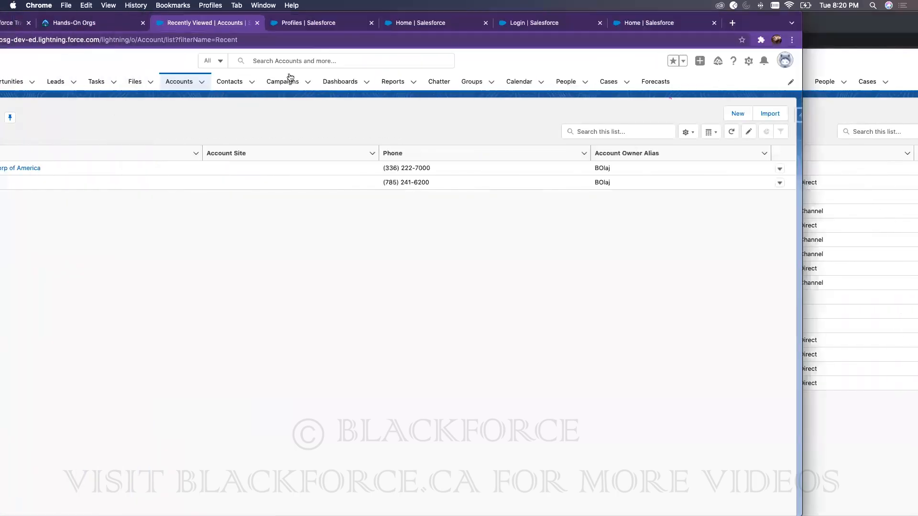
Step: Uncheck Accounts Read (clearing Create) in the Accounting Department profile and save it
left_click(306, 23)
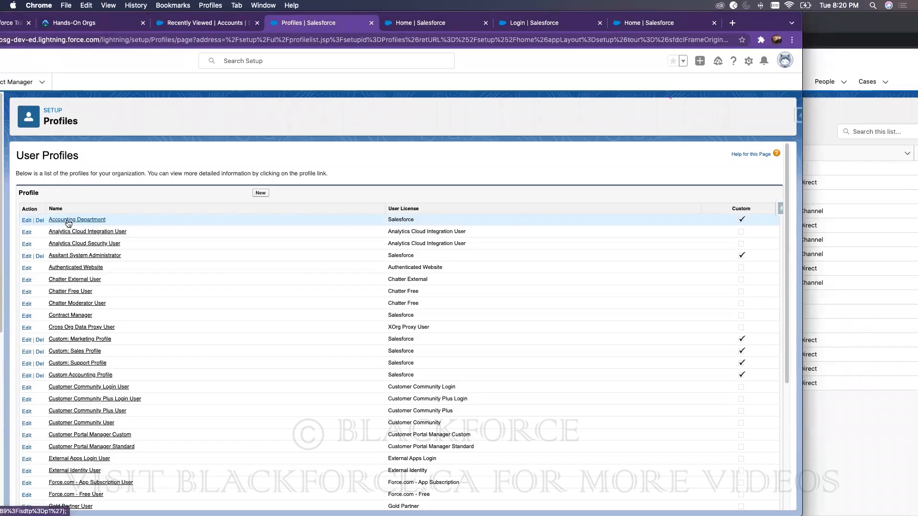
left_click(95, 220)
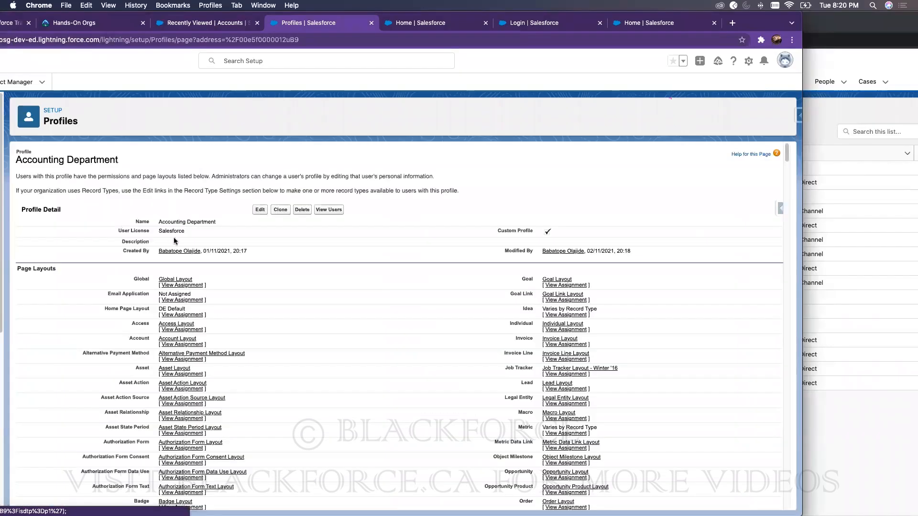
left_click(258, 210)
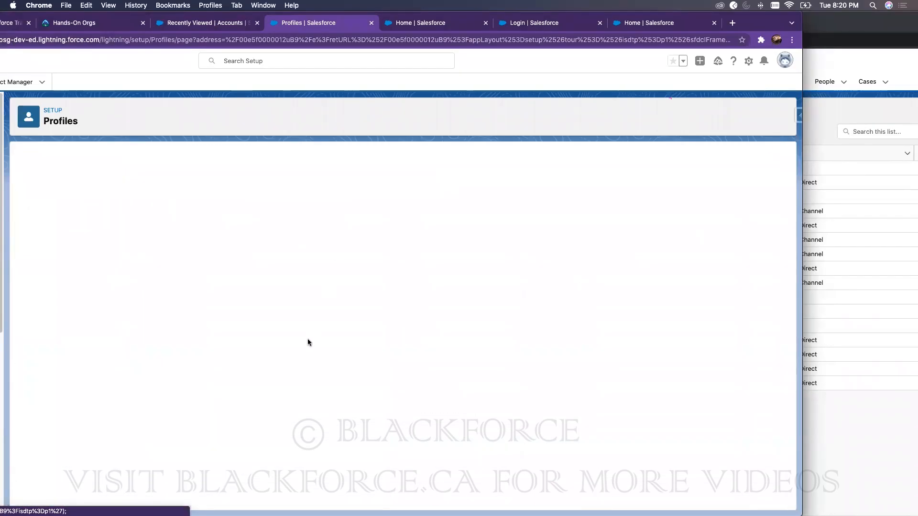
scroll(308, 339, "down", 15)
scroll(309, 340, "down", 20)
scroll(188, 244, "down", 2)
left_click(183, 209)
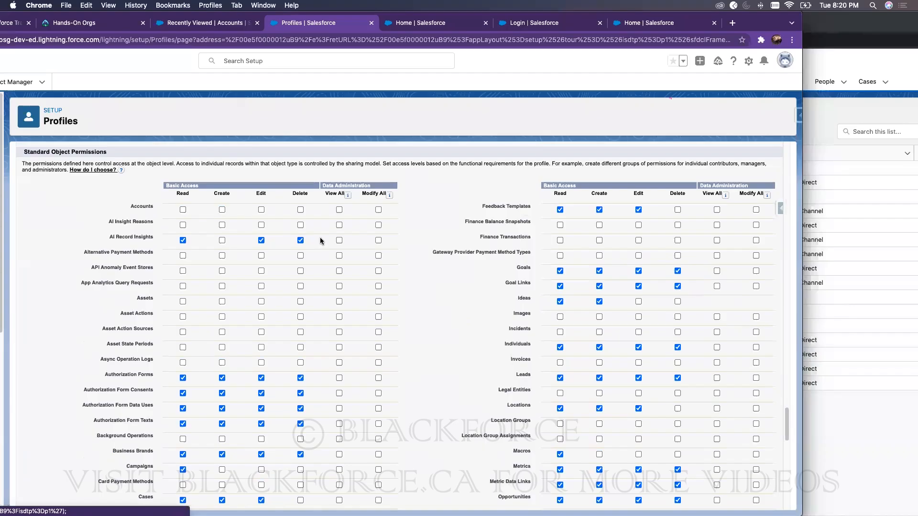
scroll(317, 227, "up", 20)
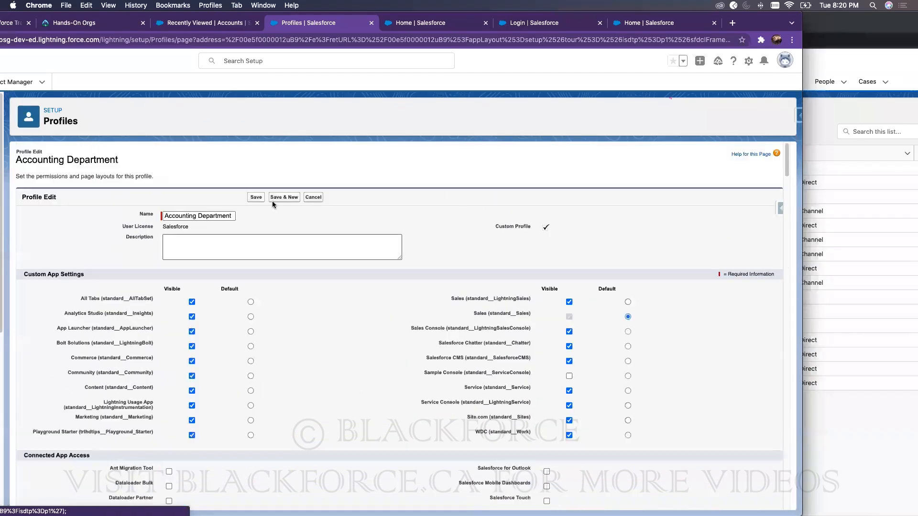
left_click(252, 200)
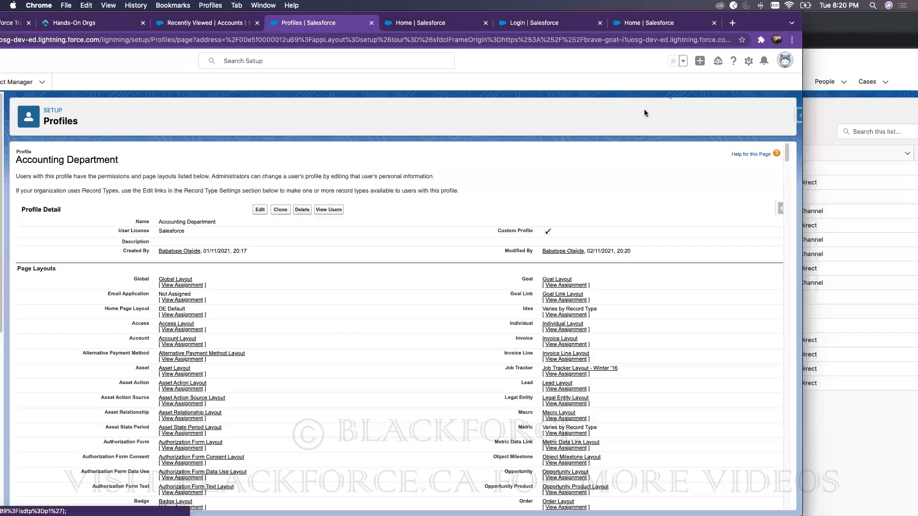
left_click(841, 20)
double_click(685, 25)
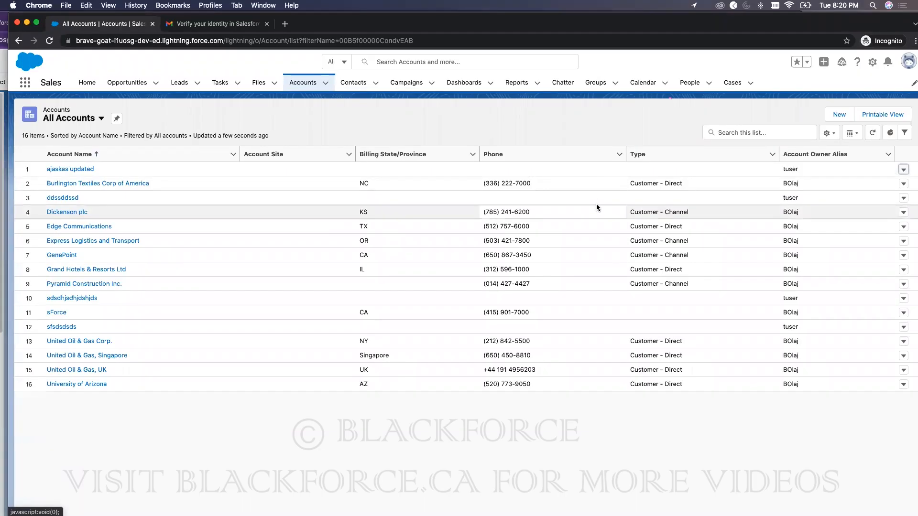
left_click(49, 41)
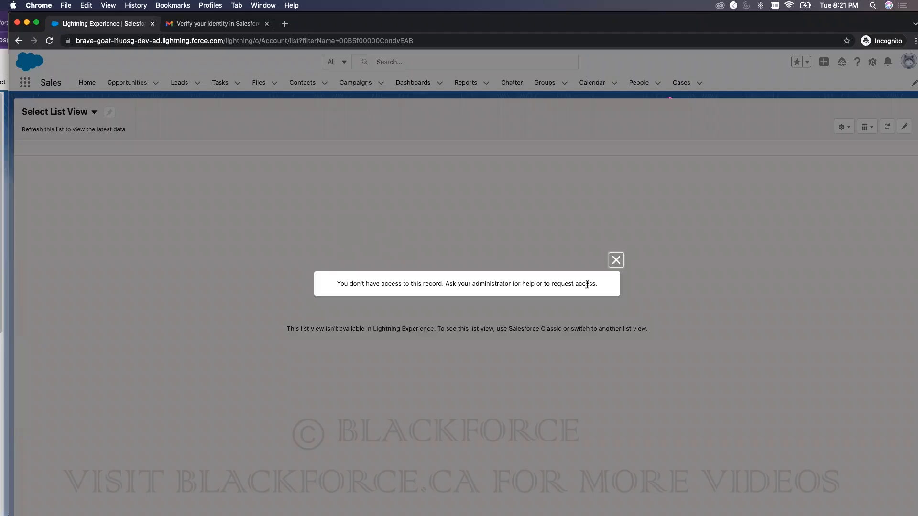
left_click(615, 260)
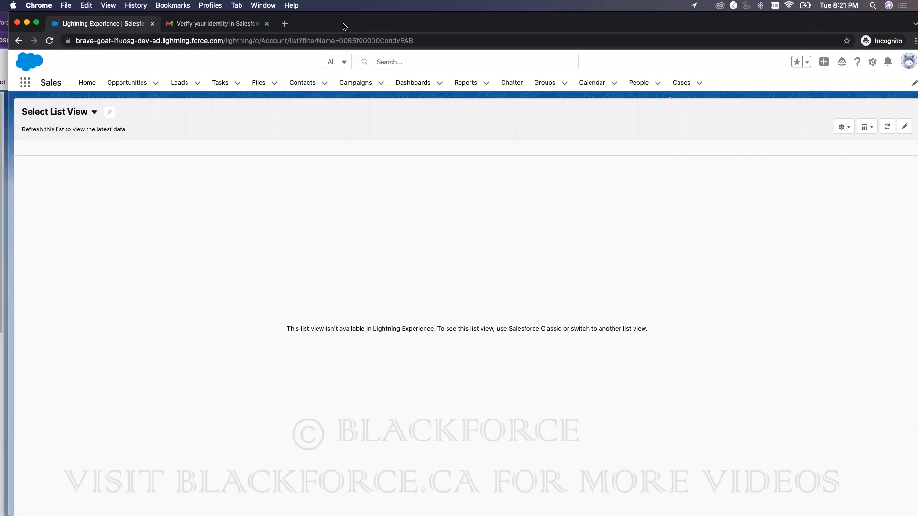
left_click_drag(346, 25, 412, 30)
Step: Maximize Setup, search 'sharing' in Quick Find and open Sharing Settings
left_click(21, 63)
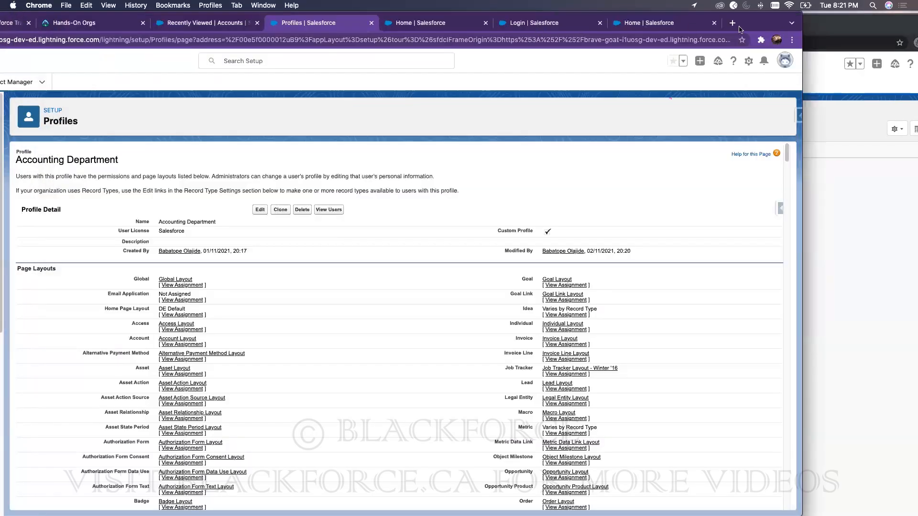
double_click(748, 21)
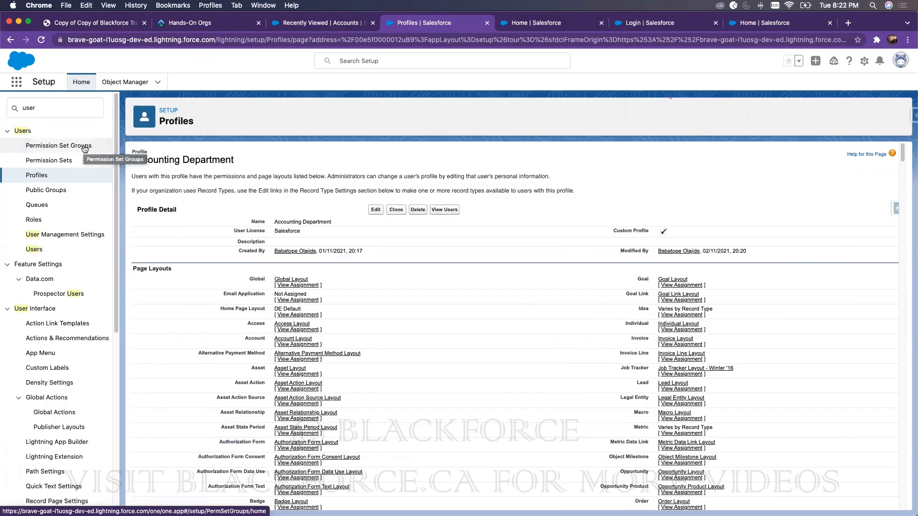
left_click(51, 108)
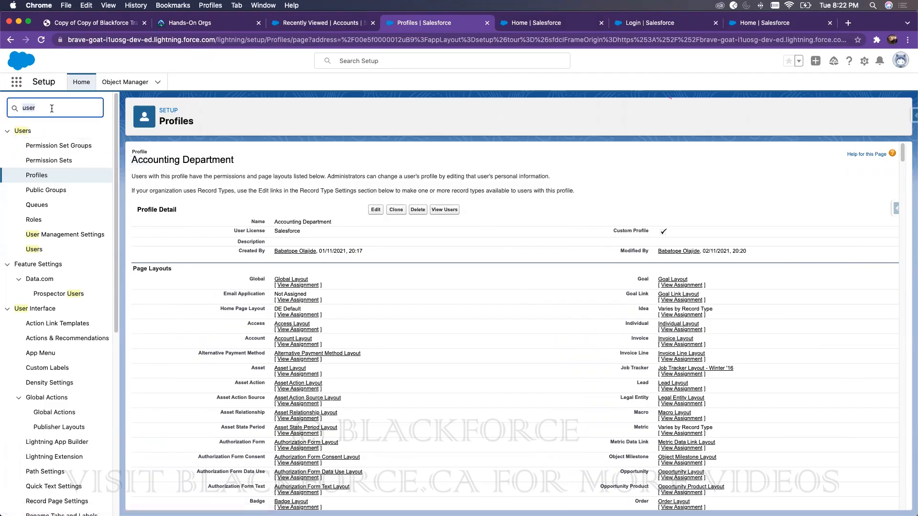
type("sharing")
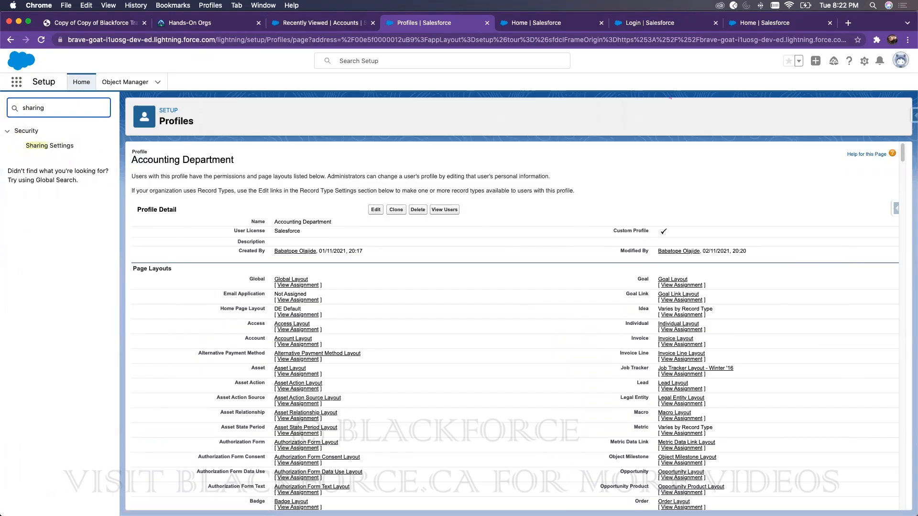
left_click(67, 146)
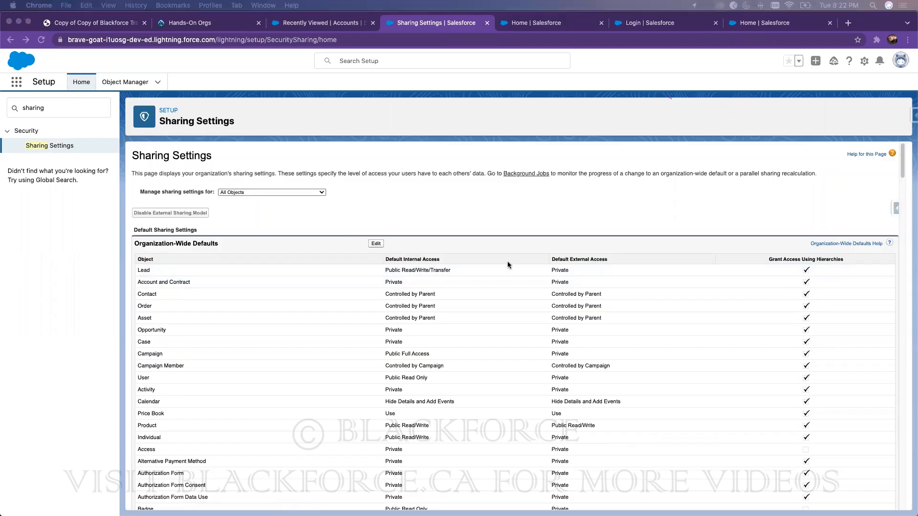
scroll(705, 289, "down", 4)
scroll(704, 283, "up", 3)
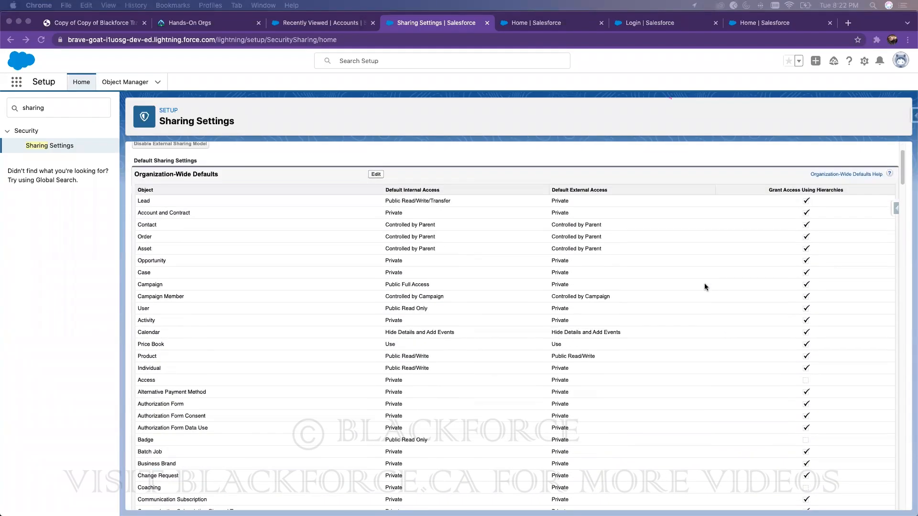
left_click(769, 191)
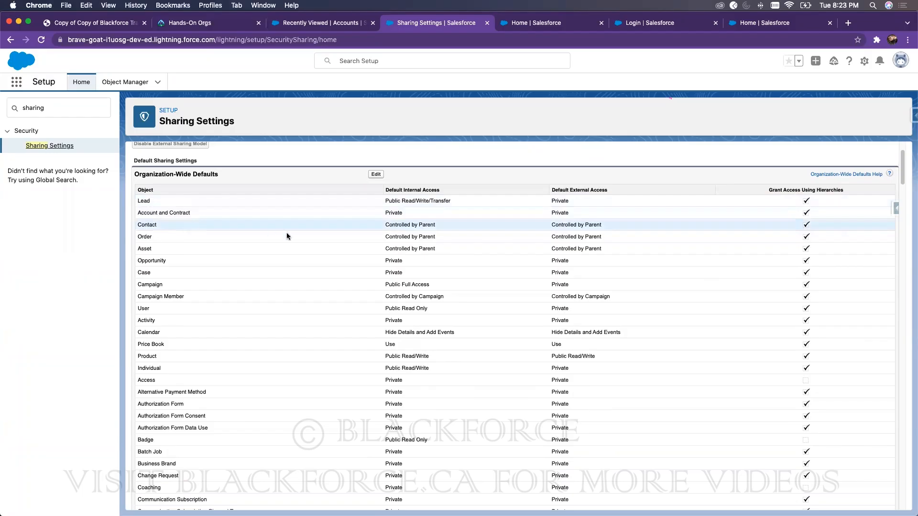
scroll(331, 249, "down", 3)
scroll(333, 249, "down", 15)
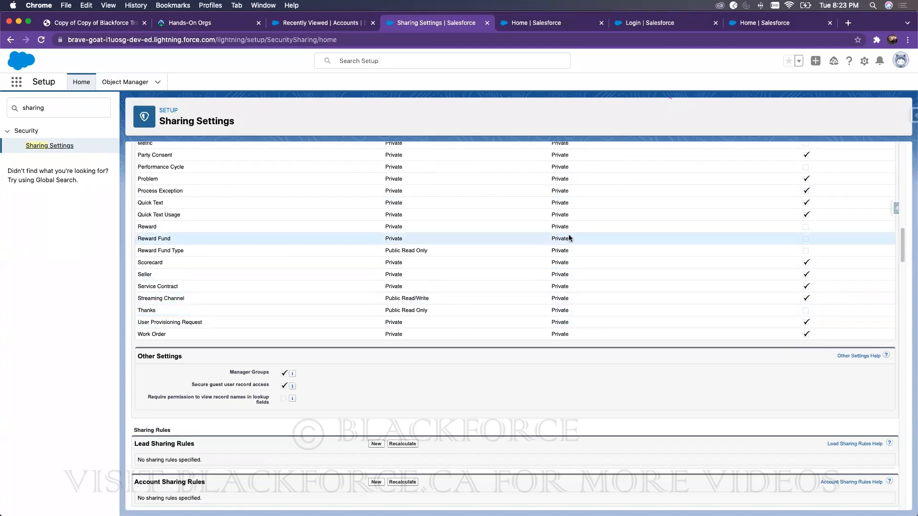
scroll(466, 241, "up", 18)
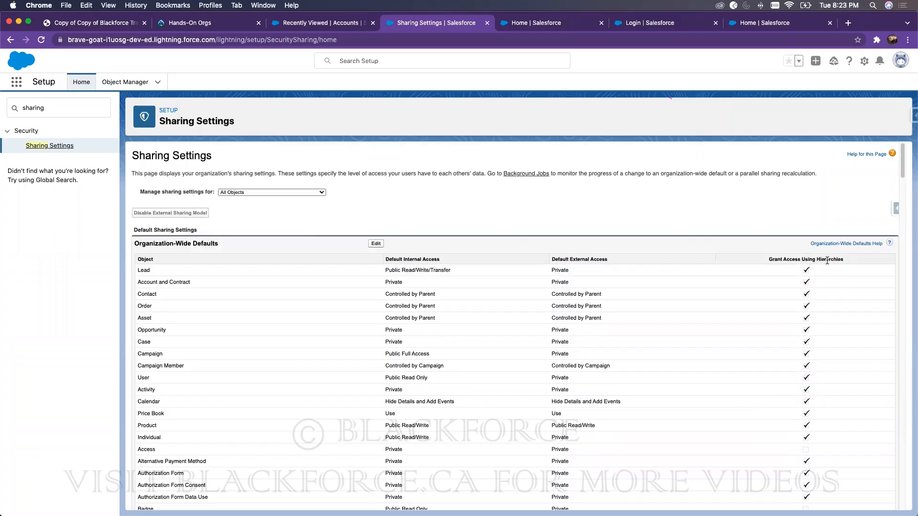
double_click(89, 102)
Step: Search 'roles' and open Set Up Roles to view CFO and SVP, Sales & Marketing under CEO
type("roles")
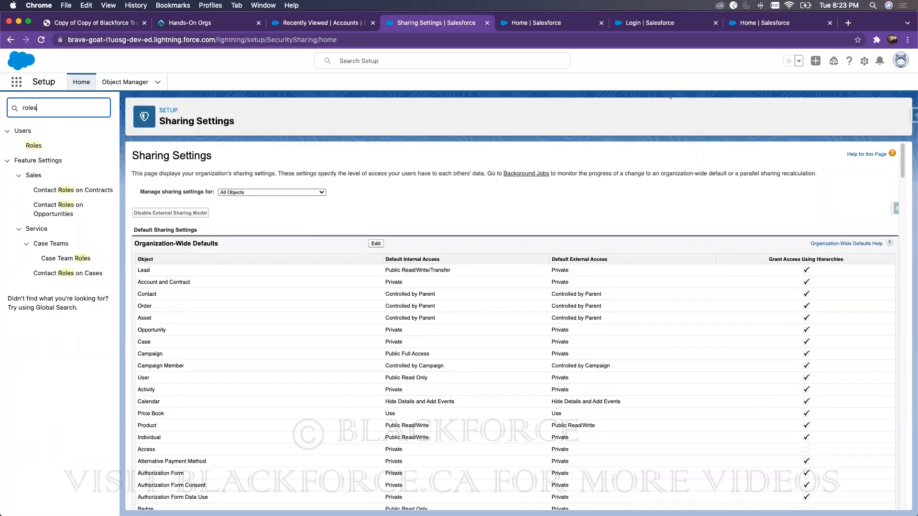
left_click(34, 145)
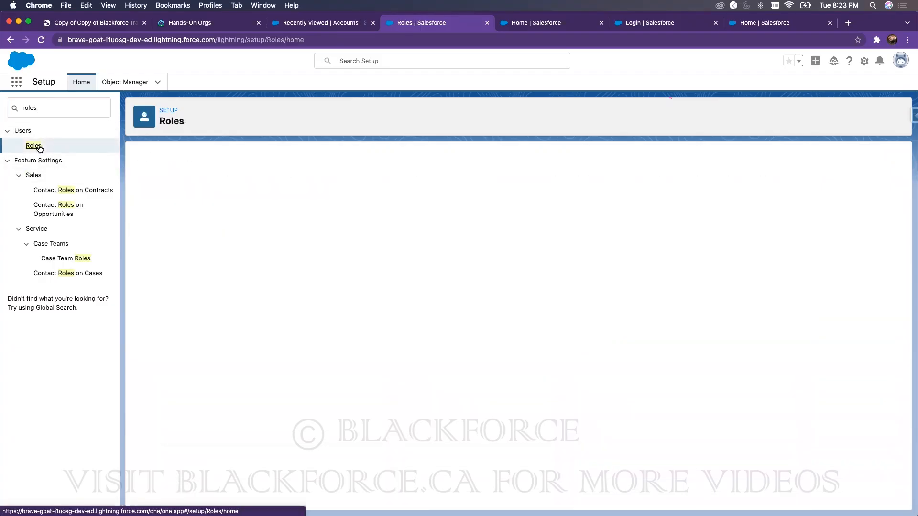
left_click(521, 344)
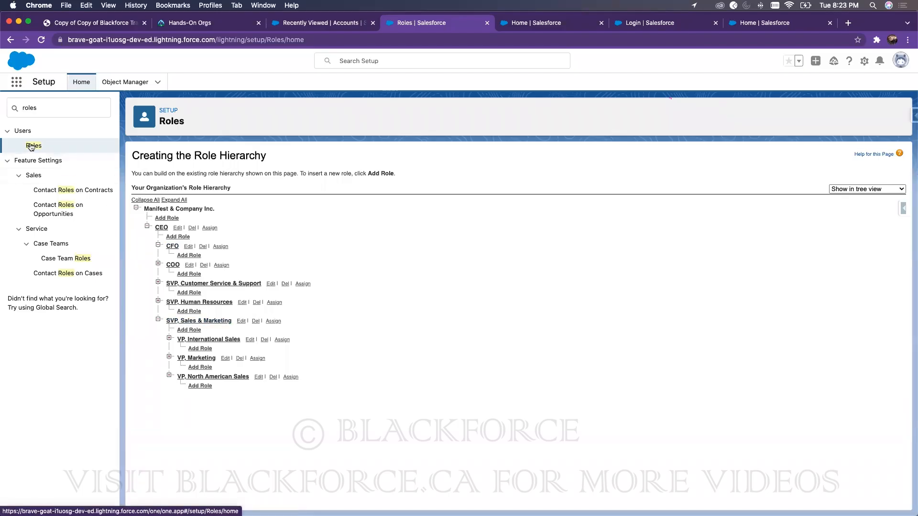
Step: Search 'use' in Quick Find and open the All Users list
double_click(42, 104)
type("user")
left_click(34, 249)
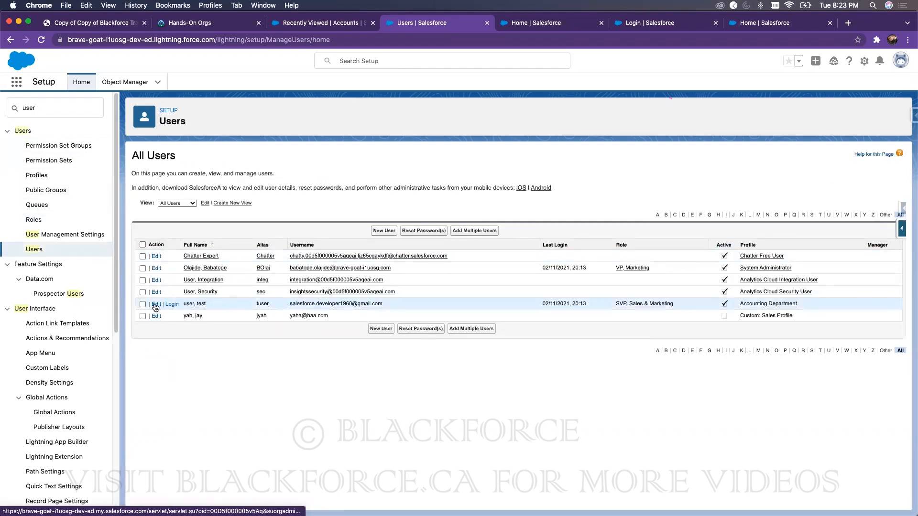
Step: Change the System Administrator user's role from VP, Marketing to CFO and save
left_click(156, 306)
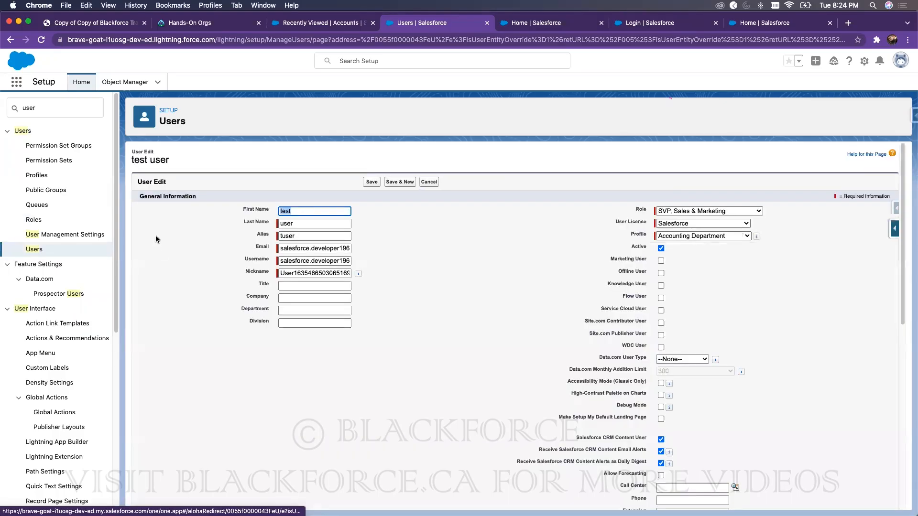
left_click(35, 250)
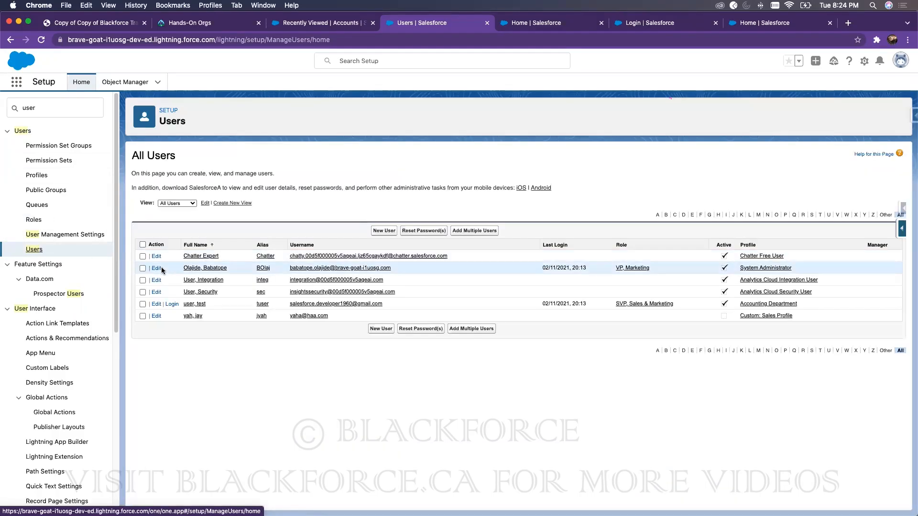
left_click(157, 269)
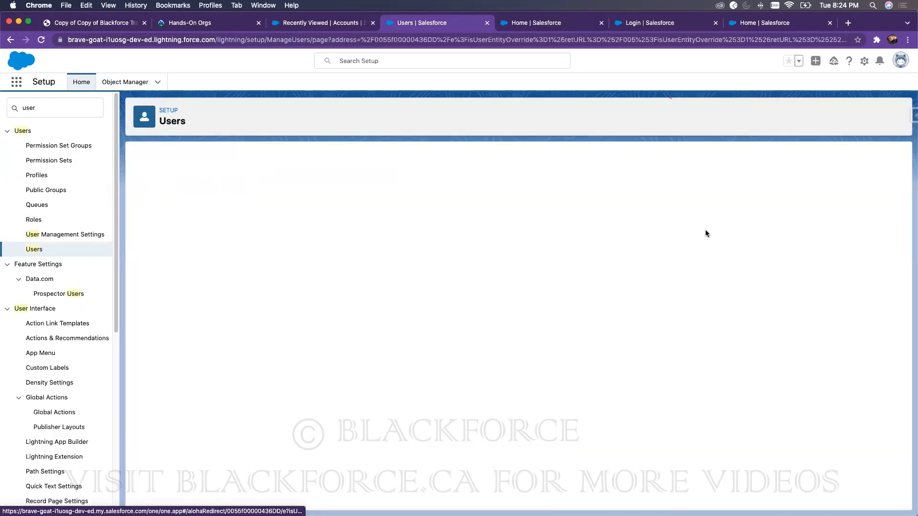
left_click(684, 211)
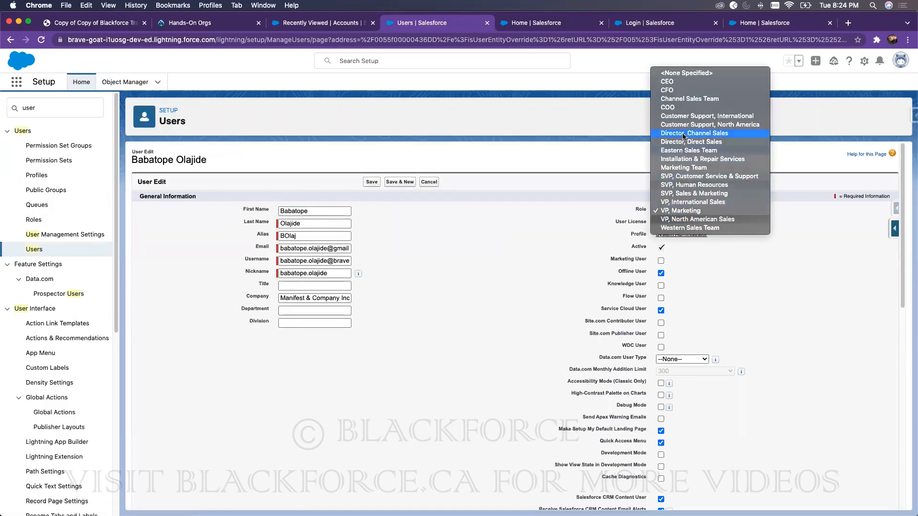
left_click(672, 91)
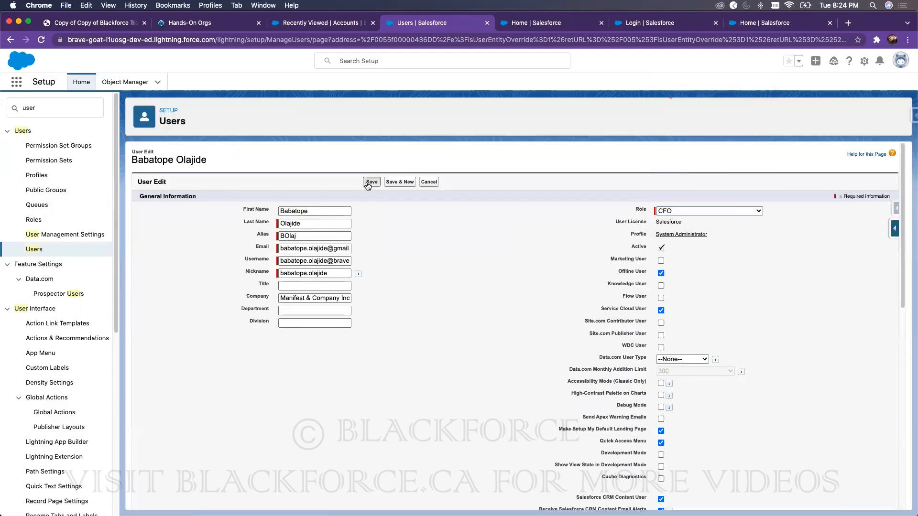
left_click(371, 182)
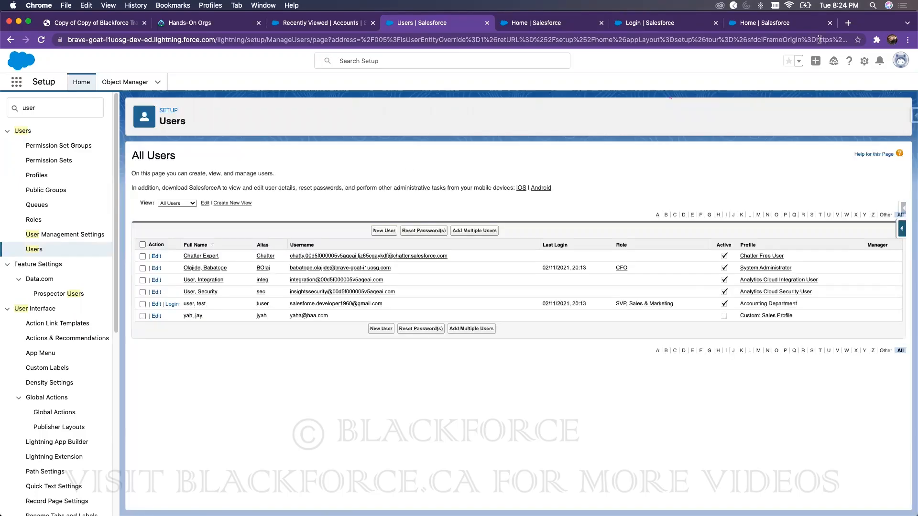
Step: Reload the test user's Accounts page in the Sales app window
left_click_drag(745, 27, 569, 37)
key("super+grave")
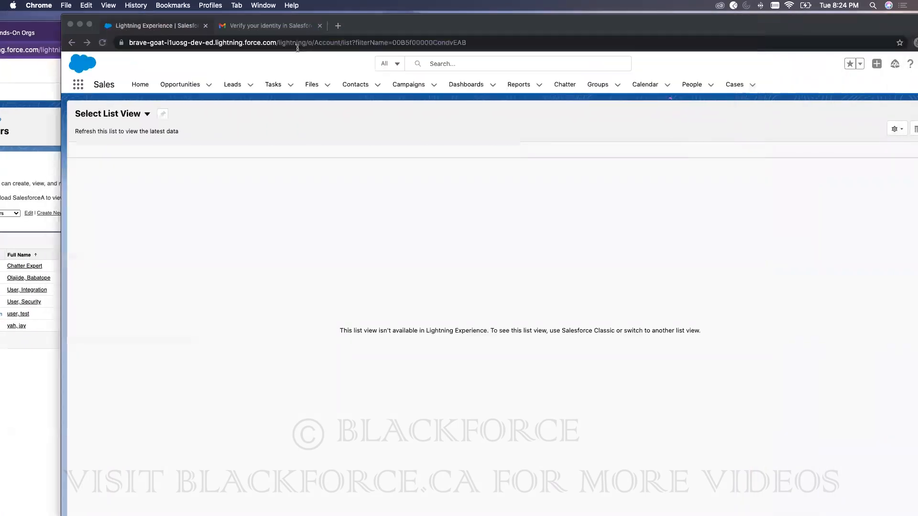
left_click(103, 43)
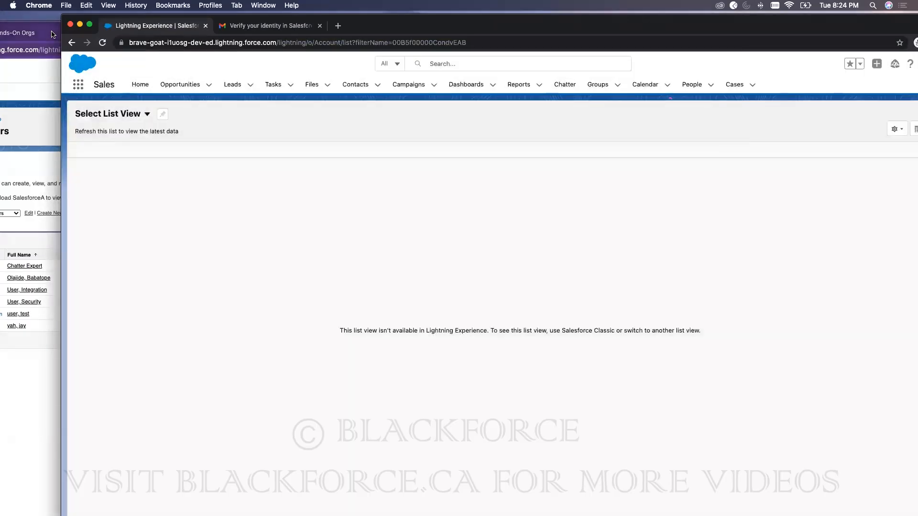
Step: Return to the users page in the Setup window
key("super+grave")
left_click_drag(690, 28, 835, 21)
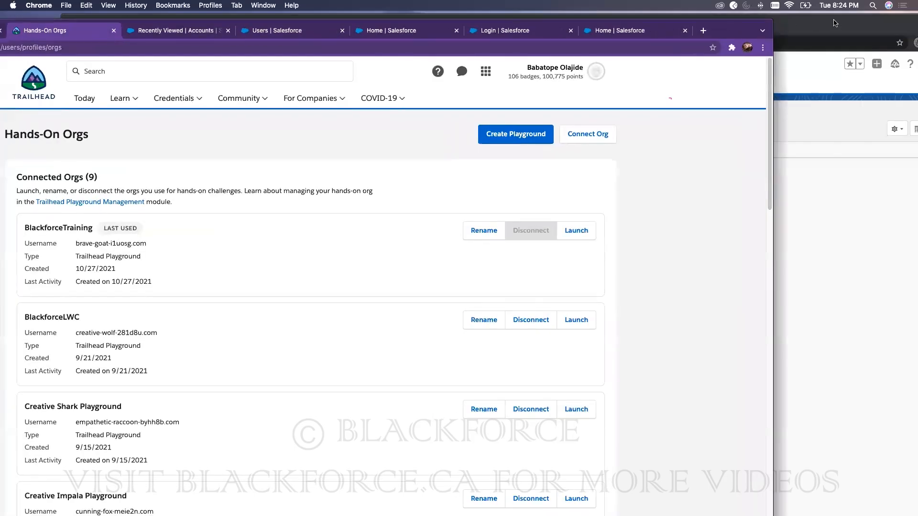
left_click(342, 24)
left_click(404, 25)
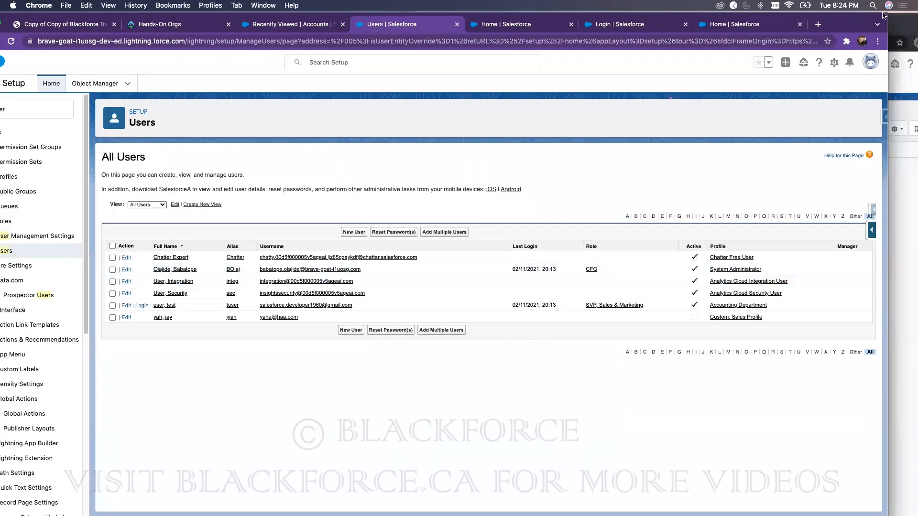
left_click_drag(882, 13, 903, 11)
Step: Open the Accounting Department profile, review its object permissions, and save it
left_click(774, 304)
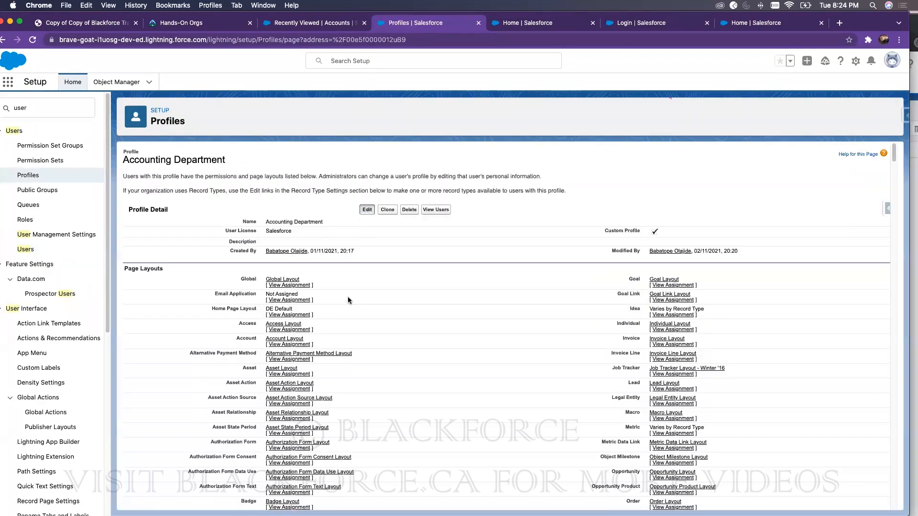
scroll(400, 376, "down", 20)
scroll(400, 375, "down", 15)
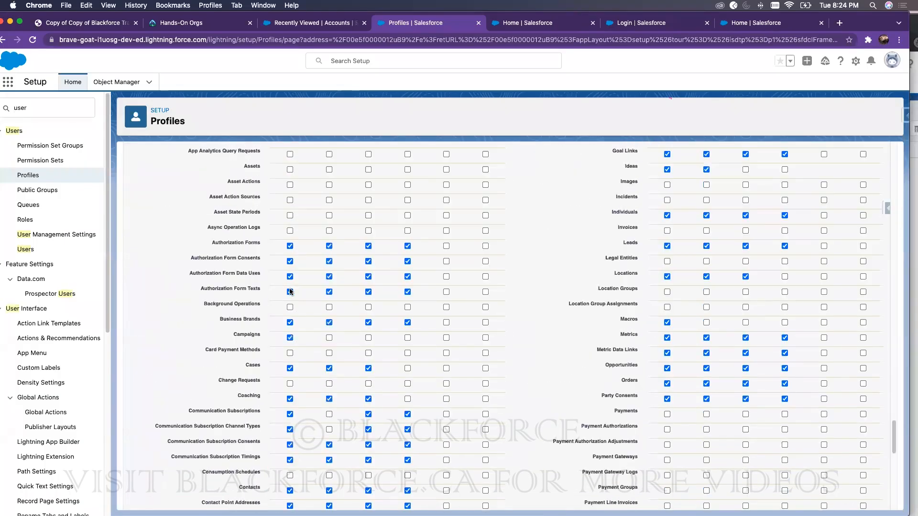
scroll(446, 197, "up", 10)
scroll(422, 176, "up", 15)
left_click(366, 197)
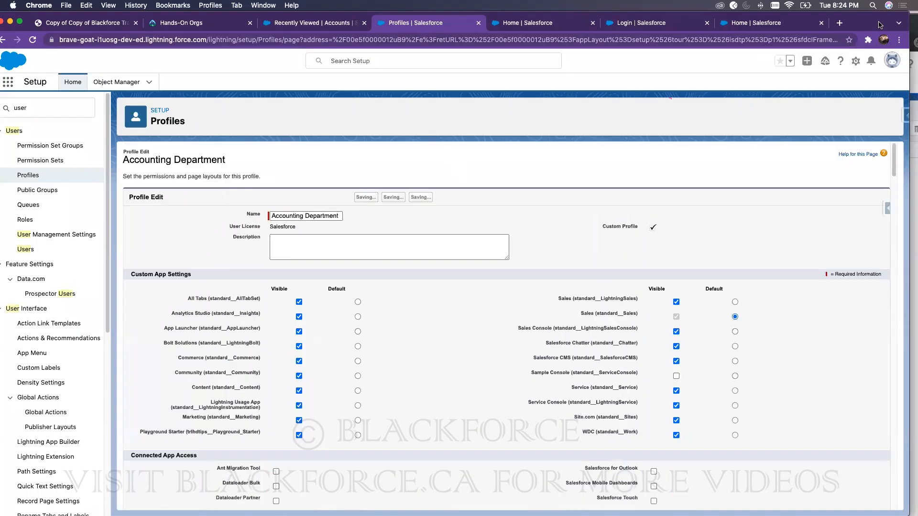
left_click_drag(869, 21, 776, 20)
Step: Reload the test user's Accounts page and switch to the All Accounts list view
left_click(831, 21)
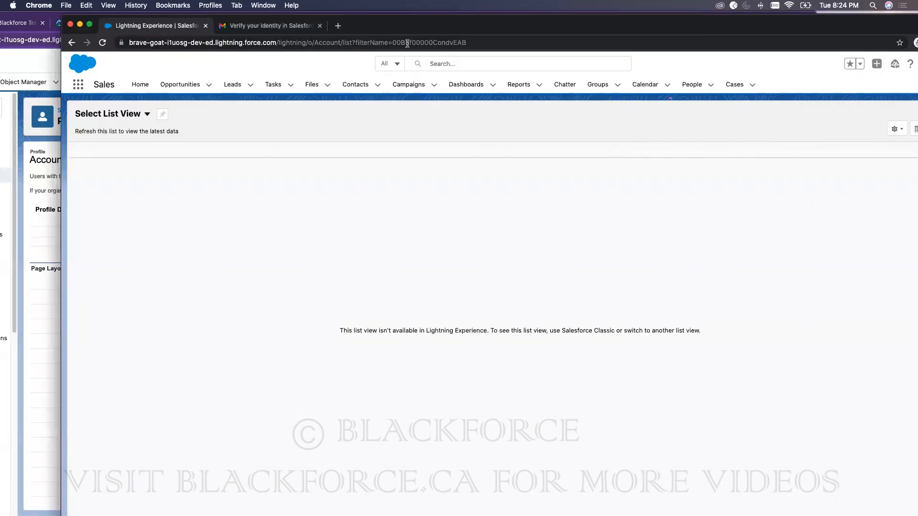
left_click(102, 42)
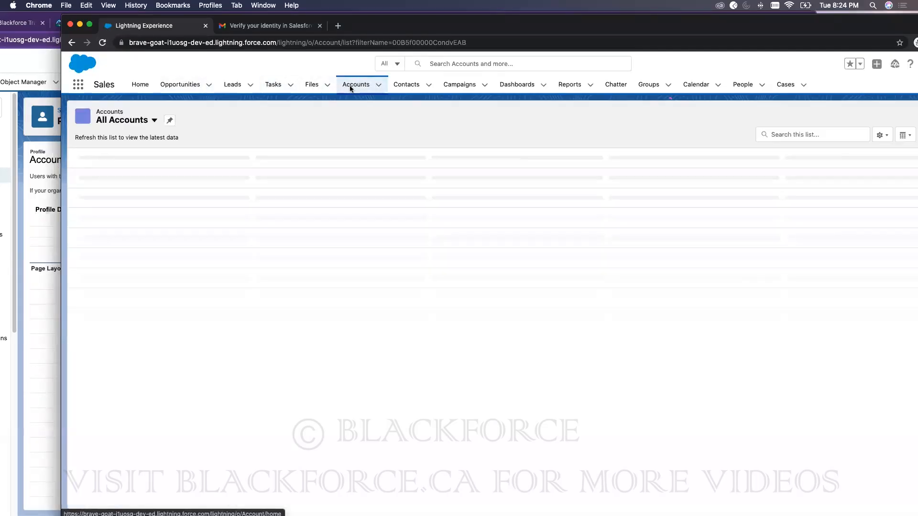
left_click(128, 123)
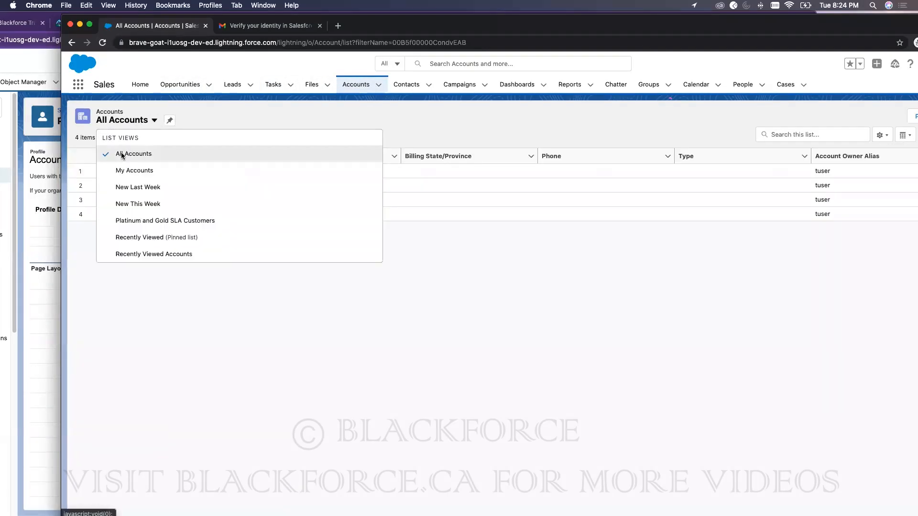
left_click(119, 153)
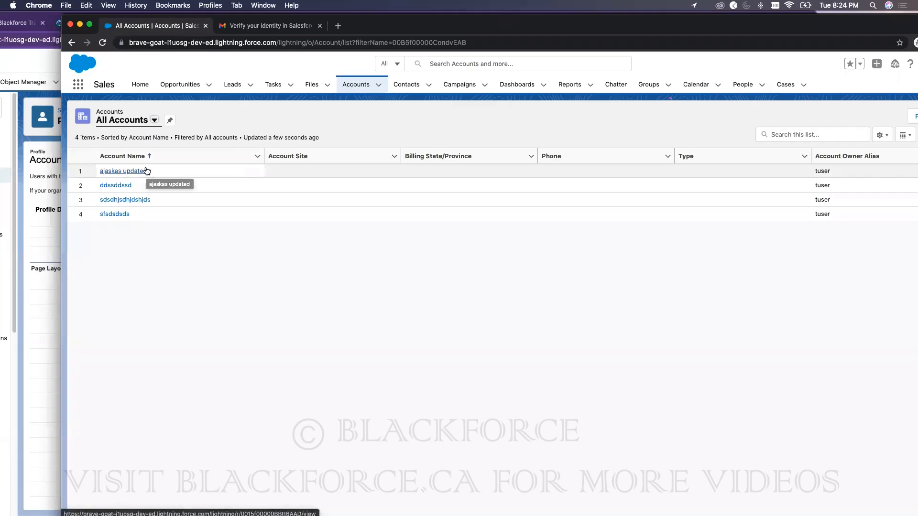
Step: Maximize the Sales app window, then bring the Setup window with the profile forward
double_click(632, 32)
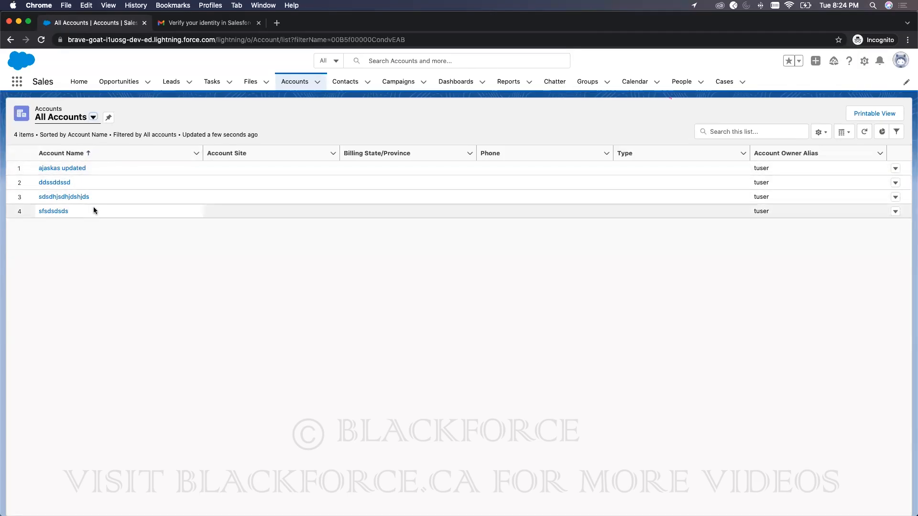
left_click_drag(374, 19, 530, 13)
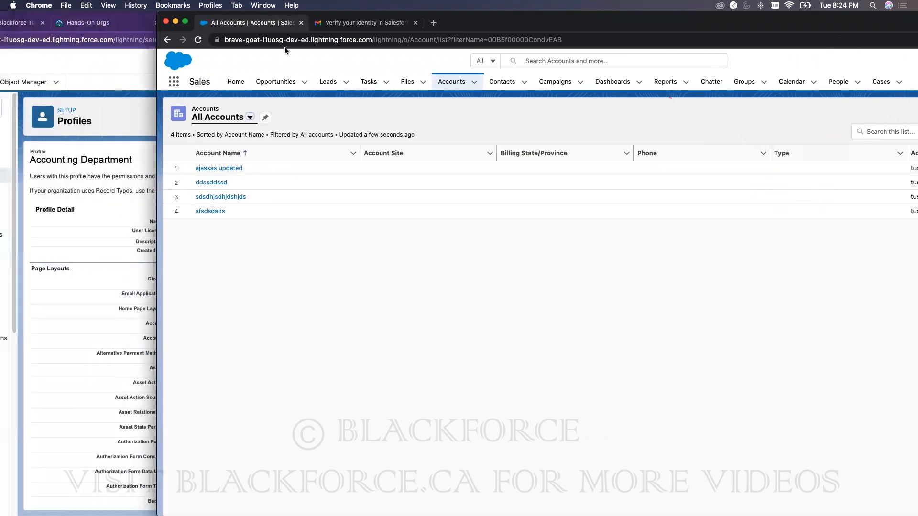
left_click_drag(809, 14, 907, 10)
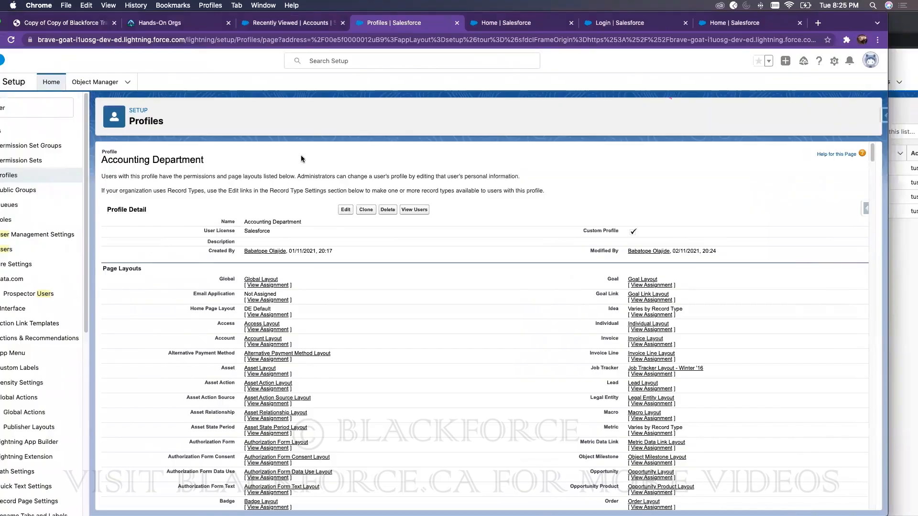
Step: Open Roles and display the hierarchy tree with CFO, COO and SVP, Sales & Marketing under CEO
left_click(67, 221)
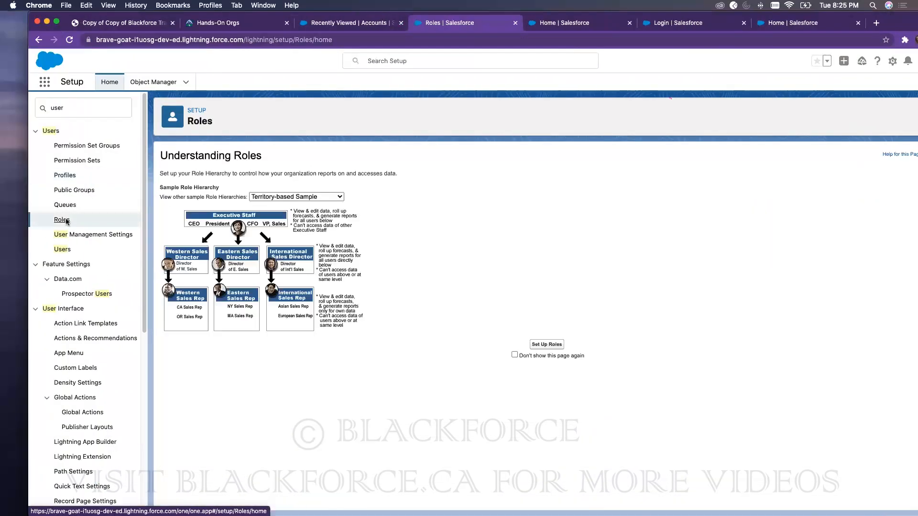
left_click(550, 344)
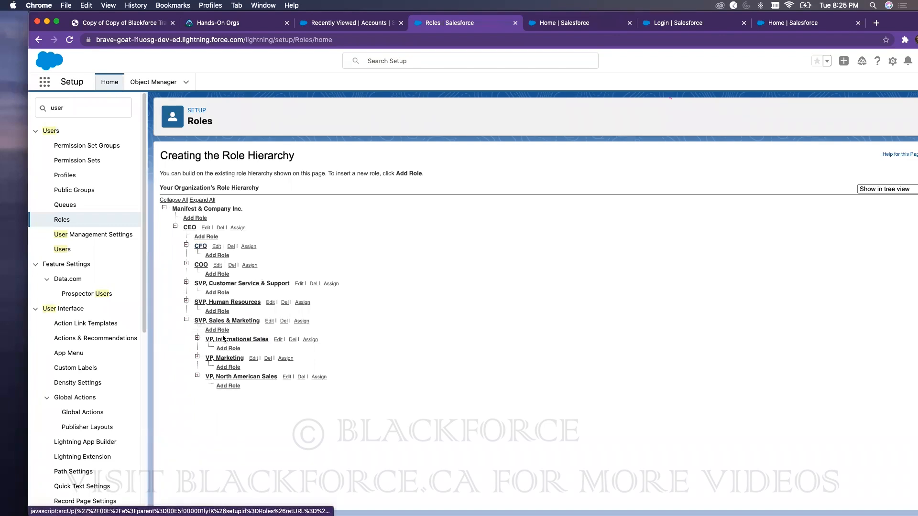
double_click(898, 14)
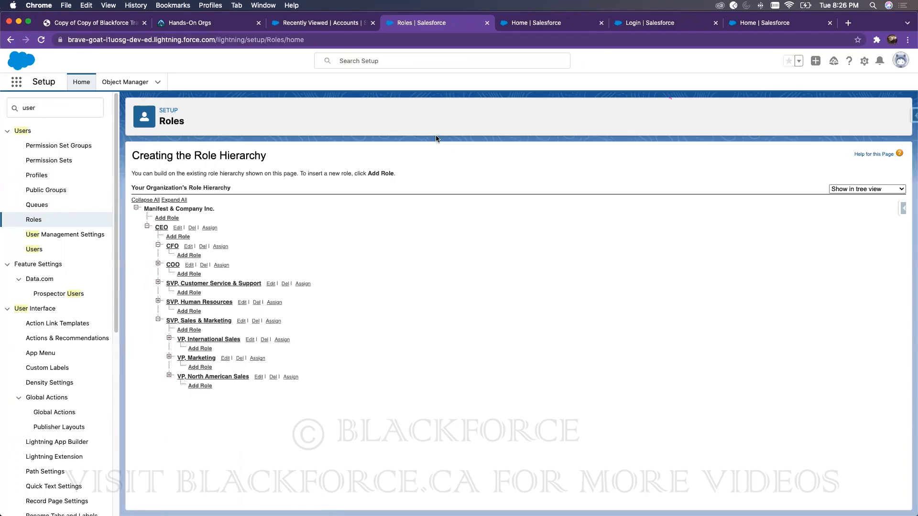
Step: Search Quick Find for 'sharing' and open Sharing Settings
left_click(78, 109)
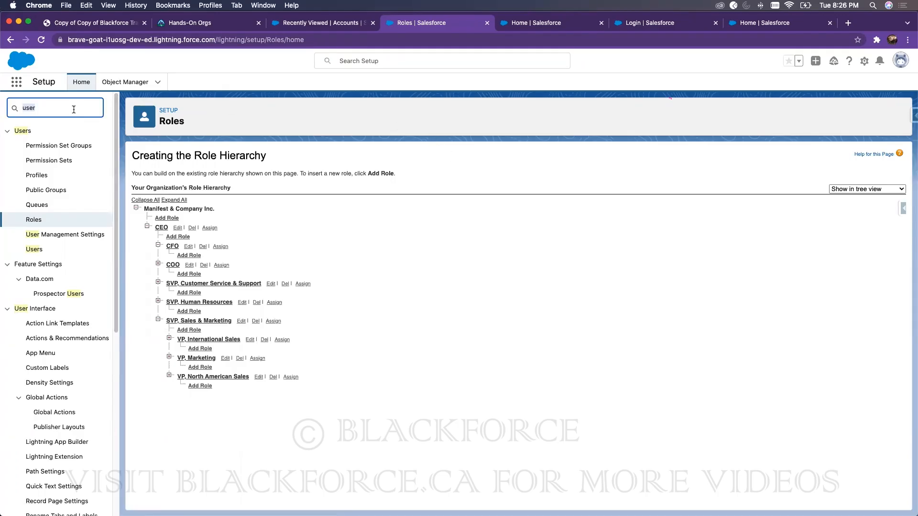
type("sharing")
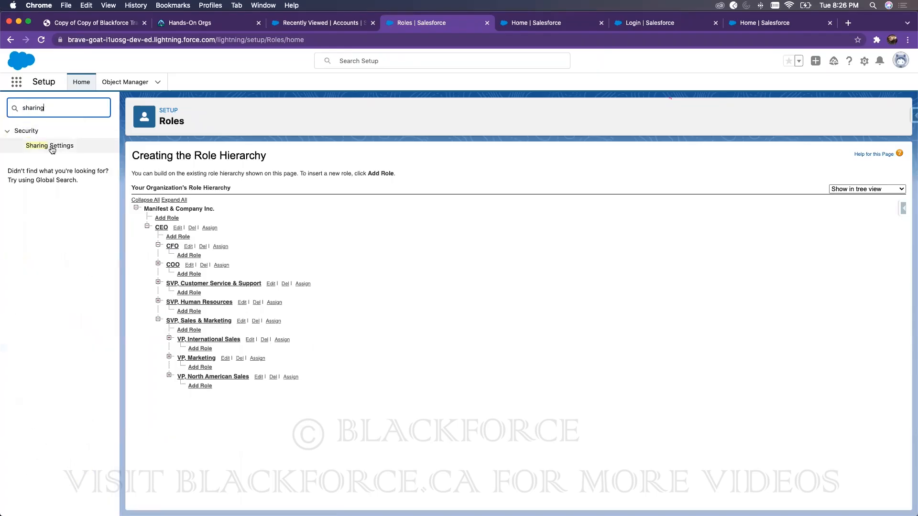
left_click(53, 147)
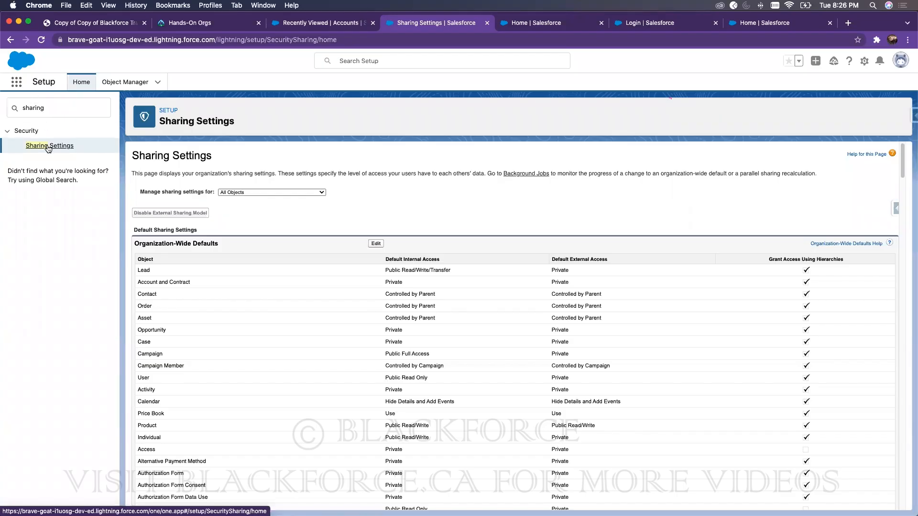
double_click(43, 104)
type("sharing")
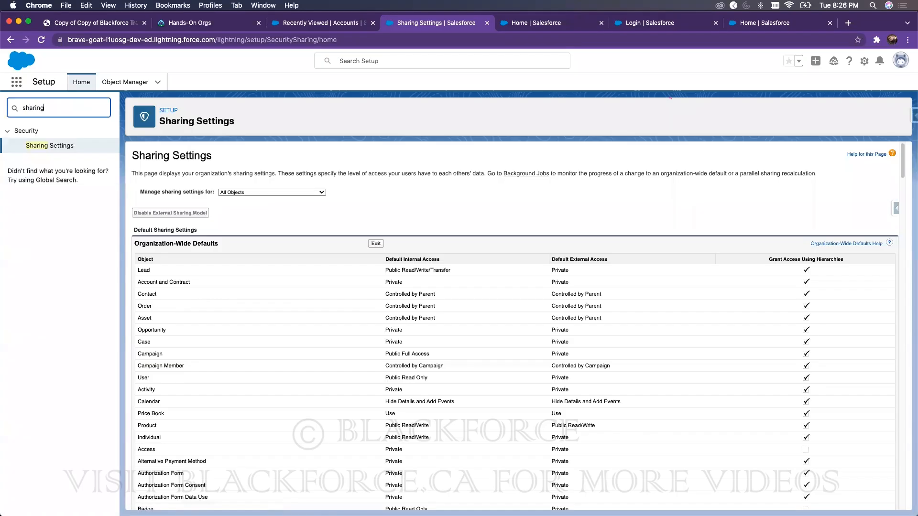
left_click(51, 147)
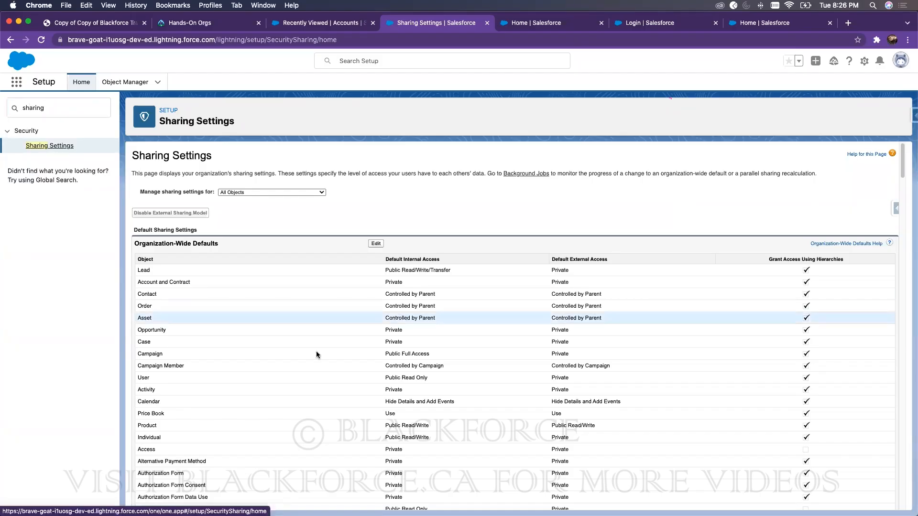
Step: Scroll down to the Sharing Rules section and highlight its heading
scroll(339, 390, "down", 8)
scroll(329, 378, "down", 20)
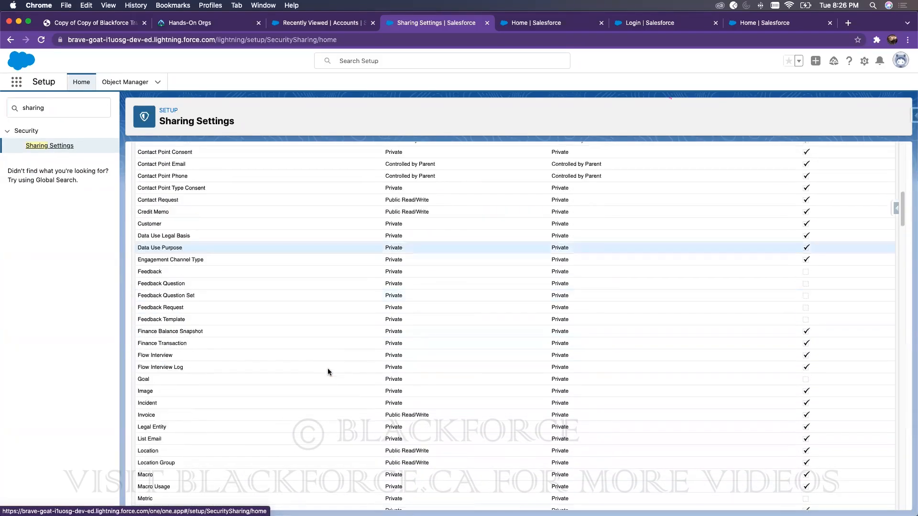
scroll(151, 309, "down", 1)
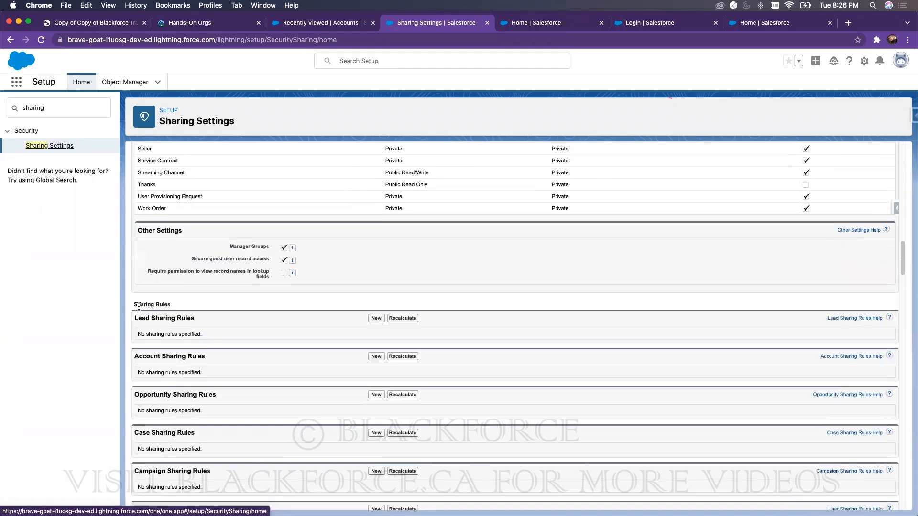
left_click_drag(136, 304, 173, 306)
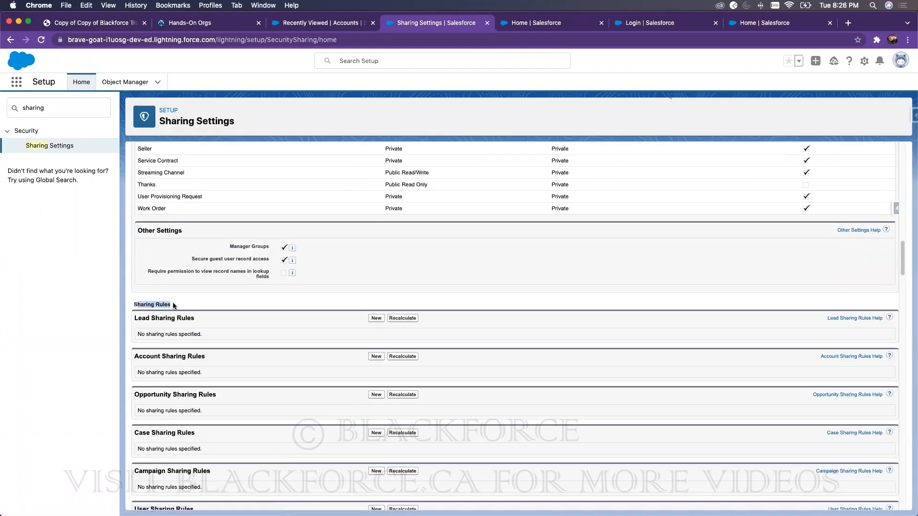
left_click(141, 303)
left_click_drag(133, 305, 173, 305)
scroll(243, 338, "down", 2)
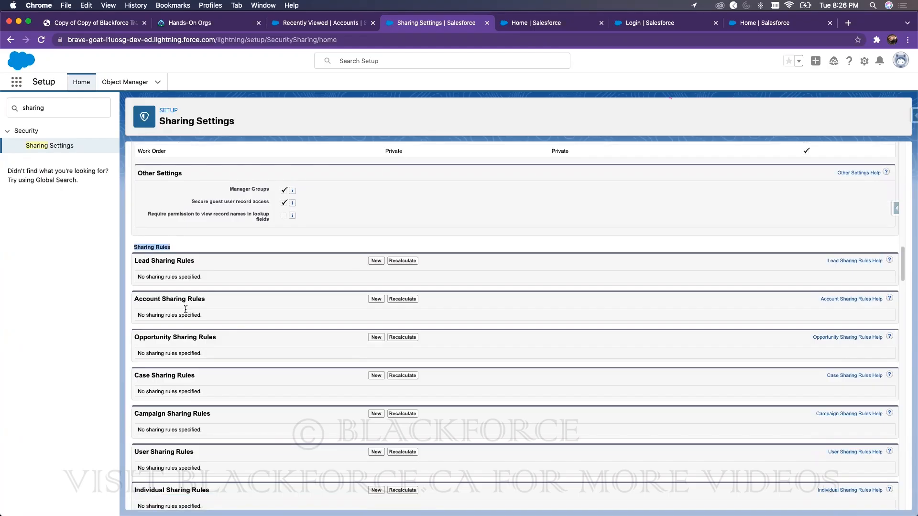
Step: Create a new Account sharing rule labelled 'Share Records of CFO with SVP', letting Rule Name auto-fill
left_click(375, 300)
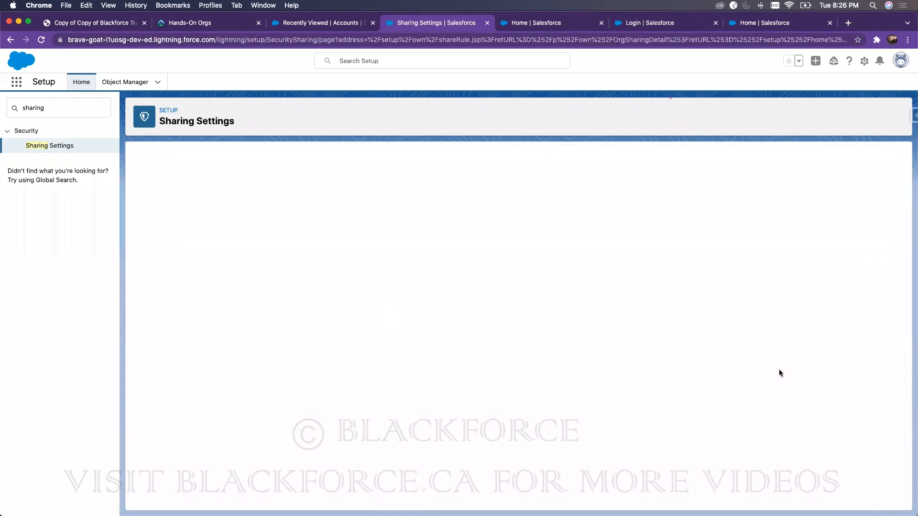
type("Share")
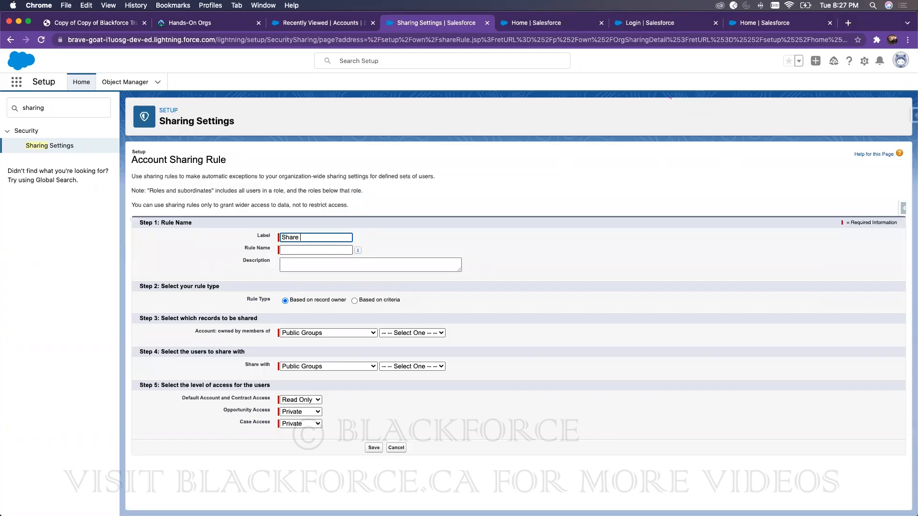
type(" Records of CFO with SVP")
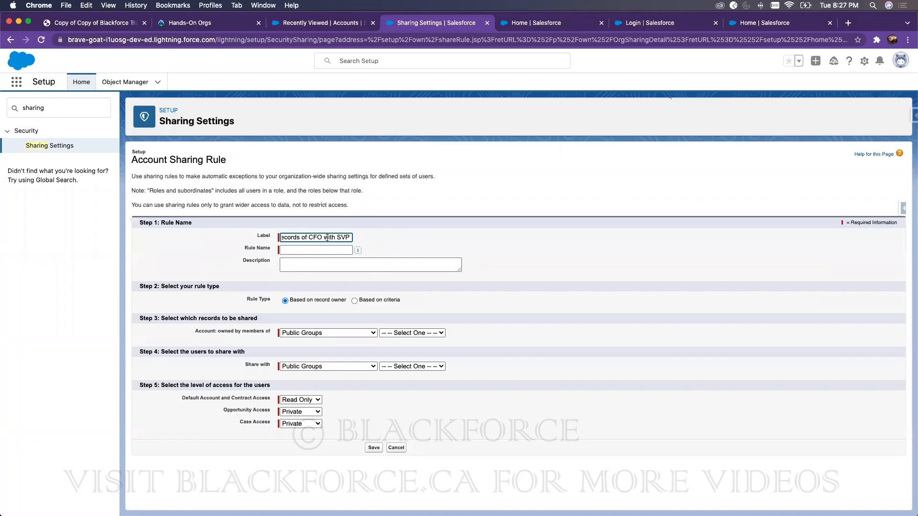
left_click(415, 237)
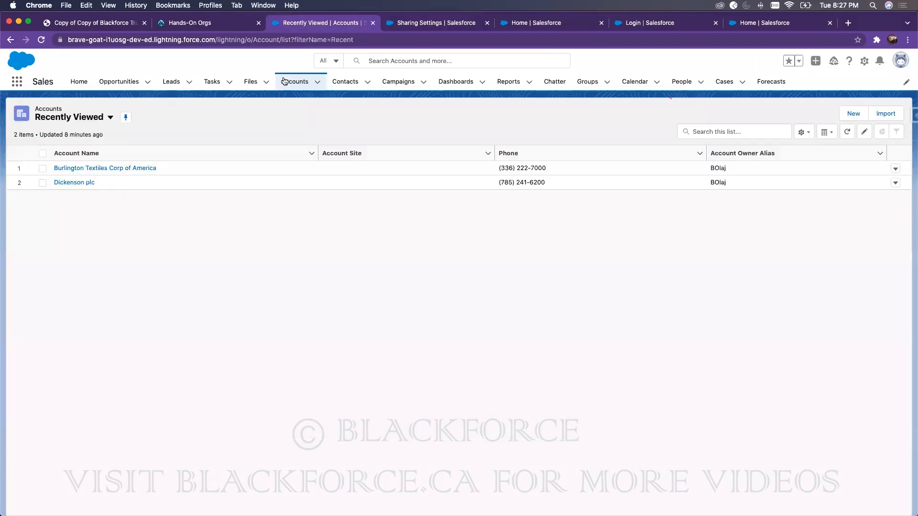
left_click(336, 25)
left_click(291, 83)
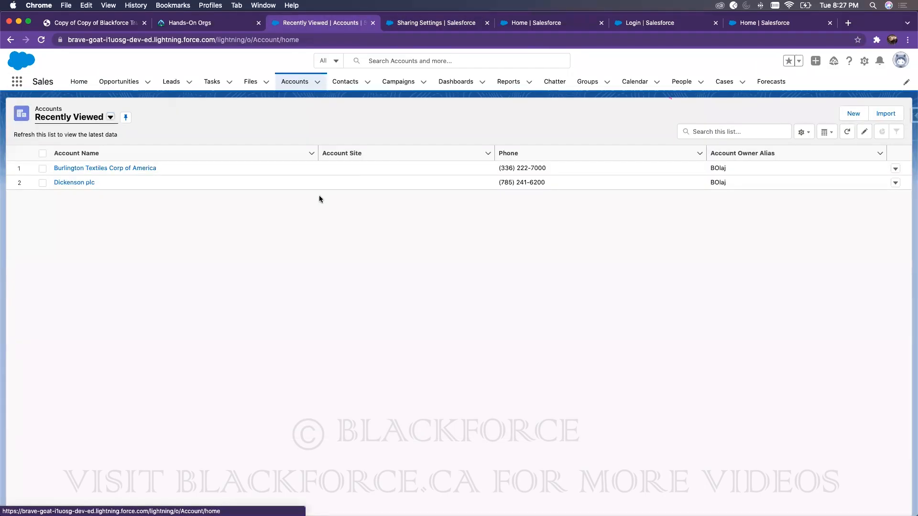
left_click(74, 123)
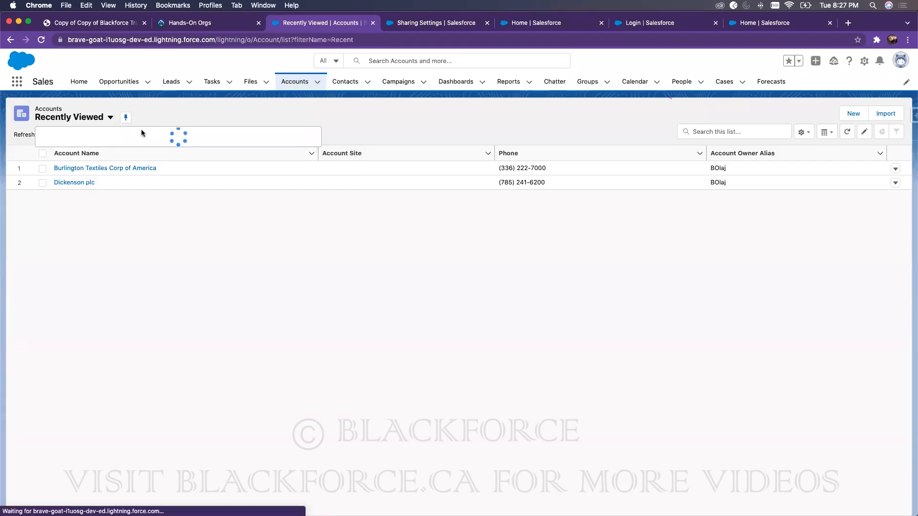
left_click(88, 151)
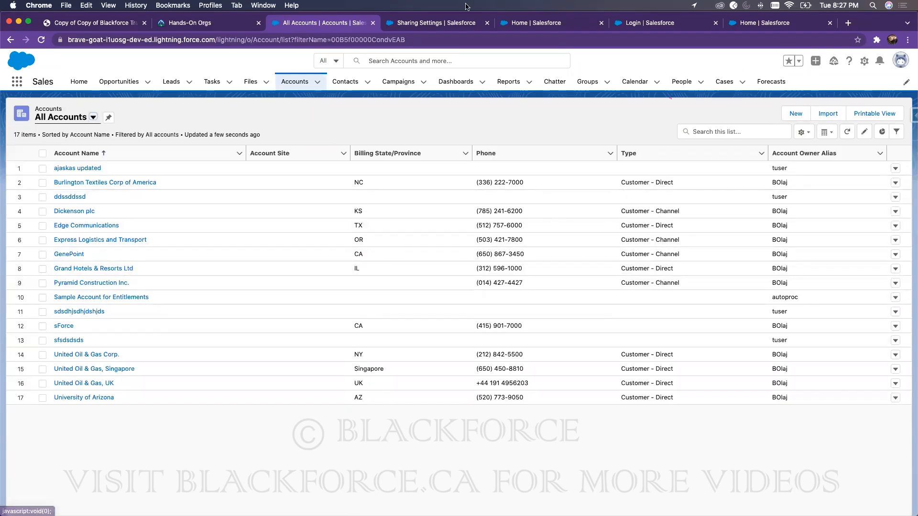
left_click(454, 24)
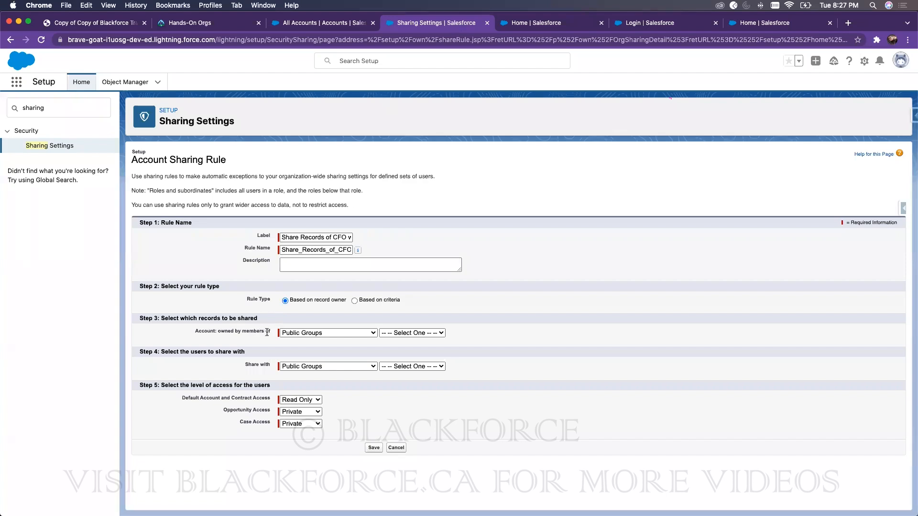
Step: Set the rule to share records owned by members of the CFO role
left_click(288, 334)
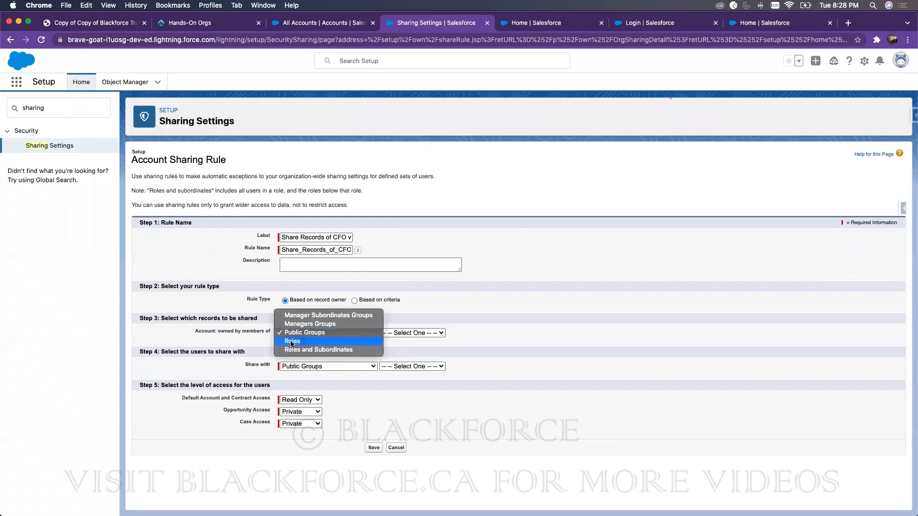
left_click(292, 341)
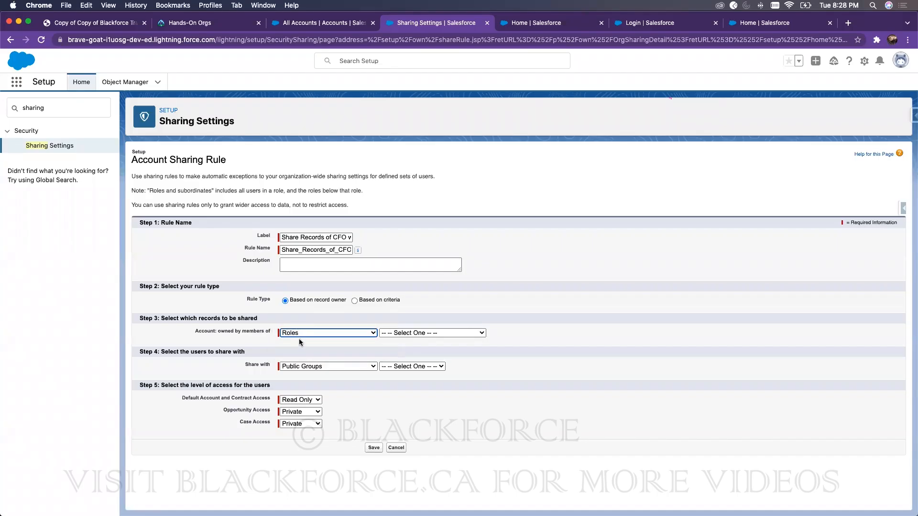
left_click(425, 334)
left_click(410, 348)
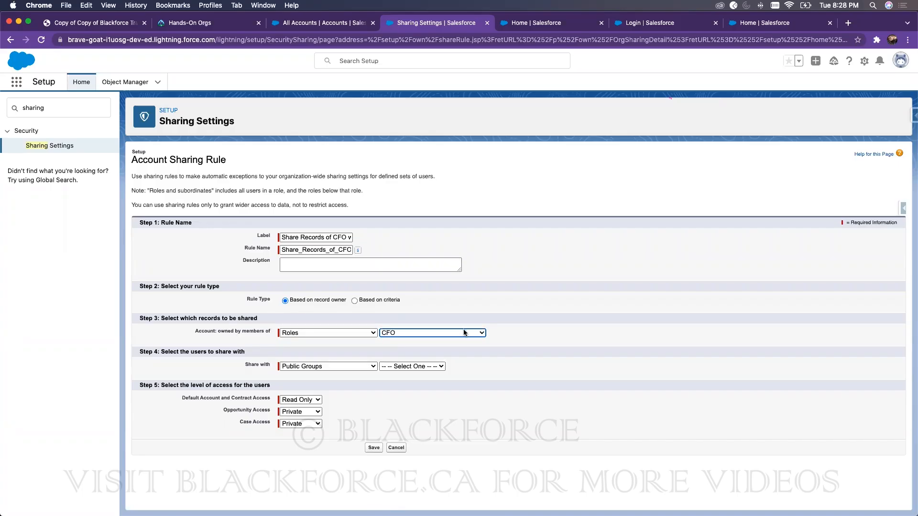
Step: Share those records with the SVP, Sales & Marketing role
left_click(306, 367)
left_click(300, 375)
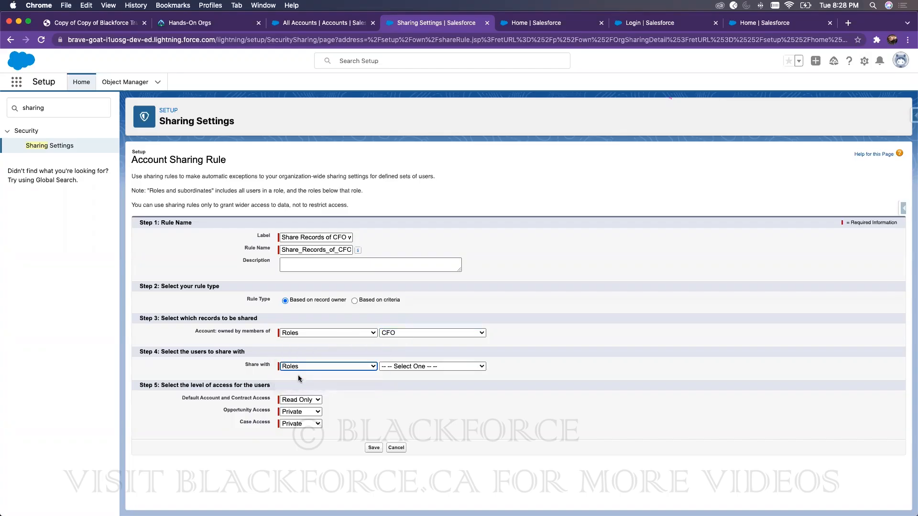
left_click(414, 367)
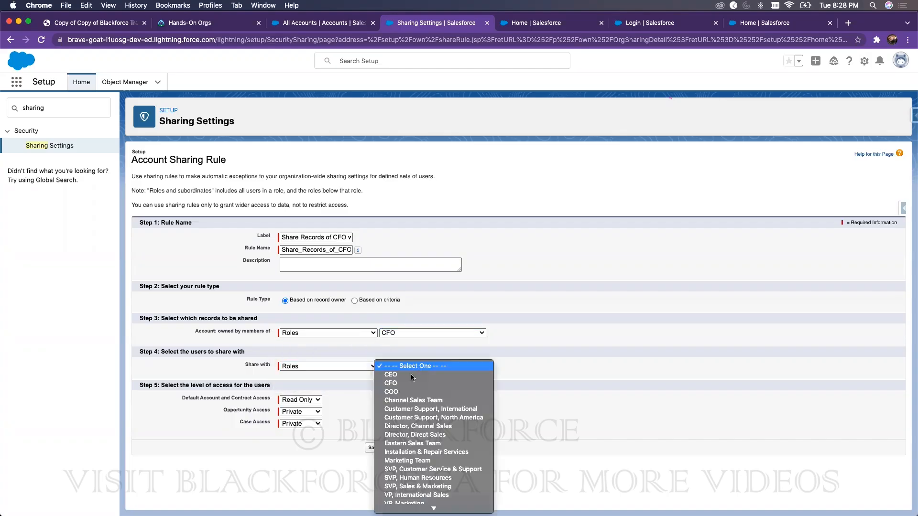
left_click(412, 486)
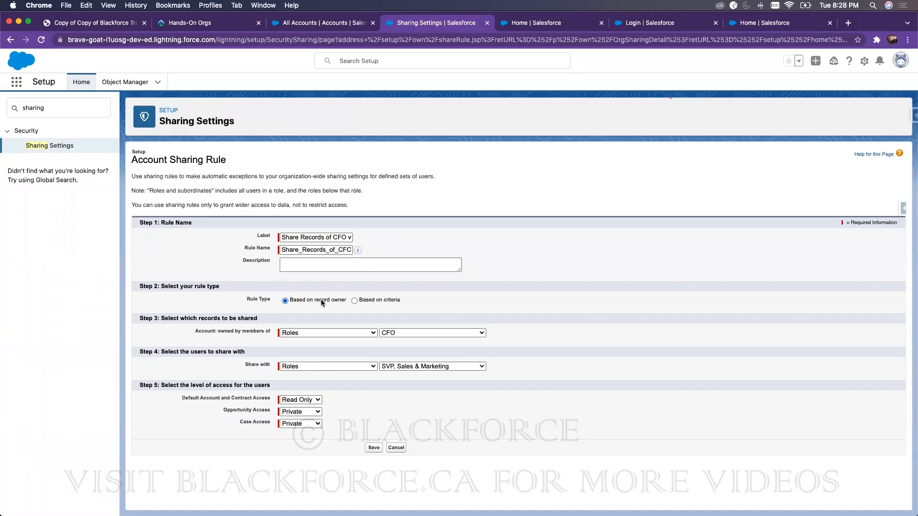
left_click(322, 331)
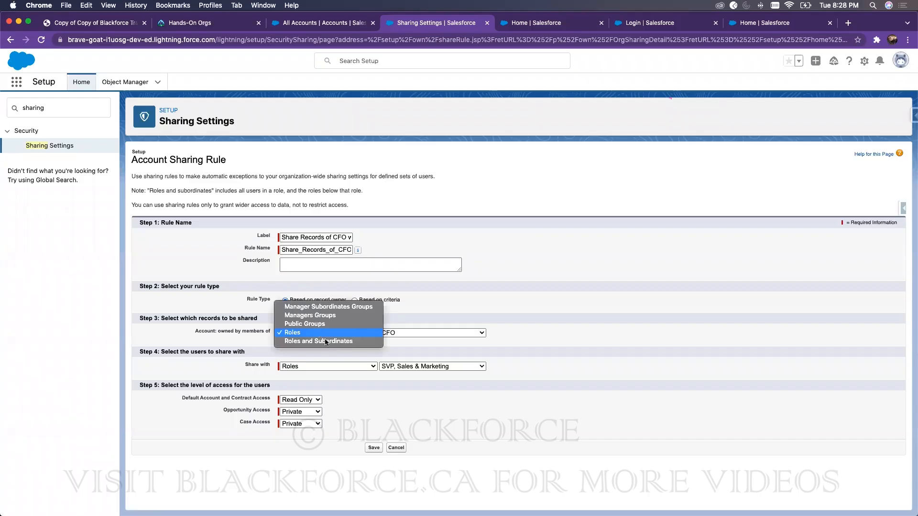
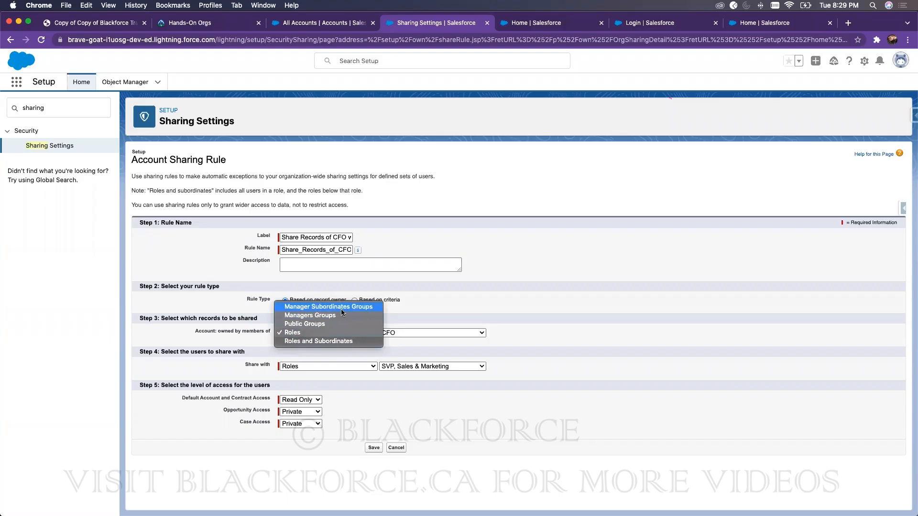
Step: Keep Read Only account access and Private opportunity access, then save the rule and confirm recalculation
left_click(581, 292)
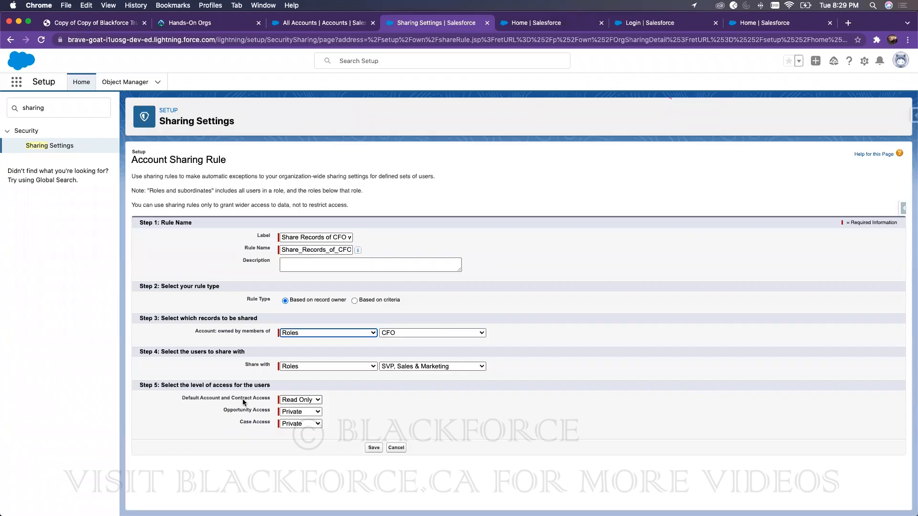
left_click(290, 400)
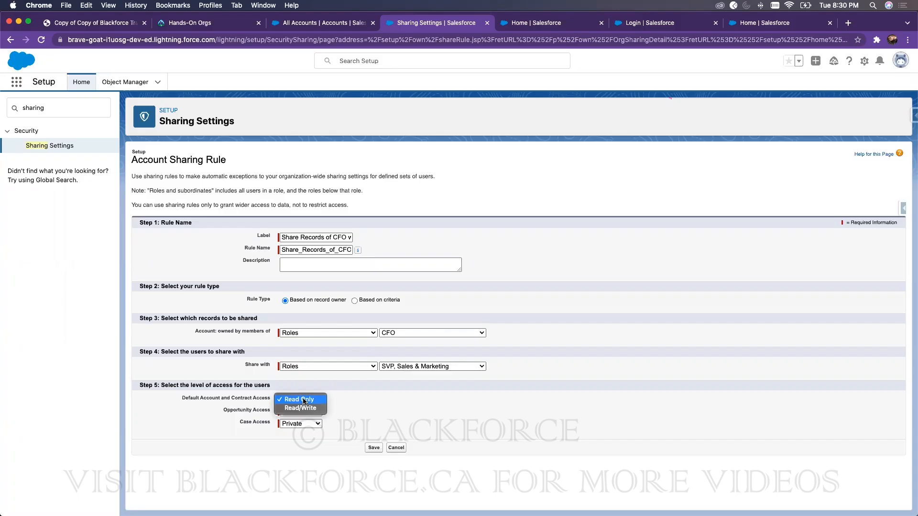
double_click(210, 398)
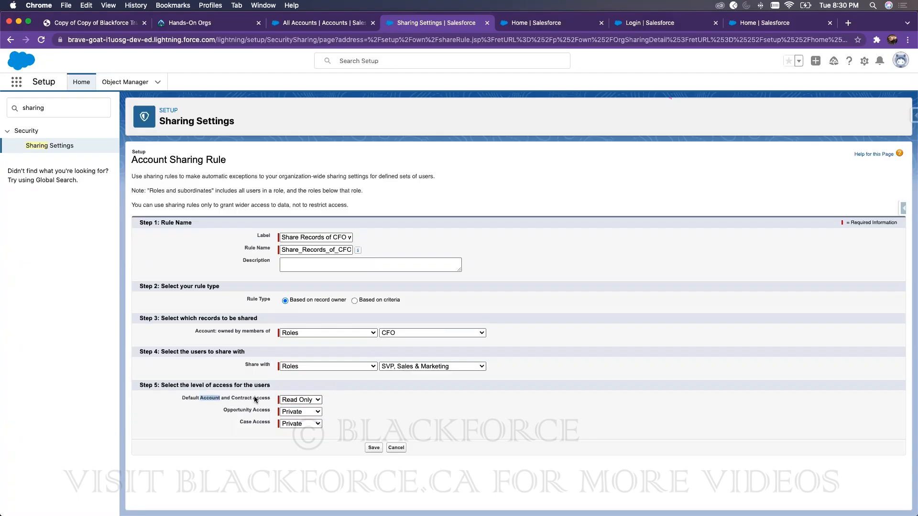
left_click(306, 411)
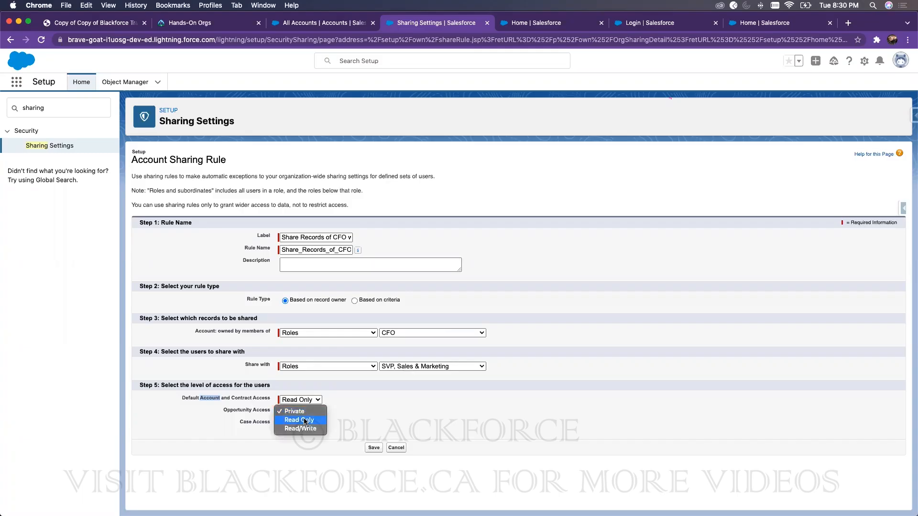
left_click(297, 445)
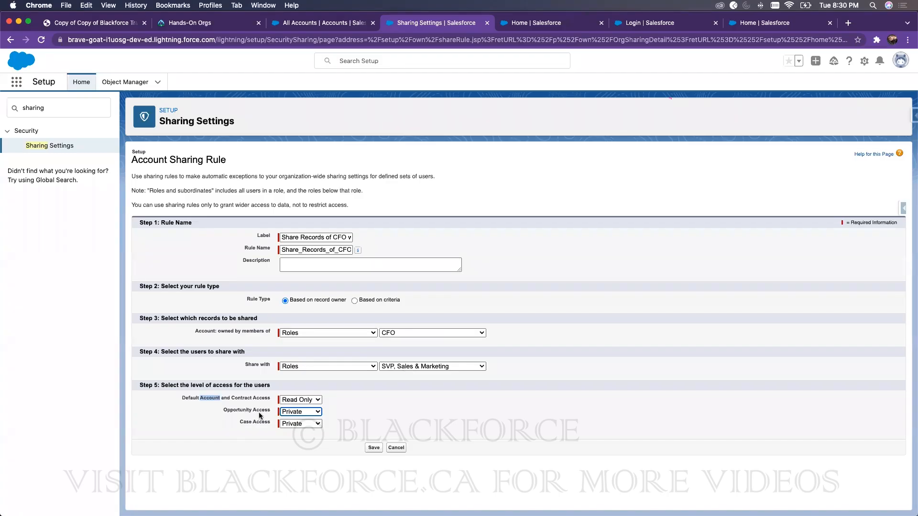
left_click(373, 447)
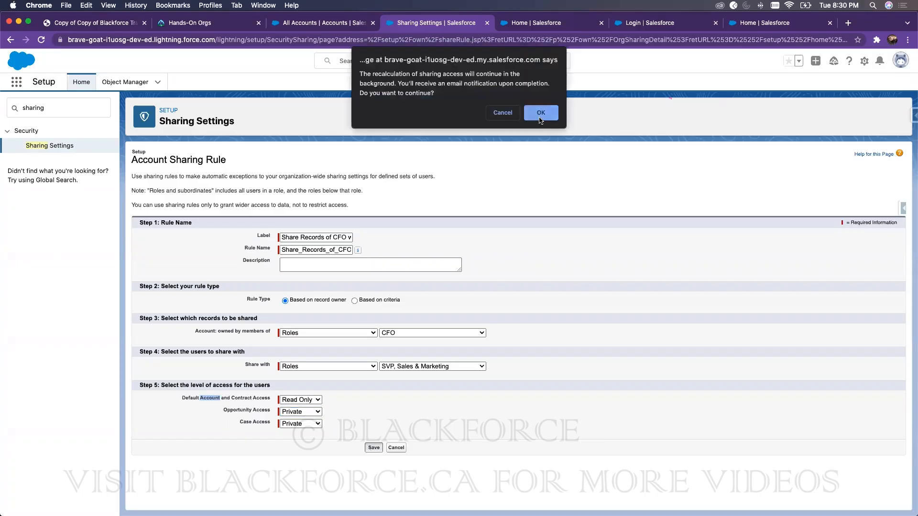
left_click(536, 117)
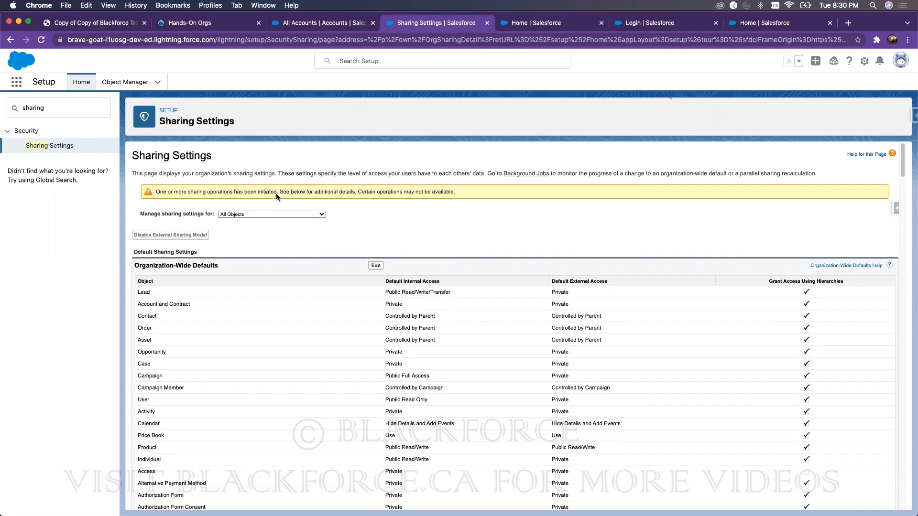
Step: Reload the other user's maximized All Accounts list, now showing 16 accounts, then return to Sharing Settings
left_click_drag(878, 22, 782, 23)
left_click(861, 23)
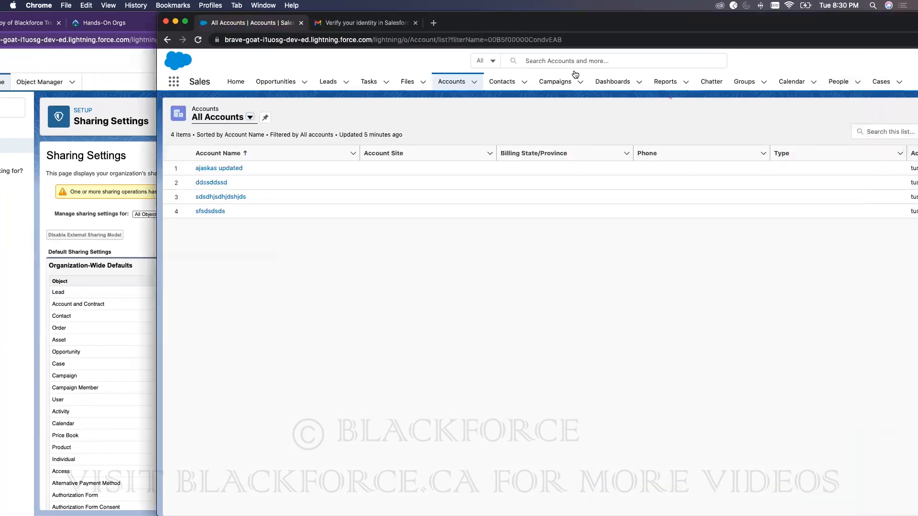
double_click(688, 16)
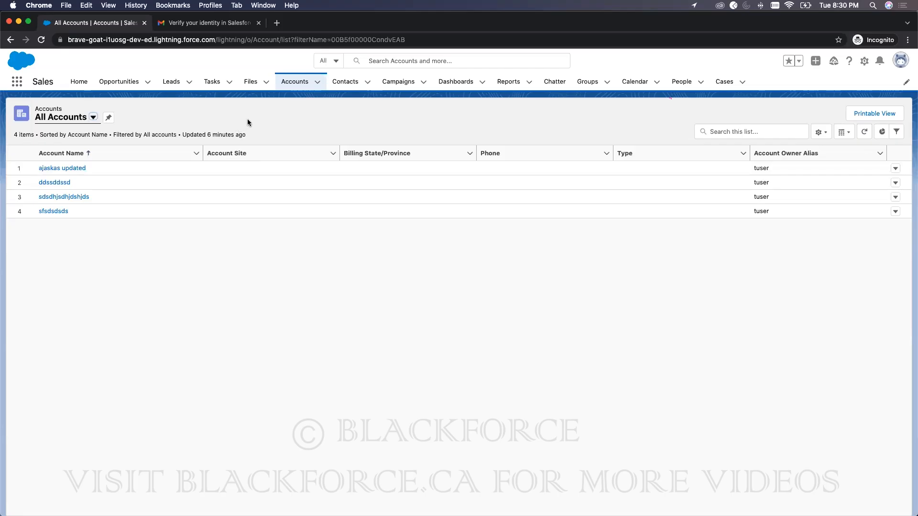
left_click(42, 41)
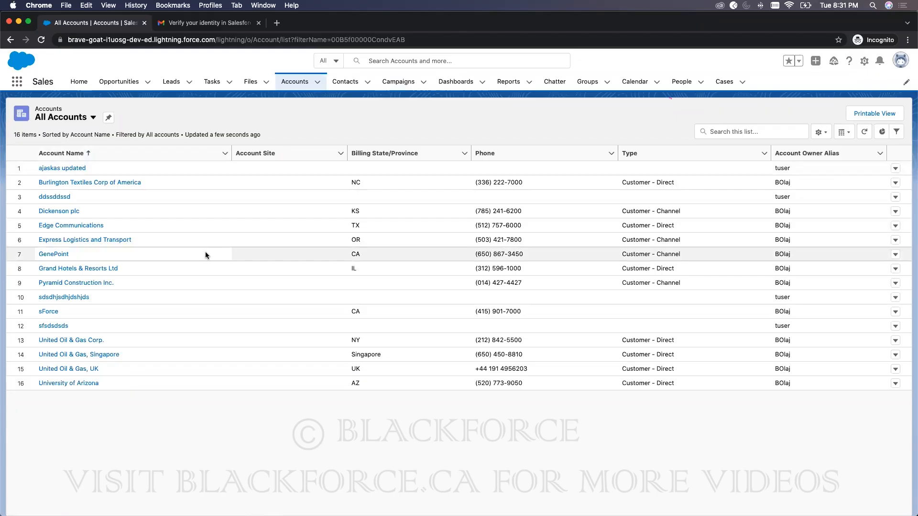
left_click_drag(425, 22, 545, 16)
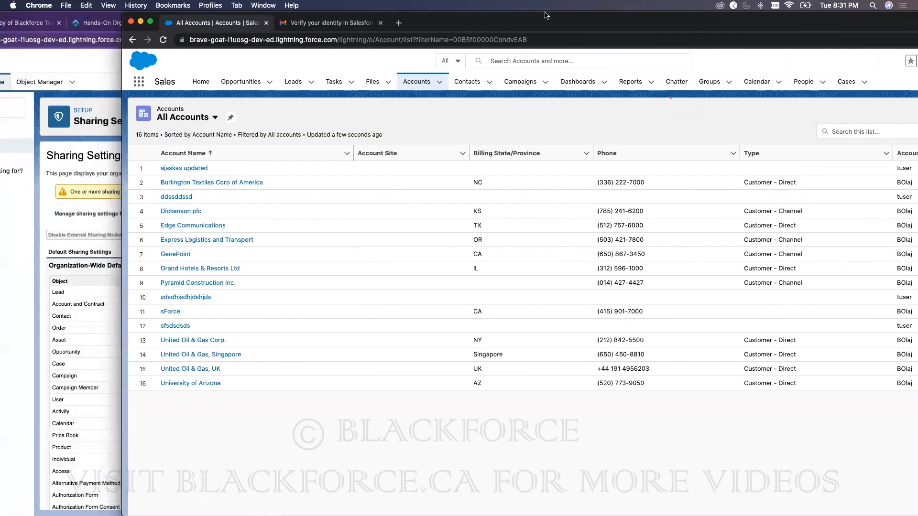
left_click(98, 62)
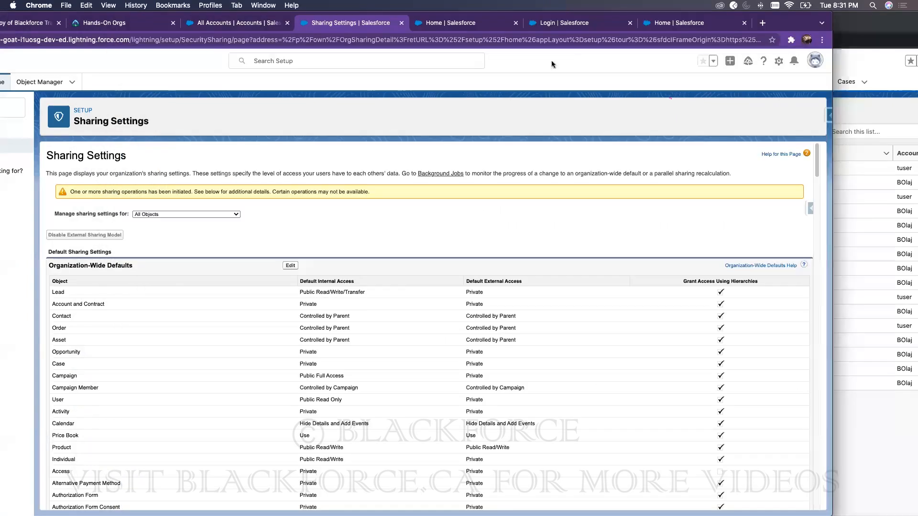
Step: Reload Sharing Settings and delete the CFO-to-SVP Account sharing rule
double_click(789, 22)
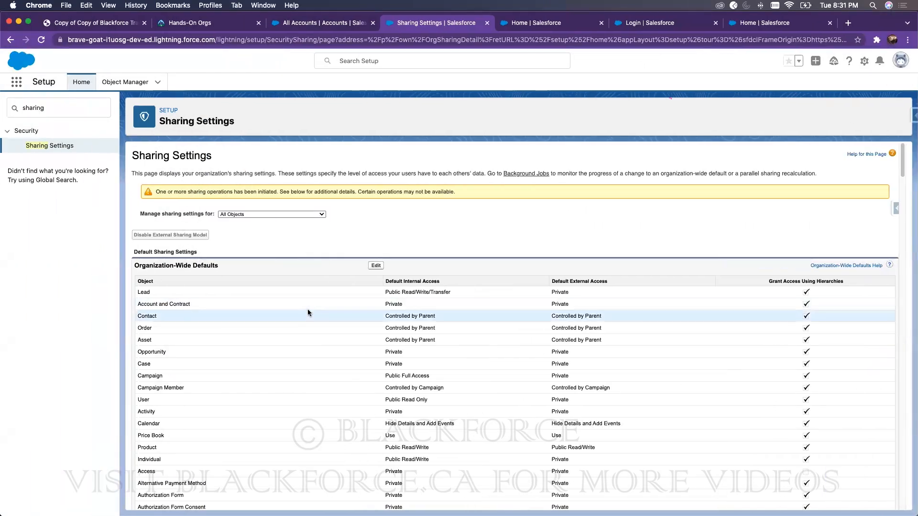
scroll(368, 387, "down", 15)
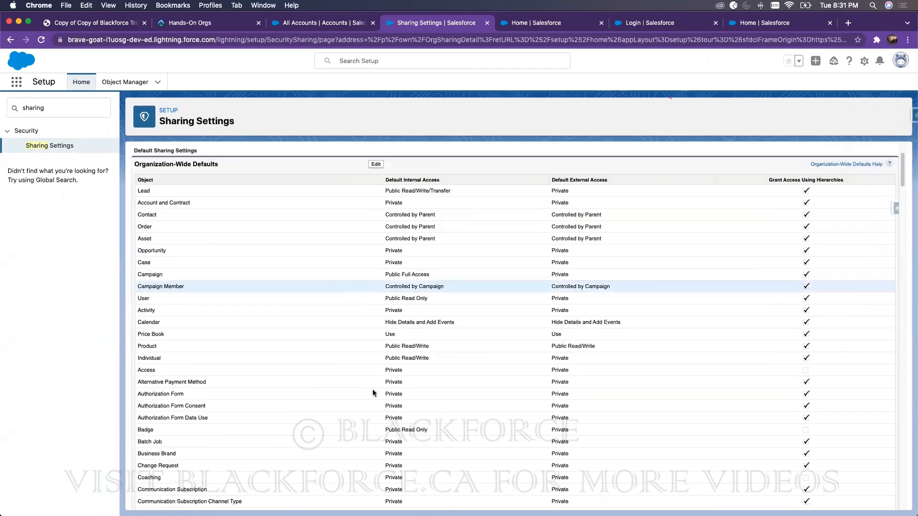
scroll(373, 393, "down", 10)
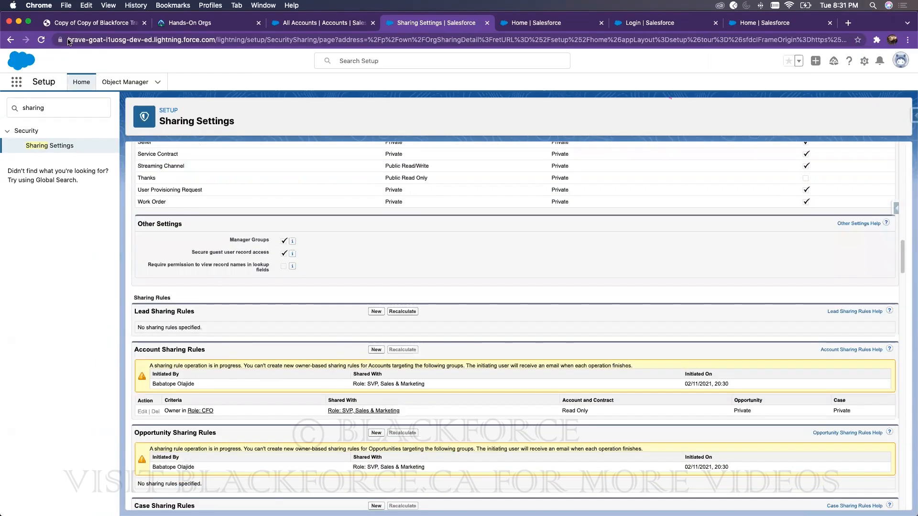
left_click(39, 41)
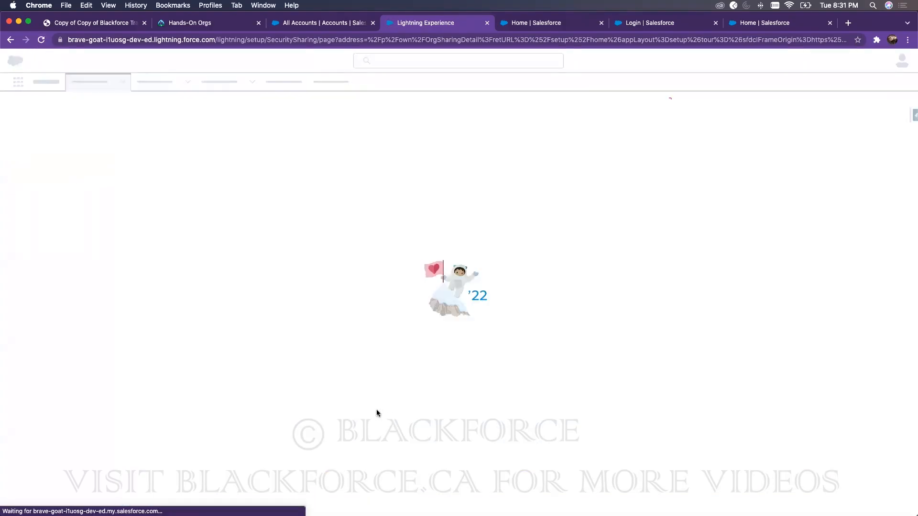
scroll(225, 405, "down", 10)
scroll(226, 404, "down", 8)
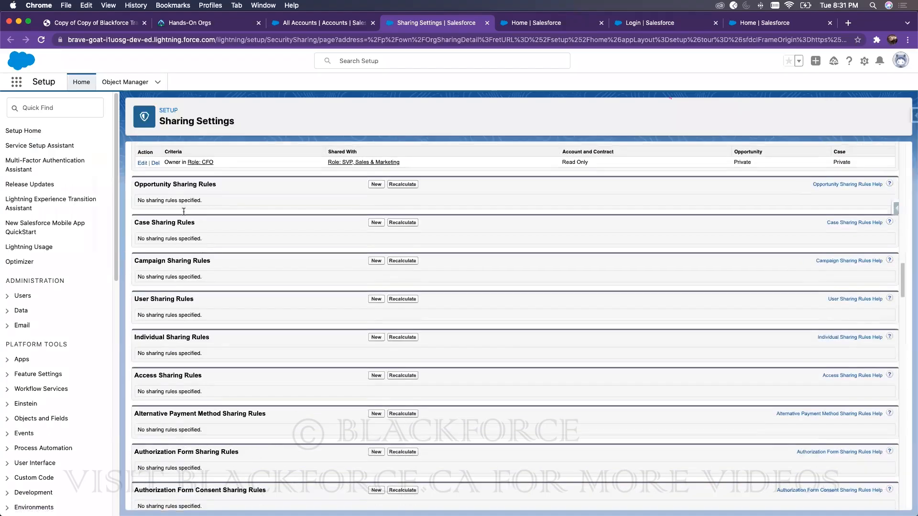
scroll(191, 248, "up", 1)
left_click(156, 202)
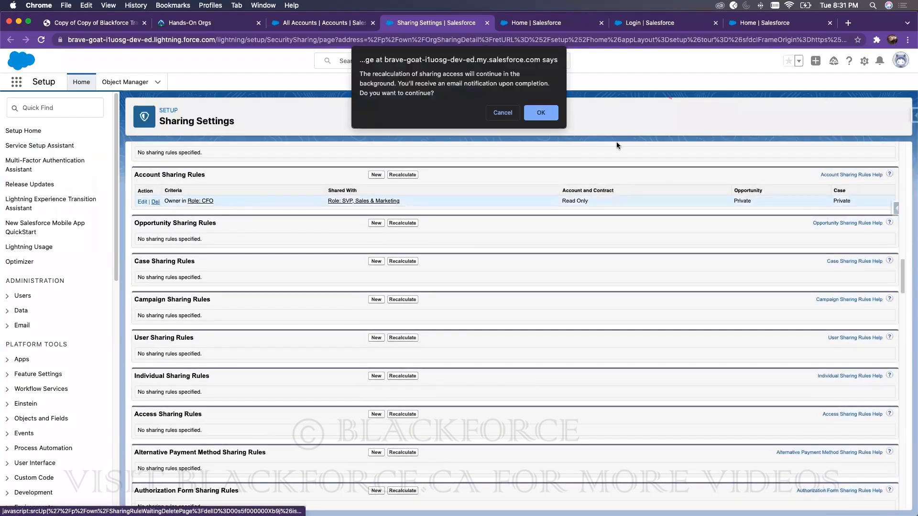
left_click(543, 114)
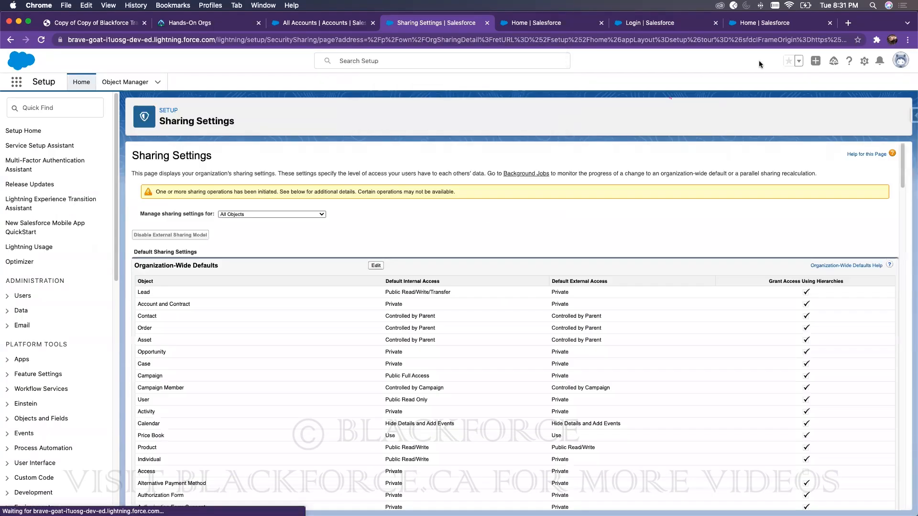
Step: Check the other user's All Accounts list is back to 4 accounts, then search Setup for 'sharing'
left_click_drag(864, 20, 731, 9)
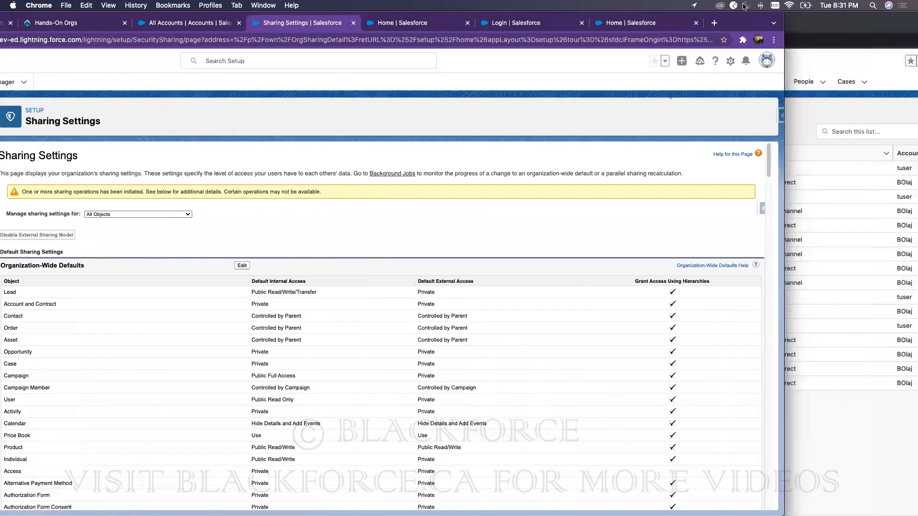
left_click(815, 24)
left_click_drag(815, 24, 726, 26)
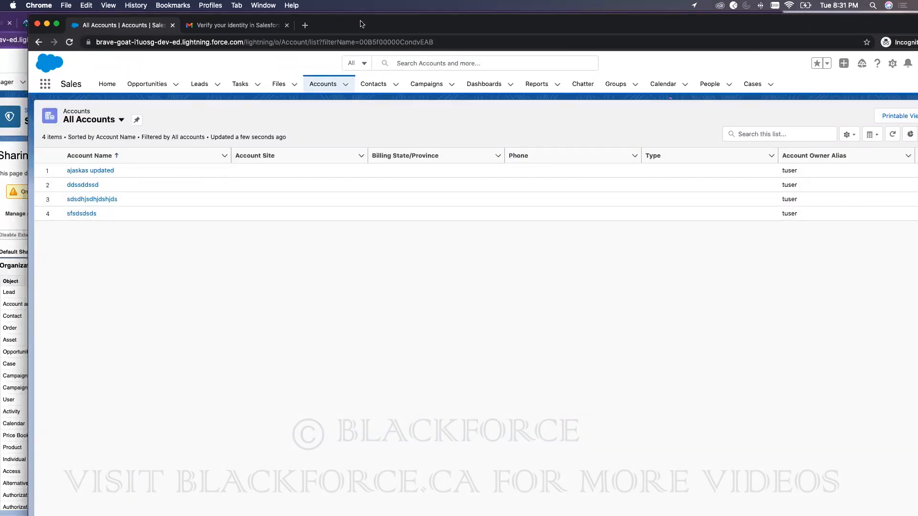
left_click_drag(514, 16, 680, 13)
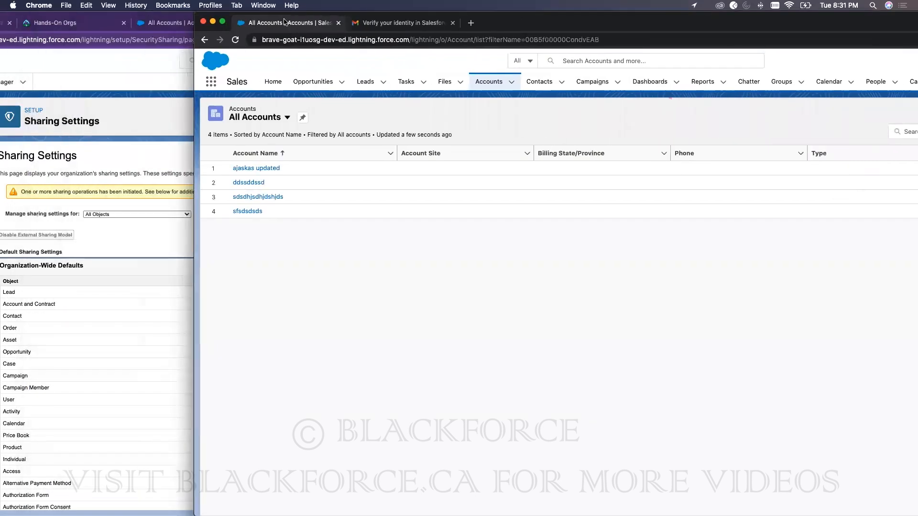
left_click(143, 65)
left_click_drag(745, 24, 860, 23)
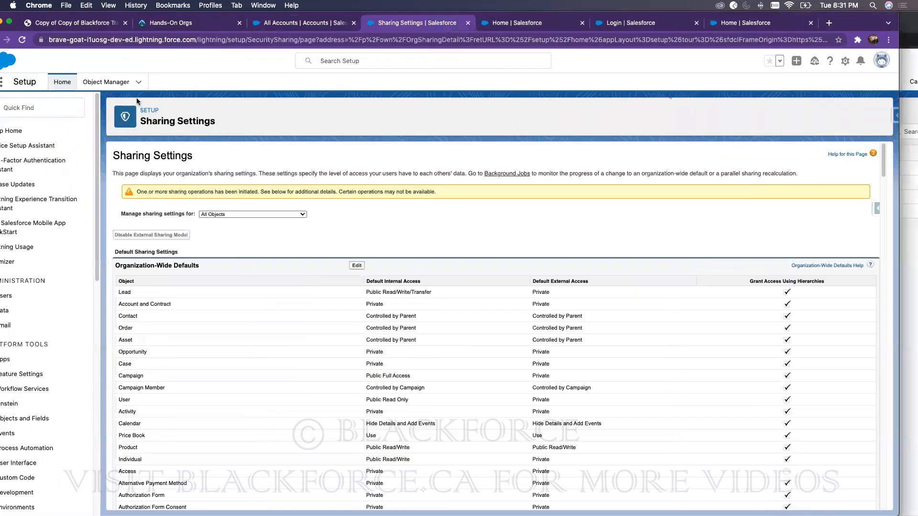
left_click(57, 108)
type("sharing")
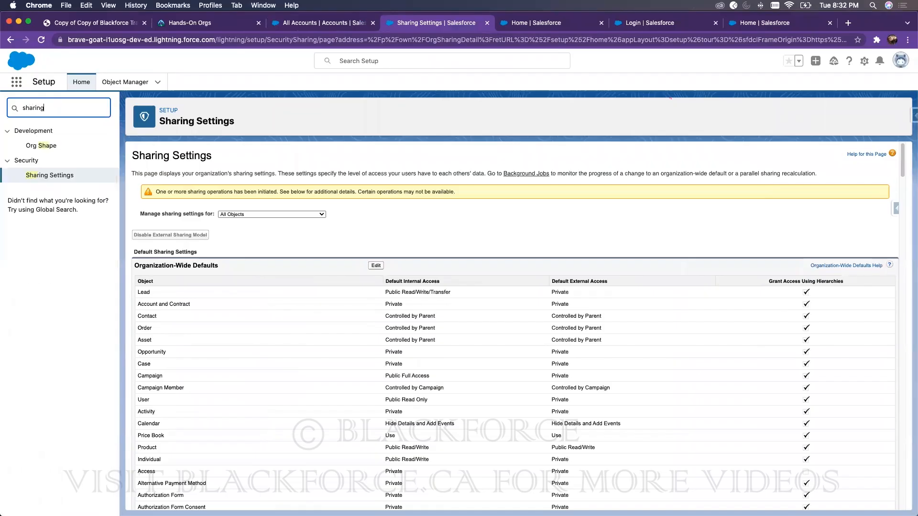
Step: Open Sharing Settings, confirm the Account Sharing Rules list is empty, and start a new Account rule
left_click(60, 148)
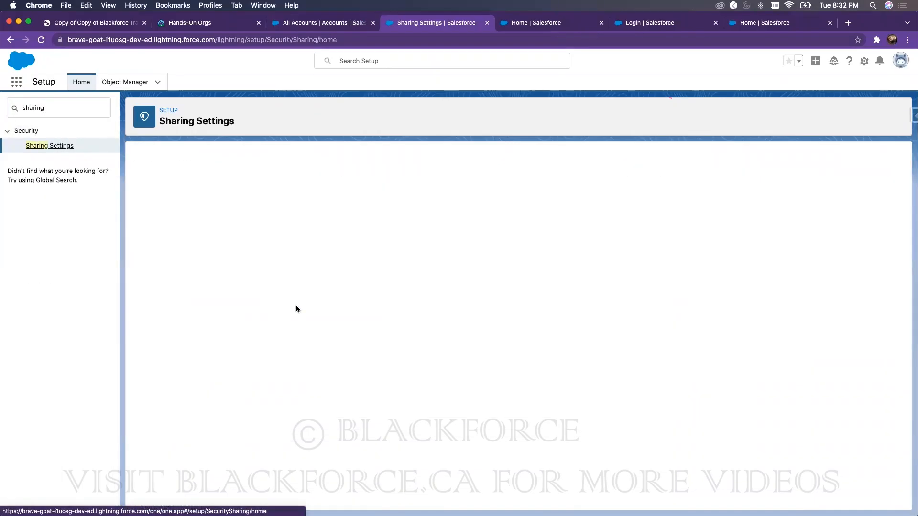
scroll(375, 379, "down", 15)
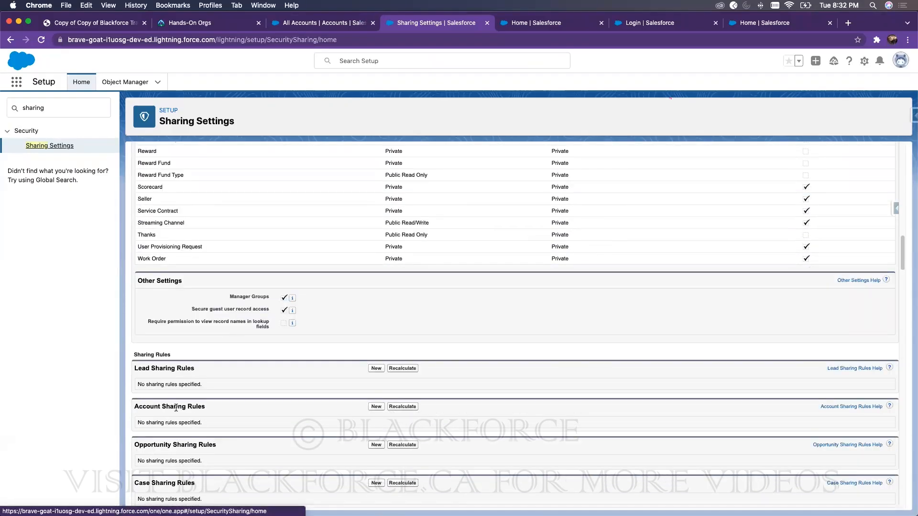
scroll(165, 379, "down", 4)
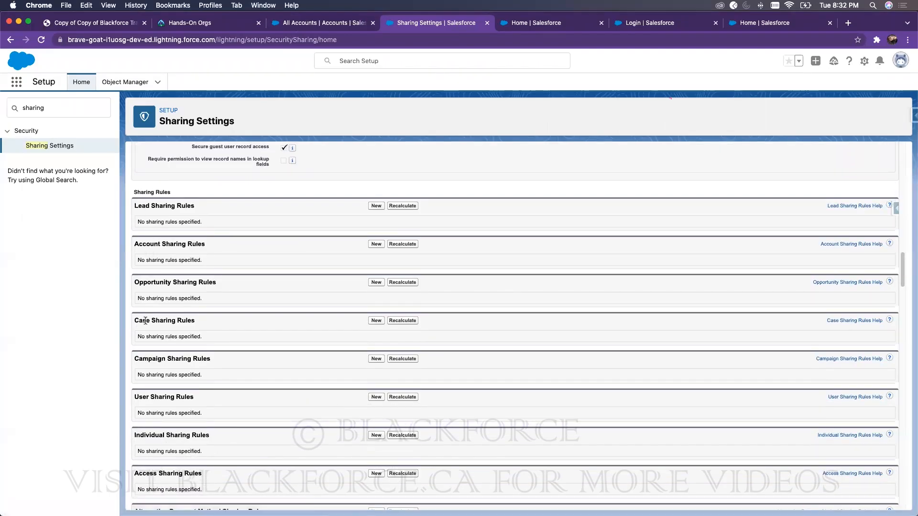
scroll(153, 311, "down", 9)
scroll(163, 276, "down", 12)
scroll(164, 282, "down", 4)
scroll(165, 279, "up", 19)
scroll(164, 280, "up", 6)
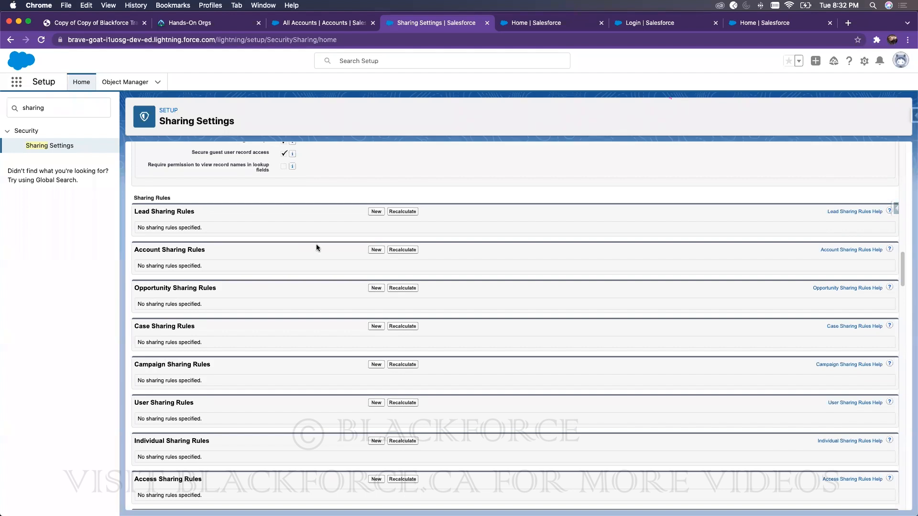
left_click(375, 250)
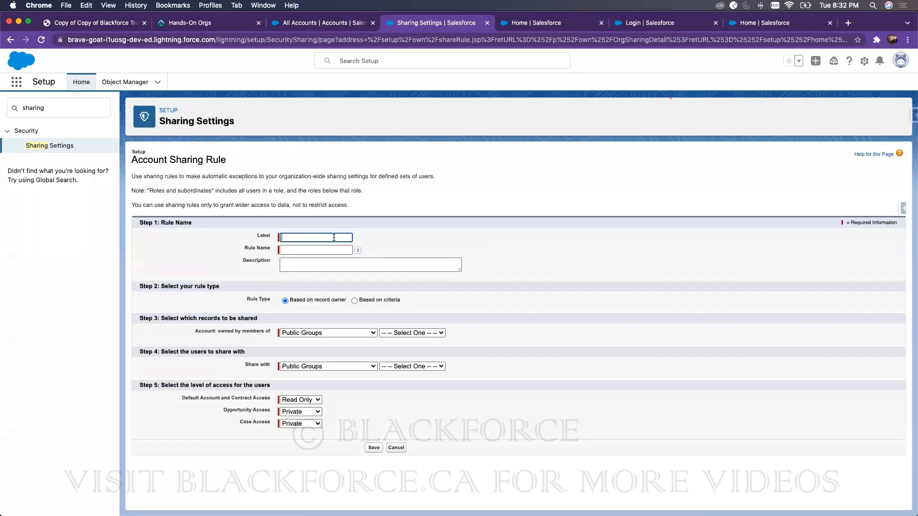
Step: Label the rule 'Share Records of CFO with SVP', letting the Rule Name auto-fill
left_click(297, 238)
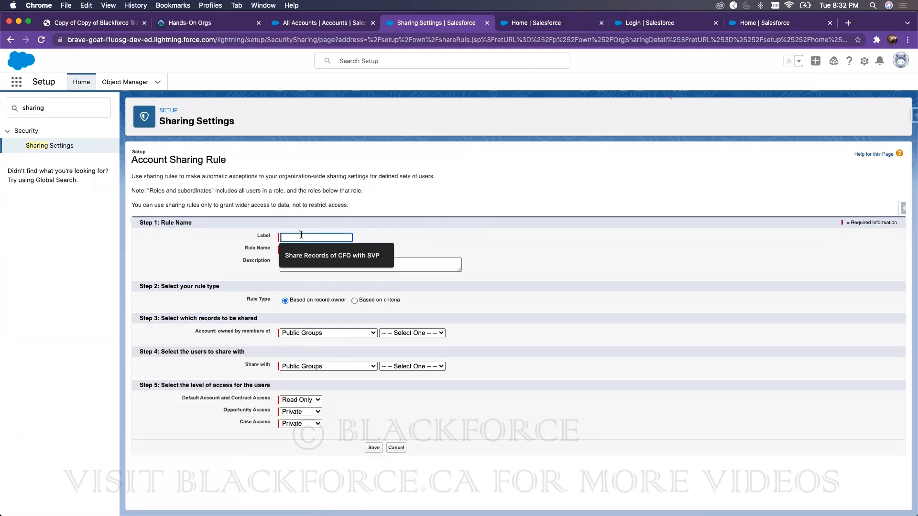
left_click(310, 251)
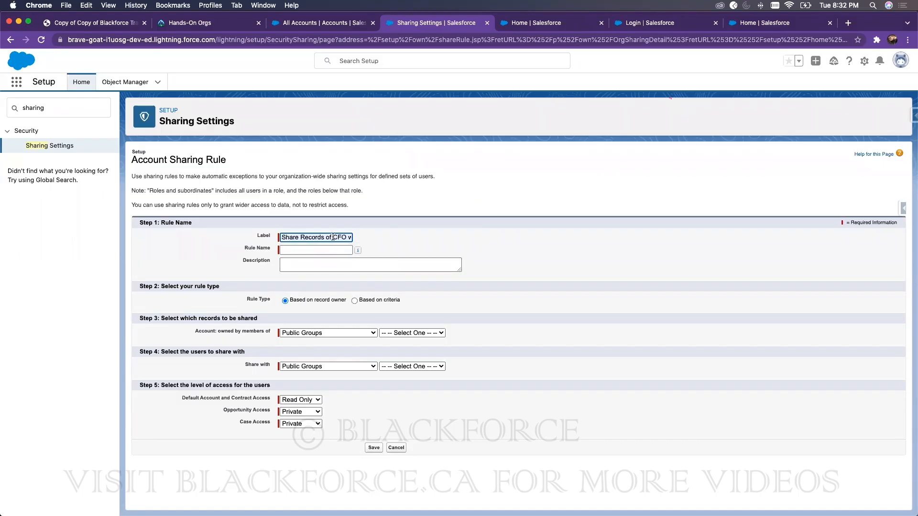
left_click(495, 227)
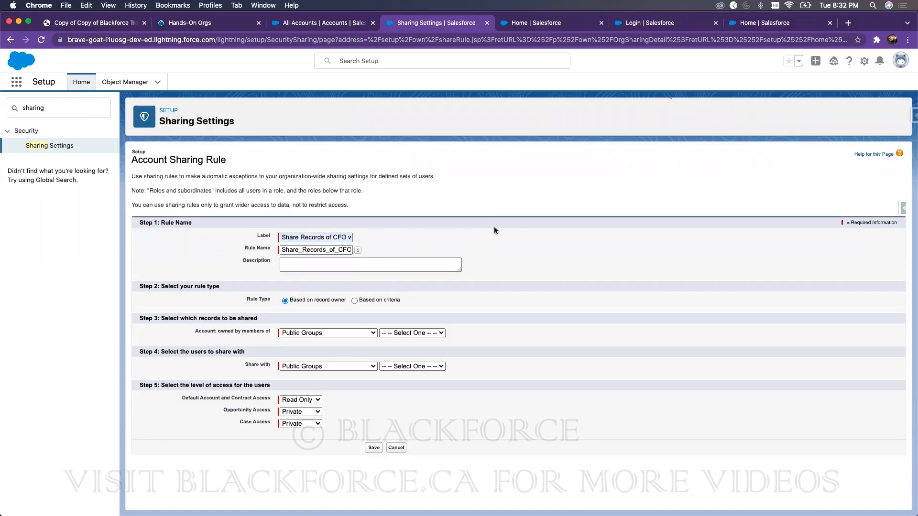
left_click(308, 333)
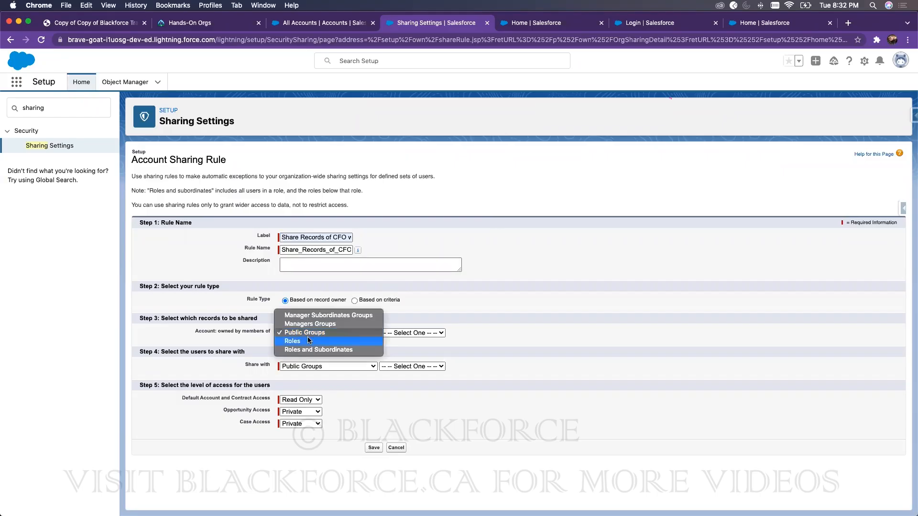
Step: Begin a Setup Quick Find search for roles
left_click(64, 109)
double_click(63, 108)
type("ro")
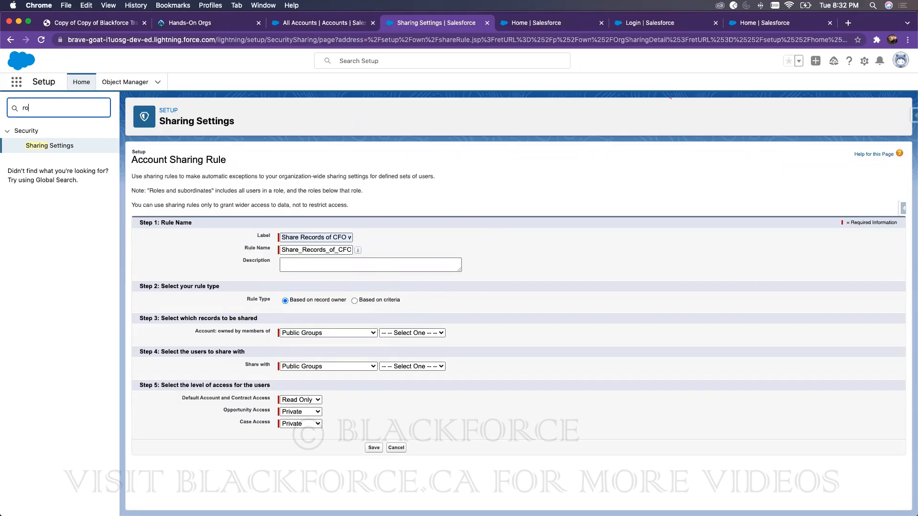
key("BackSpace")
Step: Open Roles and display the organization's role hierarchy
type("ole")
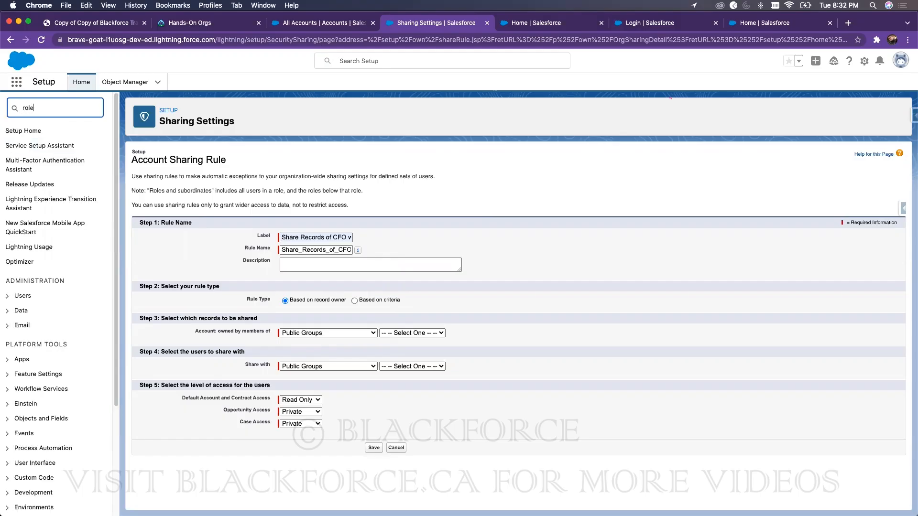
type("s")
left_click(33, 145)
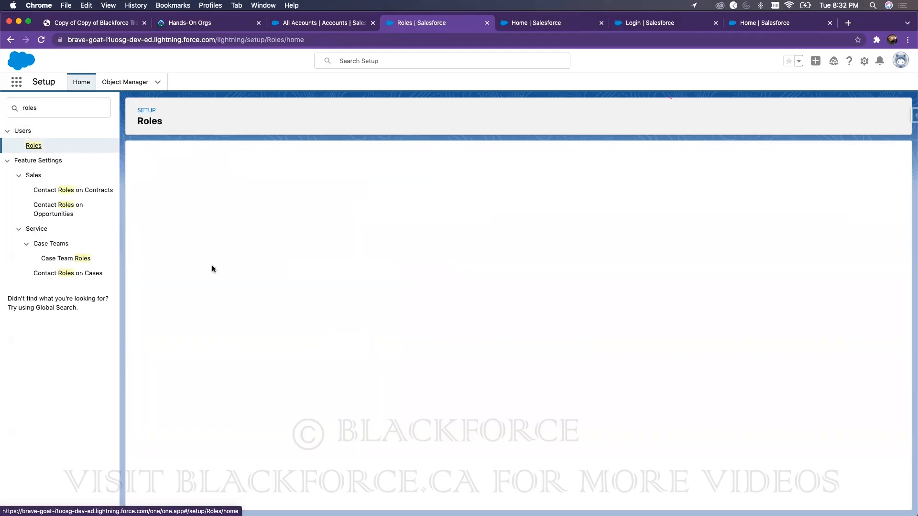
left_click(518, 344)
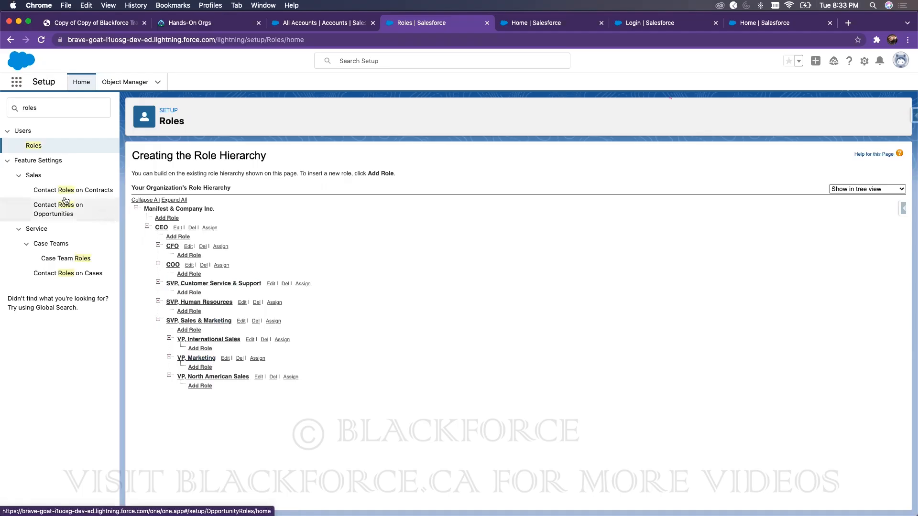
Step: Search Setup for 'user' and open the Users list
left_click(41, 112)
type("user")
left_click(92, 244)
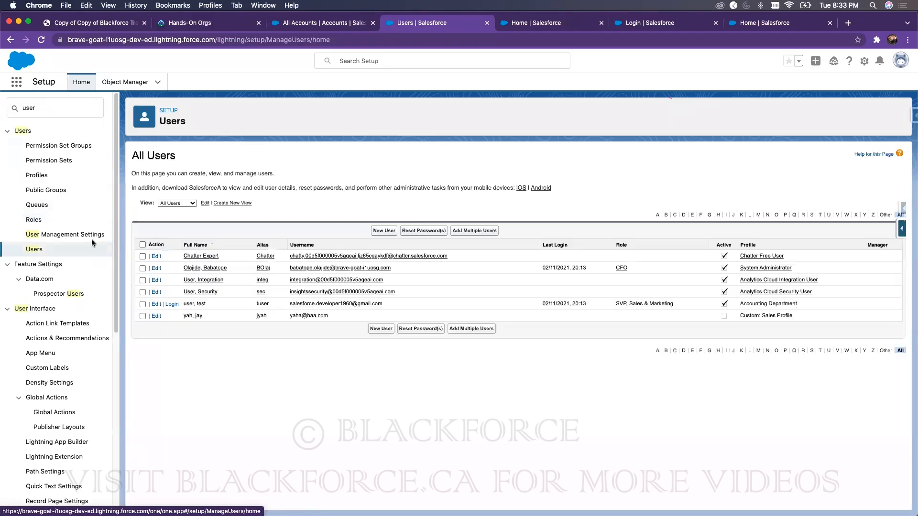
Step: Give the administrator user the VP, Marketing role
left_click(156, 268)
left_click(723, 211)
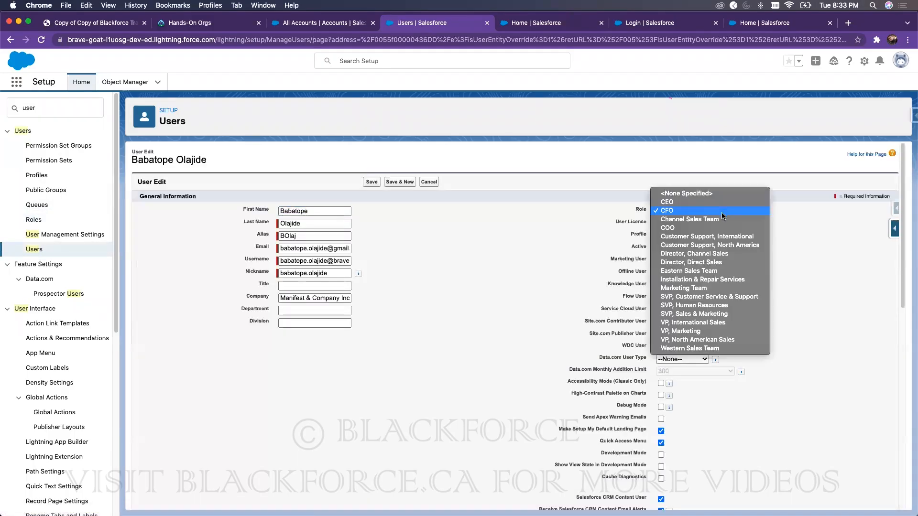
left_click(682, 335)
left_click(372, 184)
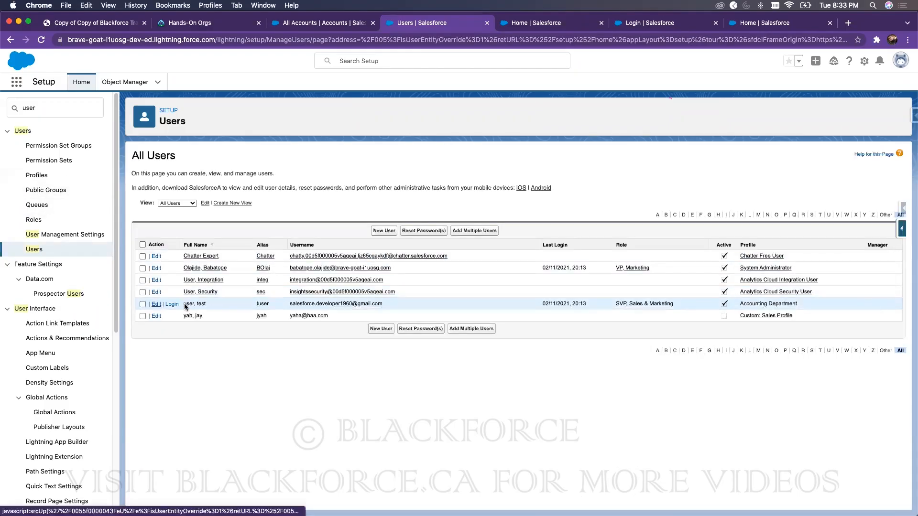
Step: Give the test user the CFO role
left_click(185, 304)
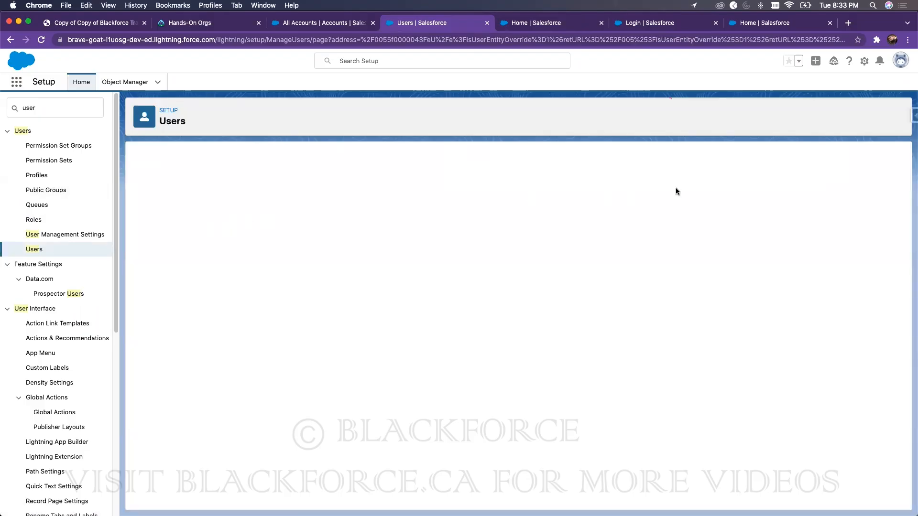
left_click(35, 249)
left_click(156, 305)
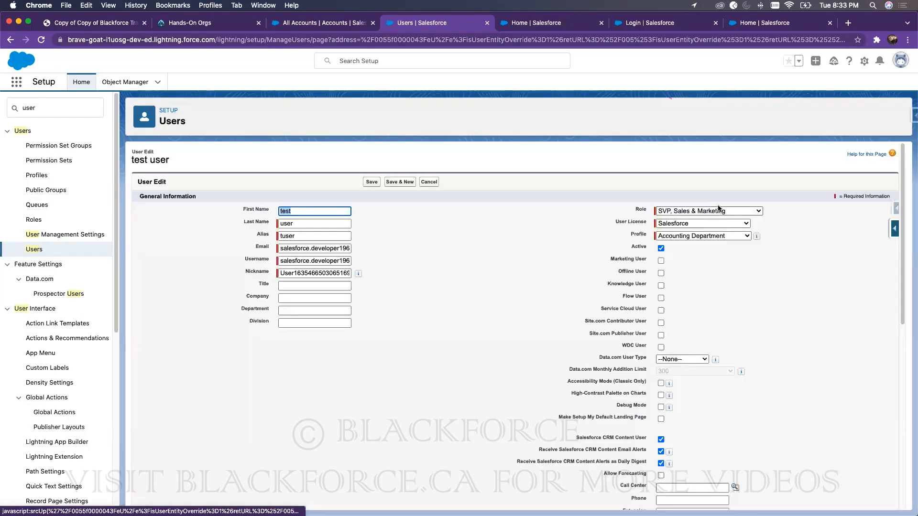
left_click(700, 211)
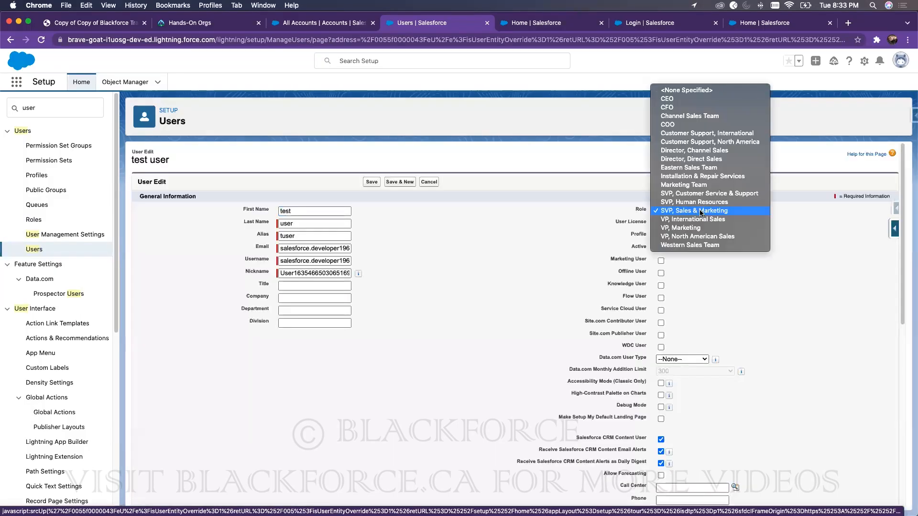
left_click(675, 108)
left_click(372, 182)
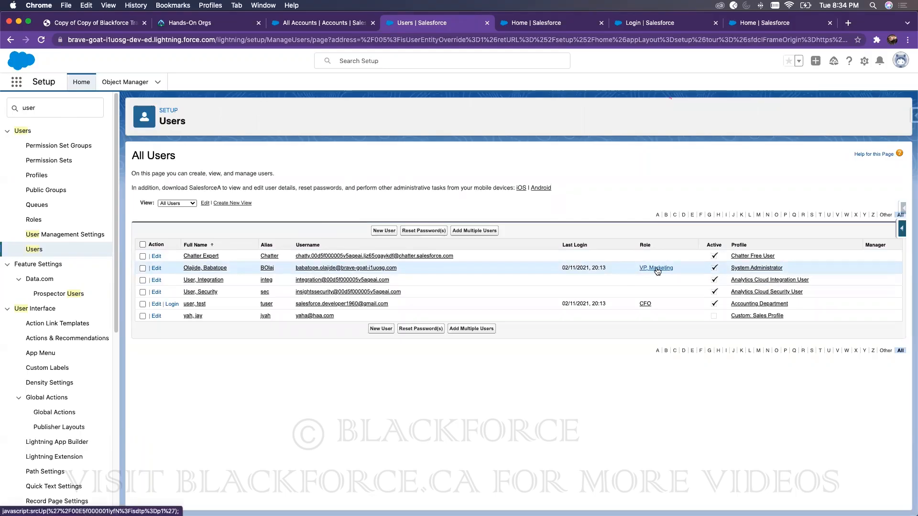
Step: Show the Roles hierarchy again and search Setup for 'sharing'
left_click(36, 220)
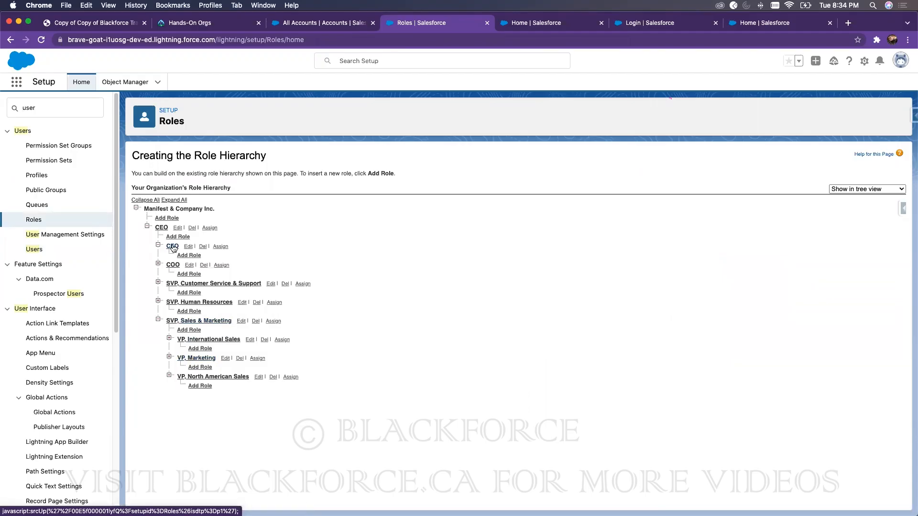
double_click(77, 108)
type("sharing")
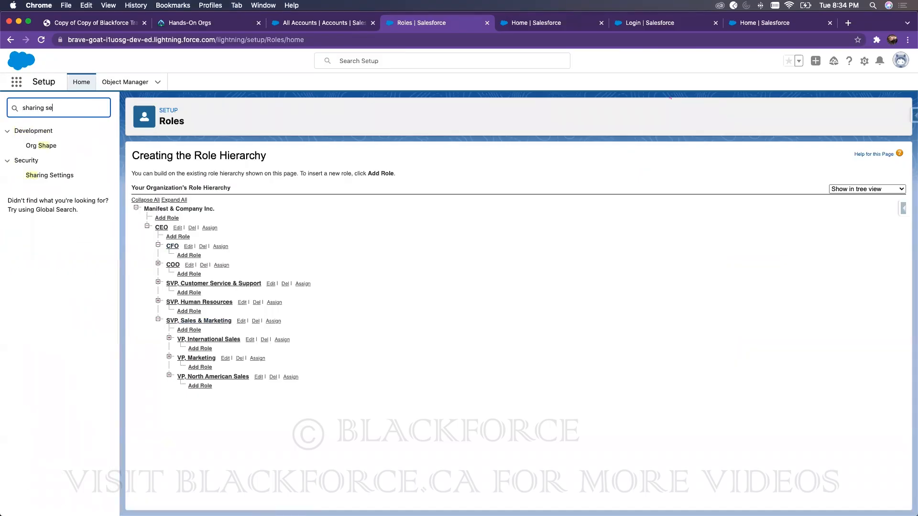
Step: Start a new Account sharing rule labelled 'CFO shared with SVP and Subordinates'
left_click(48, 146)
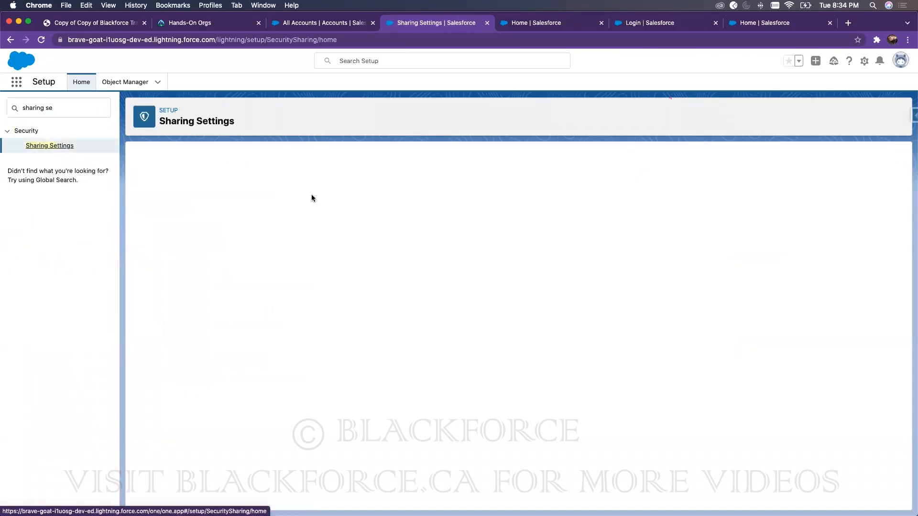
scroll(259, 352, "down", 5)
scroll(259, 352, "down", 15)
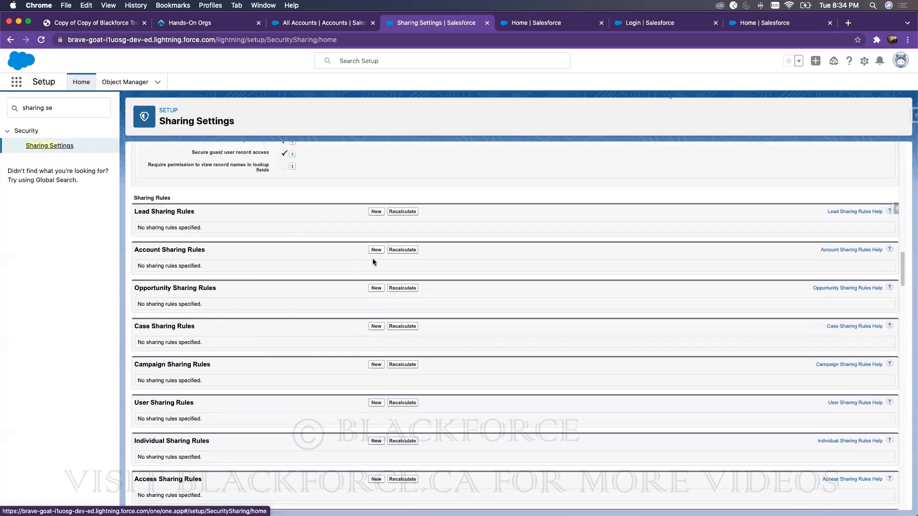
left_click(376, 249)
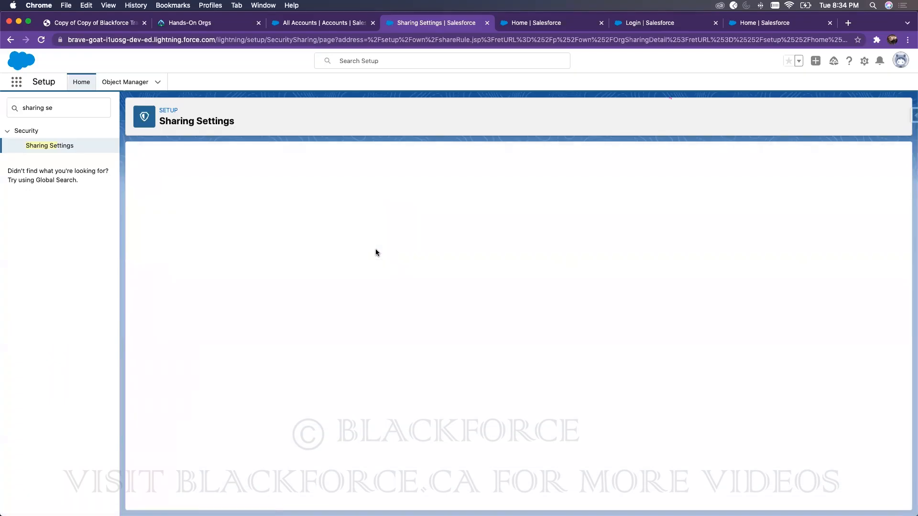
left_click(322, 236)
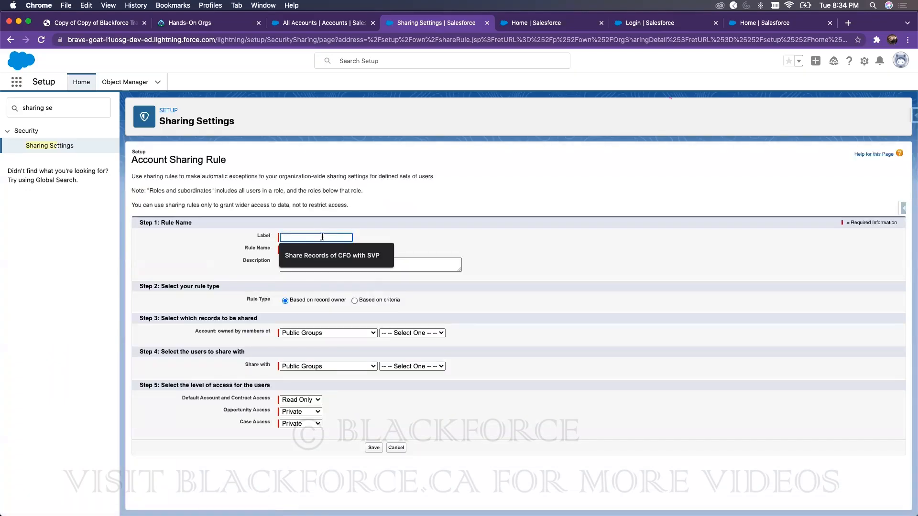
type("CFO shared")
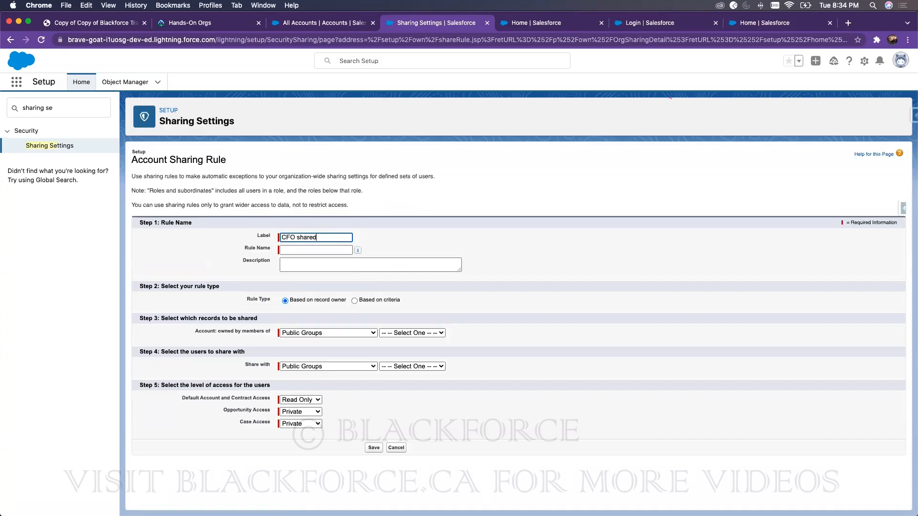
type(" with SV")
type("P and Subordina")
type("tes")
left_click(382, 231)
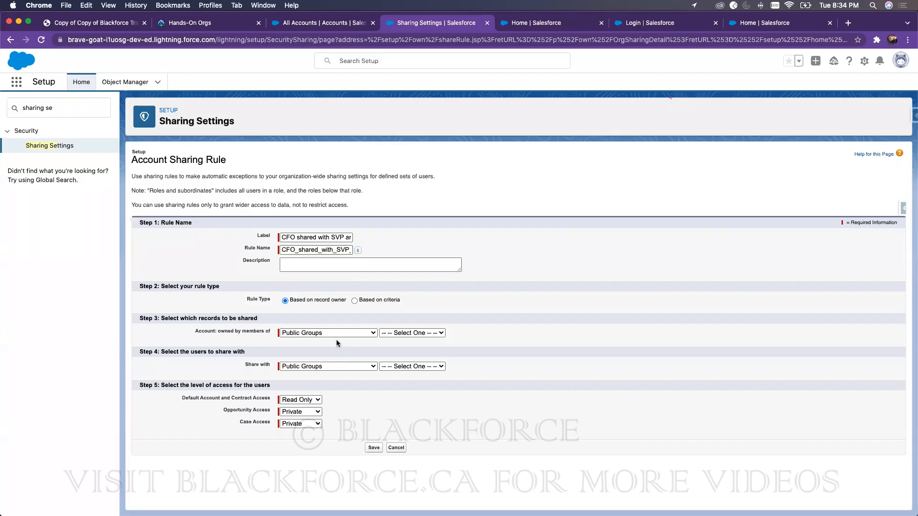
Step: Set the rule to cover records owned by Roles and Subordinates of SVP, Sales & Marketing
left_click(289, 333)
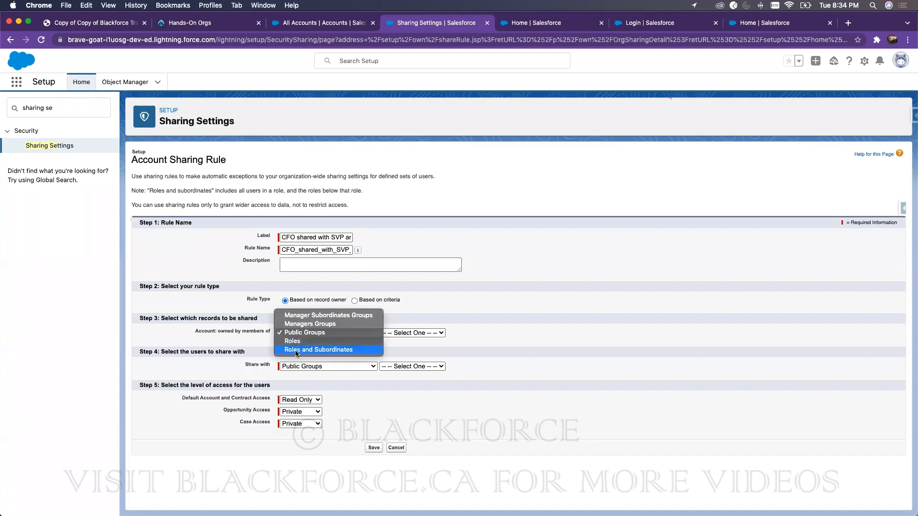
left_click(296, 349)
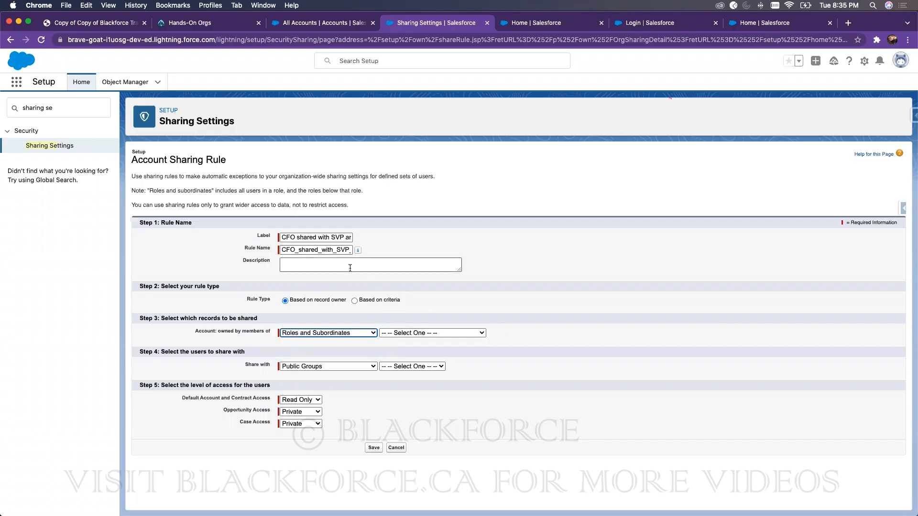
left_click(403, 332)
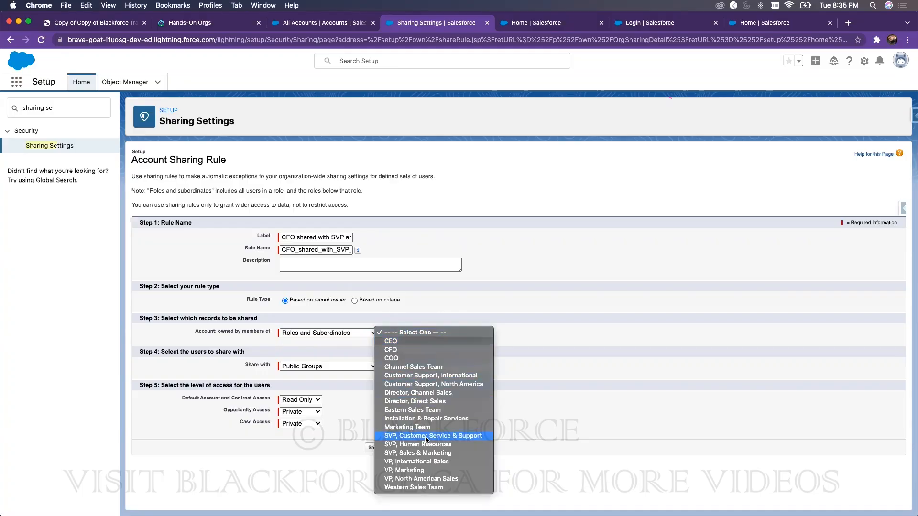
left_click(428, 454)
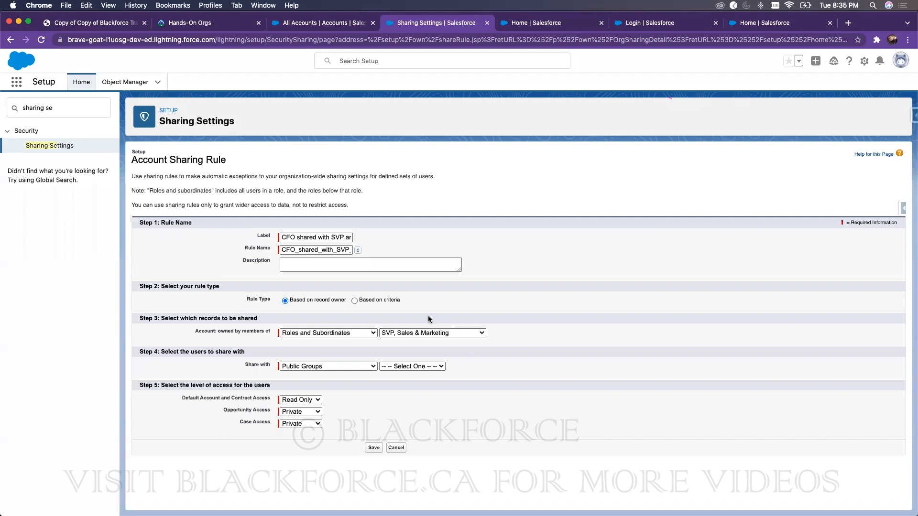
left_click(388, 332)
left_click(586, 298)
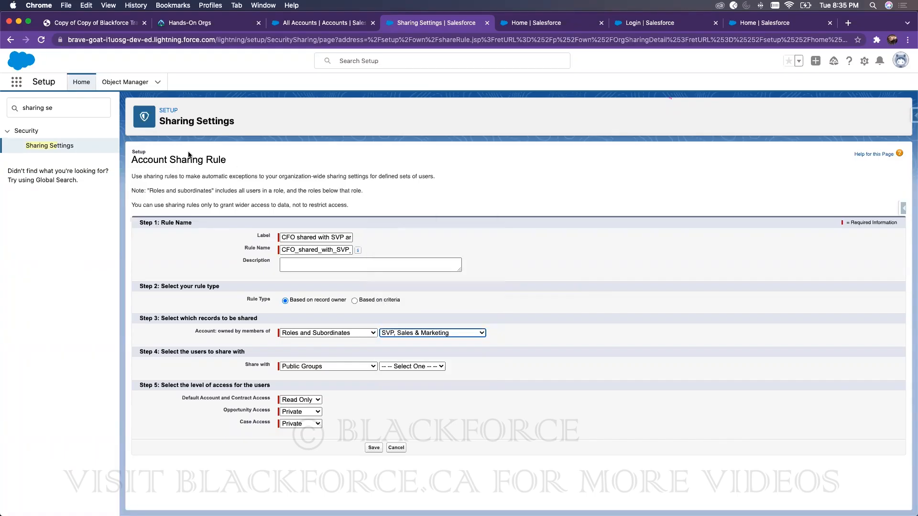
Step: Open All Users to confirm the administrator is VP, Marketing and the test user is CFO
left_click(56, 108)
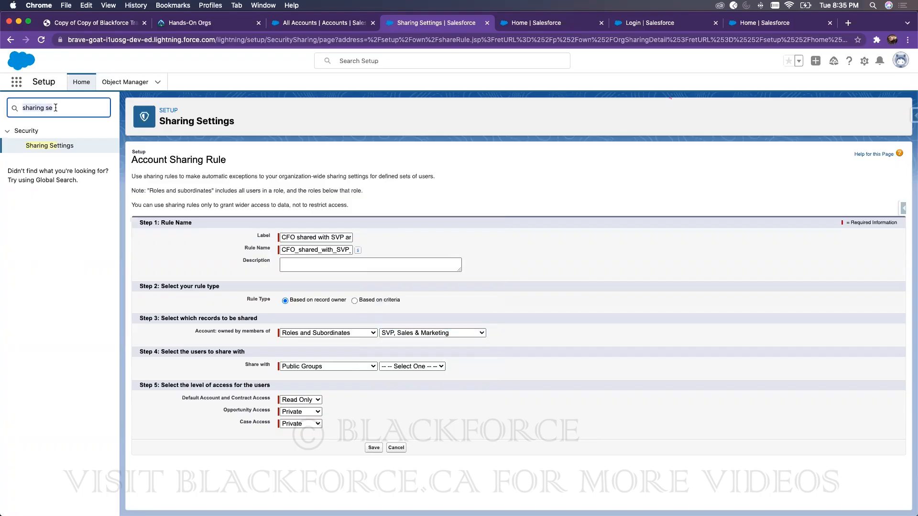
type("user")
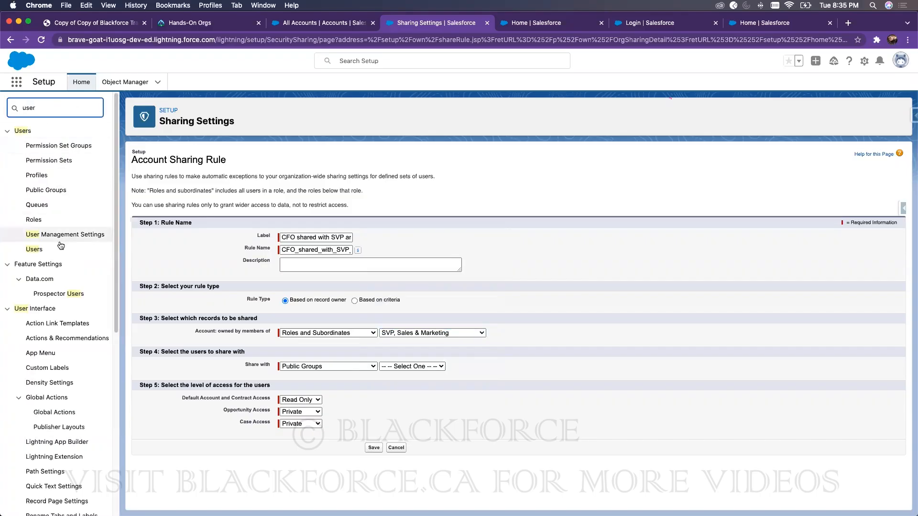
left_click(33, 249)
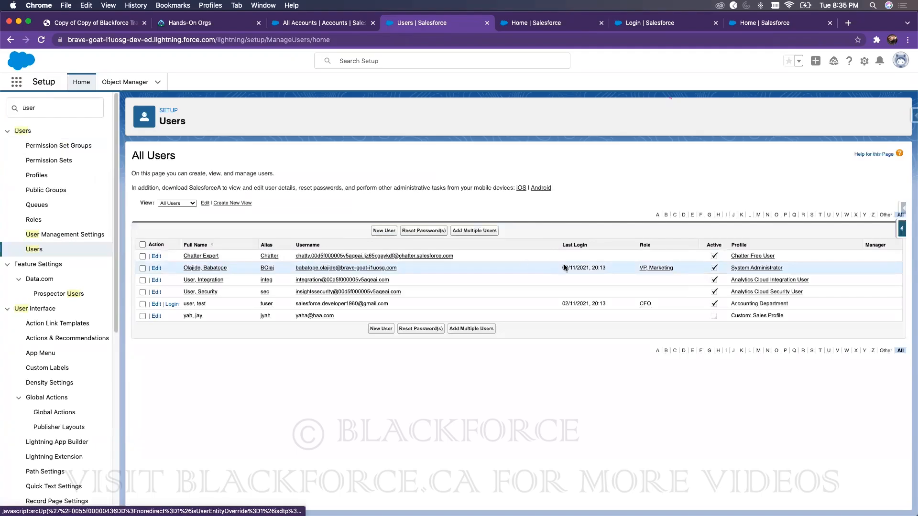
left_click_drag(678, 266, 639, 266)
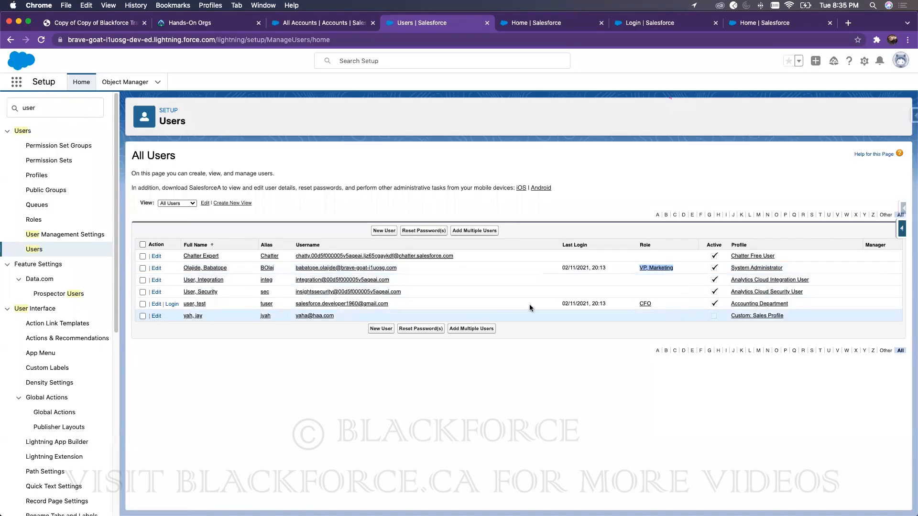
left_click_drag(663, 305, 639, 303)
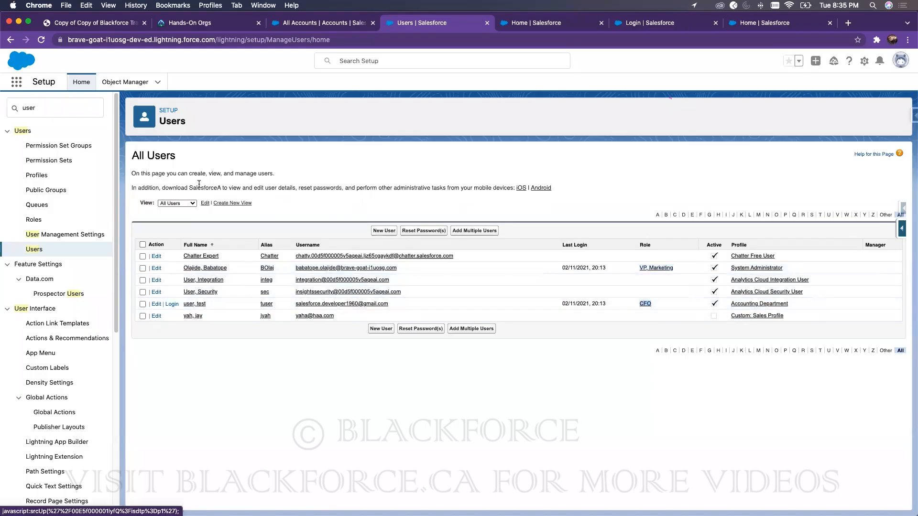
double_click(78, 99)
type("sh")
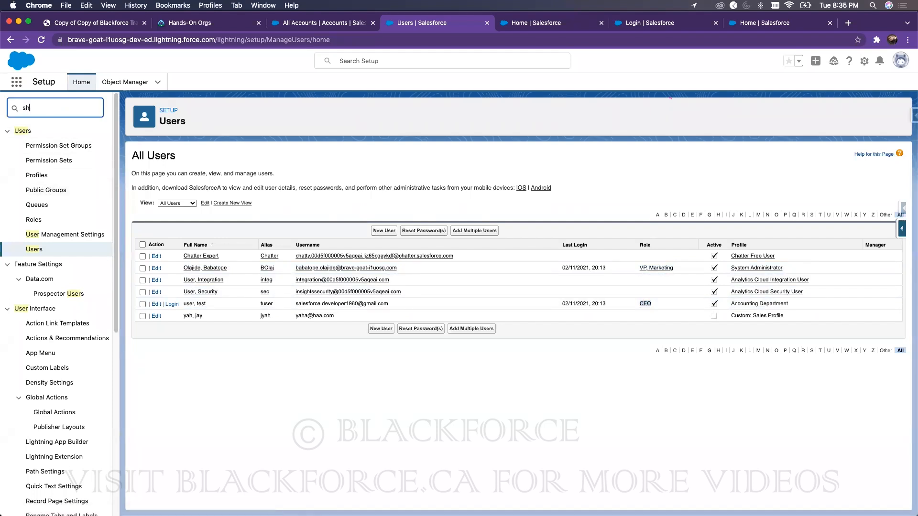
type("aring")
Step: Start a new Account sharing rule for records owned by Roles and Subordinates of SVP, Sales & Marketing
left_click(53, 146)
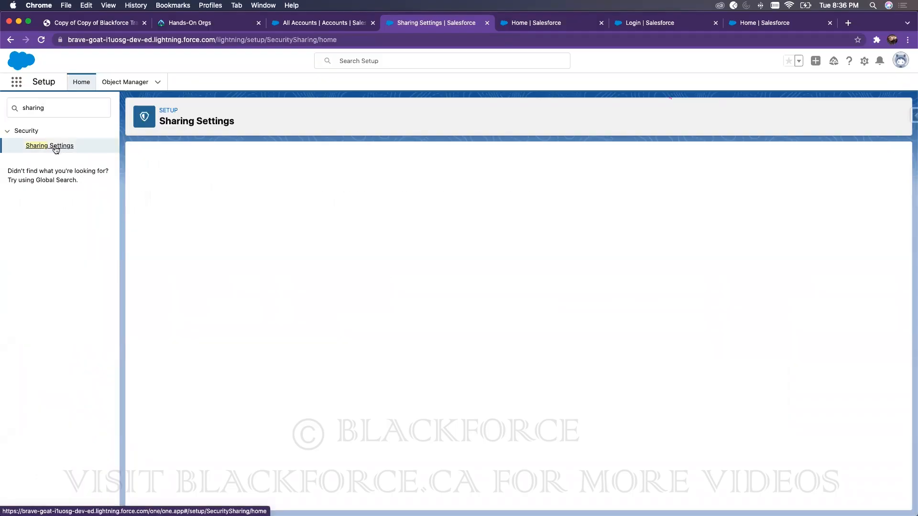
scroll(417, 361, "down", 7)
scroll(417, 360, "down", 10)
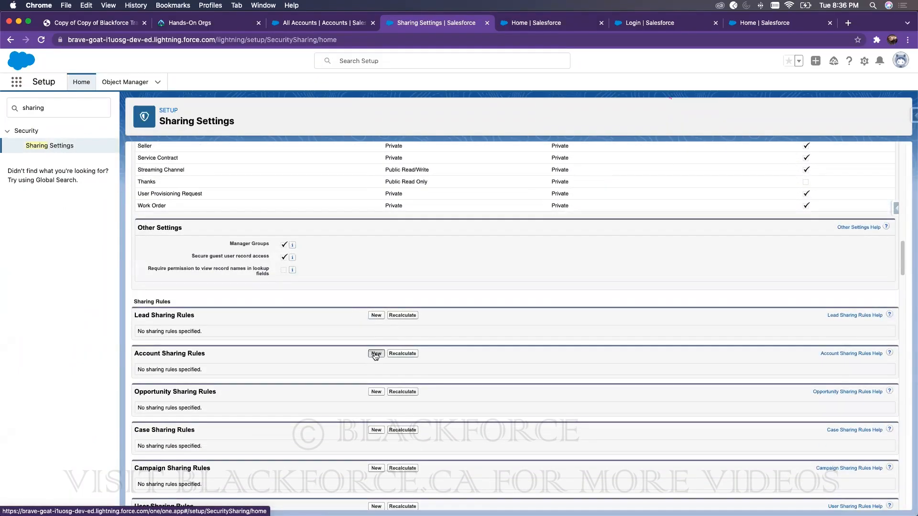
left_click(376, 354)
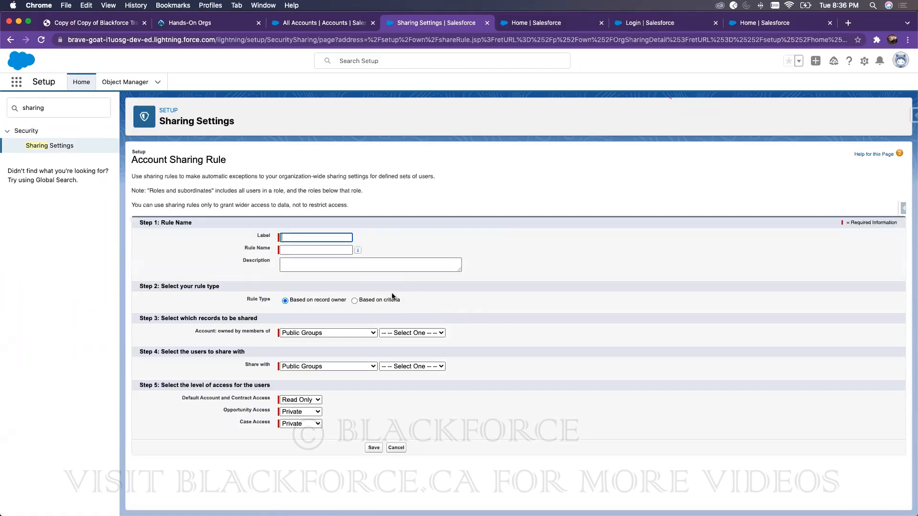
left_click(345, 334)
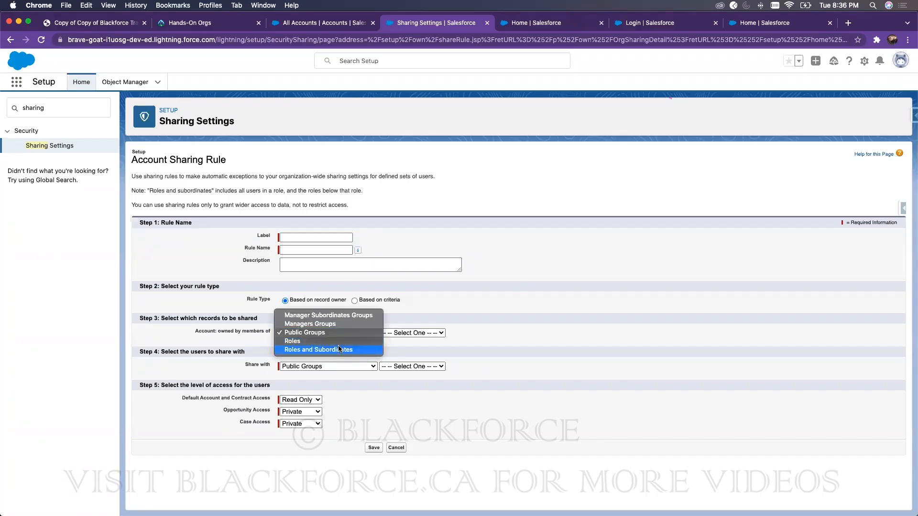
left_click(340, 350)
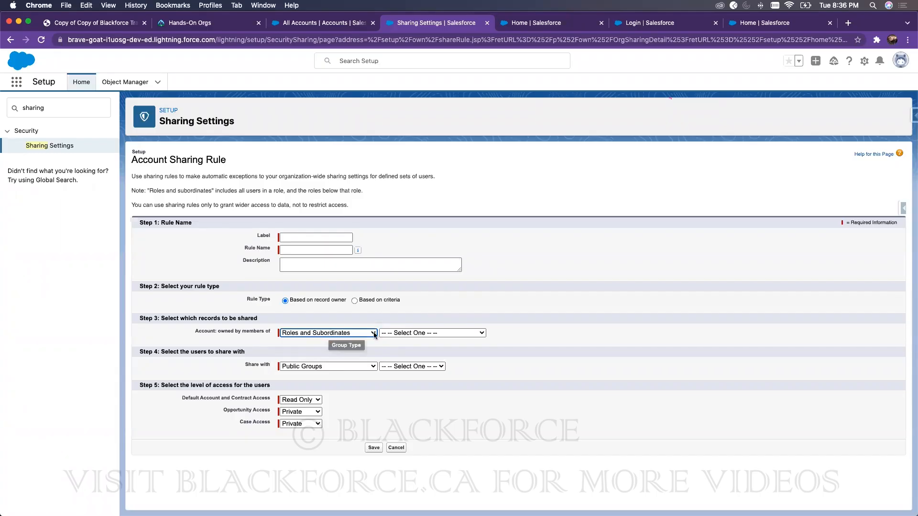
left_click(397, 334)
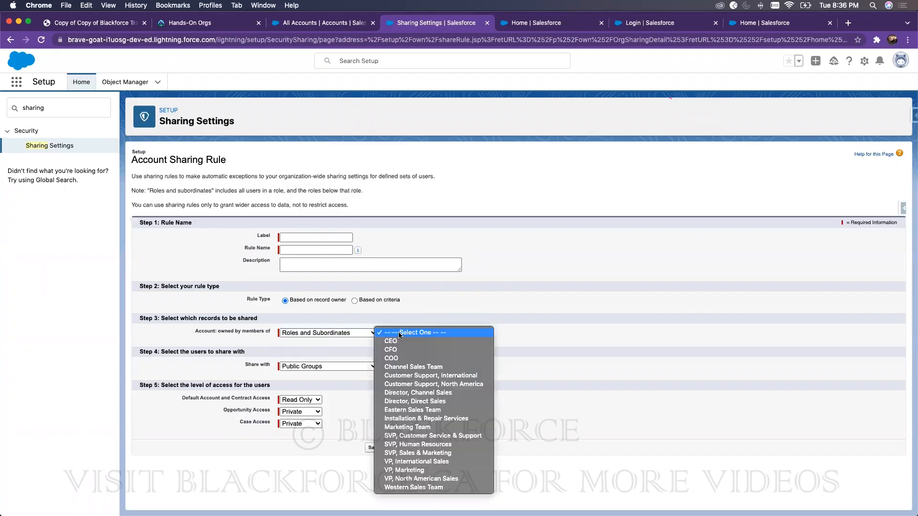
left_click(414, 454)
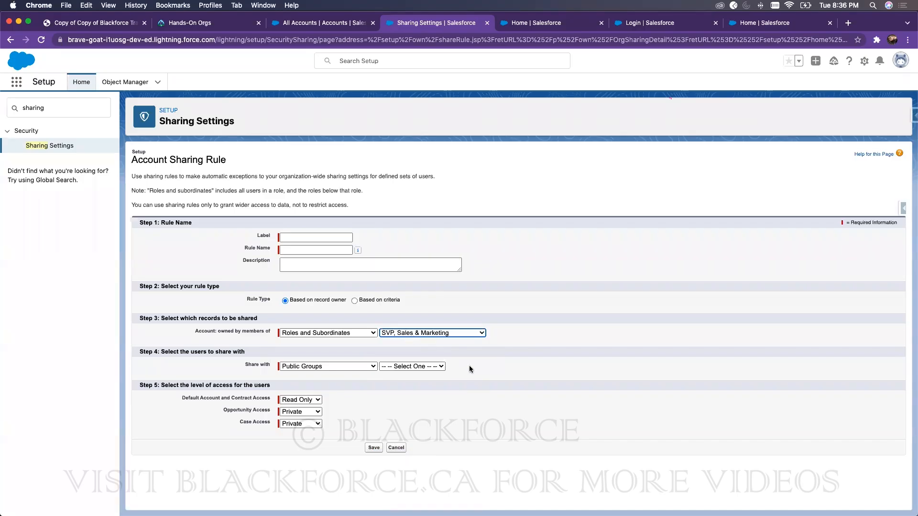
Step: Share those records with the CFO role
left_click(327, 366)
left_click(348, 376)
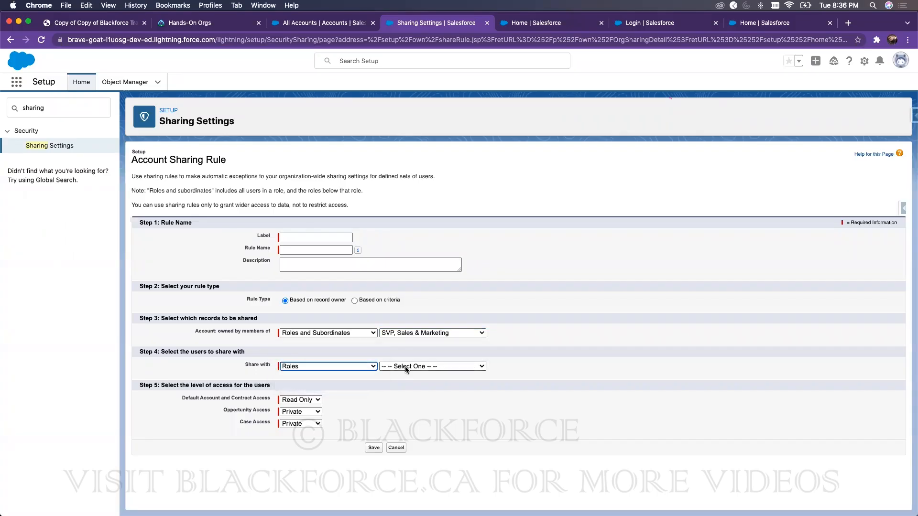
left_click(404, 366)
left_click(401, 383)
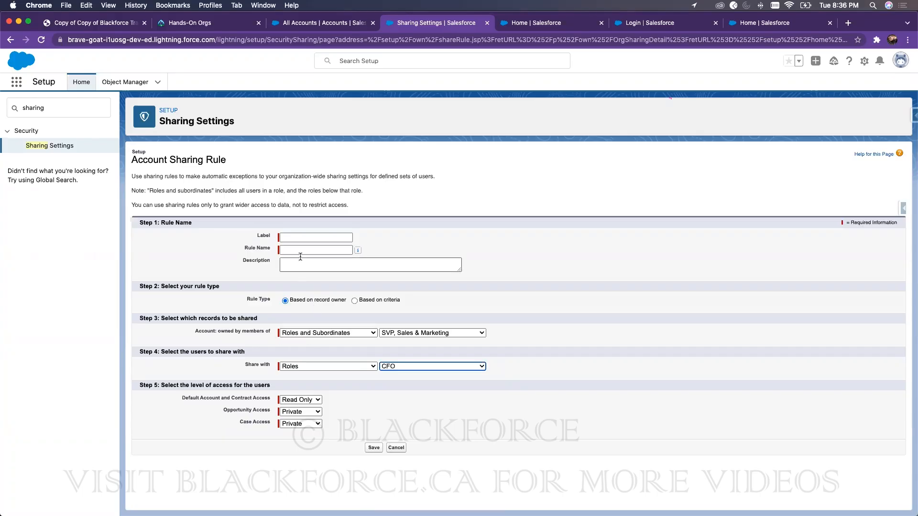
Step: Label the rule 'Share Records of CFO with SVP', auto-fill the Rule Name, and save
left_click(301, 238)
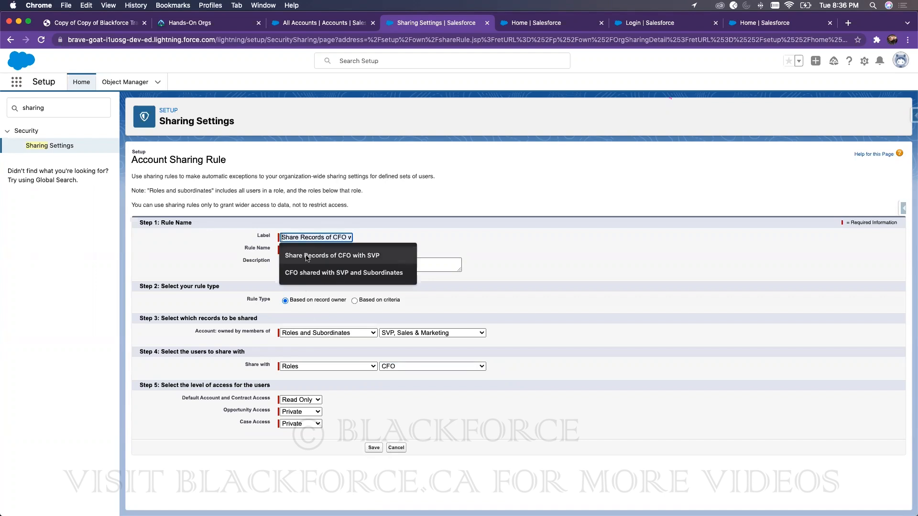
left_click(331, 255)
left_click(501, 285)
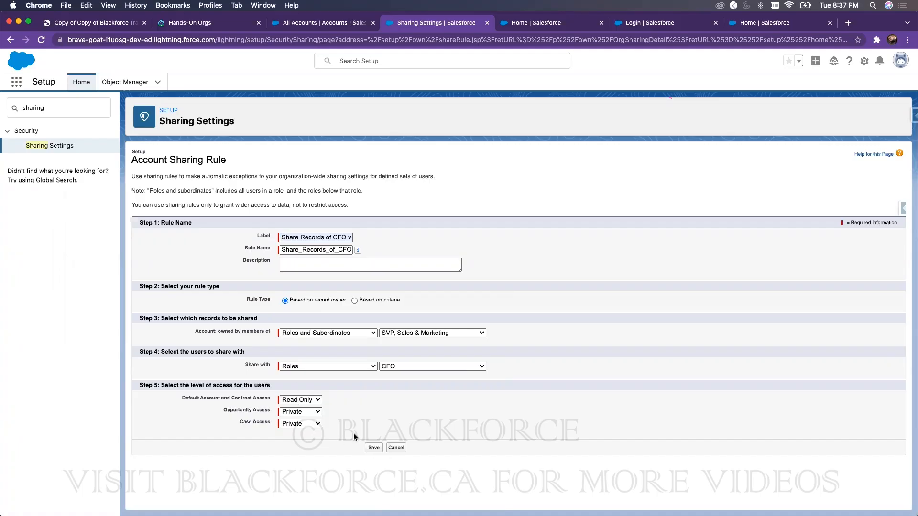
left_click(374, 448)
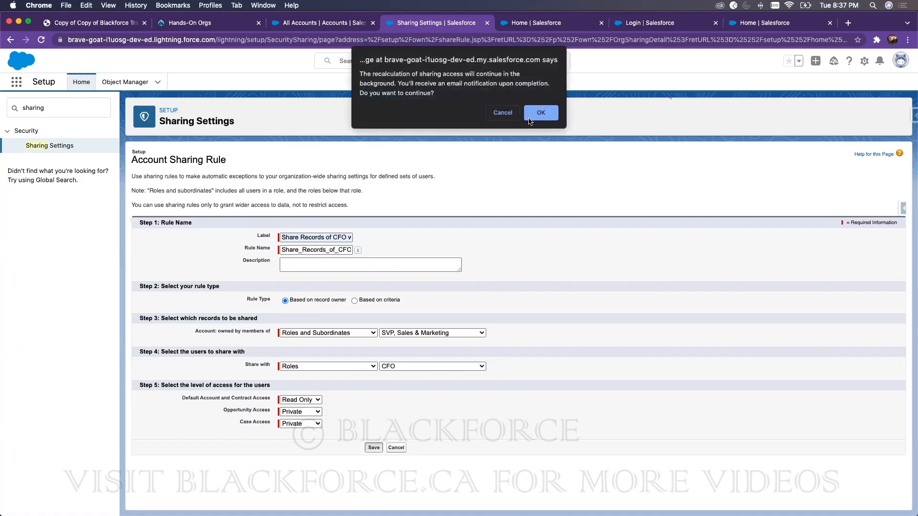
Step: Confirm saving the CFO sharing rule and reload All Accounts, which now lists 16 accounts
left_click(541, 113)
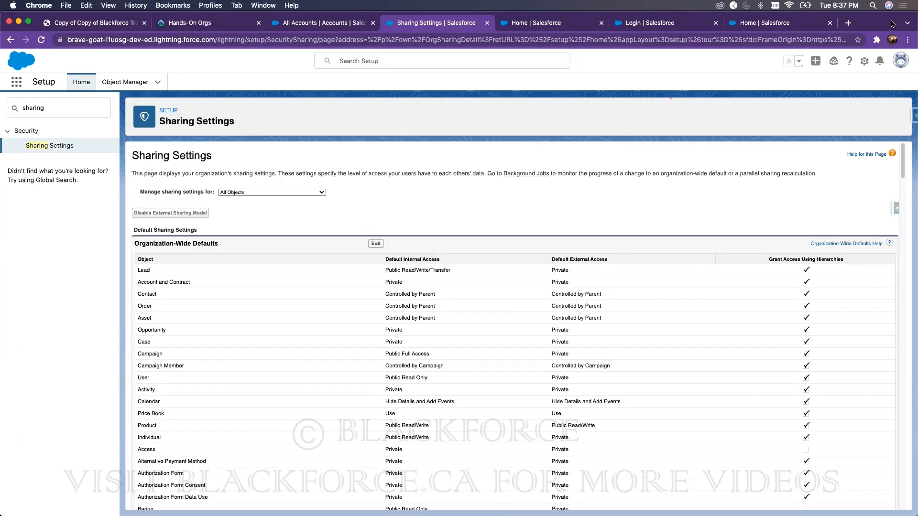
left_click_drag(893, 24, 793, 23)
left_click(834, 23)
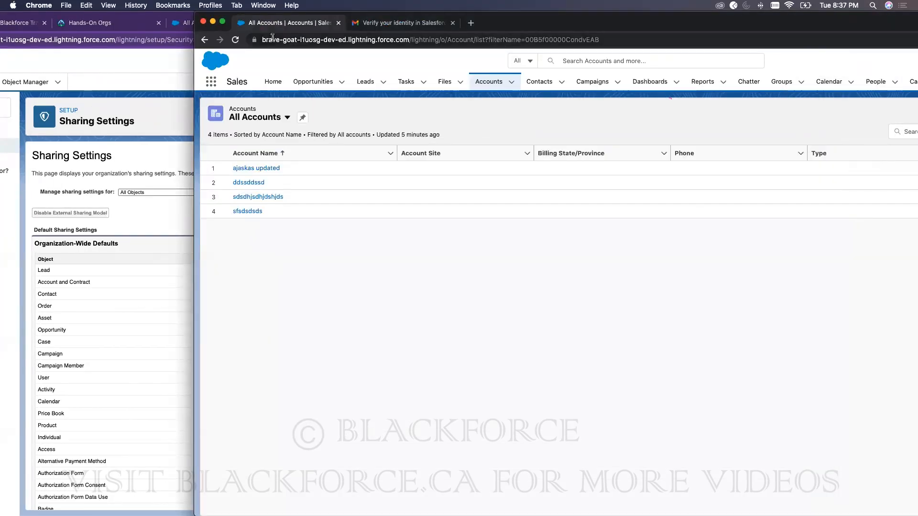
left_click(236, 39)
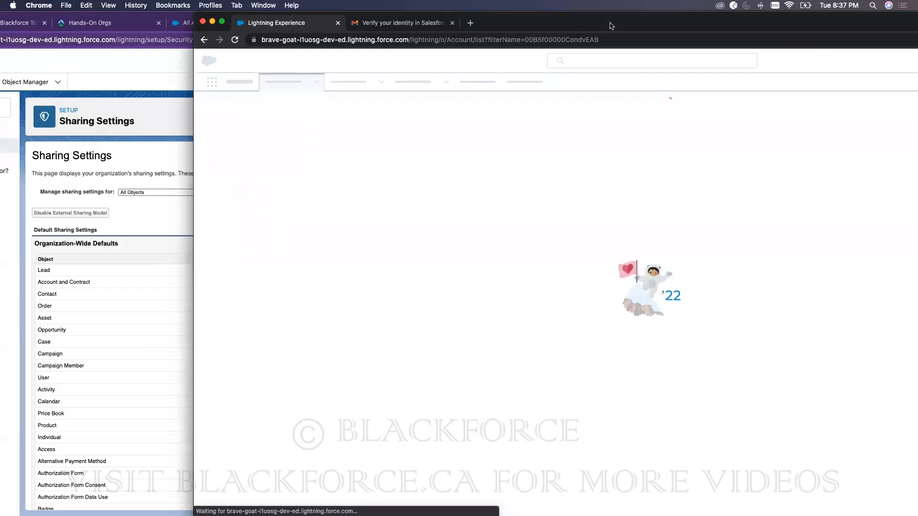
double_click(612, 23)
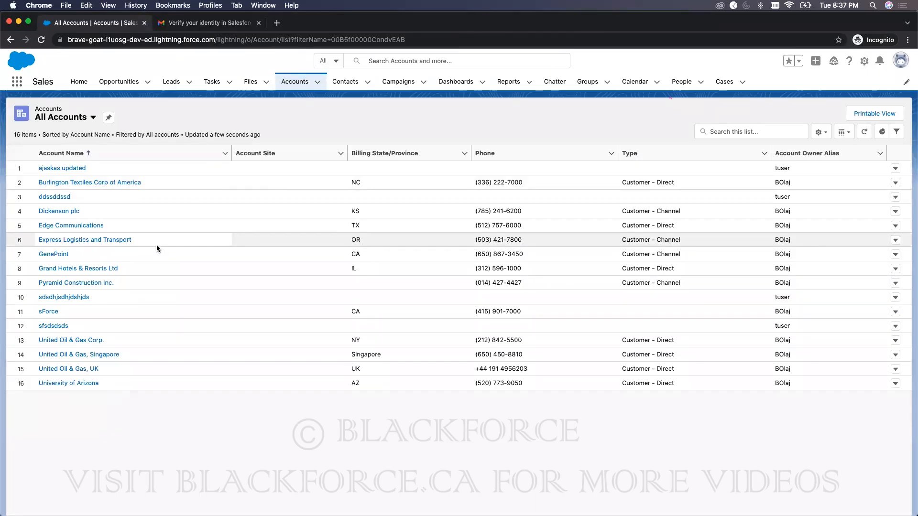
double_click(316, 19)
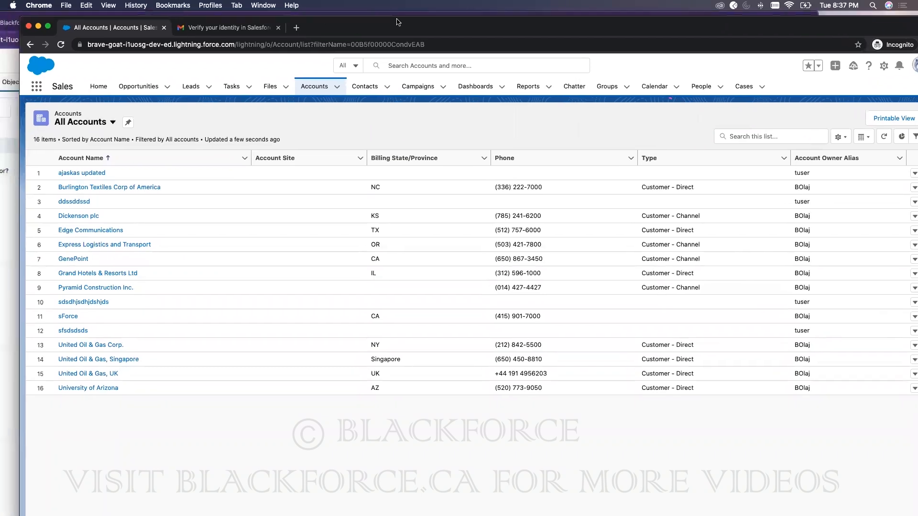
Step: Delete the CFO Account sharing rule in Sharing Settings, confirm recalculation, and return to the slides
left_click(76, 66)
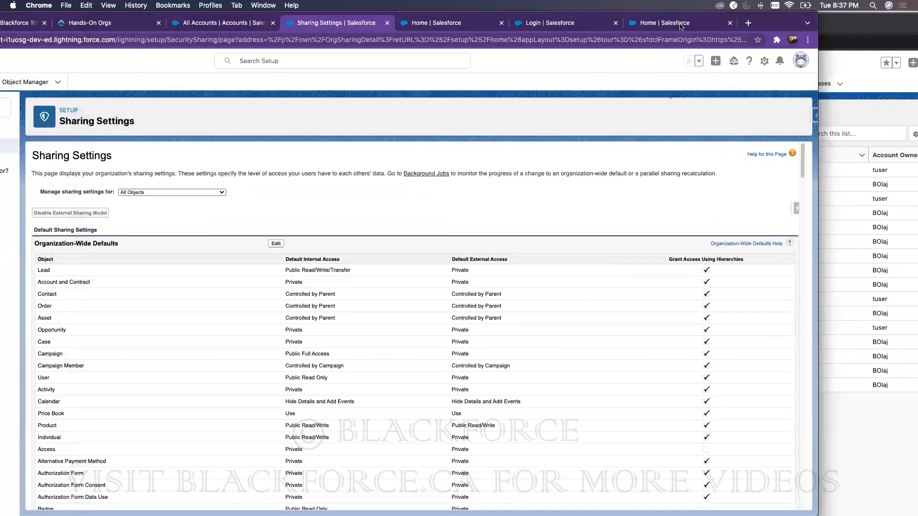
double_click(773, 16)
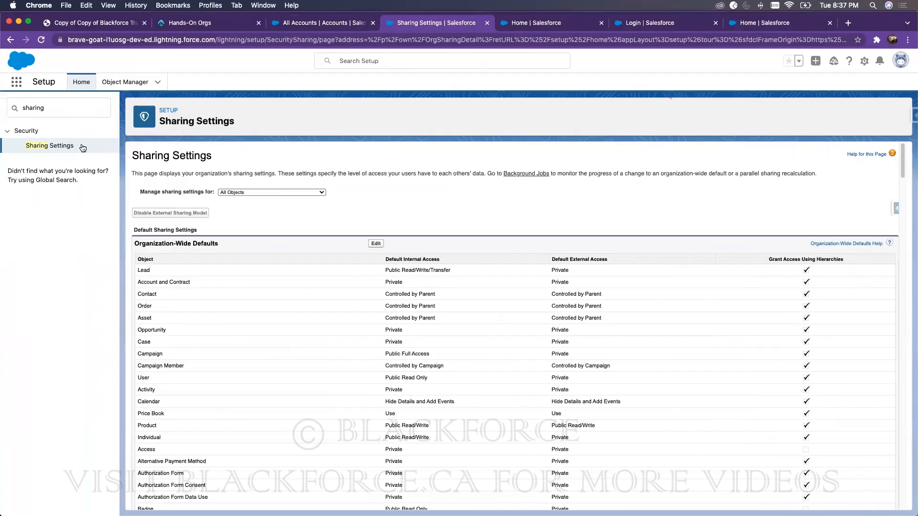
left_click(50, 145)
scroll(343, 367, "down", 15)
scroll(339, 353, "up", 5)
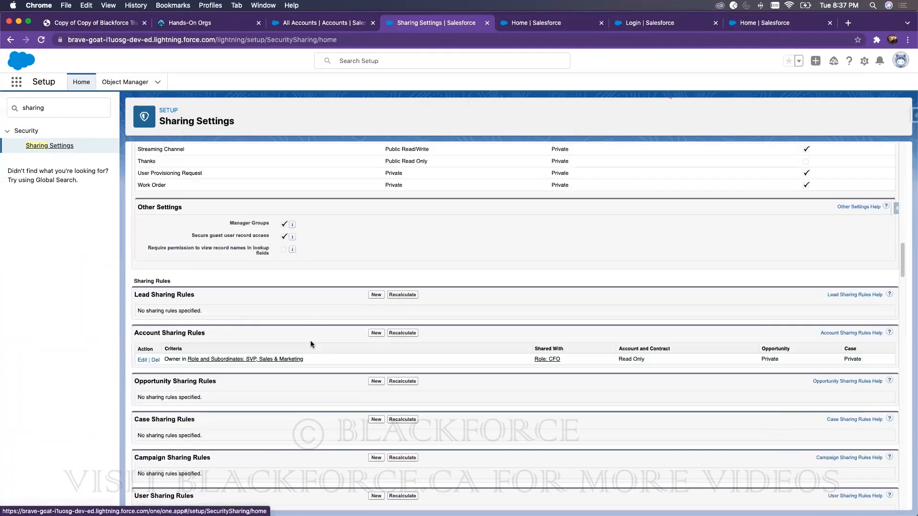
left_click(155, 360)
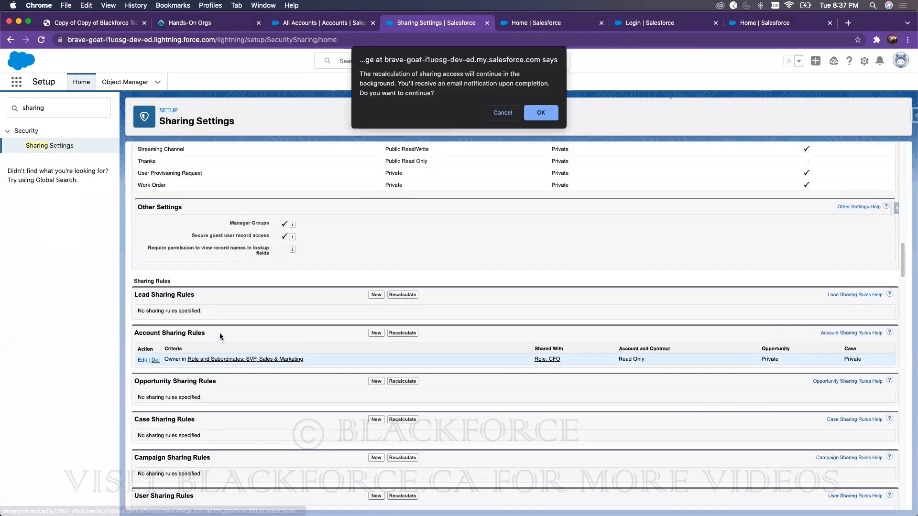
left_click(541, 112)
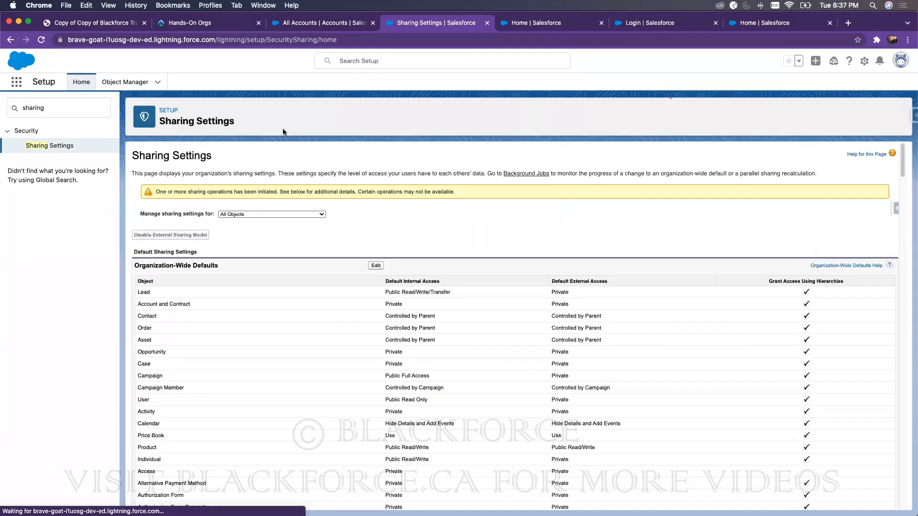
left_click(106, 24)
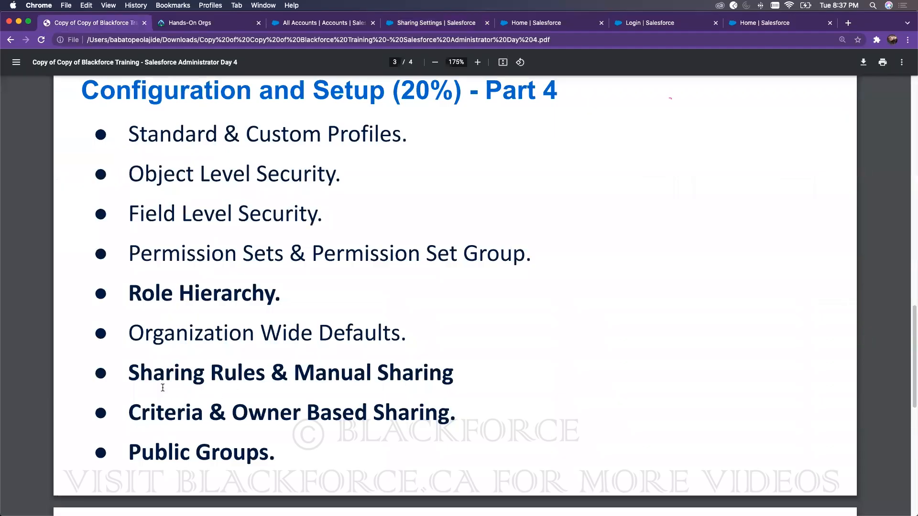
Step: Highlight 'Sharing Rules', 'Owner Based Sharing' and 'Criteria' on the training slide
left_click_drag(130, 375, 264, 375)
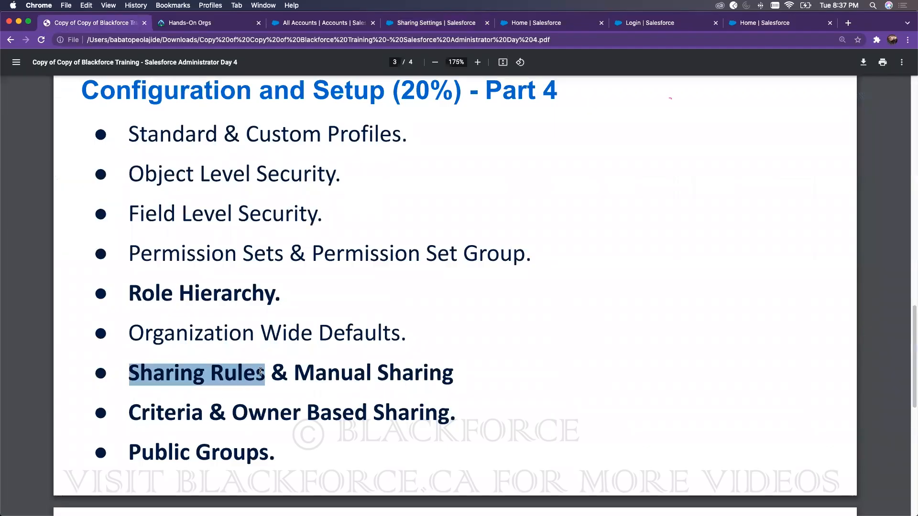
left_click_drag(234, 414, 355, 417)
left_click_drag(129, 374, 265, 377)
left_click_drag(226, 414, 375, 414)
left_click_drag(130, 374, 287, 378)
left_click_drag(130, 412, 225, 391)
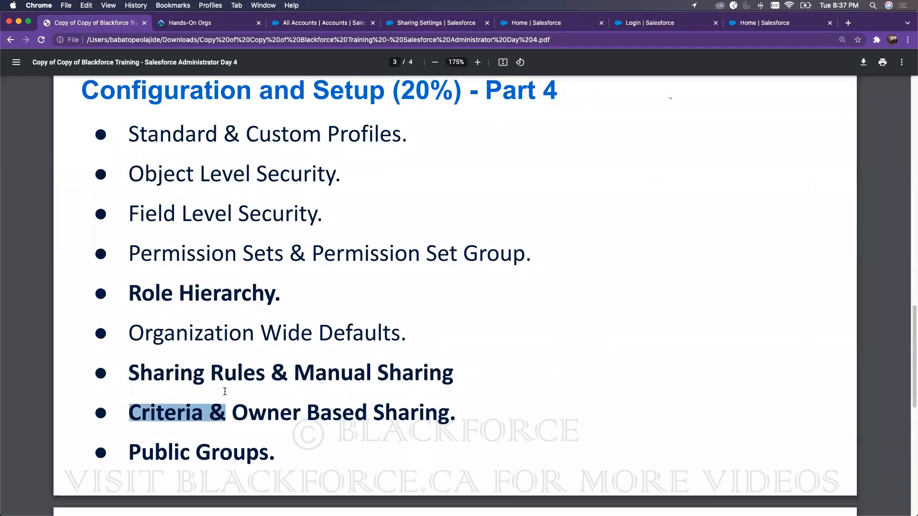
Step: Find Sharing Settings via Quick Find 'sharing', review the empty Account rules, then view All Accounts
left_click(598, 21)
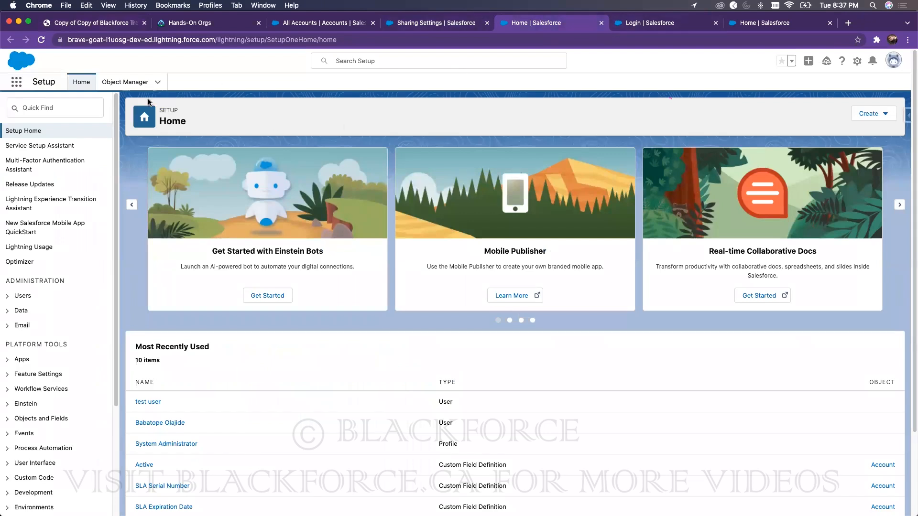
left_click(61, 105)
type("s")
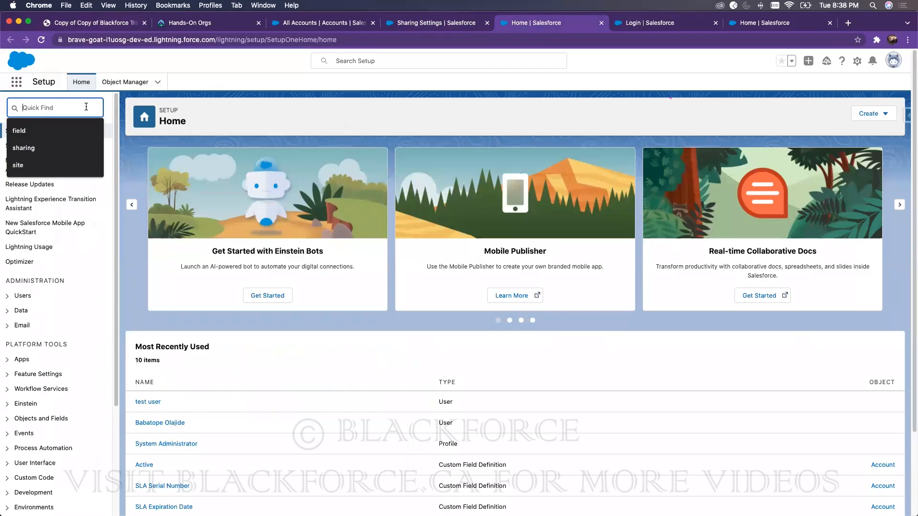
type("haring")
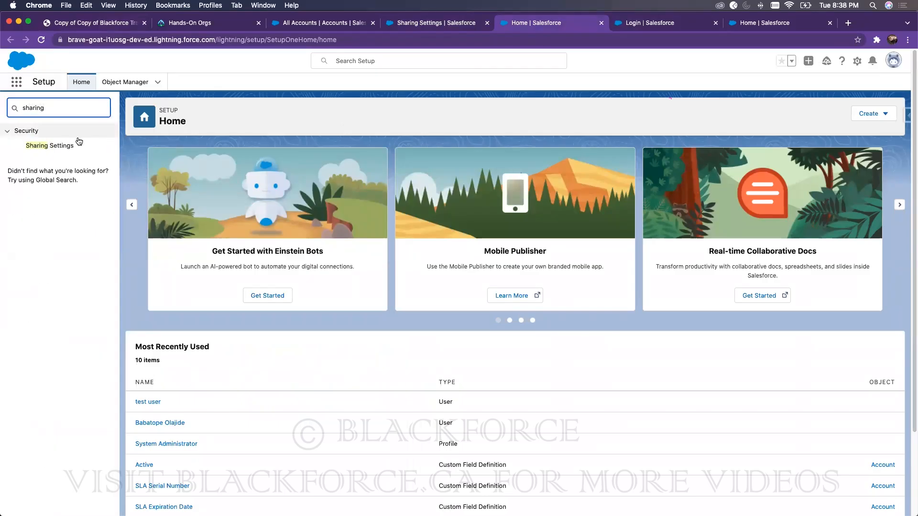
left_click(67, 147)
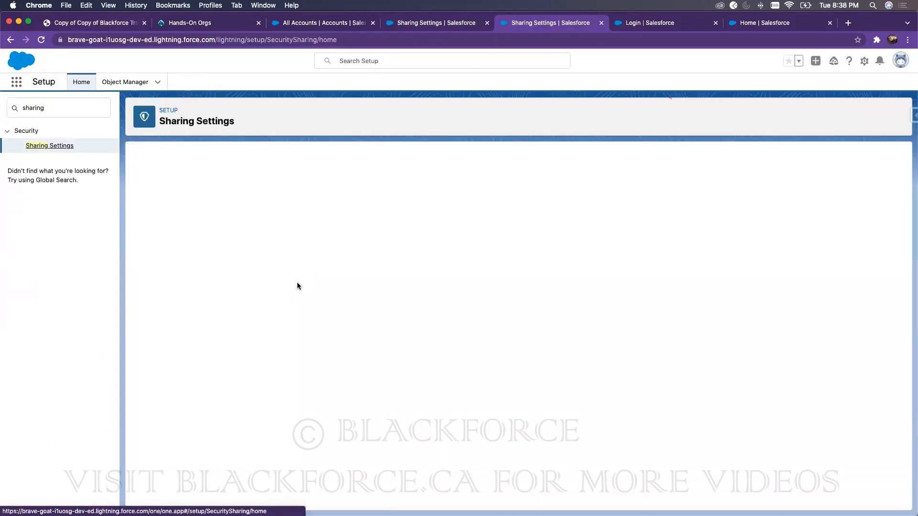
scroll(386, 378, "down", 20)
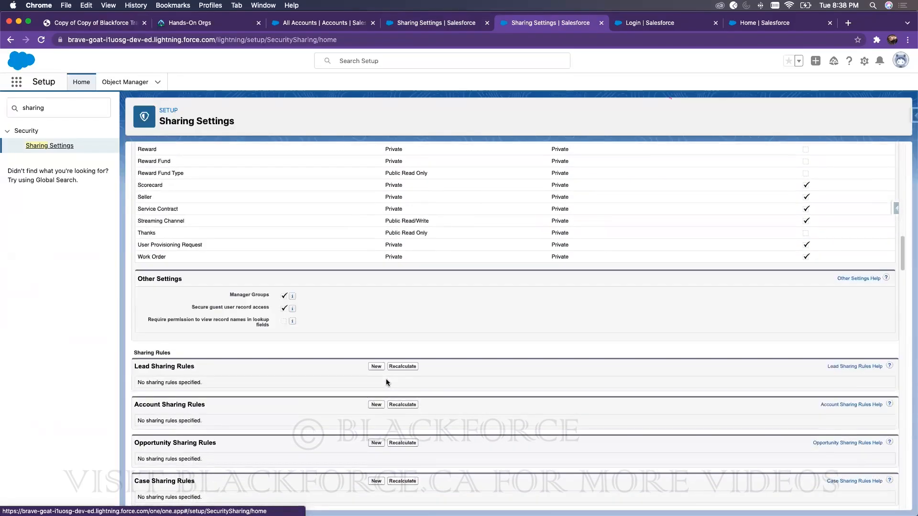
scroll(350, 351, "up", 2)
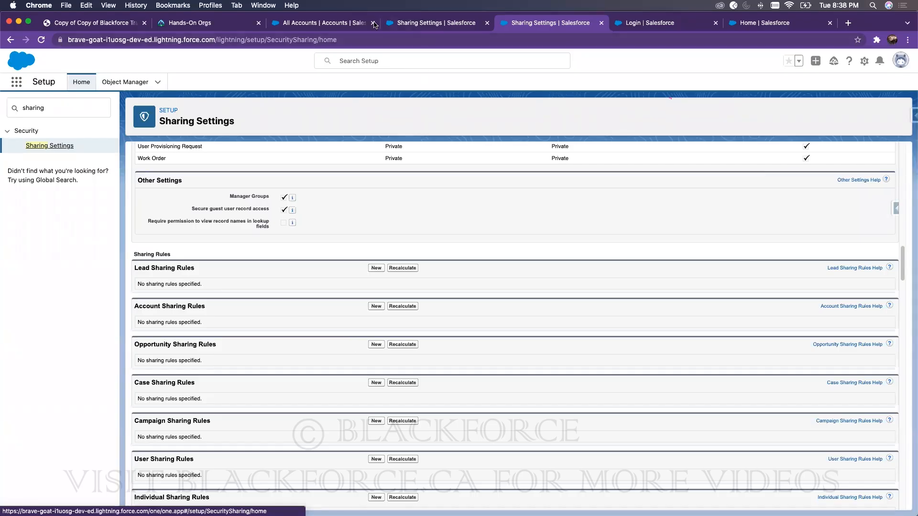
left_click(323, 23)
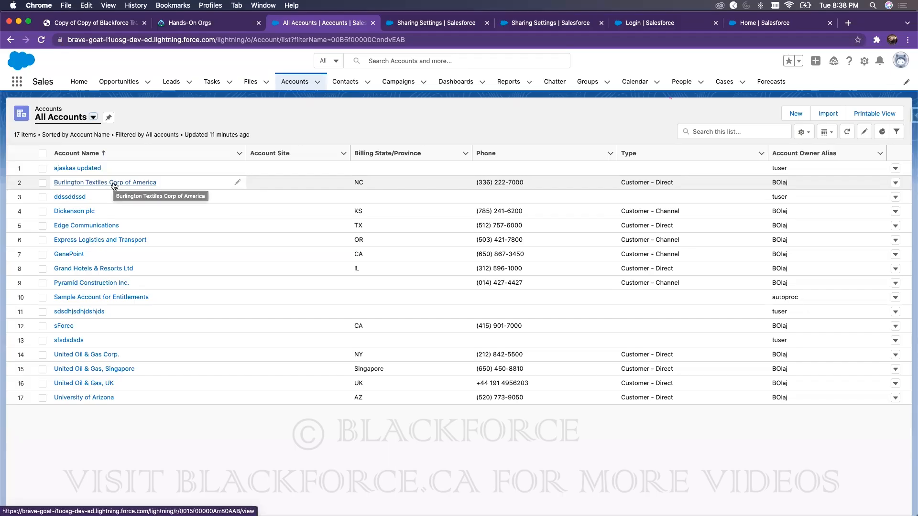
Step: Open Burlington Textiles Corp of America and select its Account Name value for copying
left_click(93, 184)
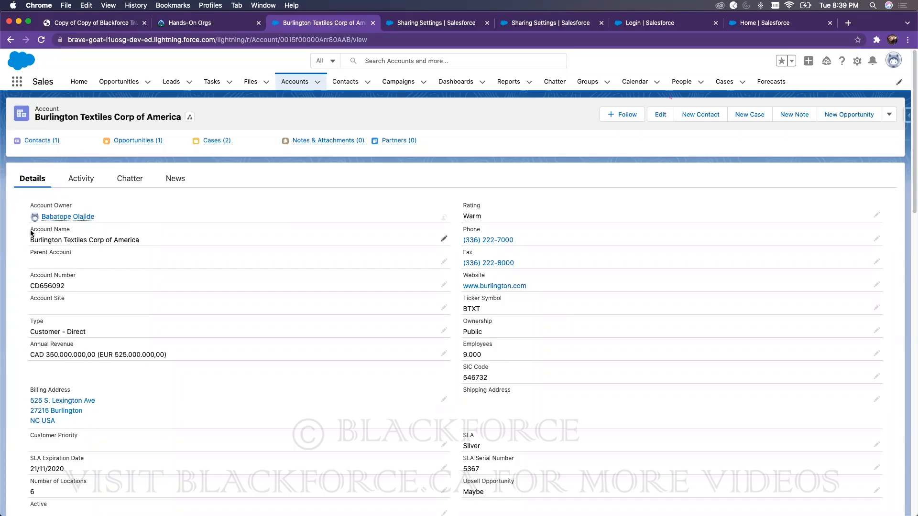
double_click(61, 240)
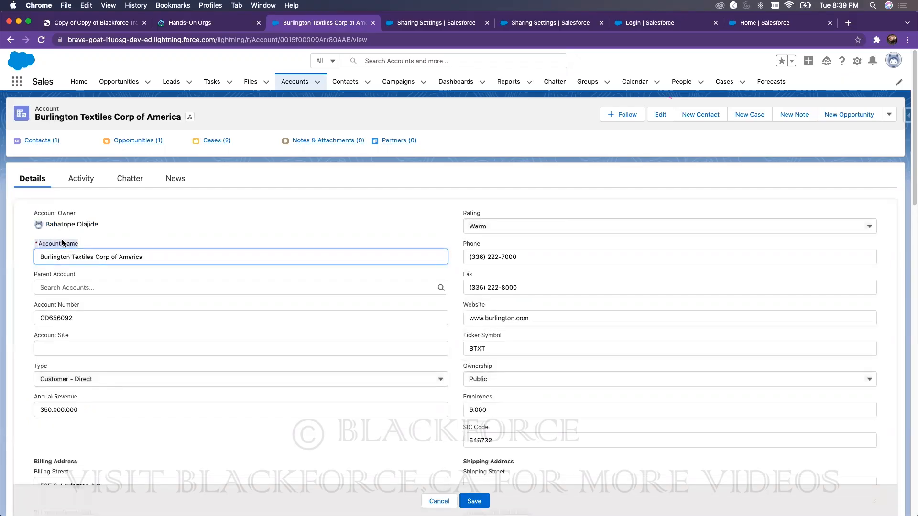
triple_click(112, 258)
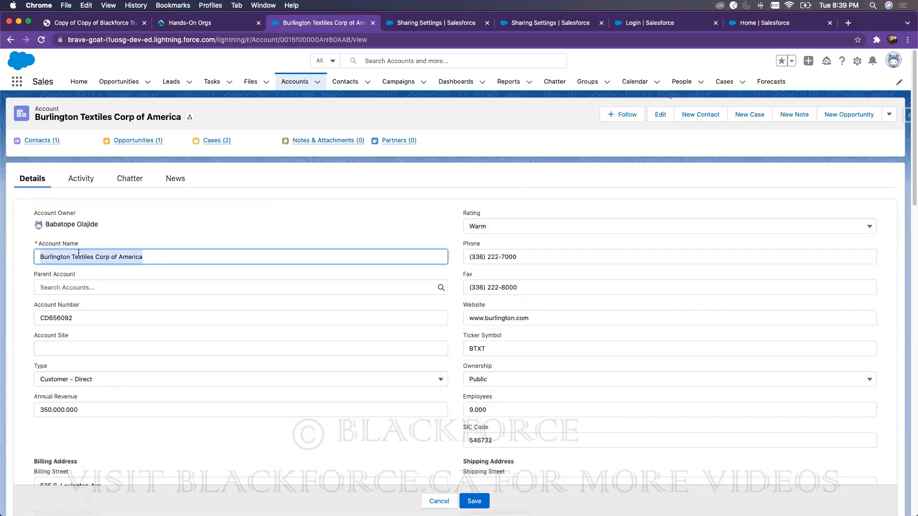
Step: Reload Sharing Settings and start a new Account sharing rule
left_click(470, 20)
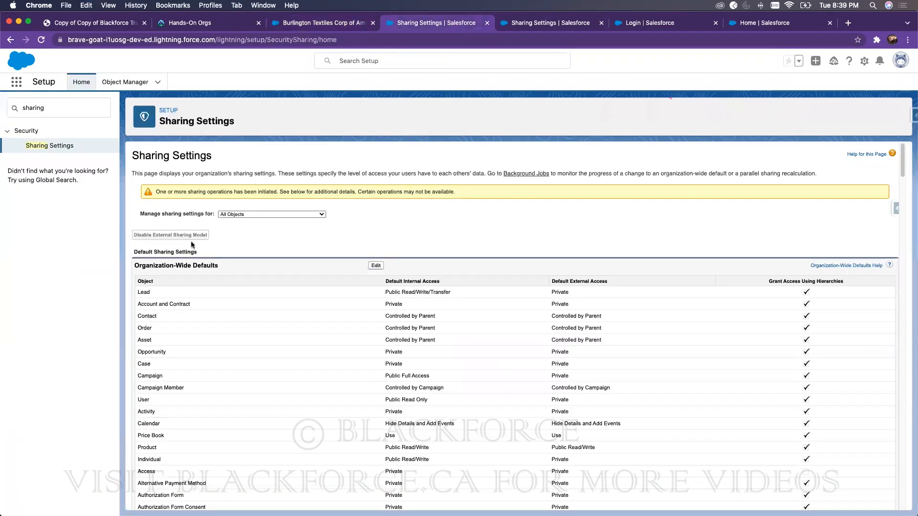
scroll(311, 286, "down", 15)
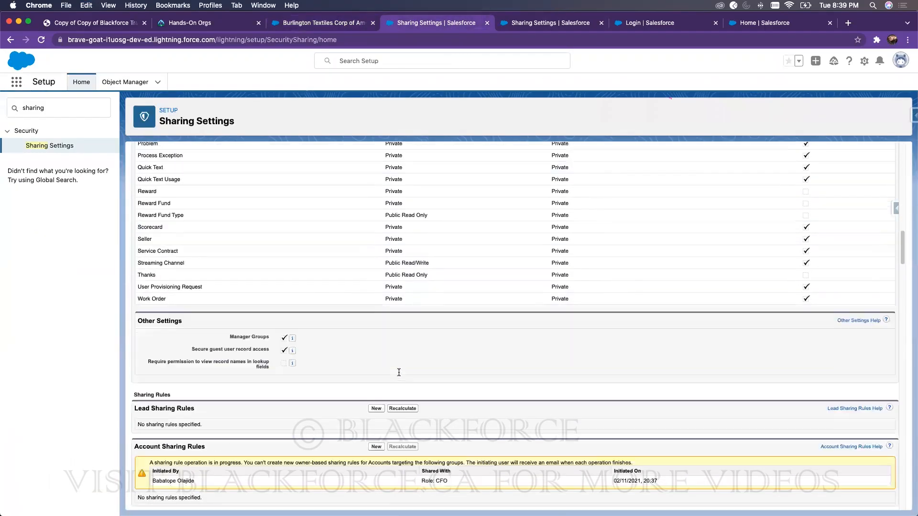
left_click(41, 40)
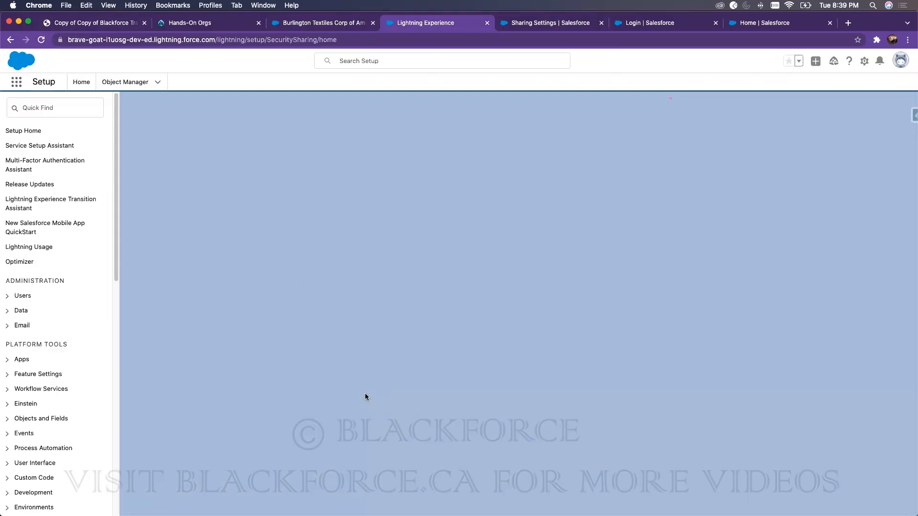
scroll(343, 349, "down", 15)
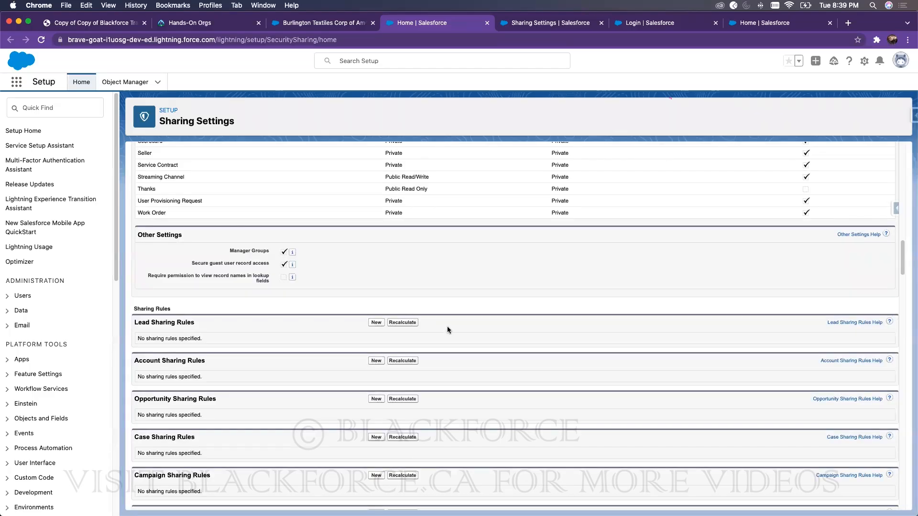
left_click(376, 360)
Step: Label the rule 'Shared based on Name', set description 'Burlington', and make it criteria-based
left_click(316, 236)
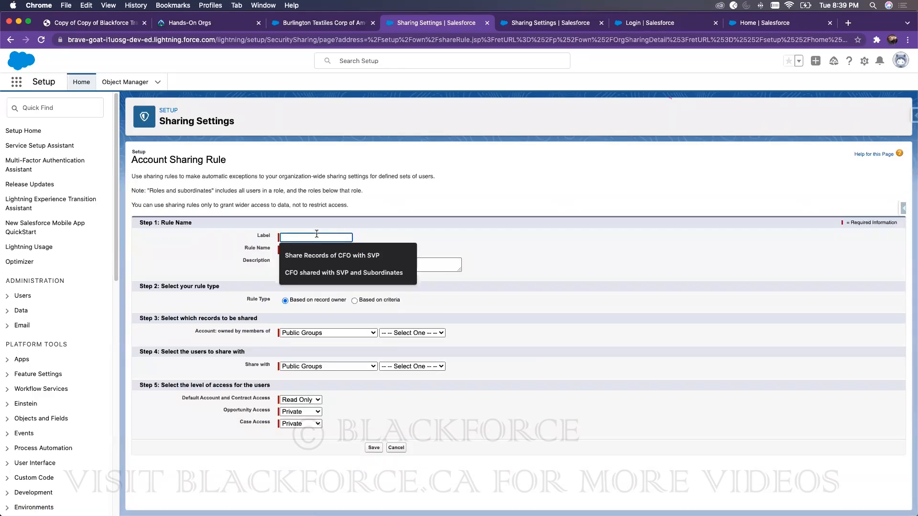
type("Shared based on Name")
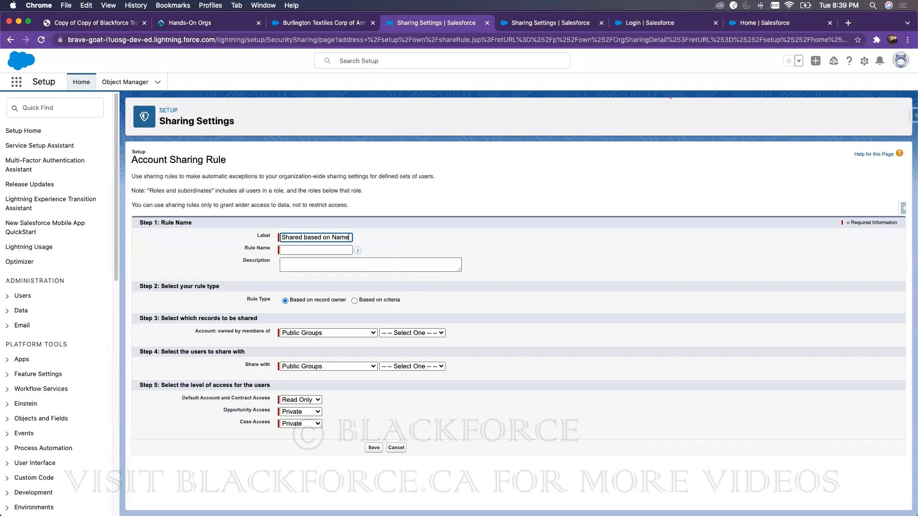
left_click(449, 240)
left_click(356, 268)
type("Burlington Textiles Corp of America")
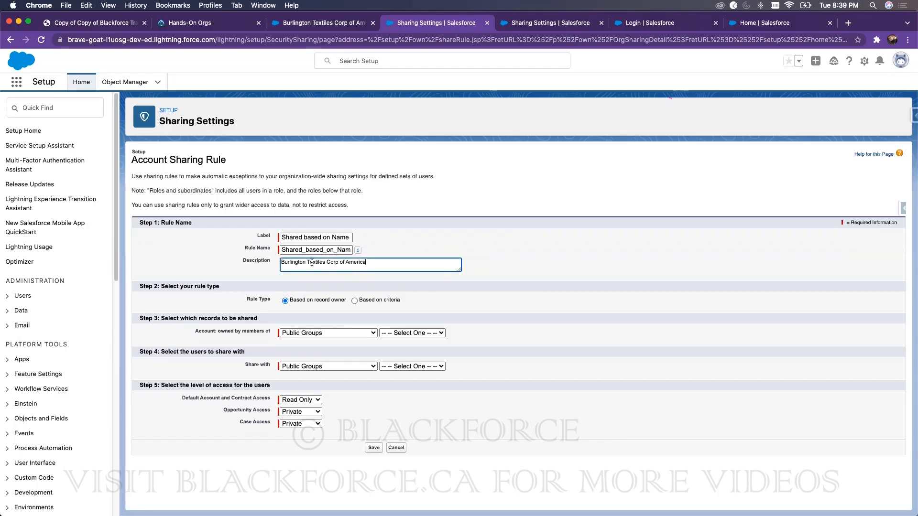
left_click_drag(307, 262, 566, 266)
key("BackSpace")
left_click(355, 301)
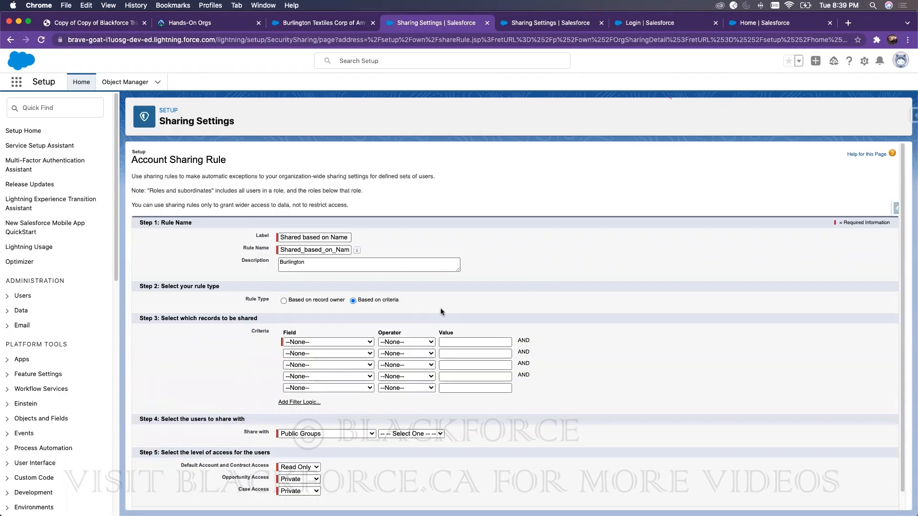
Step: Set the first criterion to Account Name equals the pasted Burlington Textiles Corp of America name
left_click(322, 342)
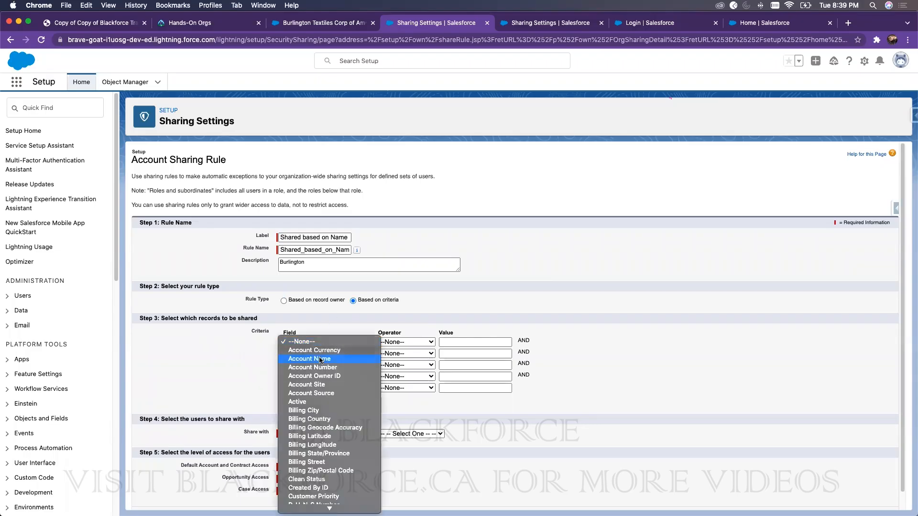
left_click(320, 359)
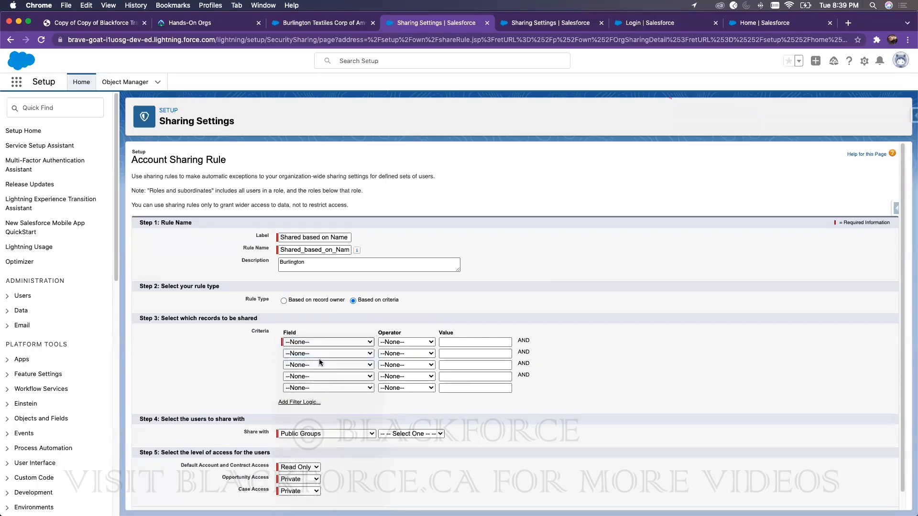
left_click(398, 342)
left_click(397, 349)
left_click(477, 342)
type("Burlington Textiles Corp of America")
left_click_drag(463, 342, 422, 343)
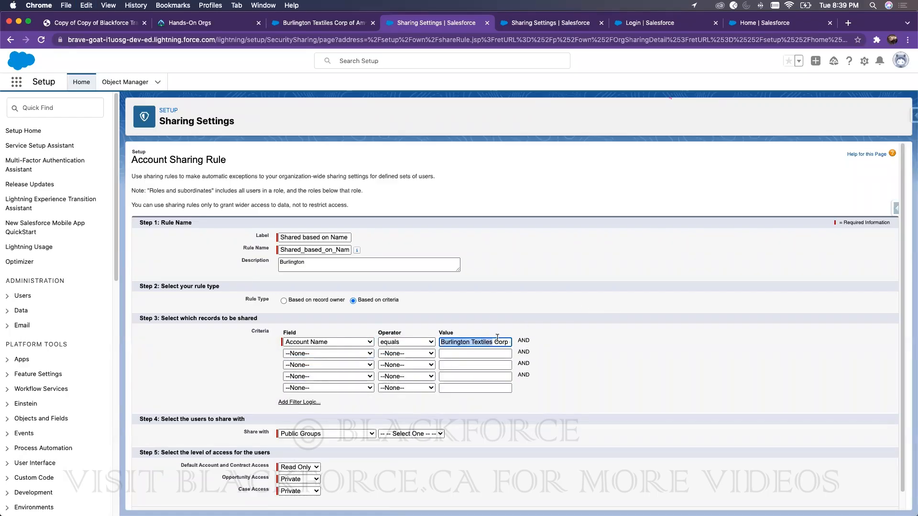
left_click(352, 26)
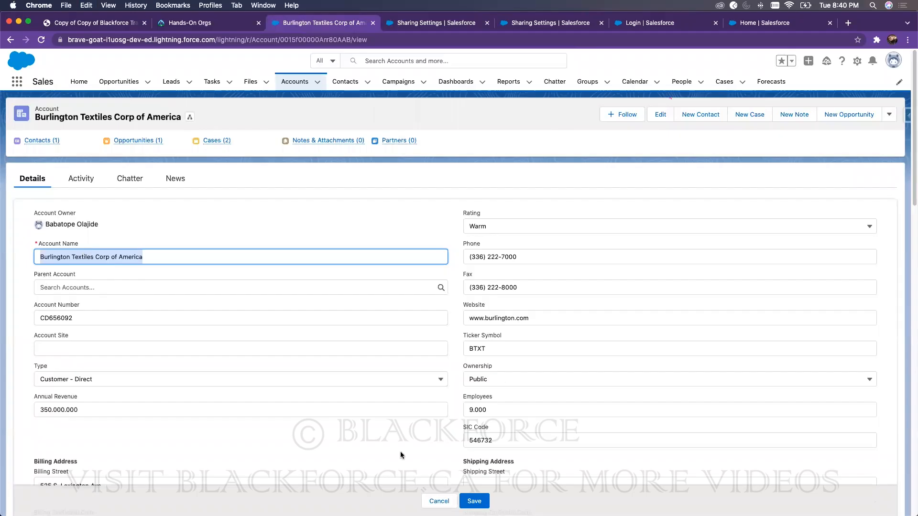
left_click(439, 25)
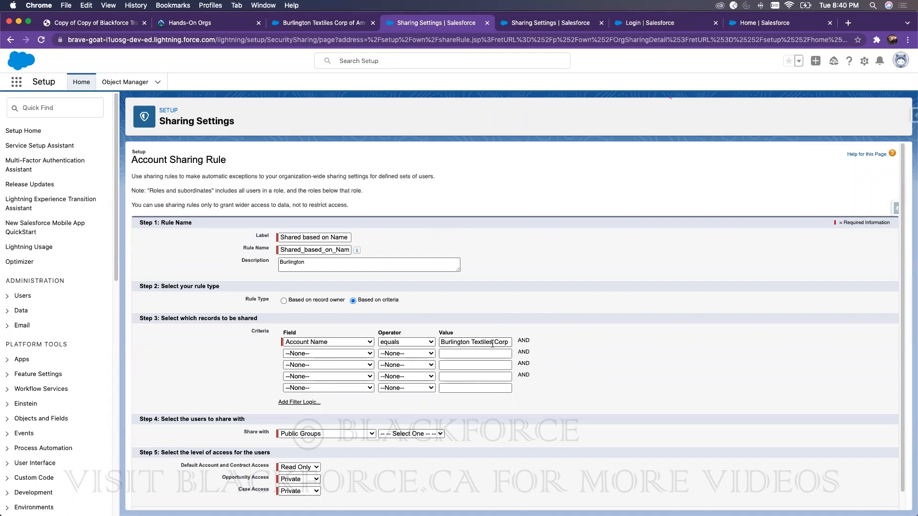
left_click(307, 434)
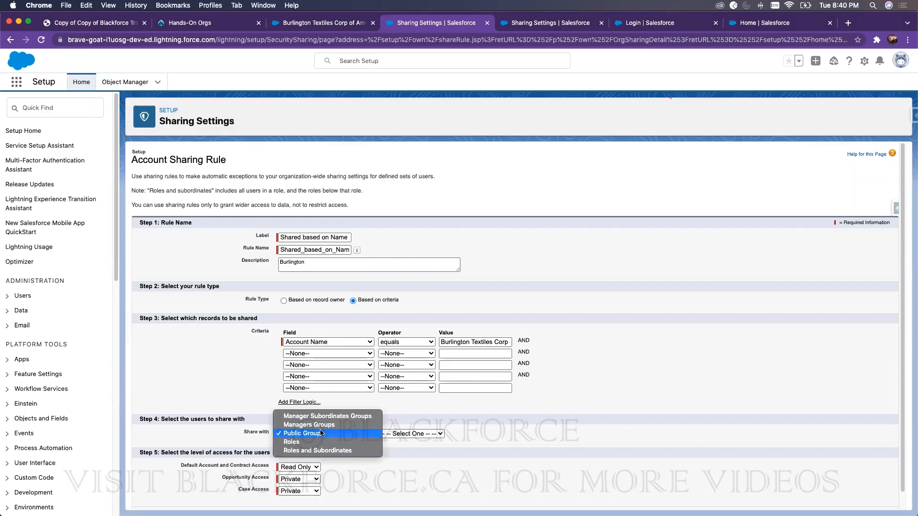
Step: Share the matching accounts with the CFO role
key("Return")
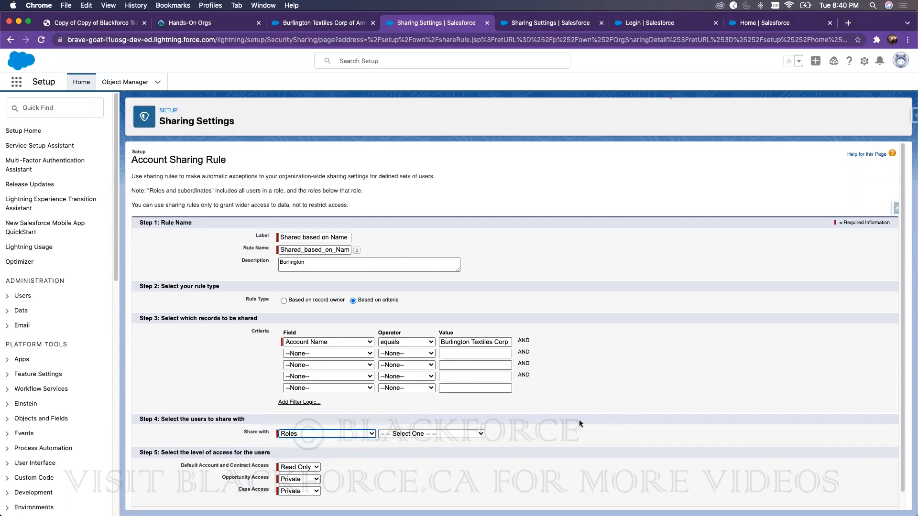
left_click(443, 433)
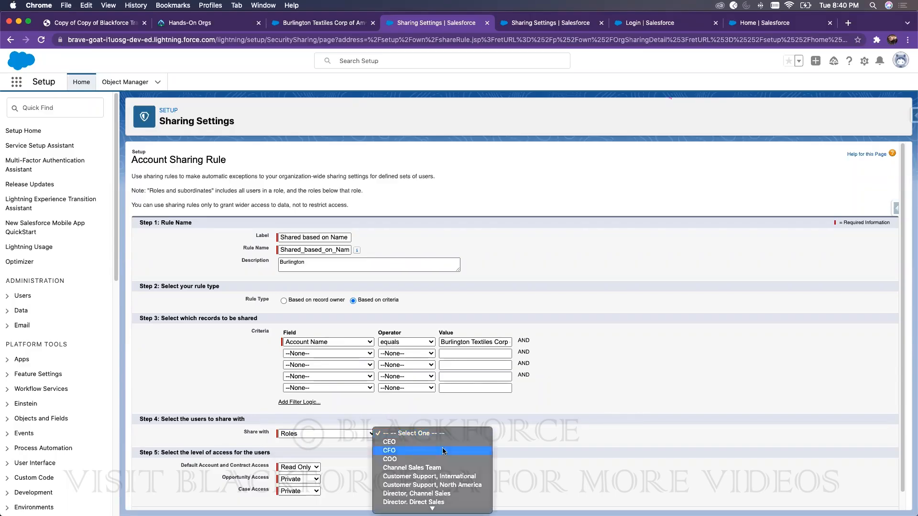
left_click(442, 451)
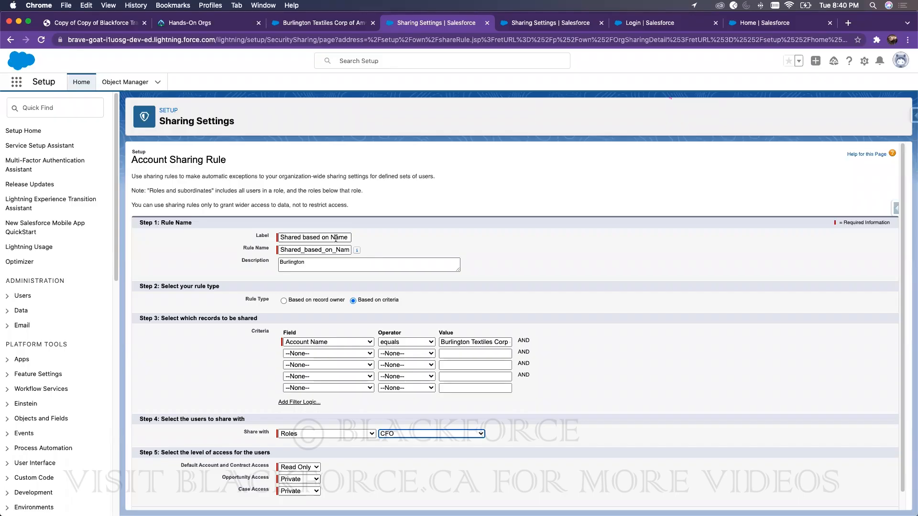
Step: Keep the rule type criteria-based, save the rule, and confirm the sharing recalculation
left_click_drag(247, 300, 309, 301)
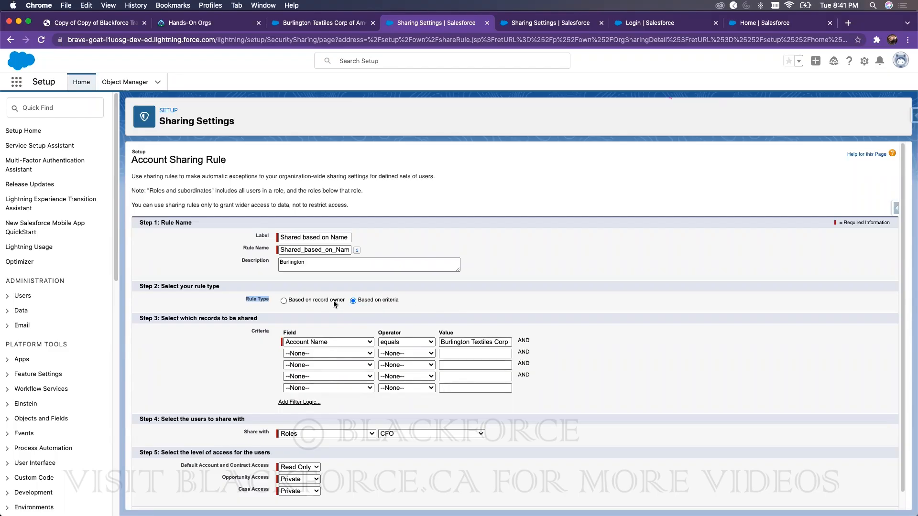
left_click(304, 300)
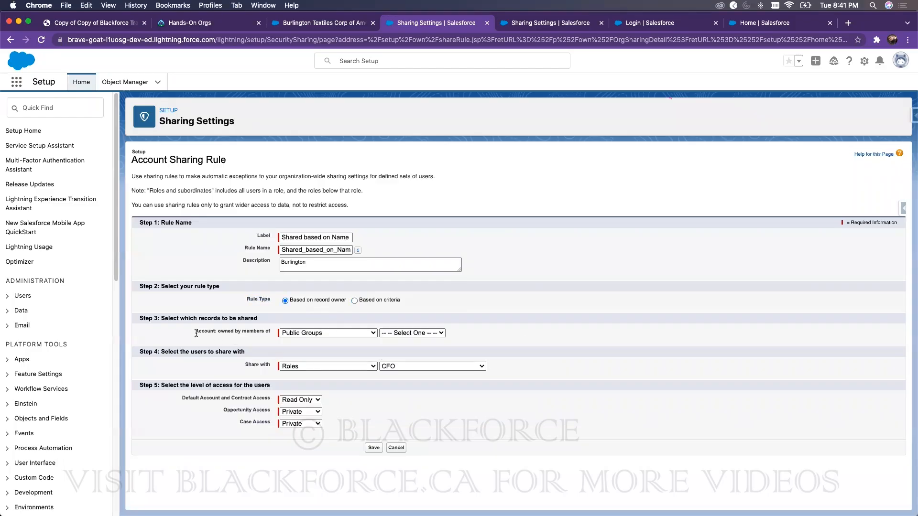
left_click(313, 333)
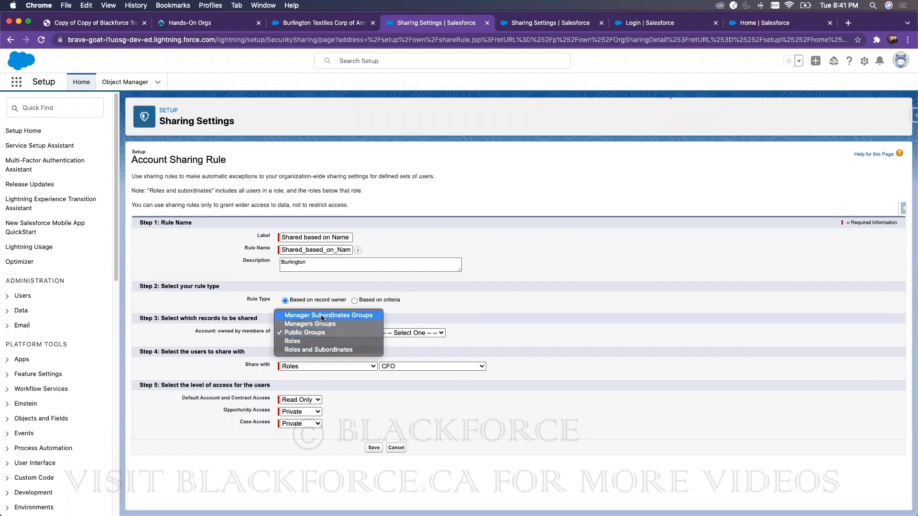
left_click(355, 299)
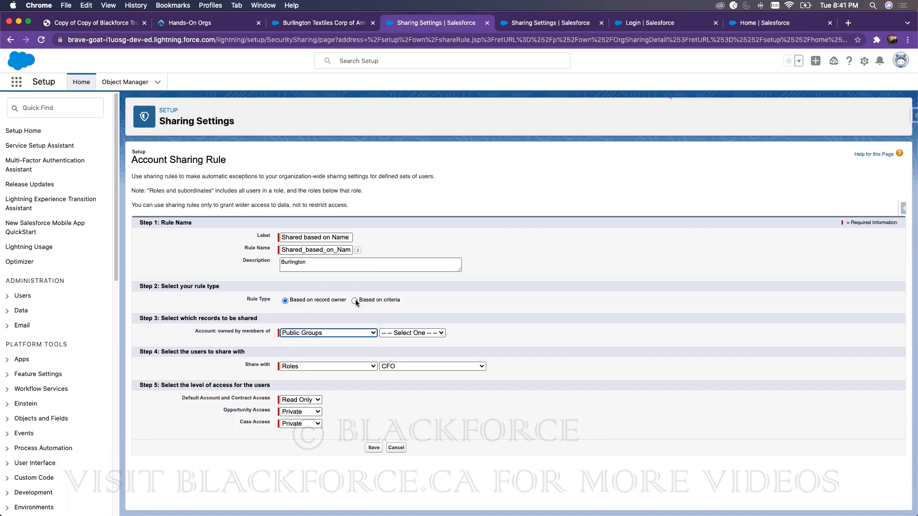
left_click(355, 300)
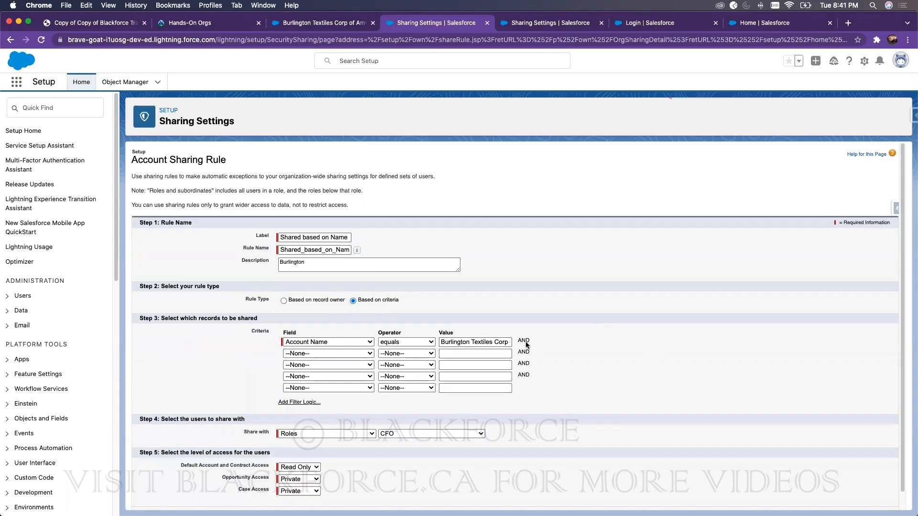
scroll(344, 502, "down", 1)
left_click(371, 497)
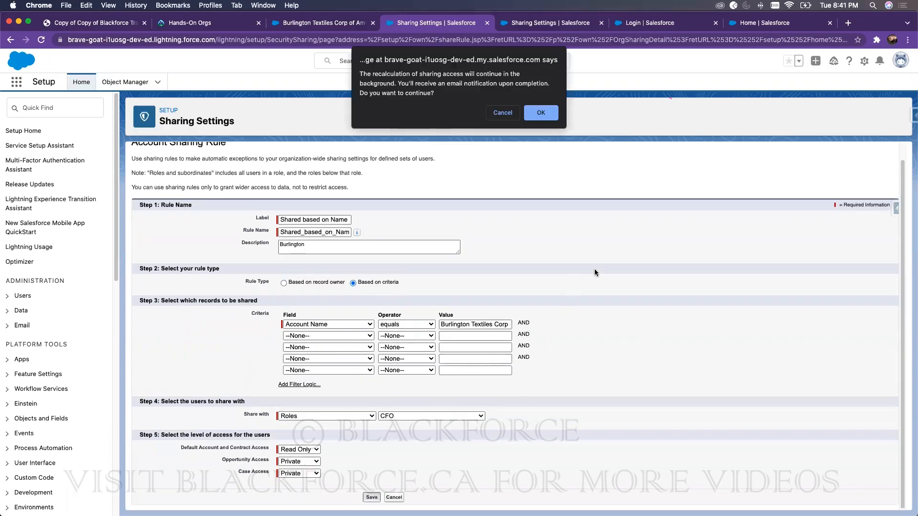
left_click(541, 113)
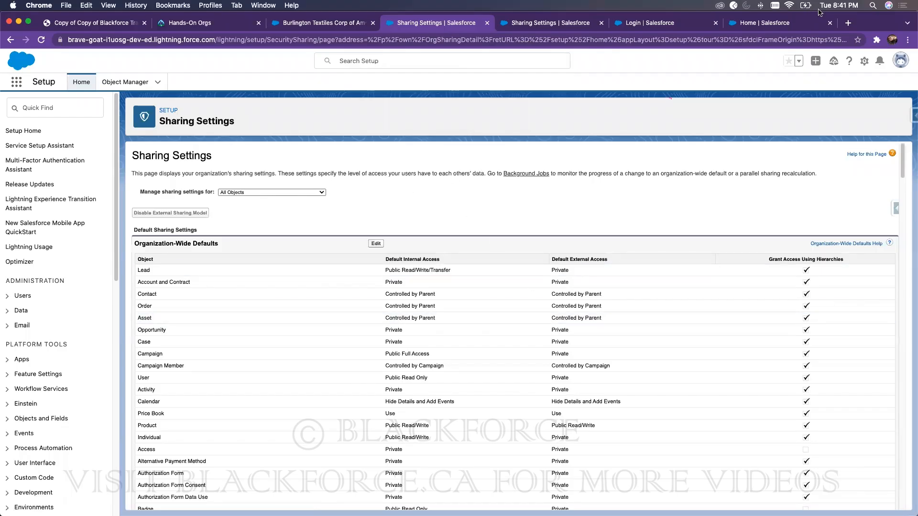
left_click_drag(879, 21, 763, 21)
left_click(852, 22)
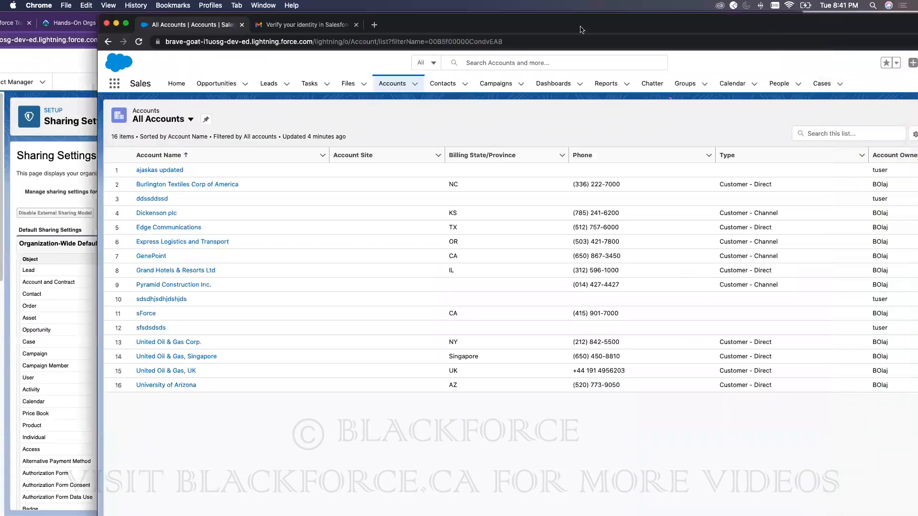
left_click(139, 41)
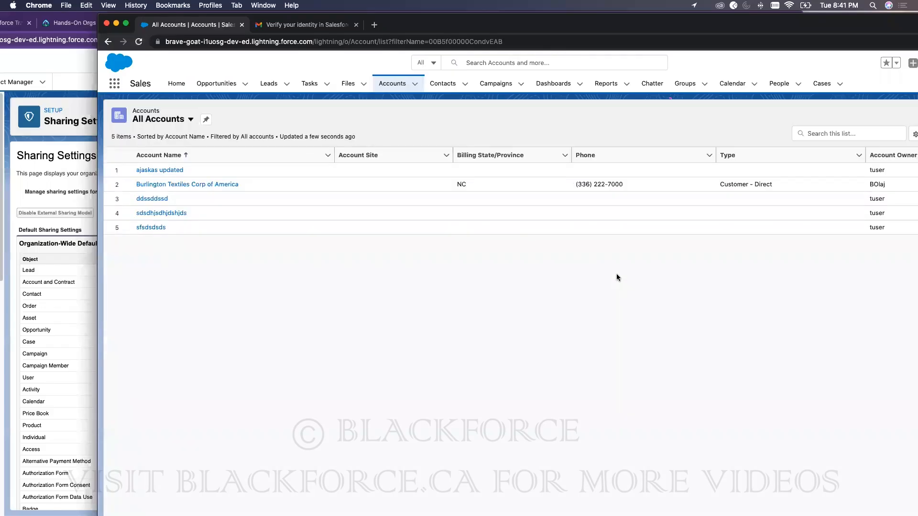
double_click(445, 24)
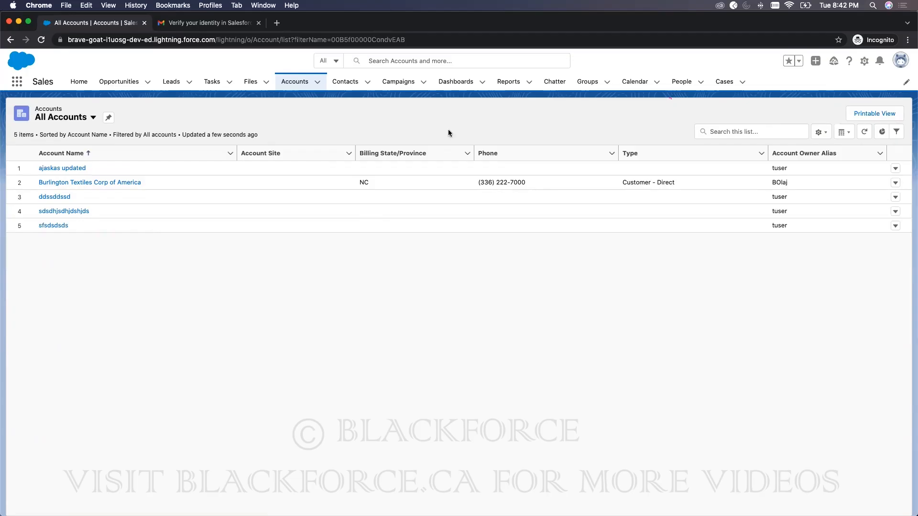
left_click(893, 183)
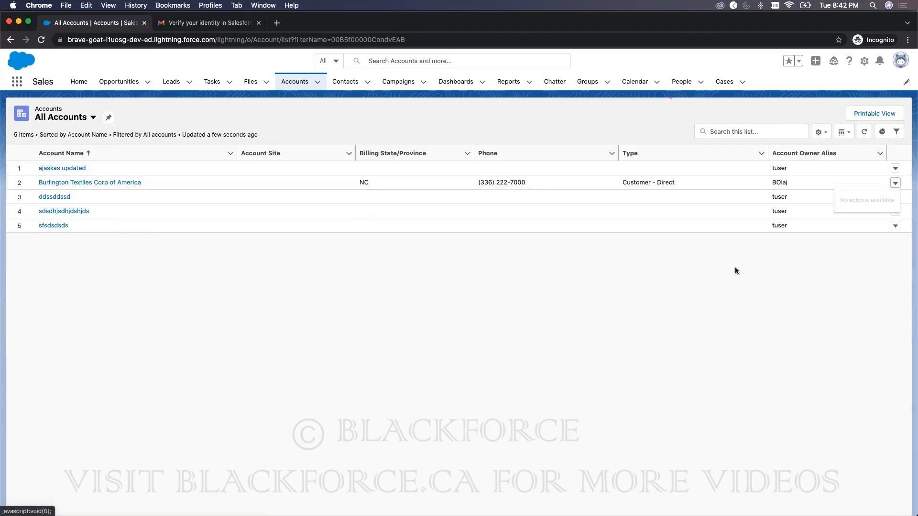
left_click(893, 198)
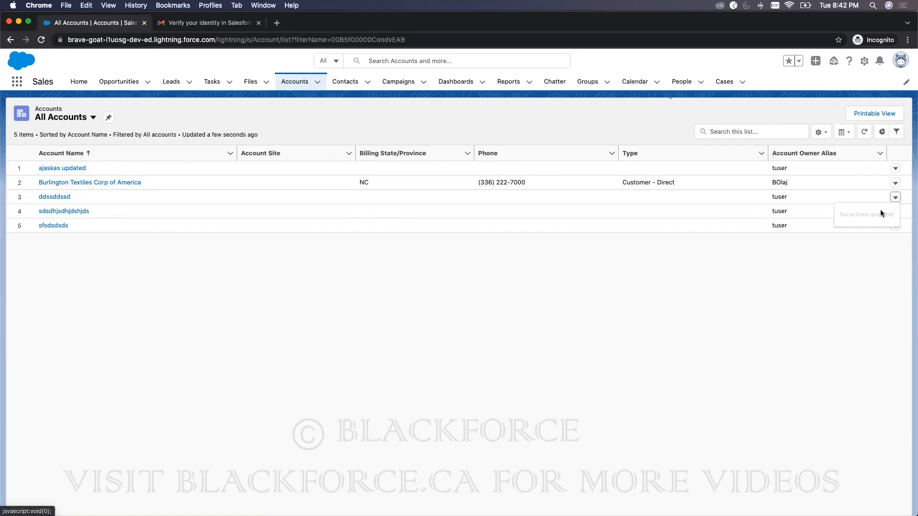
left_click(41, 40)
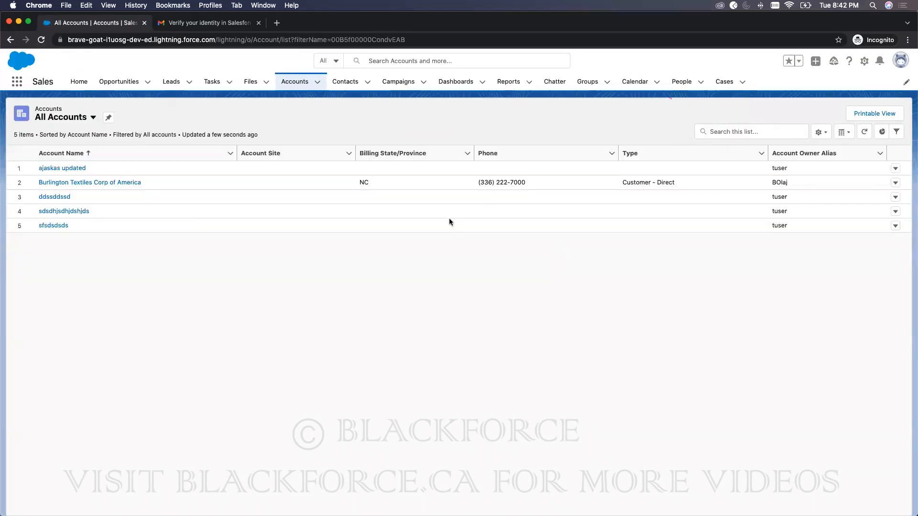
left_click(895, 183)
left_click_drag(426, 24, 644, 18)
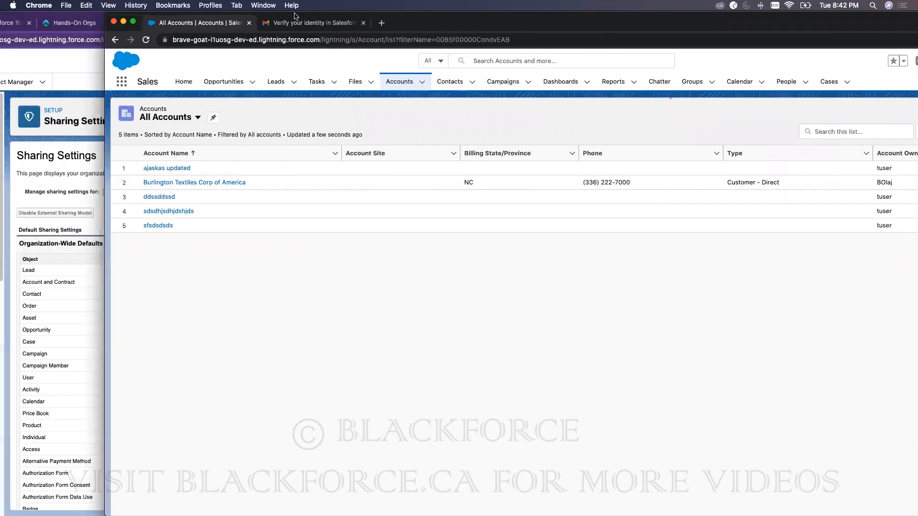
left_click(142, 80)
double_click(776, 15)
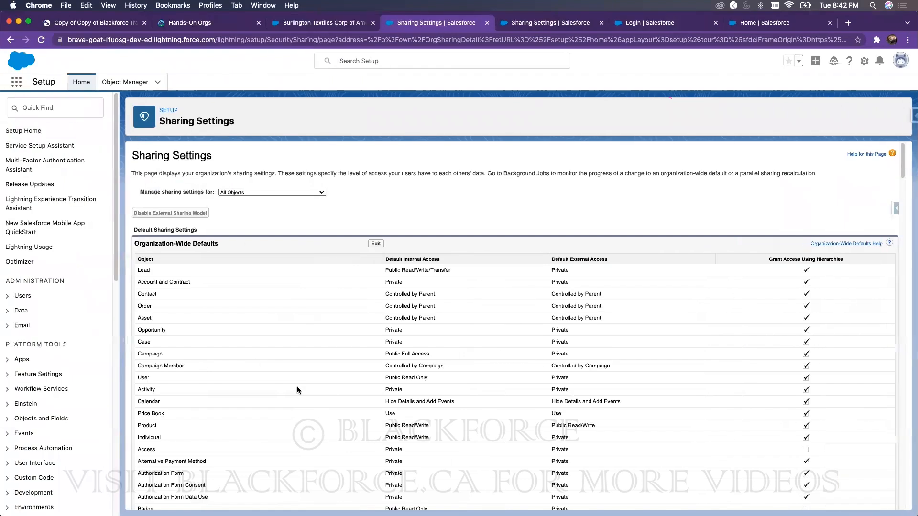
Step: Edit 'Shared based on Name' to Read/Write account and contract access, save, and confirm recalculation
scroll(298, 386, "down", 3)
scroll(300, 383, "down", 20)
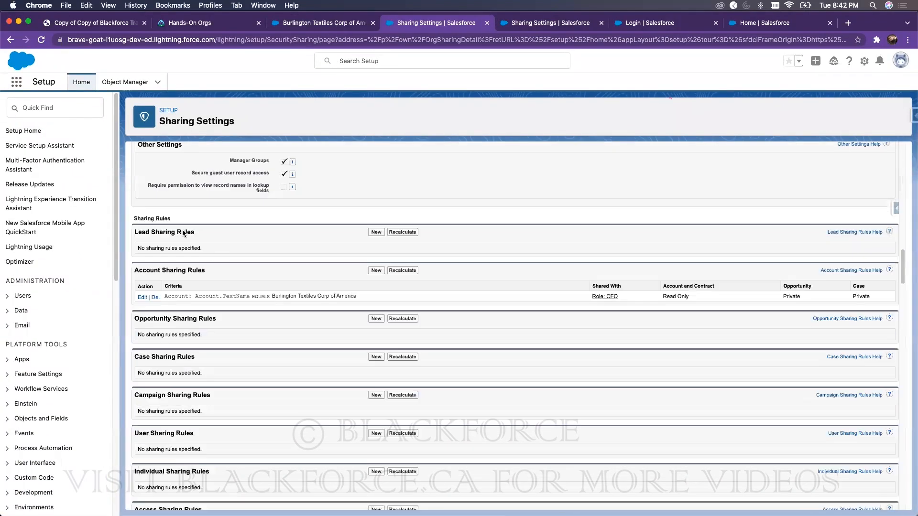
left_click(142, 220)
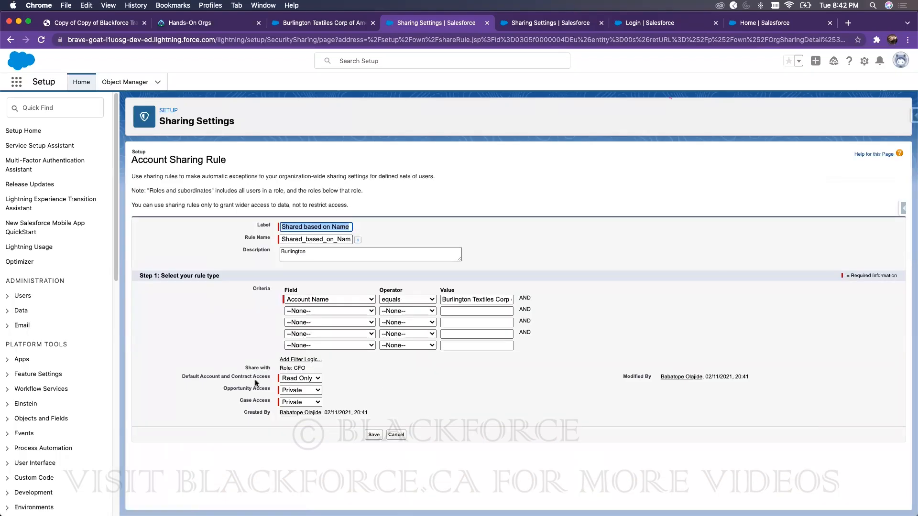
left_click(283, 379)
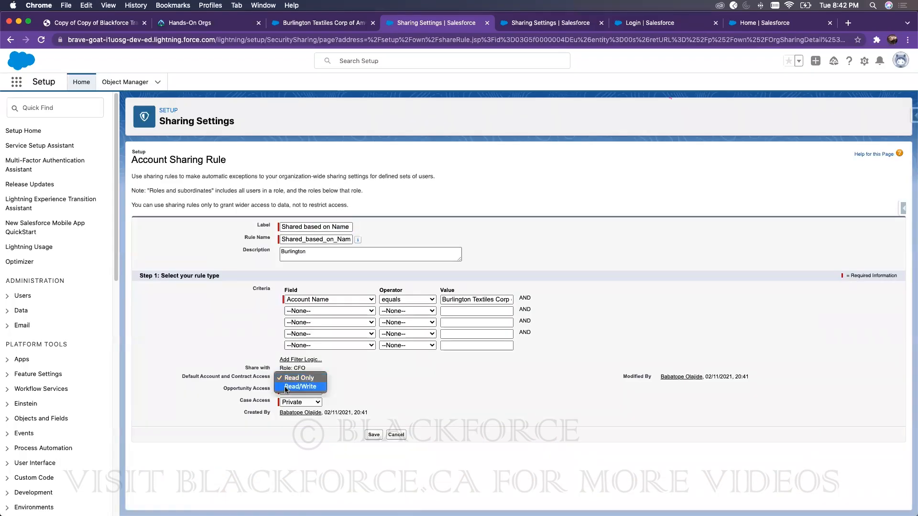
left_click(285, 387)
left_click(374, 434)
left_click(554, 114)
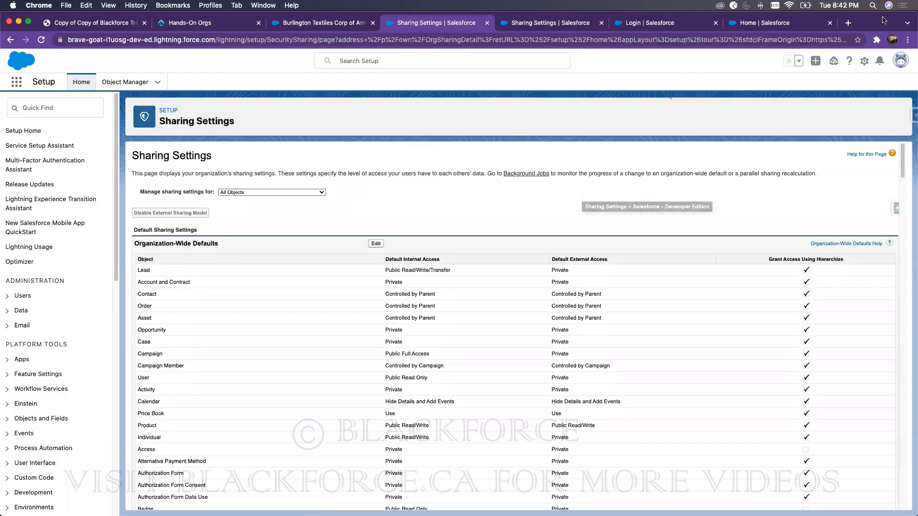
Step: Reload the other user's All Accounts list, still showing five accounts
left_click_drag(883, 20, 760, 21)
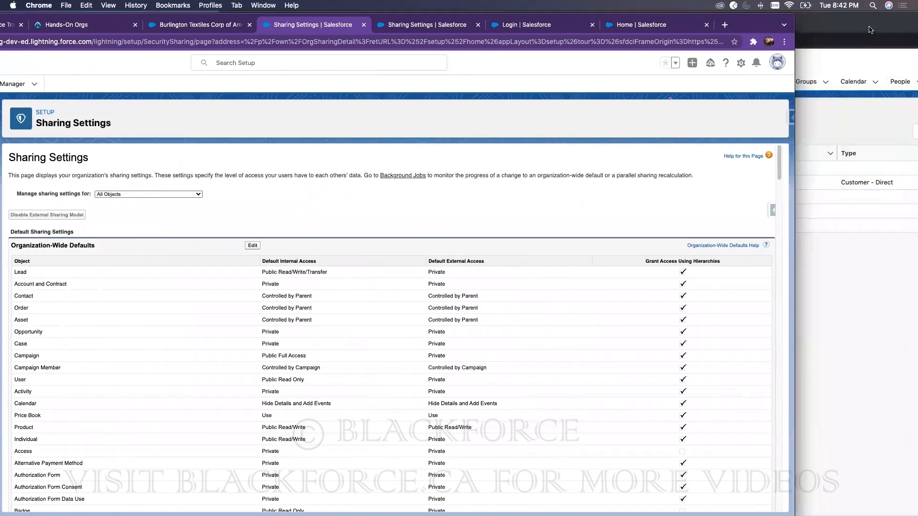
left_click(869, 28)
left_click(260, 41)
left_click_drag(687, 22, 508, 20)
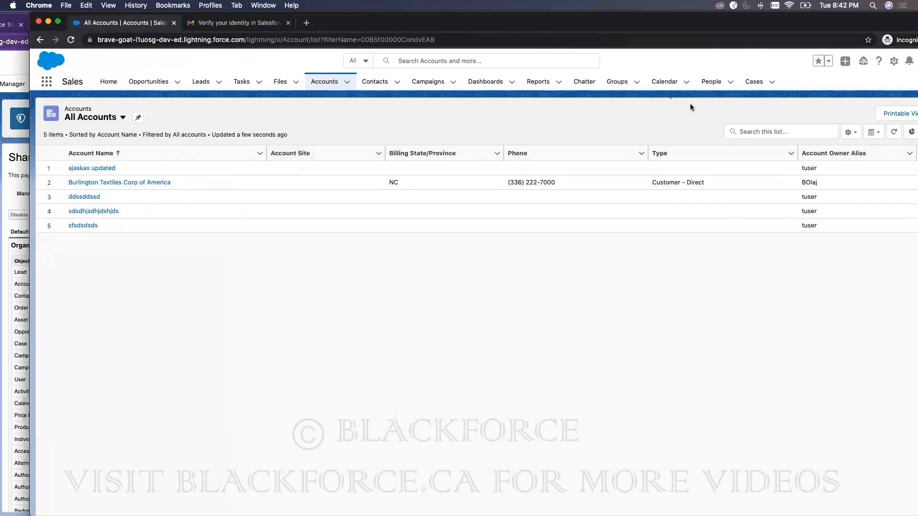
left_click_drag(635, 19, 610, 21)
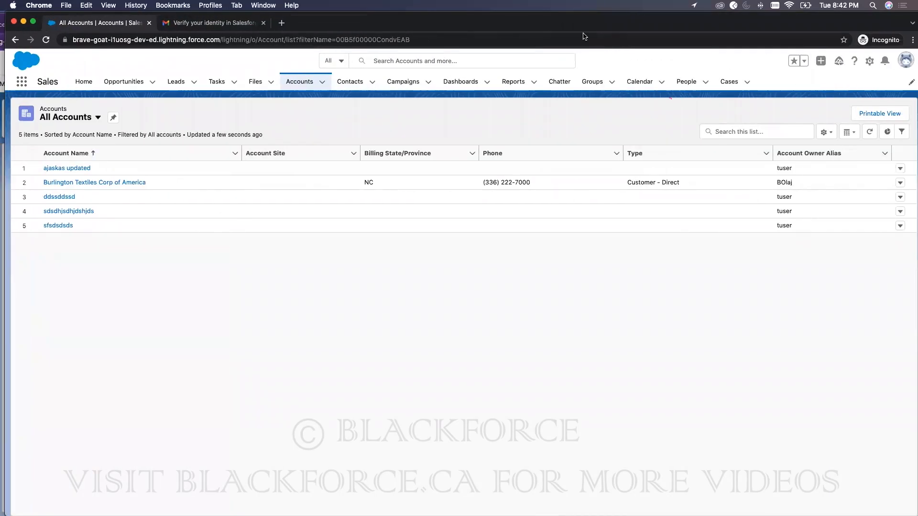
Step: Check the row actions available for three accounts, including Burlington Textiles Corp of America
left_click(895, 169)
left_click(895, 211)
left_click(896, 184)
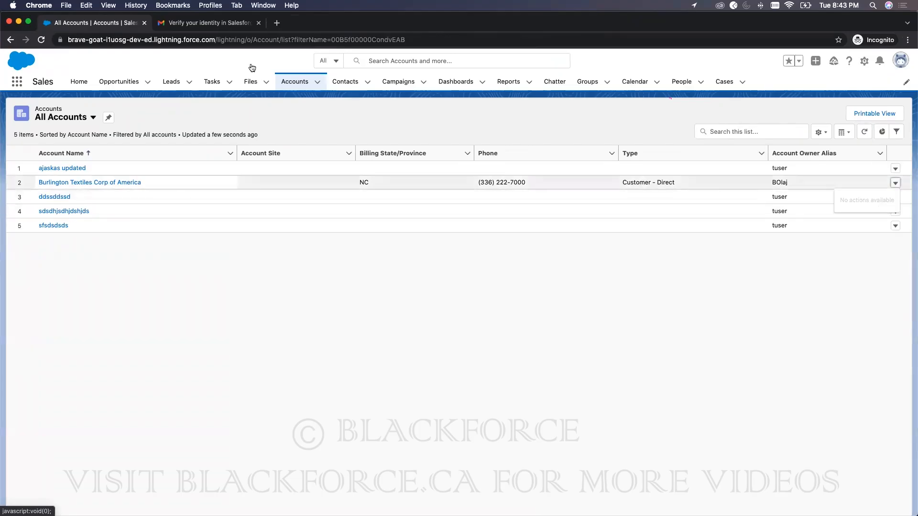
left_click_drag(480, 23, 684, 27)
left_click(191, 69)
Step: Delete the Burlington Textiles rule shared with the CFO role and confirm recalculation
left_click_drag(759, 21, 867, 19)
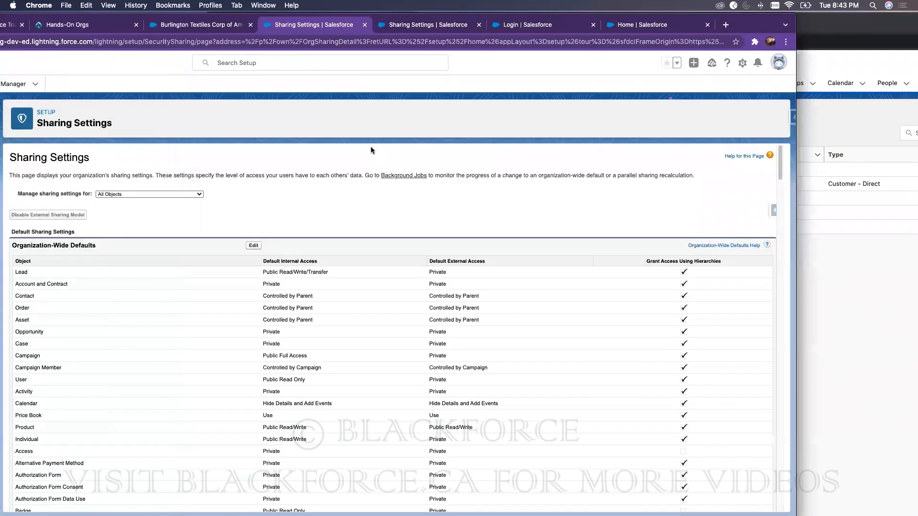
scroll(317, 363, "down", 20)
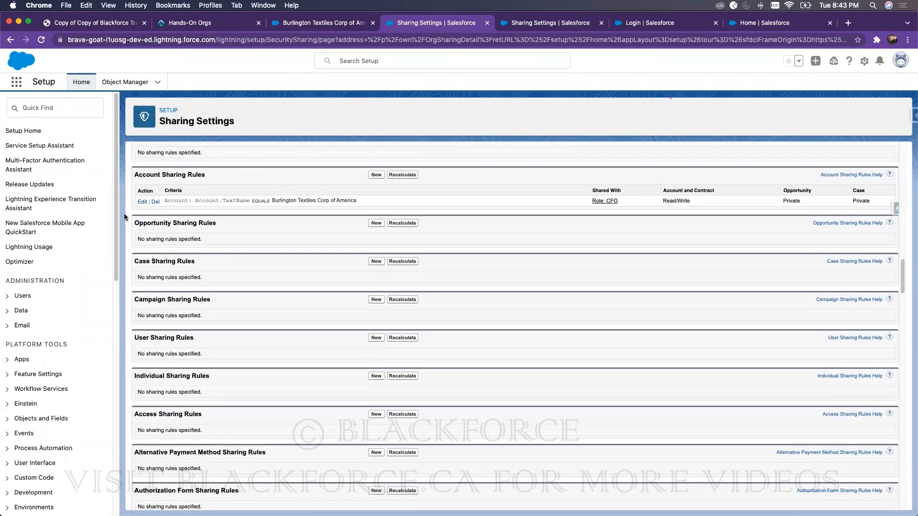
left_click(155, 202)
left_click(541, 113)
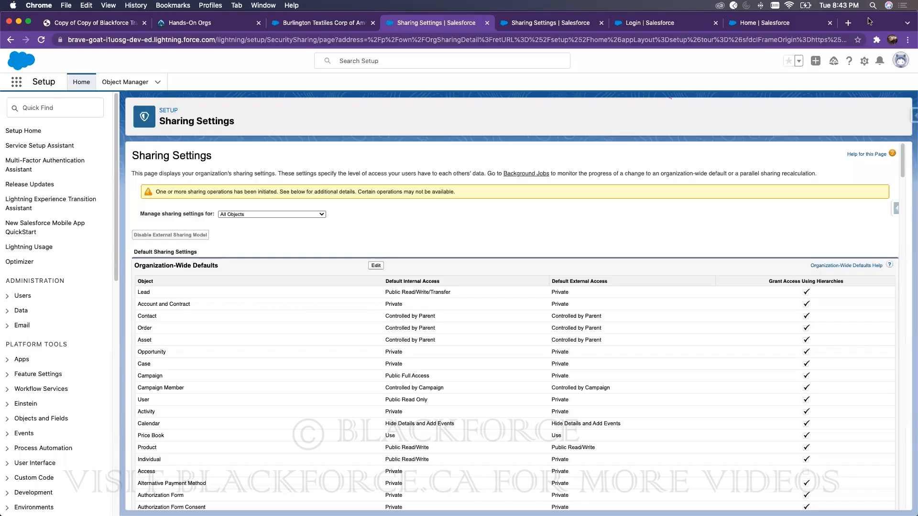
Step: Find Public Groups via Quick Find 'public' and start a new public group
left_click(42, 106)
type("p")
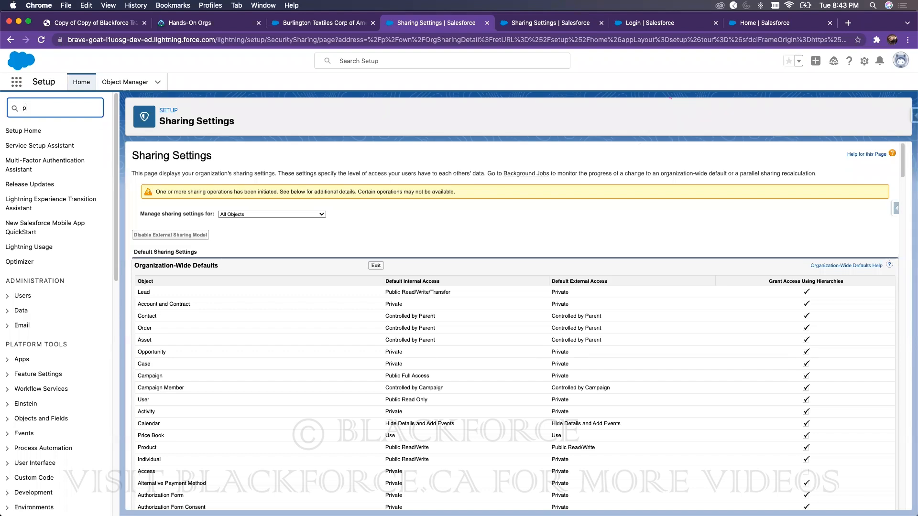
type("ublic")
left_click(46, 147)
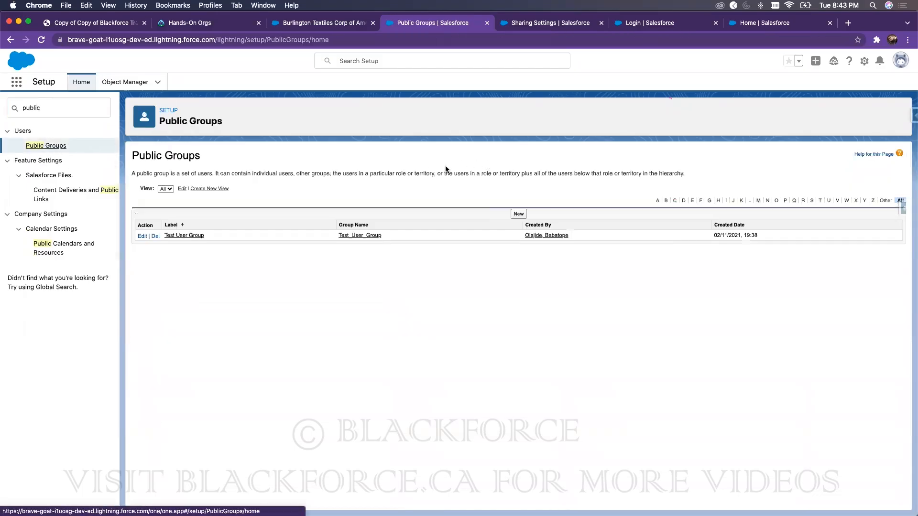
left_click(518, 214)
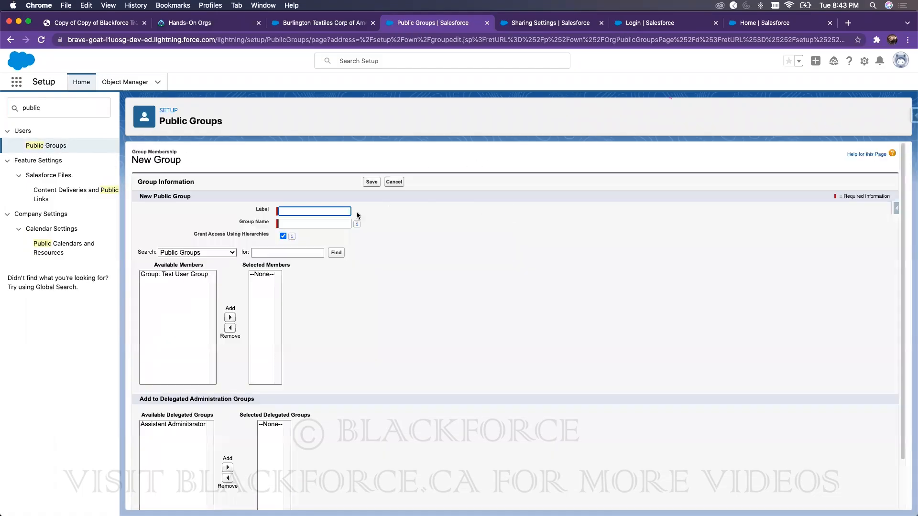
Step: Label the group 'Managers' so its Group Name also fills in as 'Managers'
left_click(287, 211)
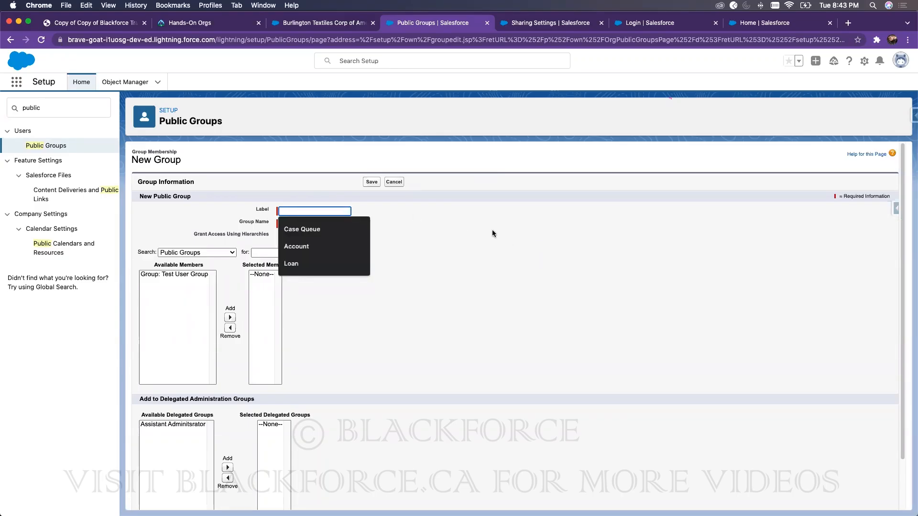
type("Accou")
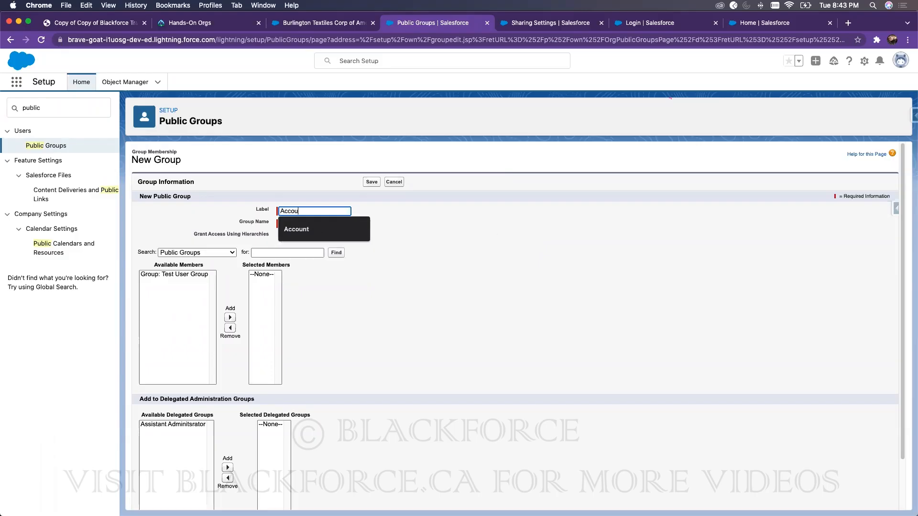
type("nt Managers")
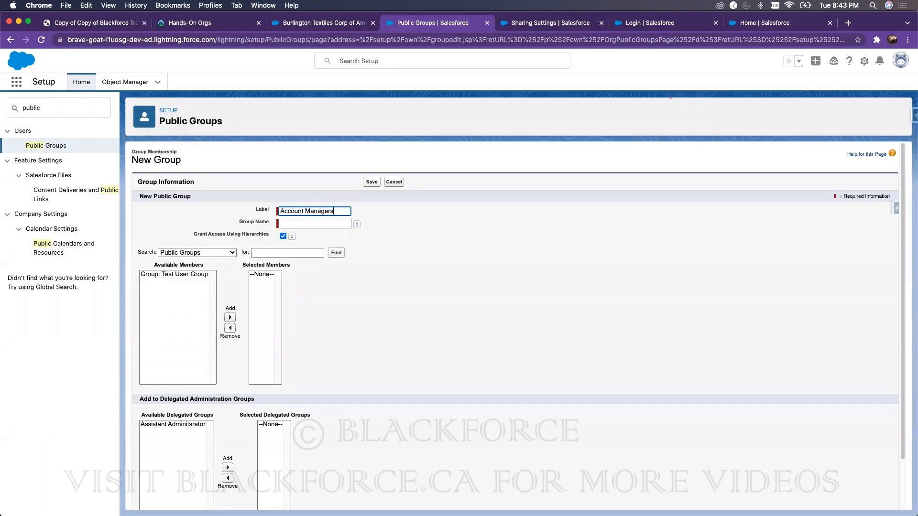
double_click(305, 210)
triple_click(304, 210)
type("Managers")
left_click(501, 291)
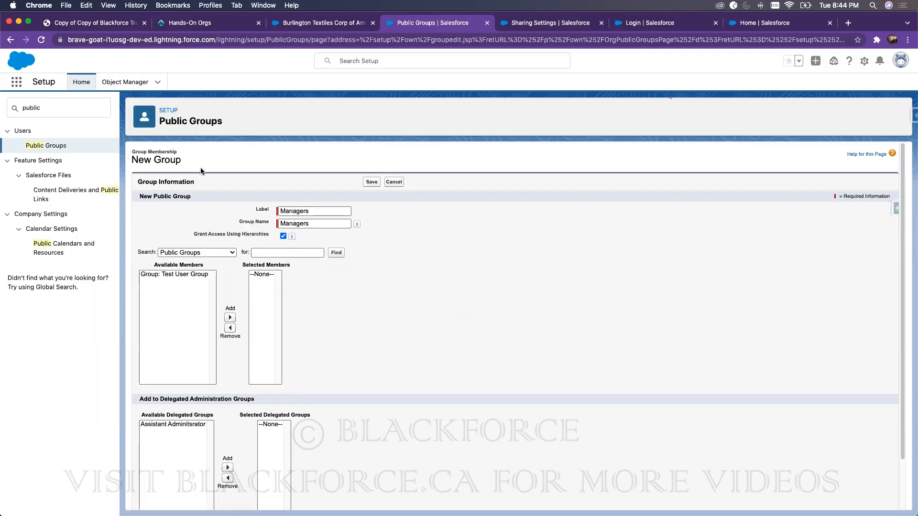
Step: Add the test user from the Users list to the group's Selected Members
left_click(209, 252)
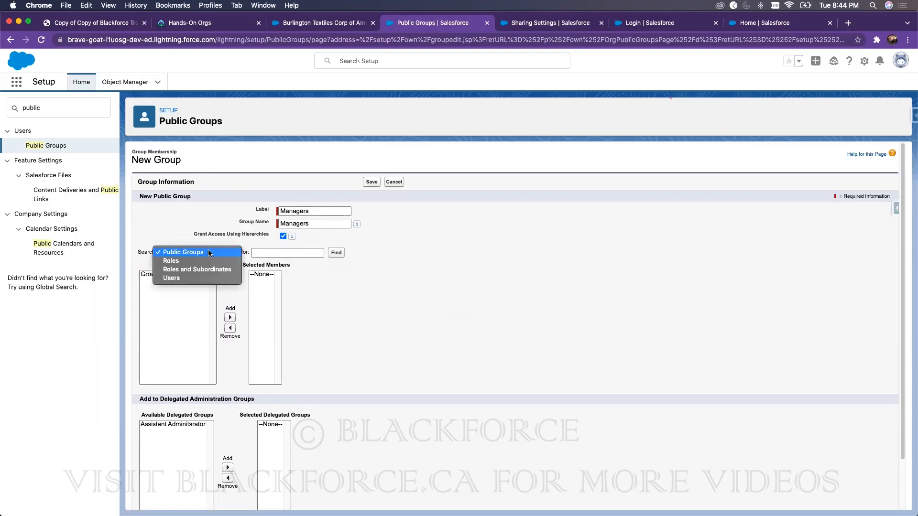
left_click(182, 278)
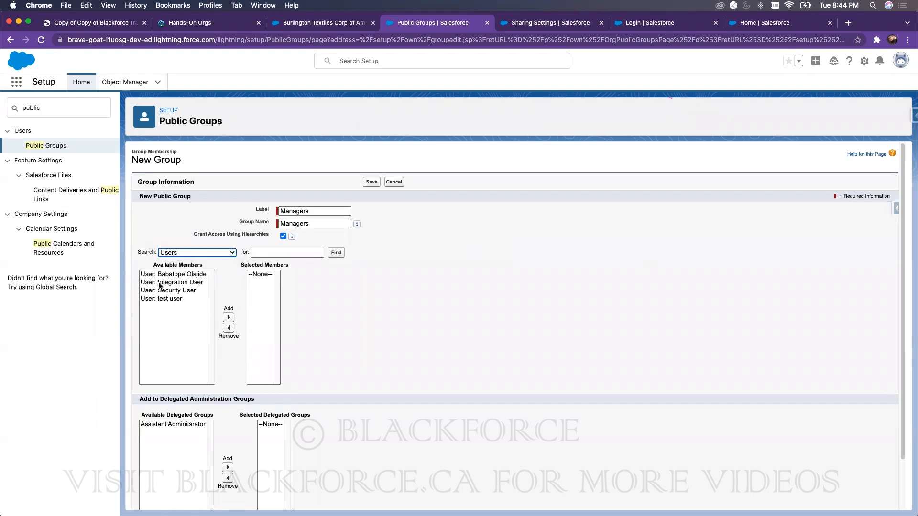
left_click(165, 298)
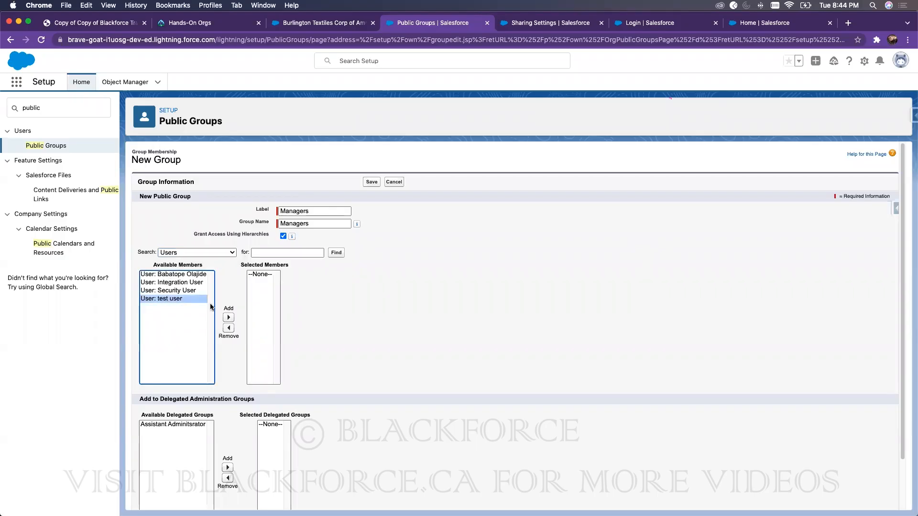
left_click(229, 318)
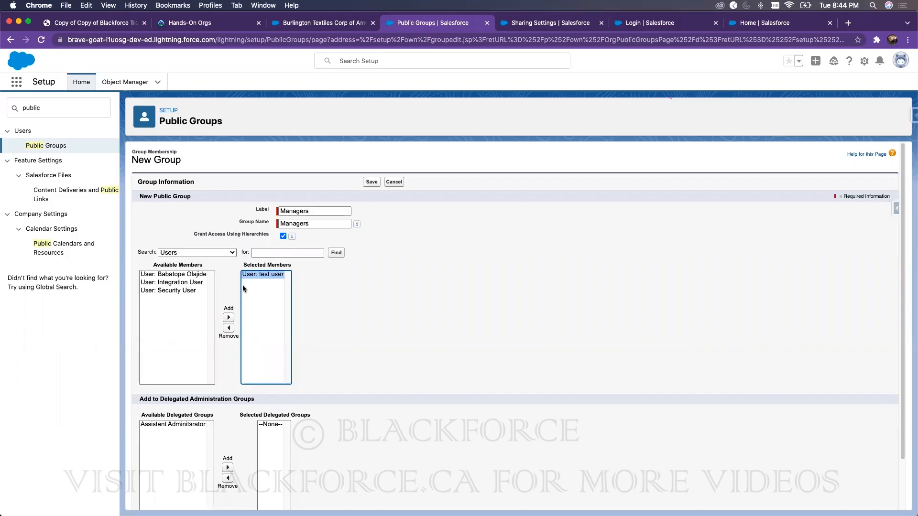
Step: Browse the Roles, Roles and Subordinates and Public Groups member lists, then save the Managers group
left_click(211, 251)
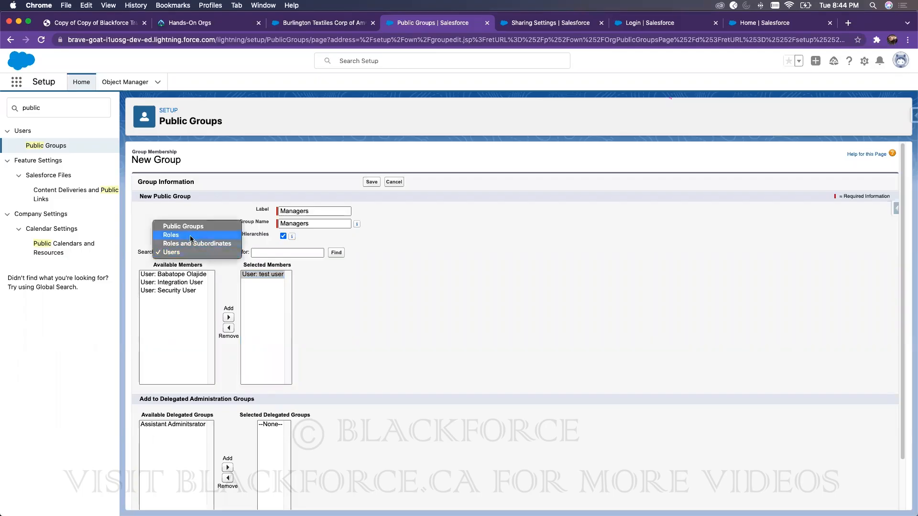
left_click(192, 235)
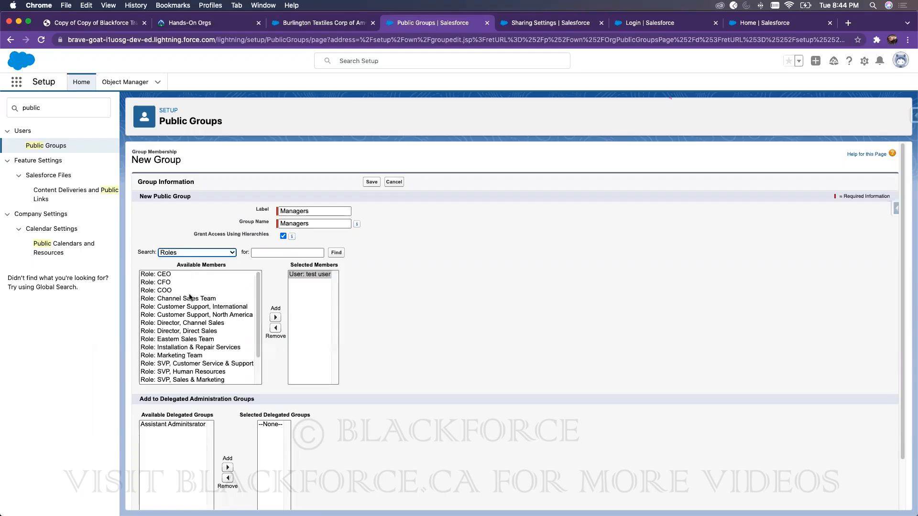
left_click(209, 253)
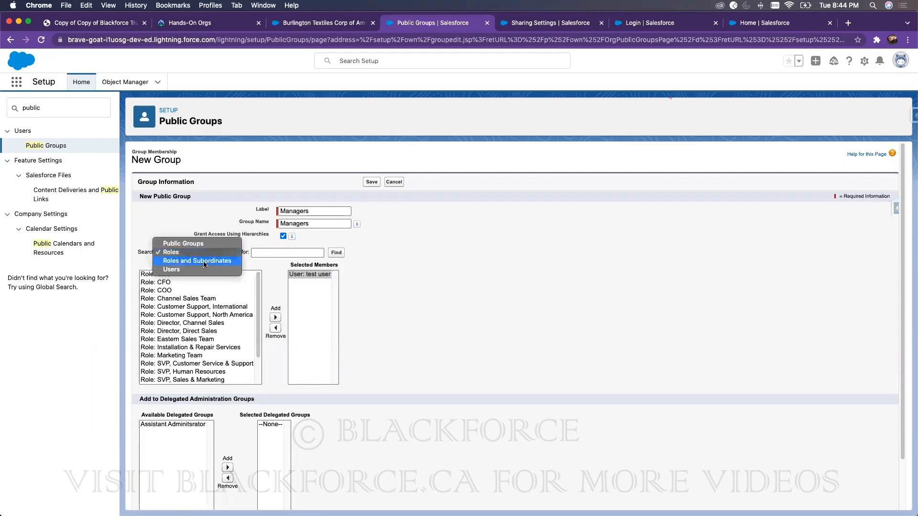
left_click(196, 261)
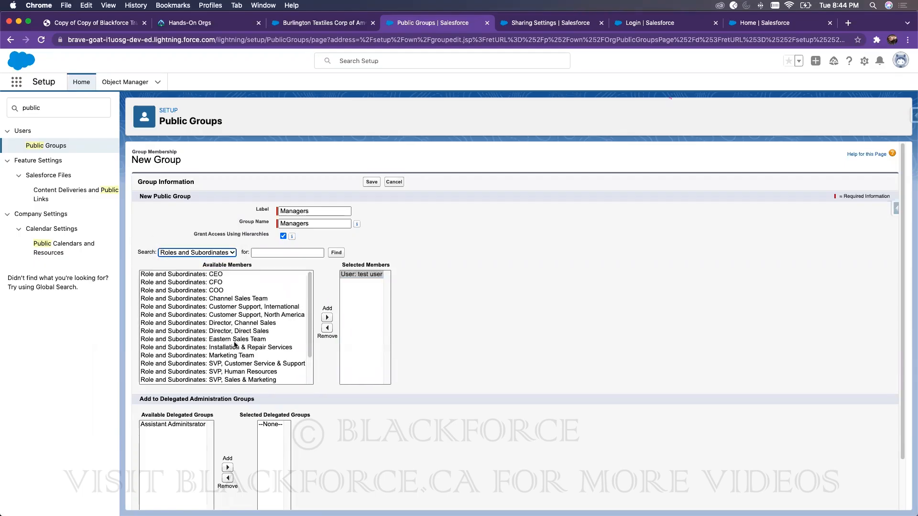
left_click(223, 253)
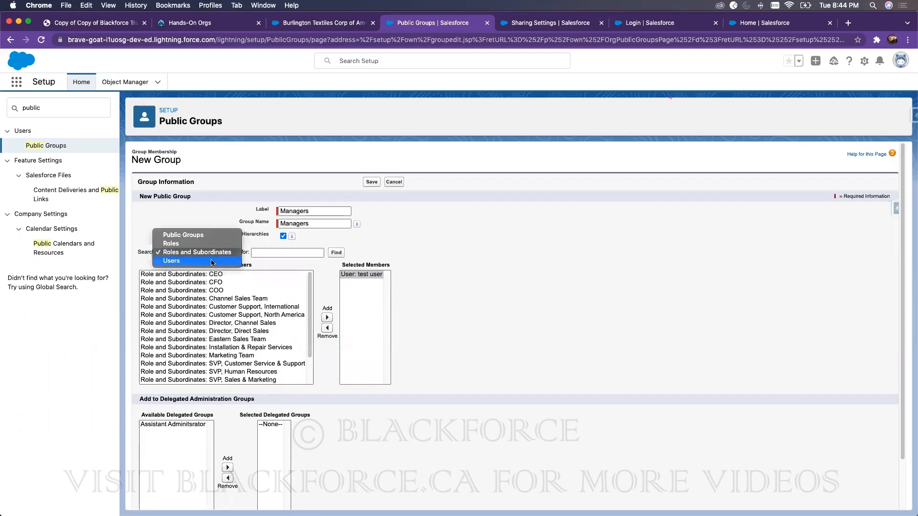
left_click(203, 234)
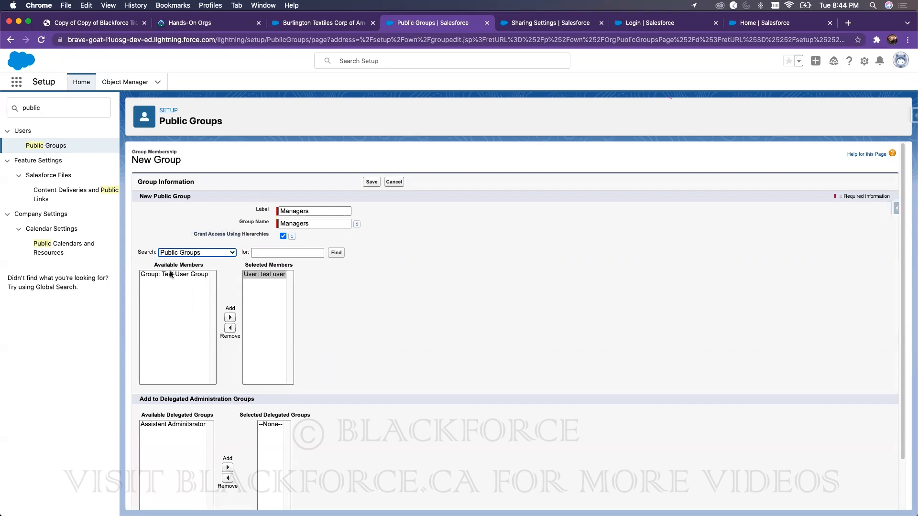
left_click(188, 253)
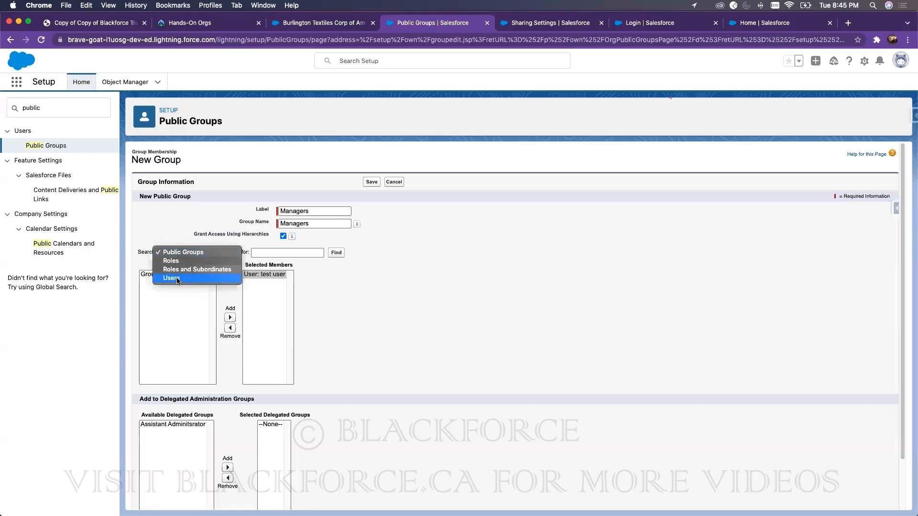
left_click(173, 278)
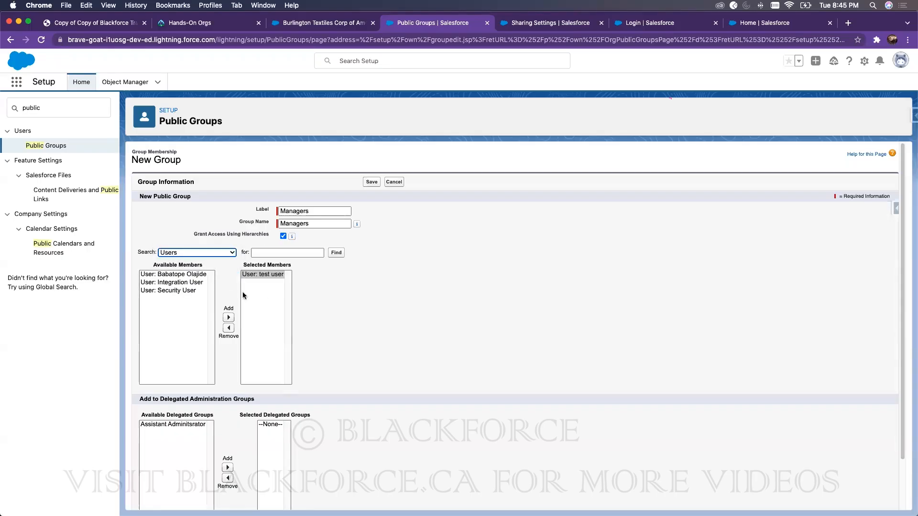
left_click(217, 252)
left_click(189, 238)
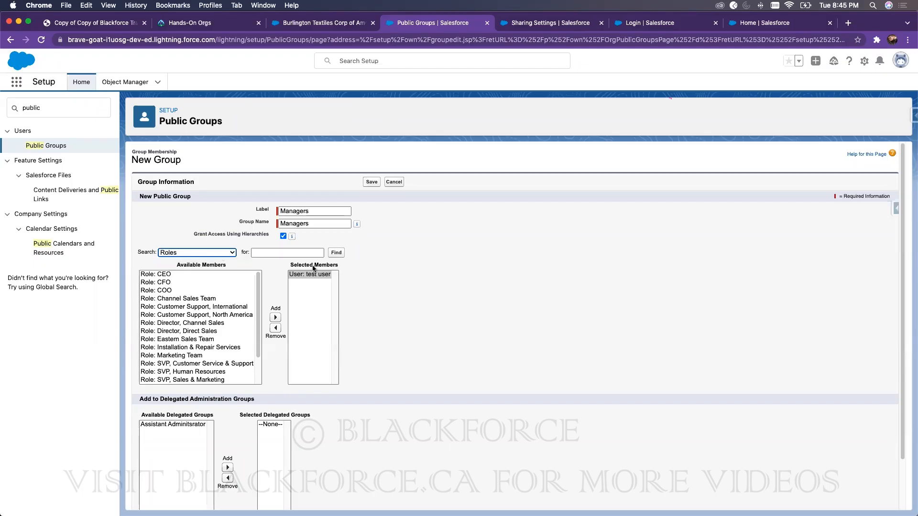
left_click(463, 243)
left_click(372, 182)
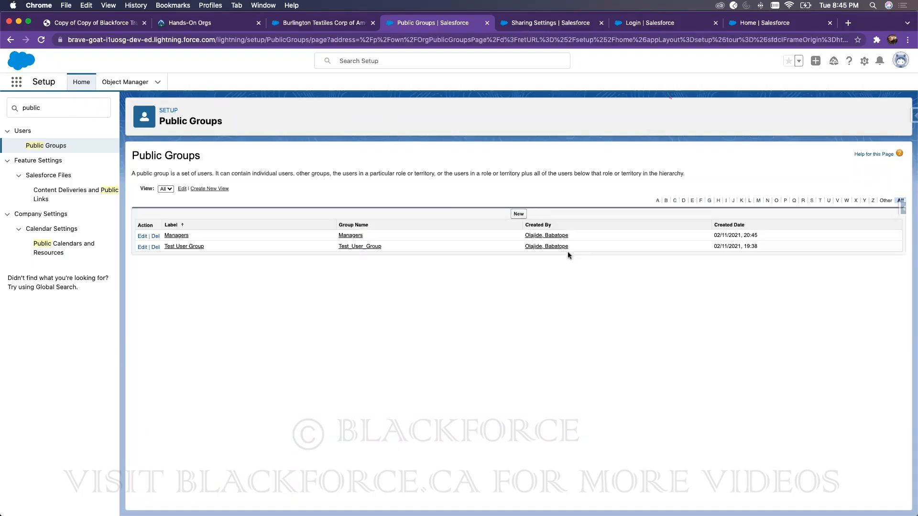
Step: Search Setup for 'sharing' and open the Sharing Settings page
double_click(46, 104)
type("sharing")
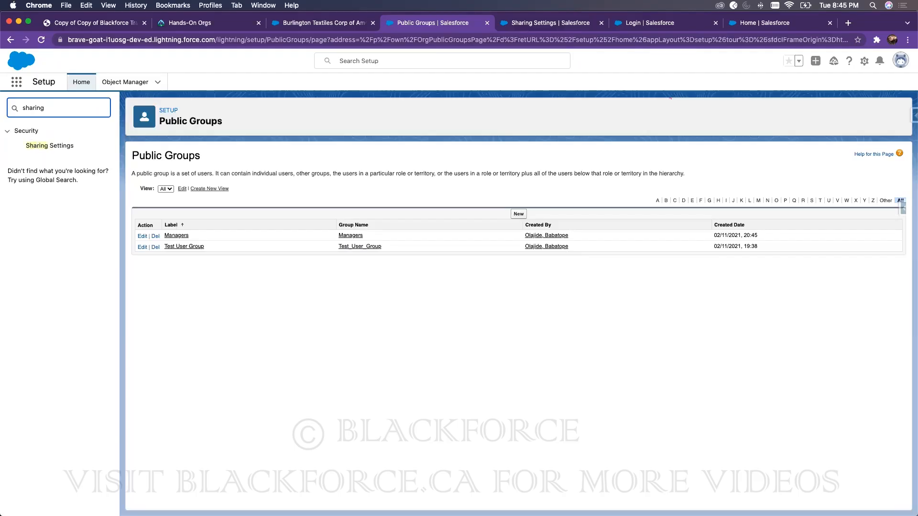
left_click(59, 151)
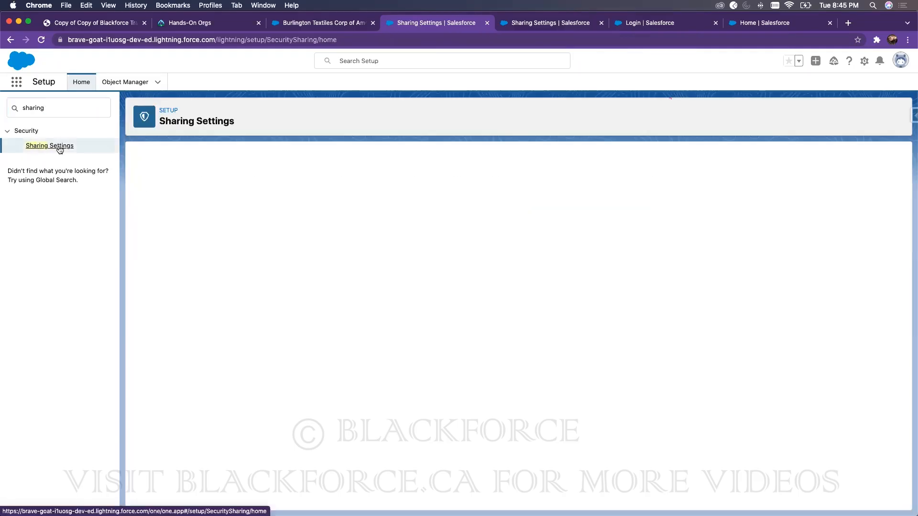
scroll(558, 402, "down", 10)
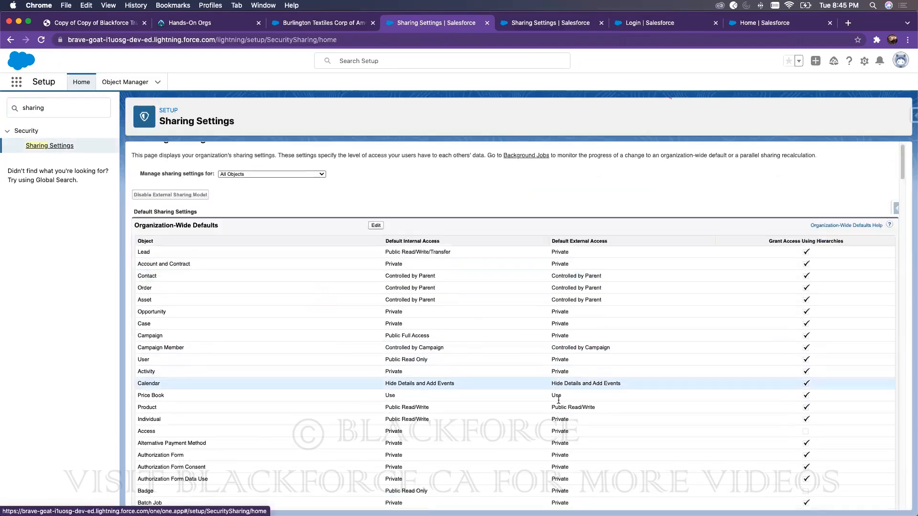
scroll(558, 403, "down", 10)
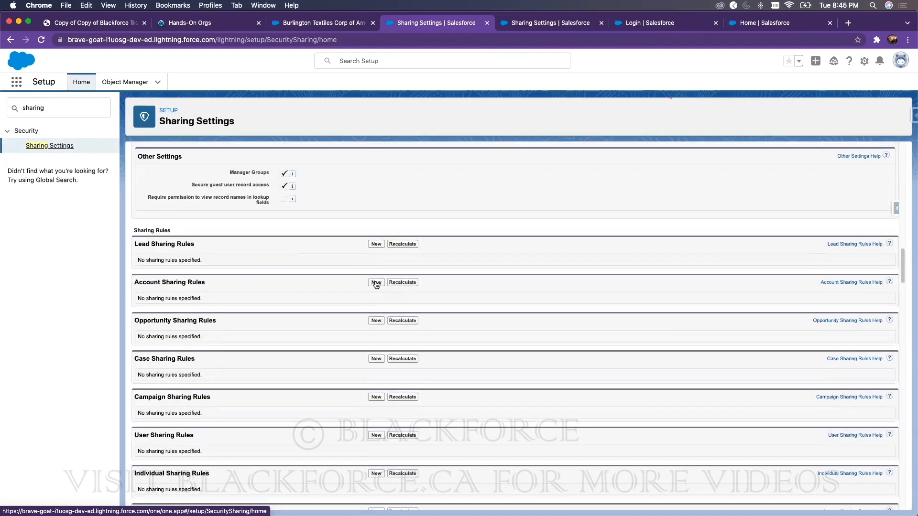
Step: Start a new Account sharing rule and enter the label 'with Managers'
left_click(376, 284)
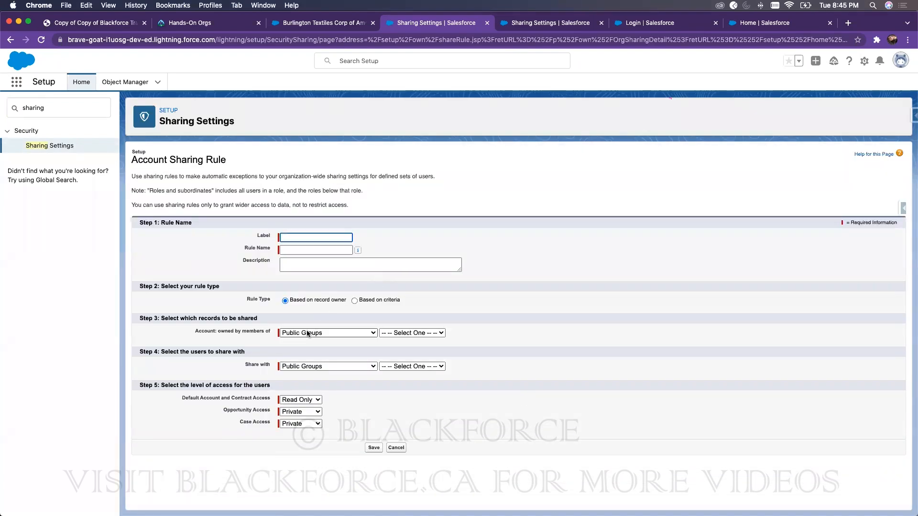
left_click(307, 334)
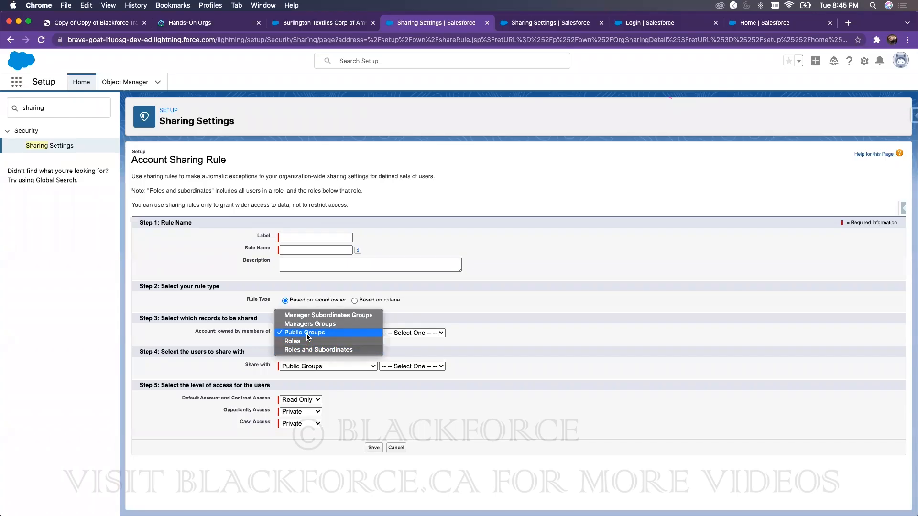
left_click(307, 334)
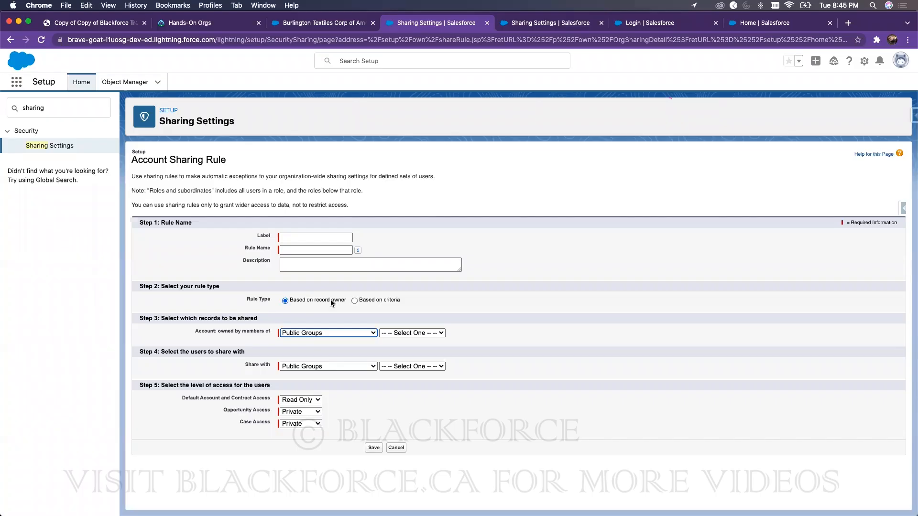
left_click(314, 238)
type("Man")
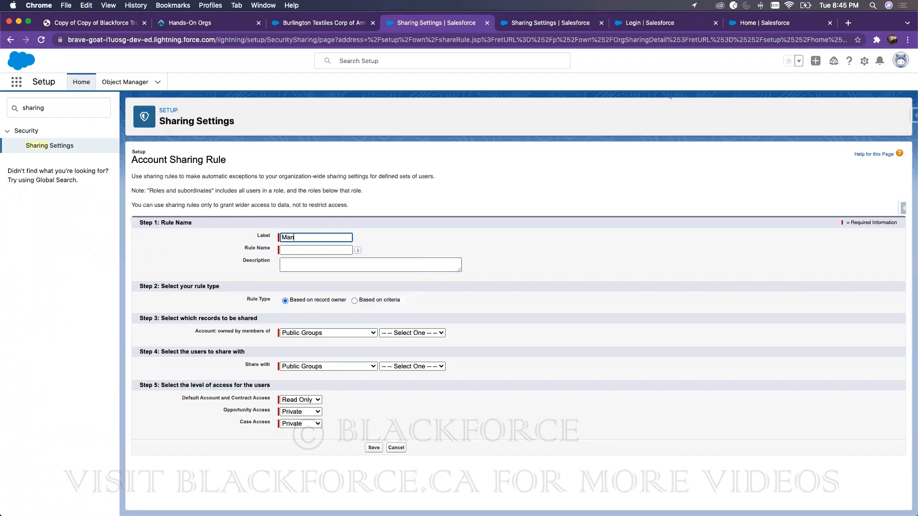
type("agers")
type("with")
Step: Set the rule's record owners to Roles and Subordinates of SVP, Sales & Marketing
left_click(325, 334)
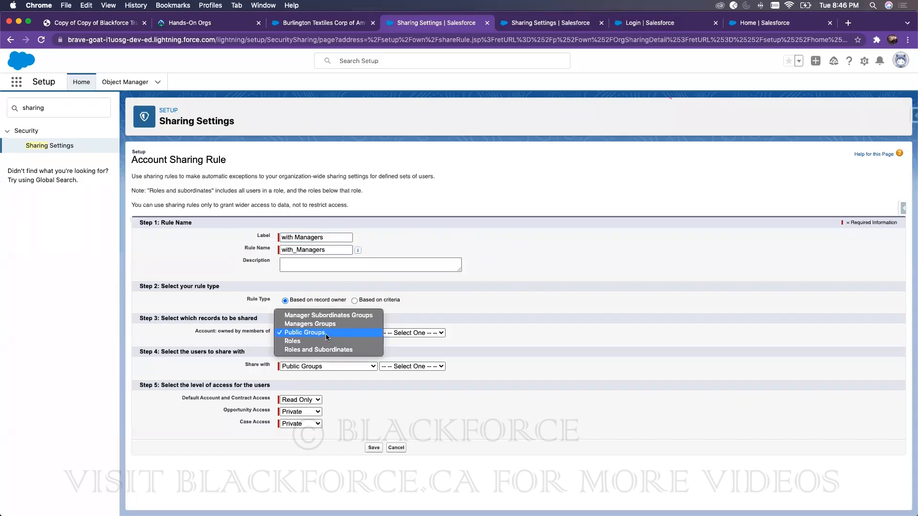
left_click(356, 346)
left_click(409, 332)
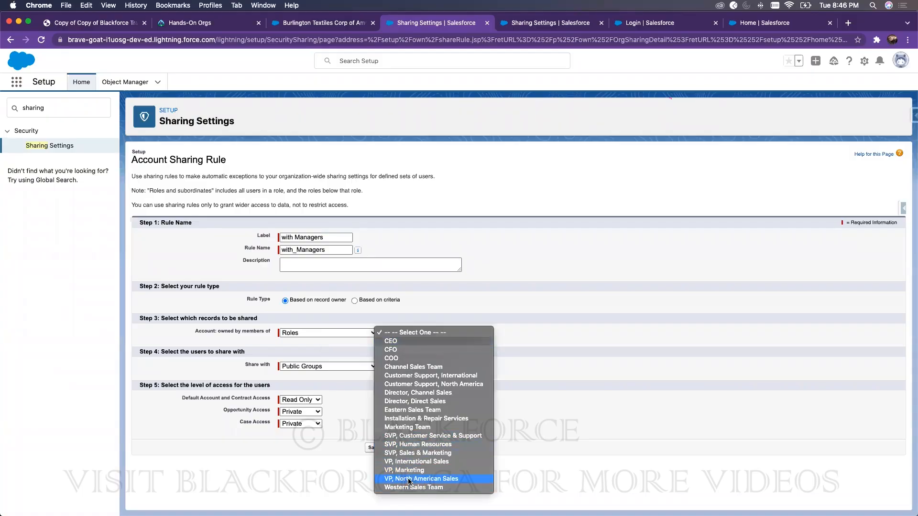
left_click(411, 454)
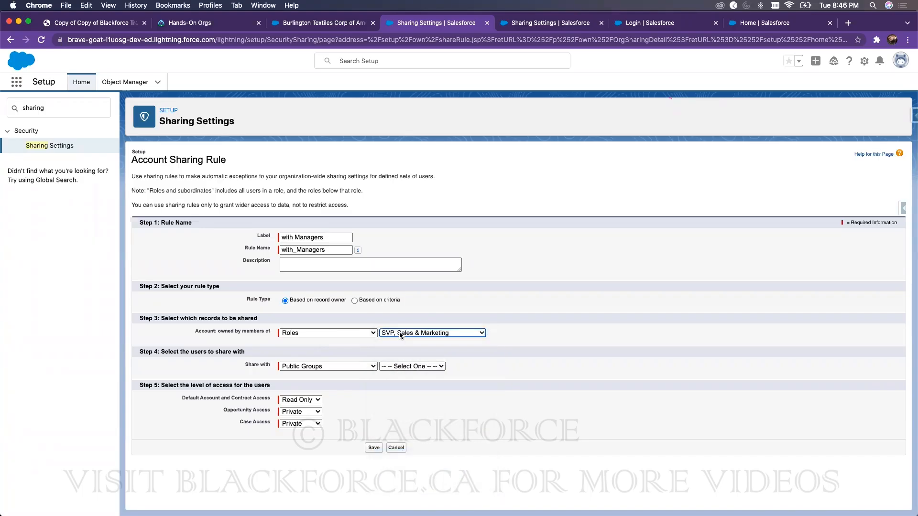
left_click(348, 332)
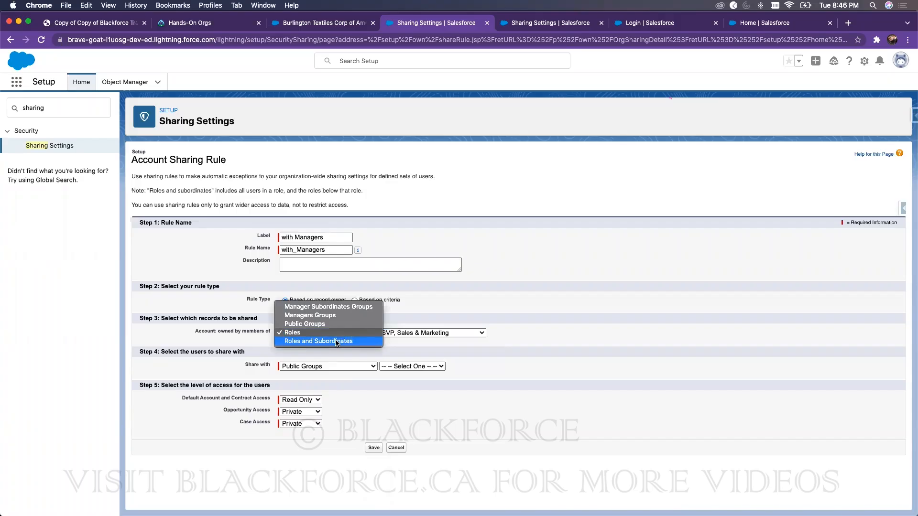
left_click(440, 333)
left_click(441, 333)
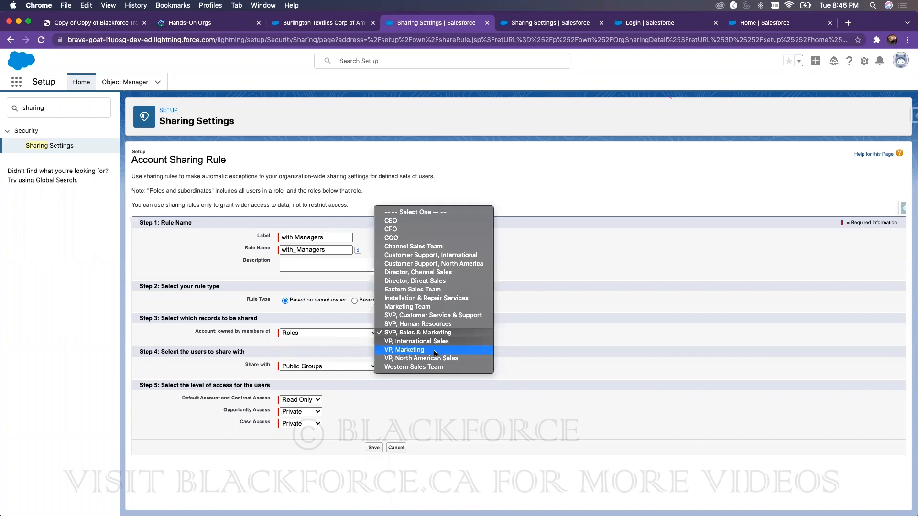
left_click(618, 256)
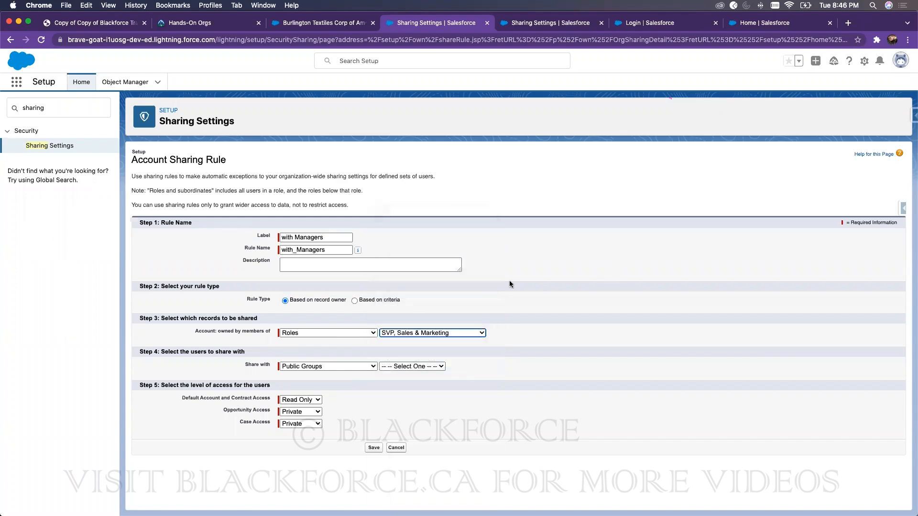
left_click(348, 331)
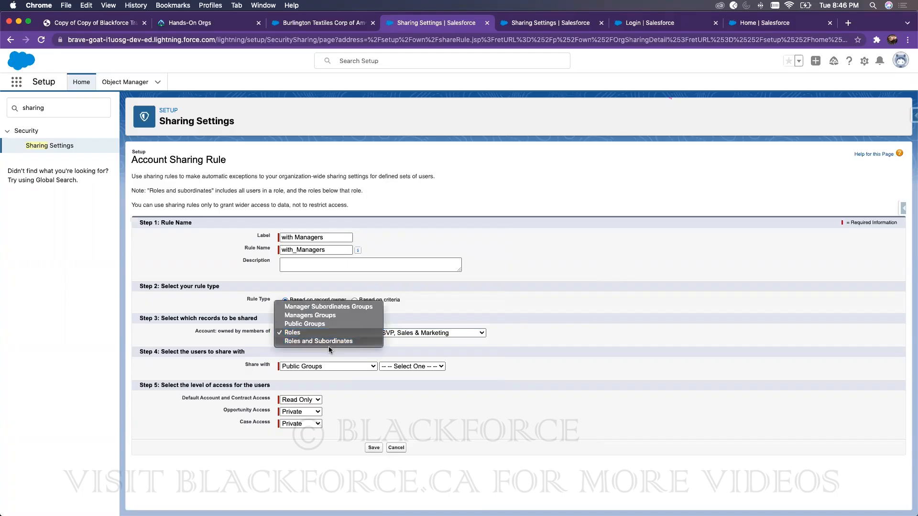
key("Return")
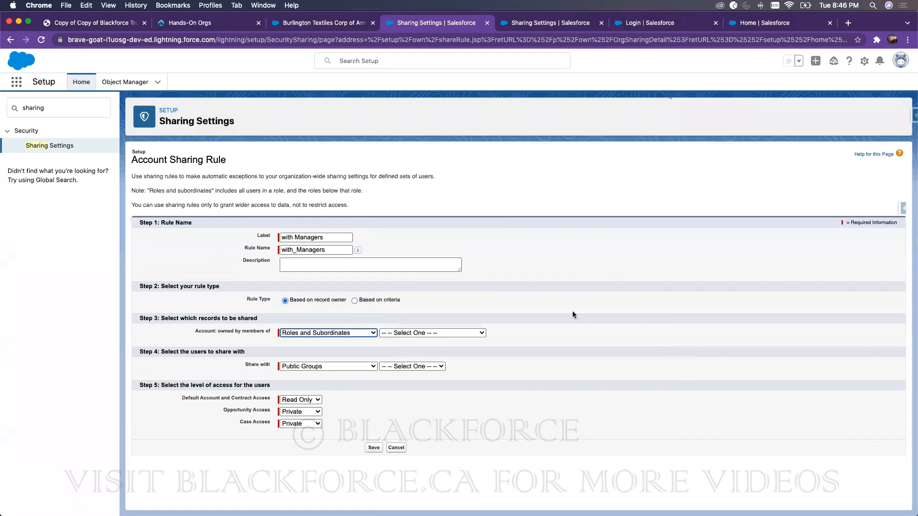
left_click(432, 331)
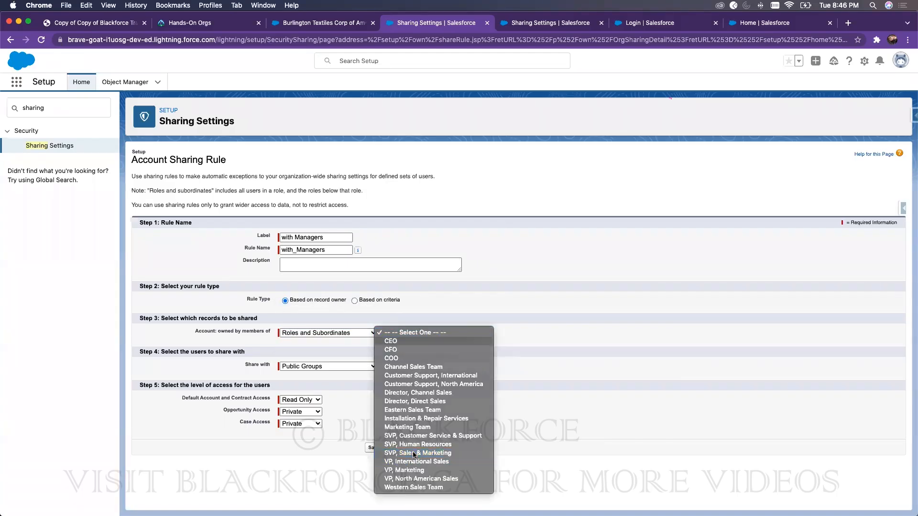
left_click(412, 452)
left_click(300, 366)
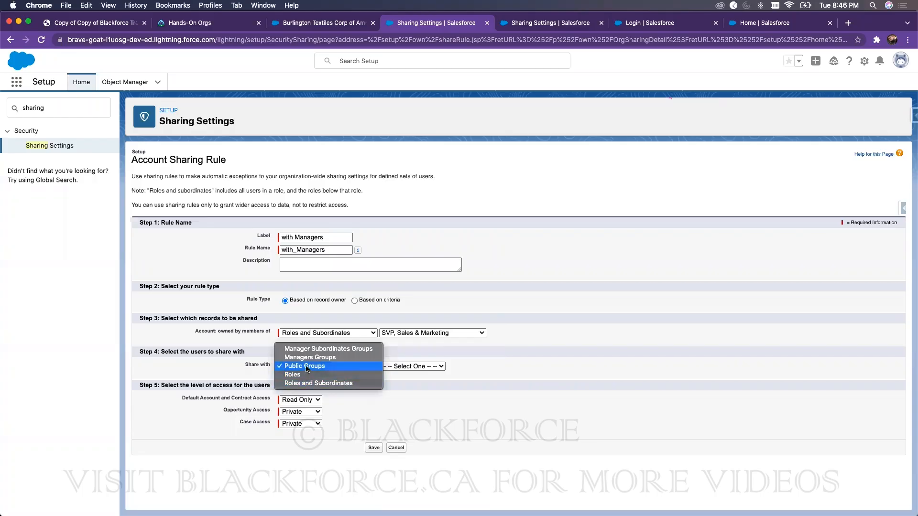
Step: Share the rule's accounts with the Managers public group
left_click(306, 367)
left_click(408, 366)
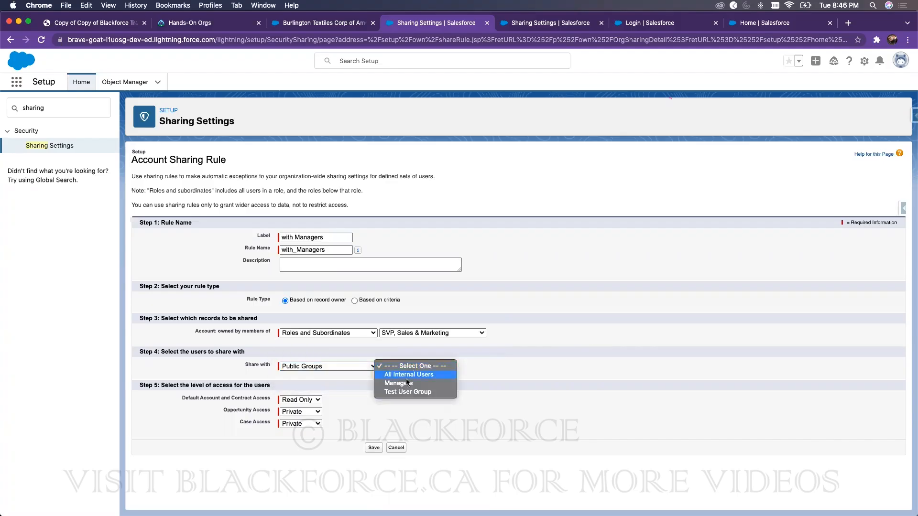
left_click(407, 383)
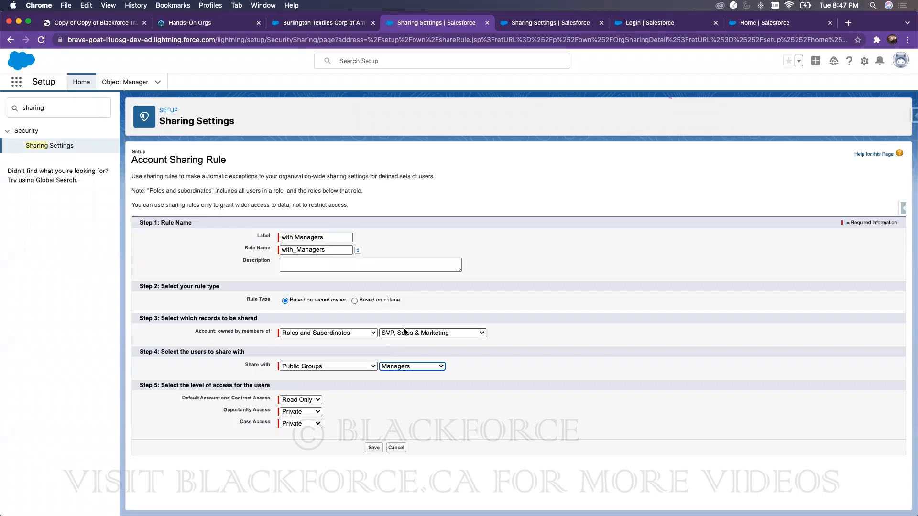
left_click(413, 367)
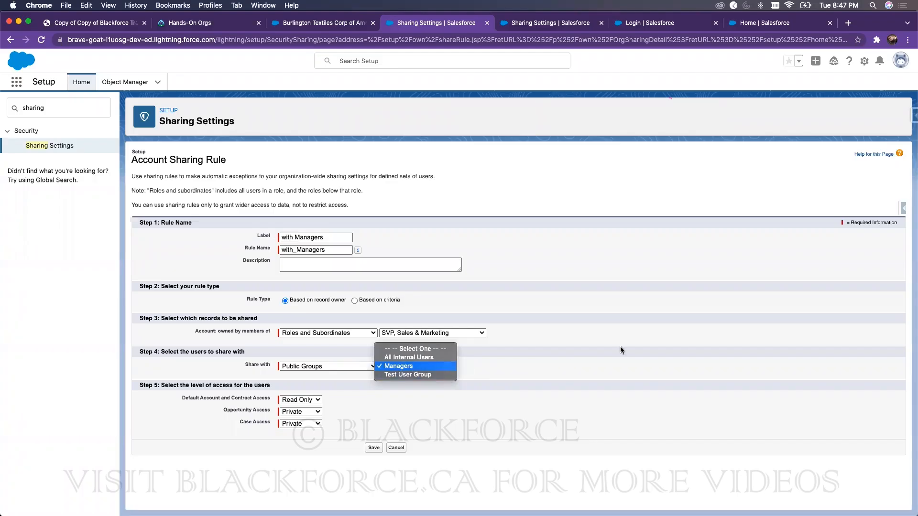
left_click(425, 366)
Step: Grant Read/Write account access, save the rule, and confirm the sharing recalculation
left_click(299, 400)
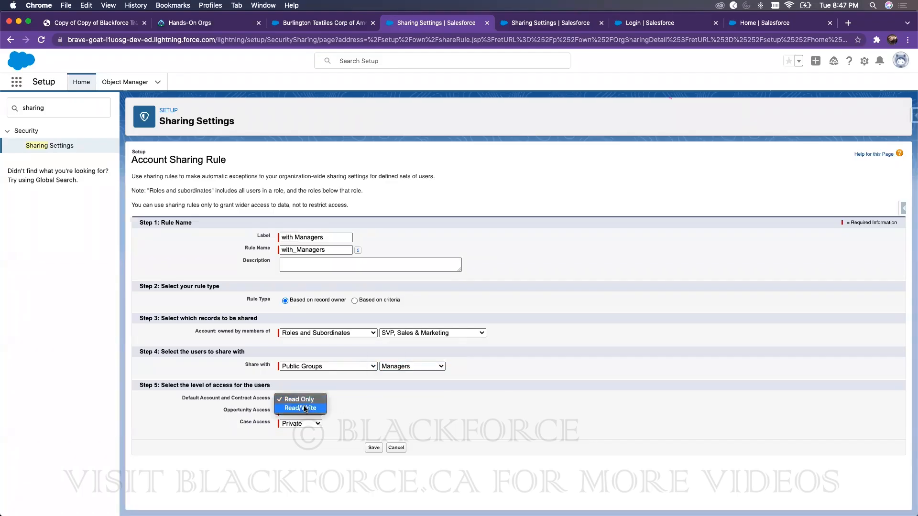
left_click(299, 409)
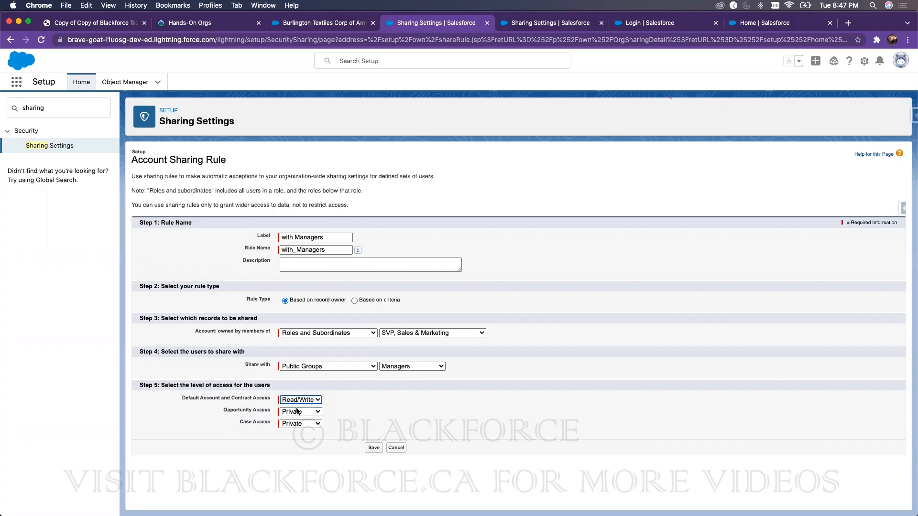
left_click(373, 447)
left_click(550, 114)
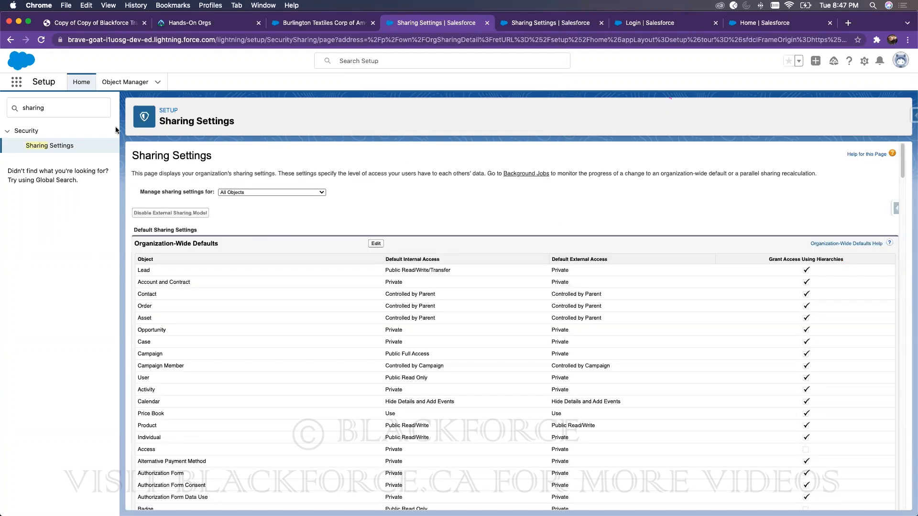
Step: Reload the incognito All Accounts list to show 16 accounts, then bring Sharing Settings back
left_click_drag(872, 21, 747, 12)
left_click(837, 18)
double_click(600, 25)
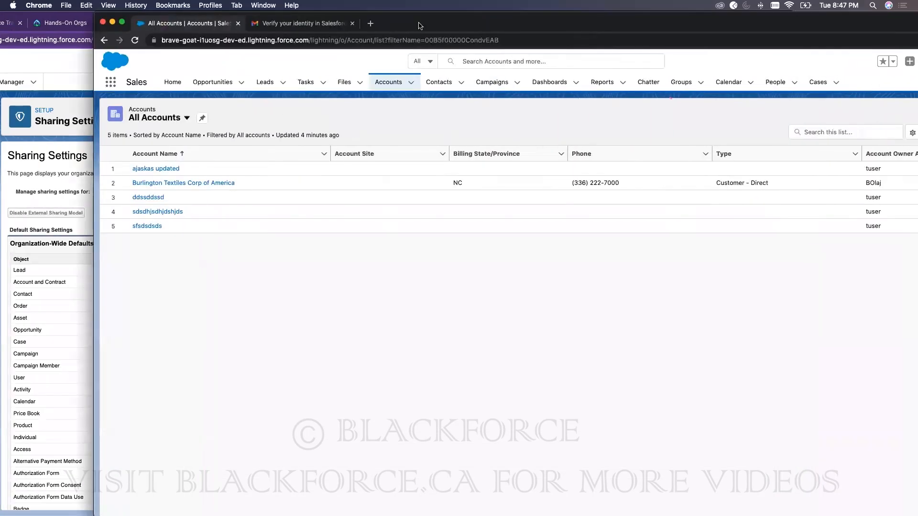
left_click(42, 40)
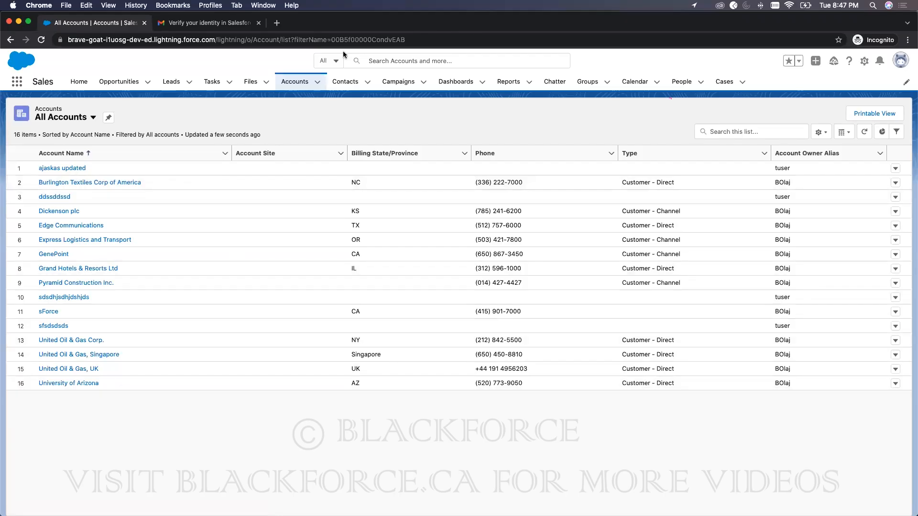
left_click_drag(346, 19, 534, 19)
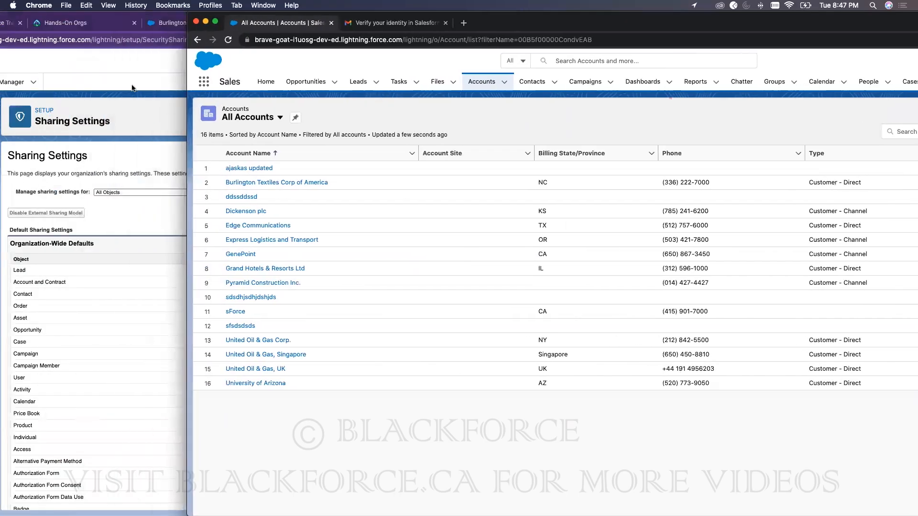
left_click(757, 16)
double_click(757, 16)
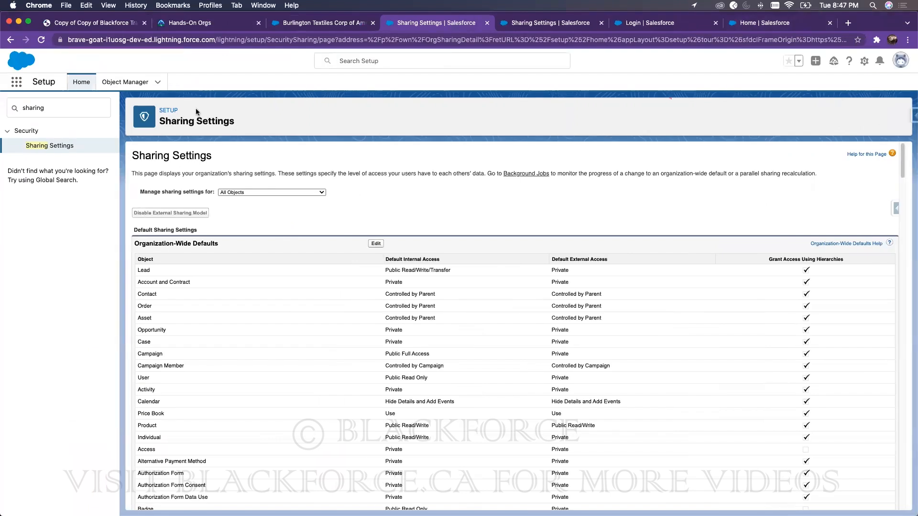
Step: Find Public Groups via Quick Find 'public' and edit the Managers group
double_click(52, 110)
type("public")
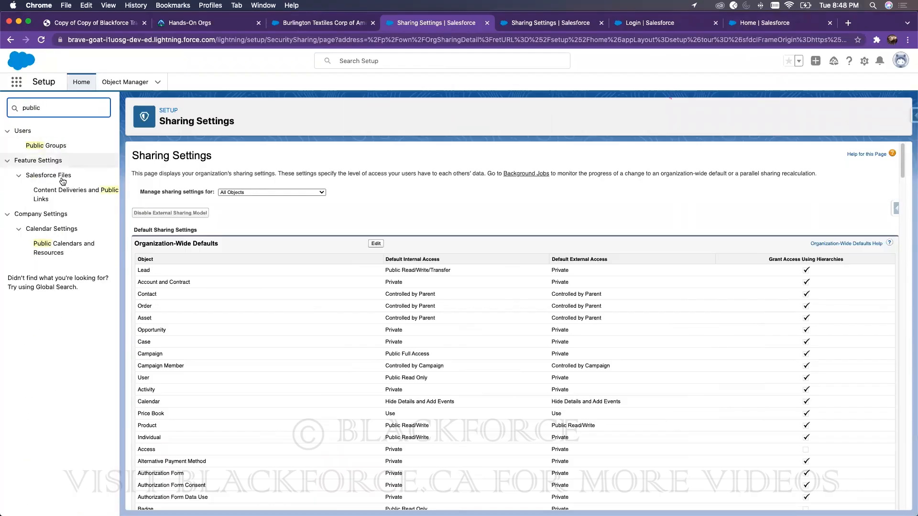
left_click(55, 148)
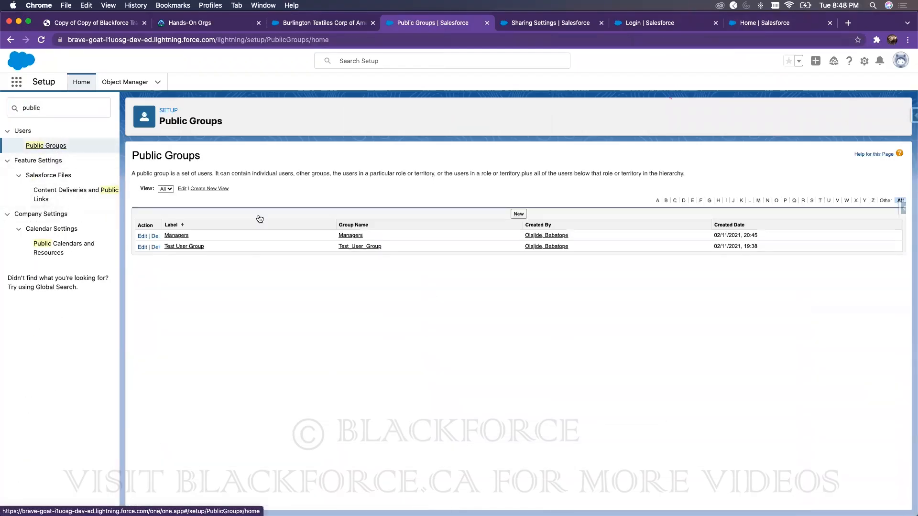
left_click(144, 236)
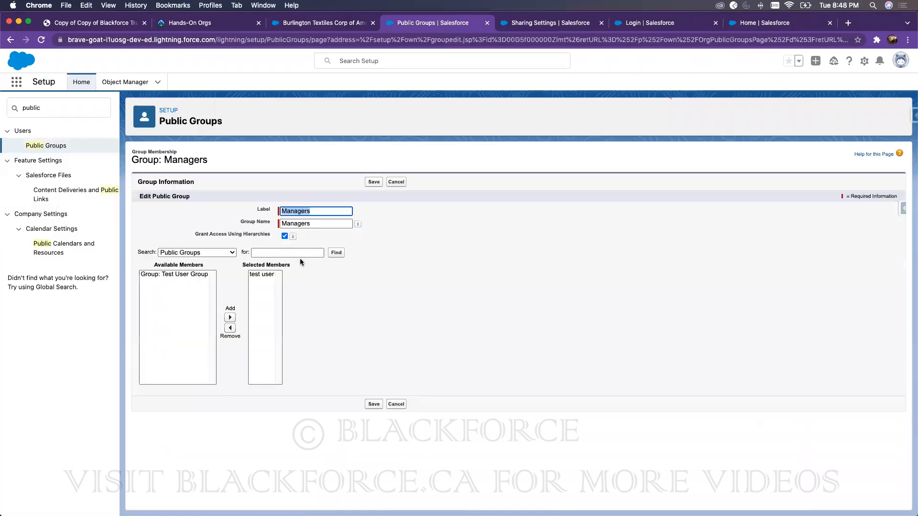
Step: Cycle the member search through Users, Roles, Roles and Subordinates, Public Groups, then Users
left_click(198, 252)
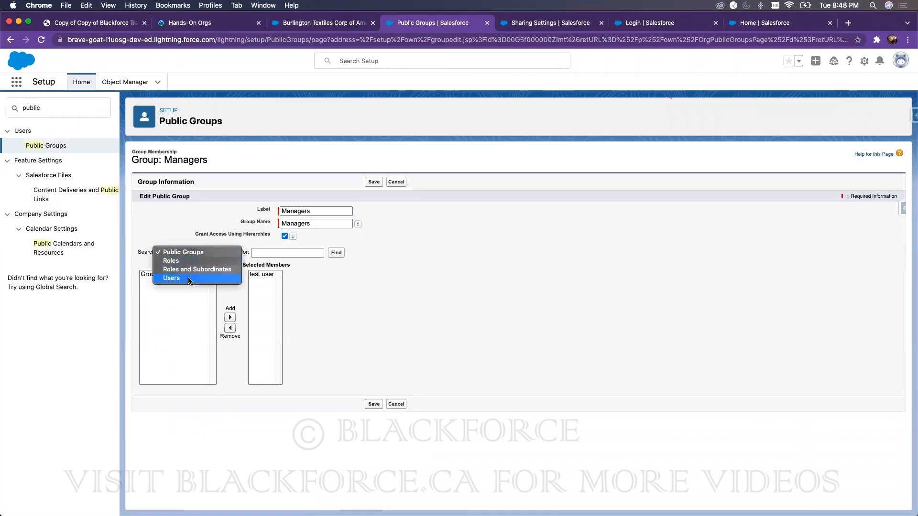
left_click(190, 282)
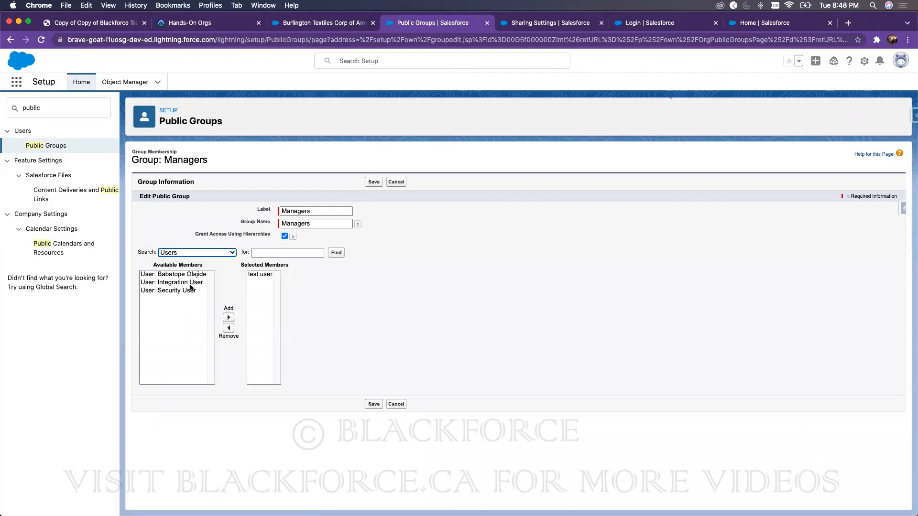
left_click(190, 253)
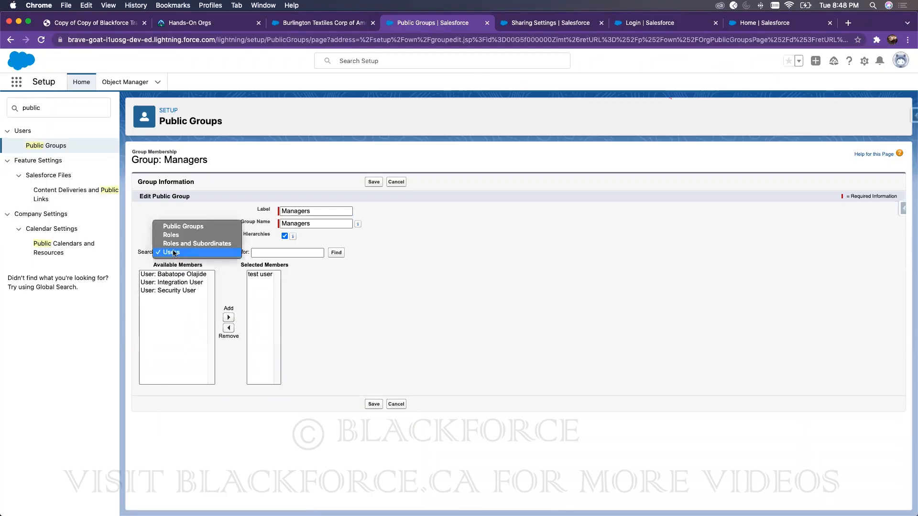
left_click(173, 234)
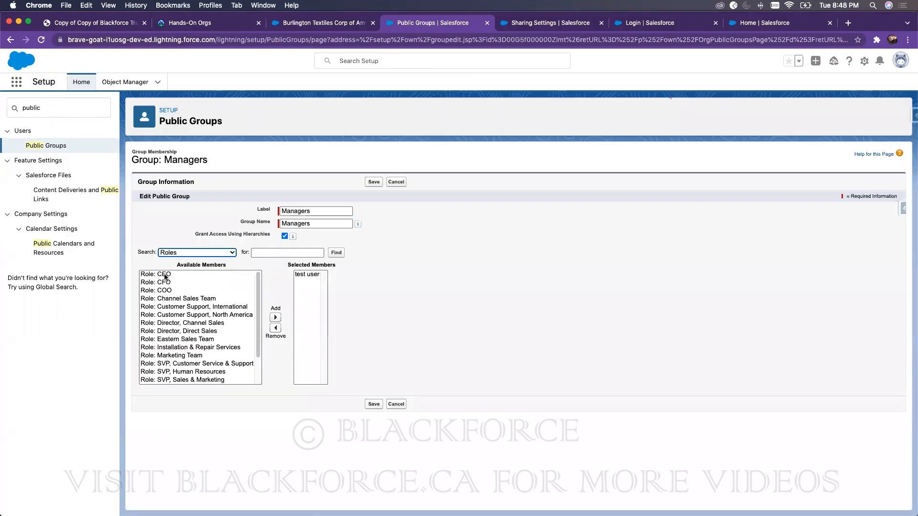
left_click(178, 253)
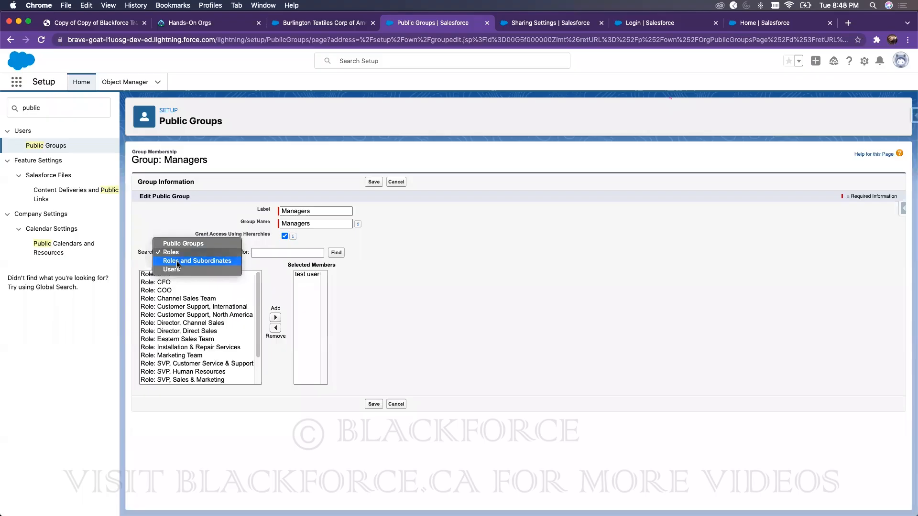
left_click(177, 261)
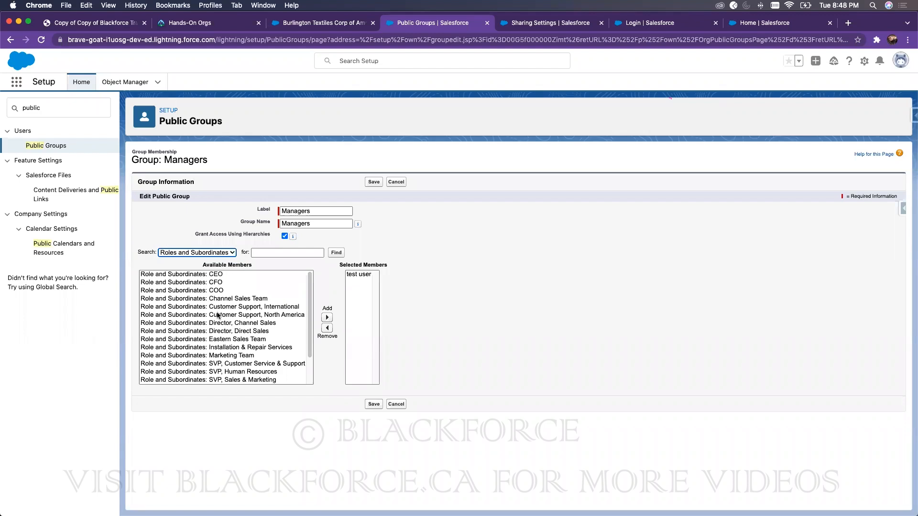
left_click(219, 252)
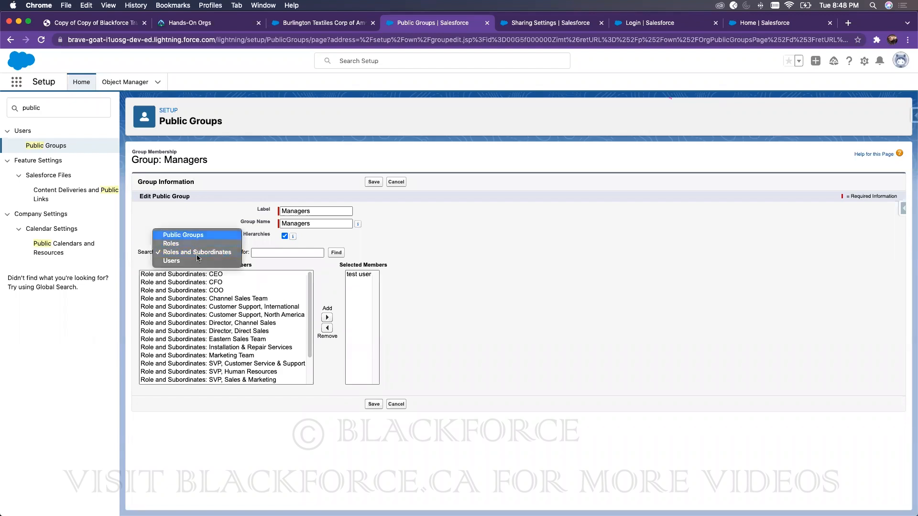
key("Return")
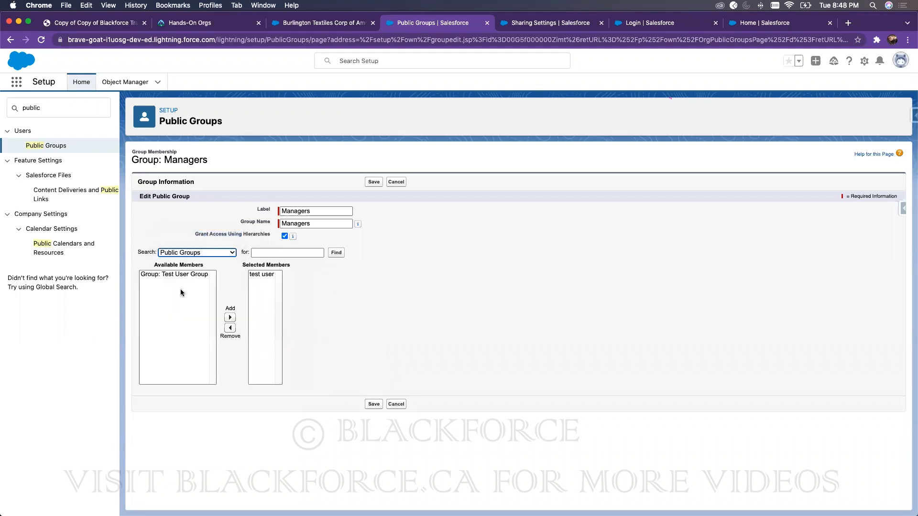
left_click(191, 253)
left_click(180, 279)
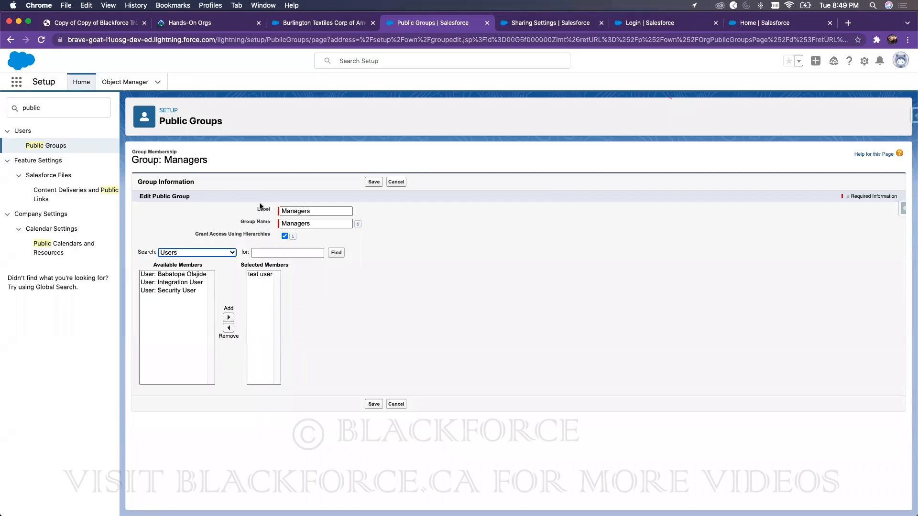
Step: View the Managers group details, glance at the training PDF, then search Setup for 'sharing'
left_click(62, 150)
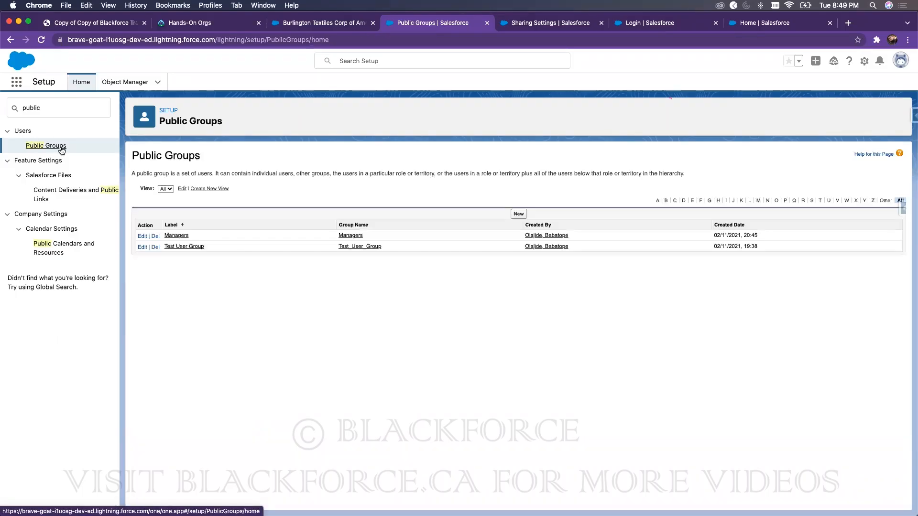
left_click(175, 235)
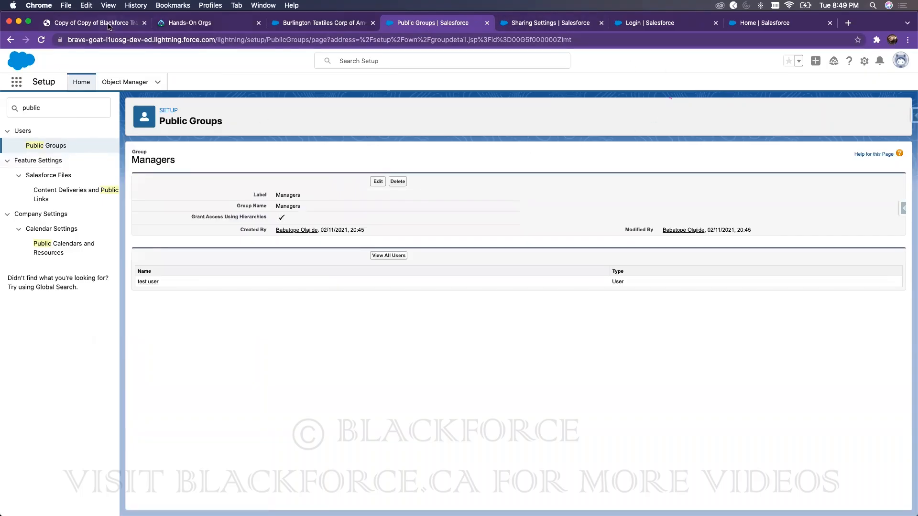
left_click(90, 22)
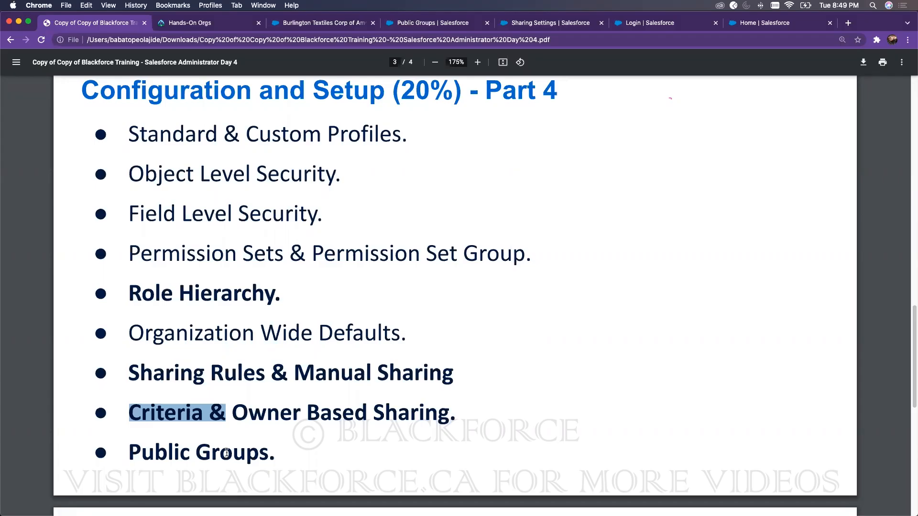
left_click(407, 29)
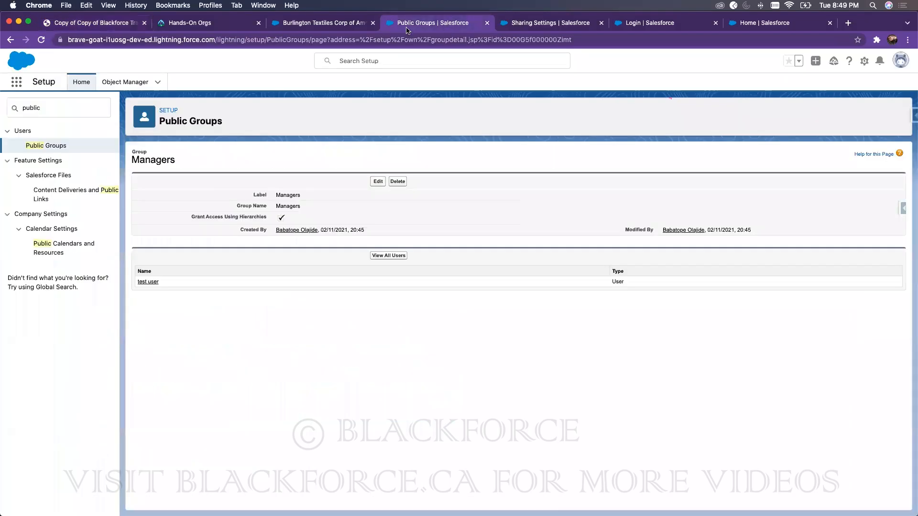
double_click(33, 108)
type("sharing")
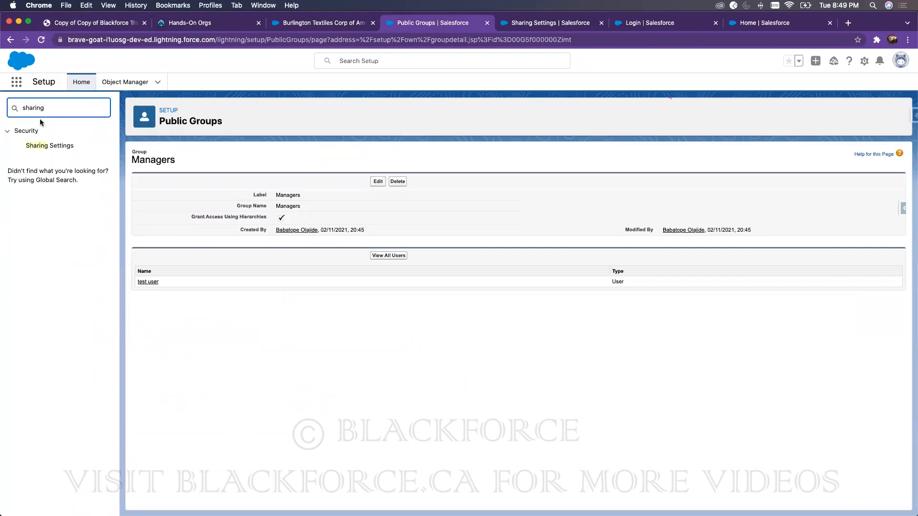
Step: Open Sharing Settings, run and confirm the account rule recalculation, then reload the page
left_click(48, 145)
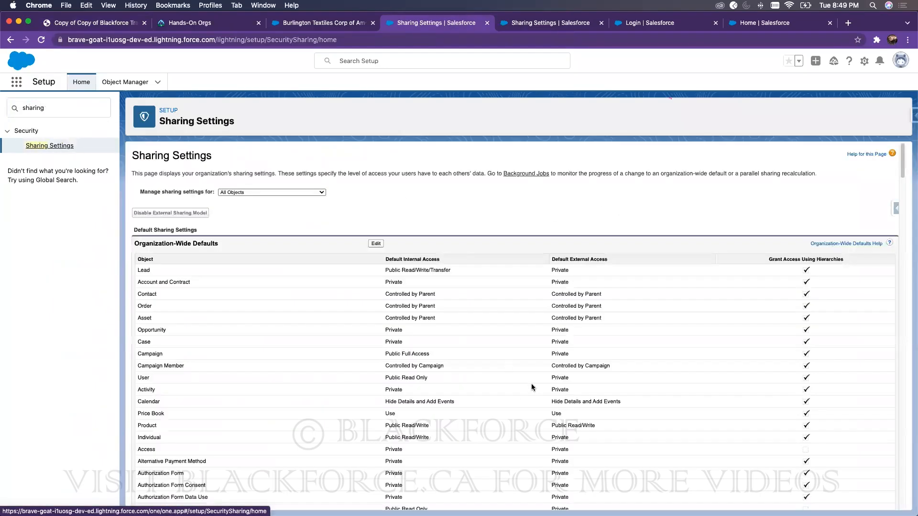
scroll(543, 369, "down", 15)
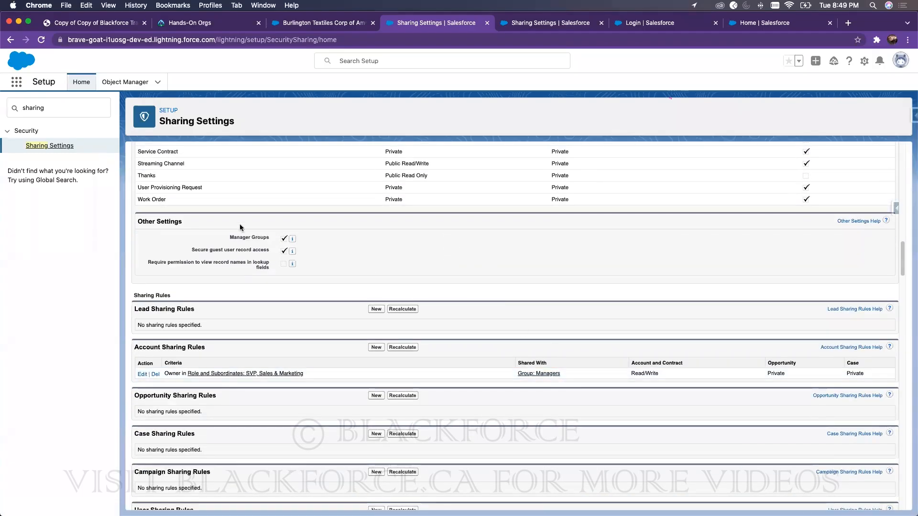
scroll(269, 250, "up", 1)
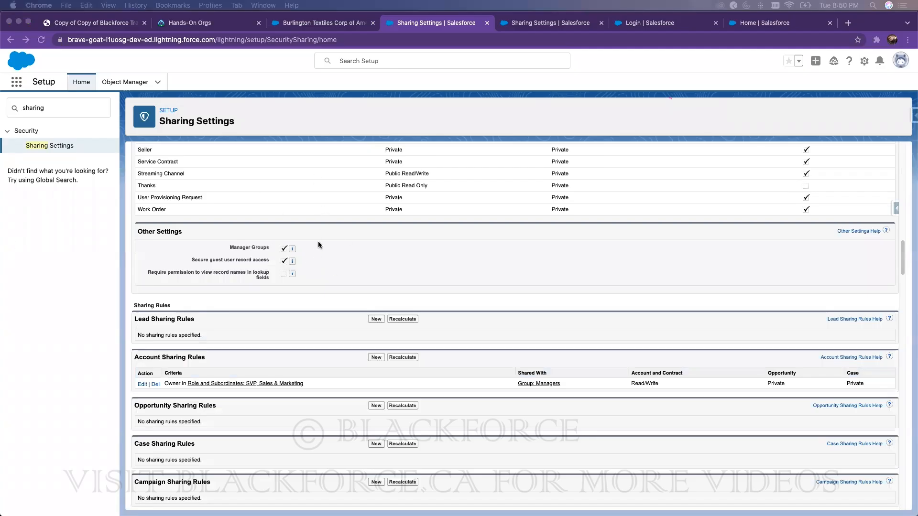
left_click(155, 384)
left_click(540, 111)
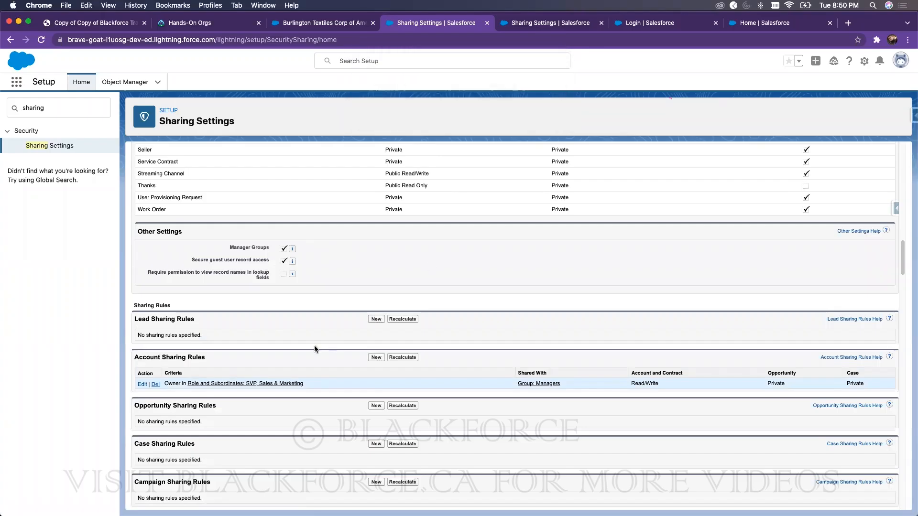
scroll(239, 259, "down", 7)
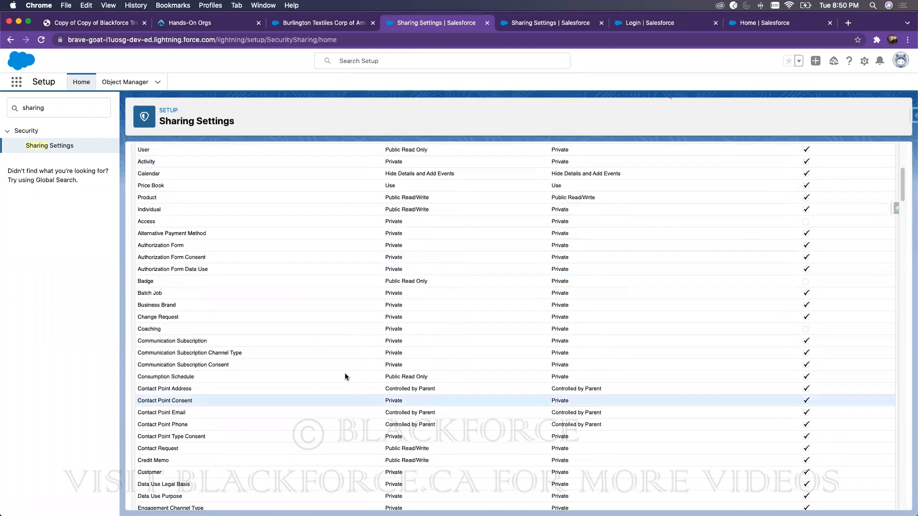
scroll(277, 253, "down", 20)
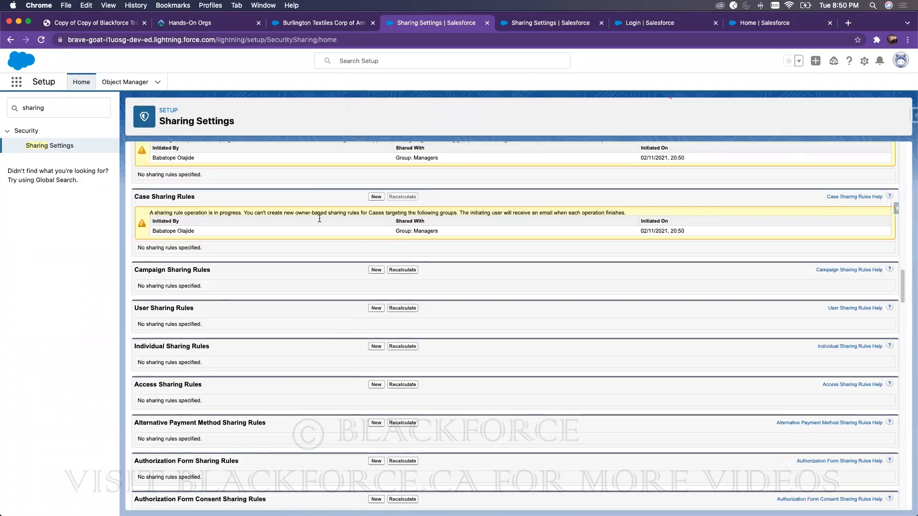
left_click(41, 39)
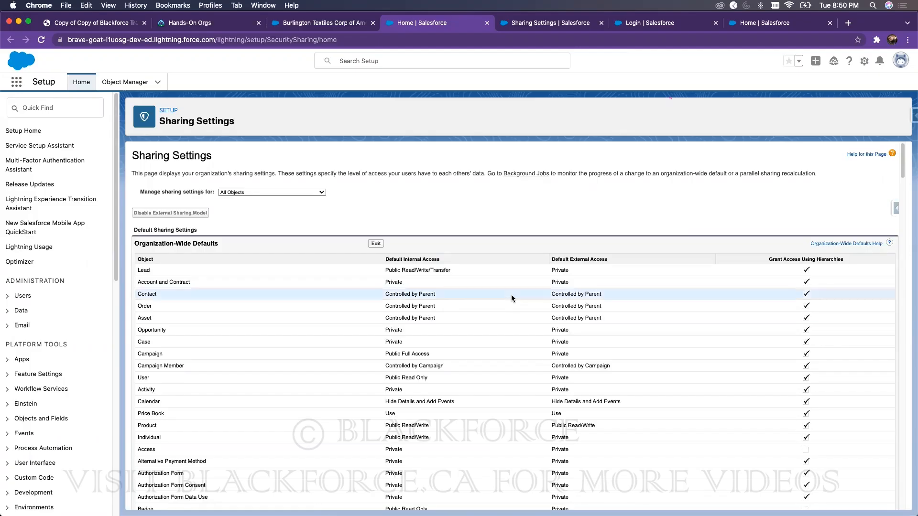
Step: Switch to the Burlington Textiles tab and open the Accounts Recently Viewed list
scroll(506, 297, "down", 2)
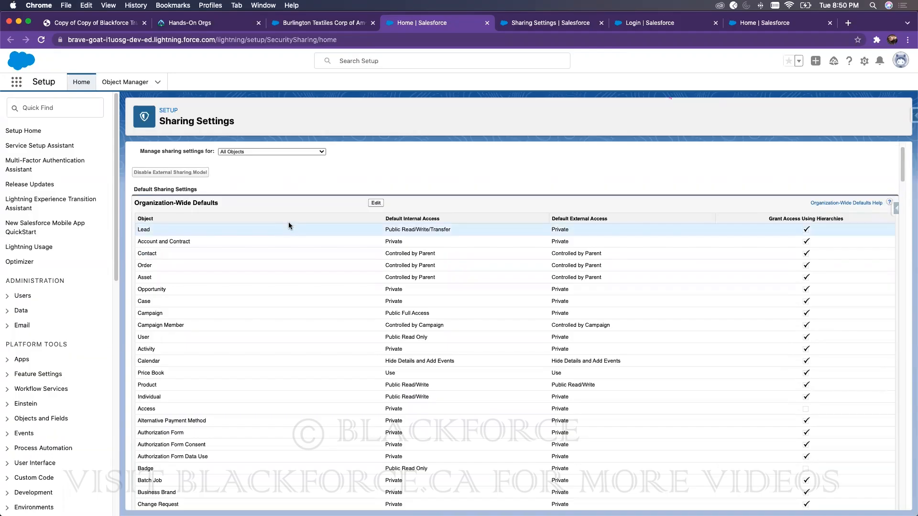
left_click(307, 25)
left_click(277, 77)
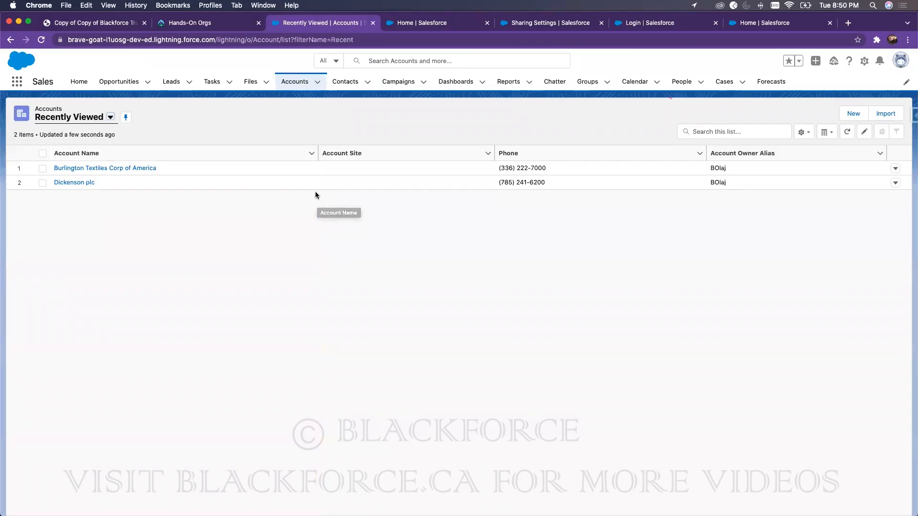
Step: Open the Burlington Textiles Corp of America record, with Setup Home opened in a new tab
left_click(138, 168)
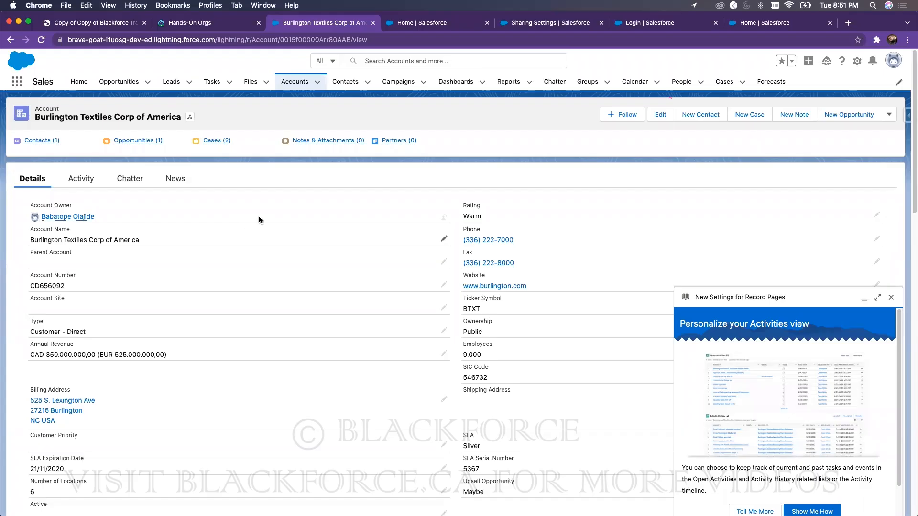
left_click(891, 297)
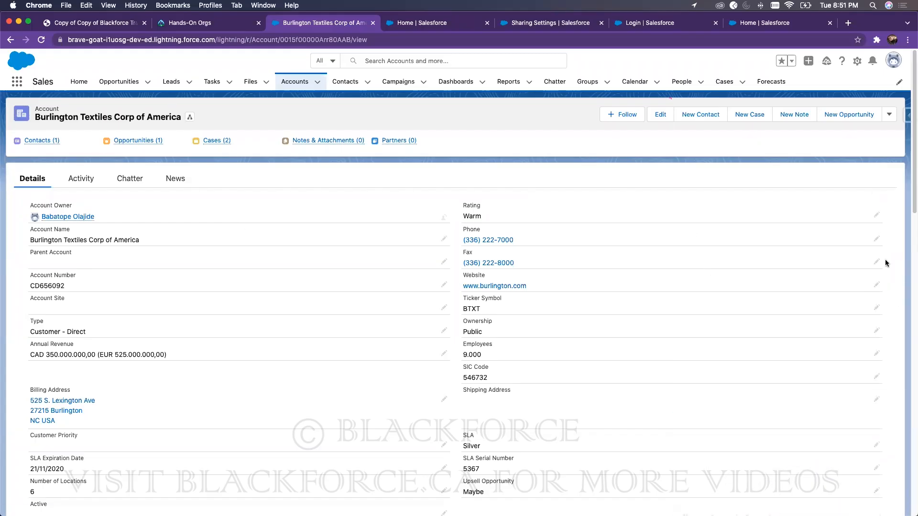
left_click(856, 61)
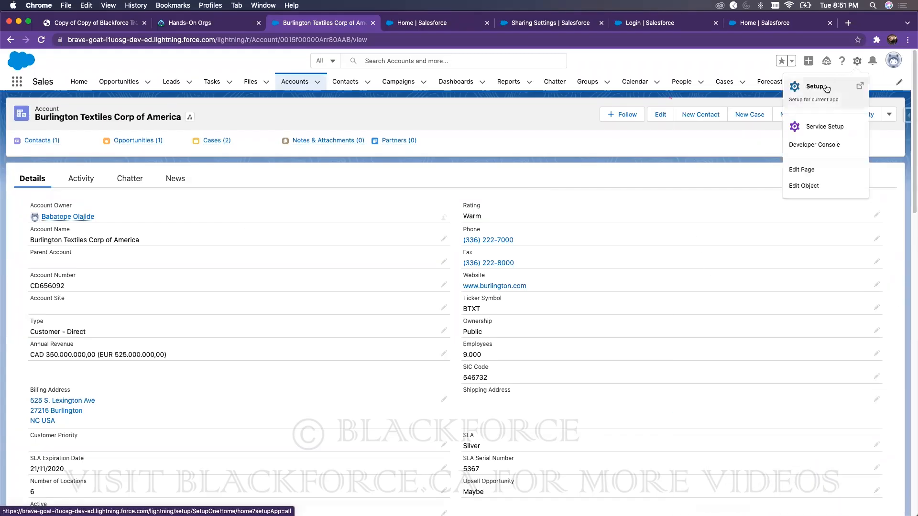
left_click(826, 87)
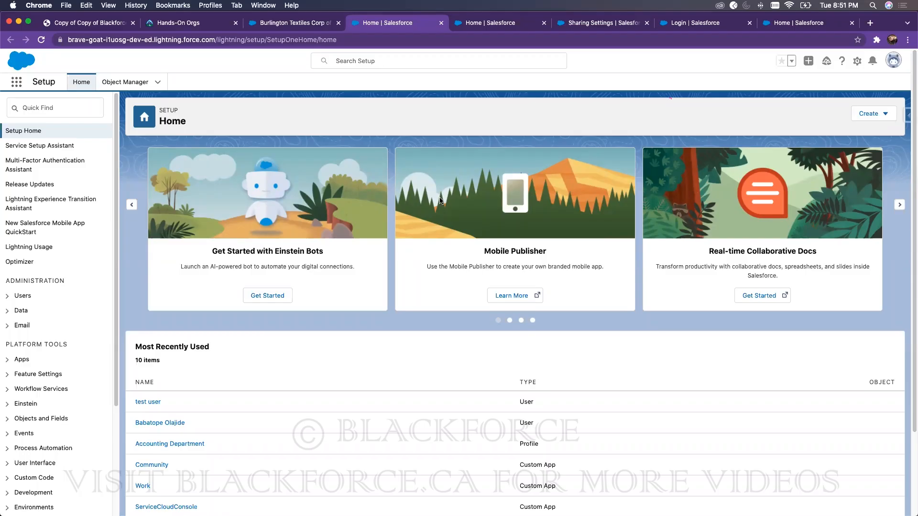
left_click(294, 22)
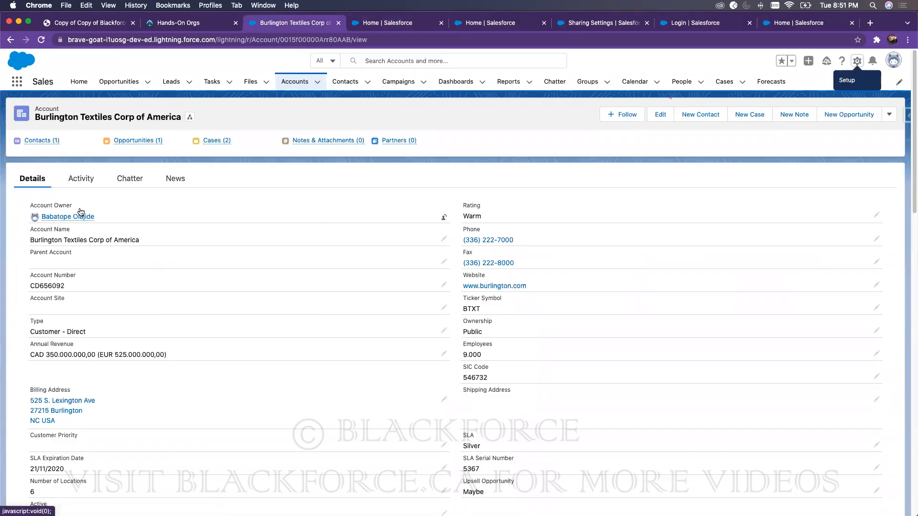
Step: Return to Accounts and switch to the All Accounts list view
left_click(296, 84)
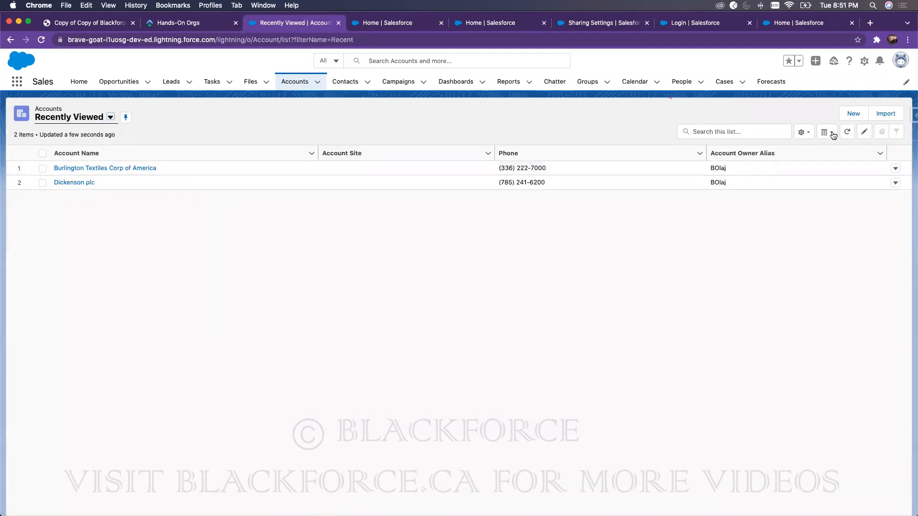
left_click(803, 132)
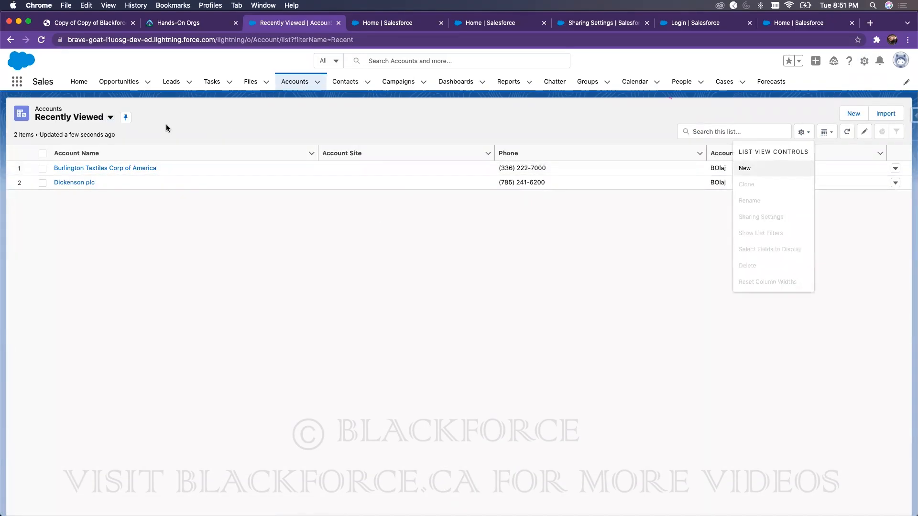
left_click(70, 118)
left_click(72, 152)
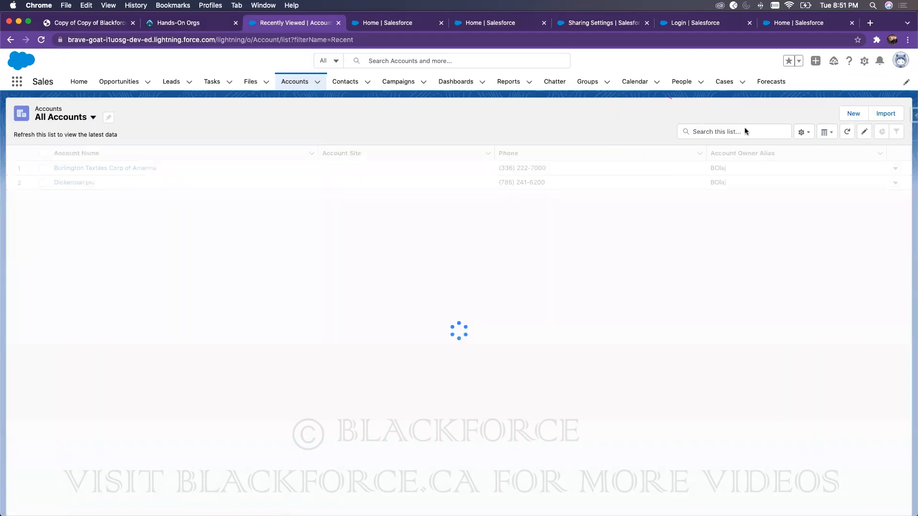
Step: Add the Annual Revenue field to the list's displayed columns and save
left_click(803, 132)
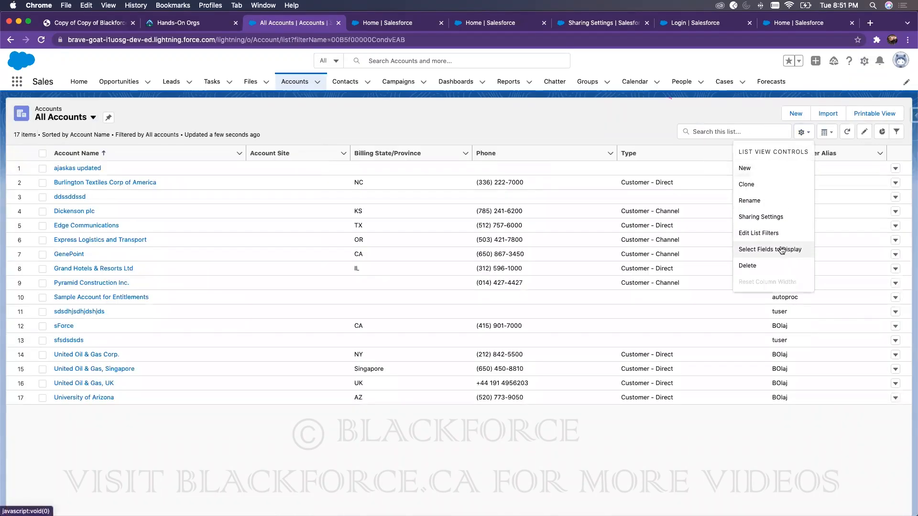
left_click(779, 248)
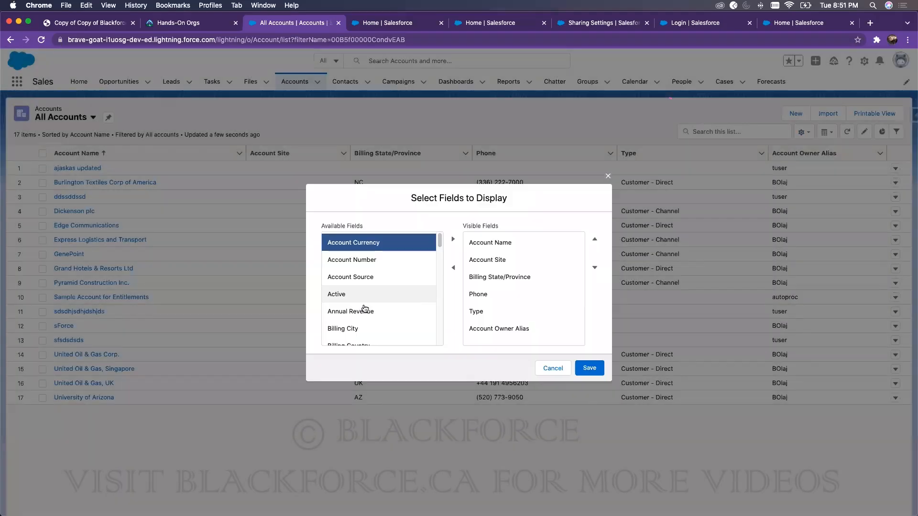
left_click(363, 307)
left_click(452, 241)
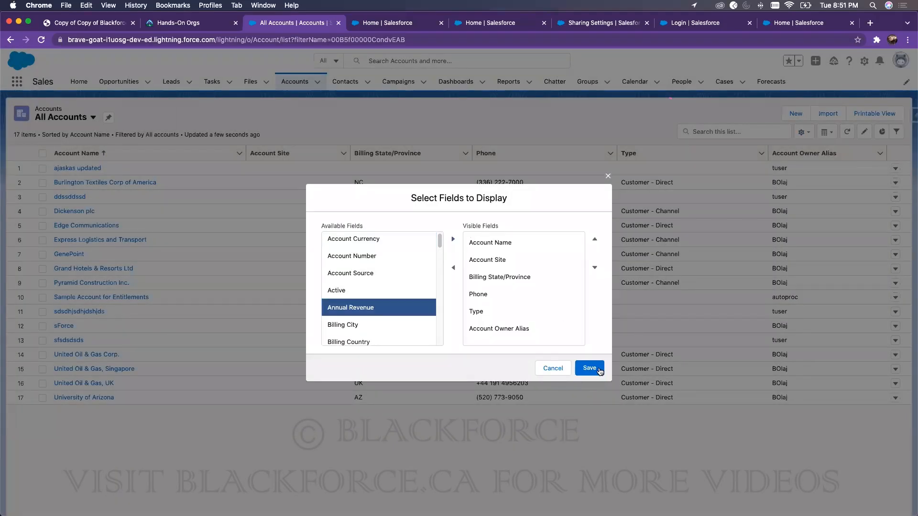
left_click(589, 368)
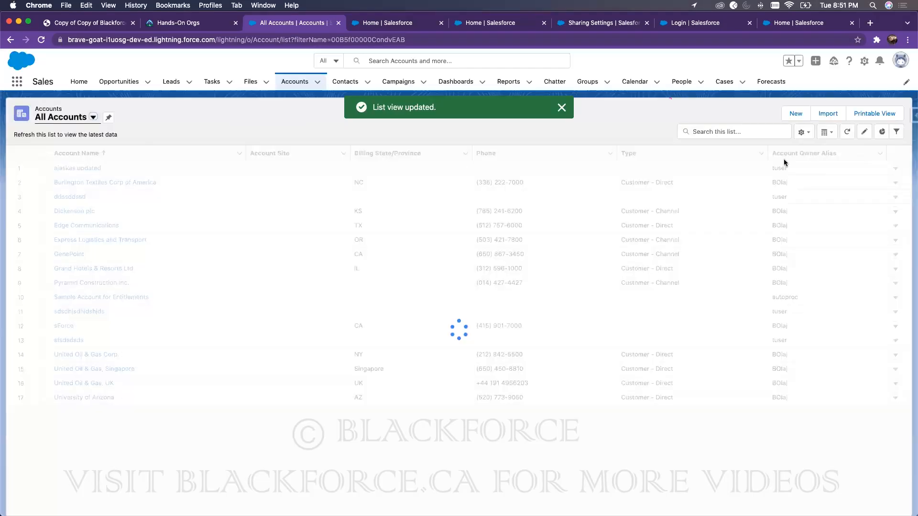
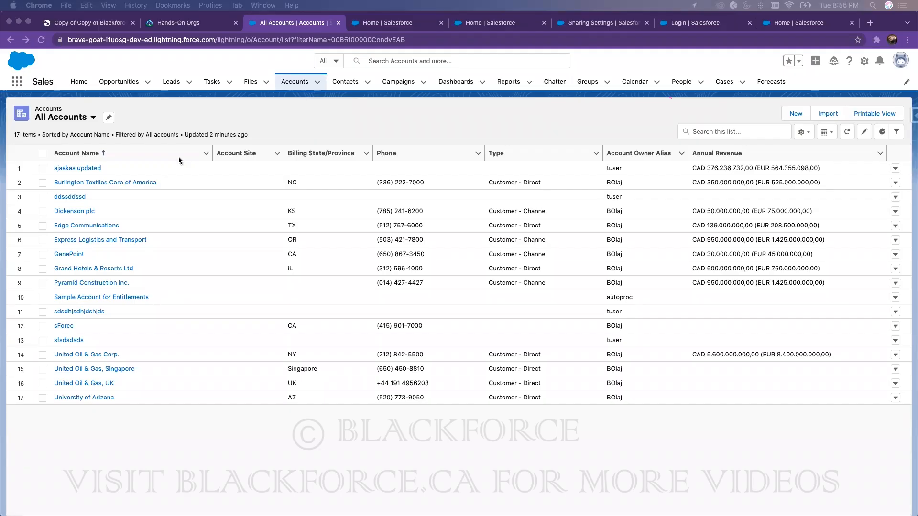
Step: Focus the browser window showing the All Accounts list
left_click(311, 104)
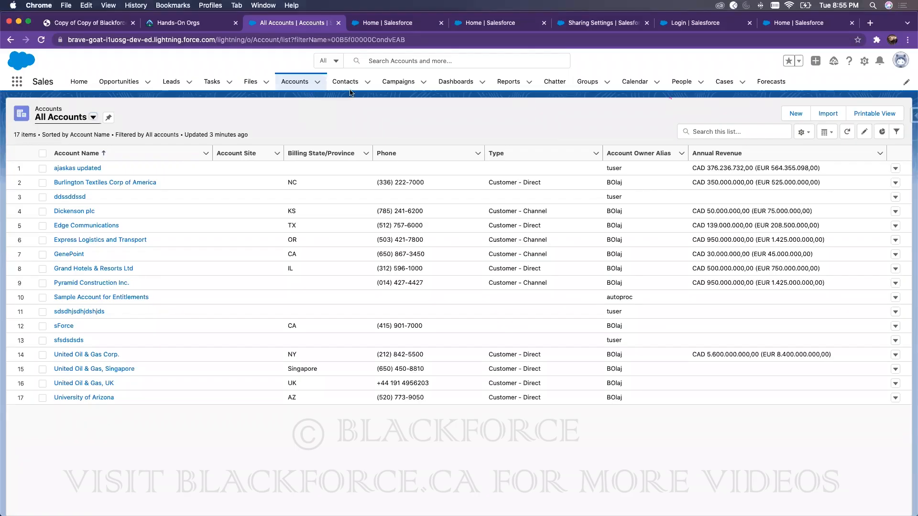
Step: Reload Sharing Settings and start a new account sharing rule
left_click(572, 21)
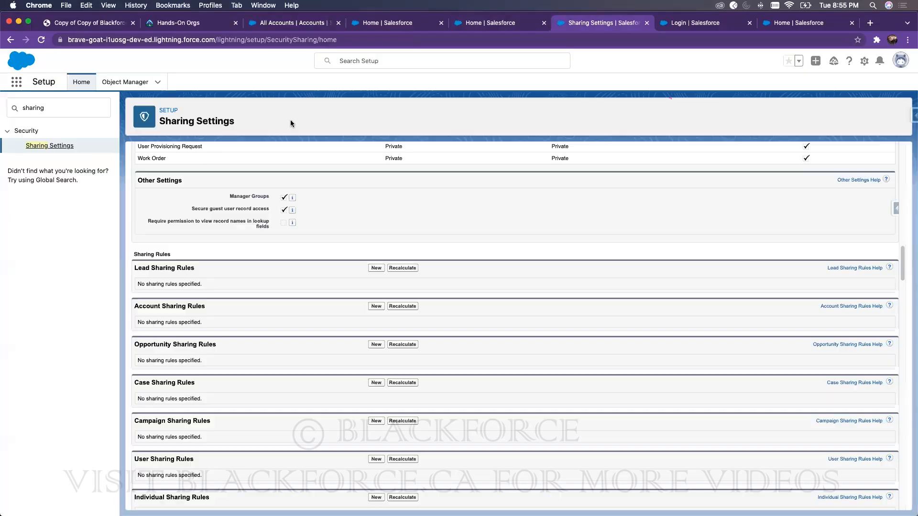
left_click(64, 146)
left_click(377, 305)
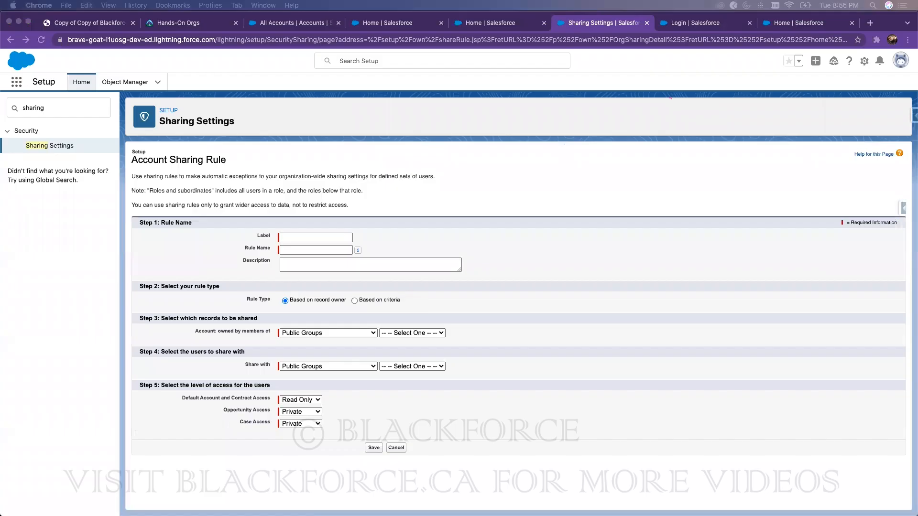
Step: Base the rule on criteria Account Name equals, sharing with Public Groups
left_click(356, 300)
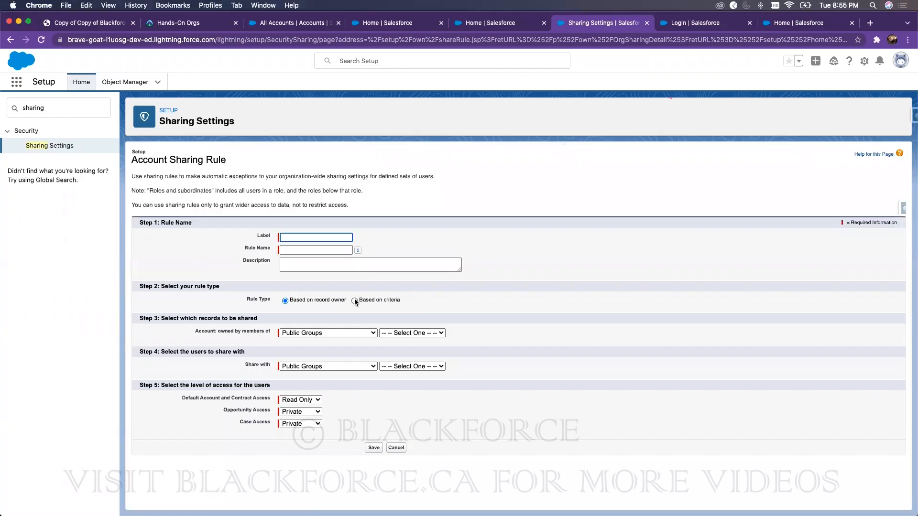
left_click(323, 342)
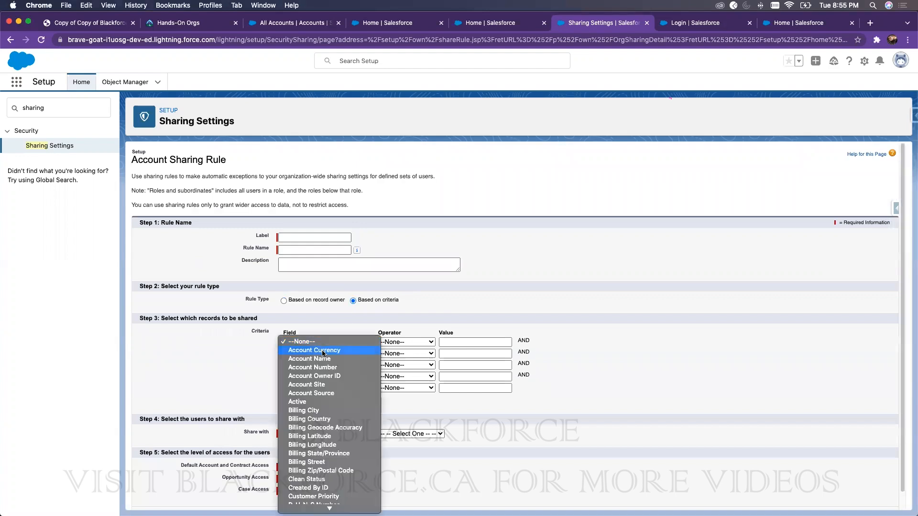
left_click(327, 359)
left_click(406, 342)
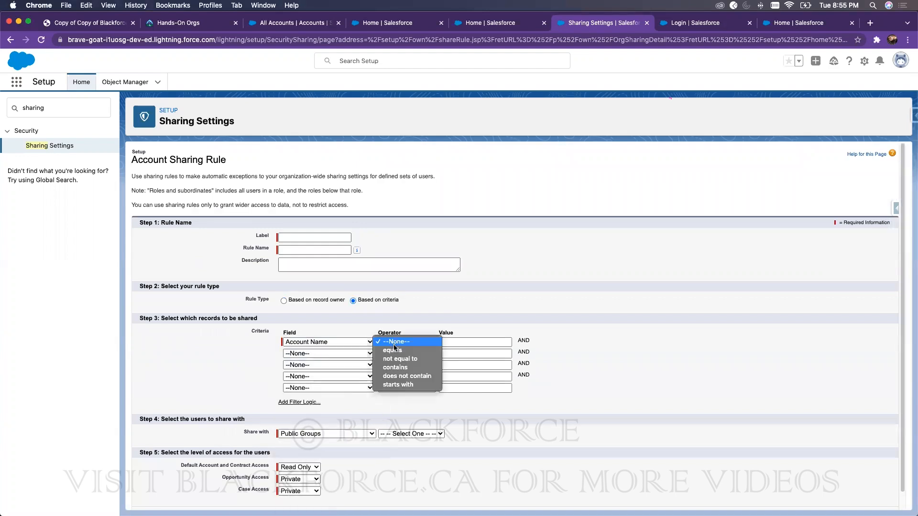
left_click(417, 350)
left_click(444, 343)
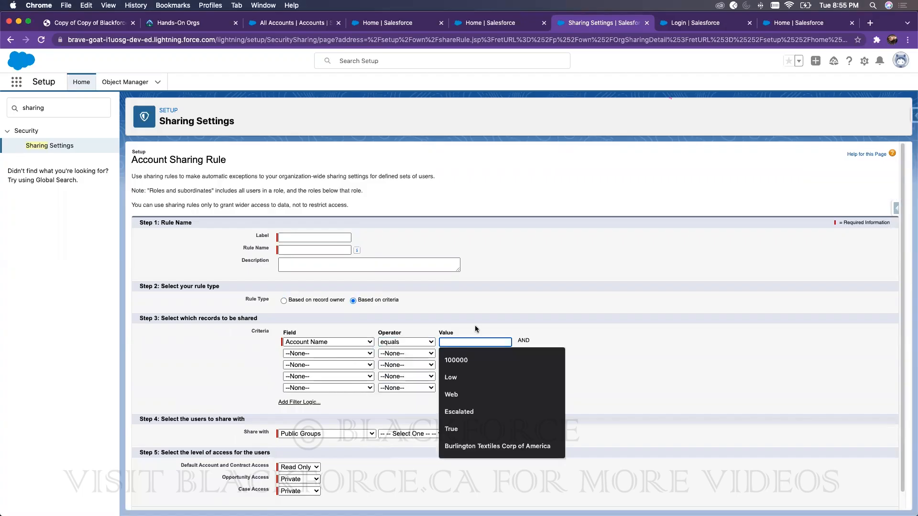
left_click(340, 434)
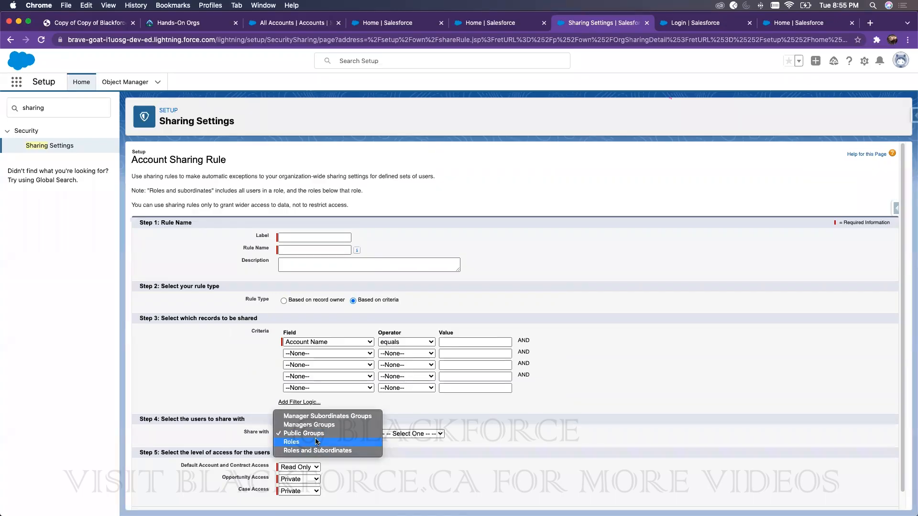
left_click(676, 268)
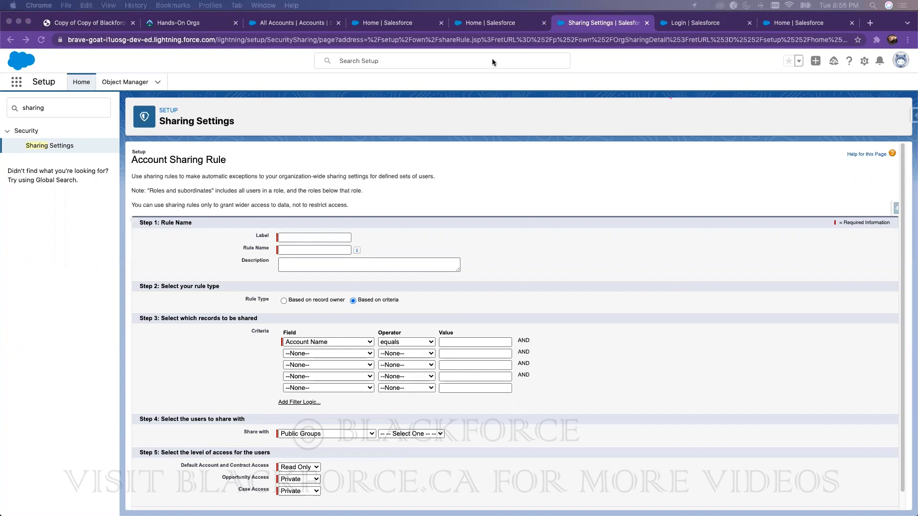
Step: Review the training slides PDF and highlight the words 'Manual Sharing'
left_click(491, 24)
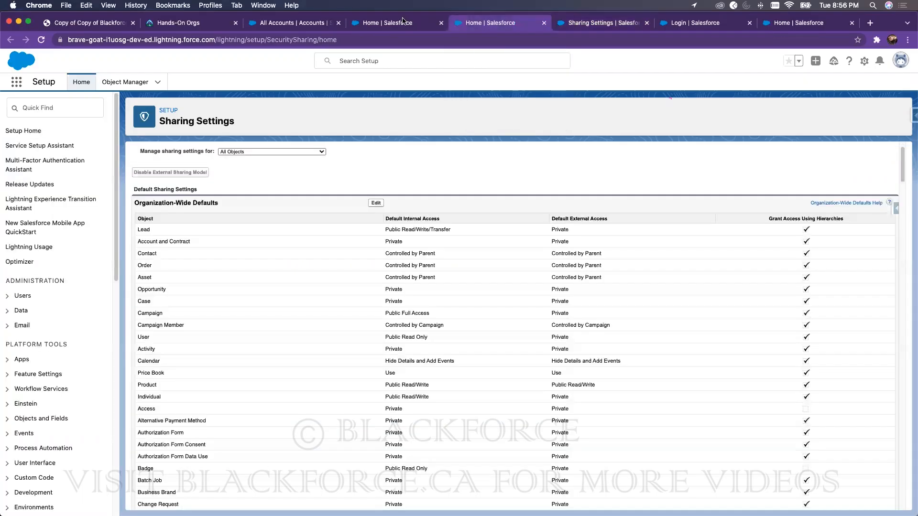
left_click(297, 24)
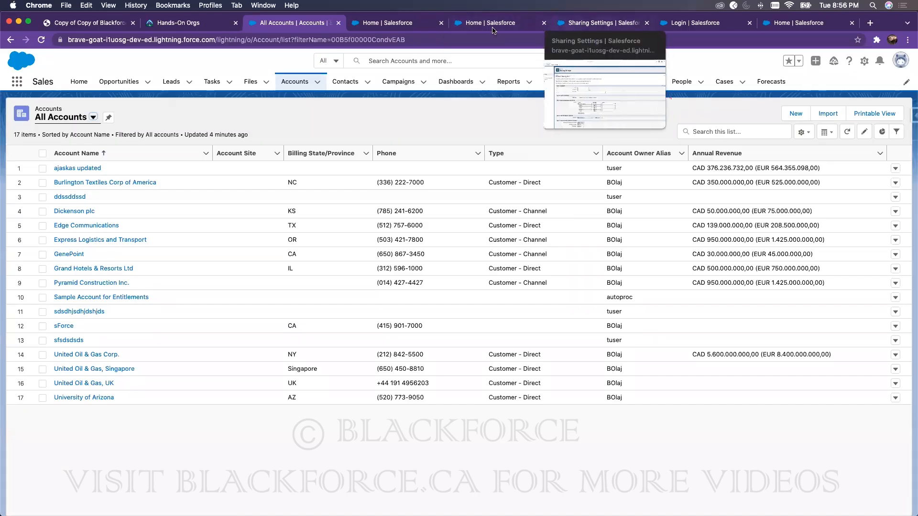
left_click(94, 26)
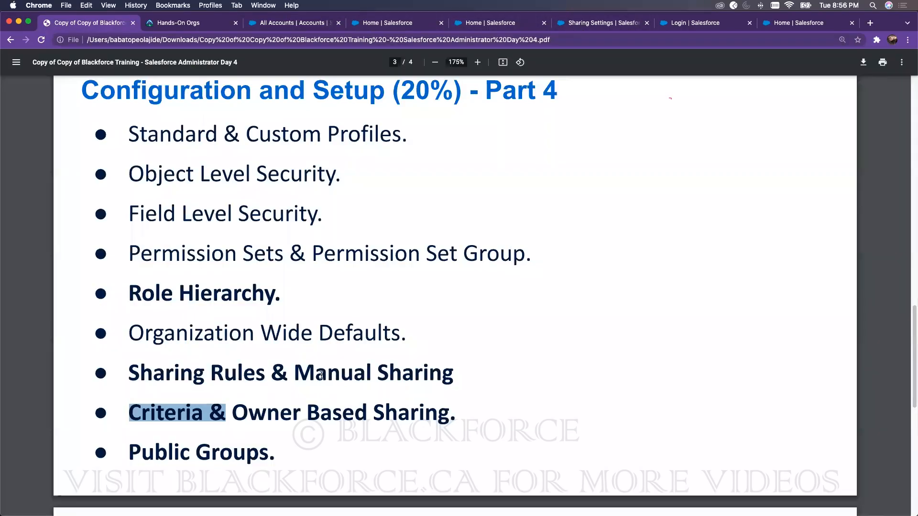
left_click_drag(295, 374, 452, 376)
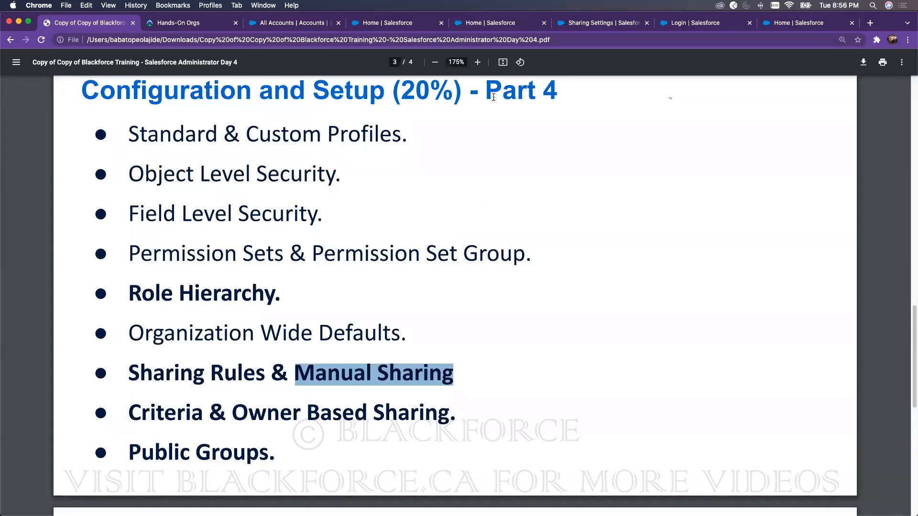
left_click(502, 27)
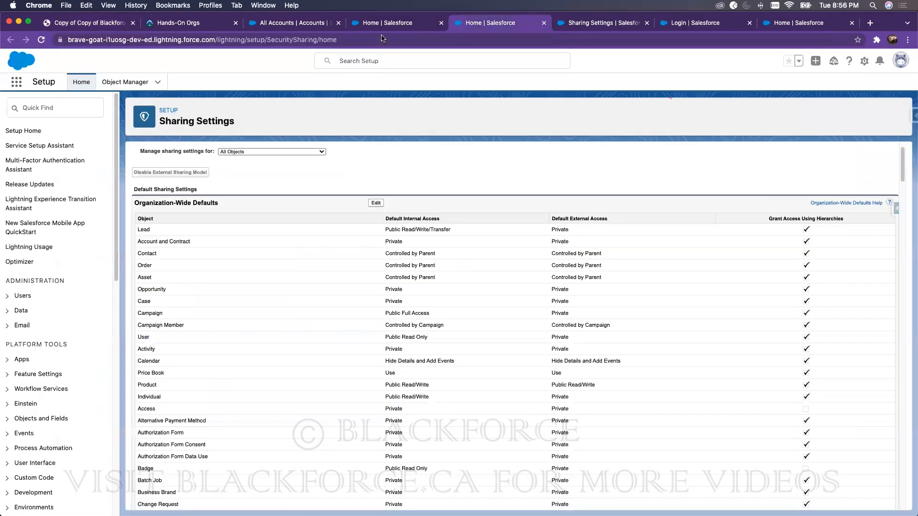
left_click(381, 22)
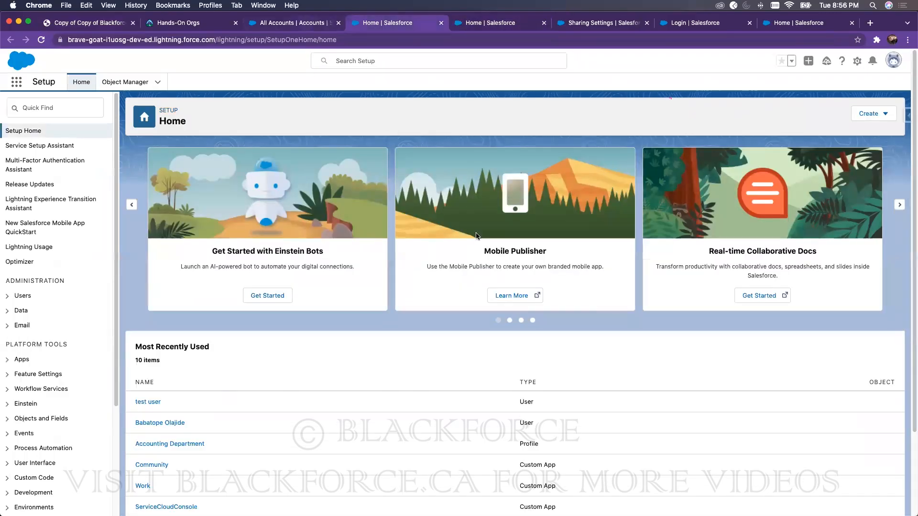
key("super+alt+Left")
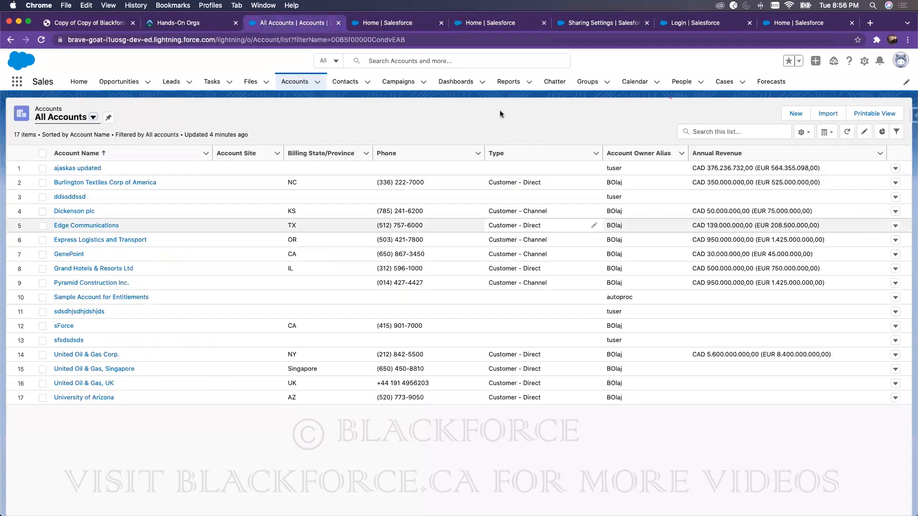
Step: Reload Sharing Settings, scan the rule list, then go back to All Accounts
left_click(608, 25)
left_click(53, 146)
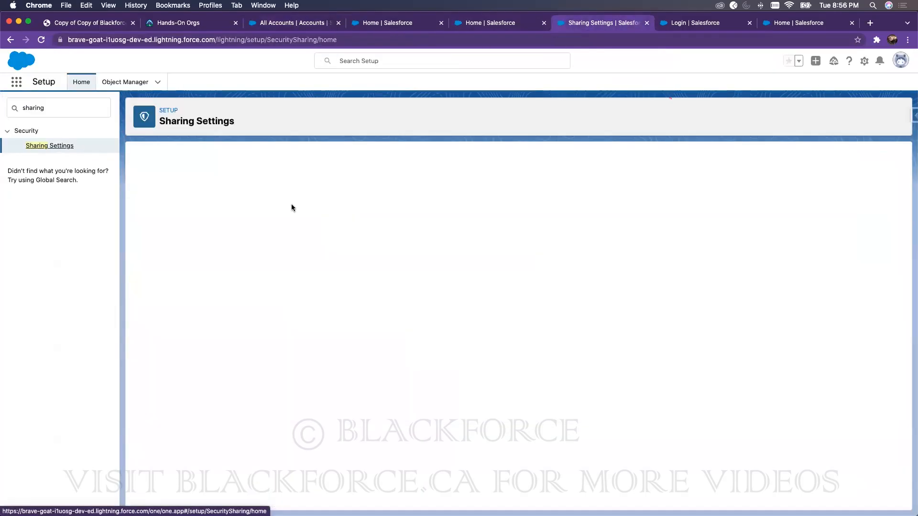
scroll(390, 373, "down", 20)
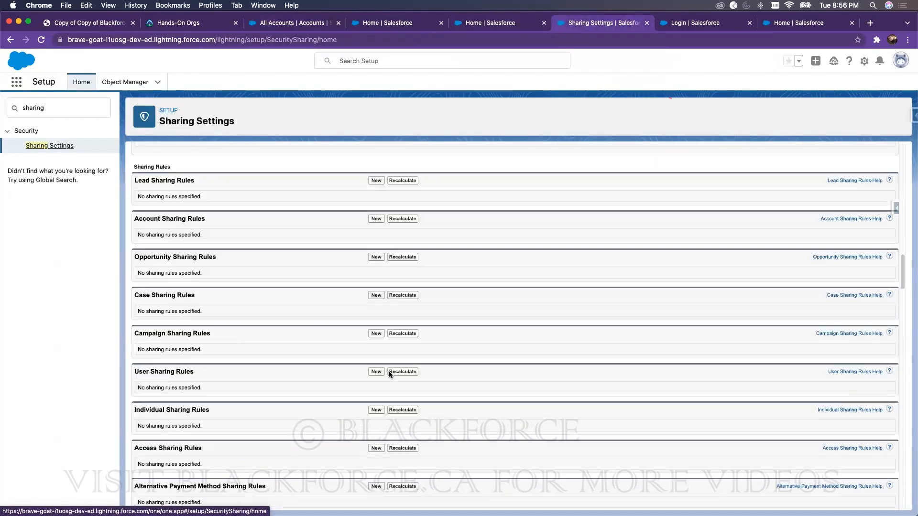
scroll(389, 374, "up", 10)
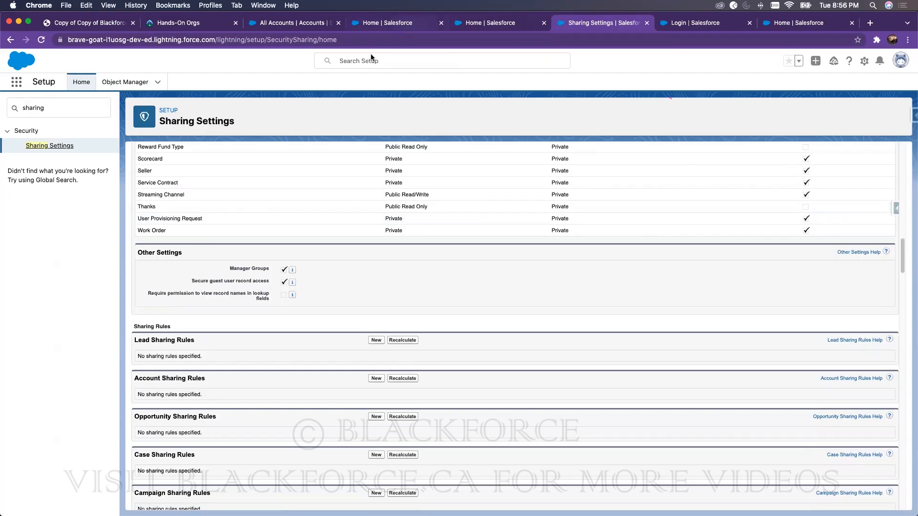
left_click(377, 22)
left_click(294, 23)
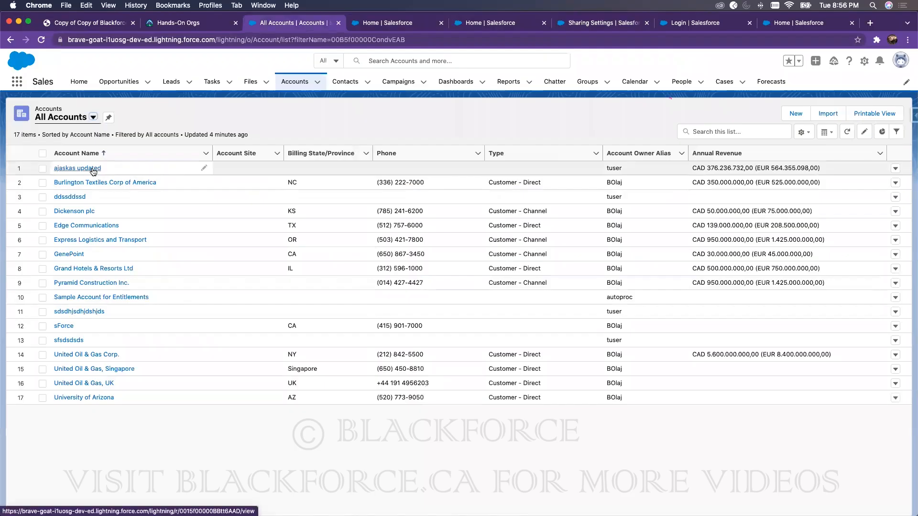
Step: Open Dickenson plc, refresh the second user's 4-account list, then maximise the record window
left_click(76, 211)
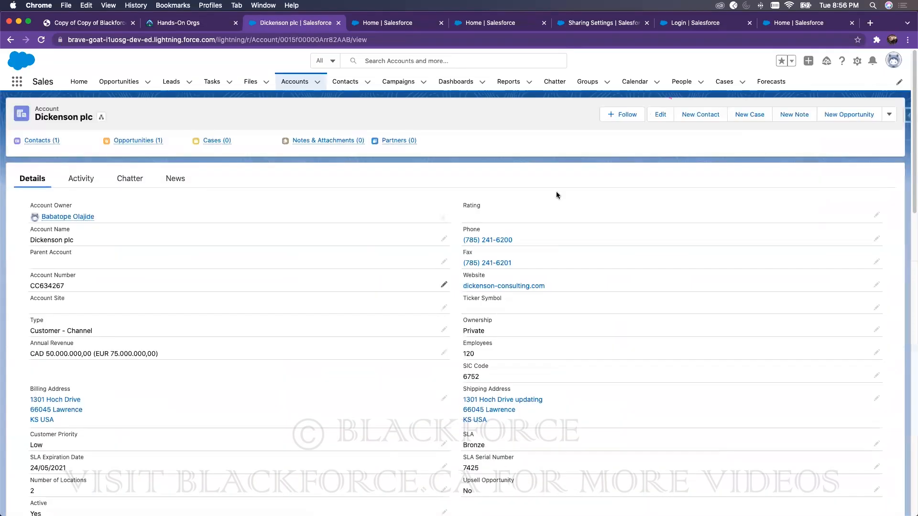
left_click_drag(886, 17, 785, 19)
left_click(854, 52)
left_click(229, 41)
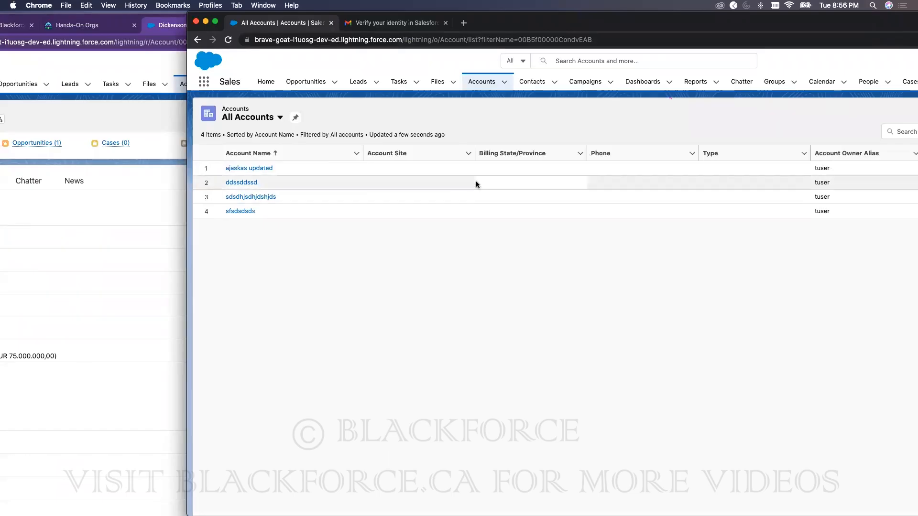
double_click(604, 23)
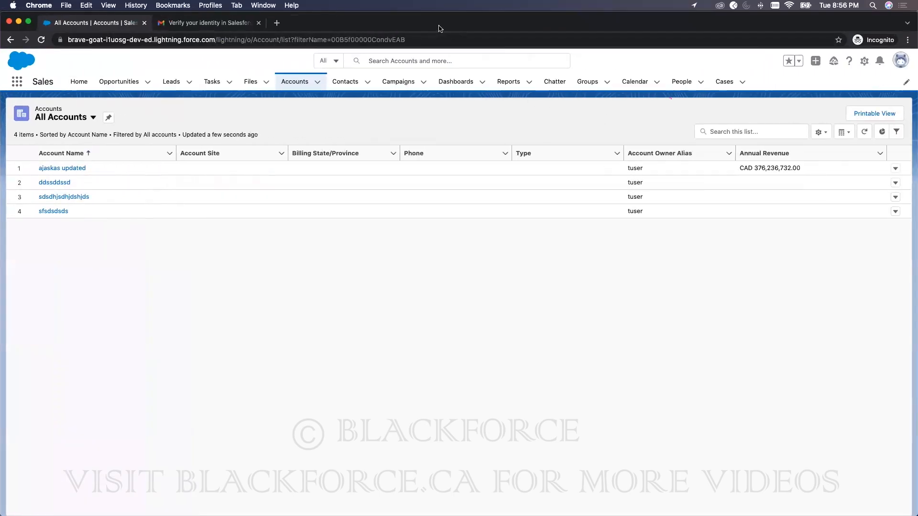
double_click(545, 26)
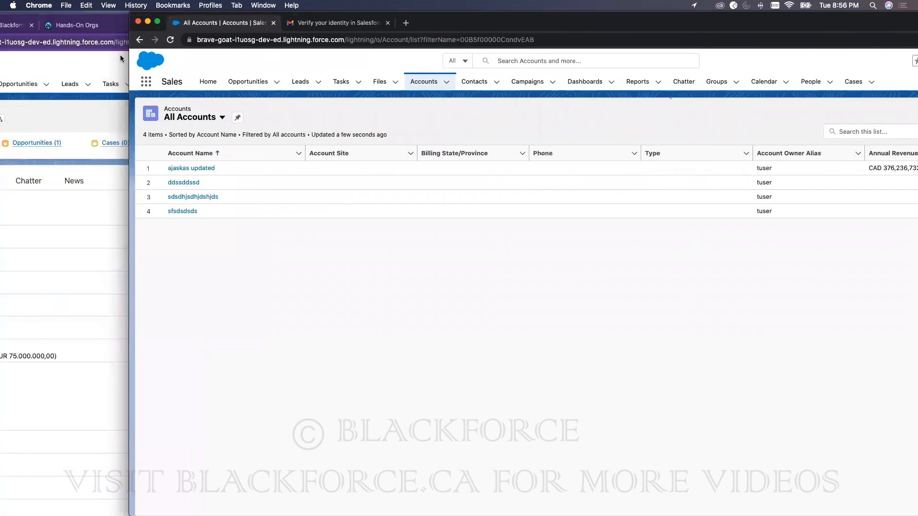
left_click(98, 71)
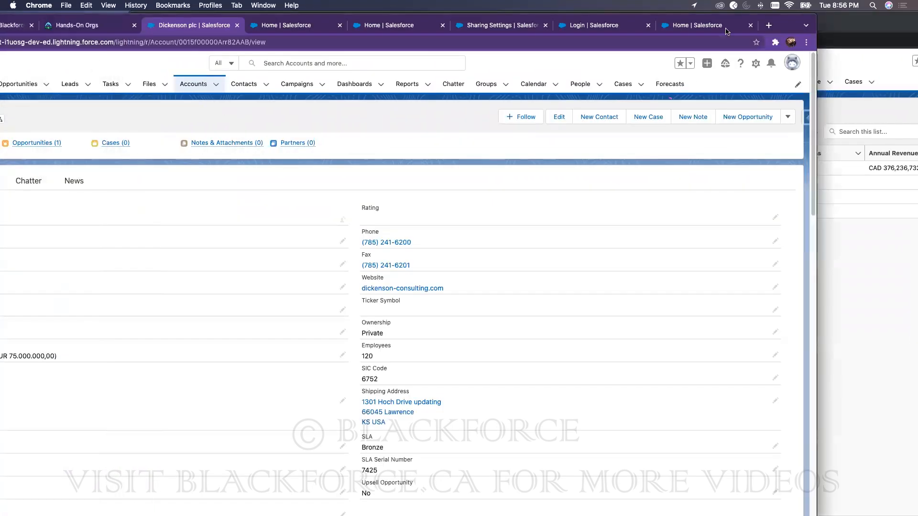
double_click(777, 22)
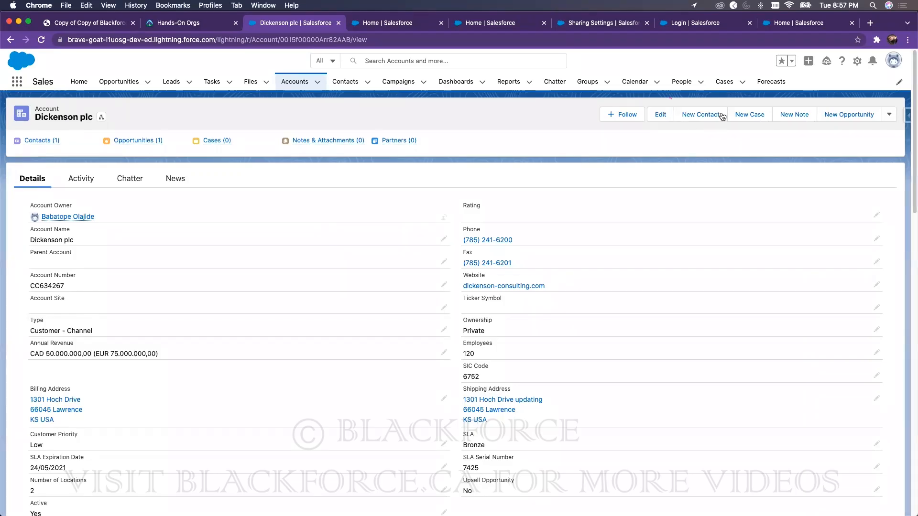
Step: Open Dickenson plc's Sharing dialog and add the test user
left_click(889, 115)
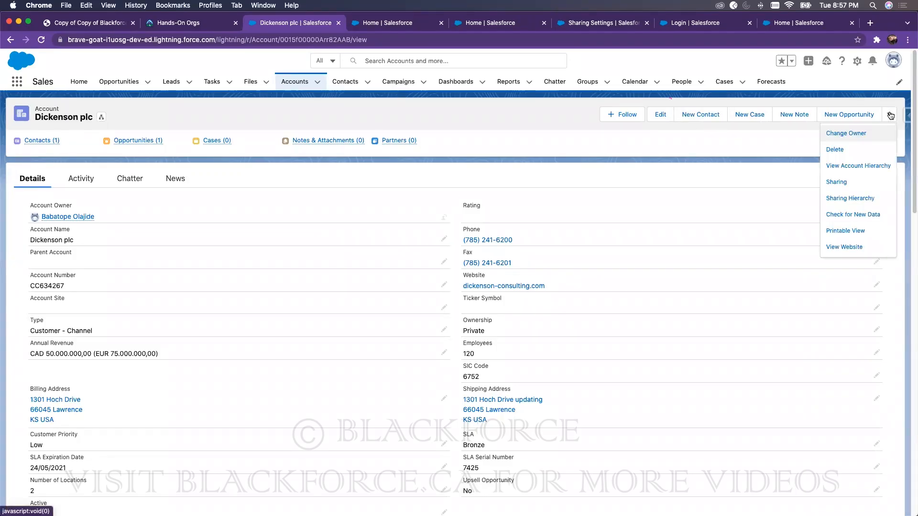
left_click(843, 183)
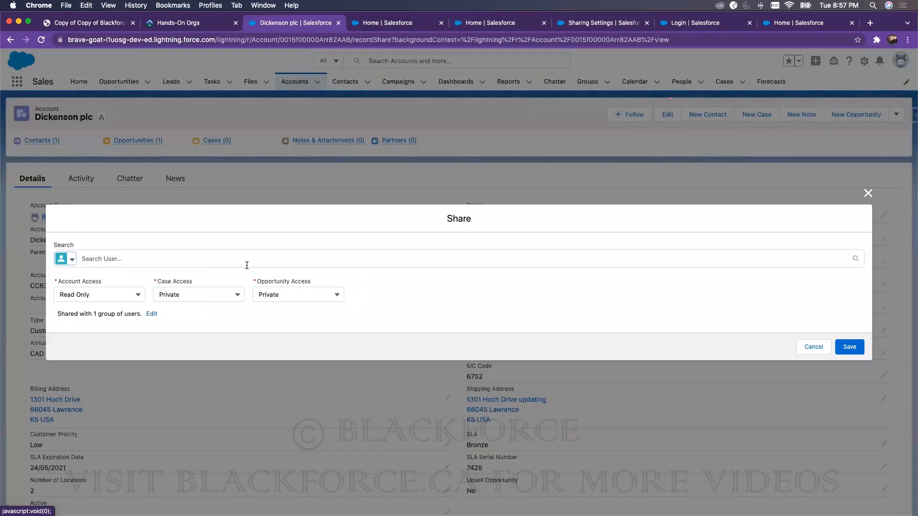
left_click(198, 258)
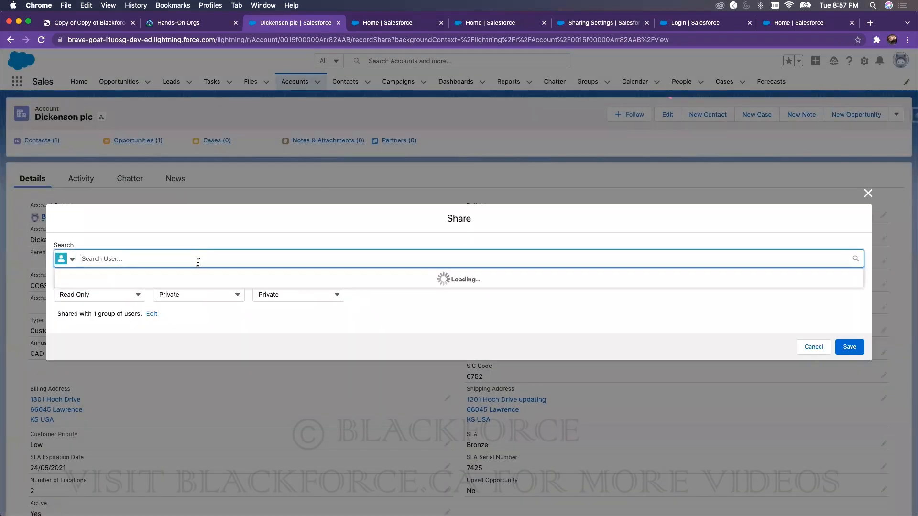
type("test")
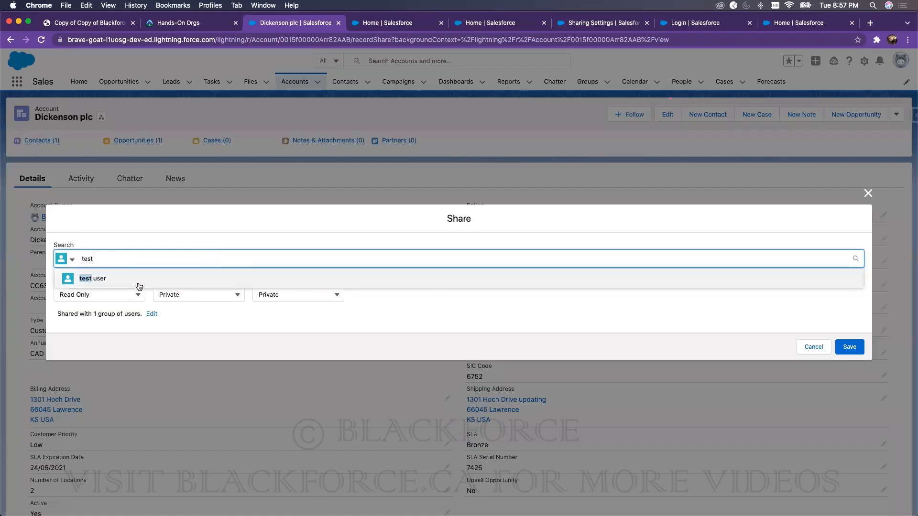
left_click(115, 280)
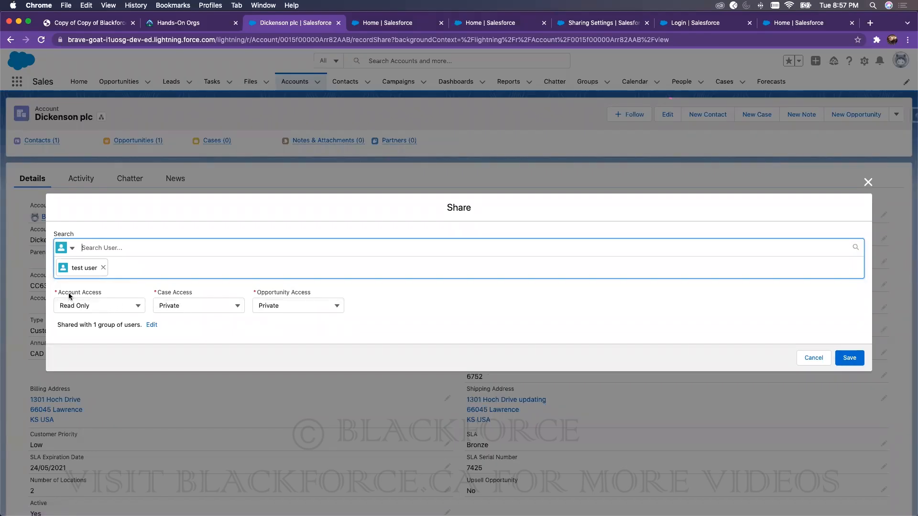
Step: Keep Read Only account access with Private case and opportunity access, and save
left_click(79, 306)
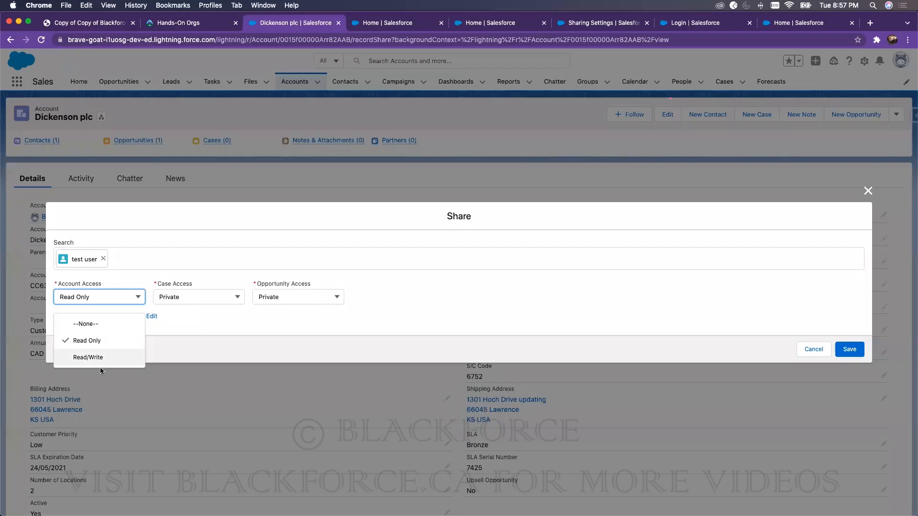
left_click(100, 343)
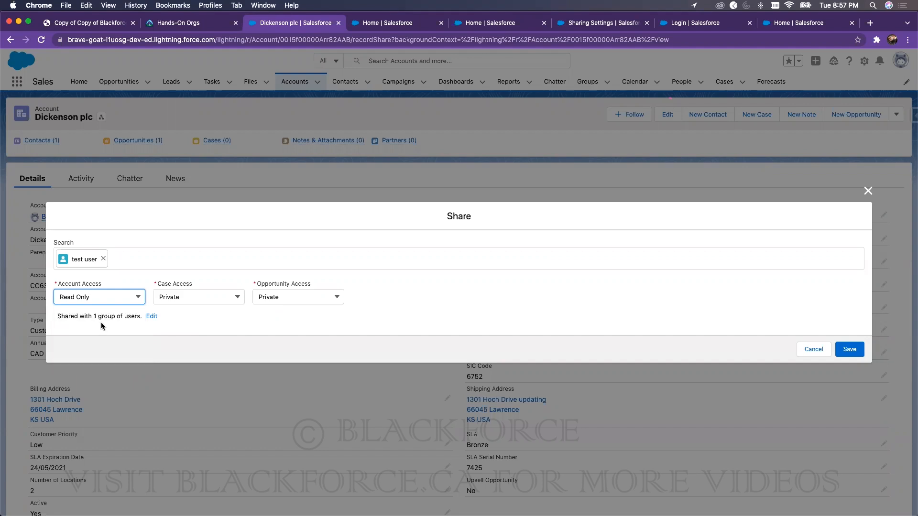
left_click(106, 297)
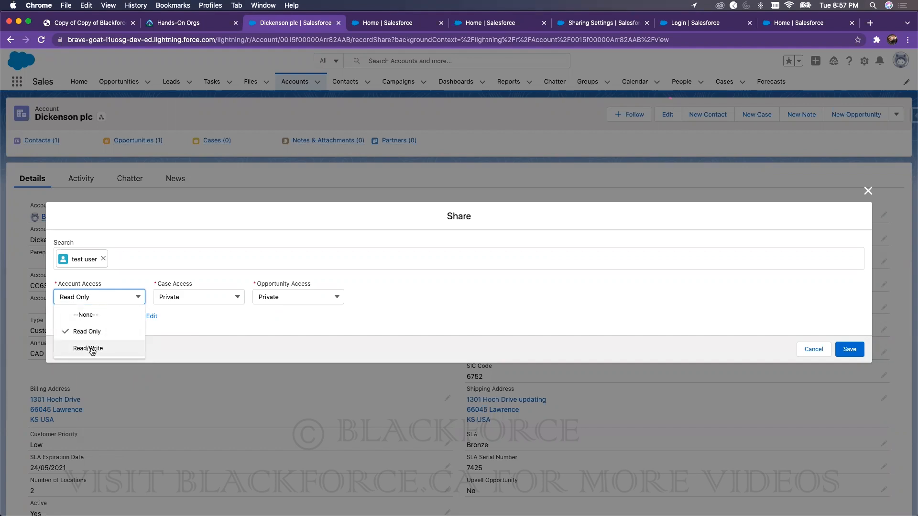
left_click(257, 334)
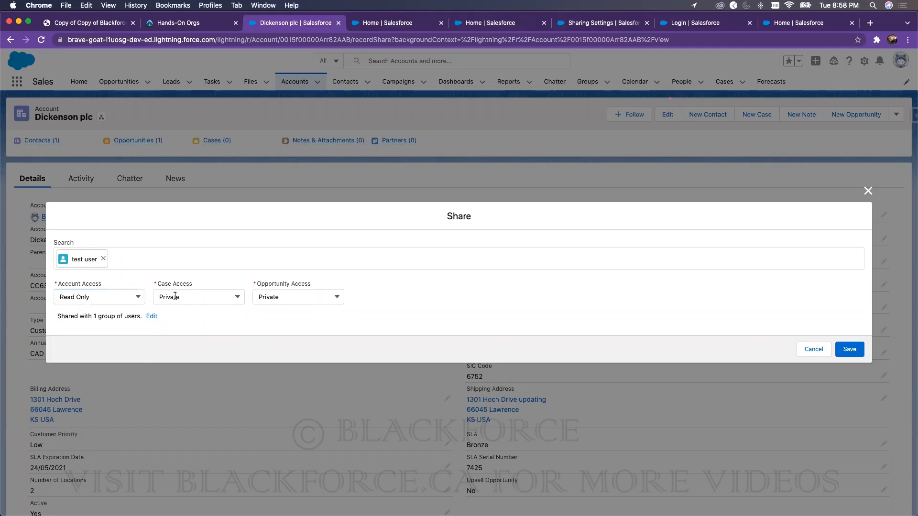
left_click(175, 297)
left_click(289, 300)
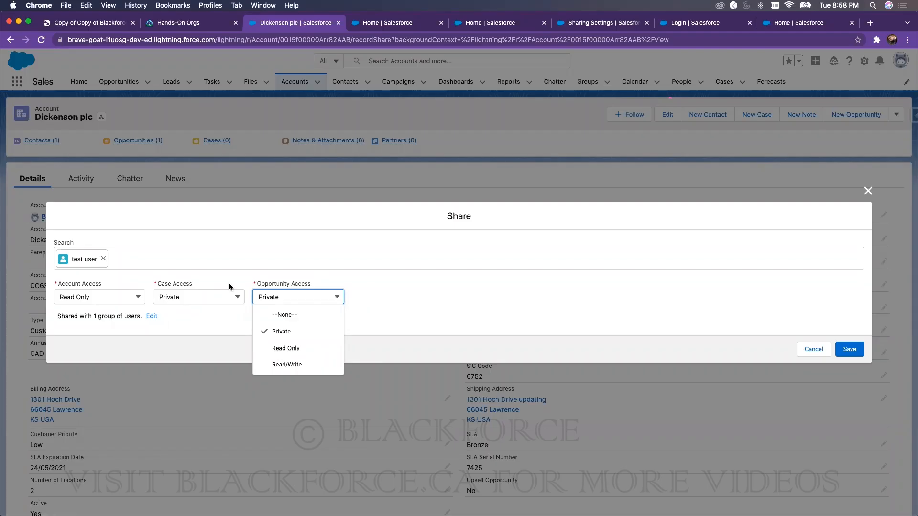
left_click(485, 279)
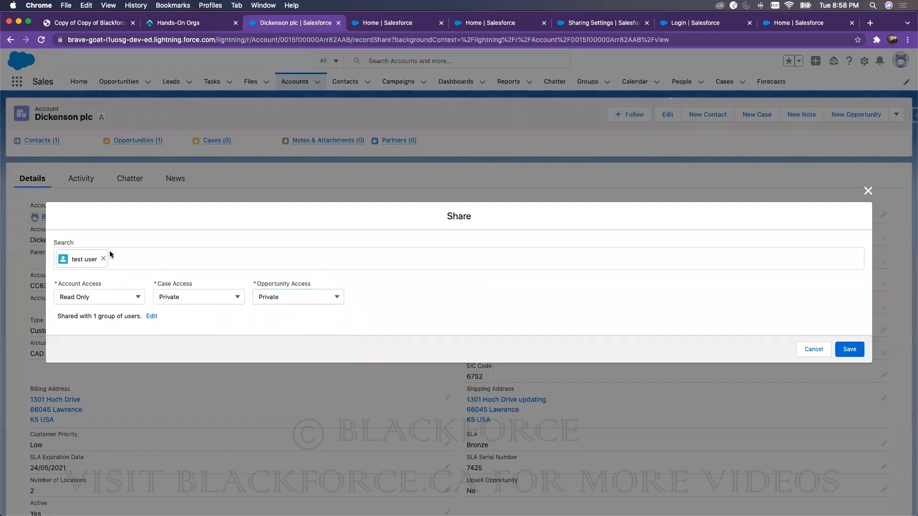
left_click(863, 352)
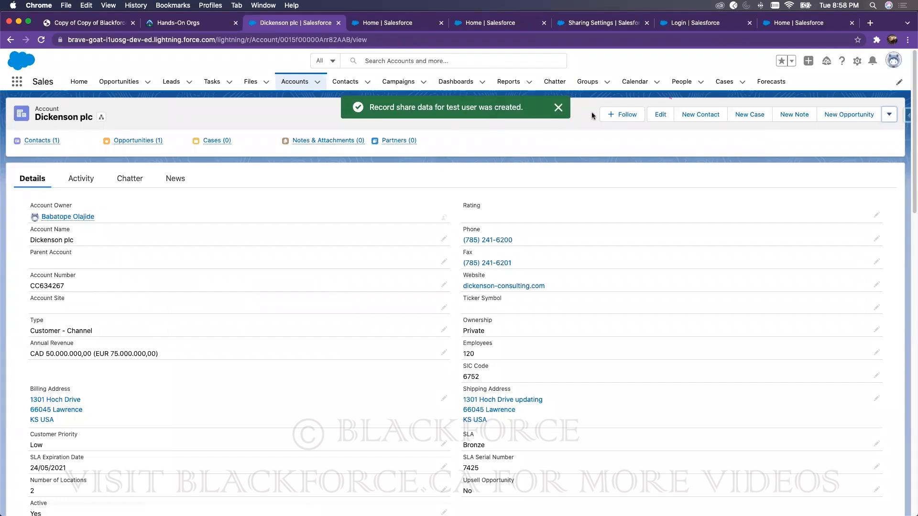
left_click_drag(897, 21, 806, 21)
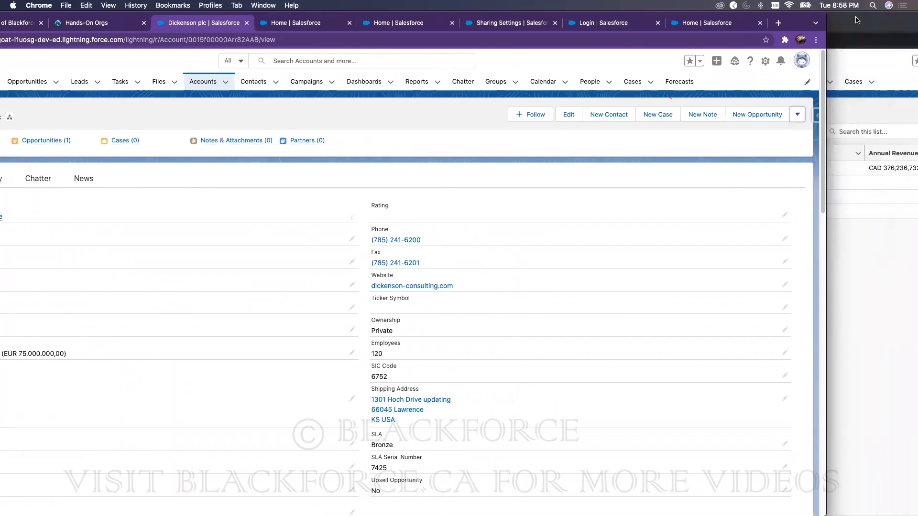
left_click(856, 20)
left_click(170, 41)
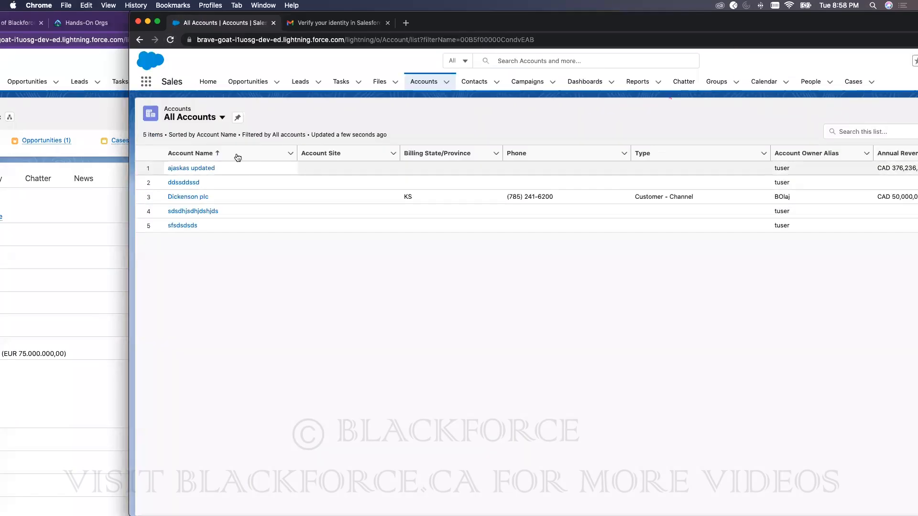
left_click(199, 197)
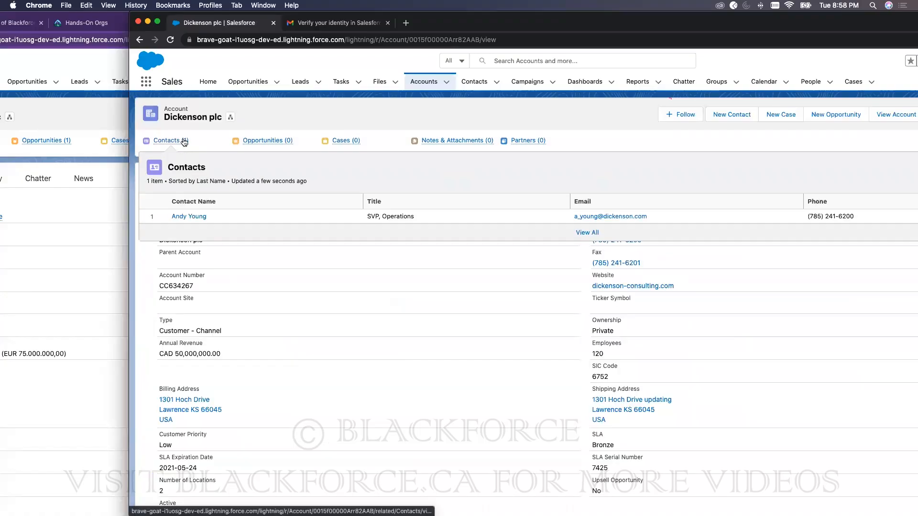
left_click(184, 141)
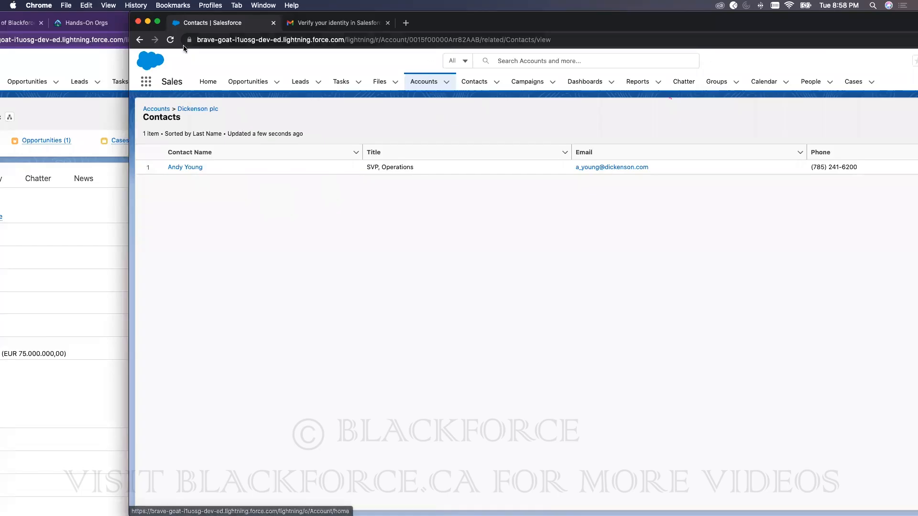
left_click(107, 52)
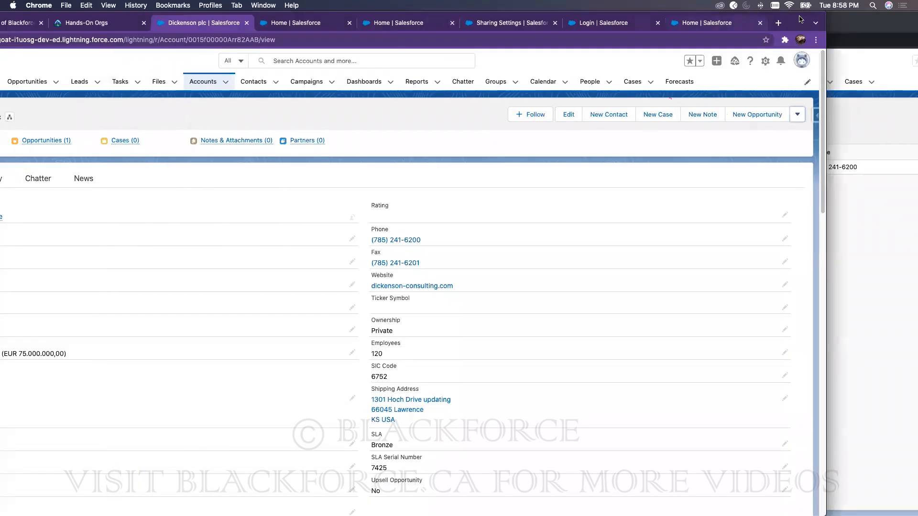
Step: From Setup, find and open Sharing Settings via Quick Find 'sharing'
left_click_drag(801, 19, 796, 25)
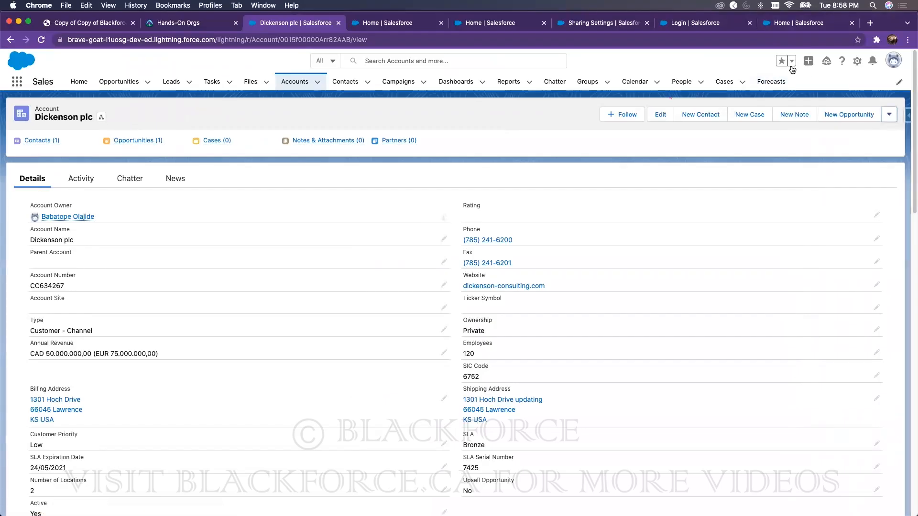
left_click(857, 61)
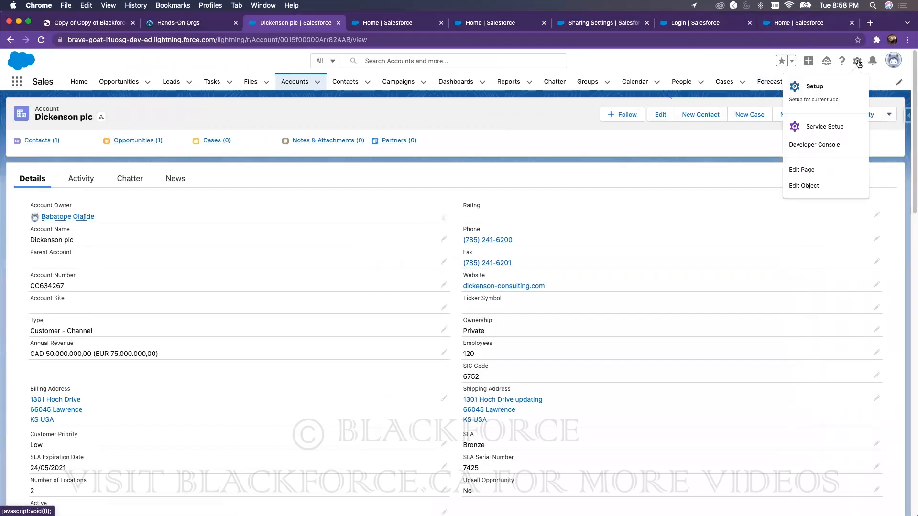
left_click(808, 86)
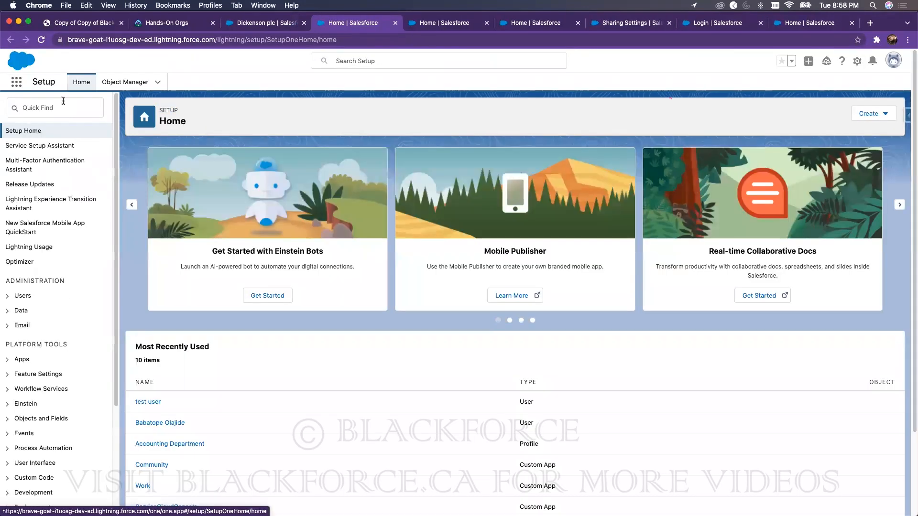
left_click(63, 101)
type("sharing")
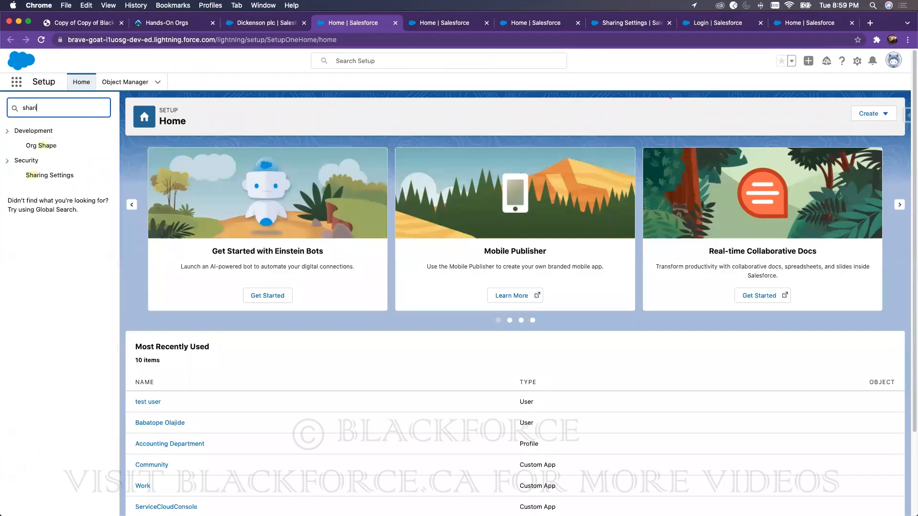
left_click(44, 144)
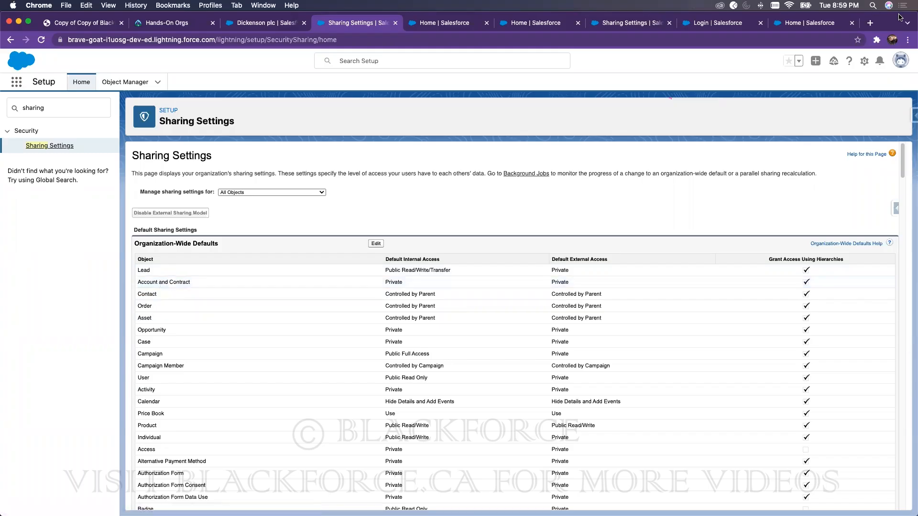
left_click_drag(898, 14, 858, 18)
left_click(858, 19)
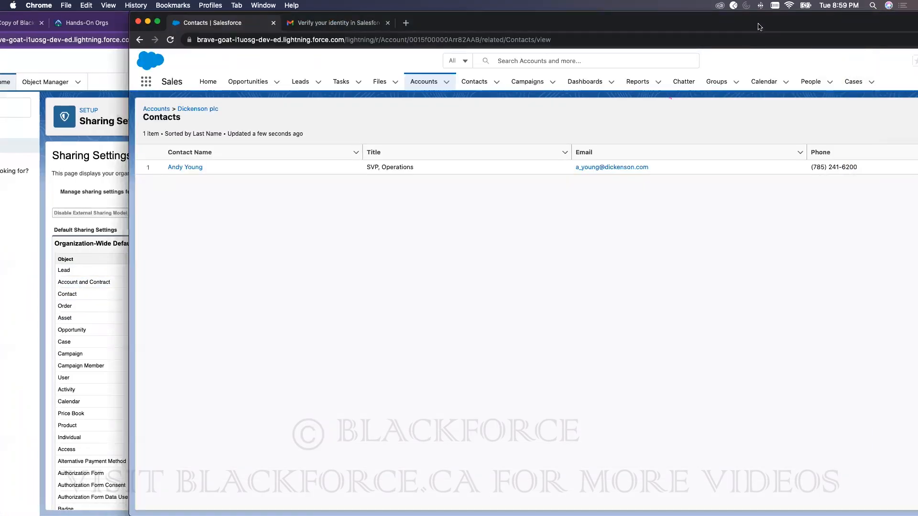
left_click_drag(758, 24, 691, 25)
left_click(294, 82)
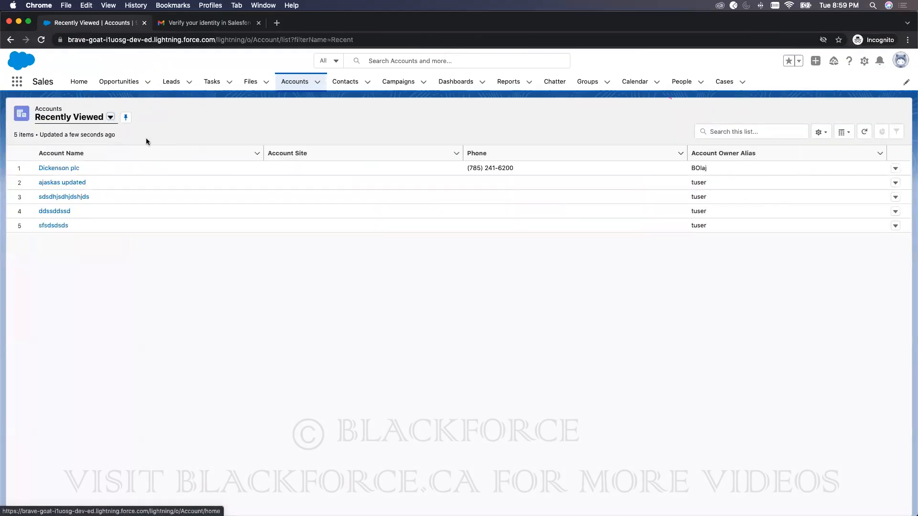
left_click(60, 168)
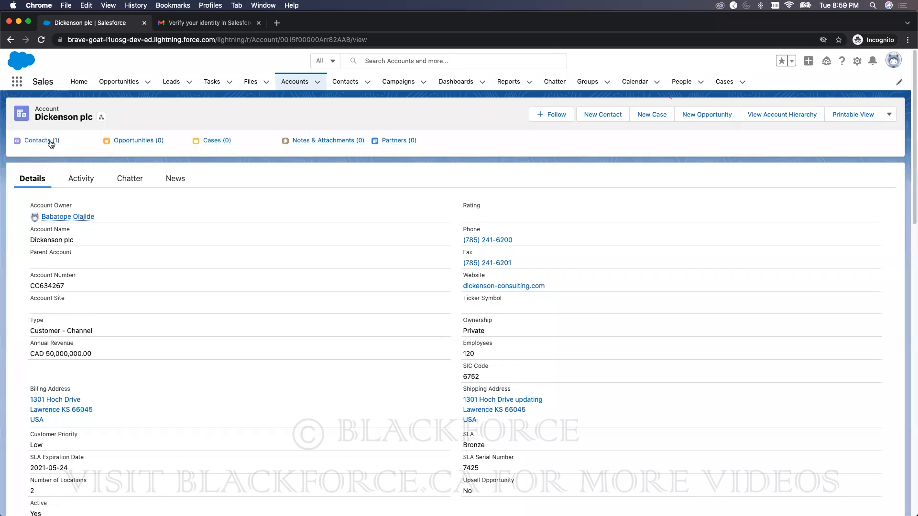
left_click(51, 142)
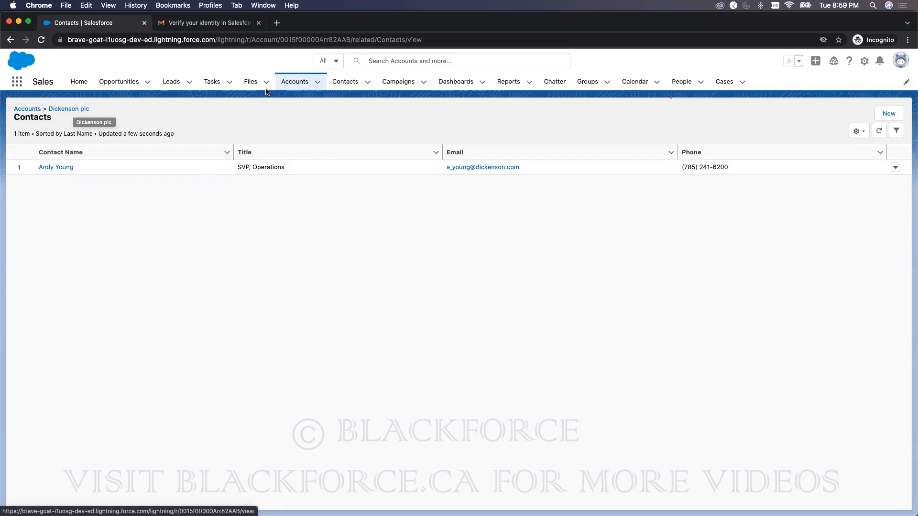
left_click(301, 83)
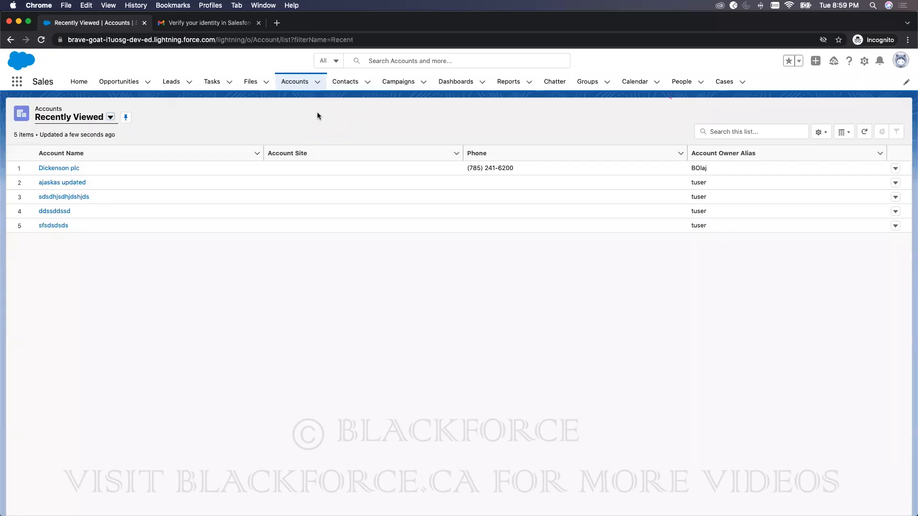
left_click_drag(348, 18, 440, 17)
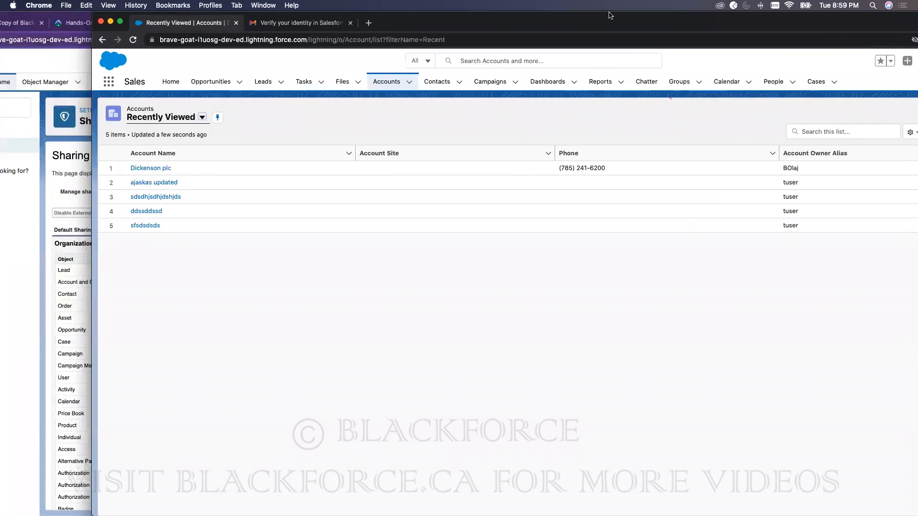
key("super+grave")
left_click_drag(811, 20, 890, 20)
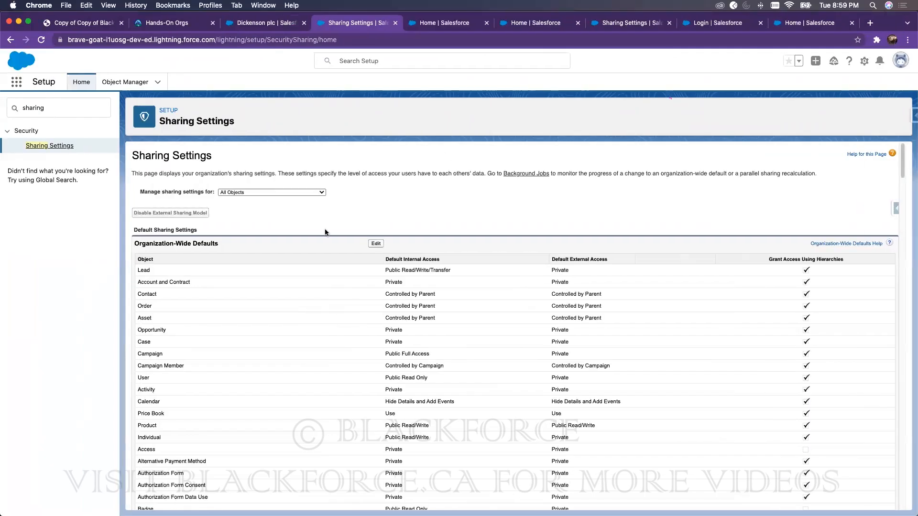
scroll(300, 245, "down", 2)
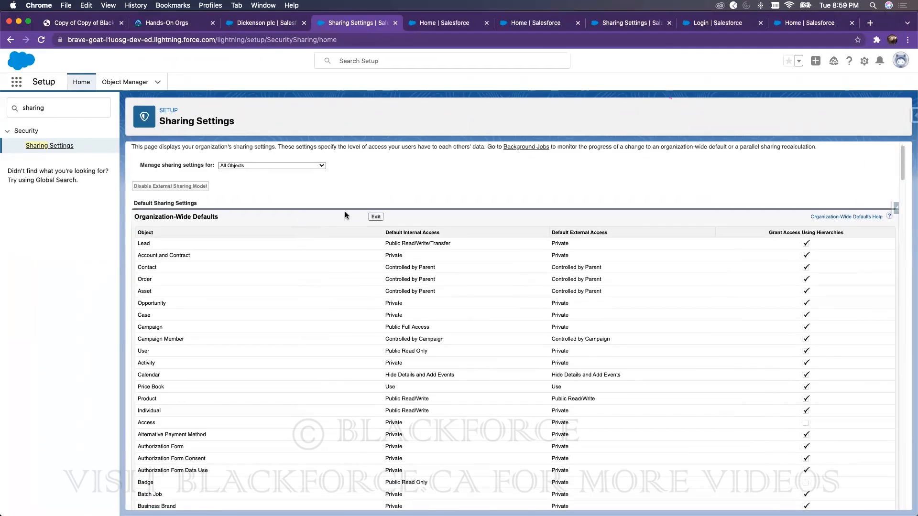
left_click(376, 210)
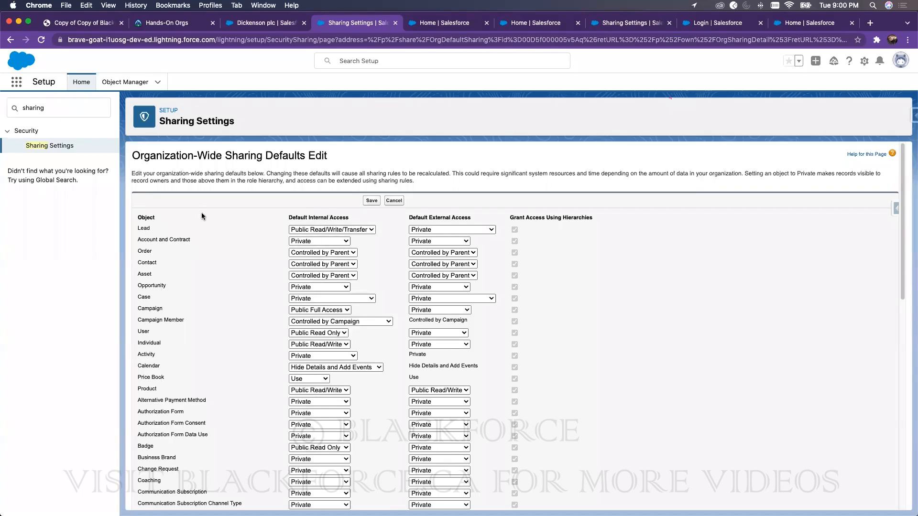
double_click(145, 228)
left_click(333, 230)
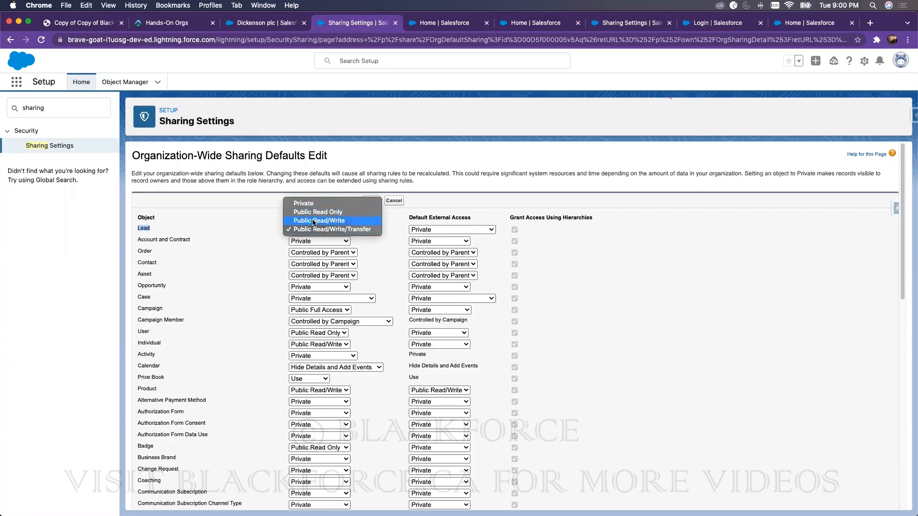
left_click(354, 230)
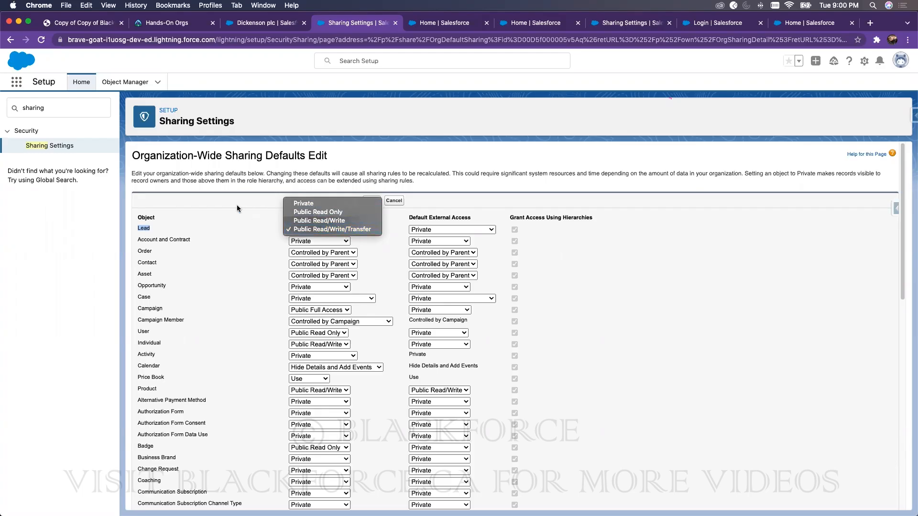
left_click(319, 241)
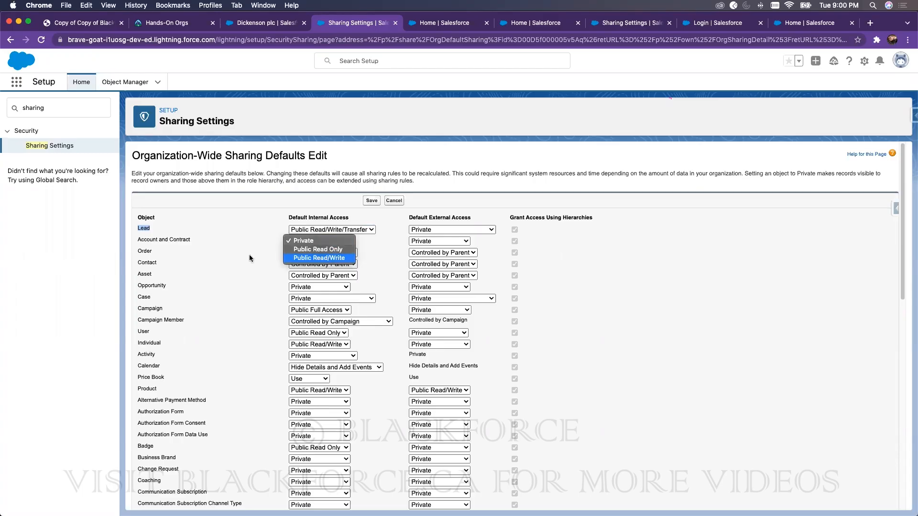
left_click(202, 250)
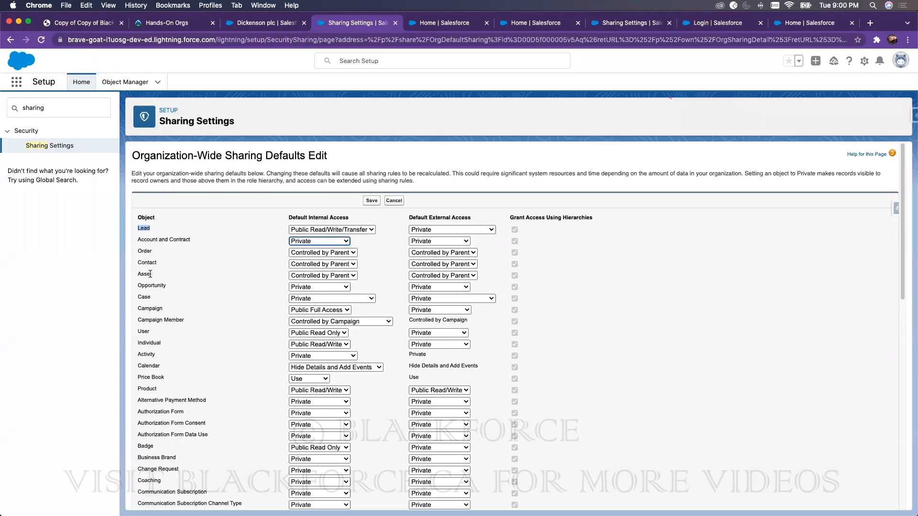
left_click_drag(154, 271, 137, 248)
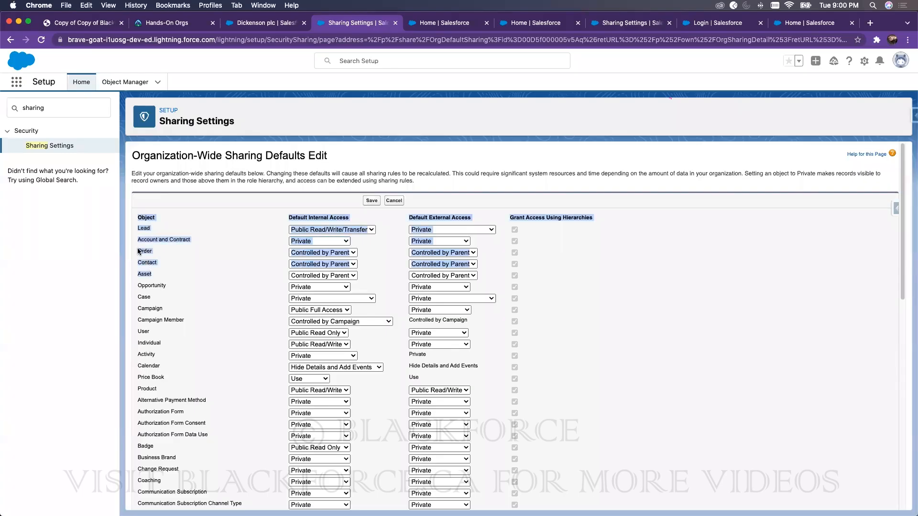
left_click(138, 247)
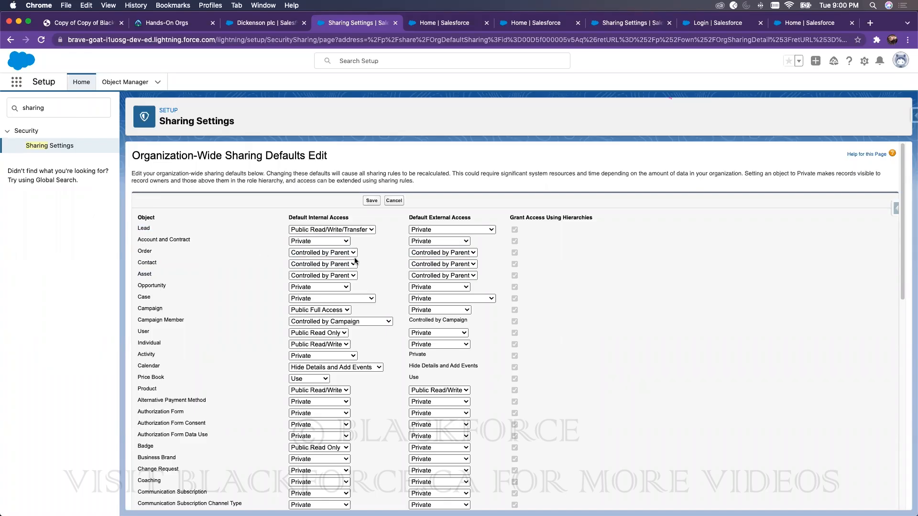
left_click(345, 253)
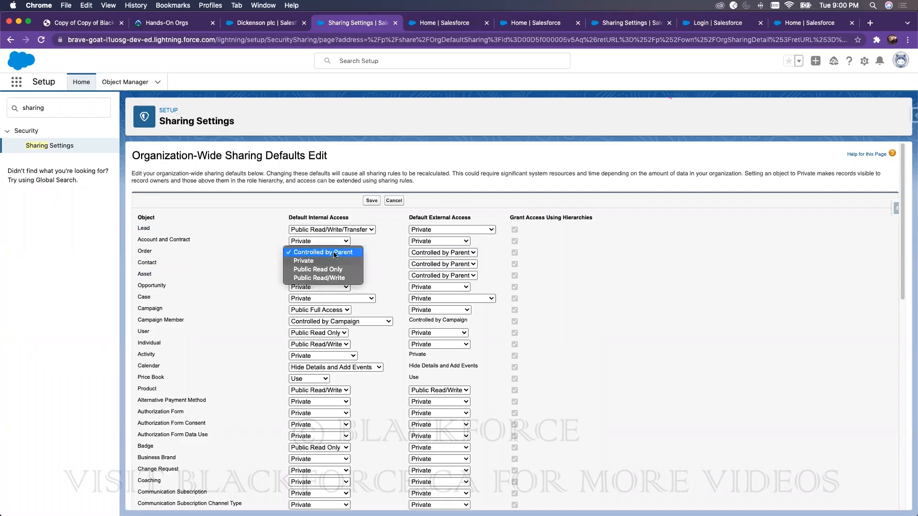
left_click(334, 253)
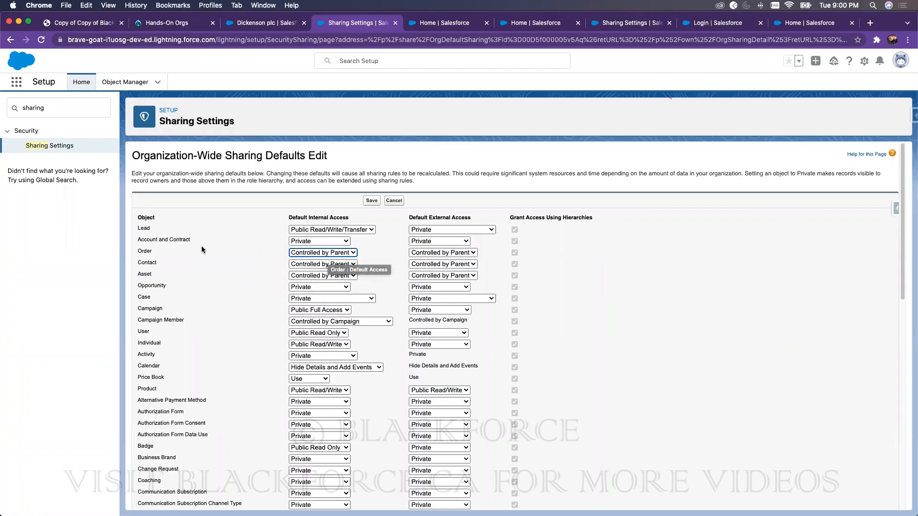
left_click(311, 264)
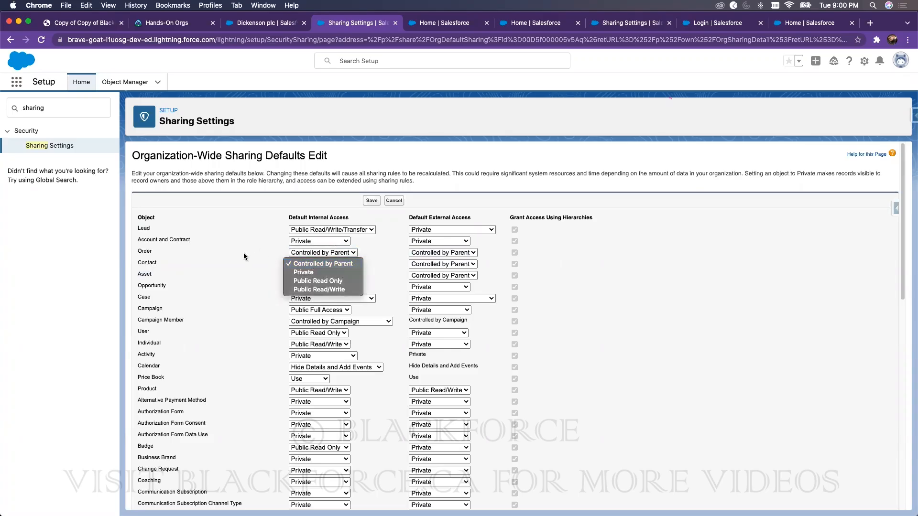
left_click(243, 254)
left_click(316, 241)
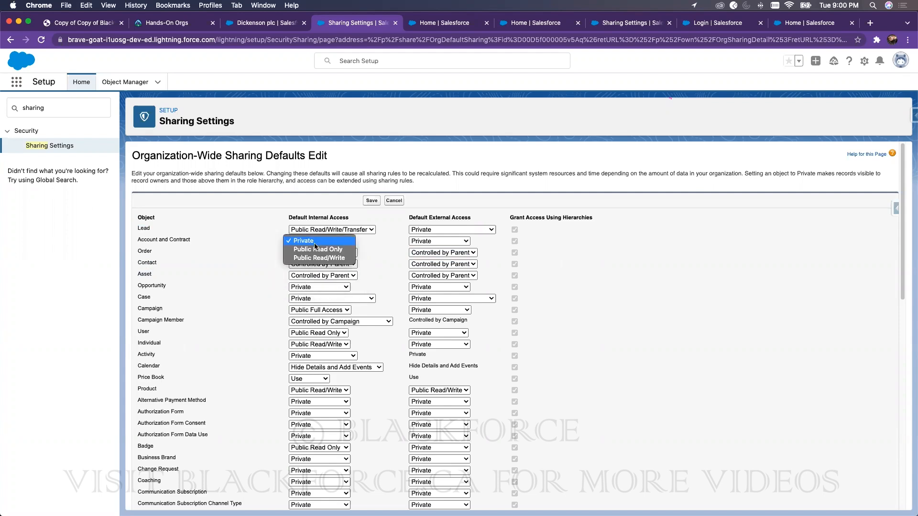
Step: Set Account and Contract to Public Read Only, leaving Order, Contact and Opportunity unchanged
left_click(315, 249)
left_click(318, 253)
left_click(335, 253)
left_click(342, 266)
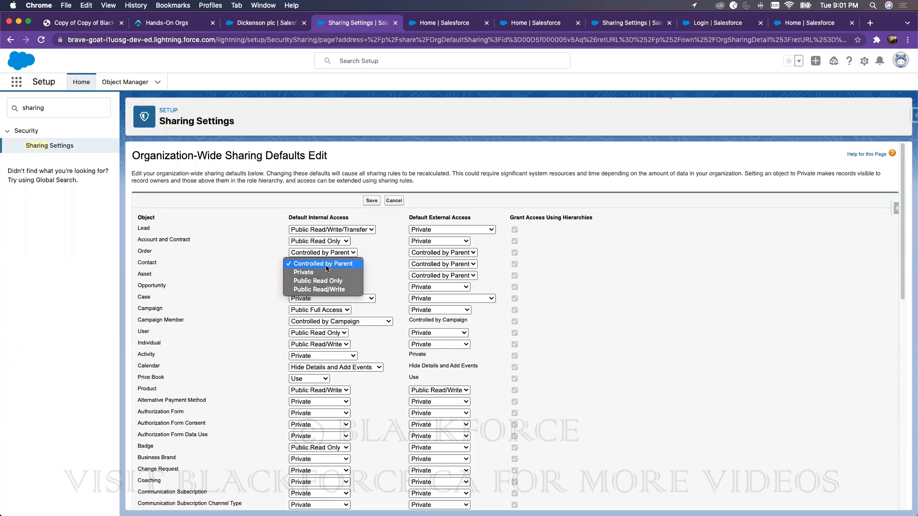
left_click(620, 249)
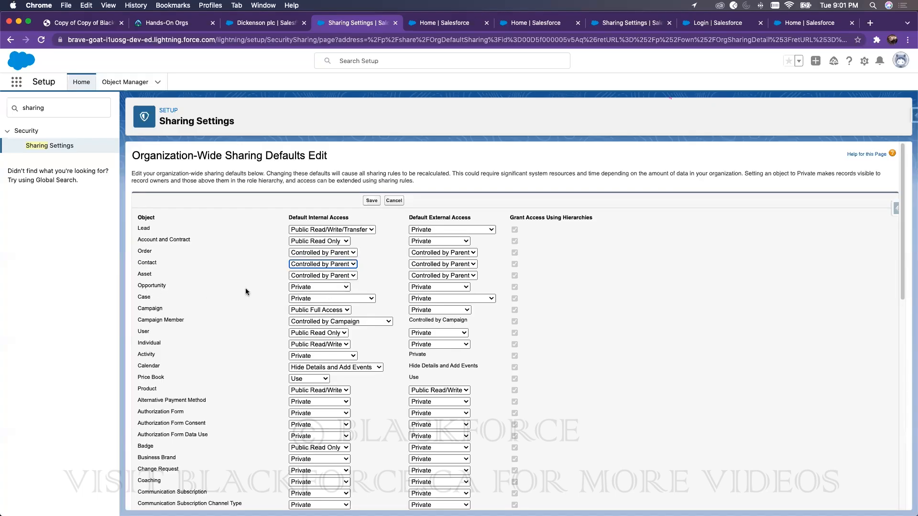
left_click(300, 288)
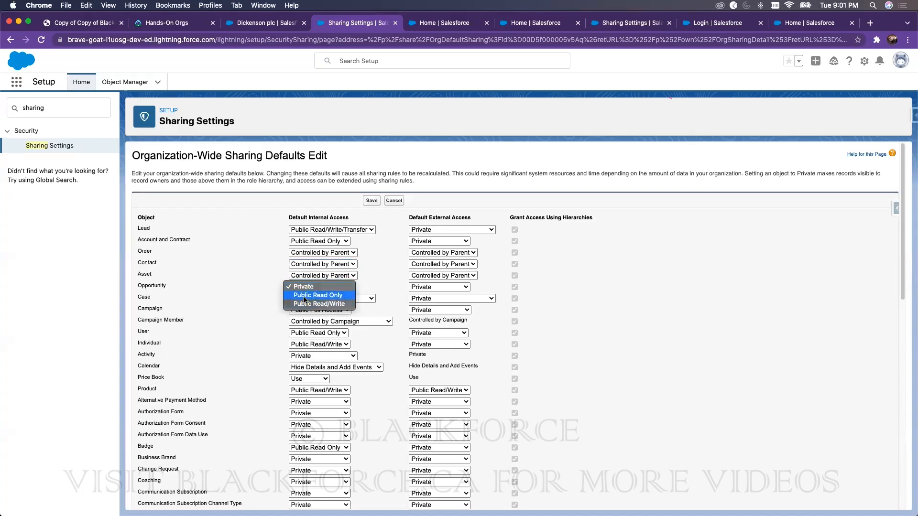
left_click(635, 260)
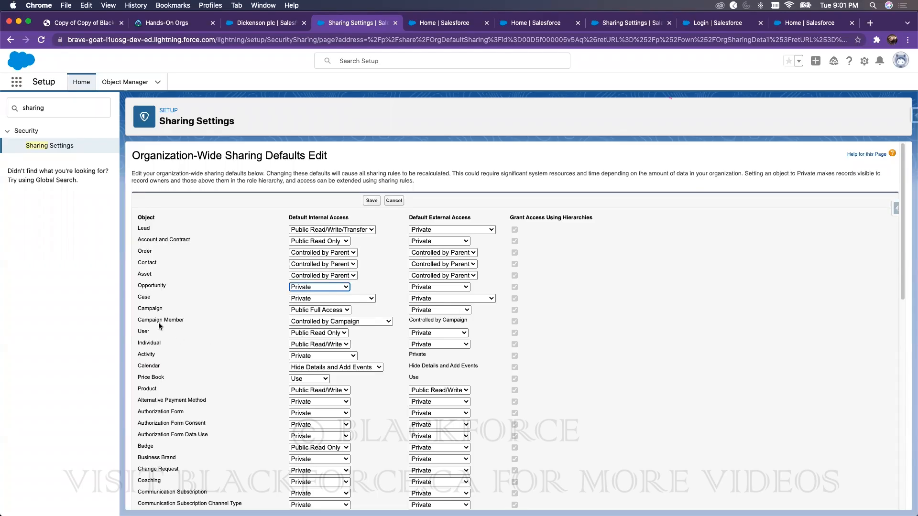
Step: Review Campaign (Public Full Access), Lead (Public Read/Write/Transfer) and Price Book (Use) defaults unchanged
left_click(310, 310)
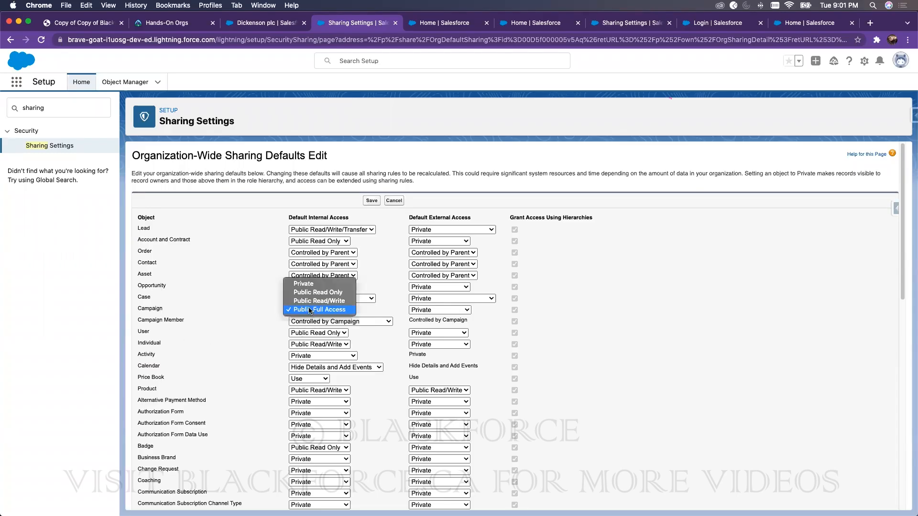
left_click(662, 261)
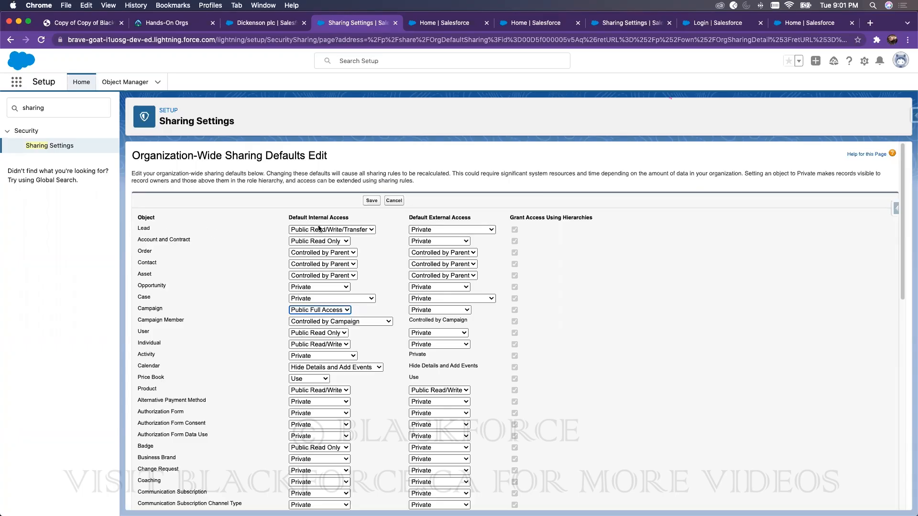
left_click(364, 230)
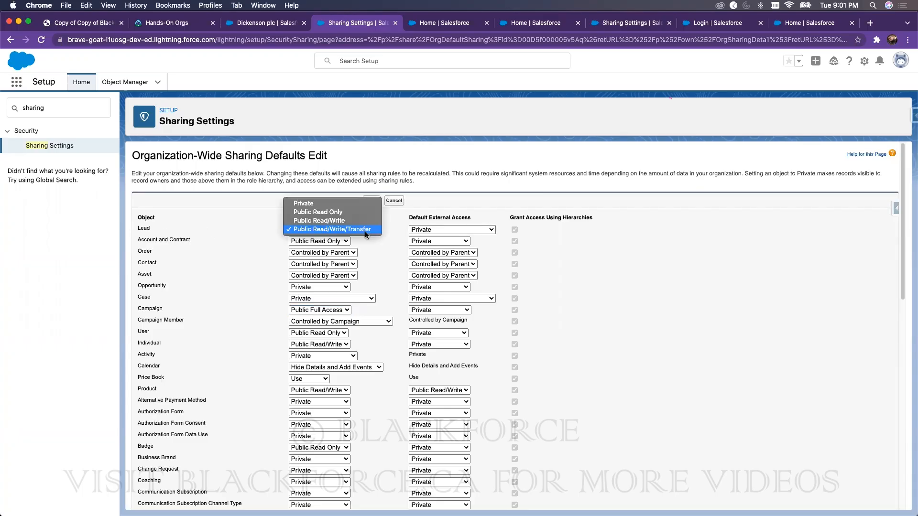
left_click(157, 319)
left_click(343, 311)
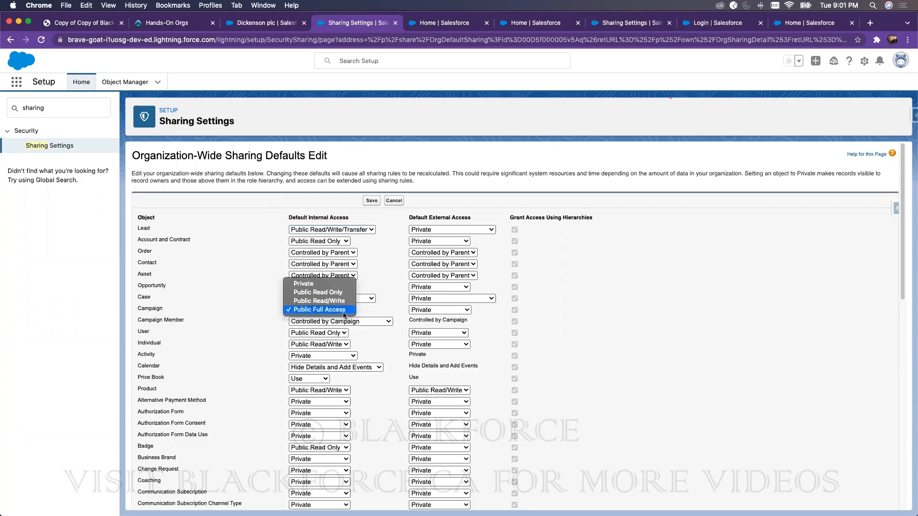
left_click(328, 311)
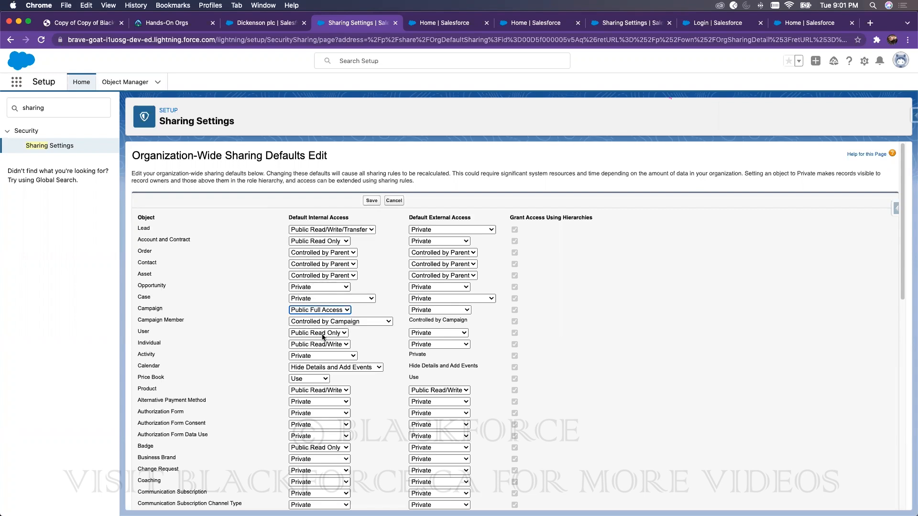
left_click(298, 380)
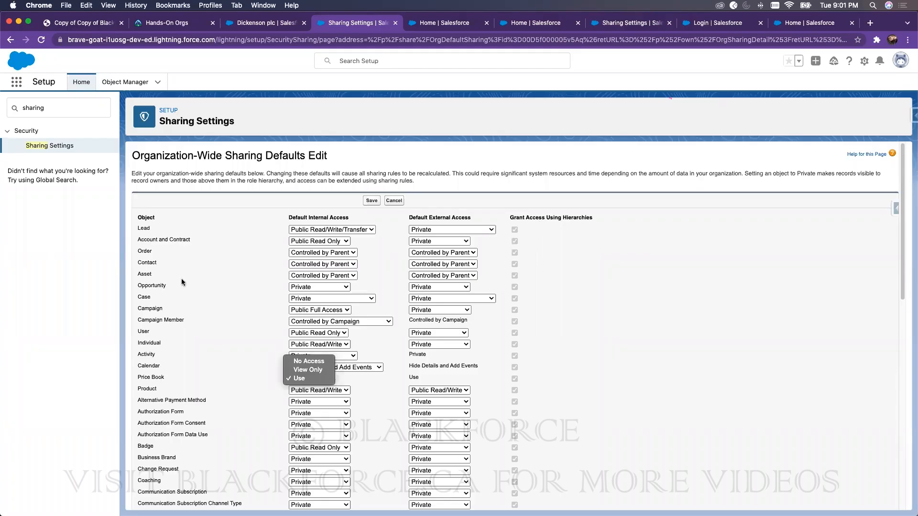
left_click(646, 231)
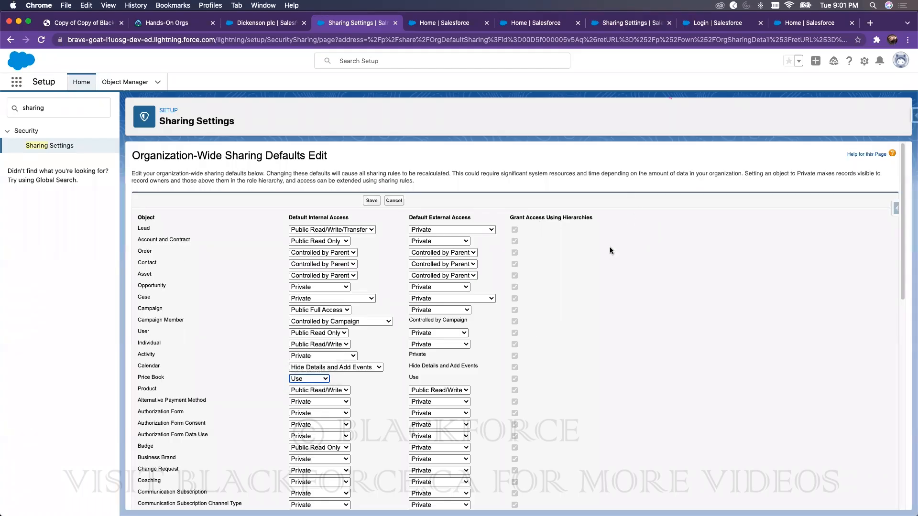
scroll(540, 229, "down", 15)
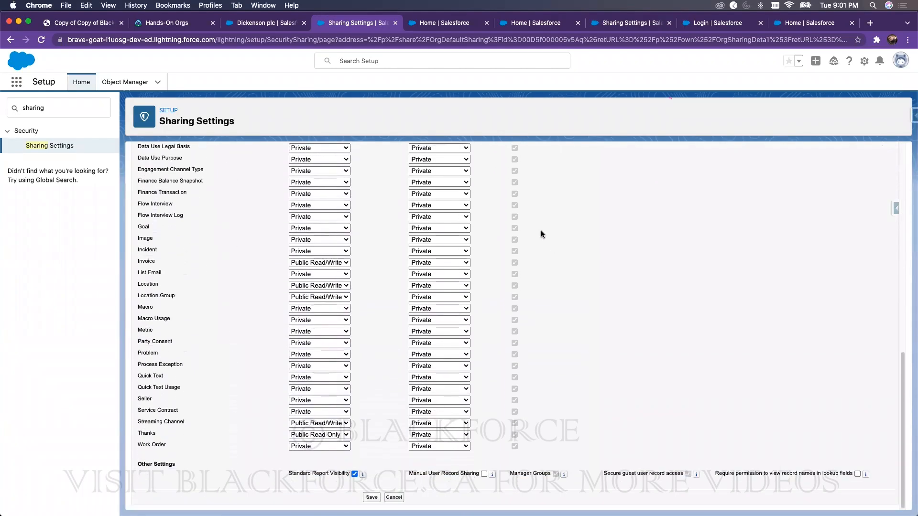
scroll(486, 224, "up", 4)
scroll(488, 225, "up", 8)
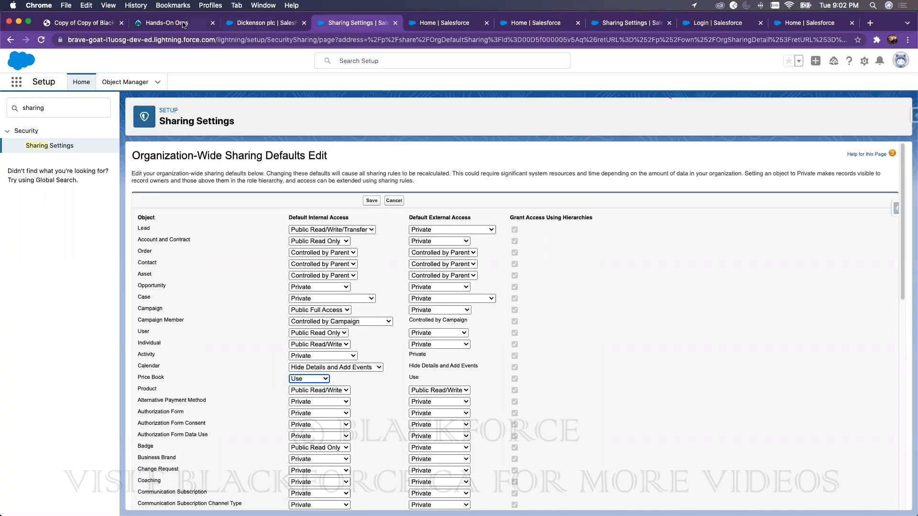
left_click(91, 23)
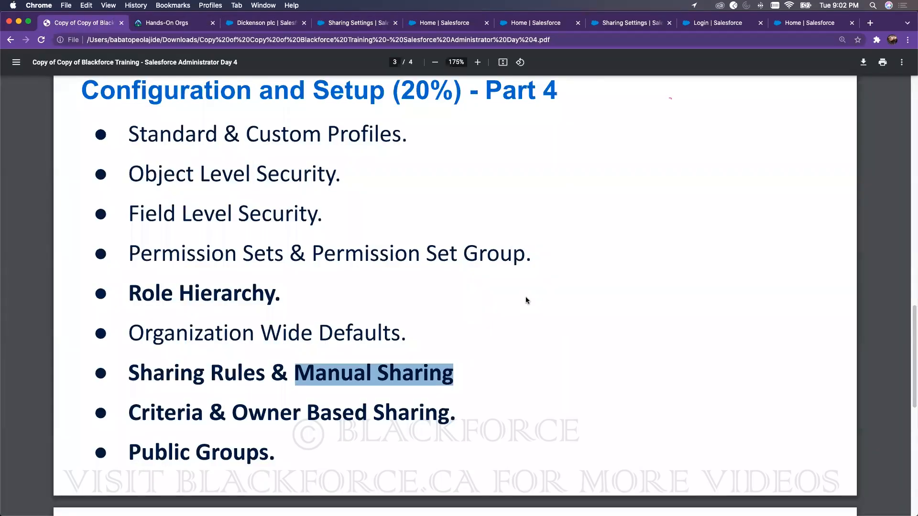
left_click(523, 299)
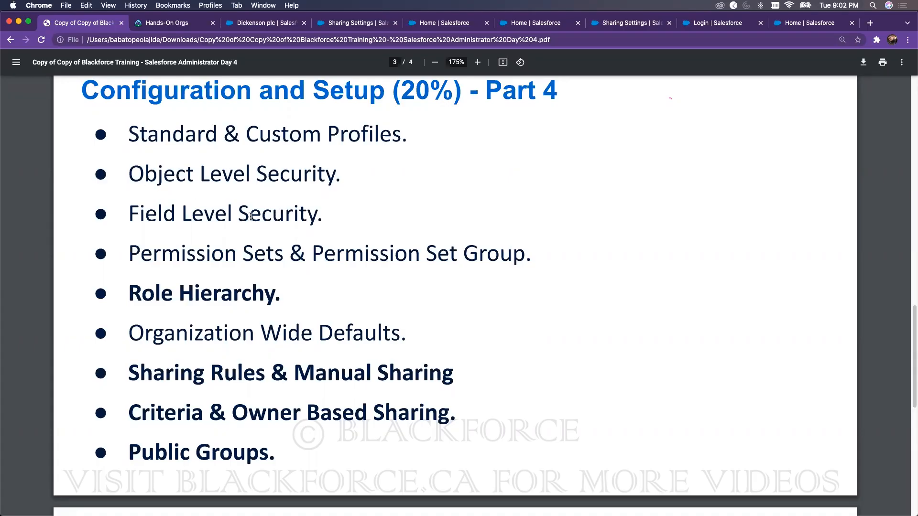
left_click(356, 25)
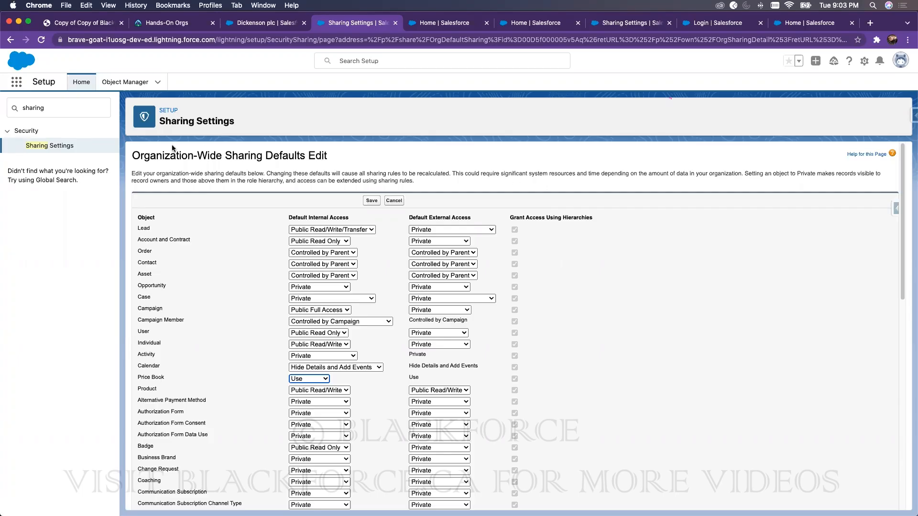
Step: From the Sharing Settings overview, start a new Account Sharing Rule
left_click(65, 147)
scroll(230, 359, "down", 3)
scroll(230, 359, "down", 15)
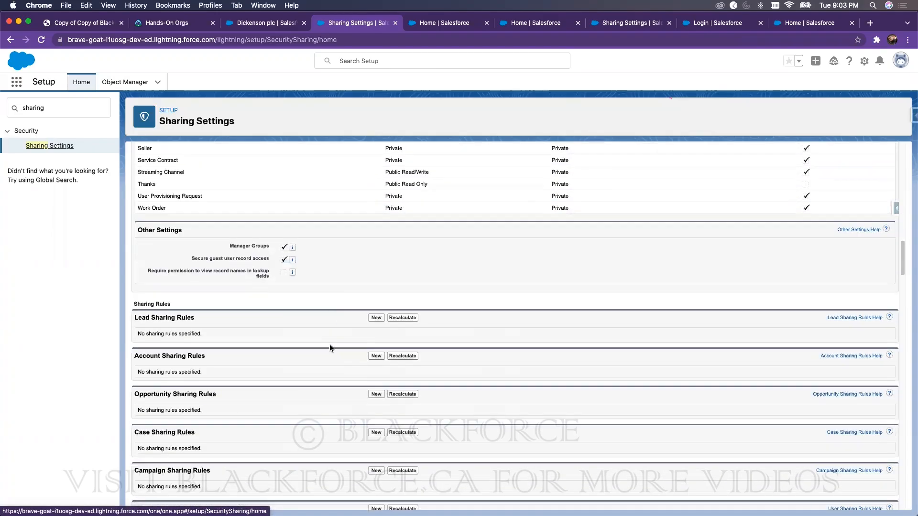
left_click(376, 356)
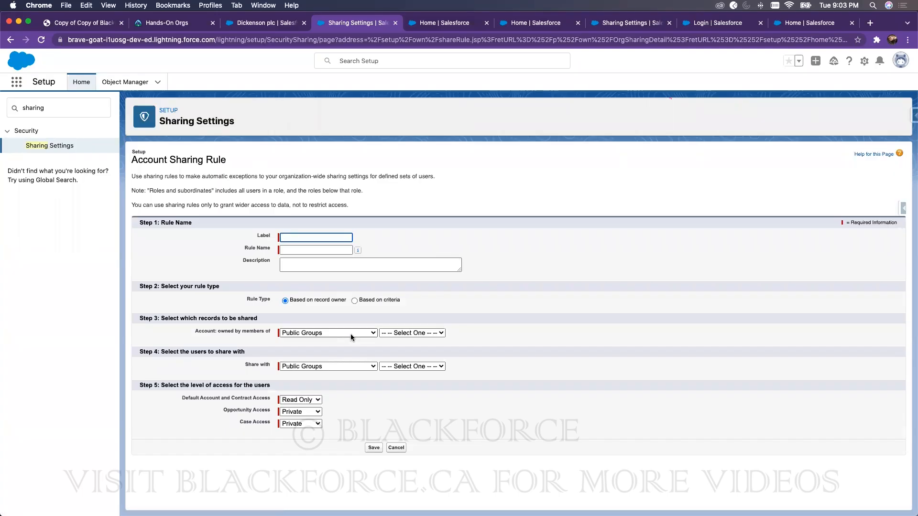
Step: Check the Opportunity Access choices, leave them Private, and switch to Dickenson plc
left_click(306, 413)
left_click(306, 413)
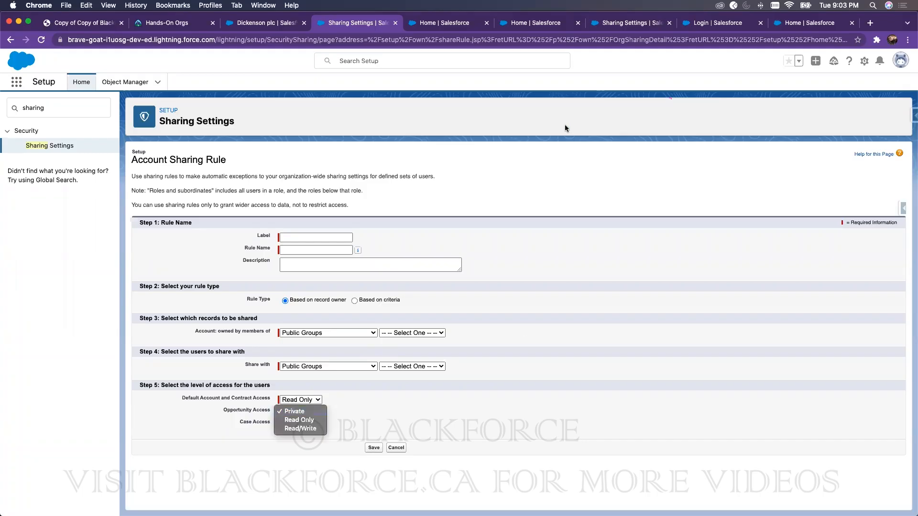
left_click(271, 27)
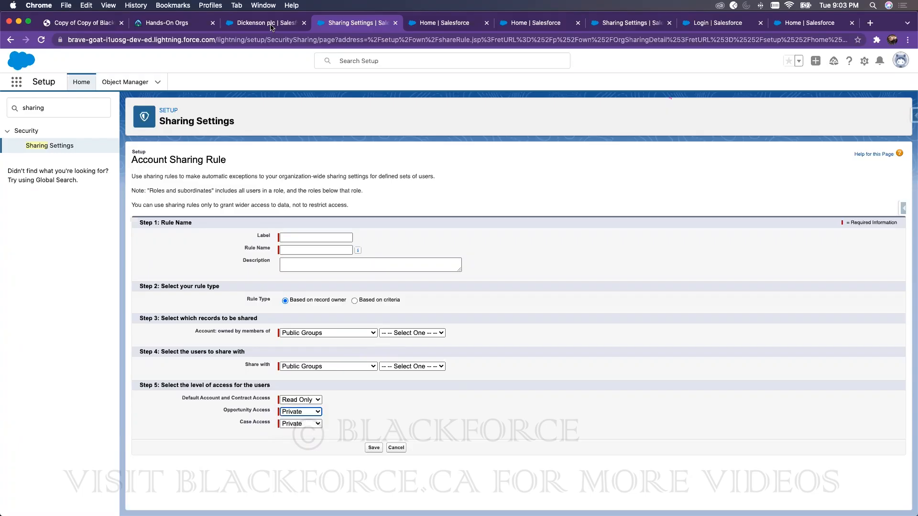
left_click(271, 27)
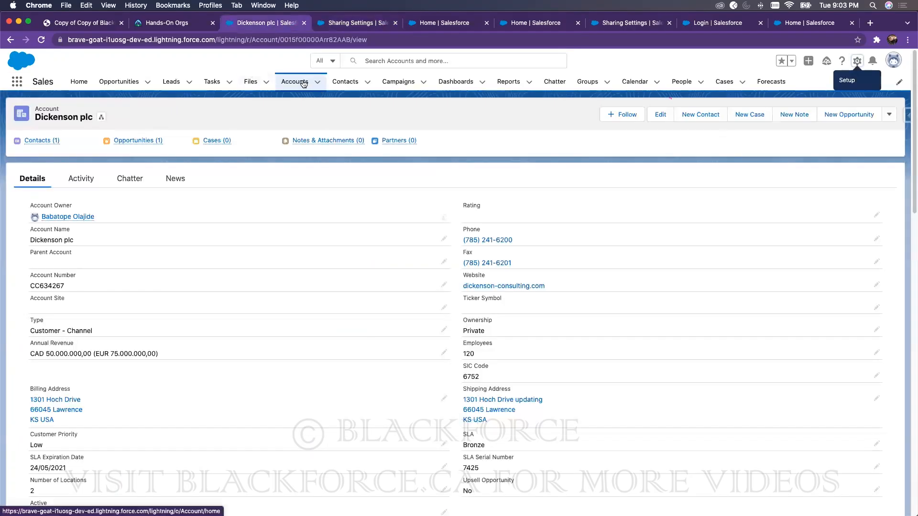
Step: Open the 'Starting generator after electrical failure' case from Cases and view its Details
left_click(723, 82)
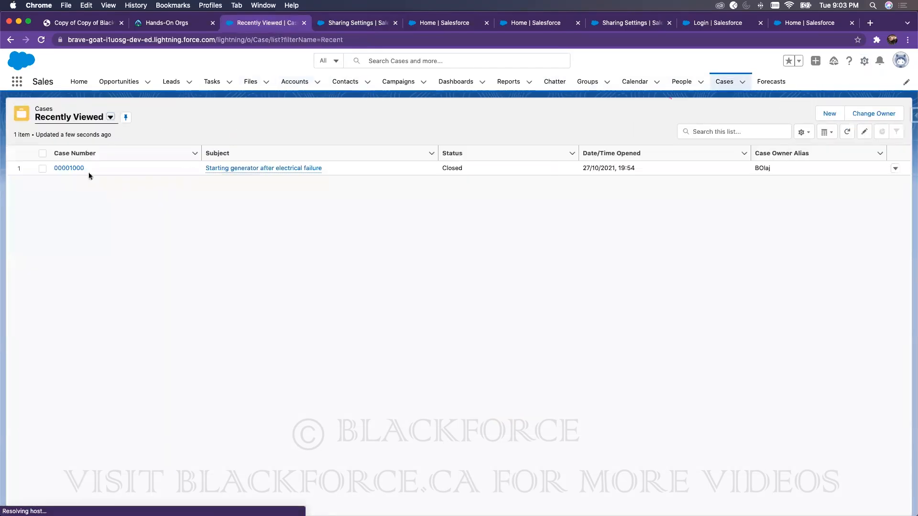
left_click(67, 168)
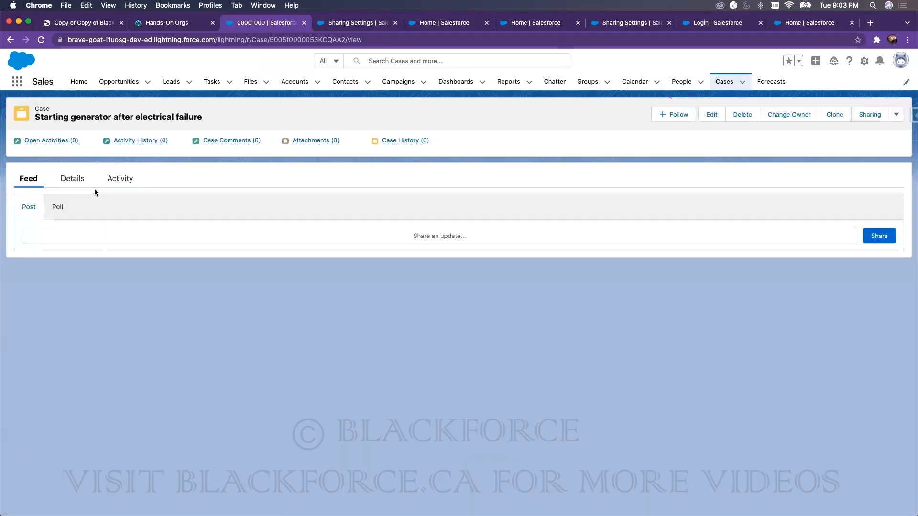
left_click(72, 179)
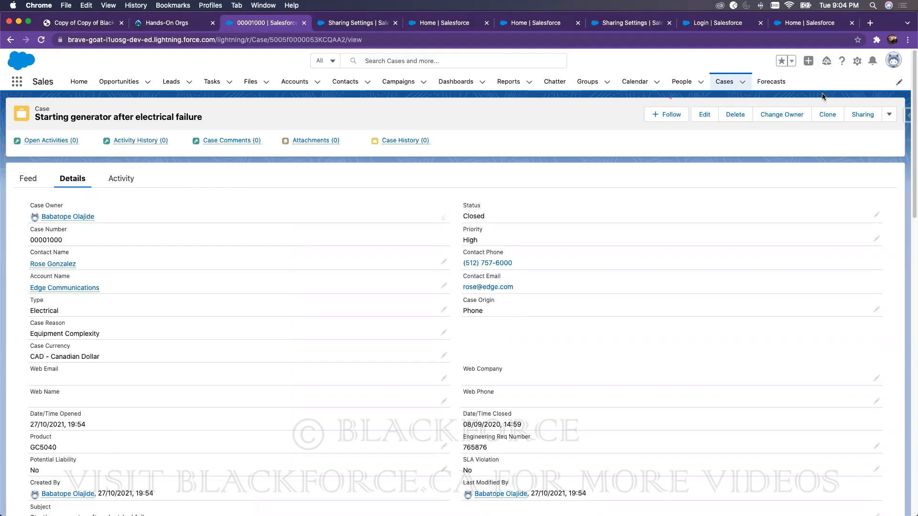
left_click(363, 23)
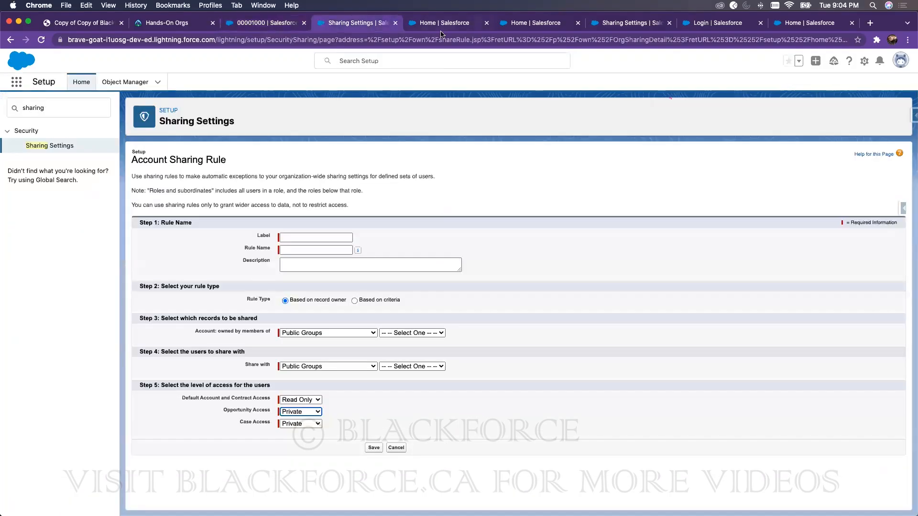
left_click(306, 413)
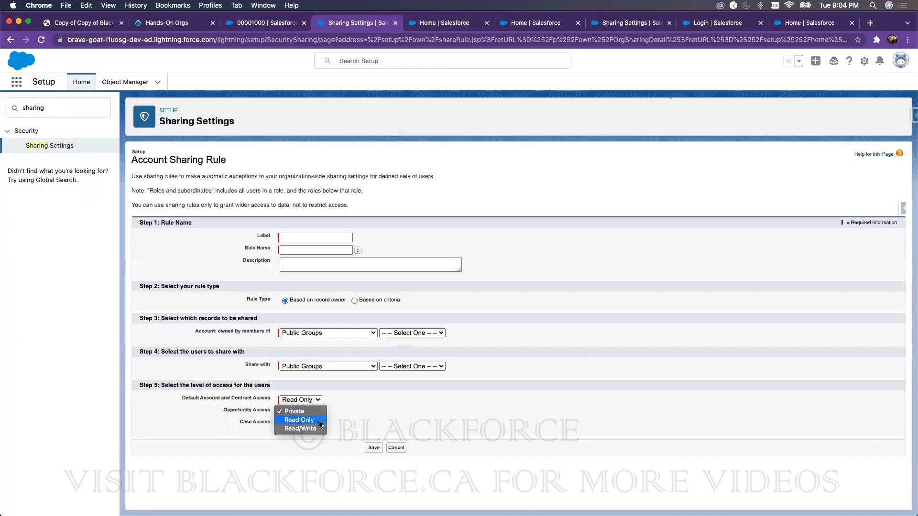
left_click(348, 416)
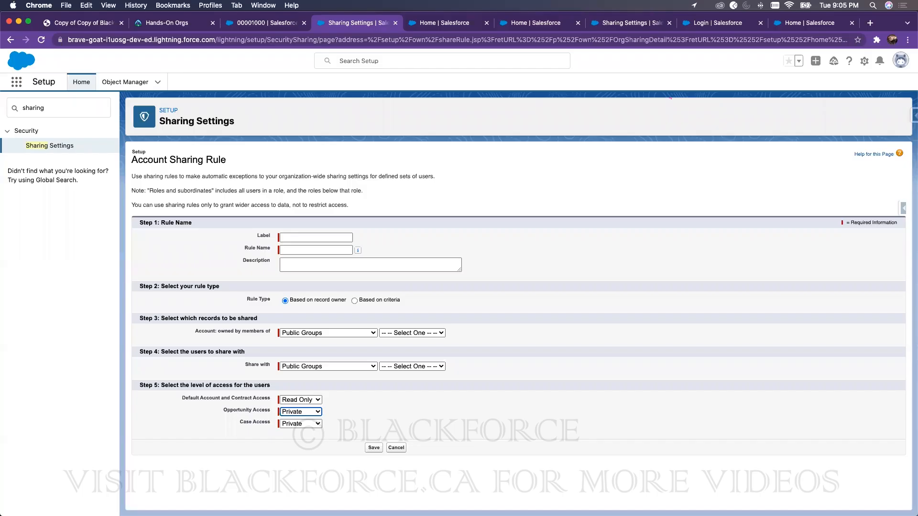
Step: Open the Profiles setup page via Quick Find 'profile'
left_click(69, 112)
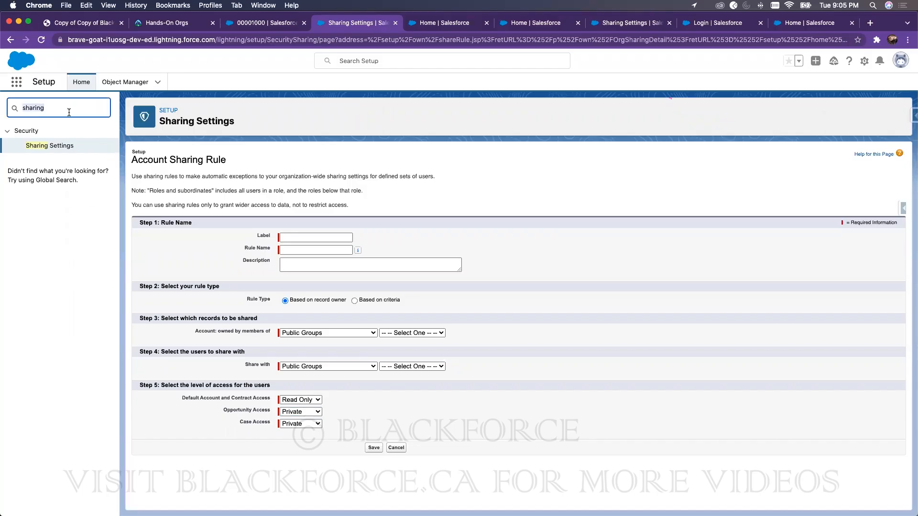
type("profile")
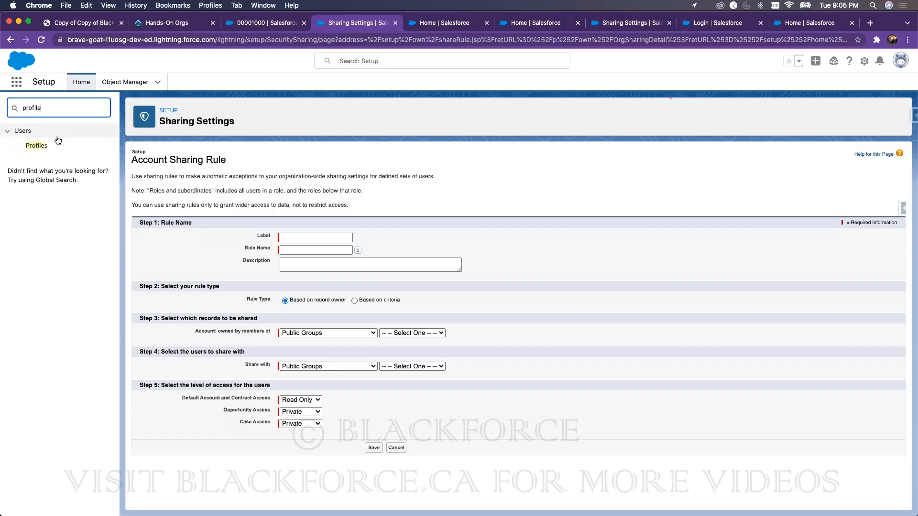
left_click(45, 146)
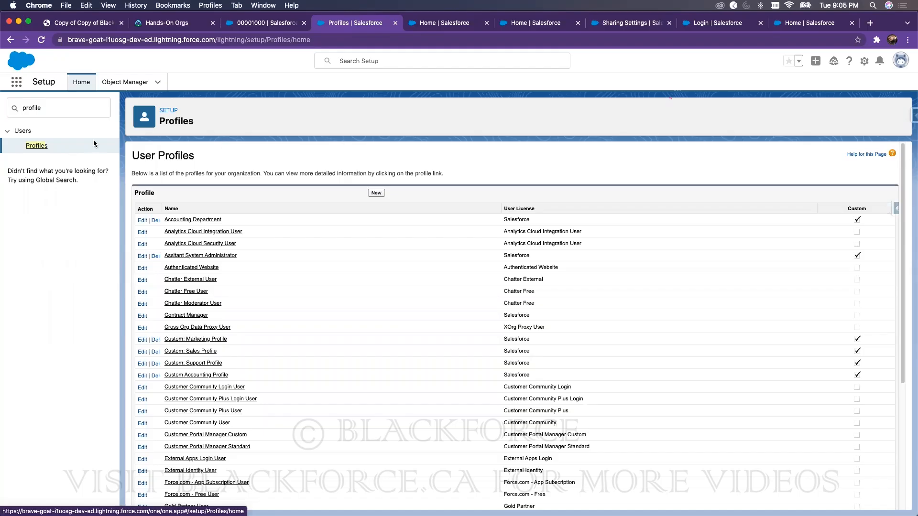
Step: Search 'user' in Quick Find and open the Users list
double_click(51, 104)
type("us")
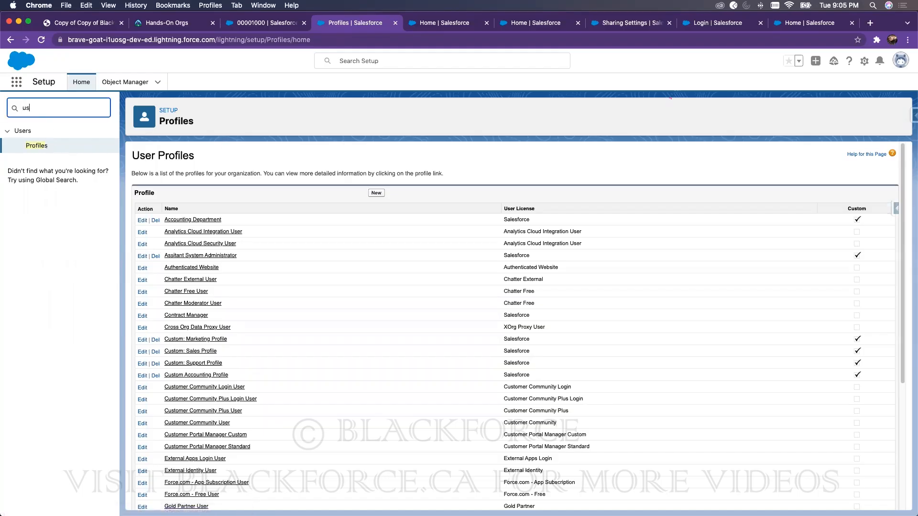
type("er")
left_click(35, 249)
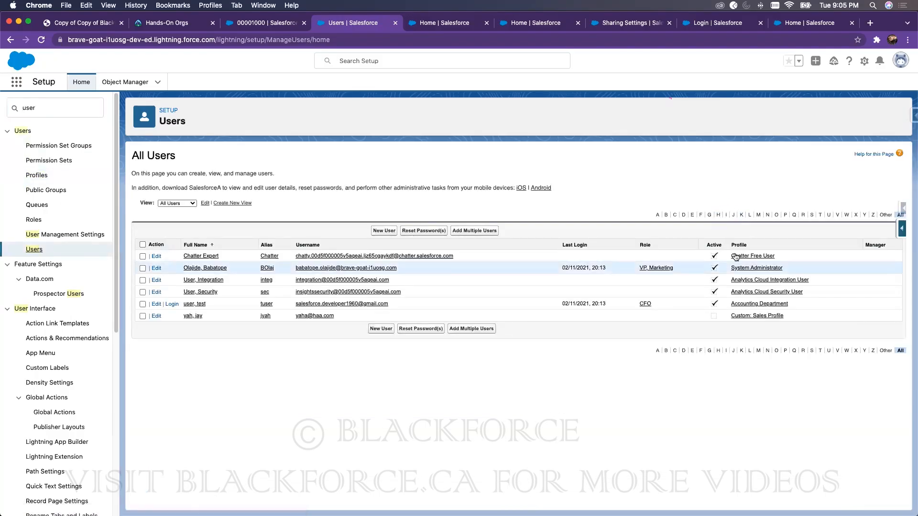
Step: Open the Accounting Department profile and review its Standard Object Permissions for Accounts and Leads
left_click(763, 304)
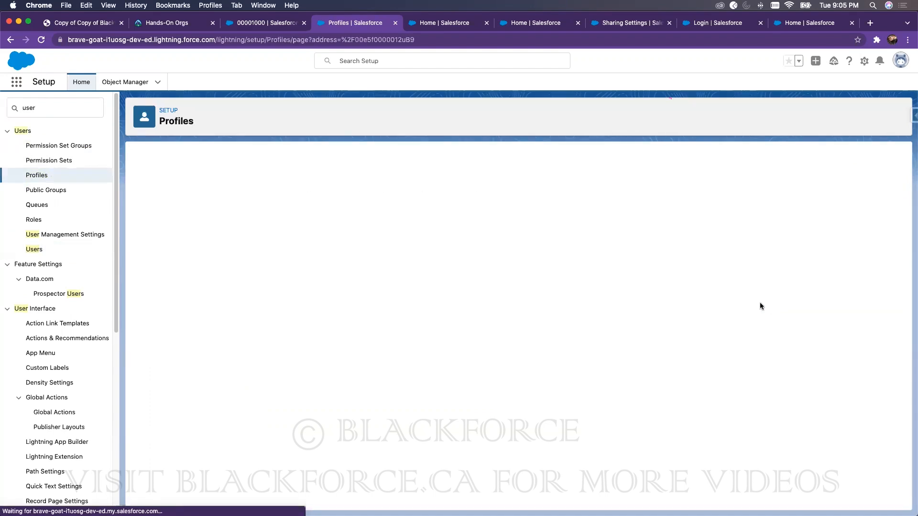
scroll(378, 334, "down", 20)
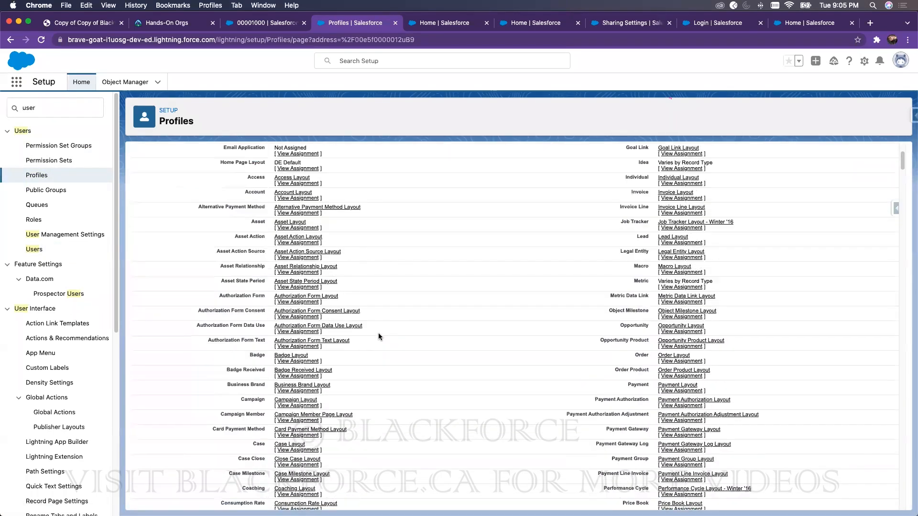
scroll(376, 332, "down", 15)
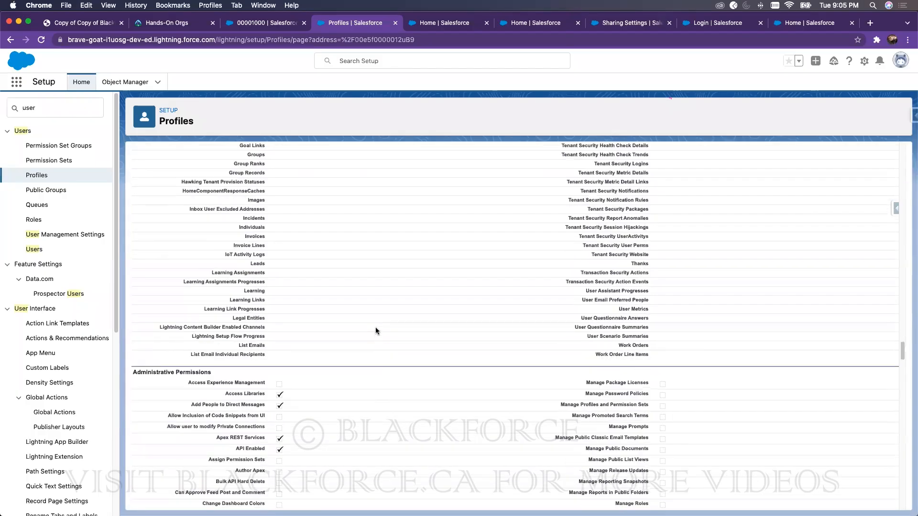
scroll(374, 326, "down", 15)
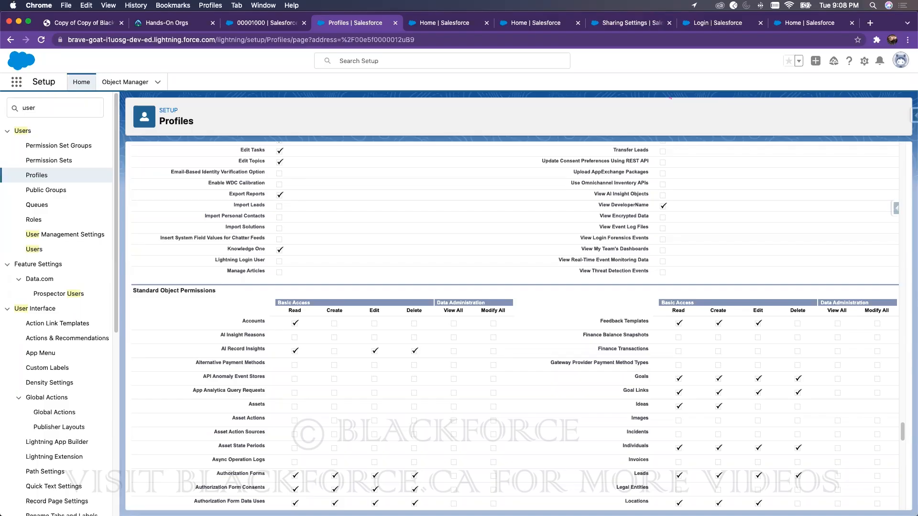
Step: Search Setup for 'delegated' and open Delegated Administration
double_click(49, 111)
type("delegrate")
key("BackSpace")
key("BackSpace")
key("BackSpace")
key("BackSpace")
type("ated")
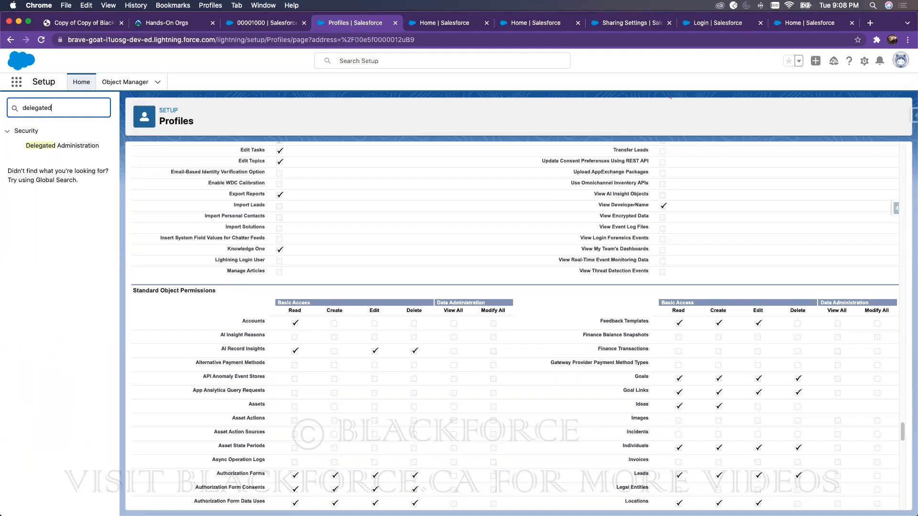
left_click(47, 148)
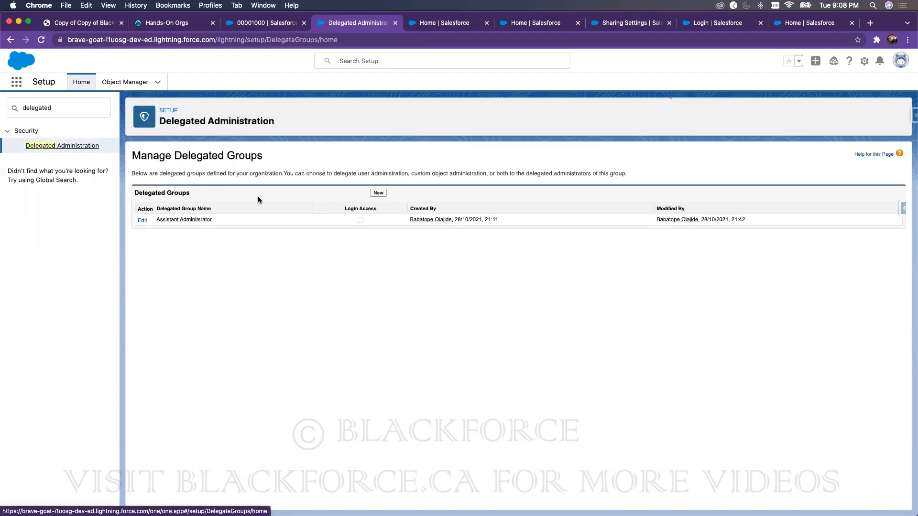
Step: Open the Assistant Adminitsrator group and highlight its Assignable Permission Sets heading
left_click(193, 220)
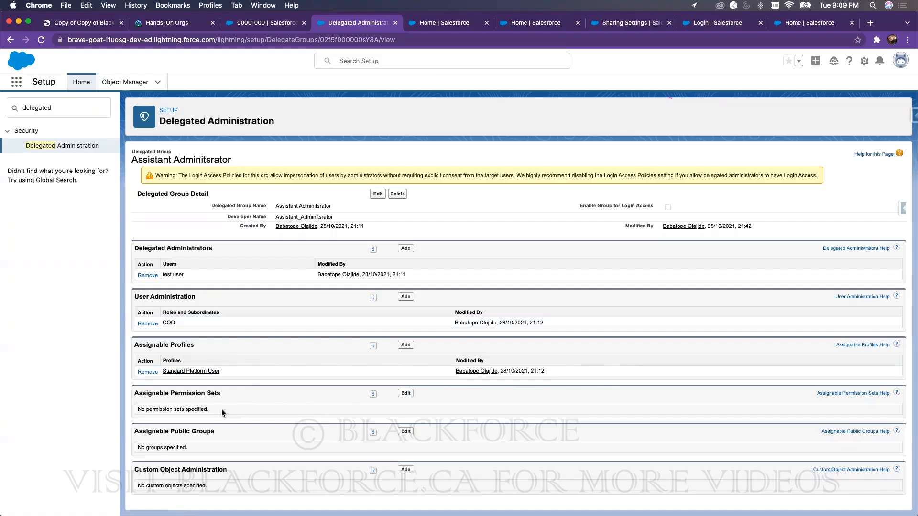
mouse_move(373, 397)
left_click_drag(174, 393, 221, 393)
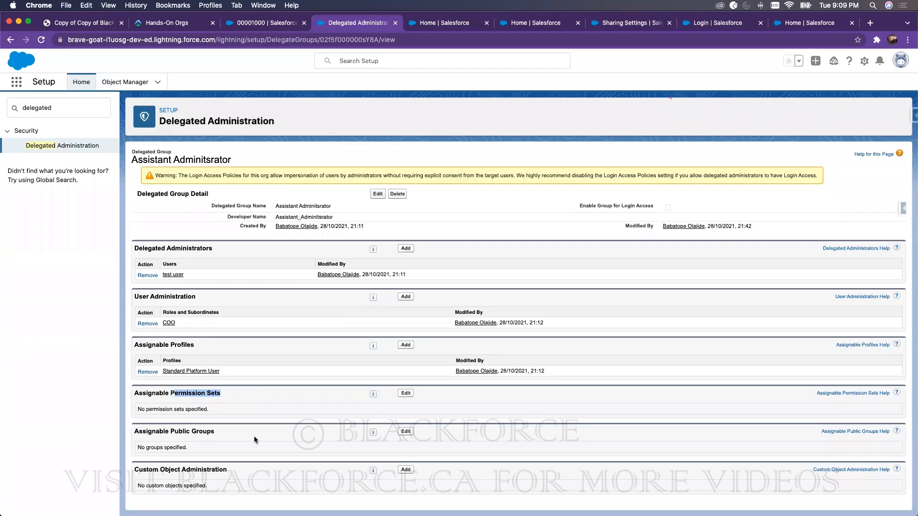
Step: Open the group's assignable public groups editor and leave it without saving
left_click(406, 431)
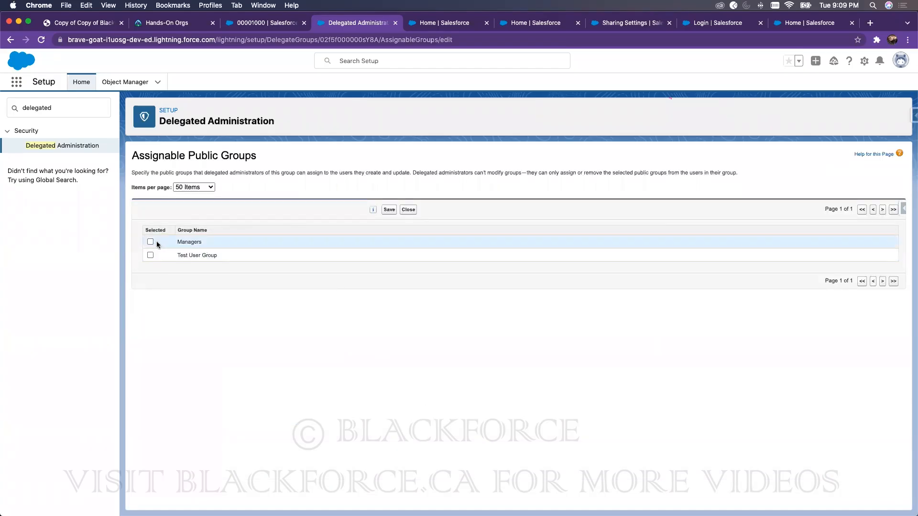
left_click(408, 209)
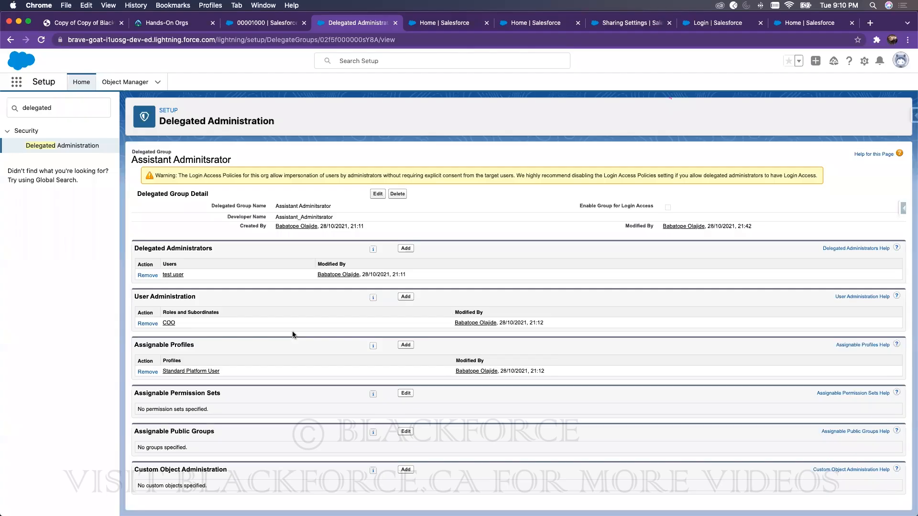
Step: View the Sharing Hierarchy showing which users can access case 00001000
left_click(290, 24)
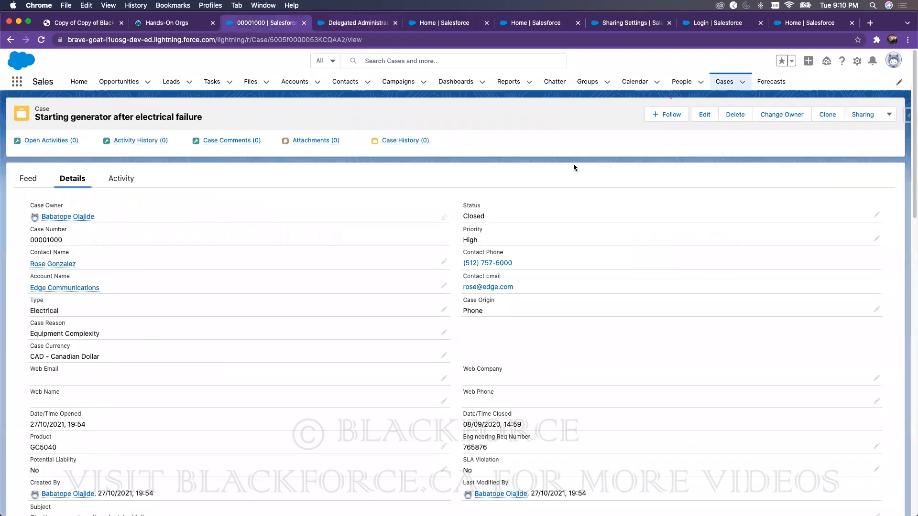
left_click(889, 114)
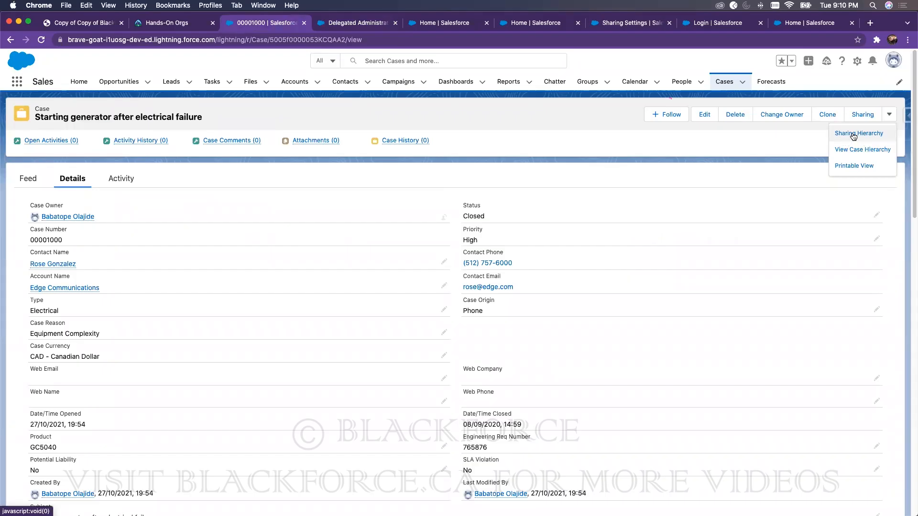
left_click(853, 136)
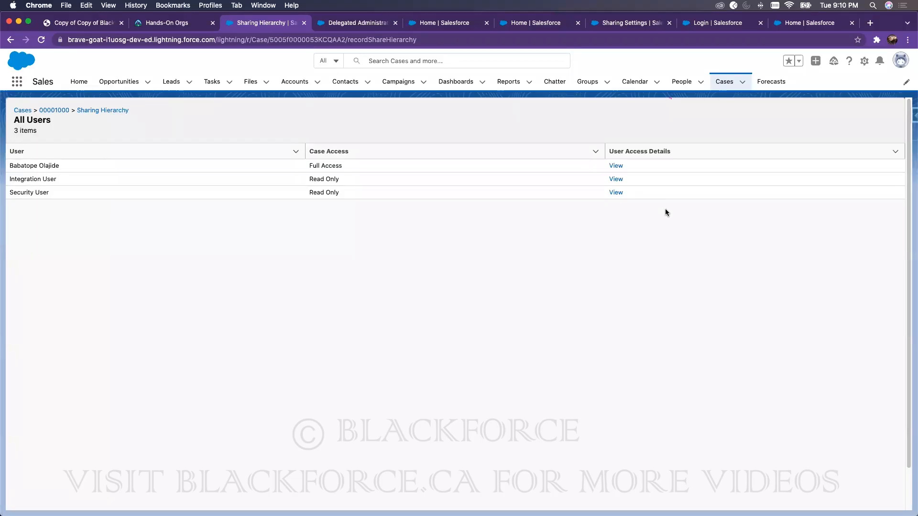
left_click(109, 113)
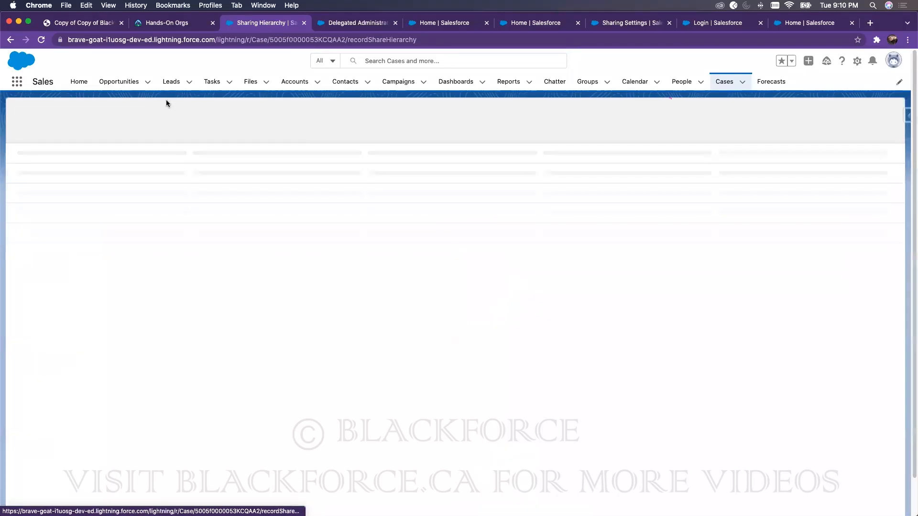
Step: Open the Dickenson plc account from the Recently Viewed accounts list
left_click(302, 83)
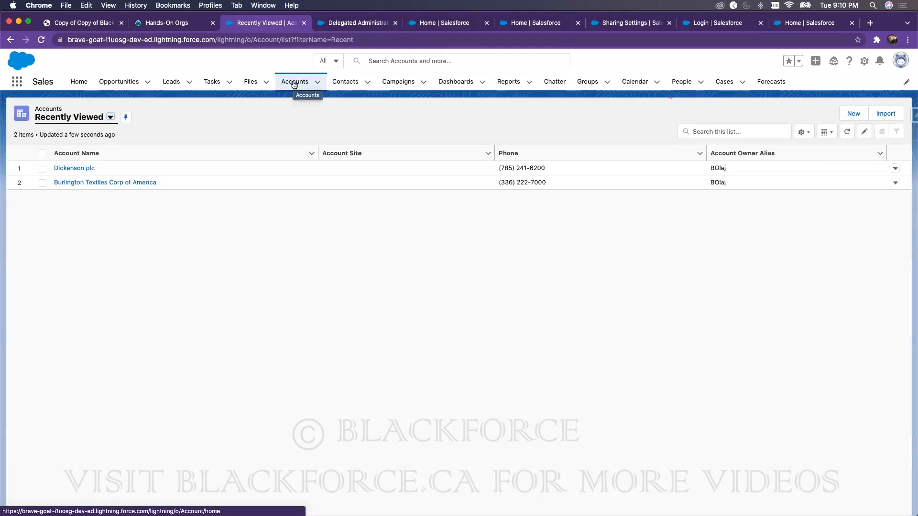
left_click(894, 168)
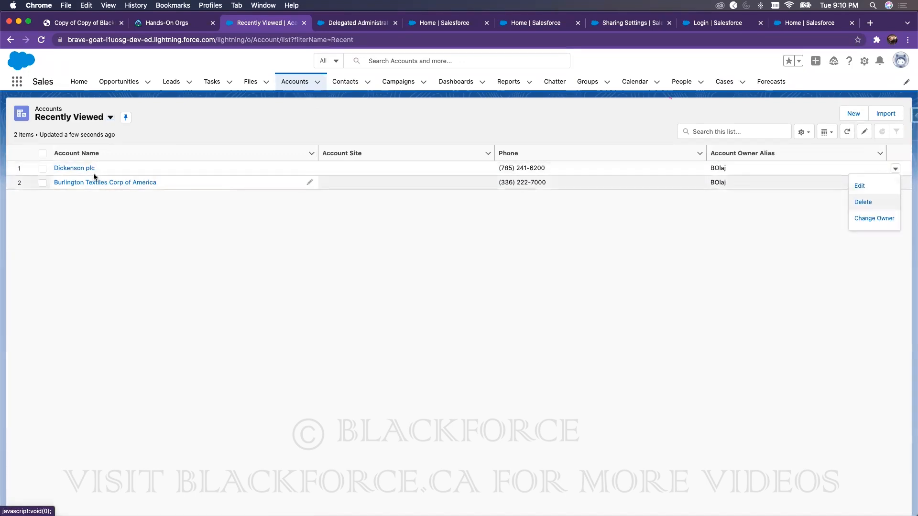
left_click(76, 168)
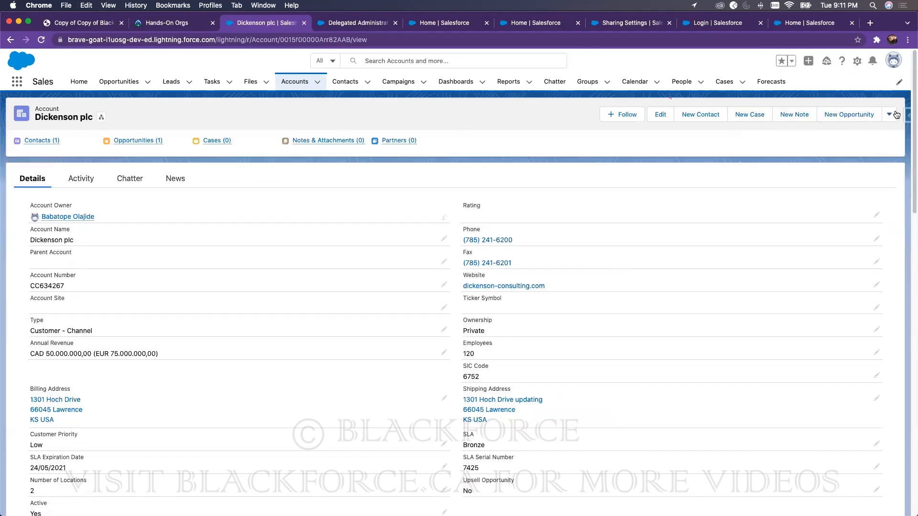
left_click(896, 114)
Step: Delete the test user's manual sharing entry on the Dickenson plc account and save
left_click(843, 180)
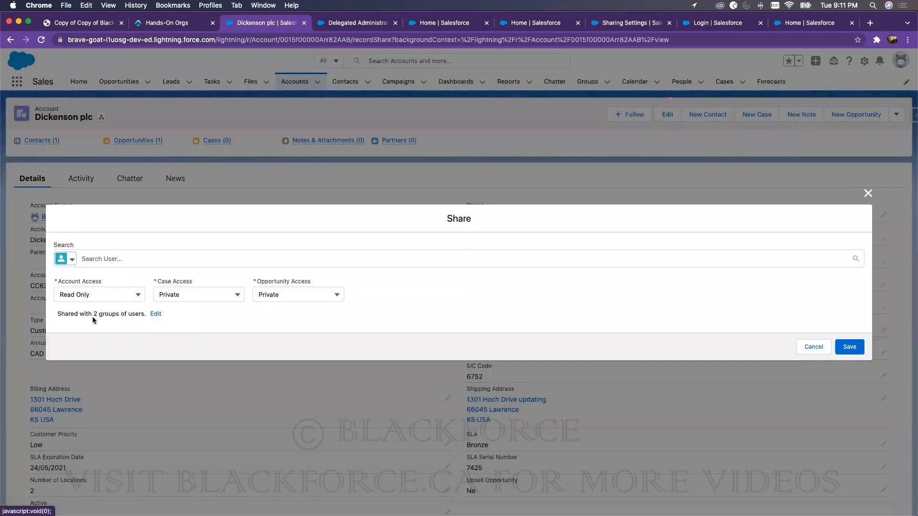
left_click(155, 315)
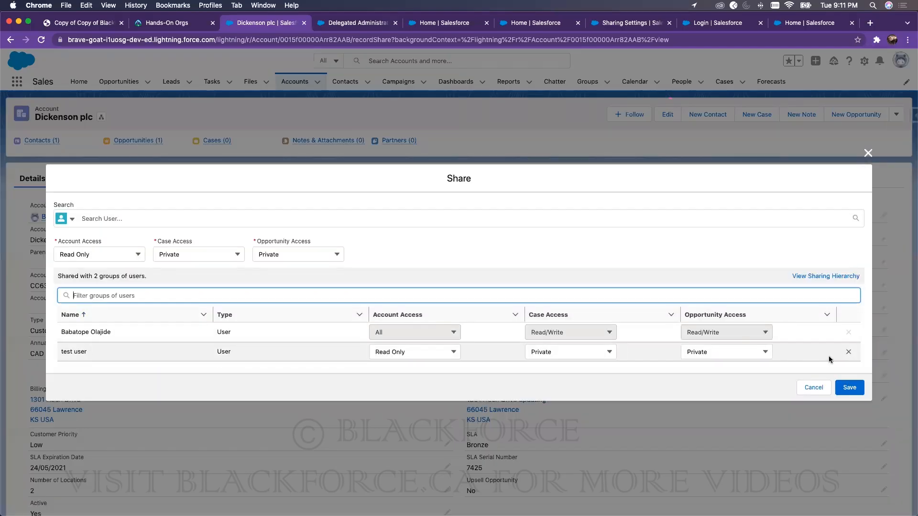
left_click(848, 352)
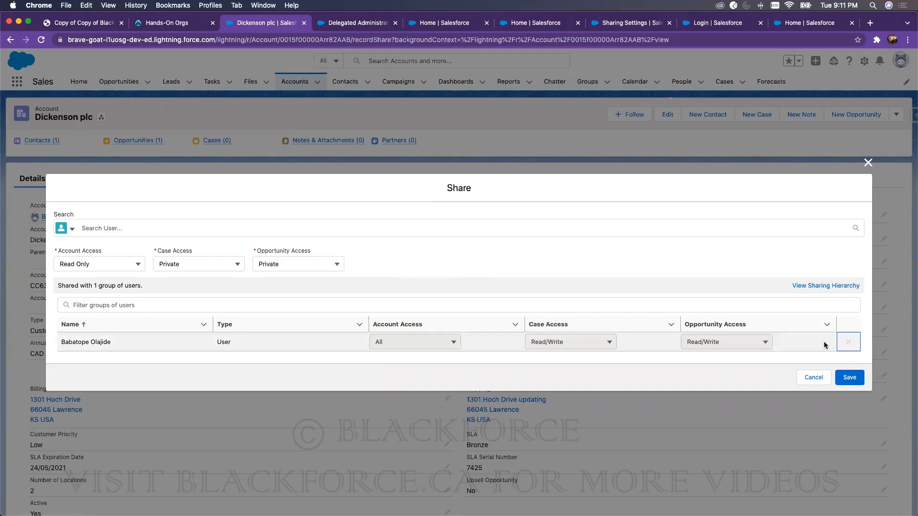
left_click(848, 341)
left_click(849, 377)
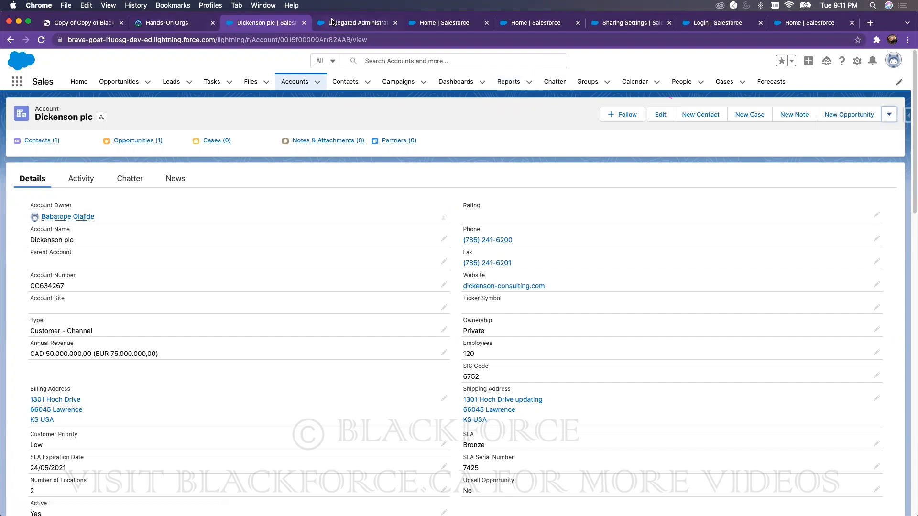
Step: Go to Setup and open Sharing Settings via a 'sharing' Quick Find search
left_click(435, 23)
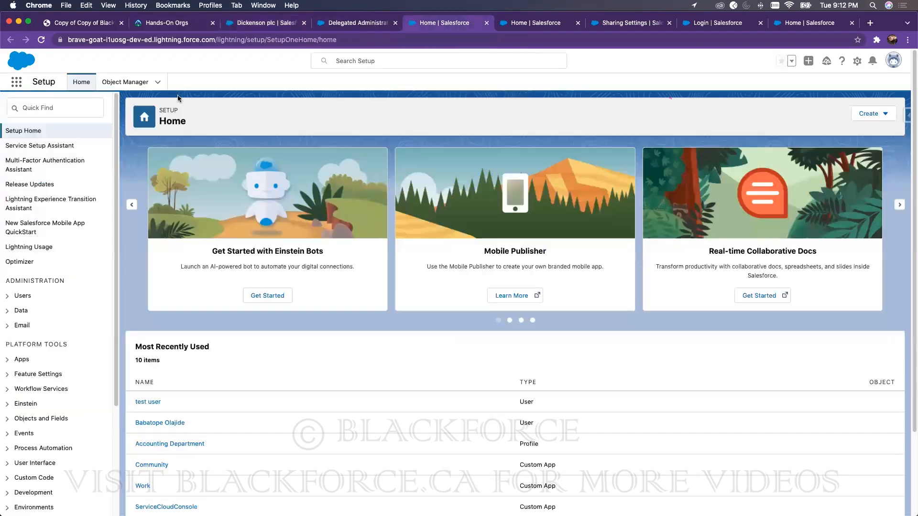
left_click(62, 108)
type("sharing")
left_click(66, 146)
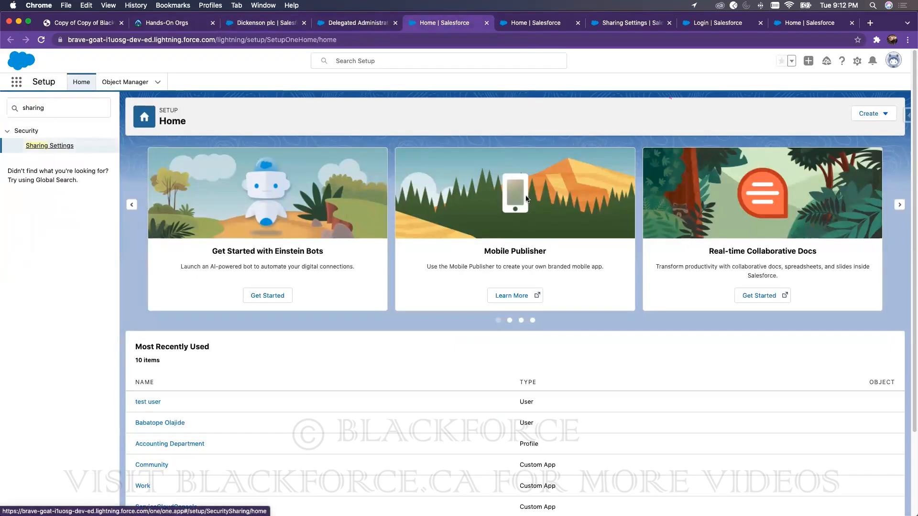
scroll(356, 389, "down", 1)
scroll(354, 385, "down", 15)
Step: Start a new account sharing rule labelled 'Criteria Based Sharing Manager'
left_click(377, 240)
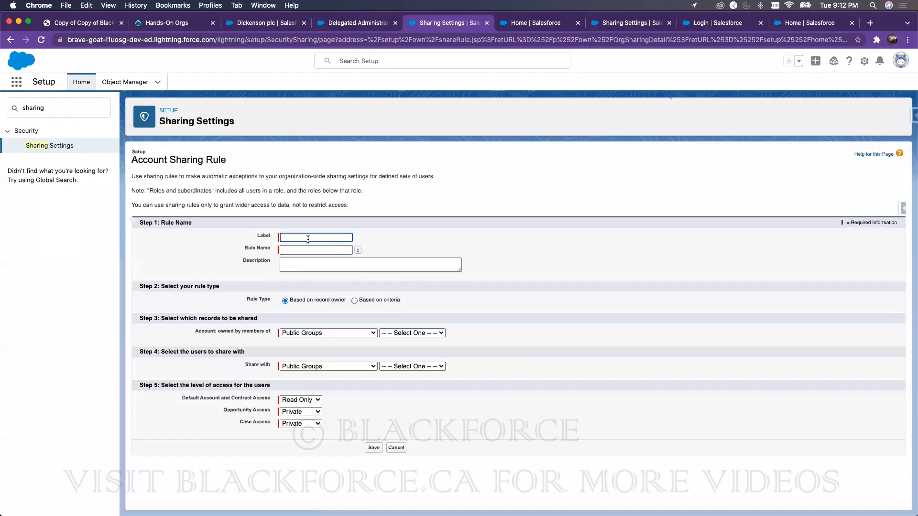
left_click(308, 238)
type("Criteria Based Sharing Manager")
left_click(434, 231)
Step: Set the first criterion to Account Number equals
left_click(354, 300)
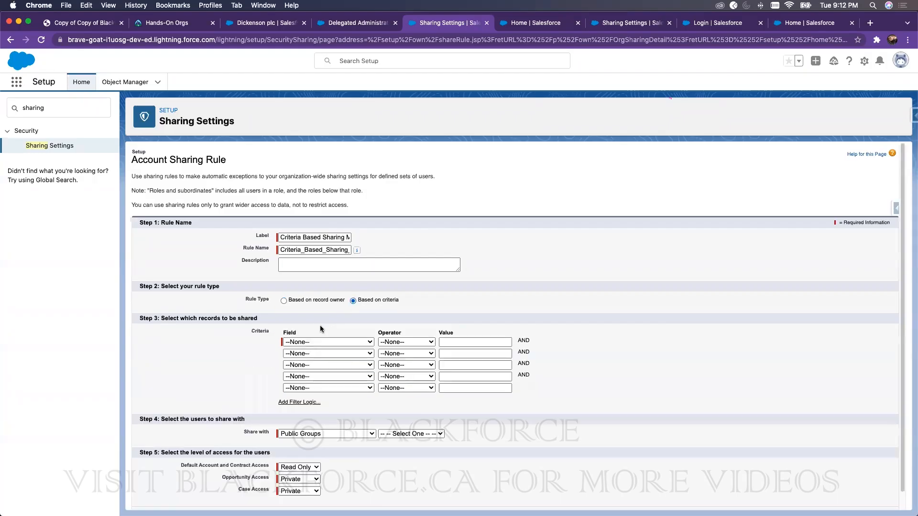
left_click(304, 342)
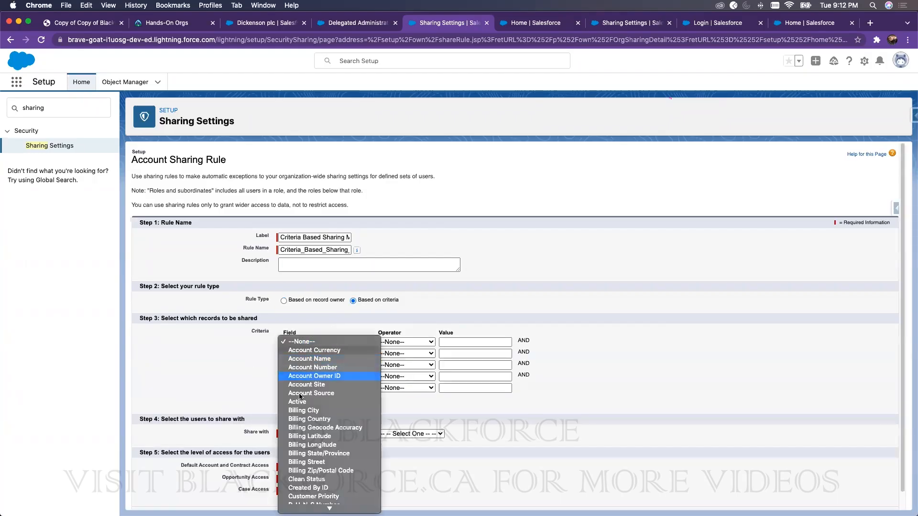
left_click(311, 368)
left_click(406, 342)
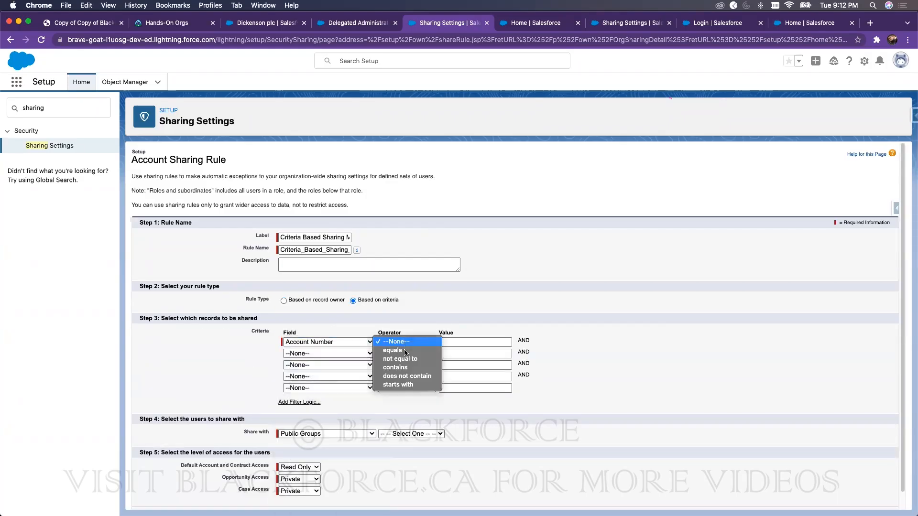
left_click(405, 350)
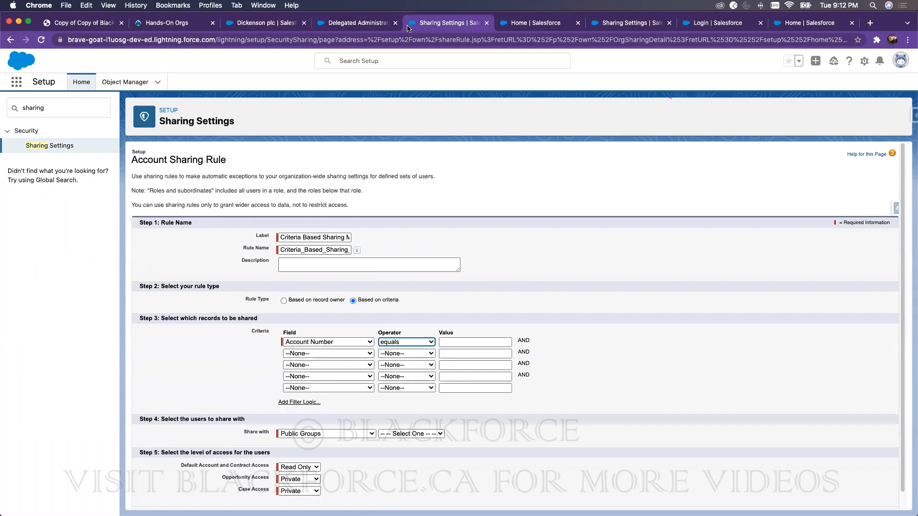
left_click(333, 342)
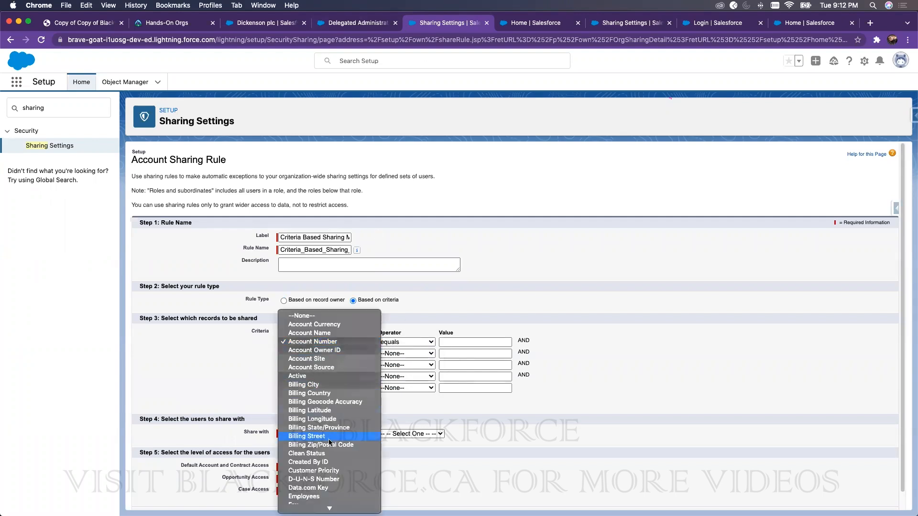
scroll(340, 405, "down", 5)
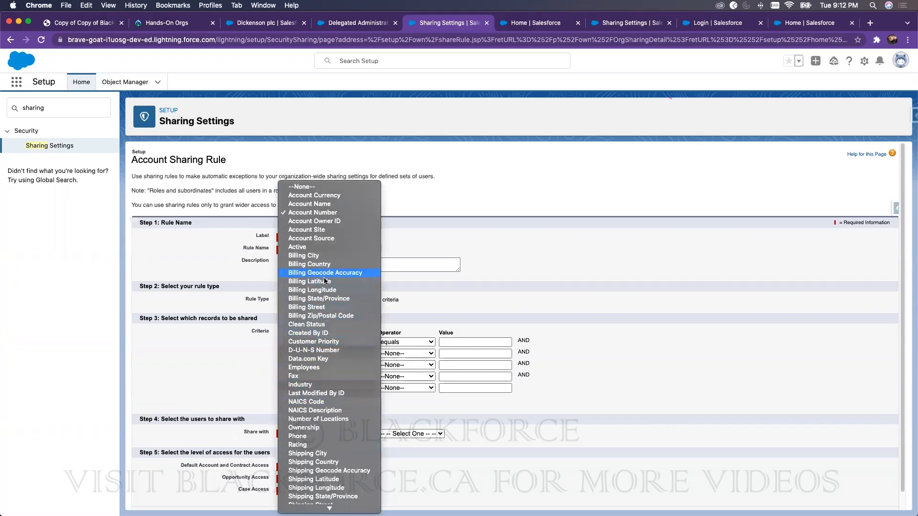
scroll(344, 425, "down", 4)
scroll(343, 425, "down", 1)
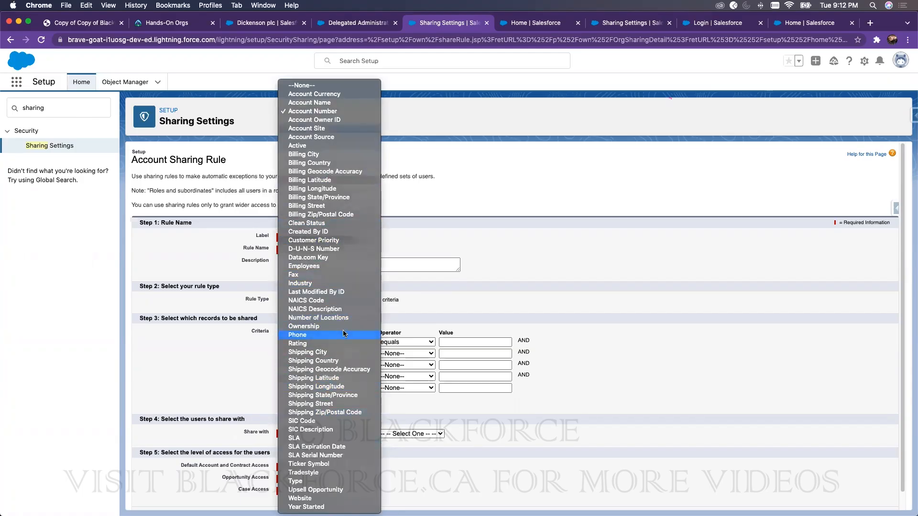
left_click(321, 112)
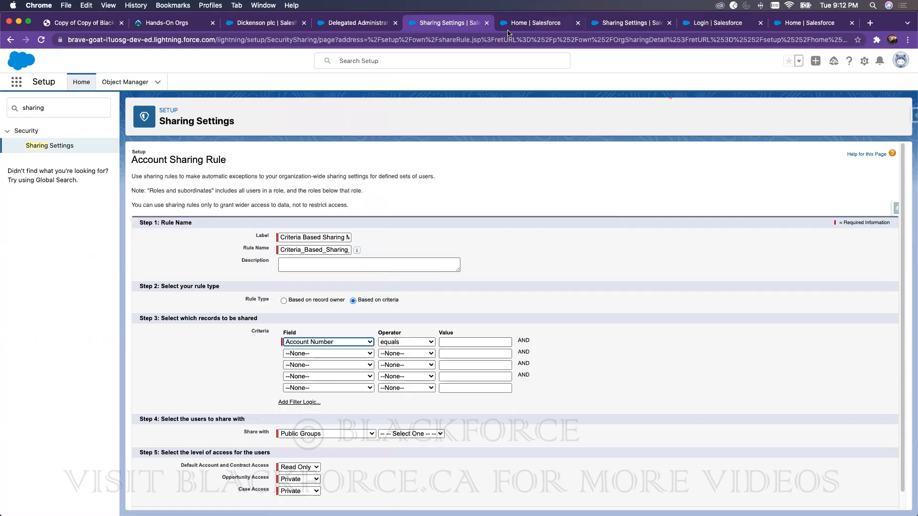
Step: Paste 'Dickenson plc' as the criterion value and share with the Managers public group
left_click(274, 27)
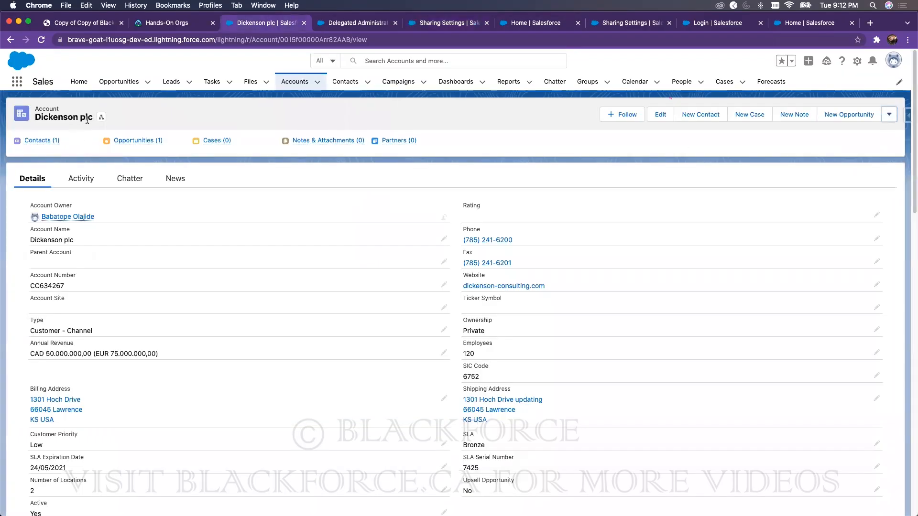
left_click_drag(91, 117, 36, 115)
key("super+c")
left_click(355, 23)
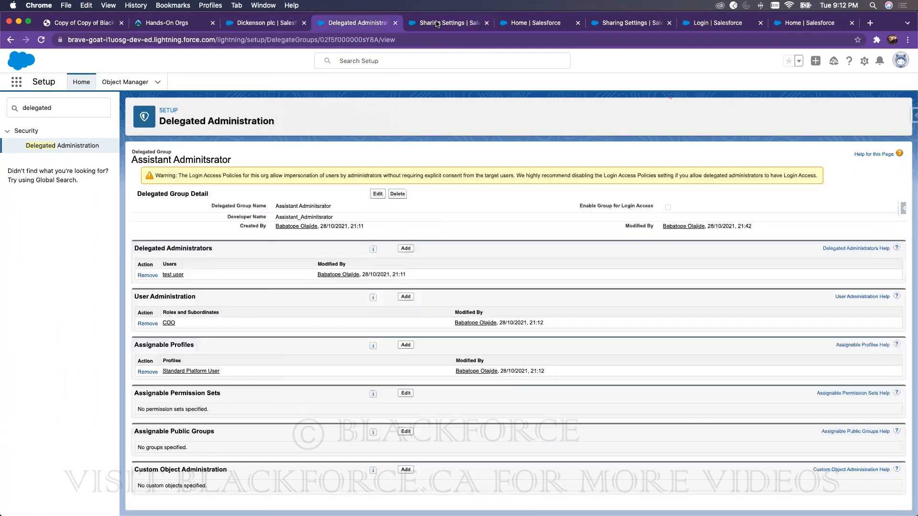
left_click(436, 24)
left_click(474, 343)
key("super+v")
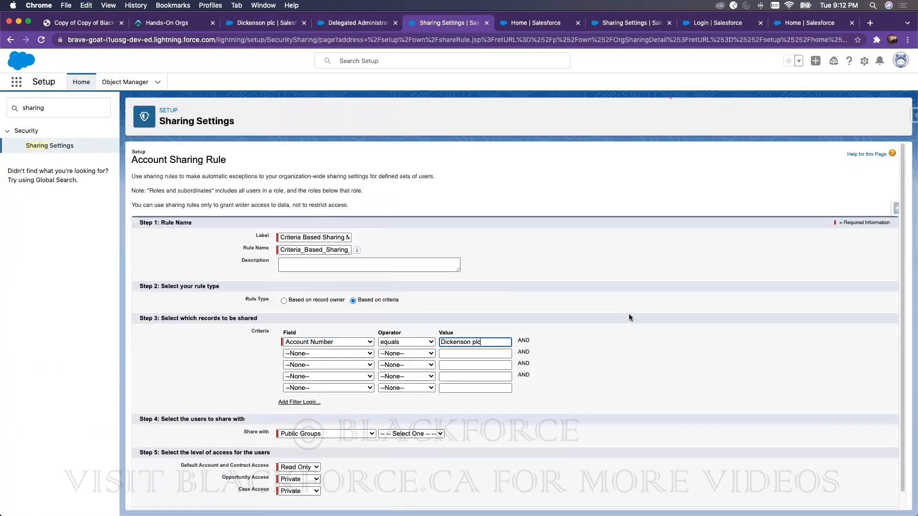
left_click(383, 433)
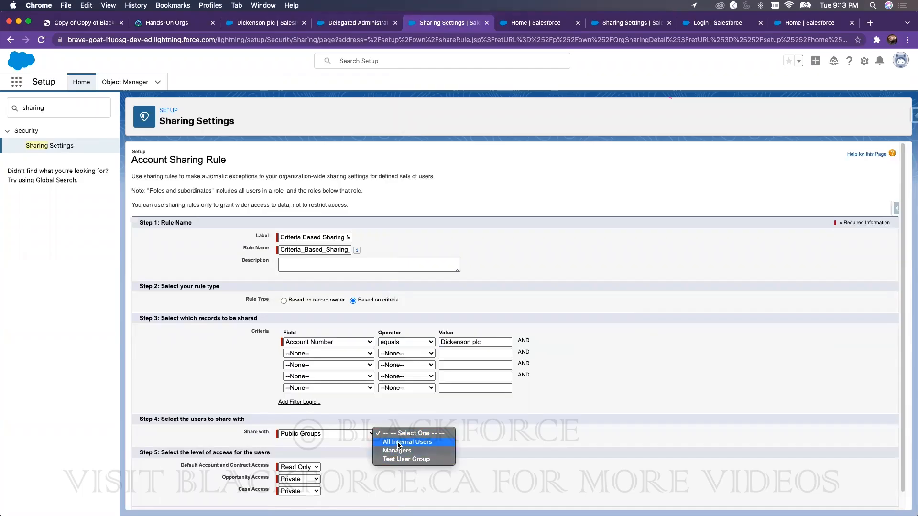
left_click(404, 452)
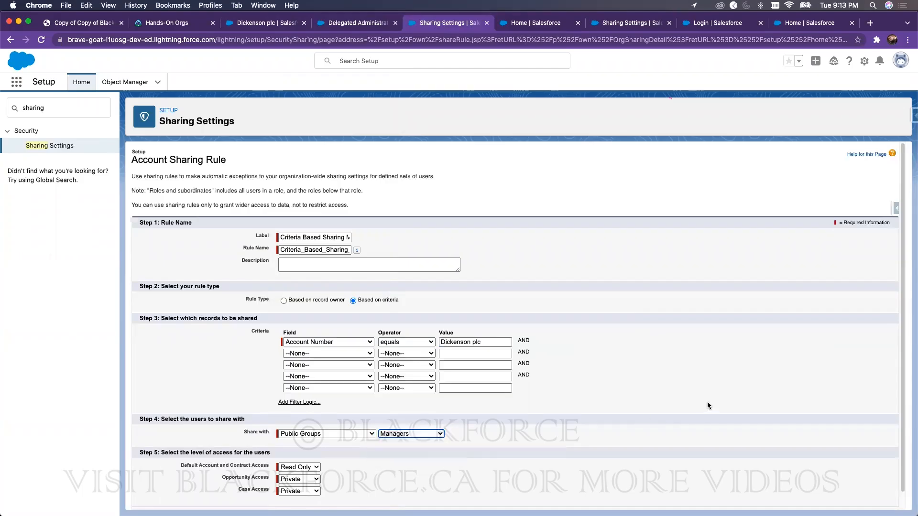
scroll(644, 365, "down", 1)
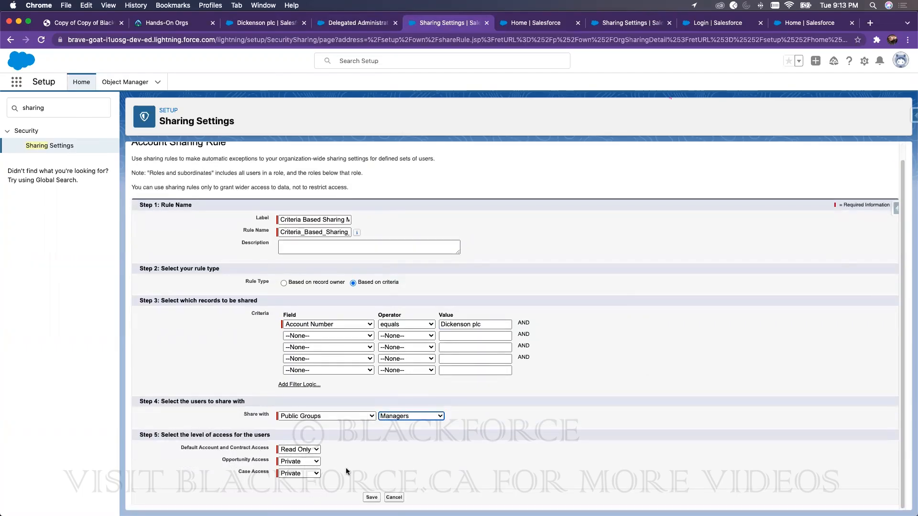
Step: Save the Dickenson plc account sharing rule, confirm recalculation, and review Account Sharing Rules
left_click(369, 497)
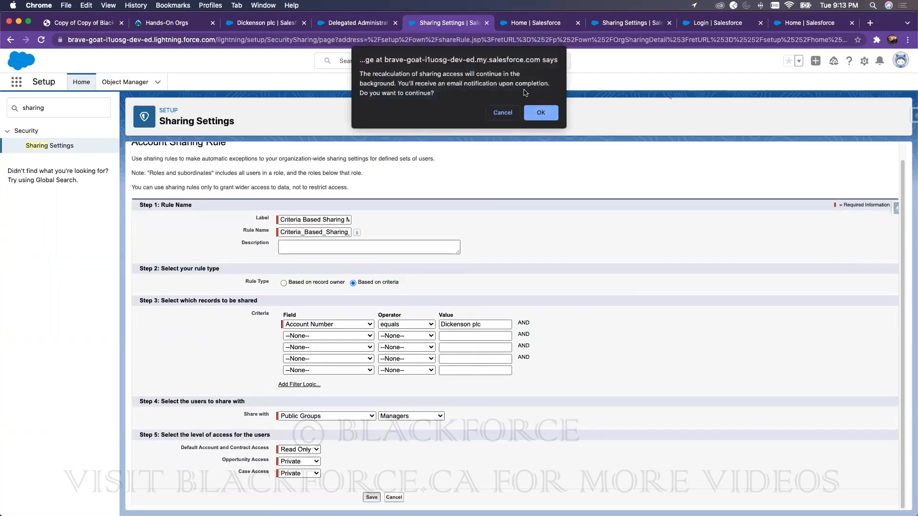
left_click(535, 113)
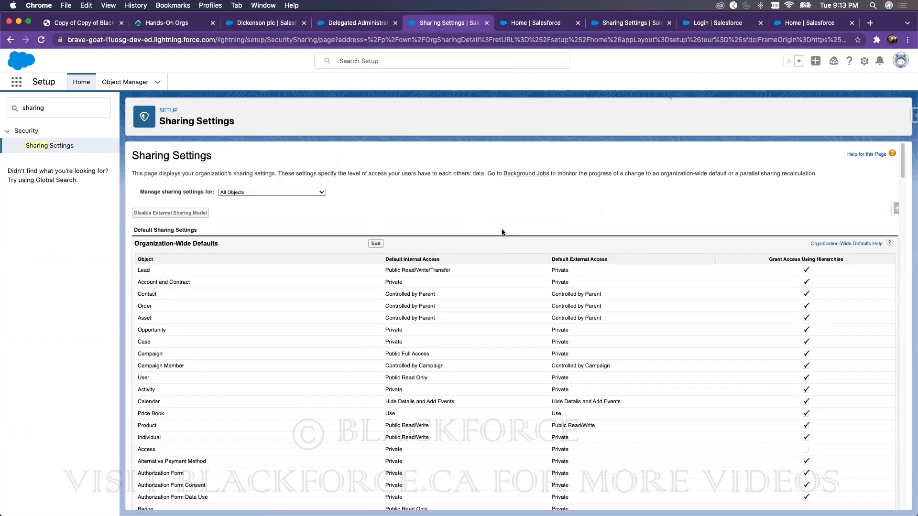
scroll(503, 228, "down", 15)
scroll(441, 222, "up", 3)
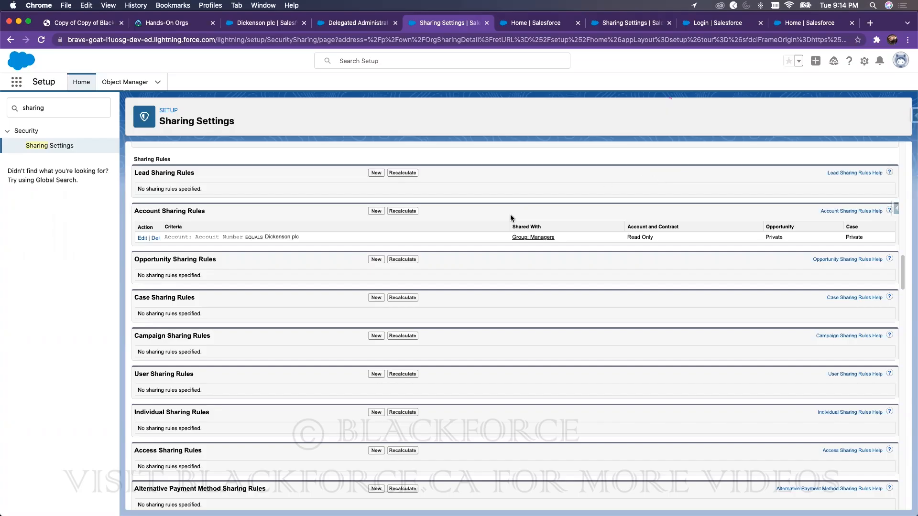
scroll(509, 215, "up", 20)
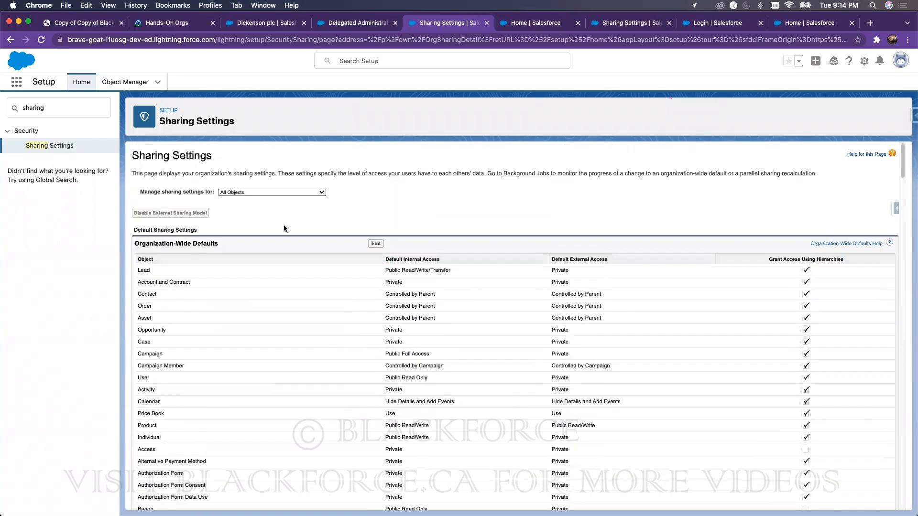
scroll(357, 297, "down", 20)
scroll(371, 315, "up", 10)
Step: Start a criteria-based lead sharing rule with filter logic and City as the first field
left_click(381, 359)
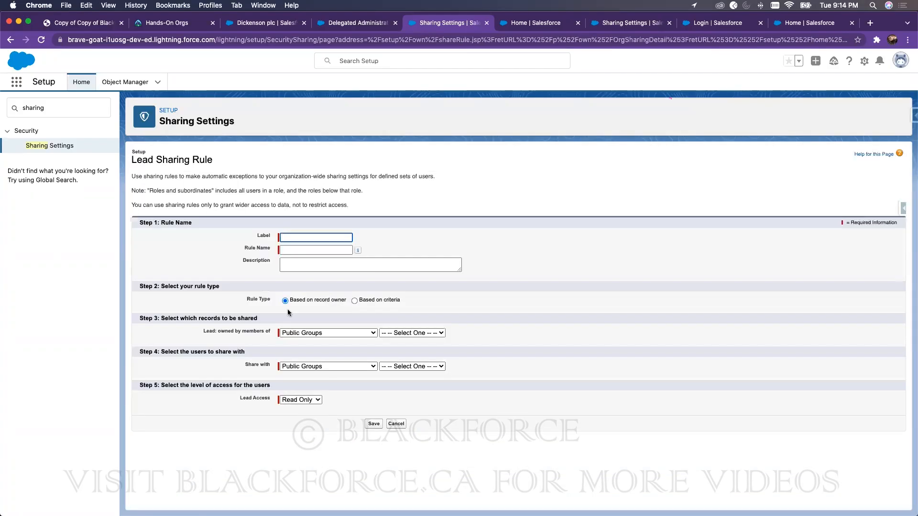
left_click(326, 332)
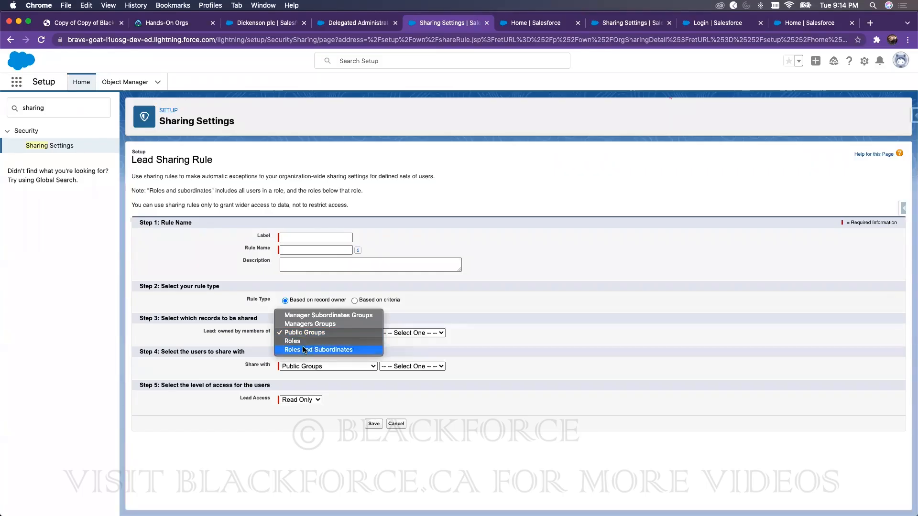
left_click(555, 297)
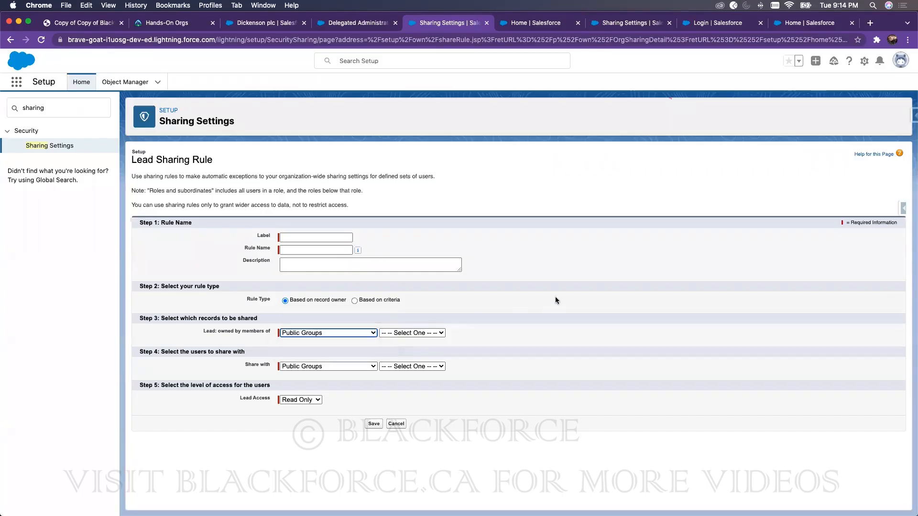
left_click(374, 300)
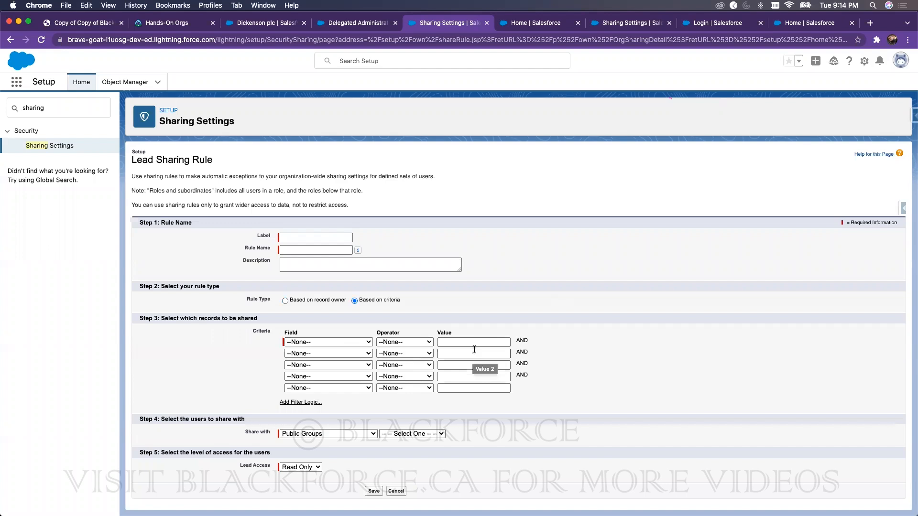
left_click(305, 404)
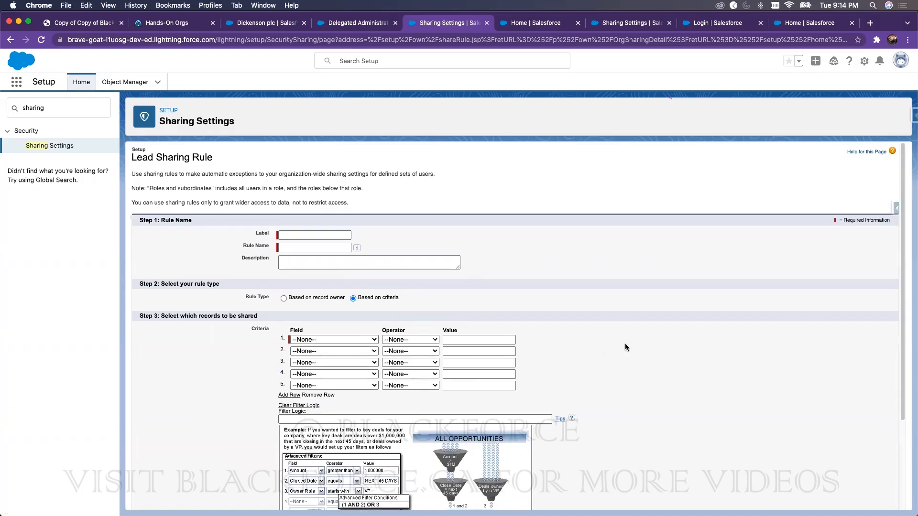
scroll(624, 343, "down", 3)
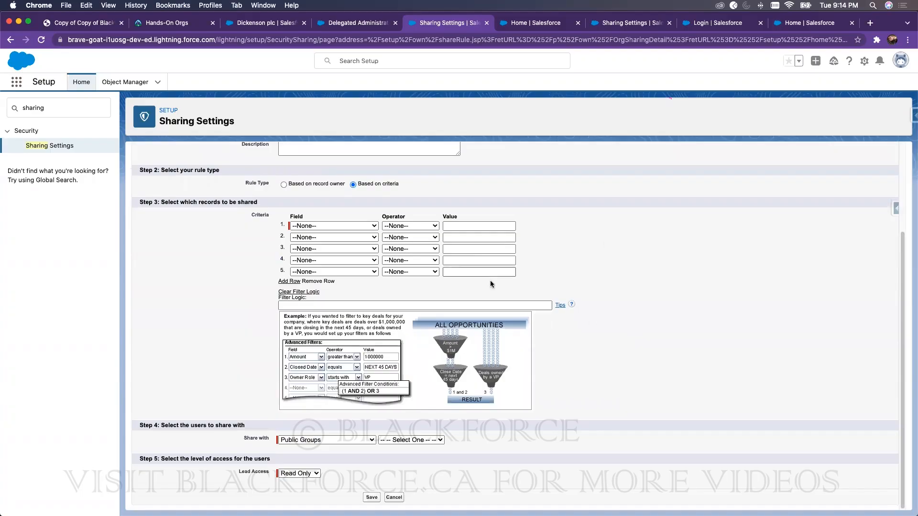
left_click(328, 226)
left_click(323, 235)
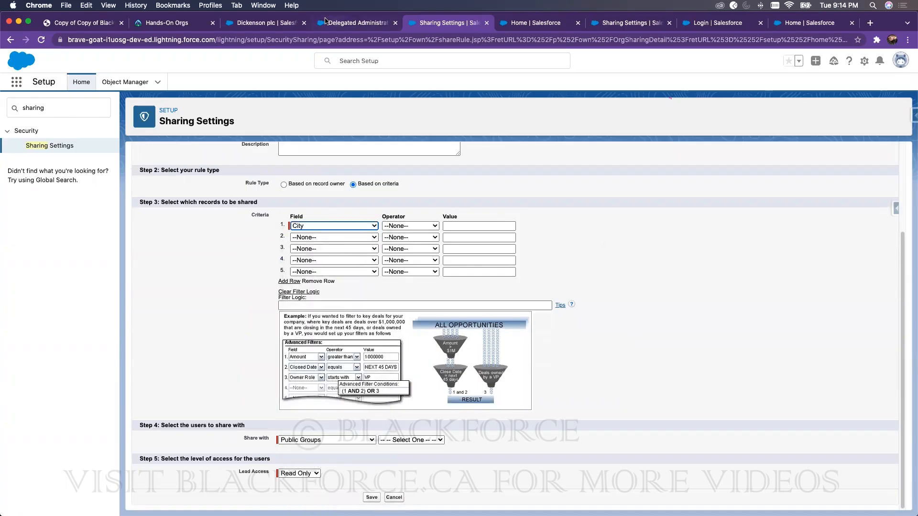
Step: Check the SLA Serial Number field on the Dickenson plc account record
left_click(325, 20)
left_click(266, 22)
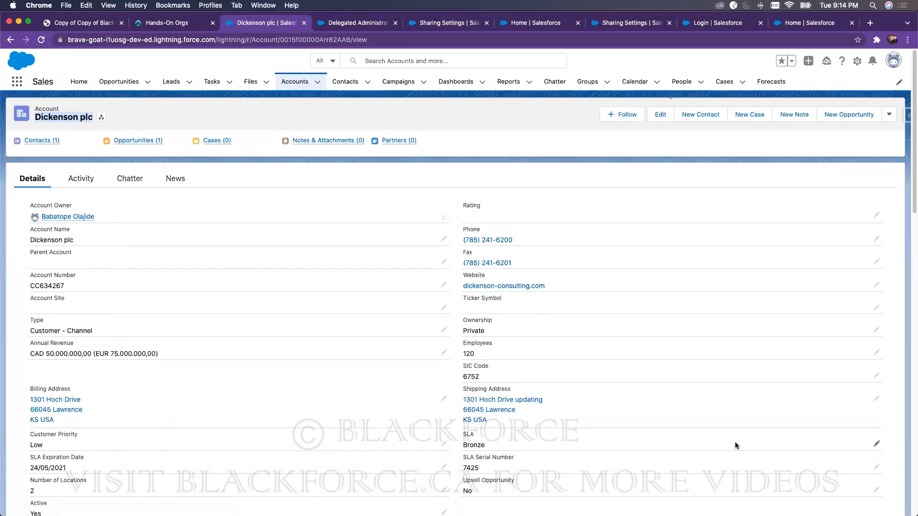
scroll(735, 446, "down", 2)
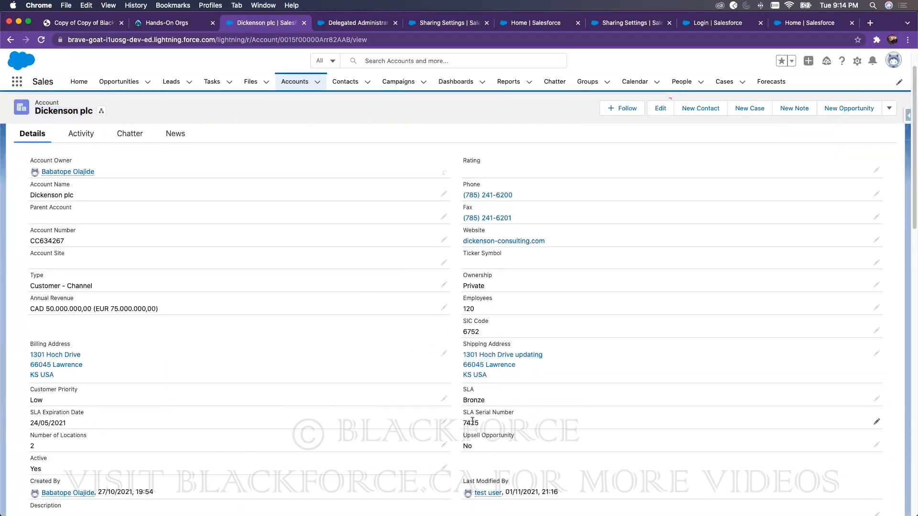
double_click(472, 420)
double_click(479, 423)
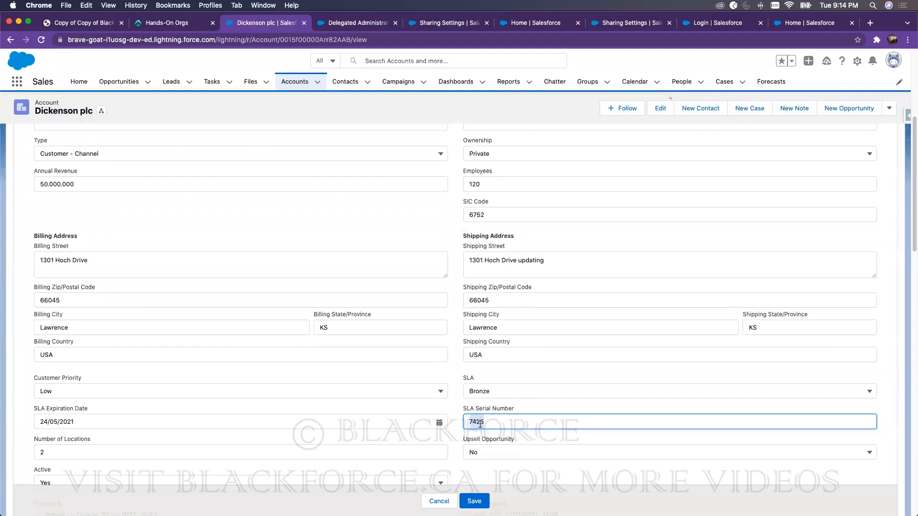
Step: Reopen the lead rule's field list, then head back to the Sharing Settings page
left_click(438, 22)
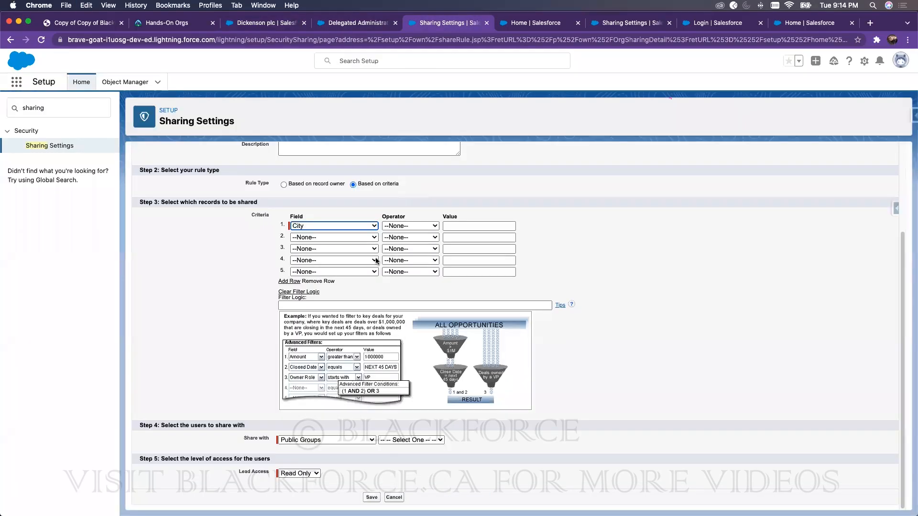
left_click(374, 225)
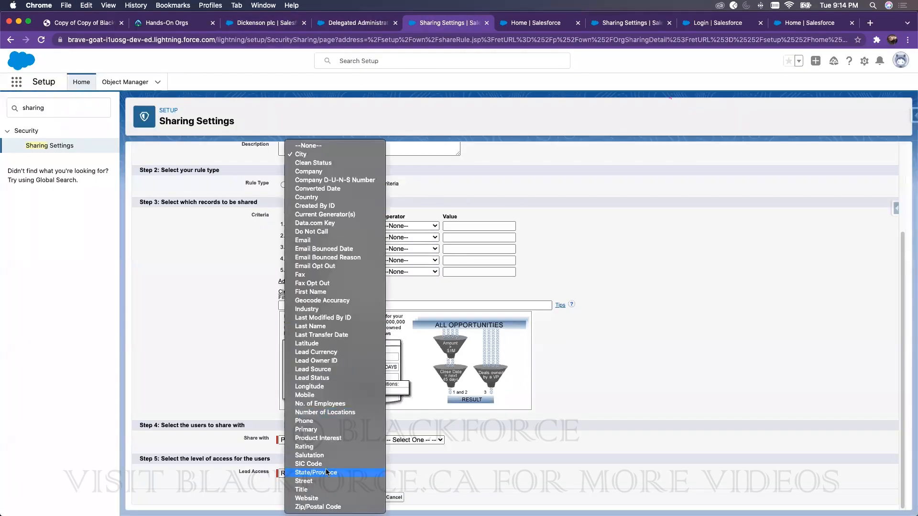
left_click(602, 208)
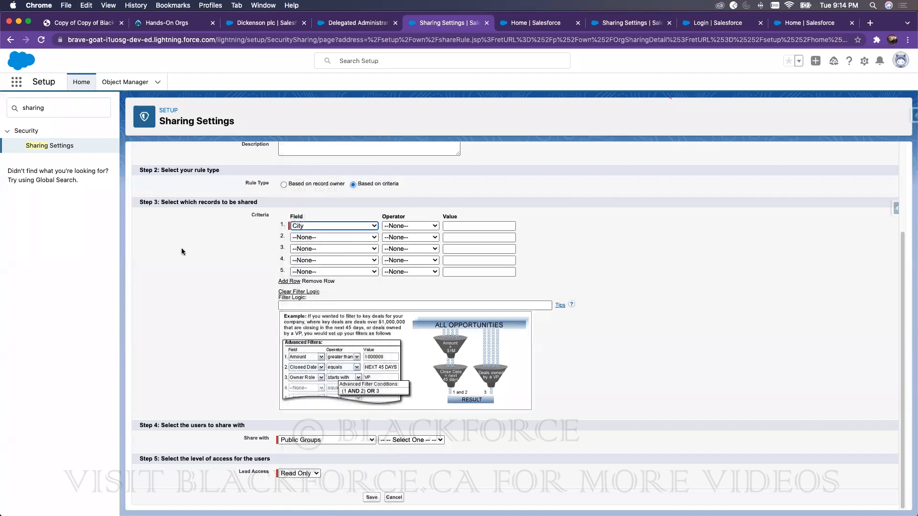
scroll(183, 253, "up", 3)
right_click(279, 154)
Step: Start a new account sharing rule labelled 'SLA and Account Number'
left_click(279, 154)
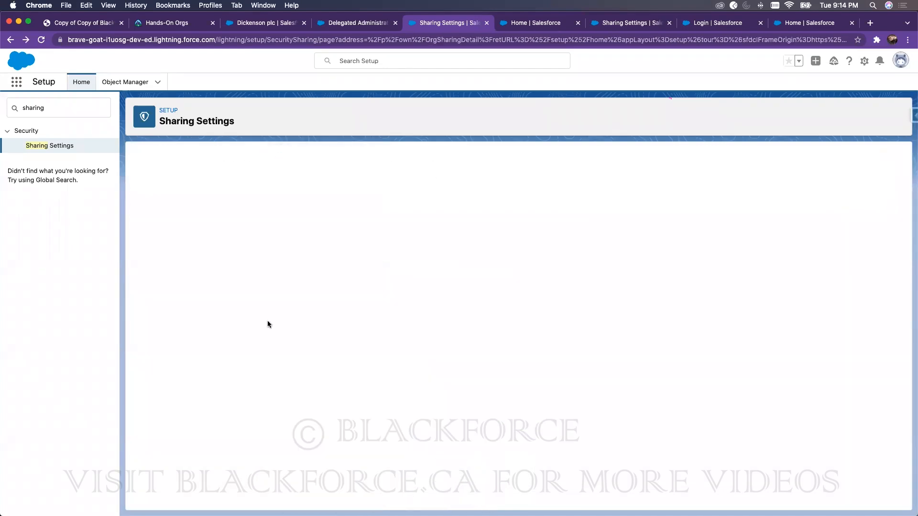
scroll(264, 368, "down", 15)
scroll(191, 229, "down", 6)
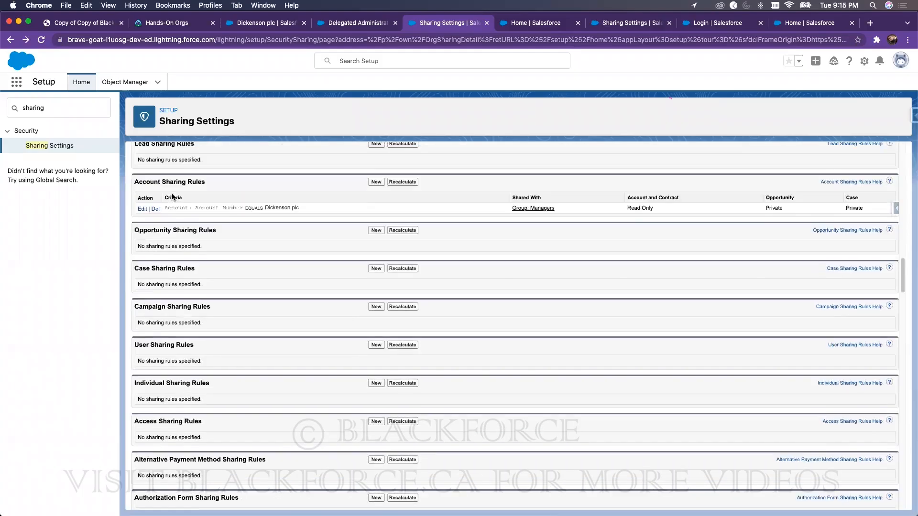
scroll(229, 239, "up", 1)
left_click(377, 209)
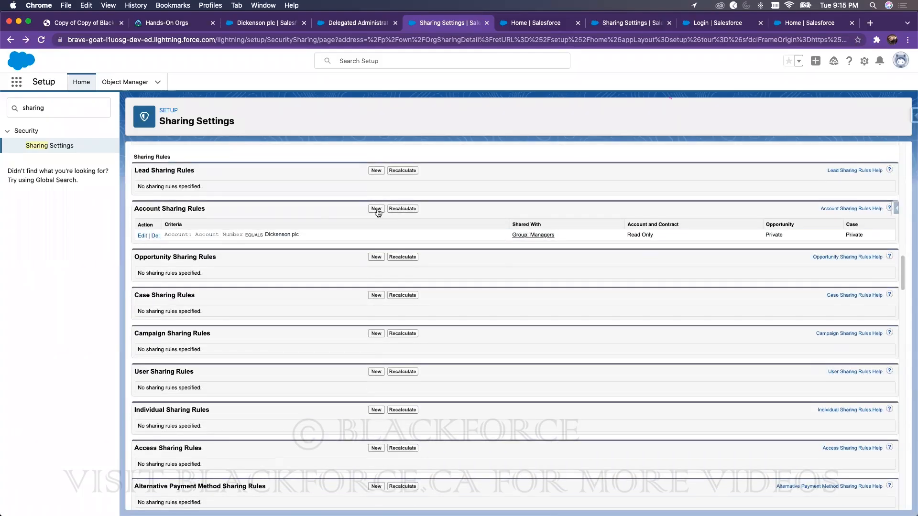
left_click(307, 235)
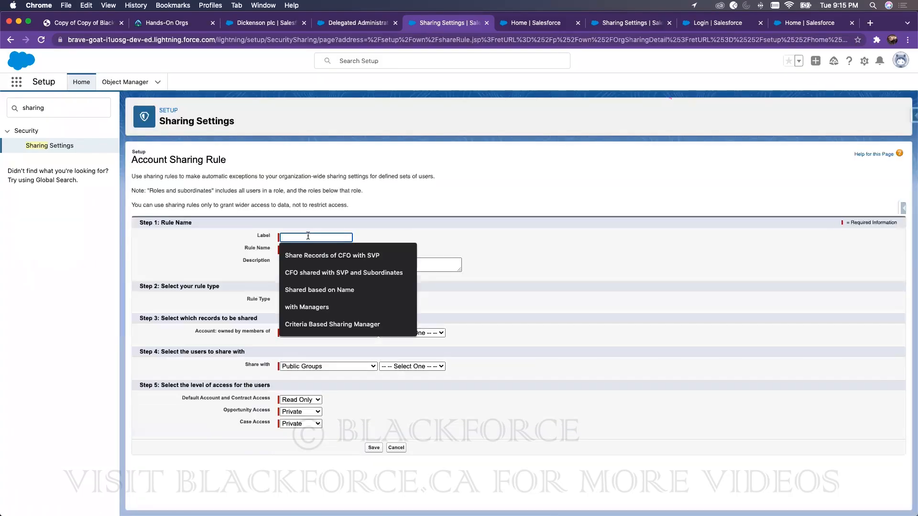
type("SLA")
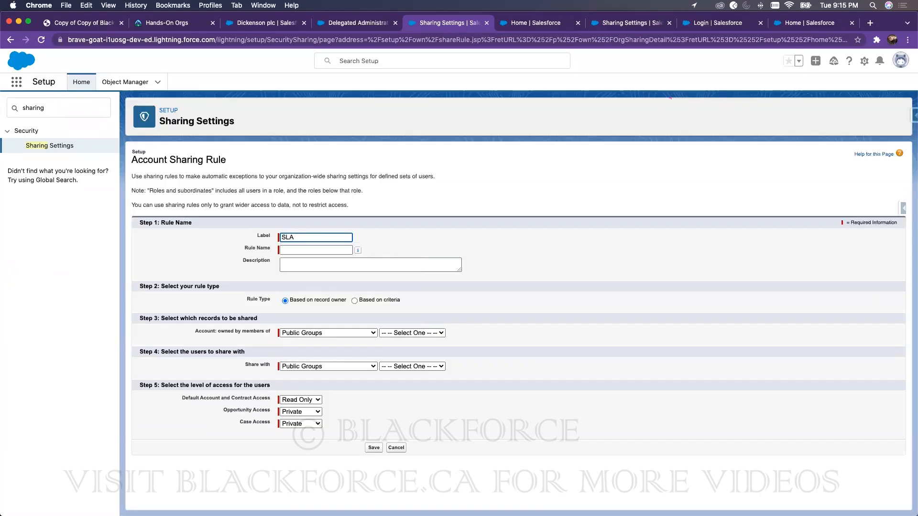
type(" and Acco")
type("ber")
key("Tab")
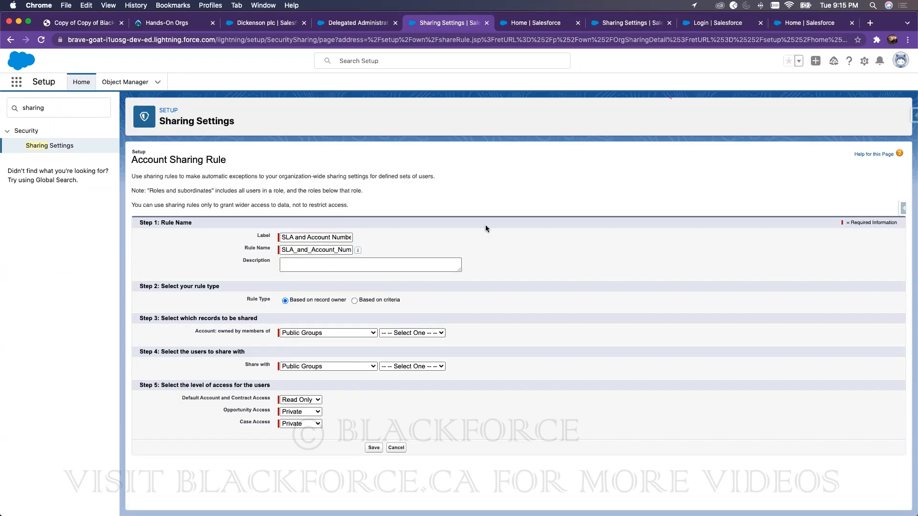
Step: Base the rule on criteria with SLA Serial Number equal to 7425
left_click(354, 300)
left_click(308, 345)
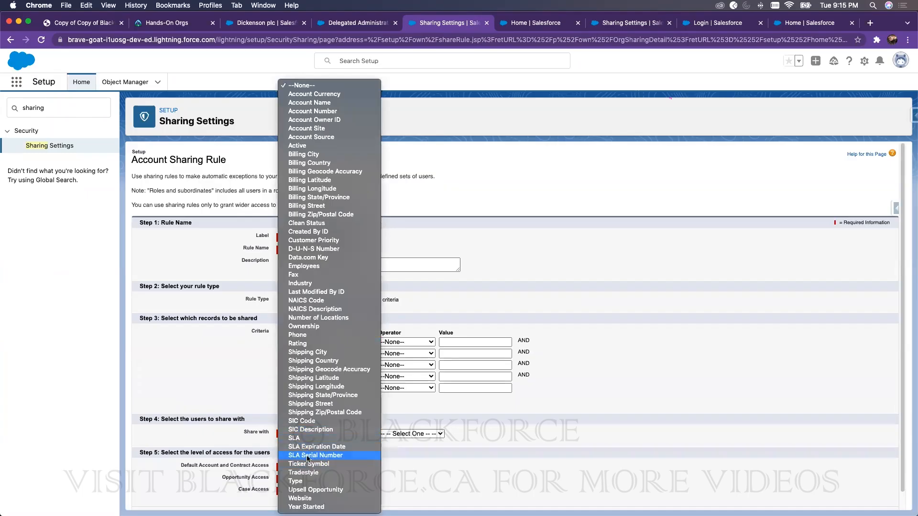
left_click(308, 455)
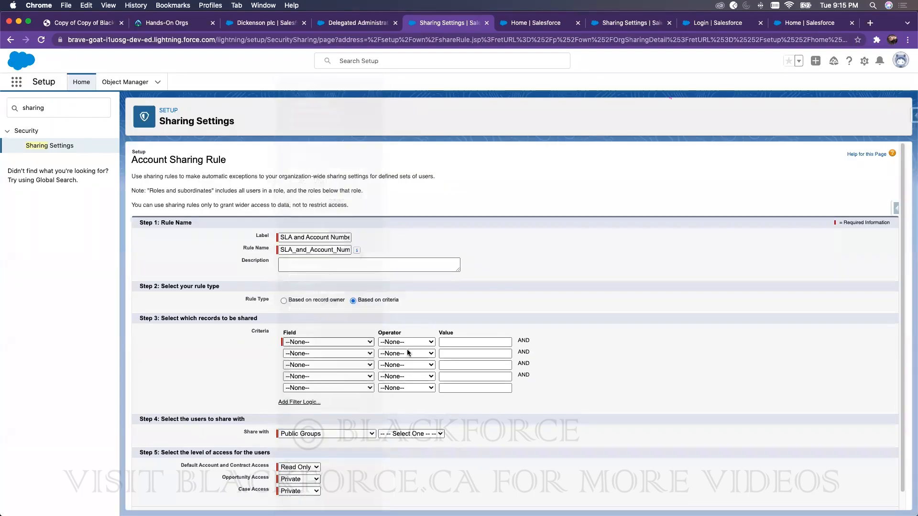
left_click(457, 343)
type("7425")
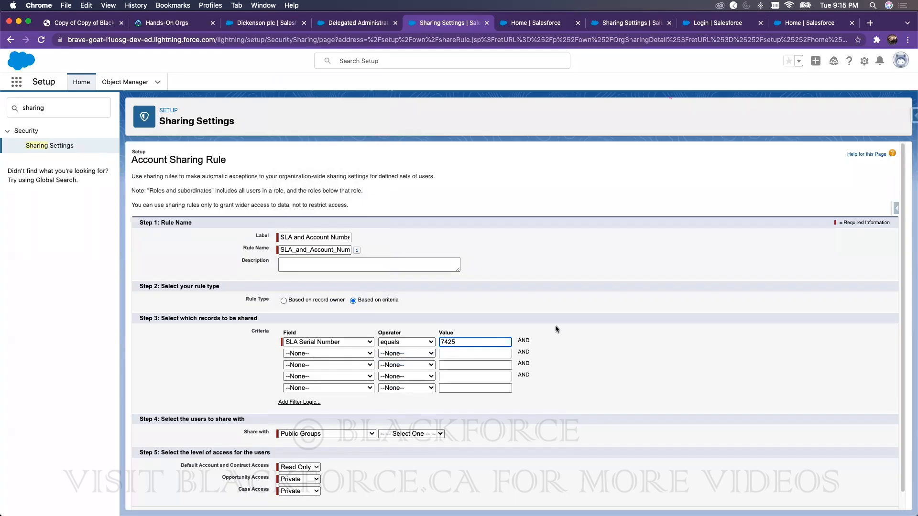
Step: Add a second criterion: Account Number equals Dickenson plc's copied account number
left_click(317, 355)
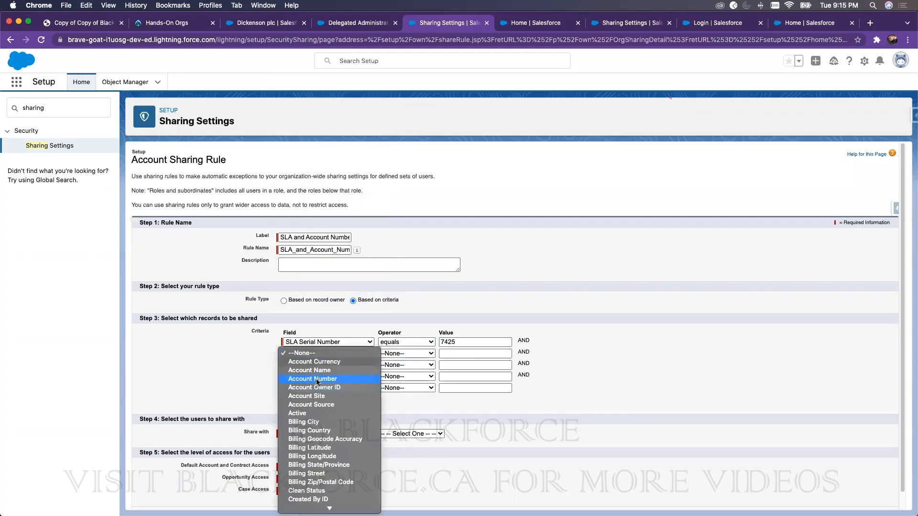
left_click(318, 378)
left_click(284, 23)
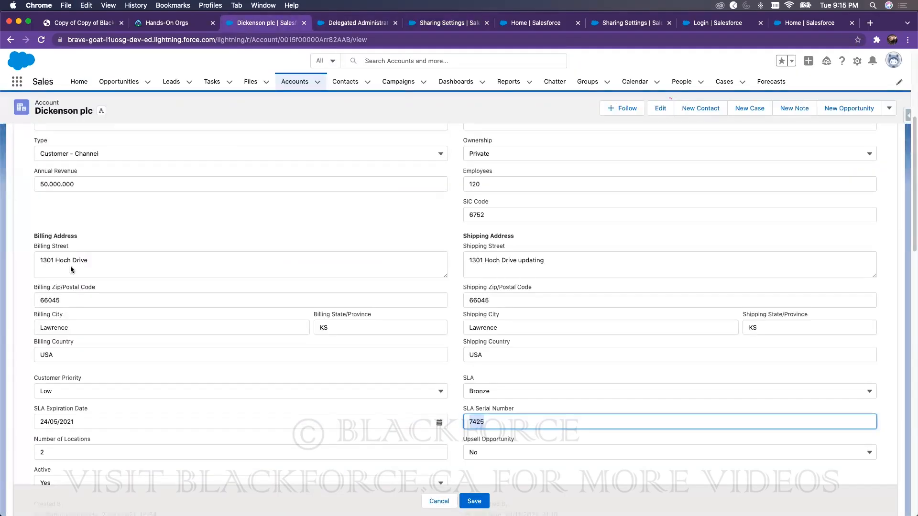
scroll(64, 192, "up", 5)
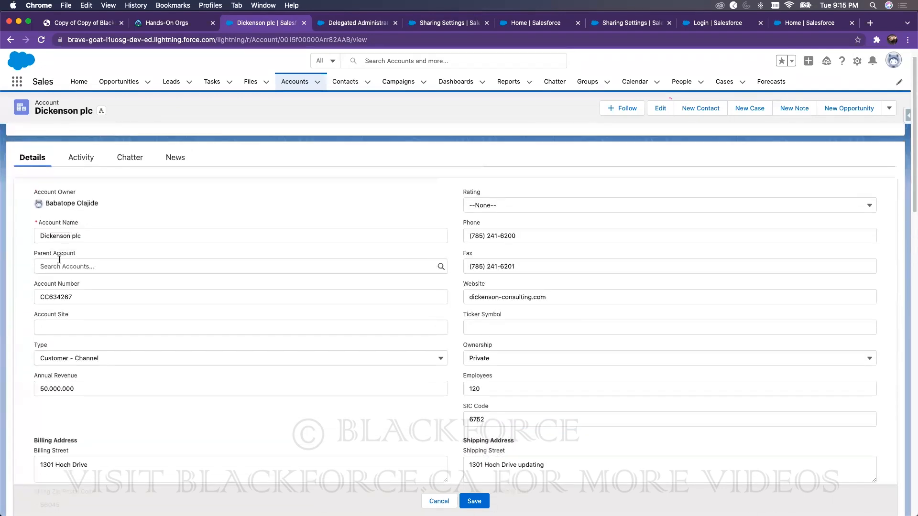
left_click_drag(61, 297, 101, 291)
key("super+c")
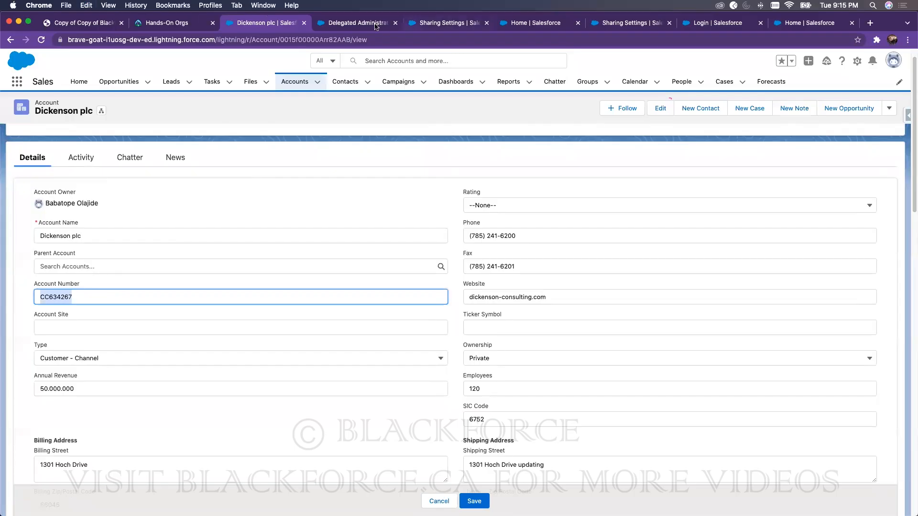
left_click(460, 25)
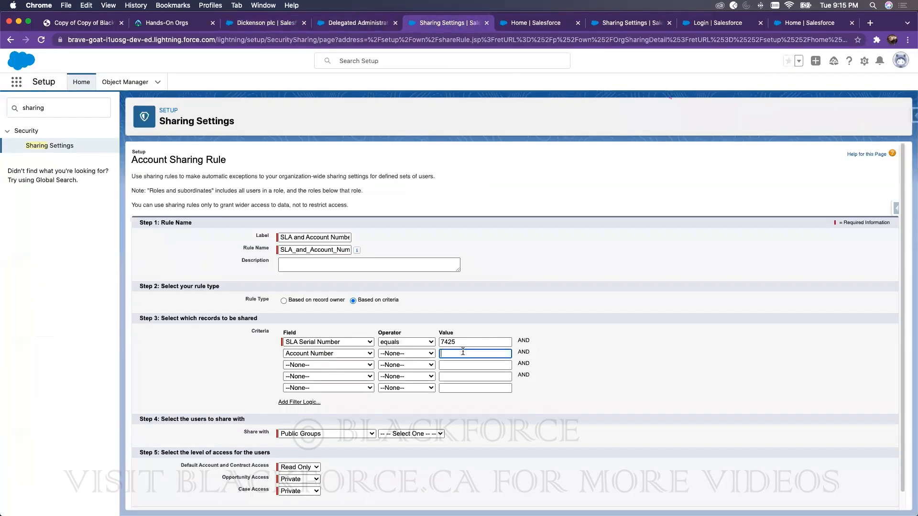
key("super+v")
left_click(406, 353)
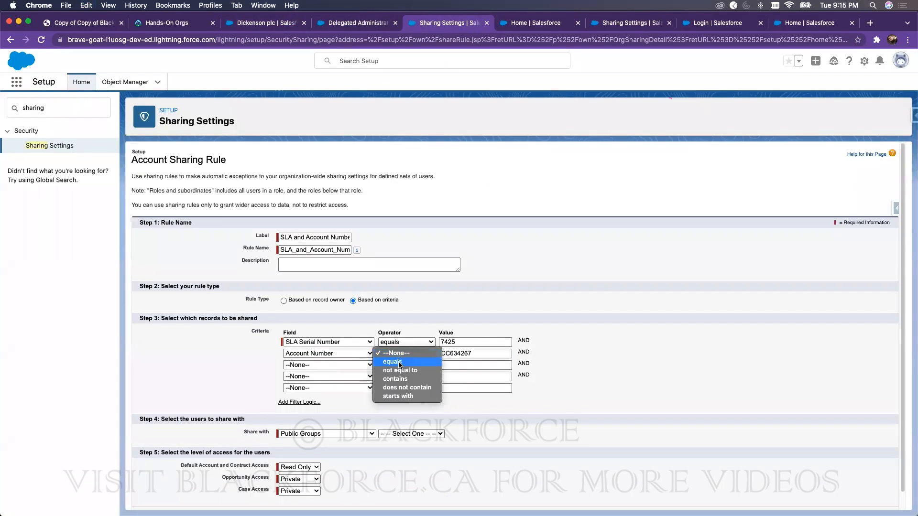
left_click(399, 362)
left_click(487, 352)
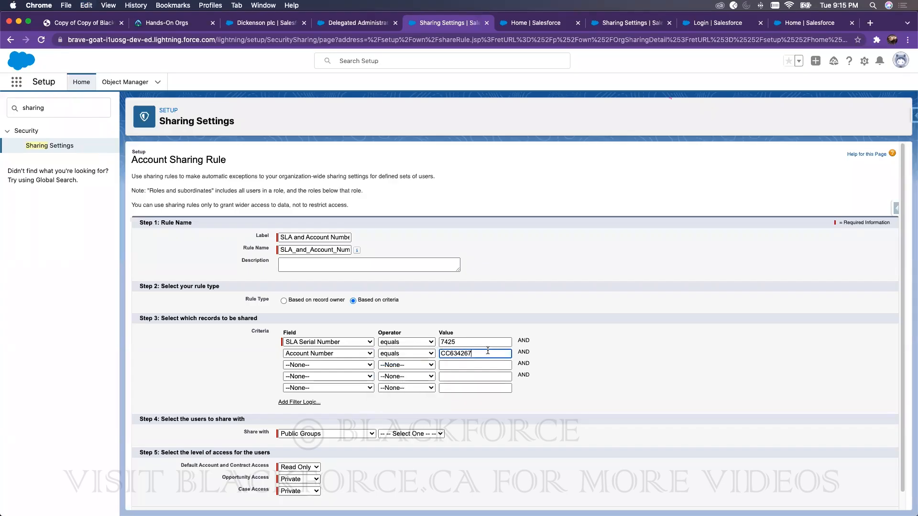
type("7")
scroll(304, 412, "down", 1)
Step: Change the filter logic to '1 OR 2' and fix the Account Number criterion value
left_click(299, 384)
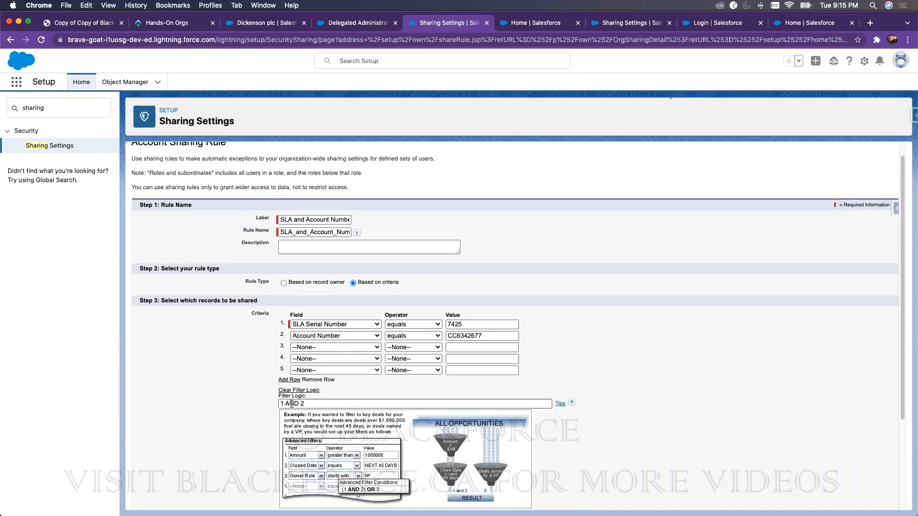
left_click(485, 335)
key("BackSpace")
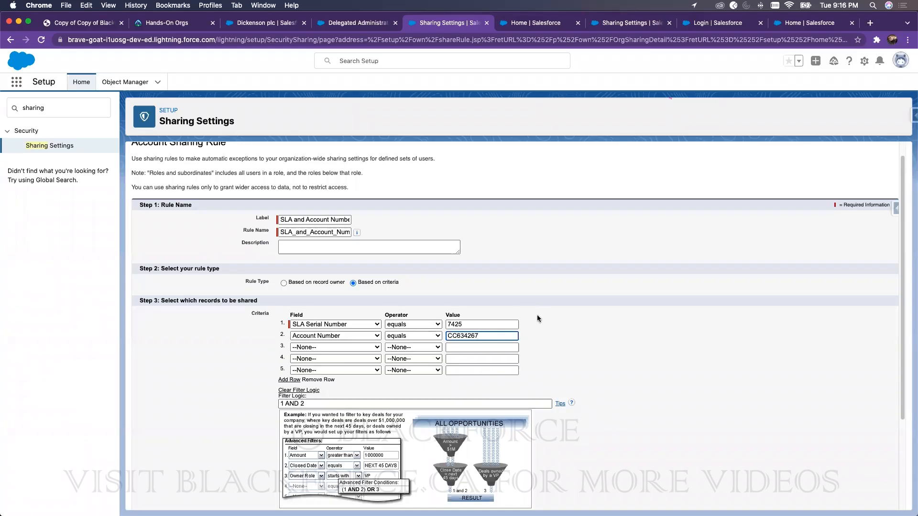
double_click(292, 404)
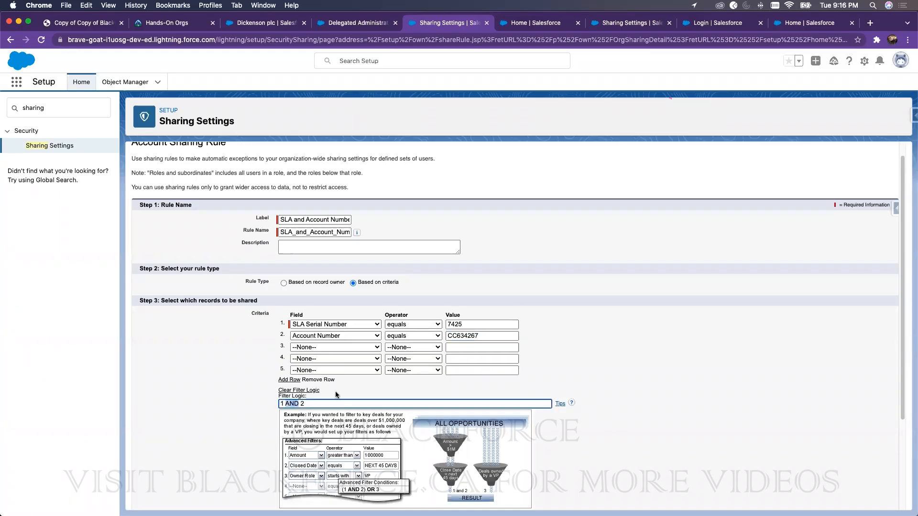
type("OR")
left_click(493, 335)
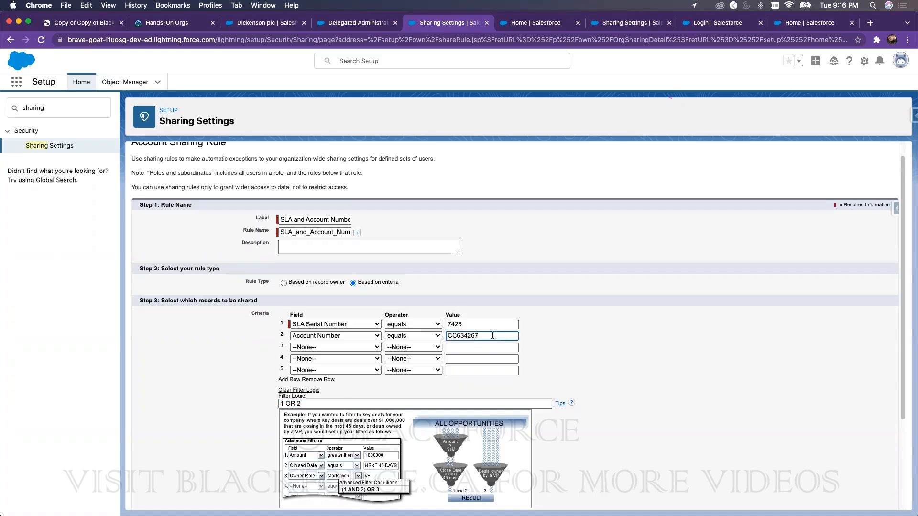
type("7")
Step: Save the SLA and Account Number rule with Managers as the share-with group, confirming each recalculation
scroll(730, 335, "down", 5)
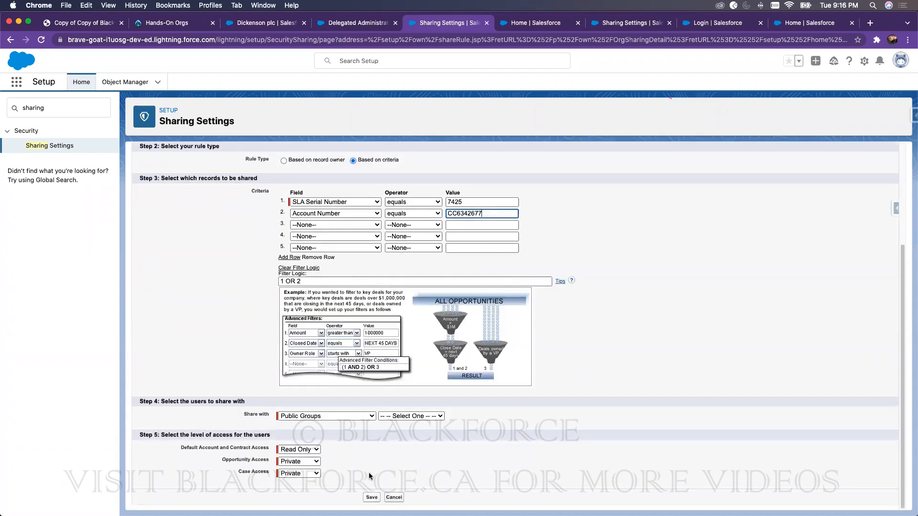
left_click(371, 497)
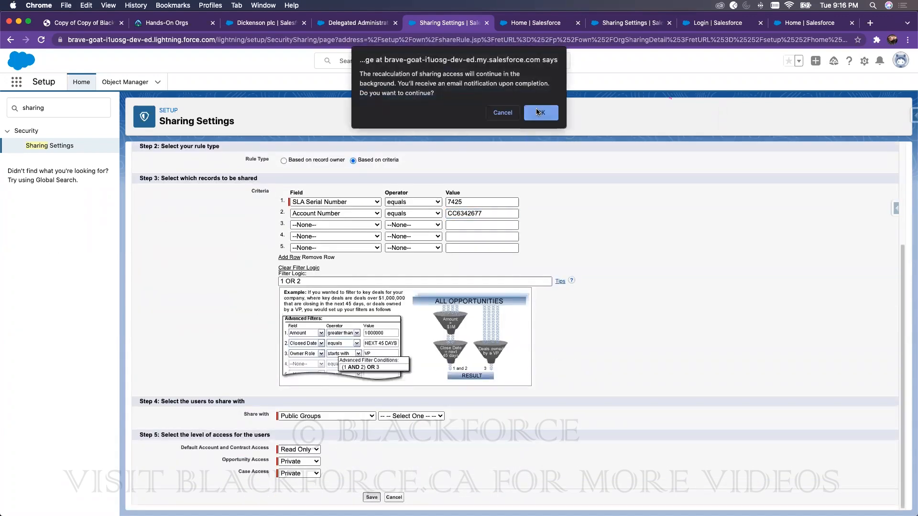
left_click(539, 111)
scroll(520, 275, "down", 6)
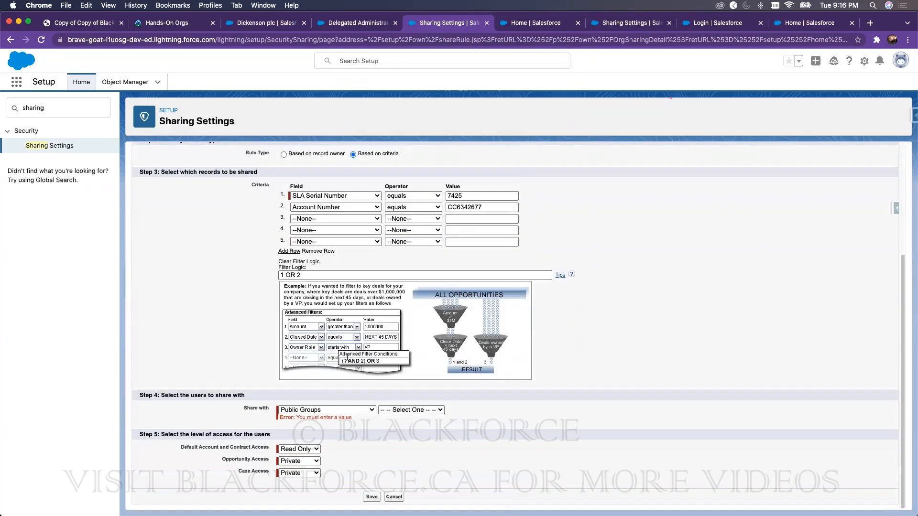
left_click(420, 410)
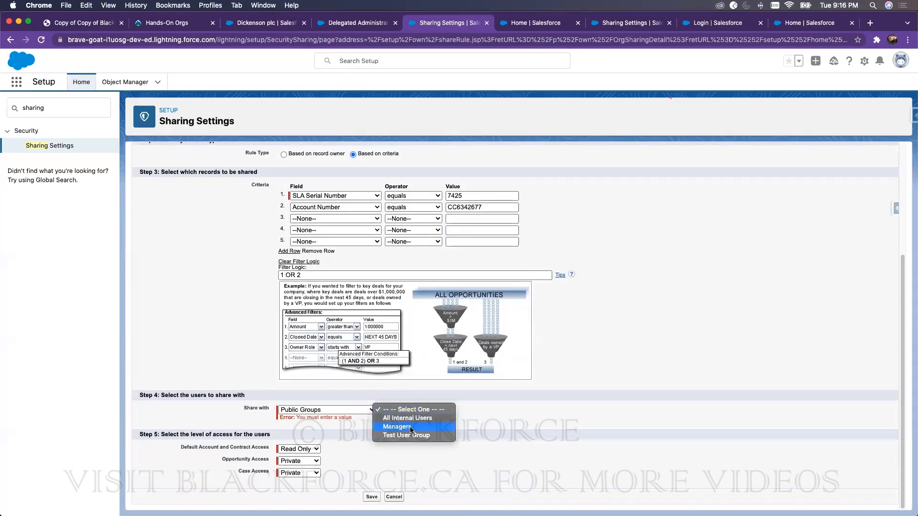
left_click(409, 427)
left_click(371, 497)
left_click(538, 111)
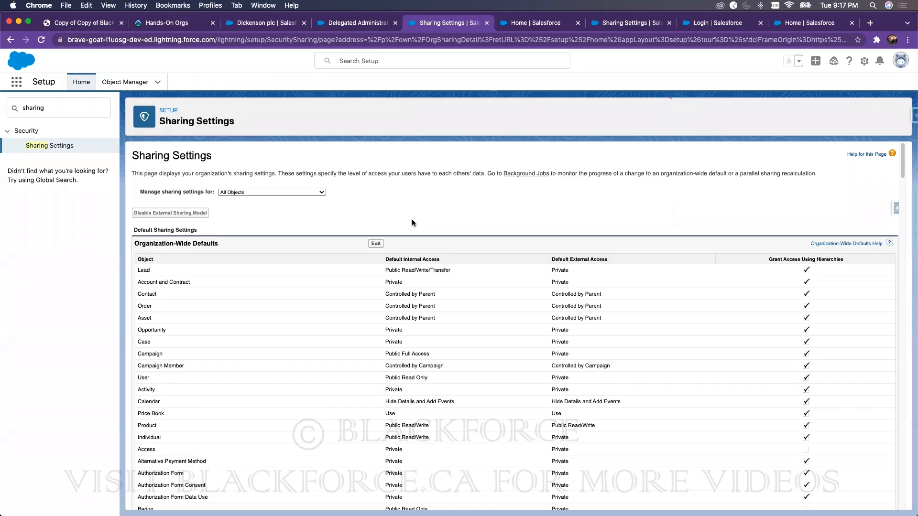
Step: Delete the Dickenson plc account sharing rule
scroll(412, 219, "down", 20)
scroll(380, 223, "down", 3)
scroll(308, 237, "up", 1)
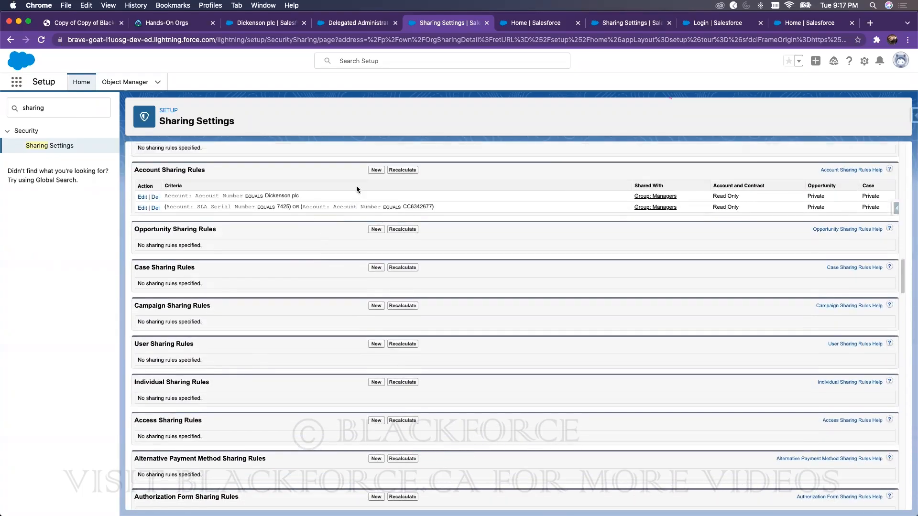
left_click(156, 197)
left_click(540, 112)
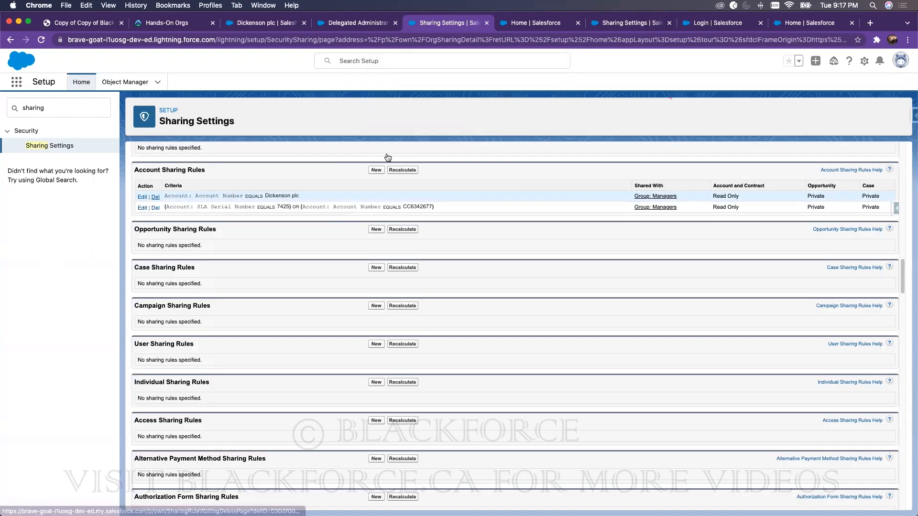
Step: Delete the remaining SLA and Account Number account sharing rule
scroll(214, 372, "down", 2)
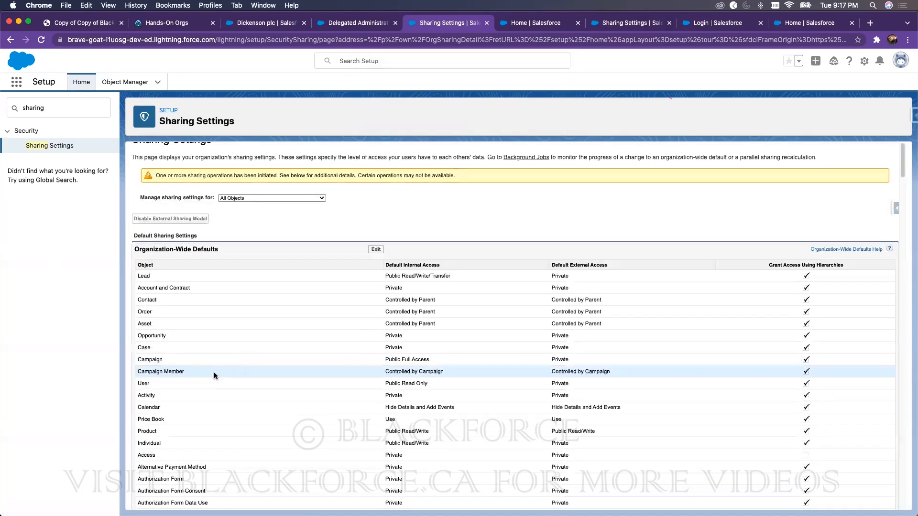
scroll(170, 356, "down", 10)
left_click(155, 354)
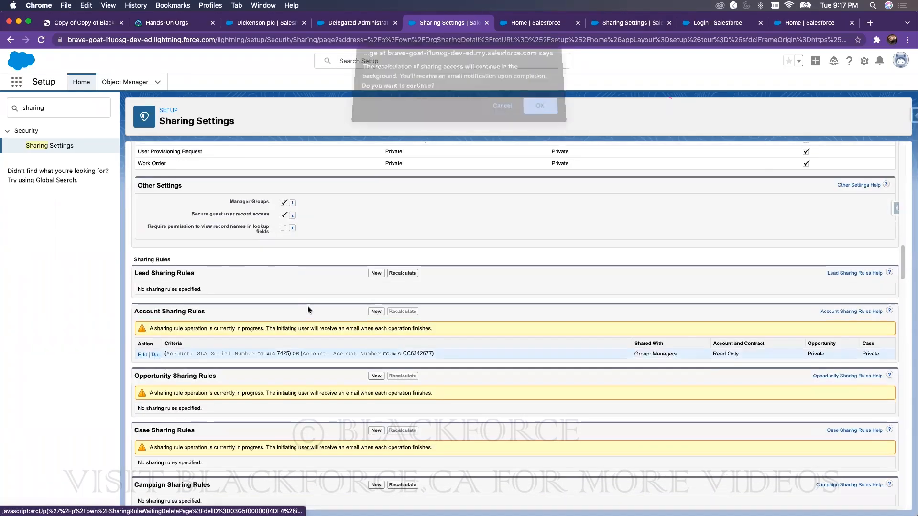
left_click(544, 111)
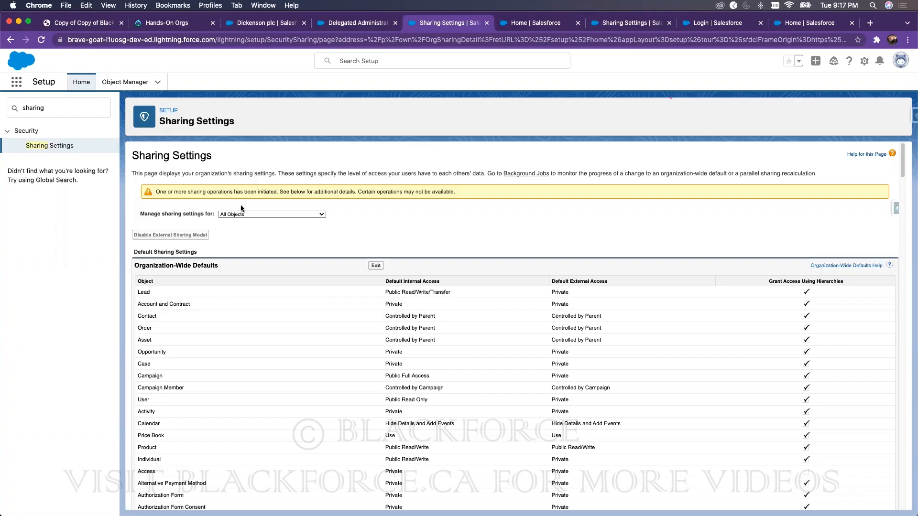
scroll(417, 382, "down", 15)
scroll(416, 382, "down", 15)
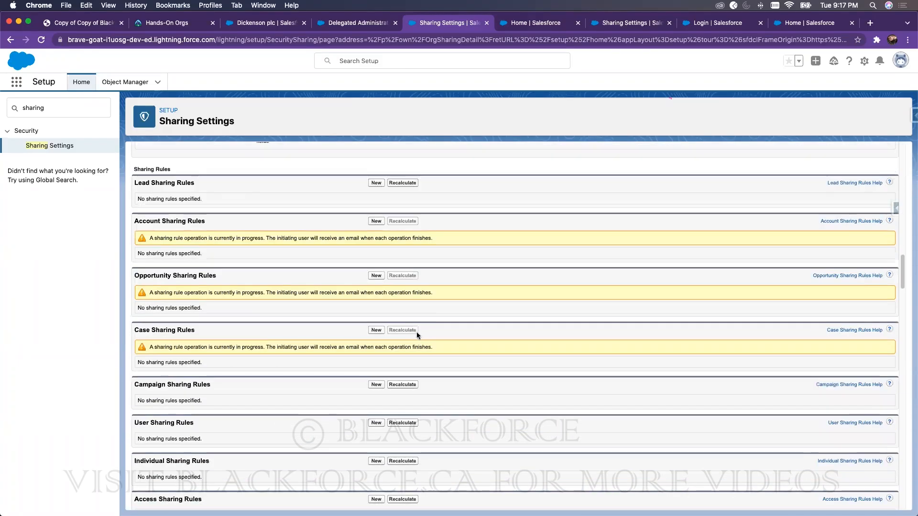
scroll(417, 332, "up", 1)
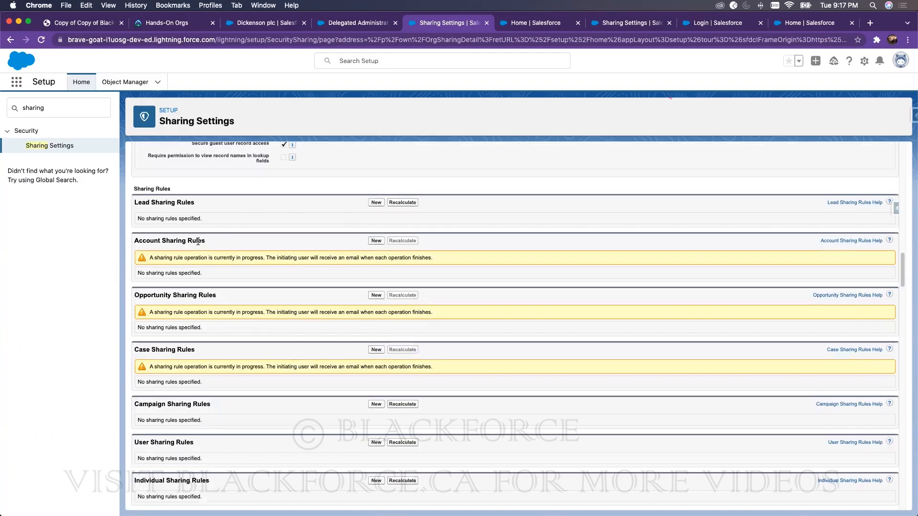
Step: Start a new Account Sharing Rule labelled 'CFO Sharing' (rule name CFO_Sharing)
left_click(376, 241)
left_click(303, 237)
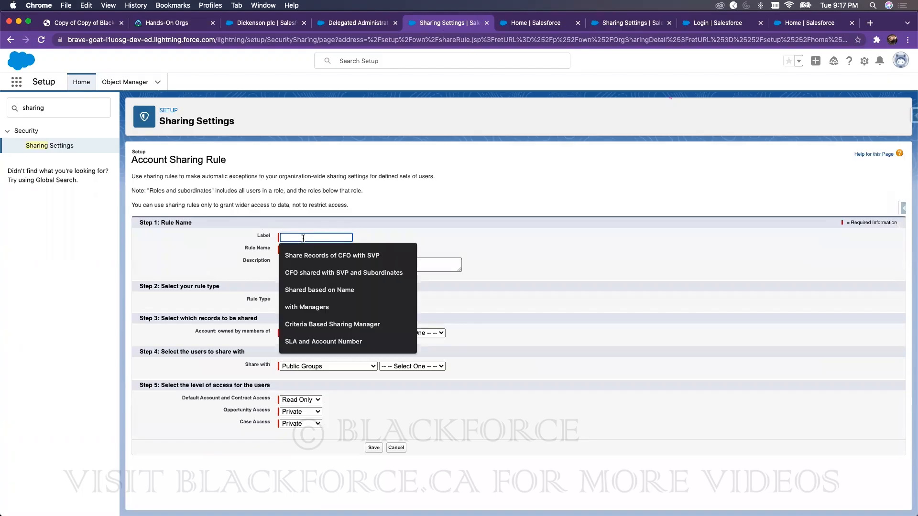
type("CFO Sh")
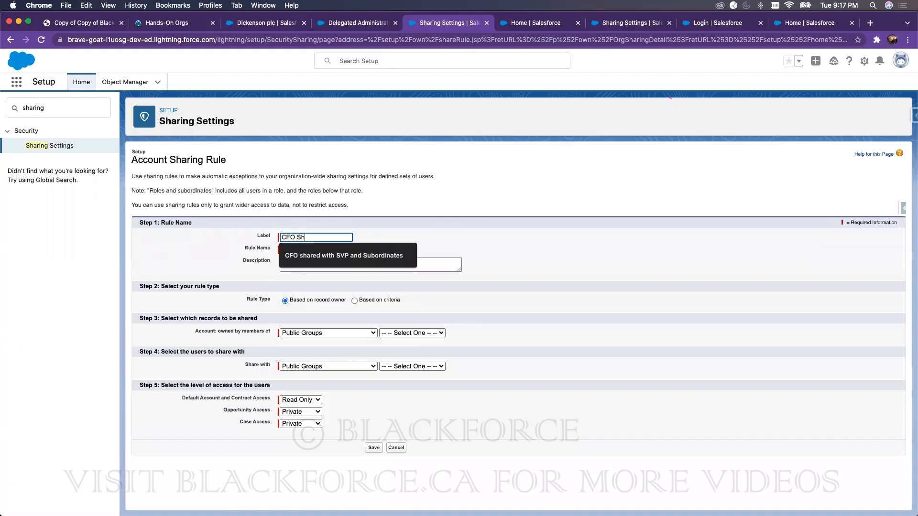
type("aring")
left_click(323, 313)
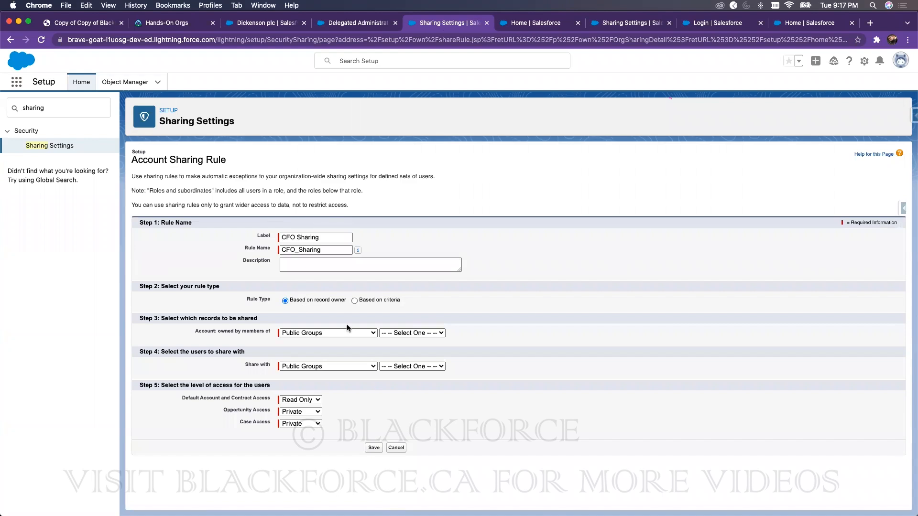
Step: Keep the rule based on record owner, with Public Groups as the owner type
left_click(354, 301)
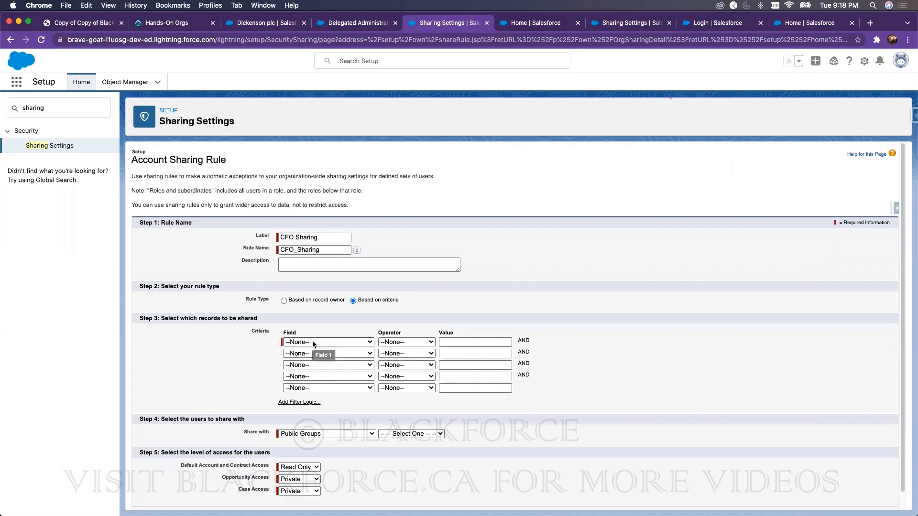
left_click(285, 301)
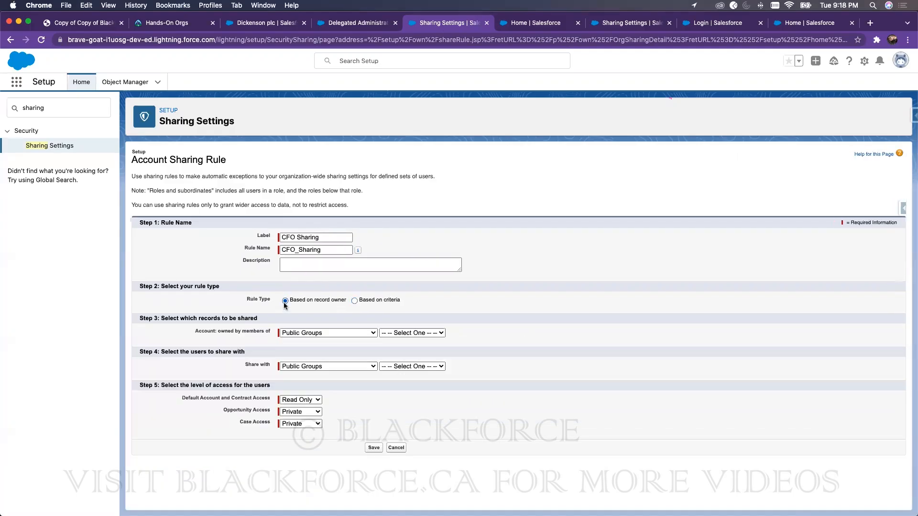
left_click(320, 333)
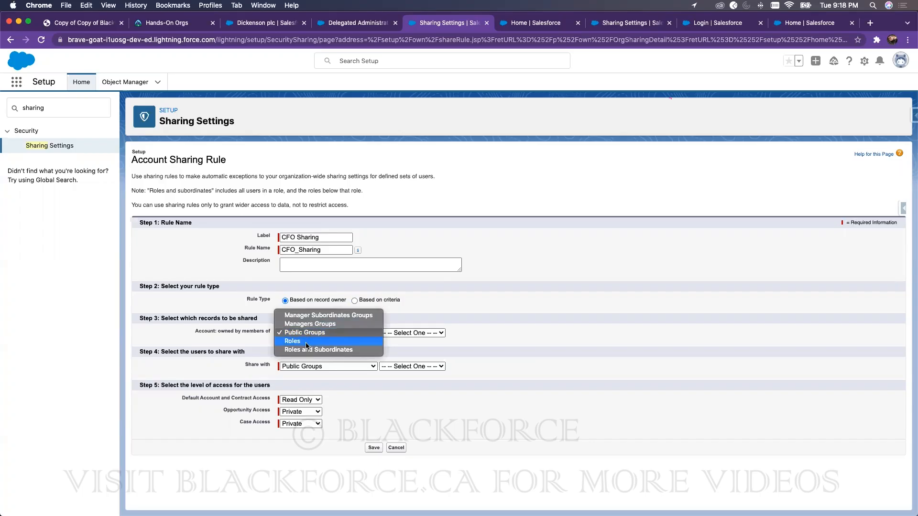
left_click(534, 307)
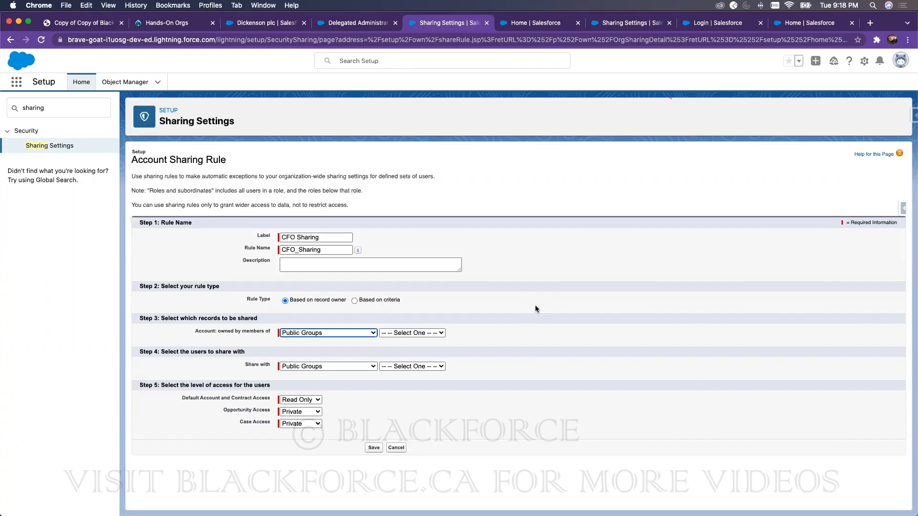
double_click(72, 113)
Step: Start a new public group labelled 'Sales Manager' from the Public Groups setup page
type("pu")
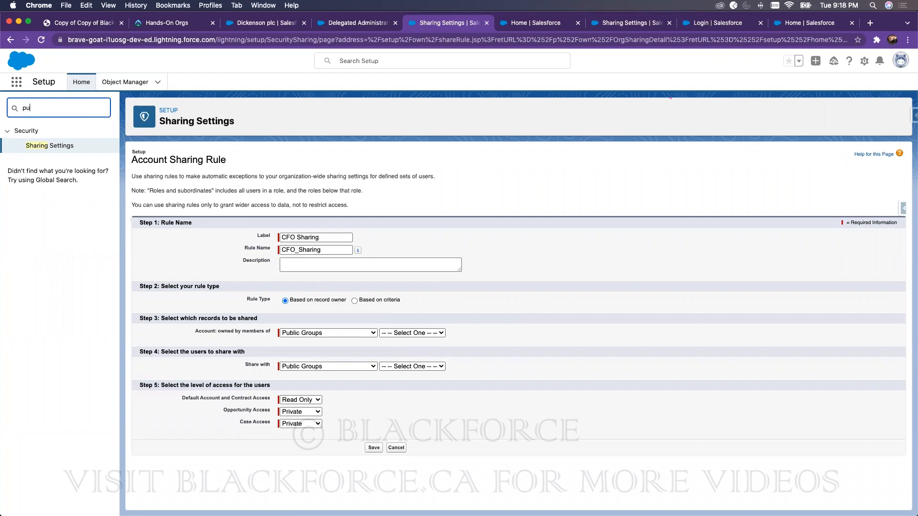
type("blic")
left_click(44, 147)
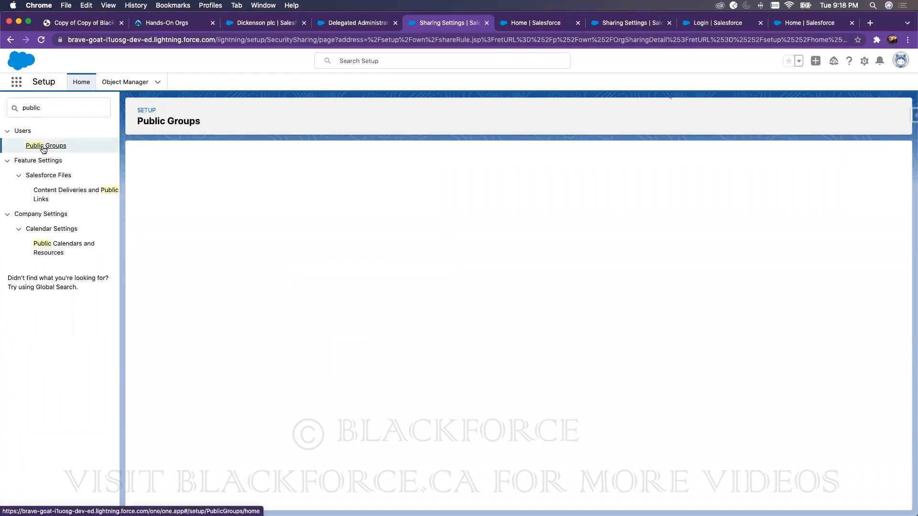
left_click(518, 214)
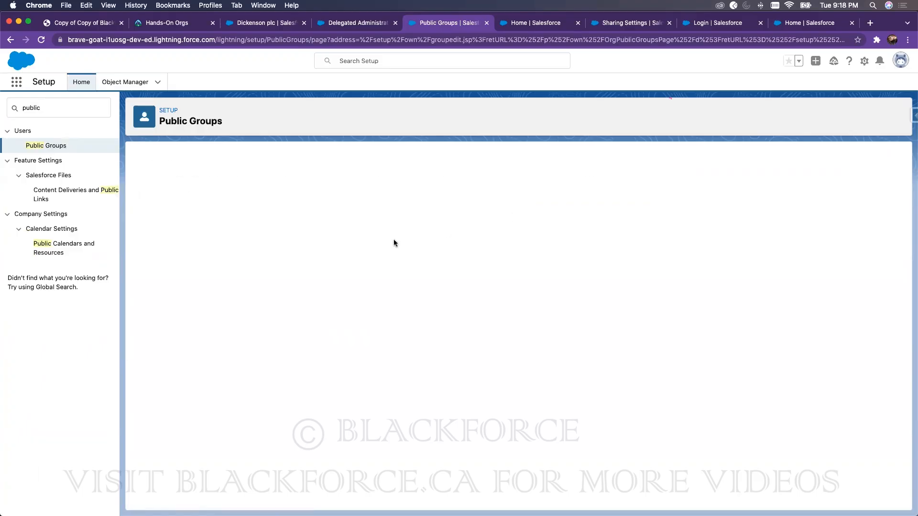
type("S")
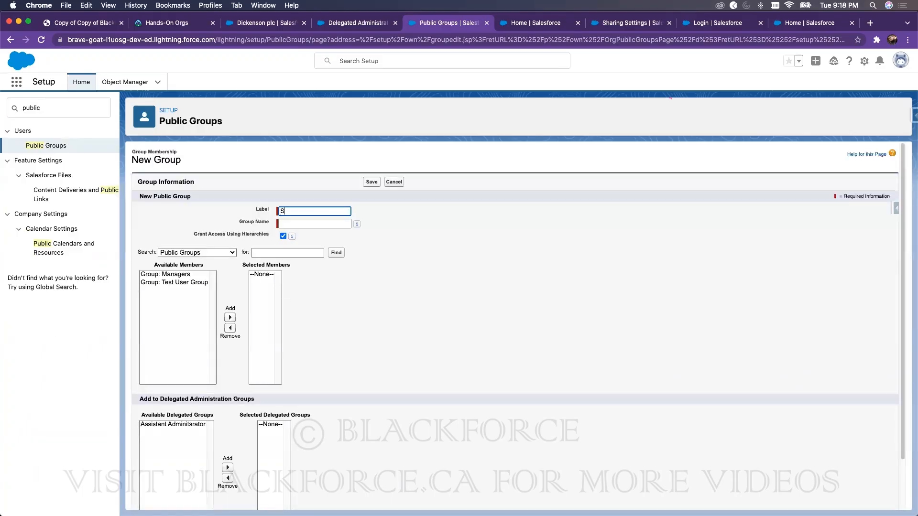
type("ales Manager")
left_click(334, 231)
Step: Add one user to the group's Selected Members and save the Sales Manager group
left_click(182, 252)
left_click(180, 277)
left_click(177, 274)
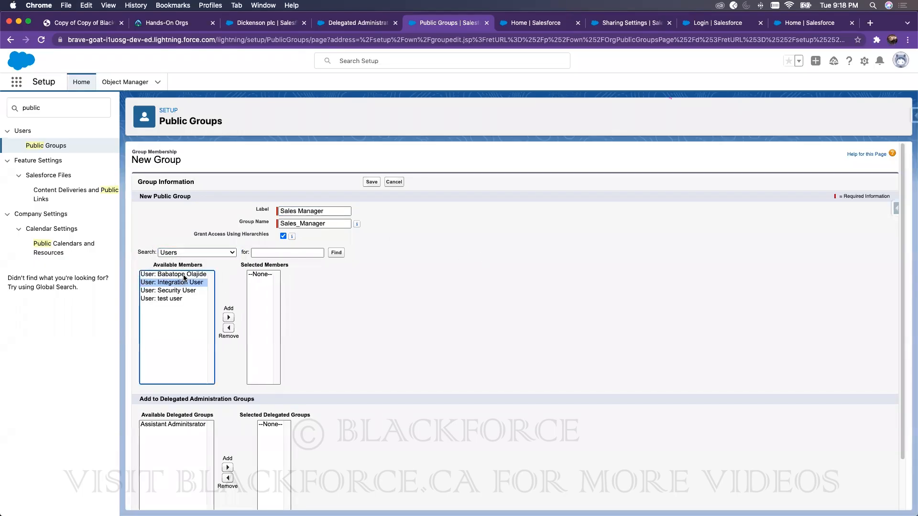
left_click(229, 317)
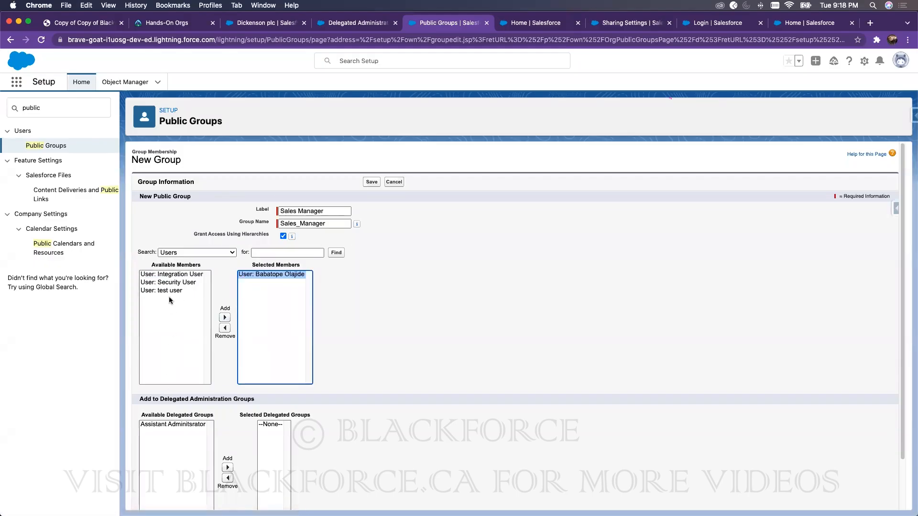
left_click(371, 182)
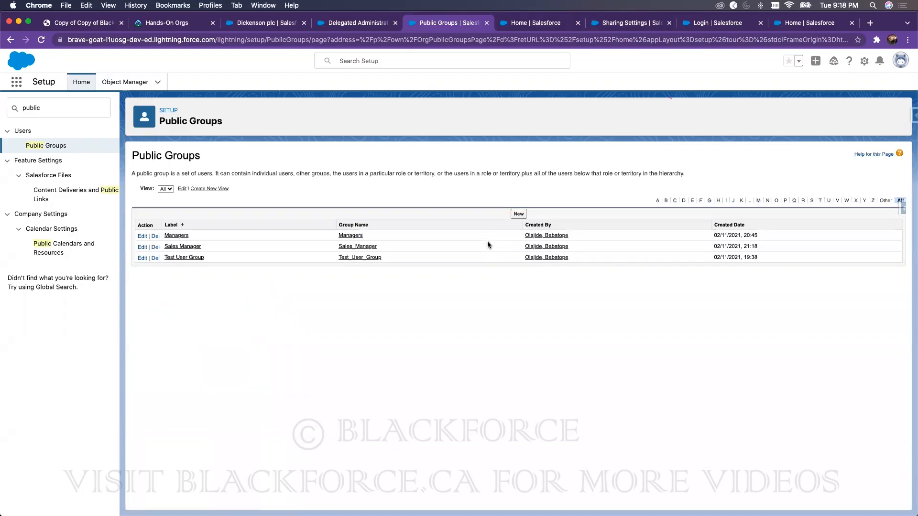
Step: Start a new account sharing rule for accounts owned by Public Groups: Sales Manager
double_click(82, 109)
type("sharing sett")
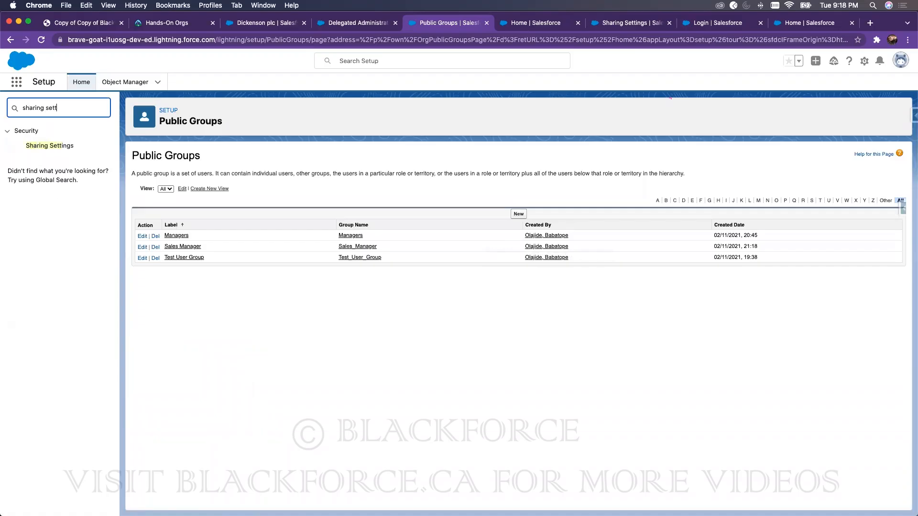
left_click(52, 146)
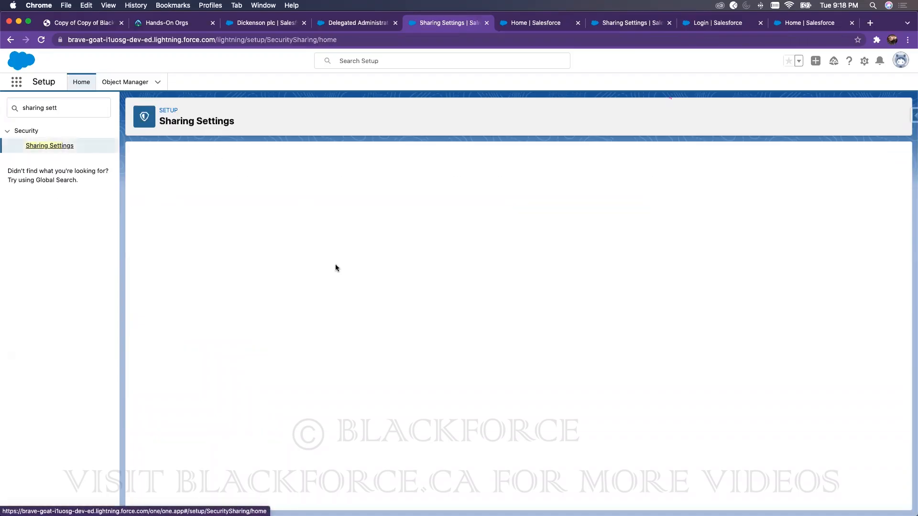
scroll(243, 401, "down", 20)
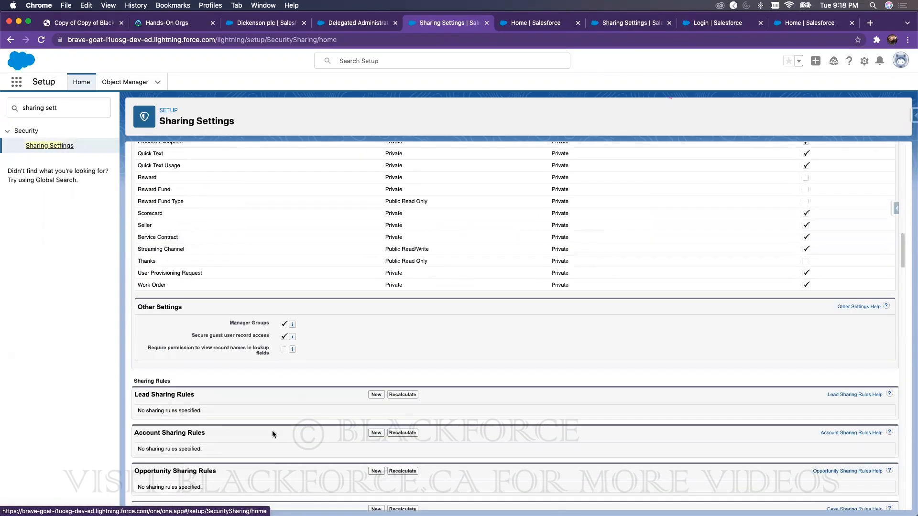
left_click(374, 433)
left_click(319, 334)
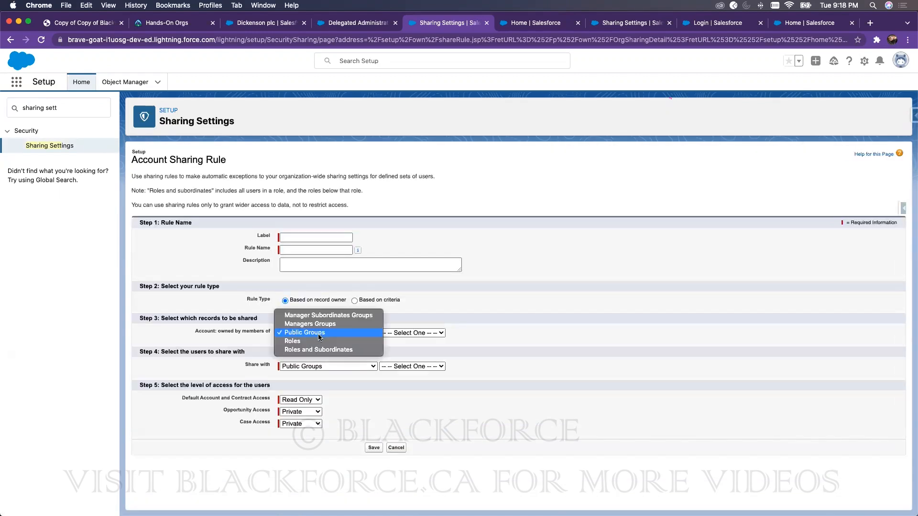
left_click(319, 333)
left_click(393, 333)
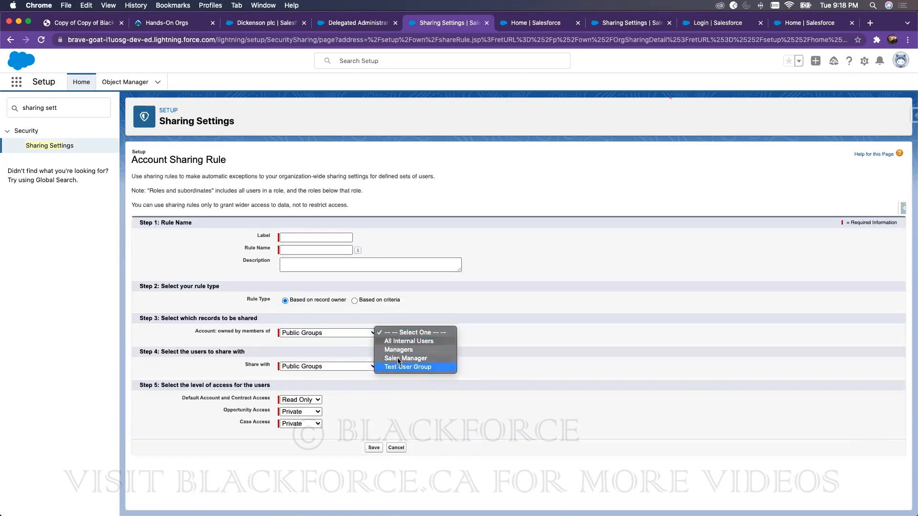
left_click(399, 361)
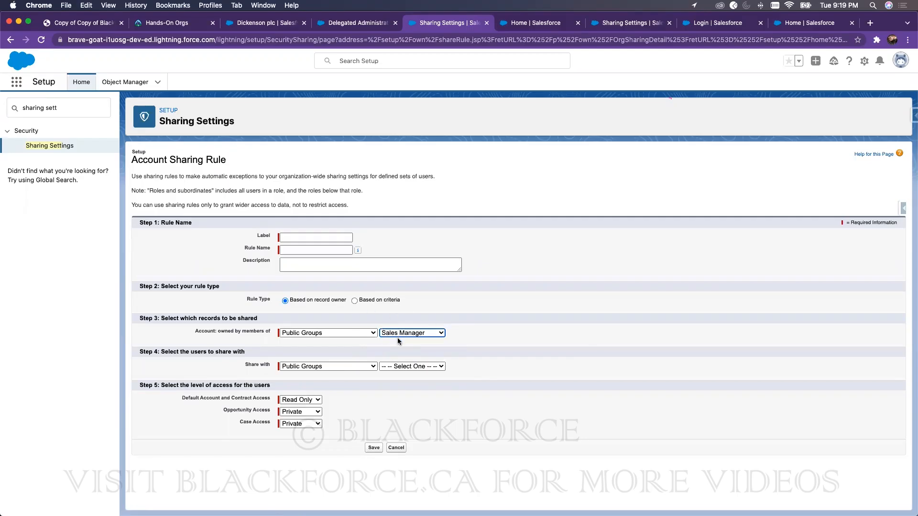
Step: Share the accounts with Roles: CFO and switch the rule to criteria-based
left_click(438, 366)
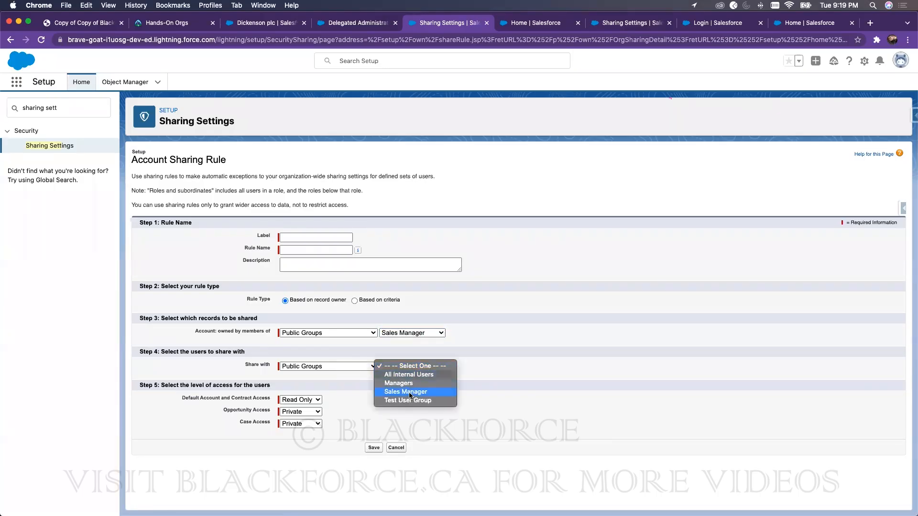
left_click(328, 367)
left_click(324, 375)
left_click(417, 367)
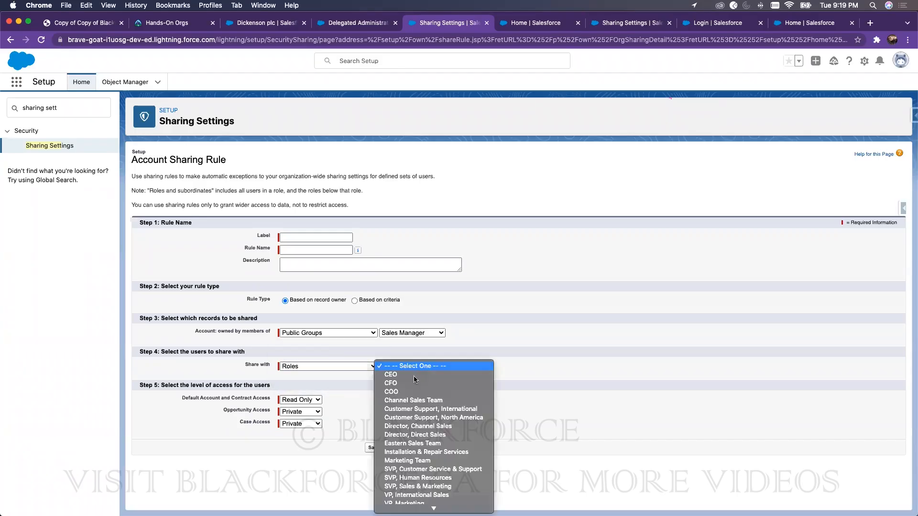
left_click(411, 382)
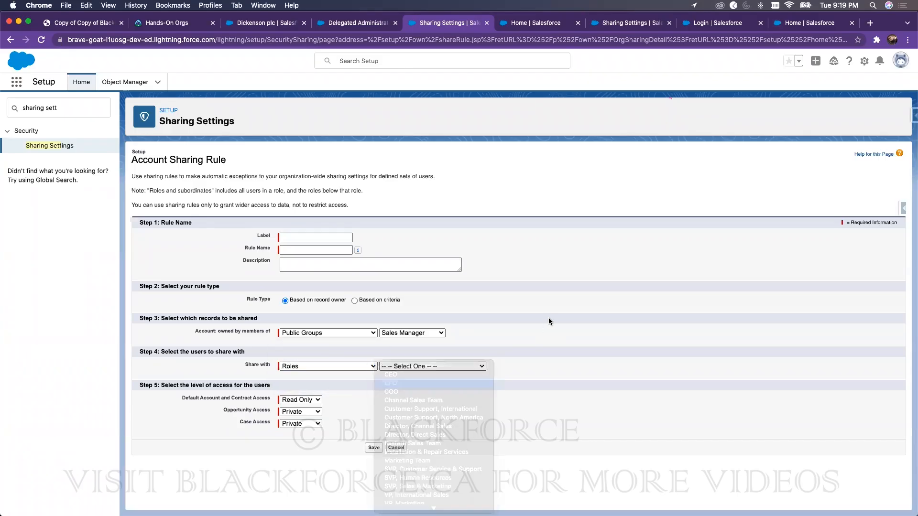
left_click(354, 300)
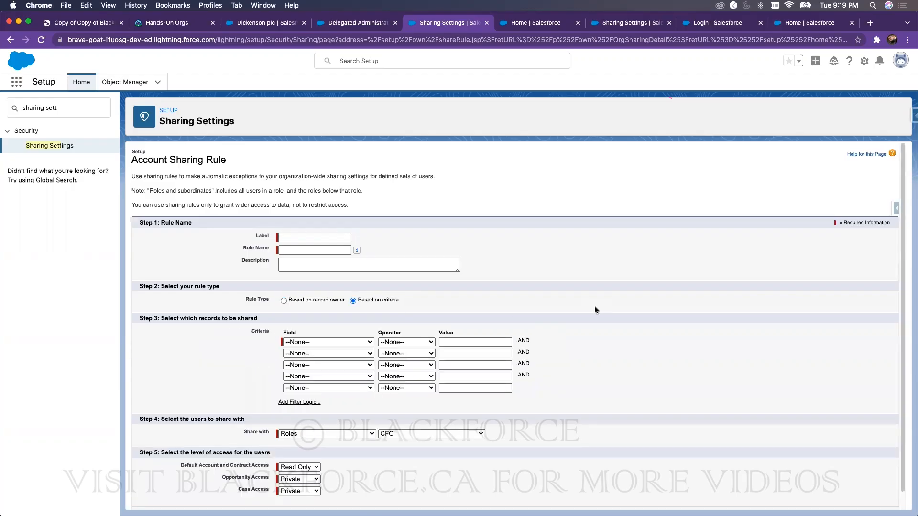
scroll(594, 306, "down", 1)
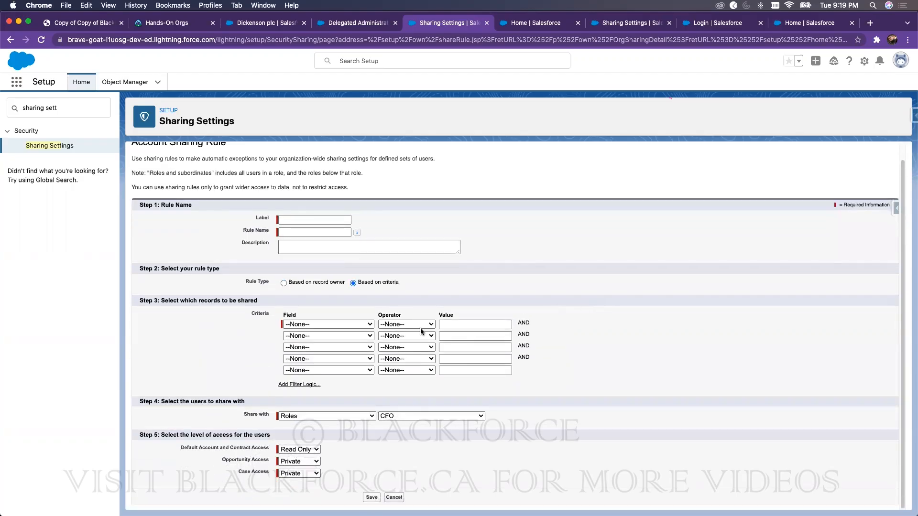
Step: Switch the rule back to 'Based on record owner', restoring Public Groups: Sales Manager
left_click(284, 283)
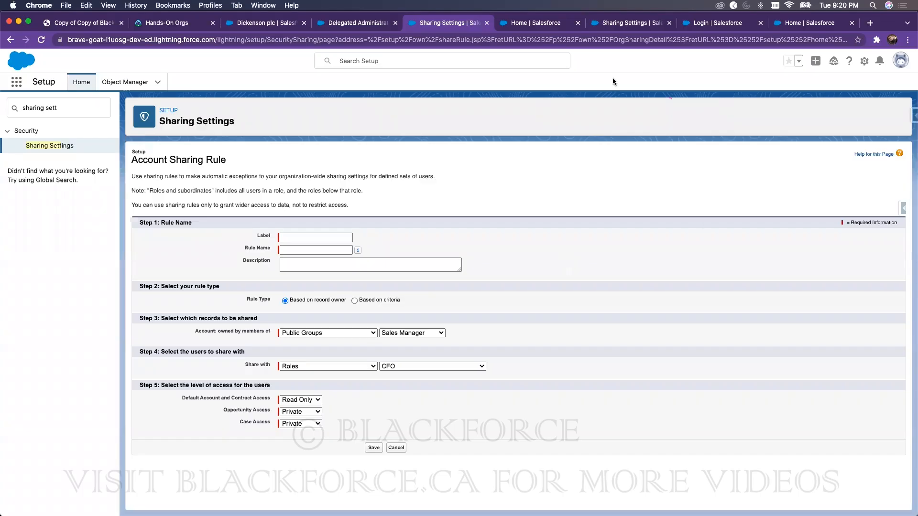
Step: Move between Reports and the sharing rule form, ending on the Recently Viewed accounts list
left_click(258, 24)
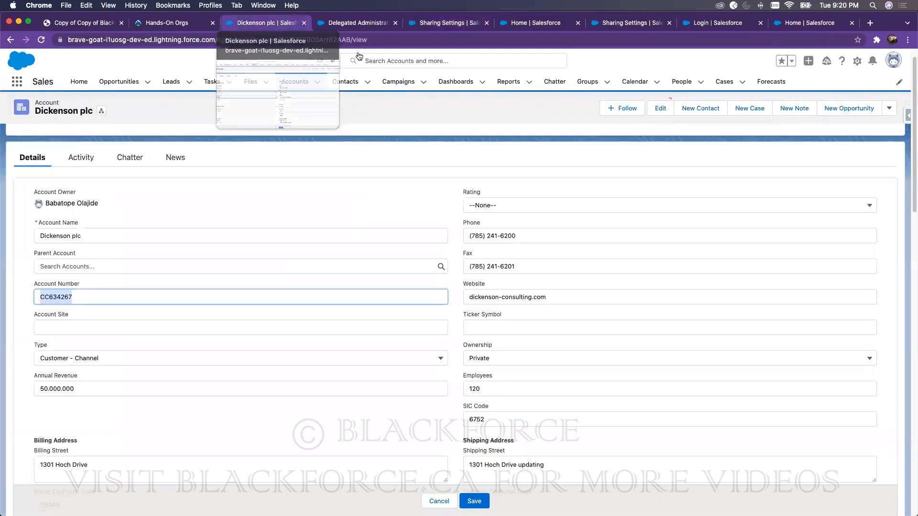
left_click(518, 83)
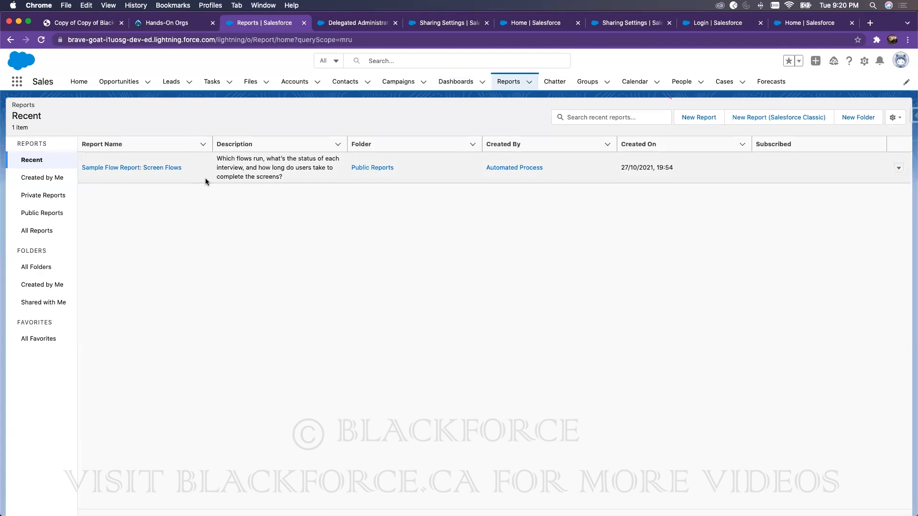
left_click(430, 26)
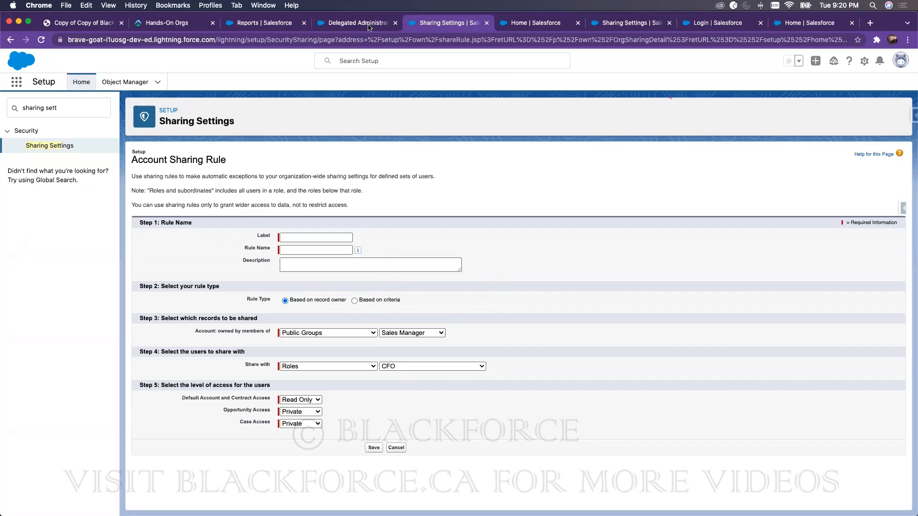
left_click(289, 26)
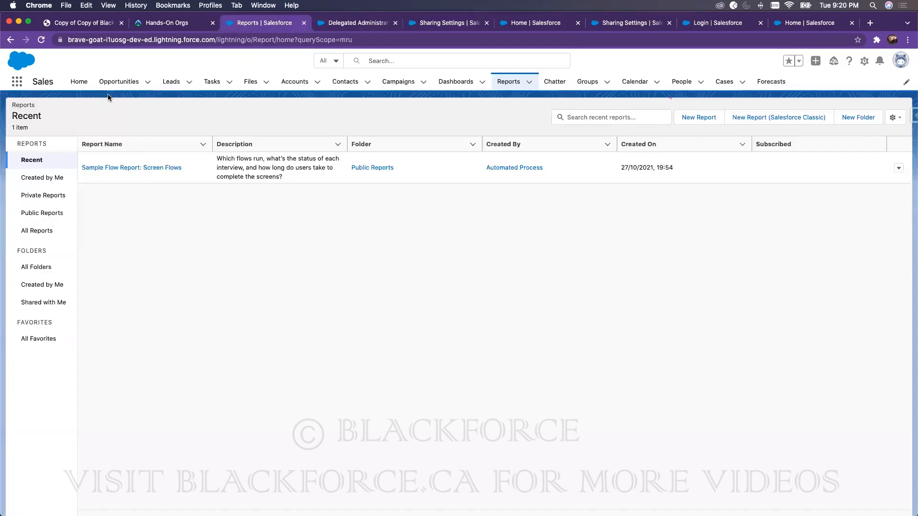
left_click(294, 80)
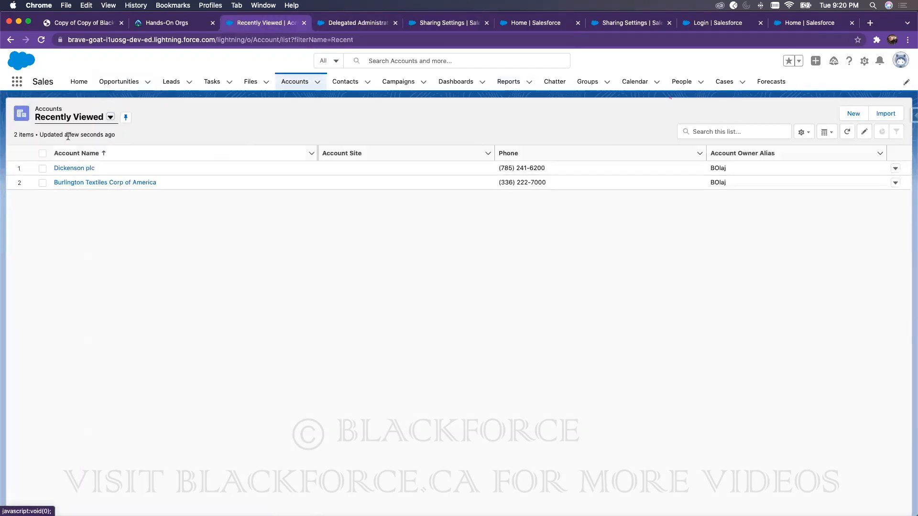
Step: Start a new list view from All Accounts, shared with the Sales Manager group
left_click(88, 119)
left_click(79, 150)
left_click(804, 133)
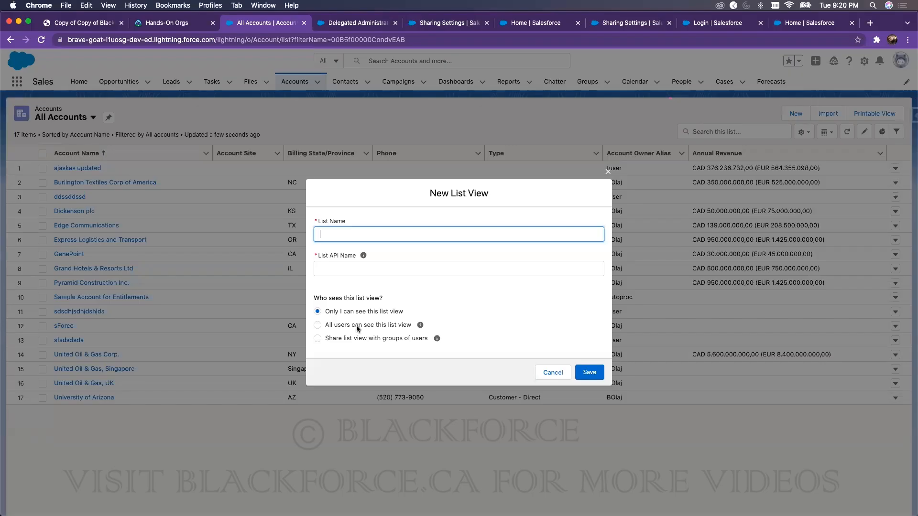
left_click(361, 325)
left_click(412, 338)
left_click(398, 342)
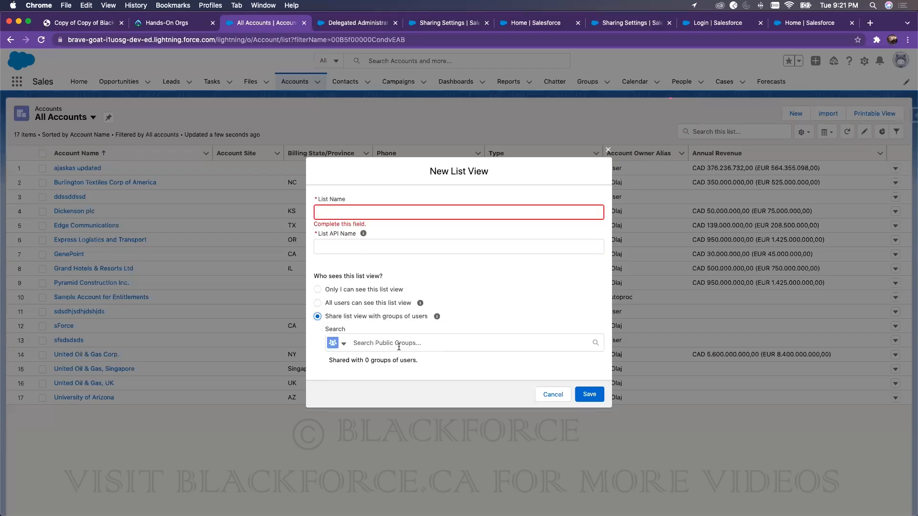
left_click(380, 380)
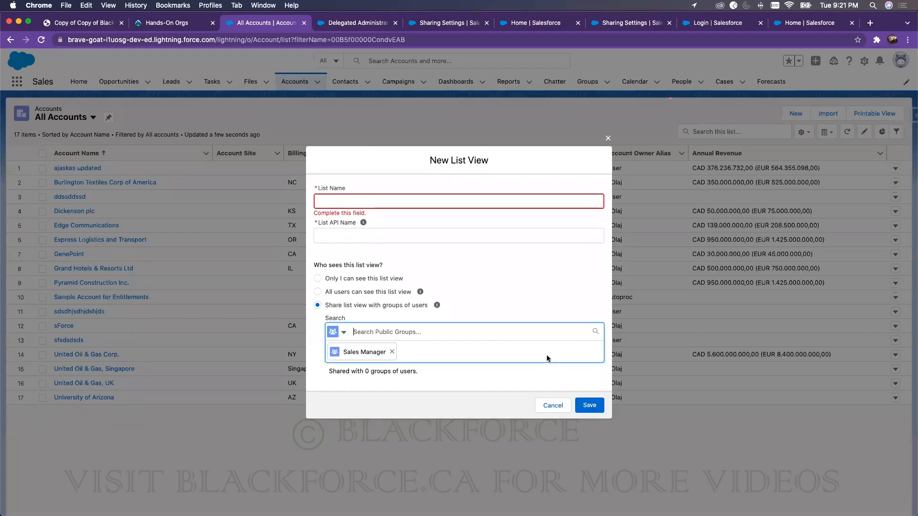
Step: Name the list view 'Revenue Greater Than 300000' and save it
left_click(365, 203)
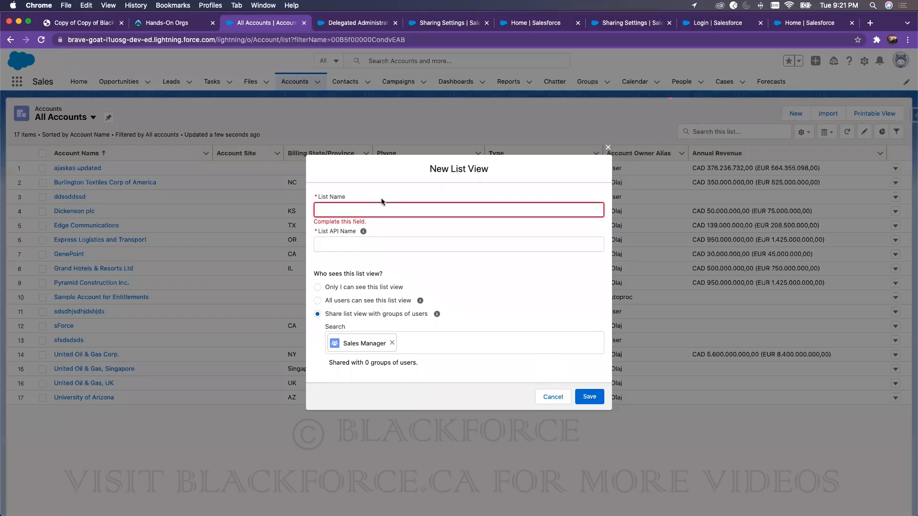
type("Revenue Greater Thank")
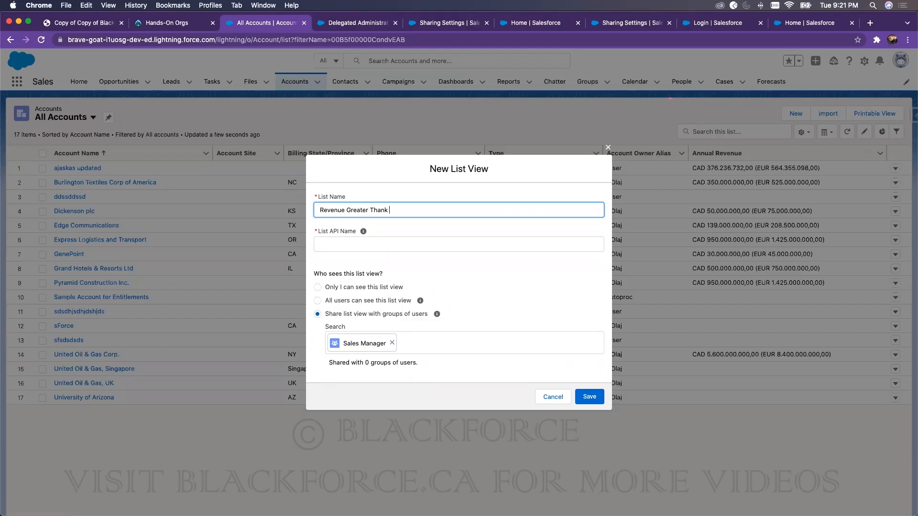
key("BackSpace")
type("n 300000")
left_click(404, 178)
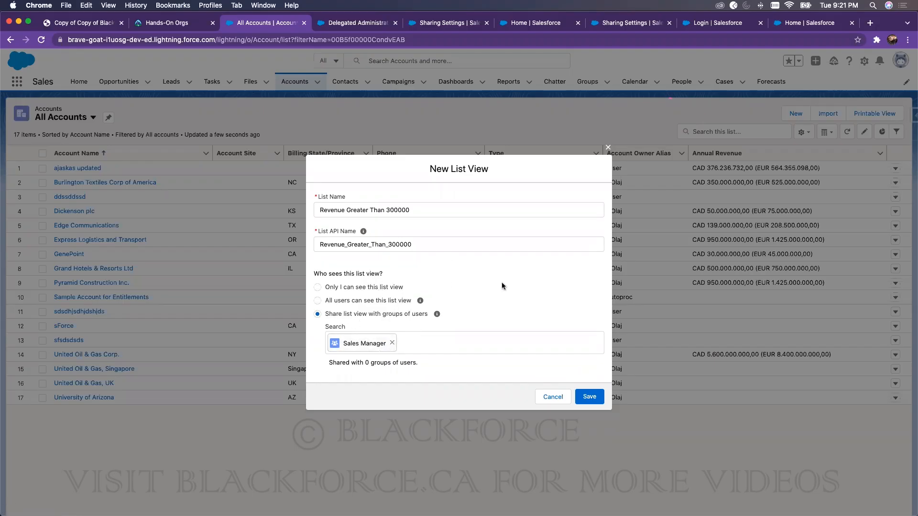
left_click(590, 400)
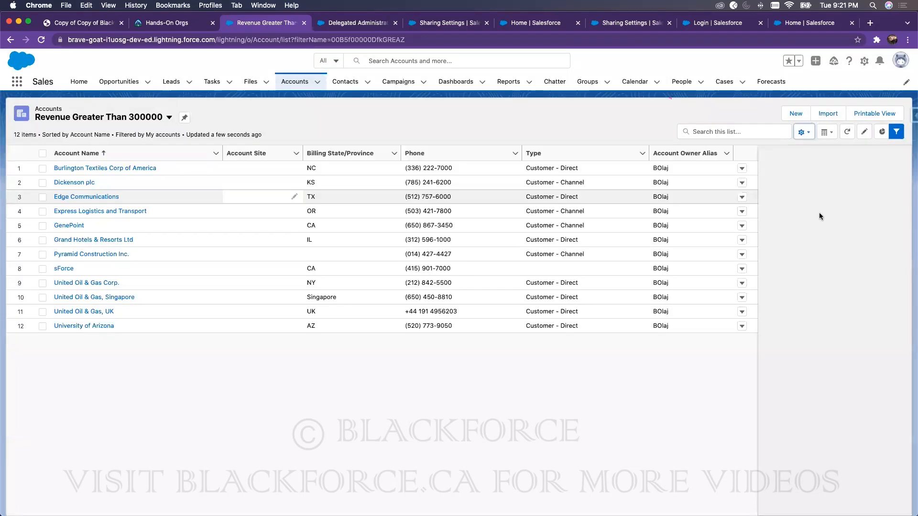
Step: Add and save a filter: Annual Revenue greater than 300000
left_click(777, 214)
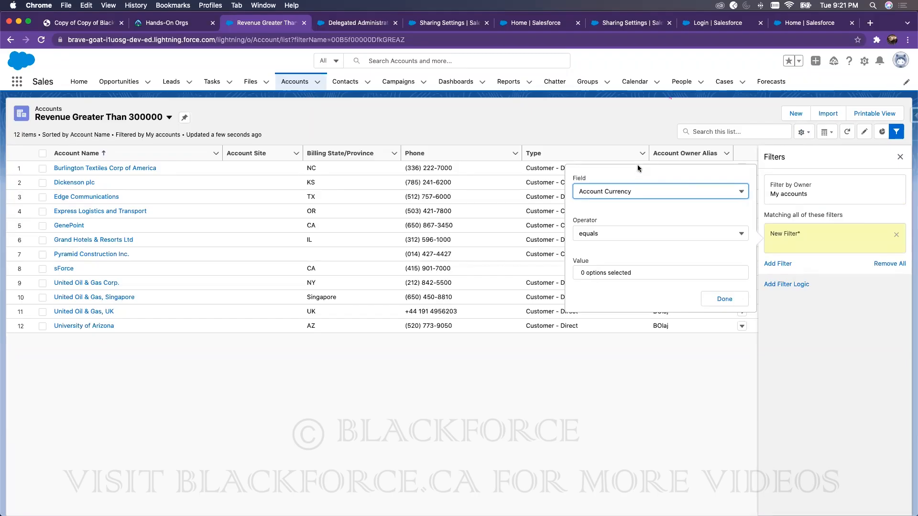
left_click(643, 191)
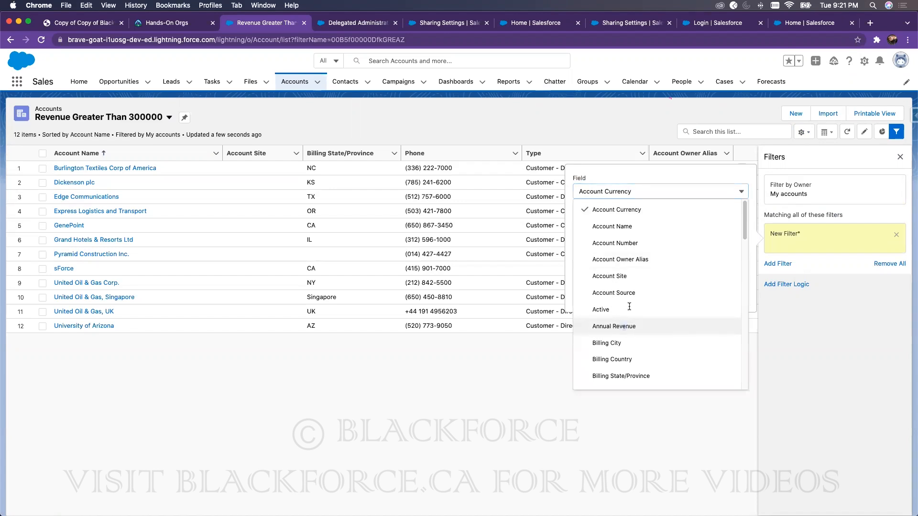
left_click(614, 326)
left_click(605, 275)
type("300000")
left_click(614, 233)
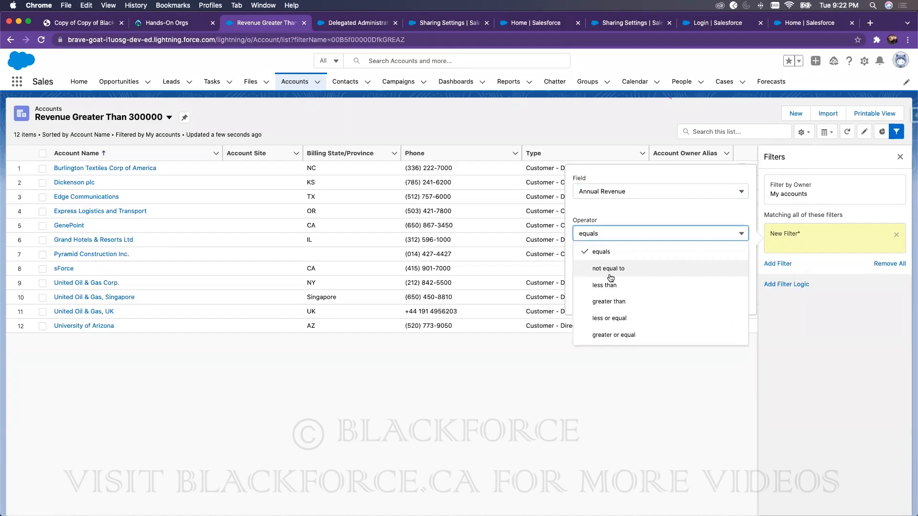
left_click(615, 302)
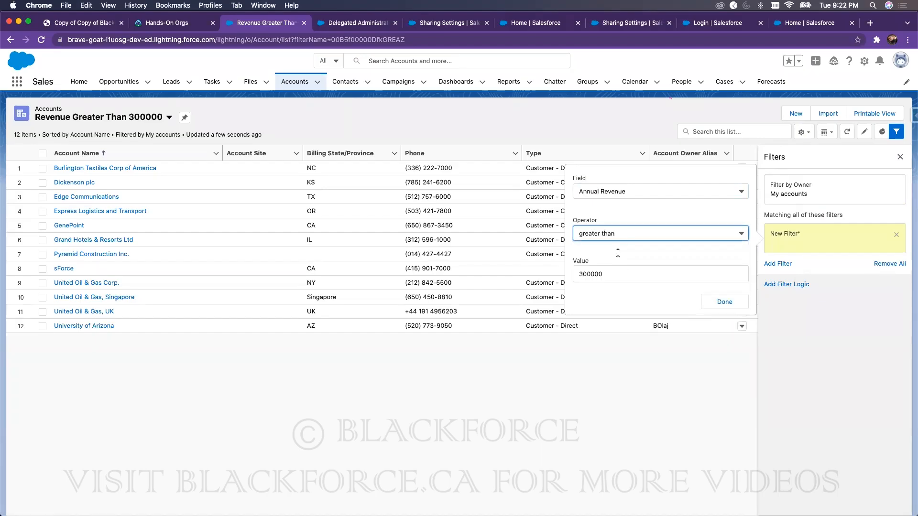
left_click(724, 302)
left_click(875, 156)
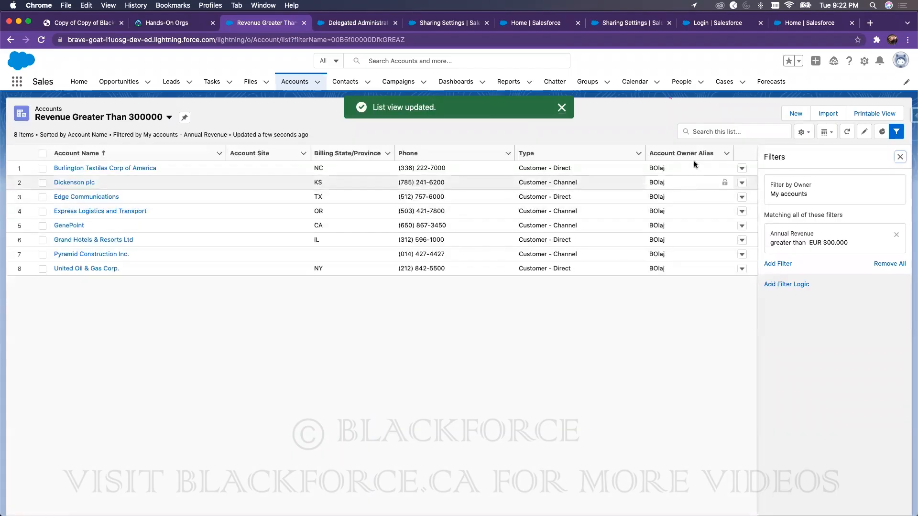
Step: Add Annual Revenue to the list's displayed columns and close the filters panel
left_click(803, 132)
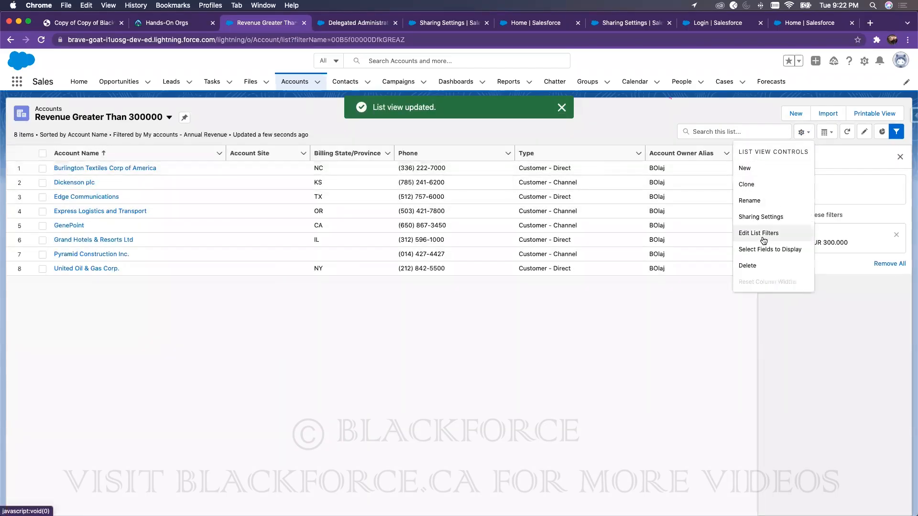
left_click(768, 249)
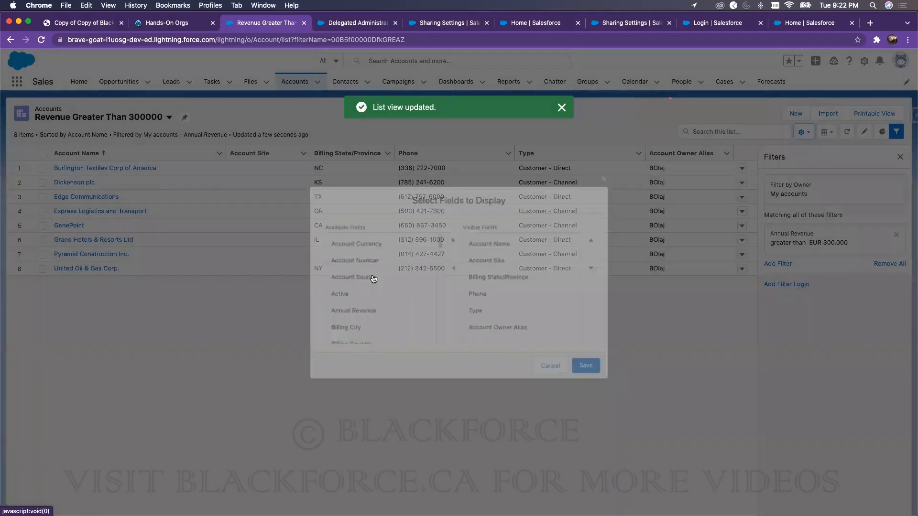
left_click(361, 310)
left_click(453, 239)
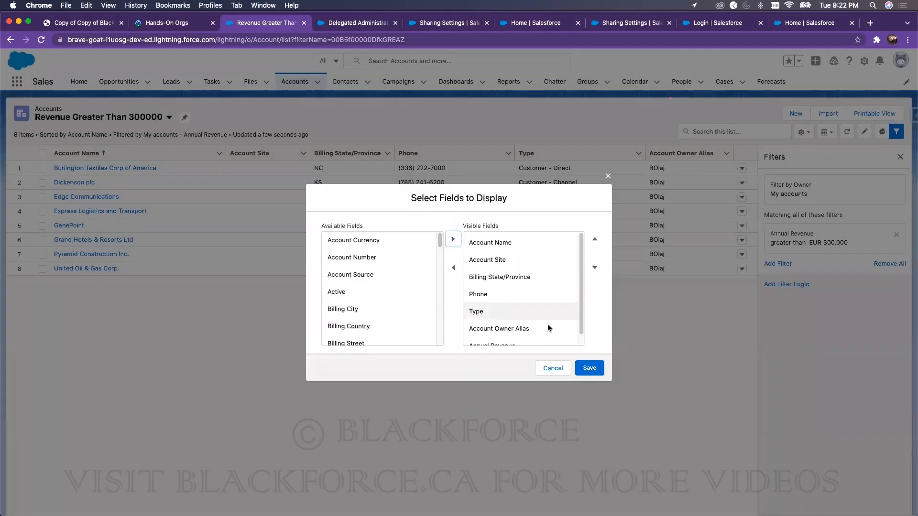
left_click(589, 368)
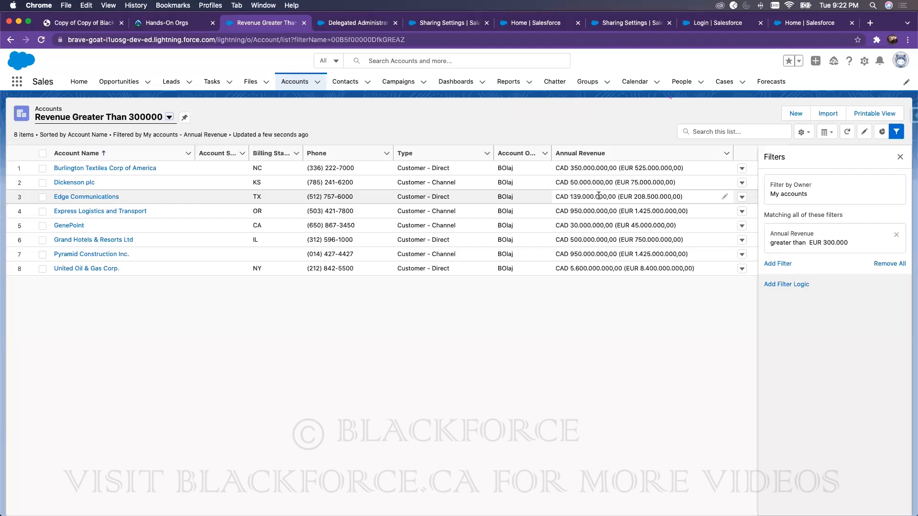
left_click(900, 157)
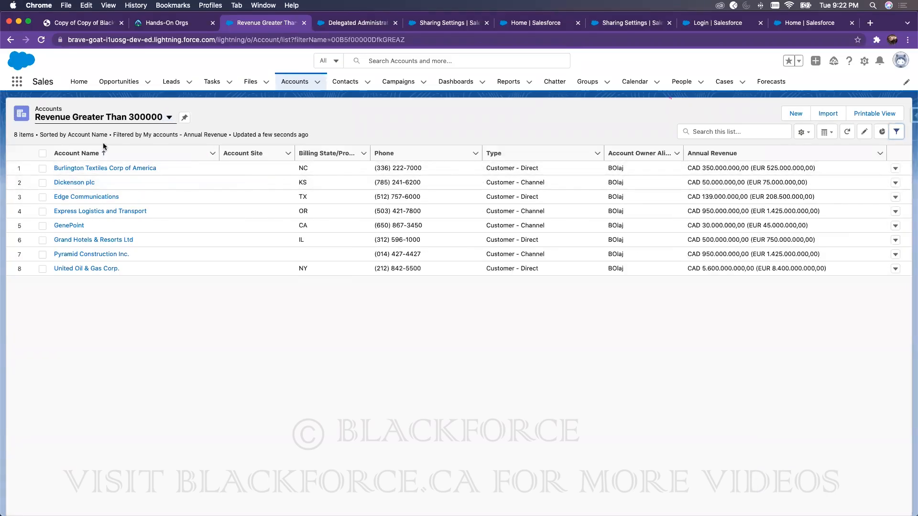
Step: Add the Managers group to the Revenue Greater Than 300000 view's sharing and save
left_click(114, 122)
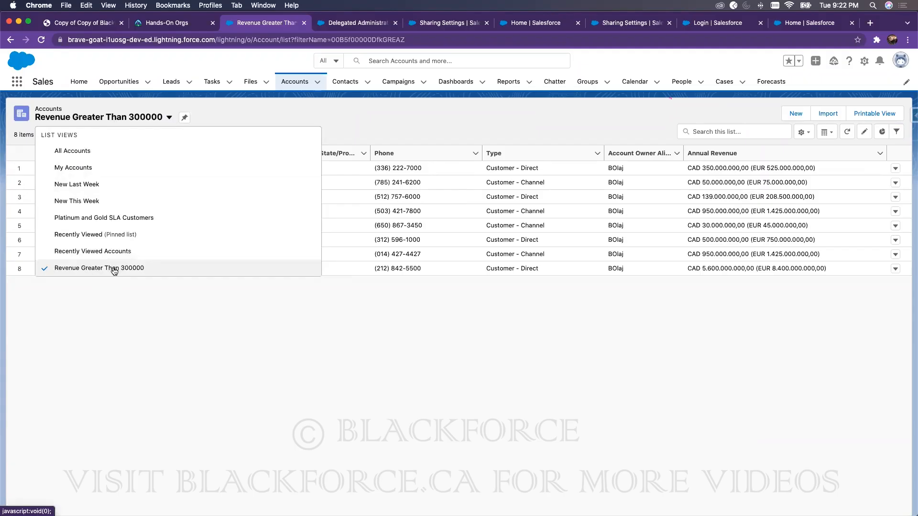
left_click(803, 132)
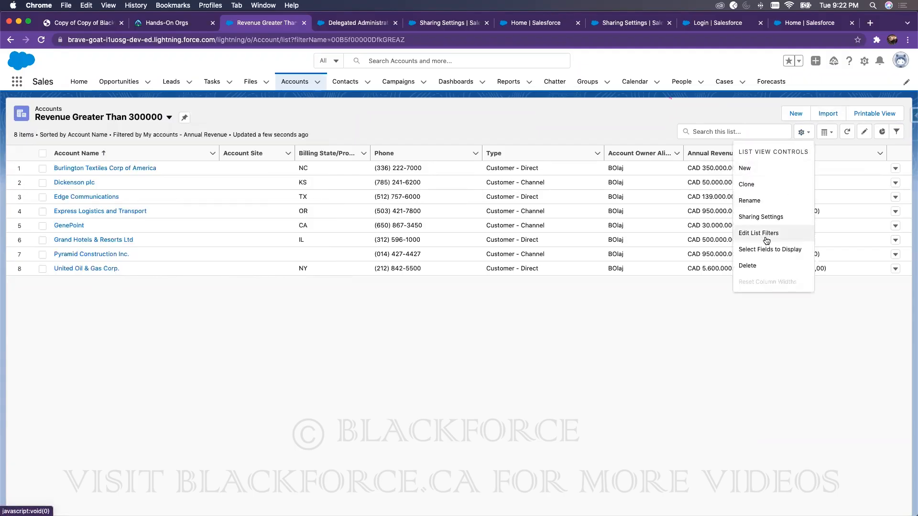
left_click(761, 217)
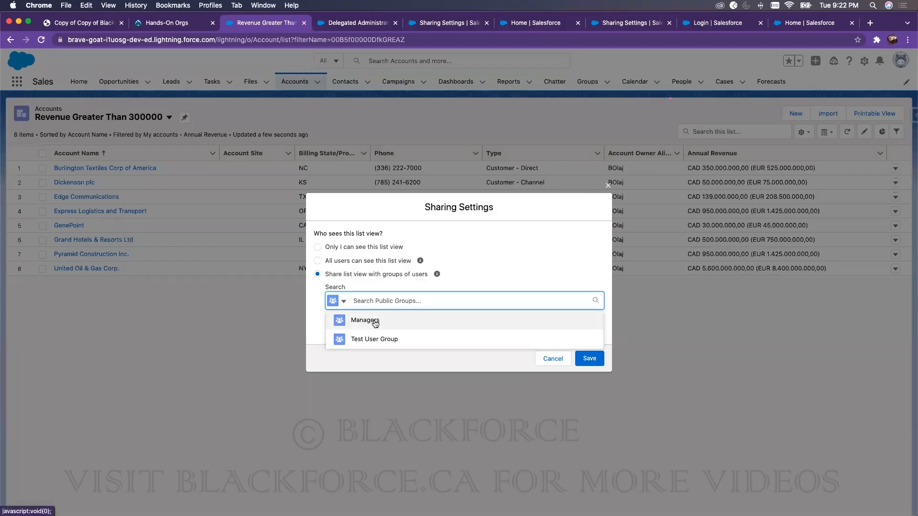
left_click(371, 320)
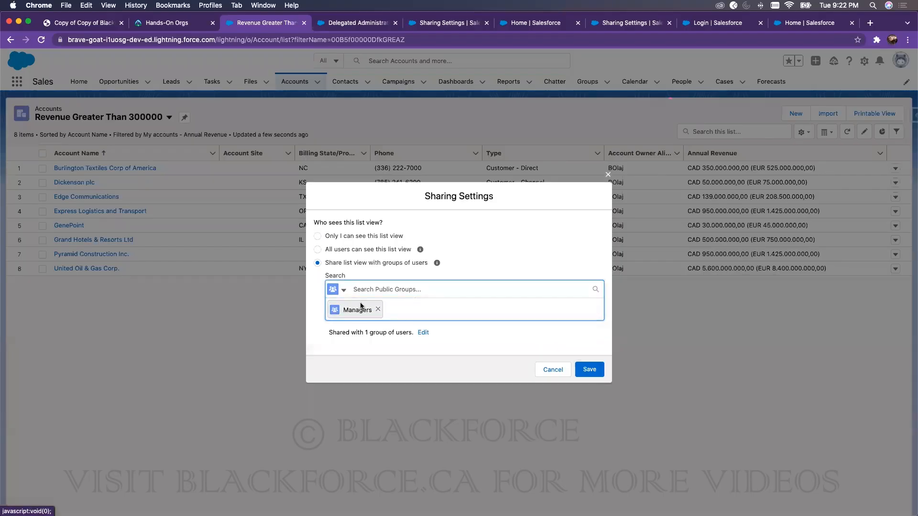
left_click(588, 369)
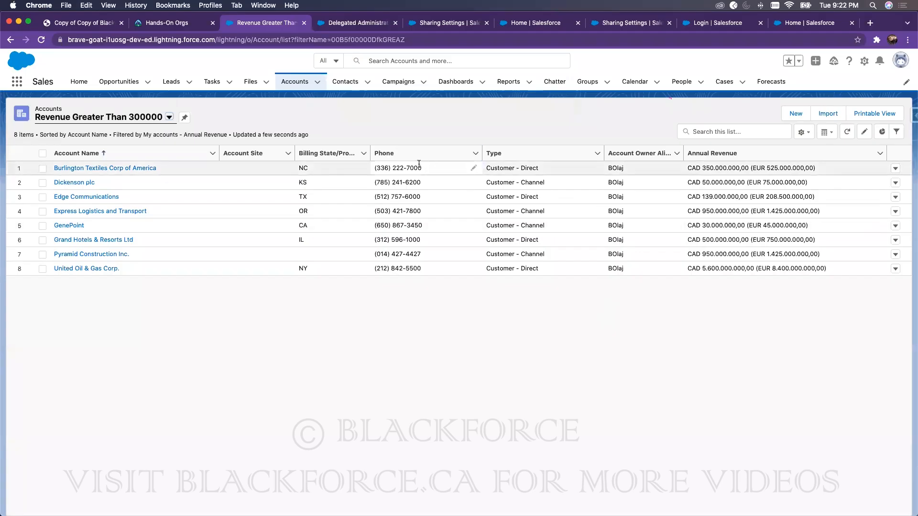
Step: Switch the Accounts list view to All Accounts to show all 17 accounts
left_click(169, 117)
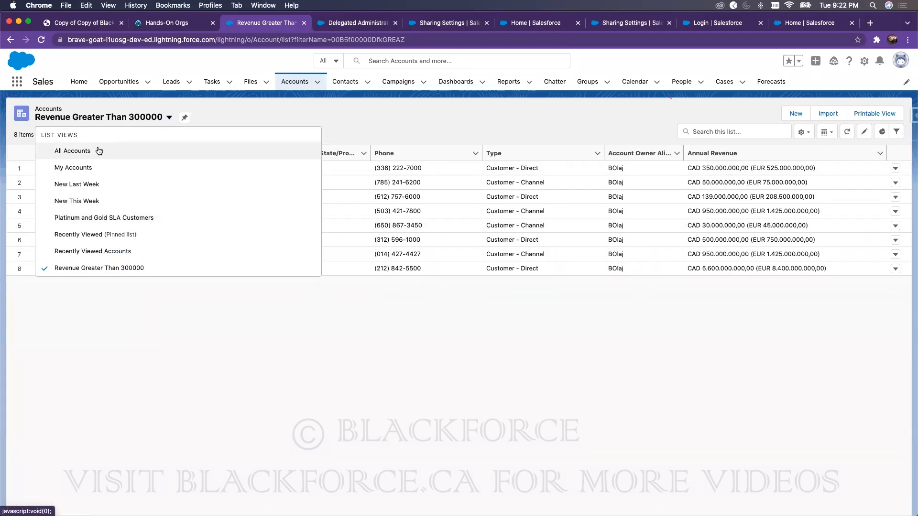
left_click(72, 151)
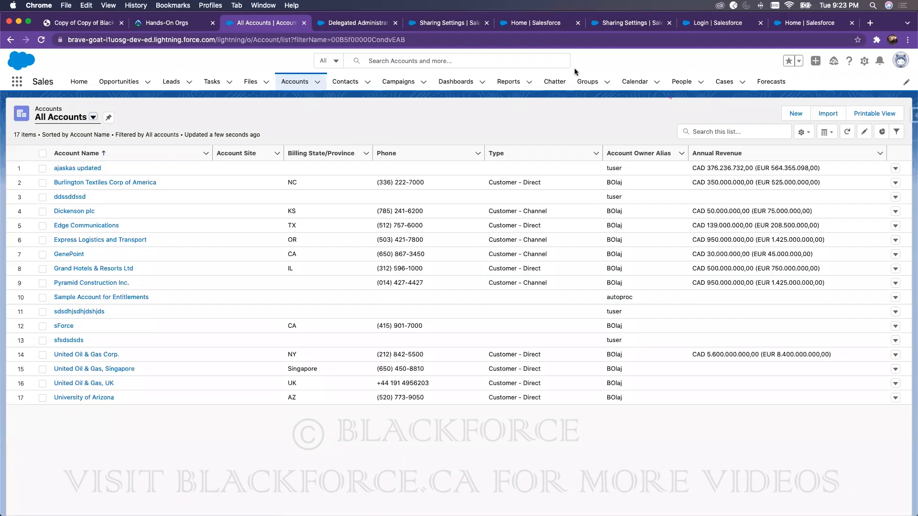
Step: From the Account Sharing Rule tab, search Setup for 'flow' and open the Flows page
left_click(449, 23)
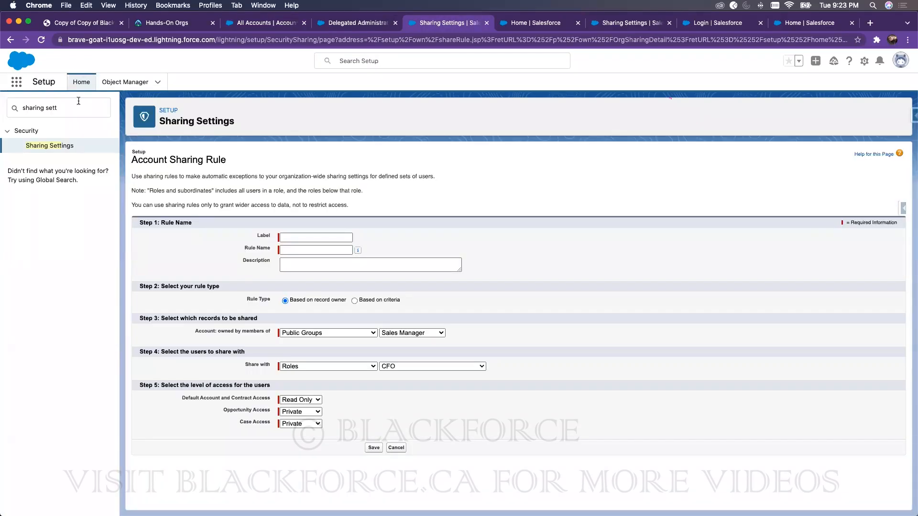
left_click(92, 112)
key("super+a")
key("BackSpace")
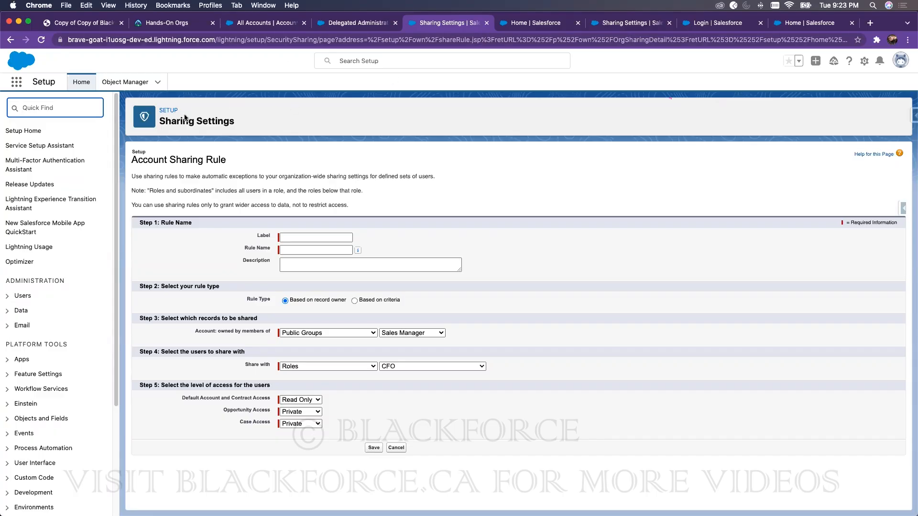
type("flow")
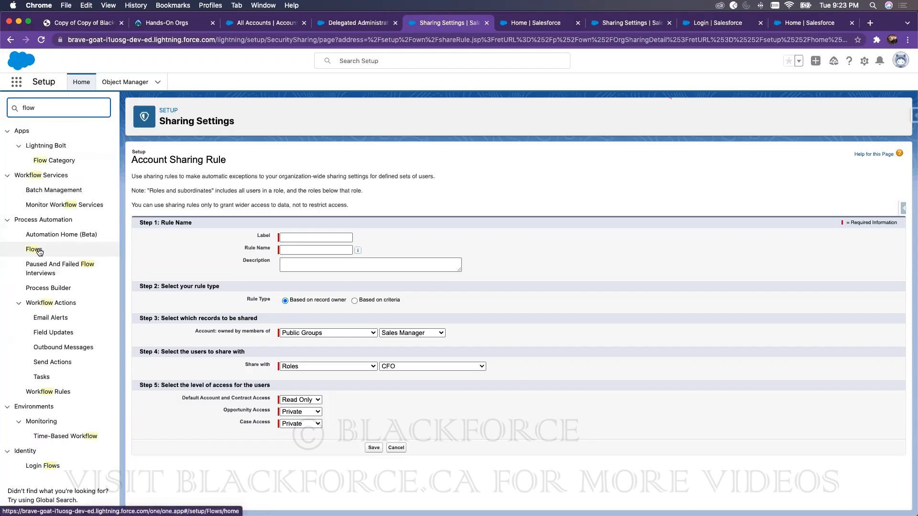
left_click(34, 249)
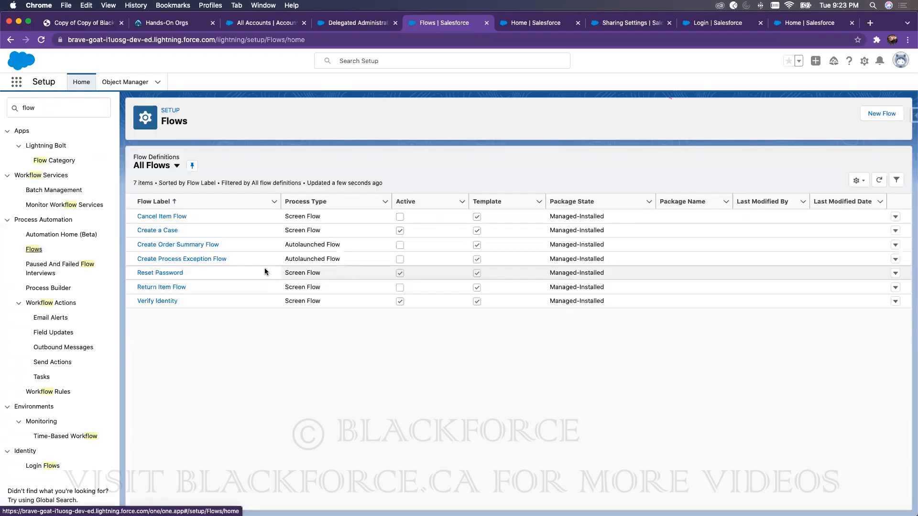
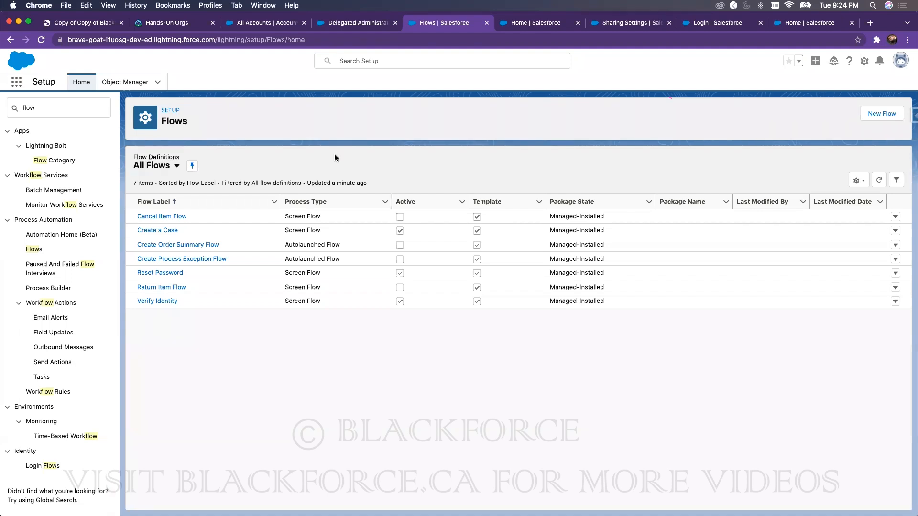
Step: Search Setup Quick Find for 'setup audit' to bring up View Setup Audit Trail
left_click(75, 111)
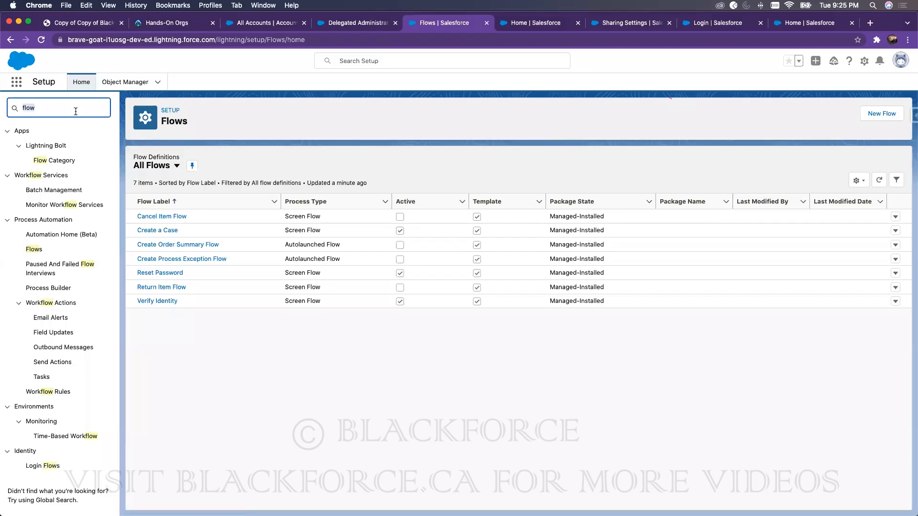
type("set up a")
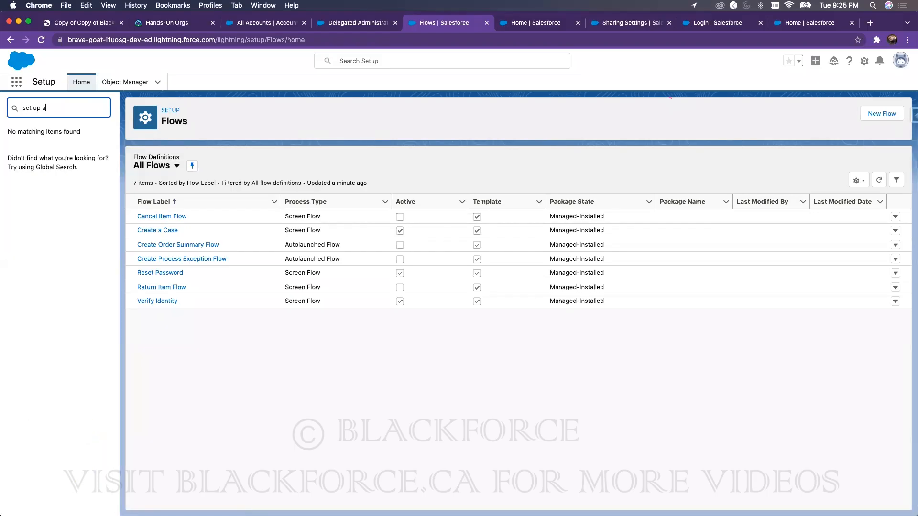
type("udit")
key("BackSpace")
Step: Open View Setup Audit Trail to review the org's last 20 setup changes
left_click(57, 143)
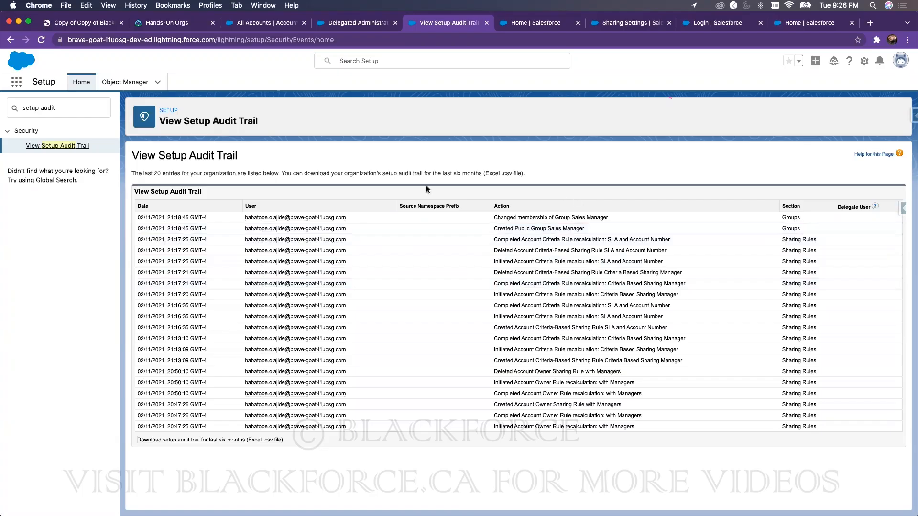
triple_click(77, 109)
Step: Search 'event', open Event Manager's 16 events, and check the LoginAs Event row's actions
type("event")
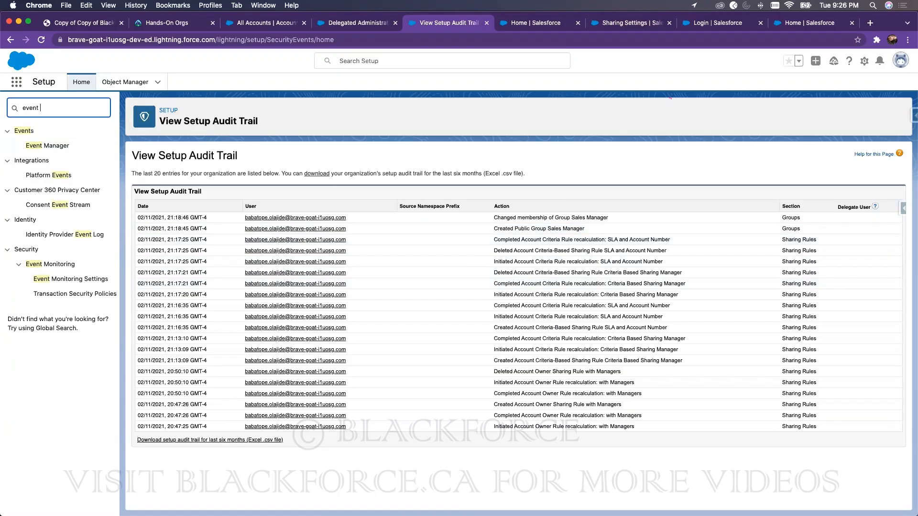
left_click(103, 278)
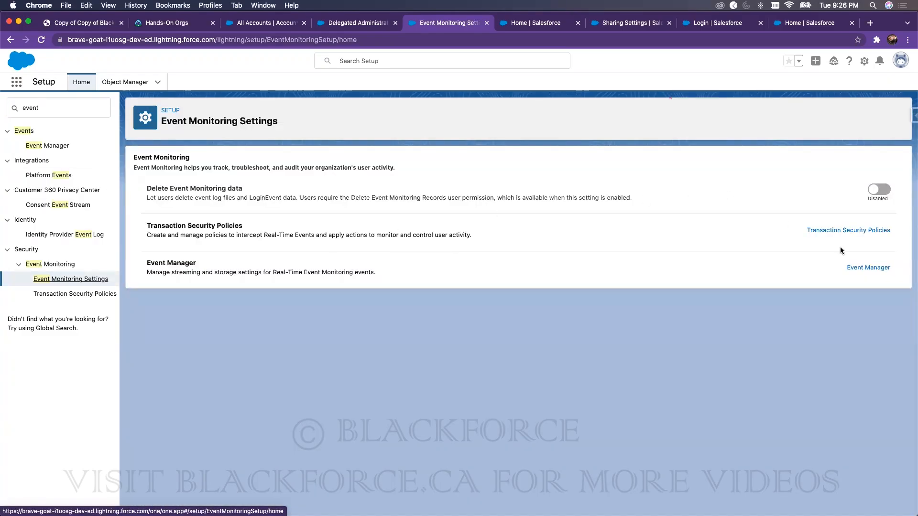
left_click(863, 269)
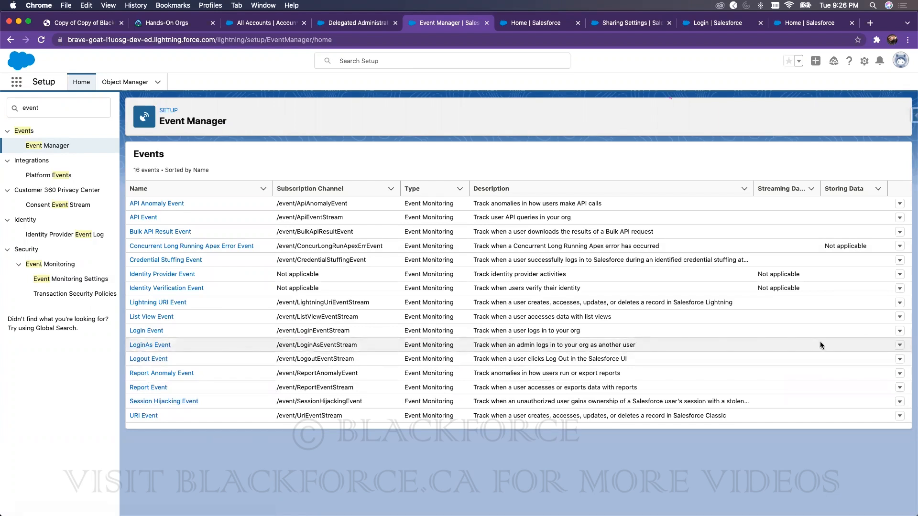
left_click(894, 345)
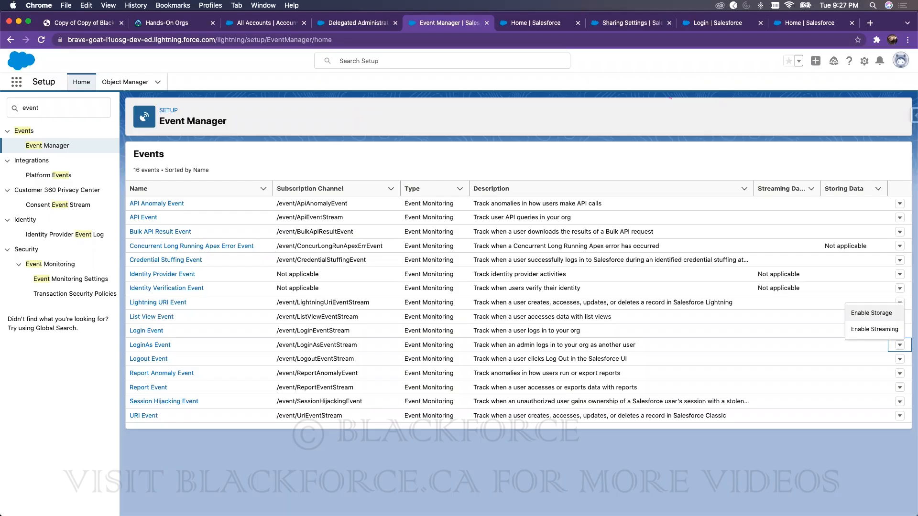
left_click(72, 109)
key("super+a")
Step: Search 'profile' to open the Profiles list, then search 'user man'
type("profil")
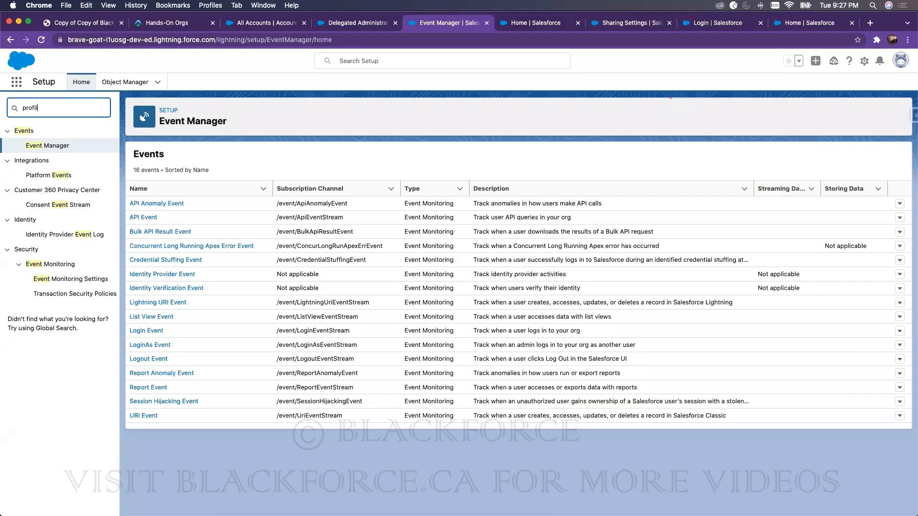
type("e")
left_click(37, 146)
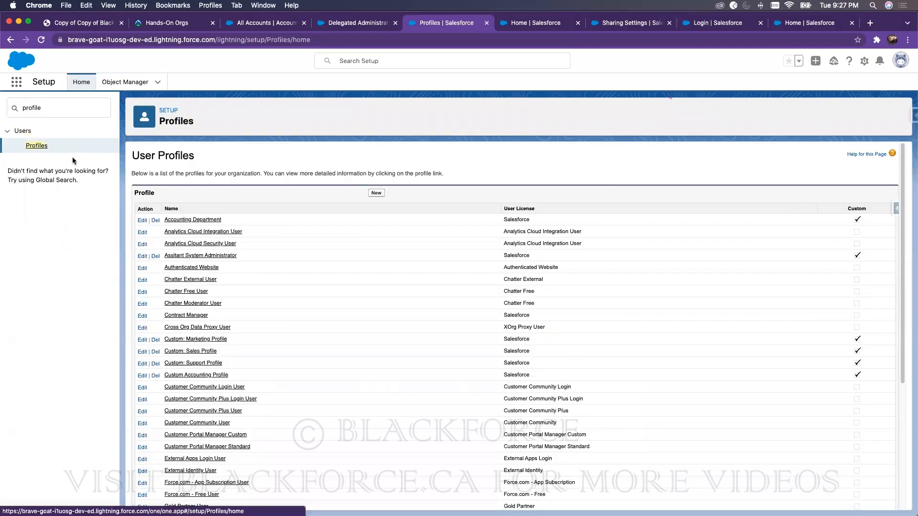
double_click(57, 113)
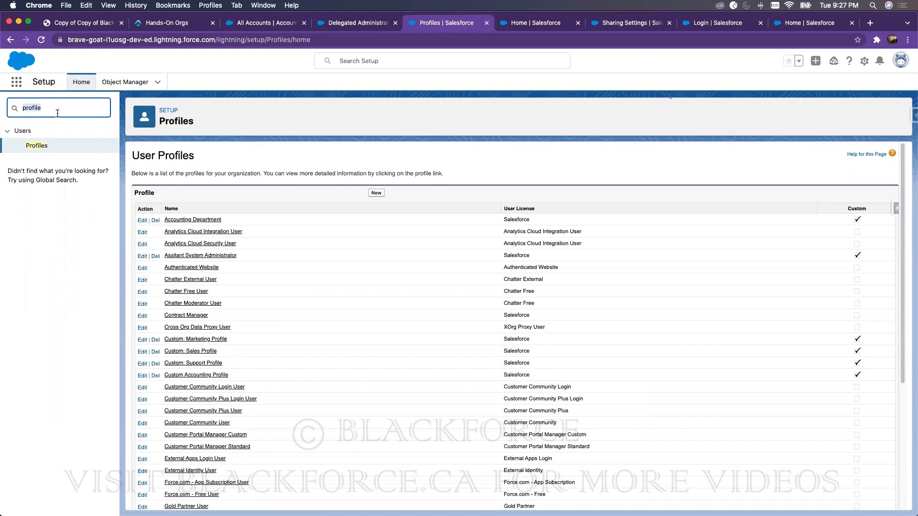
type("user man")
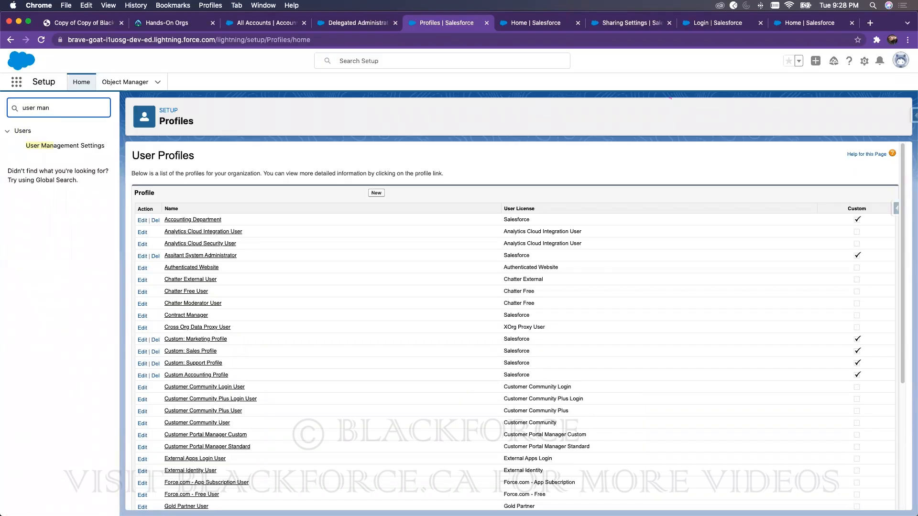
Step: In User Management Settings, switch Enhanced Profile List Views and Enhanced Profile User Interface to Enabled
left_click(69, 146)
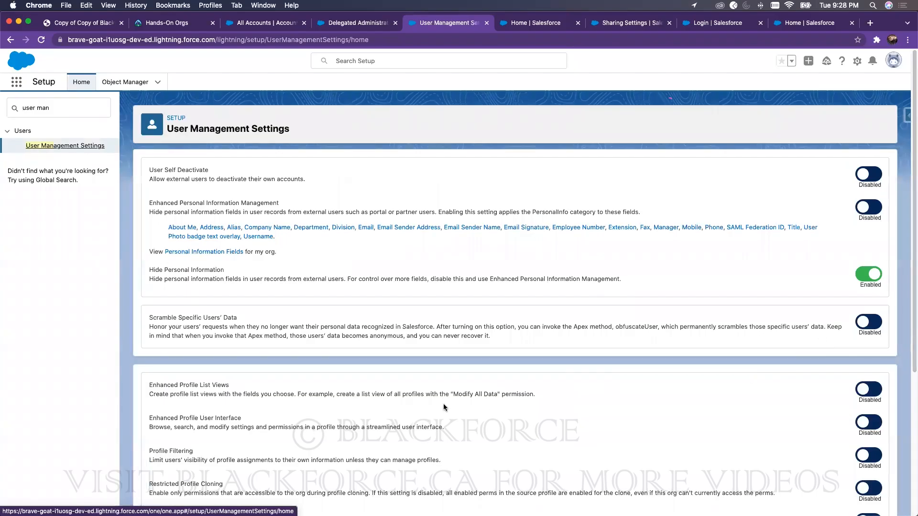
left_click(862, 389)
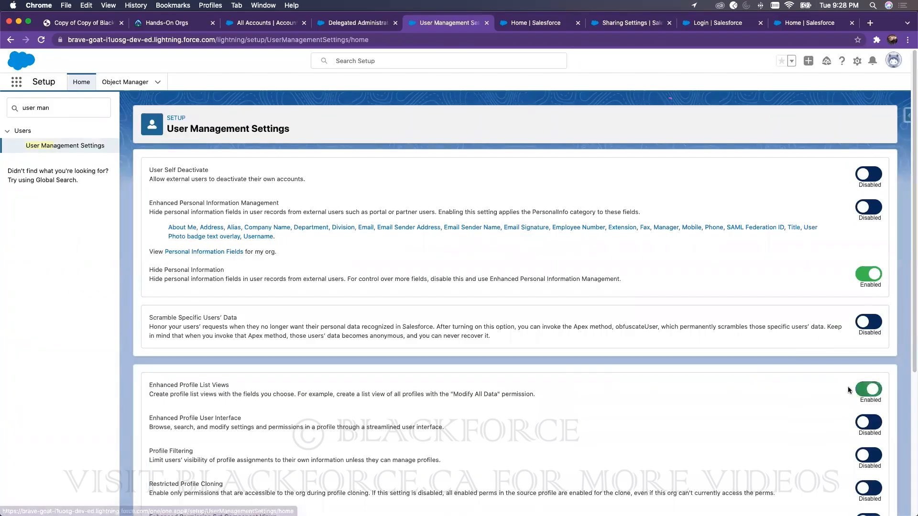
left_click(871, 423)
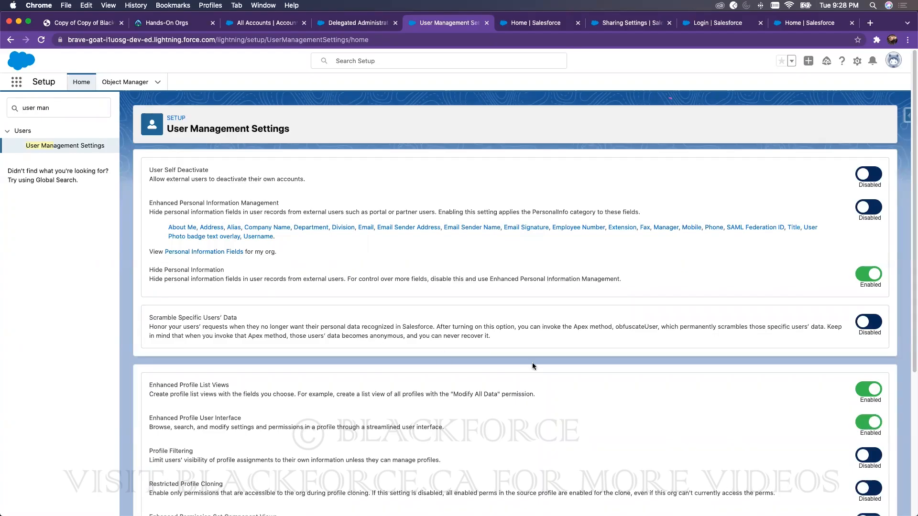
scroll(521, 360, "down", 5)
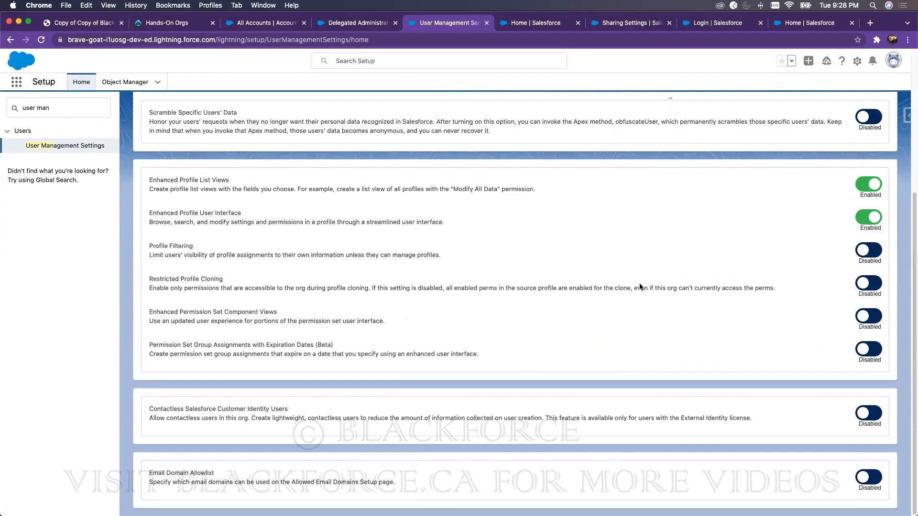
scroll(96, 185, "up", 1)
scroll(96, 185, "up", 2)
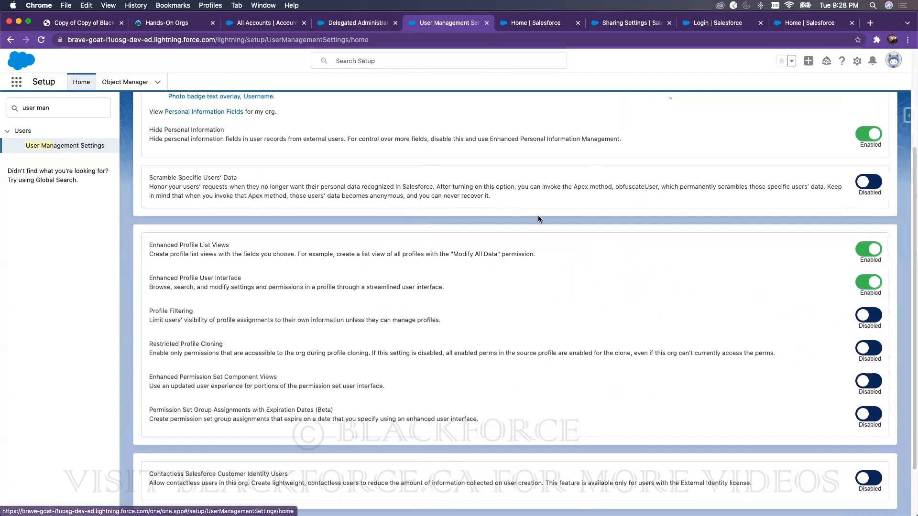
scroll(765, 183, "up", 1)
scroll(764, 183, "up", 3)
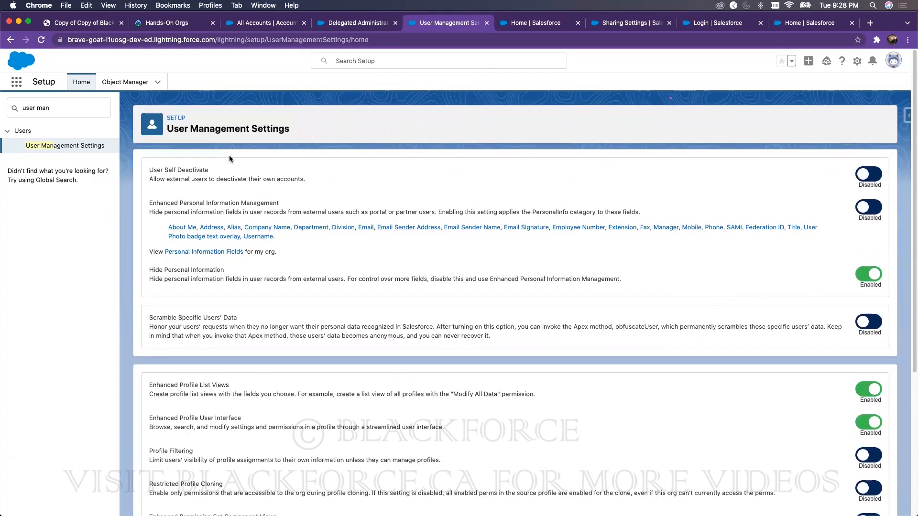
Step: Reload, then open the Accounting Department profile from Profiles in the enhanced interface
left_click(41, 47)
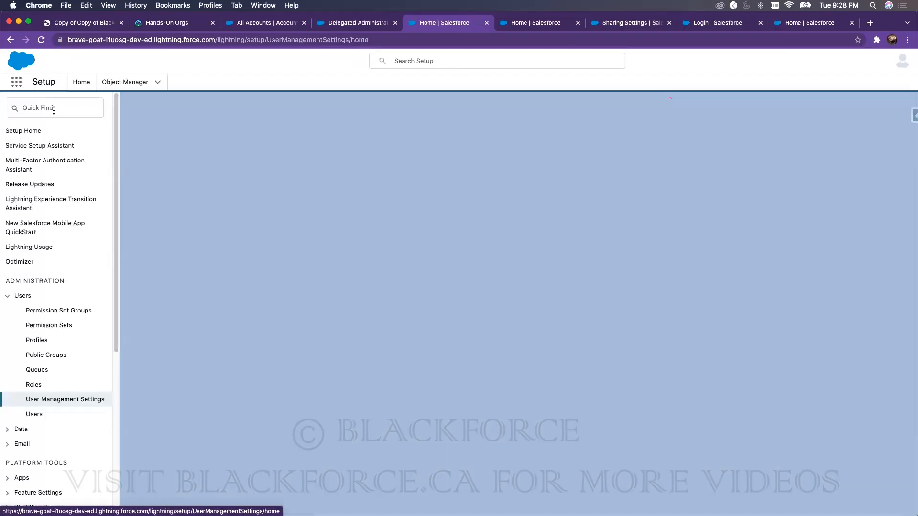
left_click(54, 109)
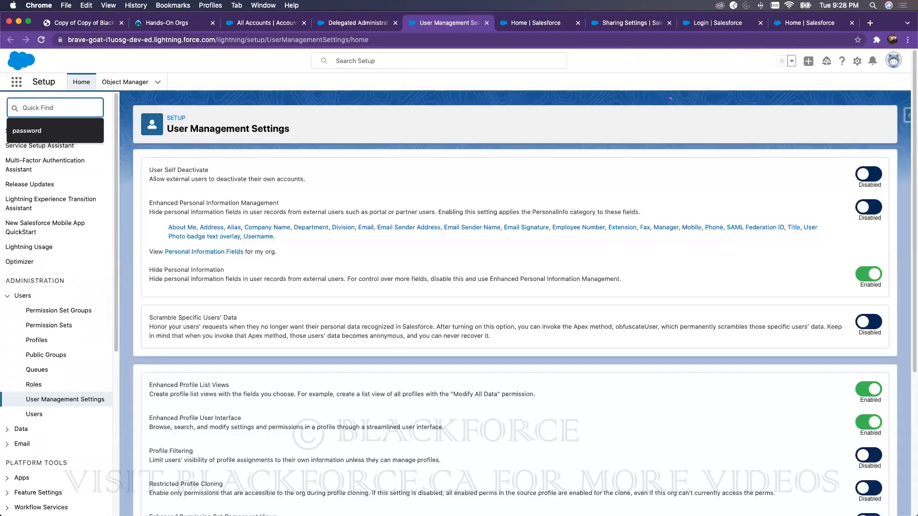
type("profile")
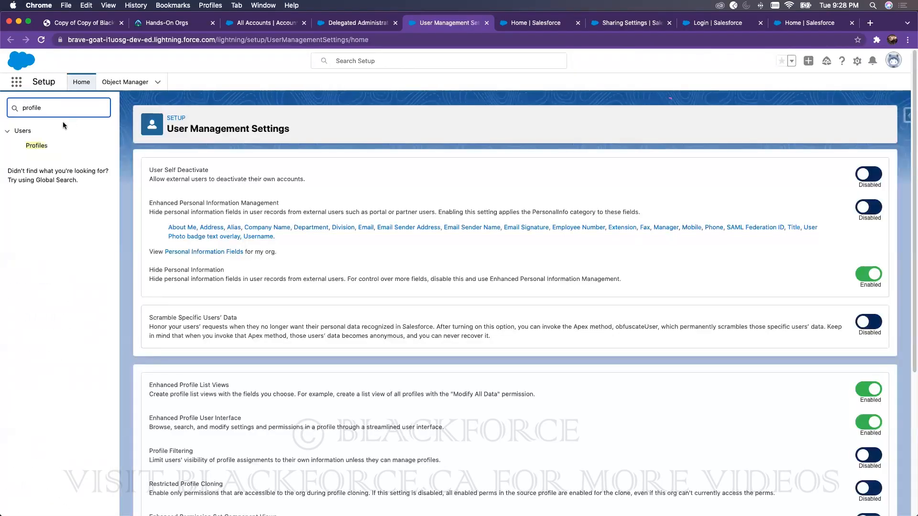
left_click(37, 145)
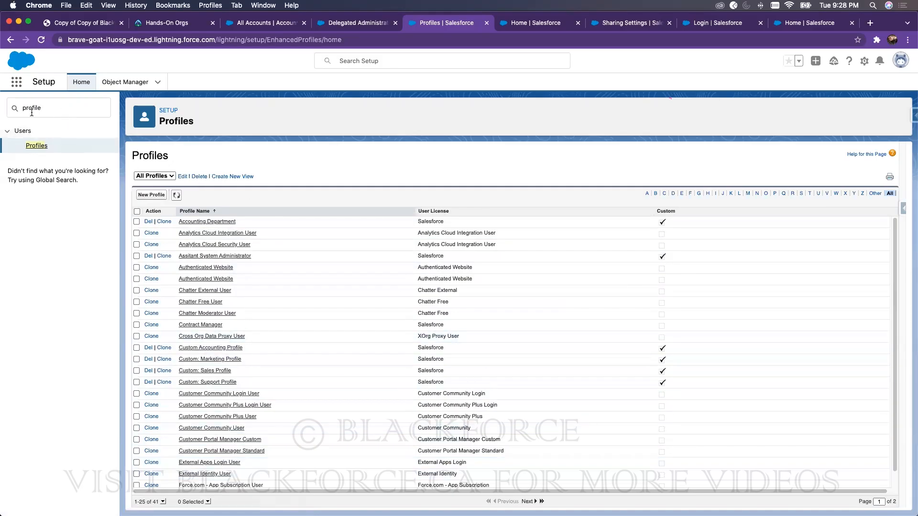
left_click(204, 222)
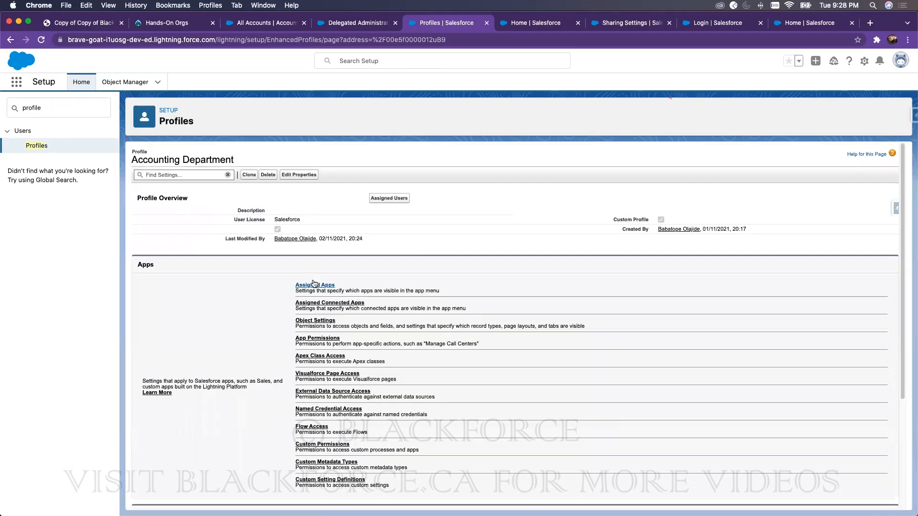
scroll(325, 274, "down", 3)
scroll(330, 260, "up", 5)
scroll(330, 237, "down", 5)
scroll(329, 237, "up", 3)
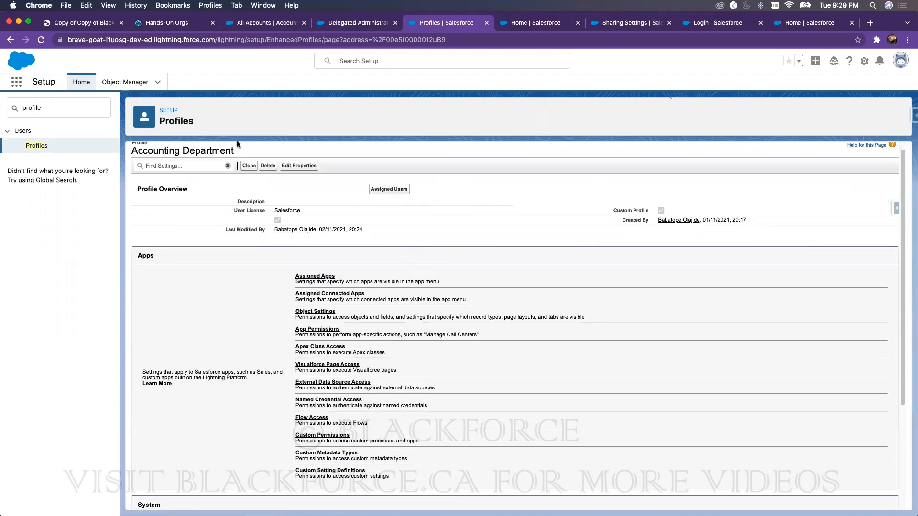
Step: Search 'user man' and return to User Management Settings
left_click(99, 114)
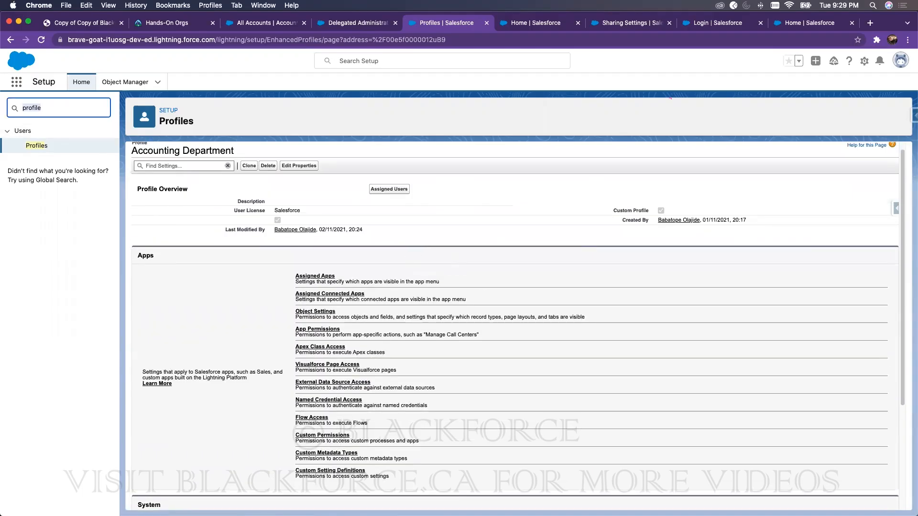
type("user man")
left_click(89, 146)
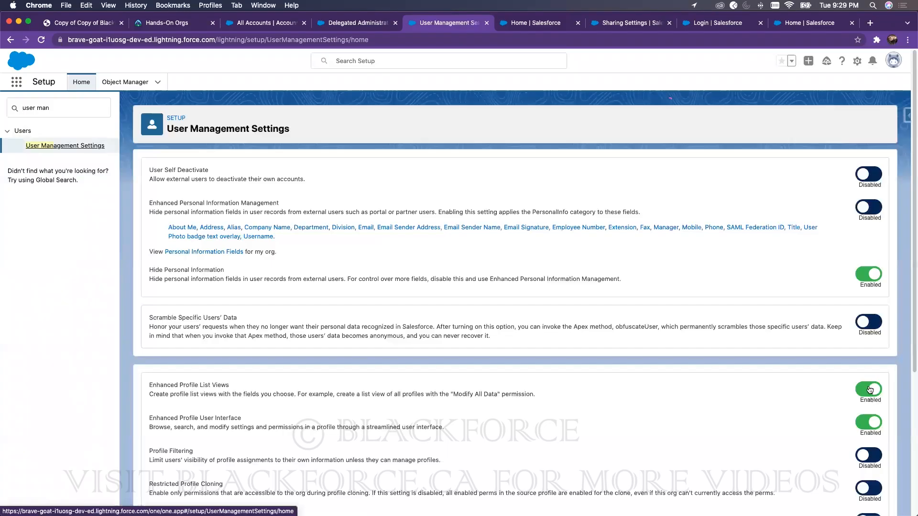
Step: Disable both enhanced profile settings, reload, and reopen the Accounting Department profile
left_click(869, 389)
left_click(868, 423)
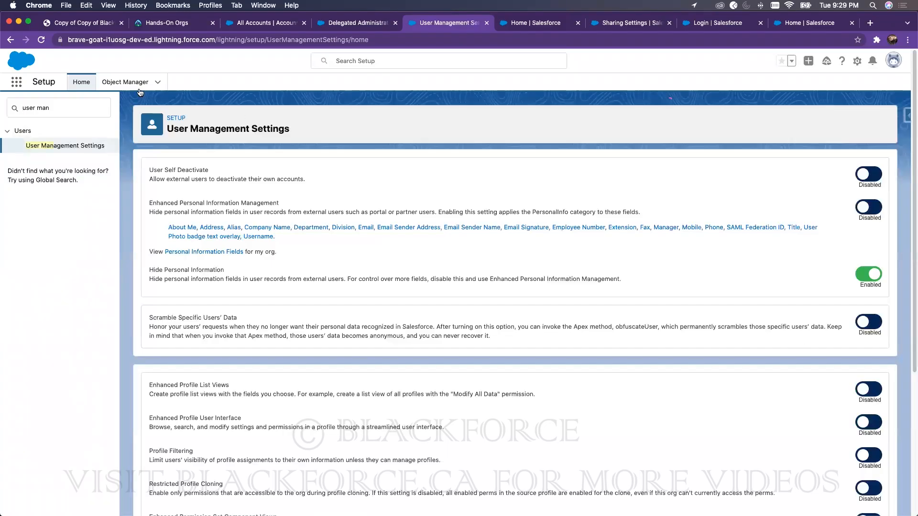
left_click(41, 40)
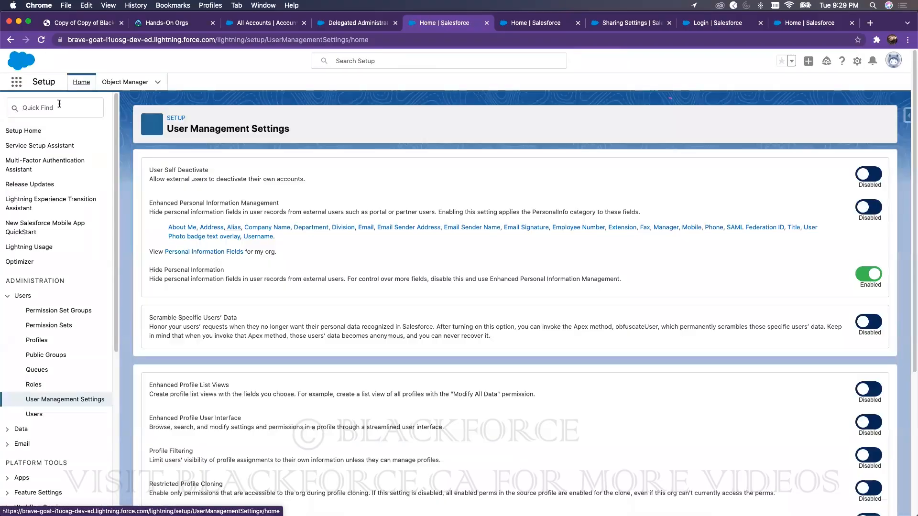
left_click(59, 104)
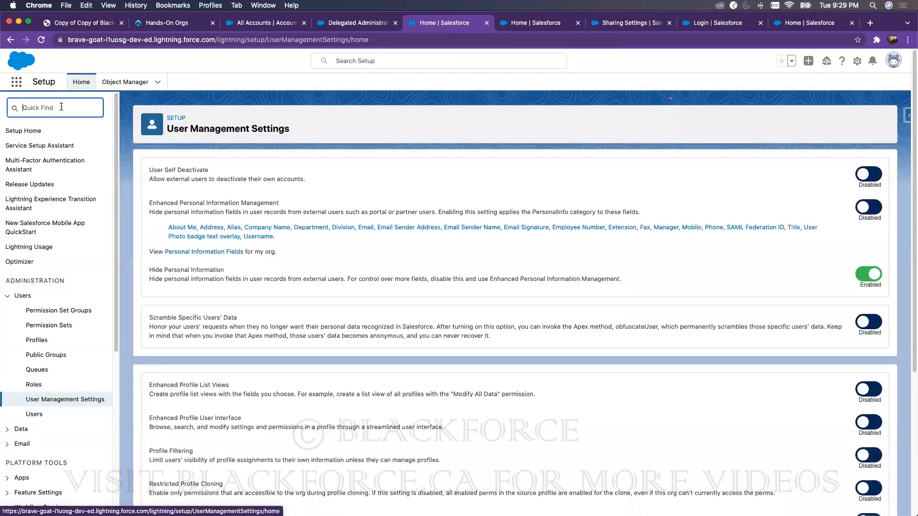
type("profile")
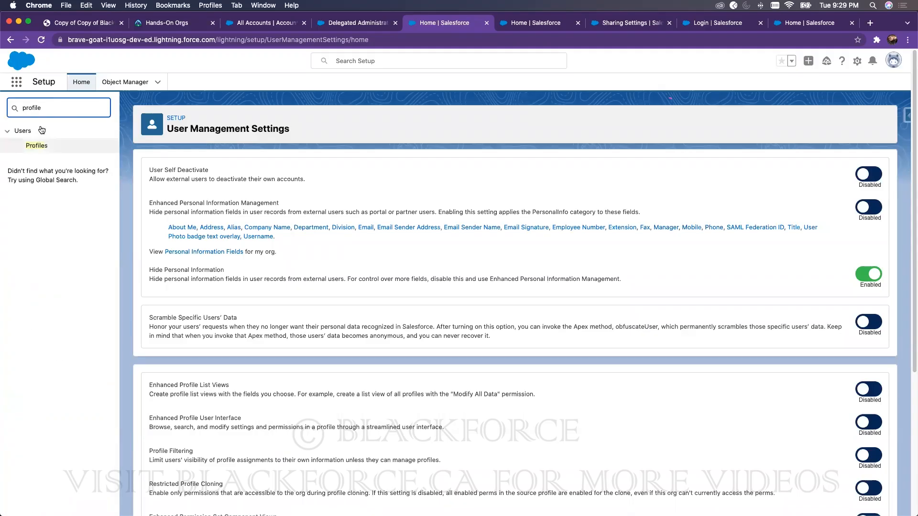
left_click(36, 145)
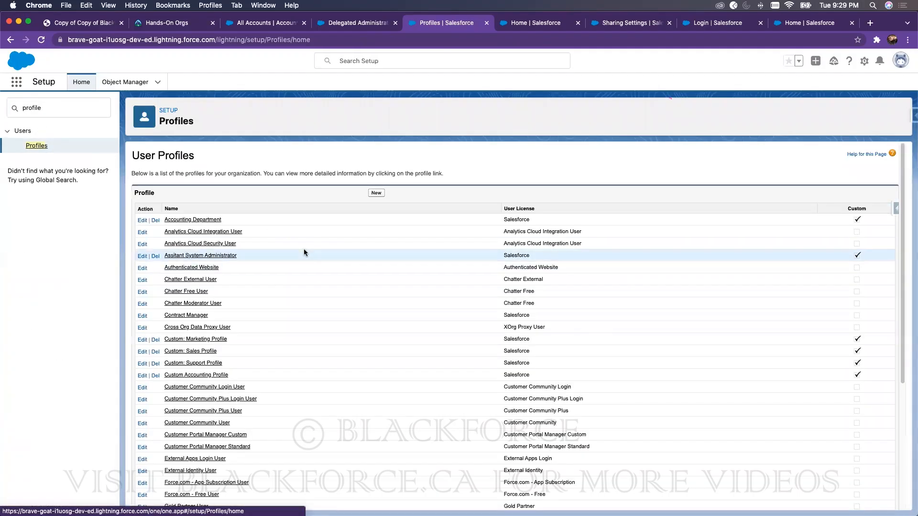
left_click(201, 220)
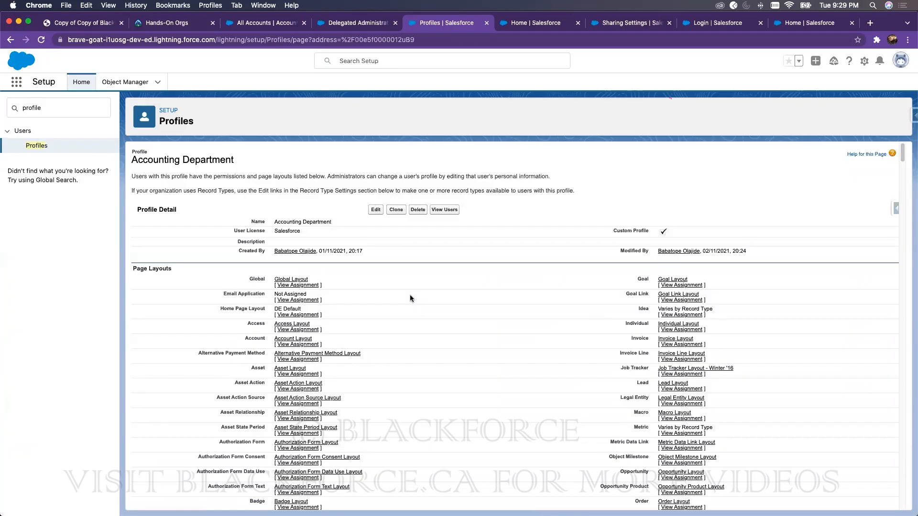
Step: Search 'user' to revisit User Management Settings, then search 'profile' to return to Profiles
double_click(56, 111)
type("user")
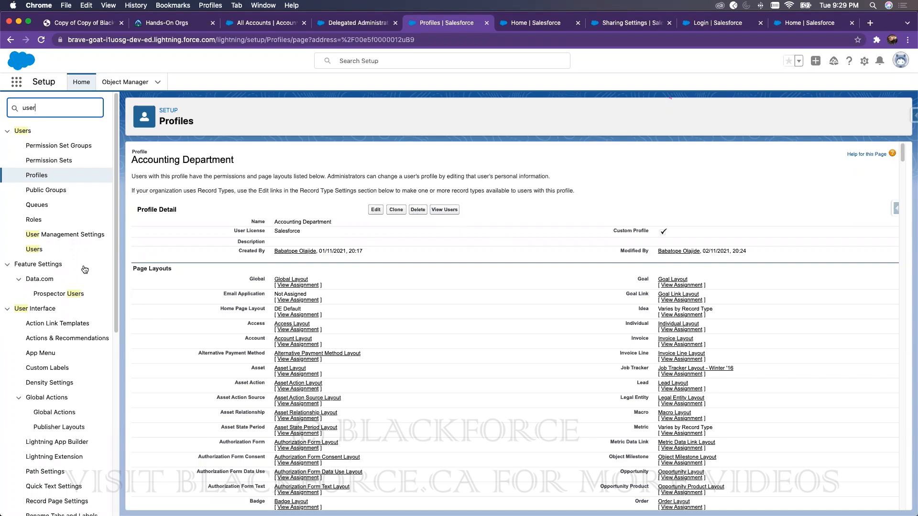
left_click(67, 235)
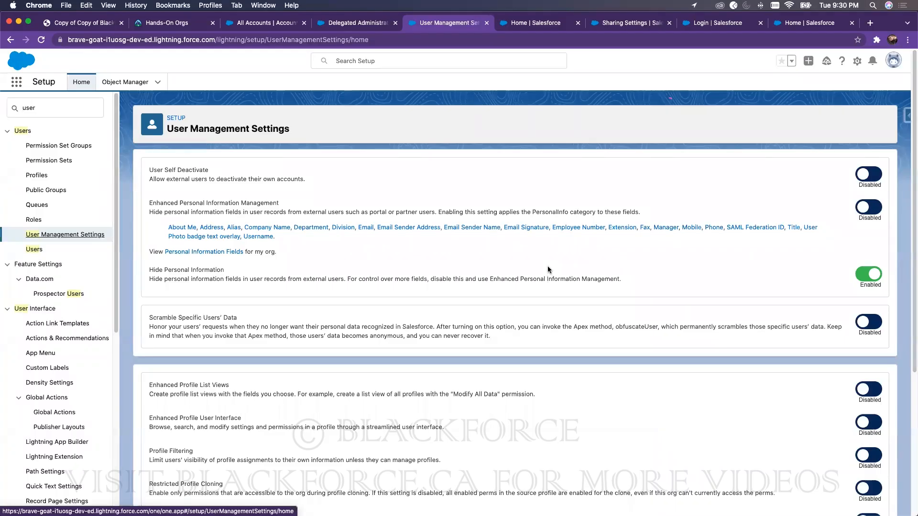
double_click(61, 112)
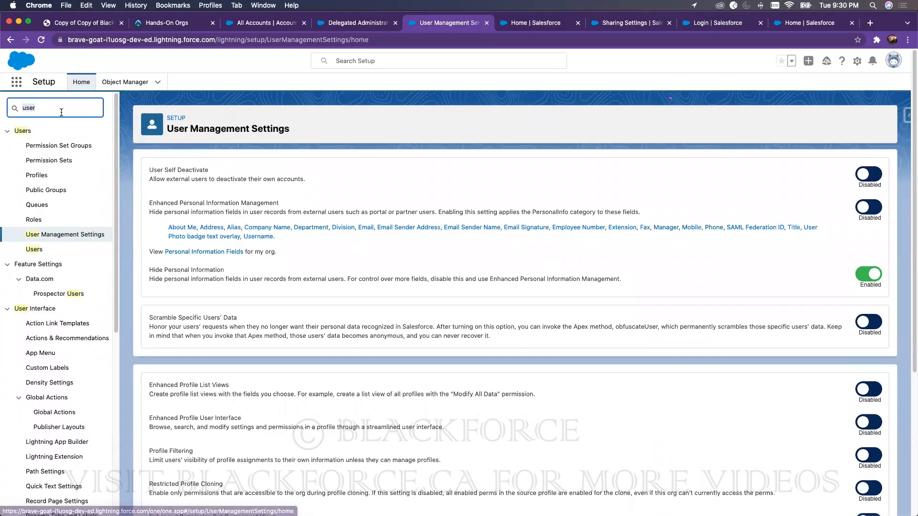
type("profile")
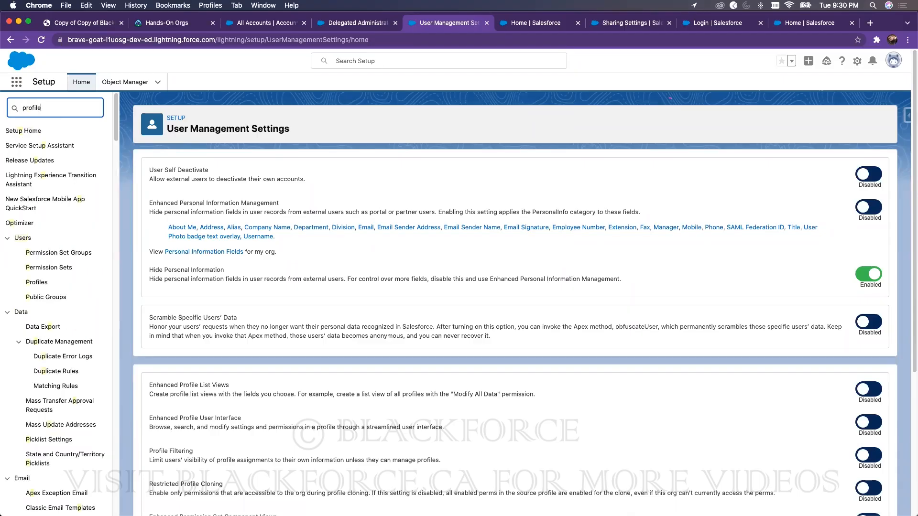
left_click(36, 146)
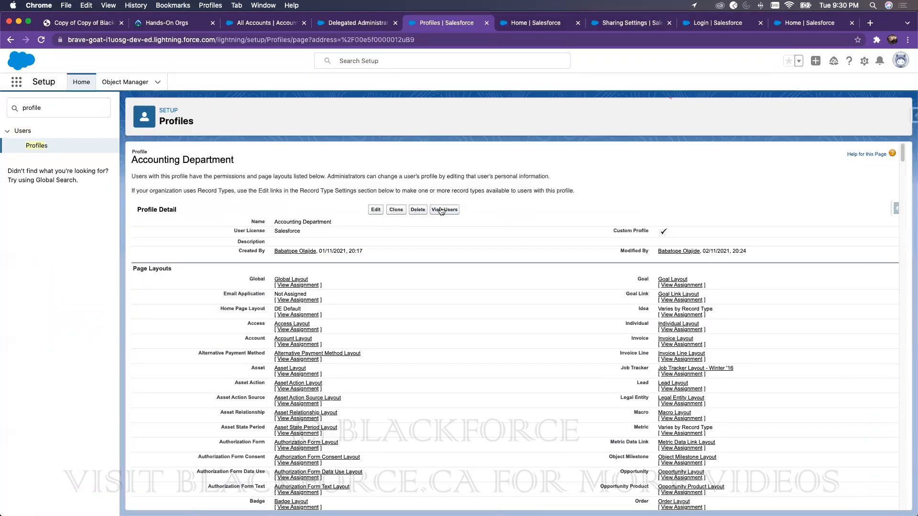
left_click(894, 65)
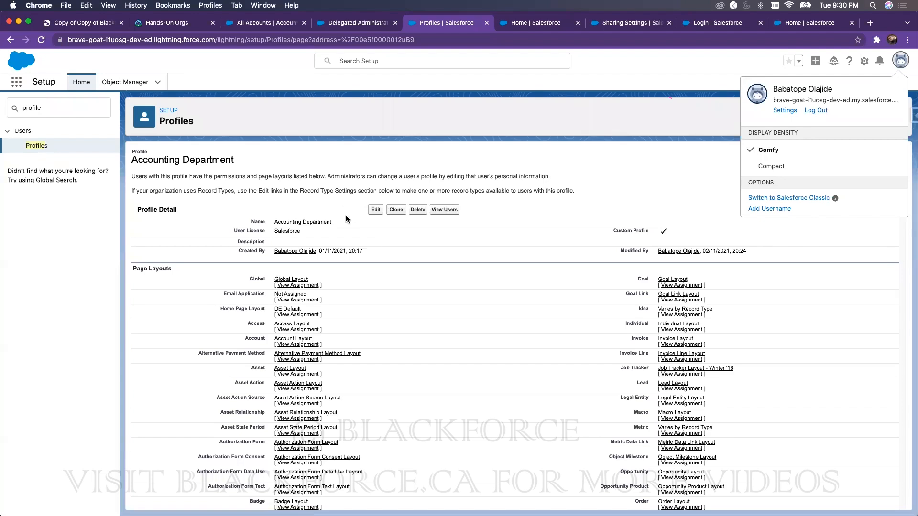
Step: Launch the BlackforceTraining playground org from Trailhead's Hands-On Orgs page
left_click(165, 23)
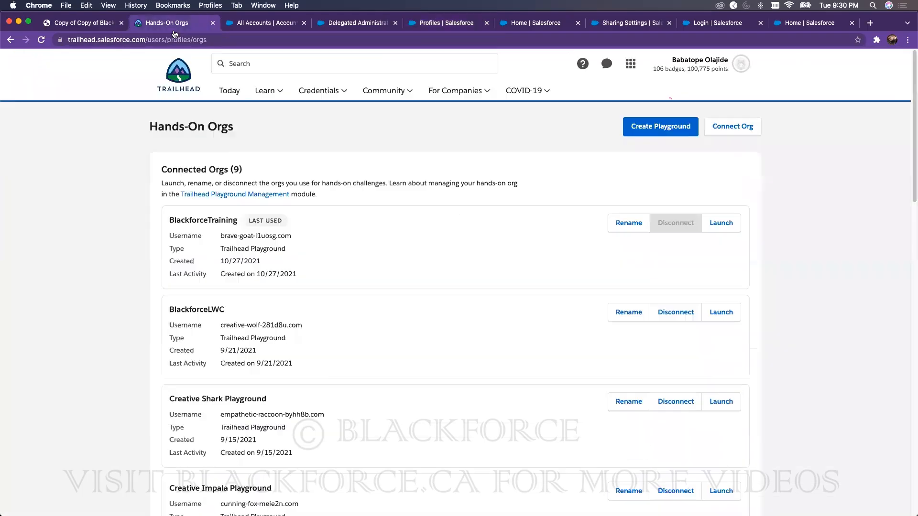
left_click(722, 225)
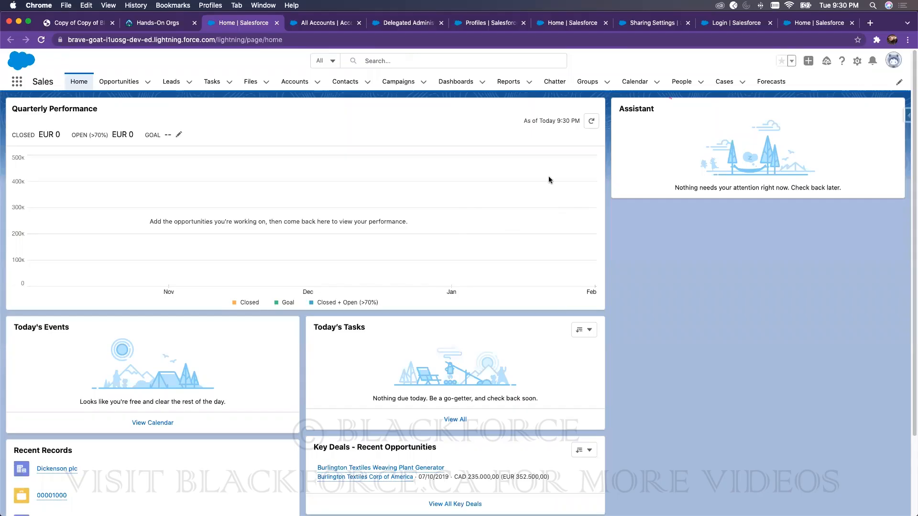
Step: Open Setup from the gear menu, then the Personal Information page via Settings
left_click(859, 64)
left_click(812, 85)
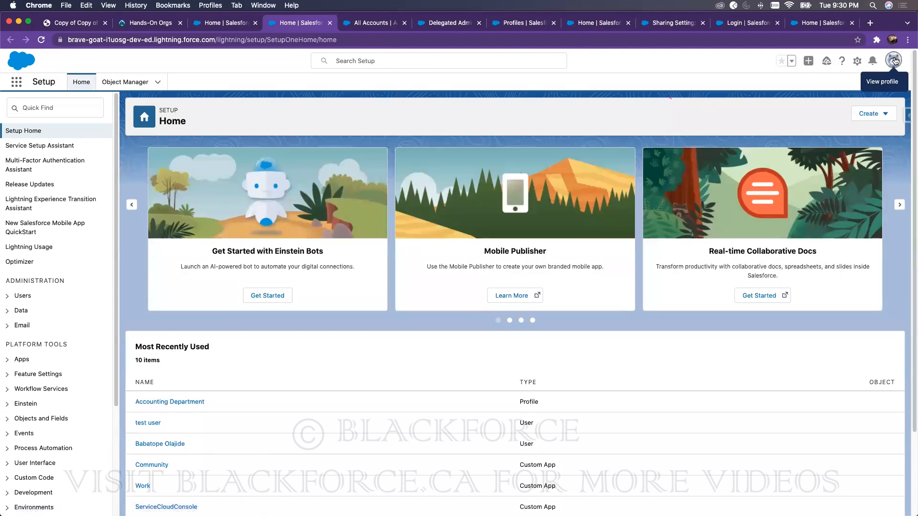
left_click(894, 60)
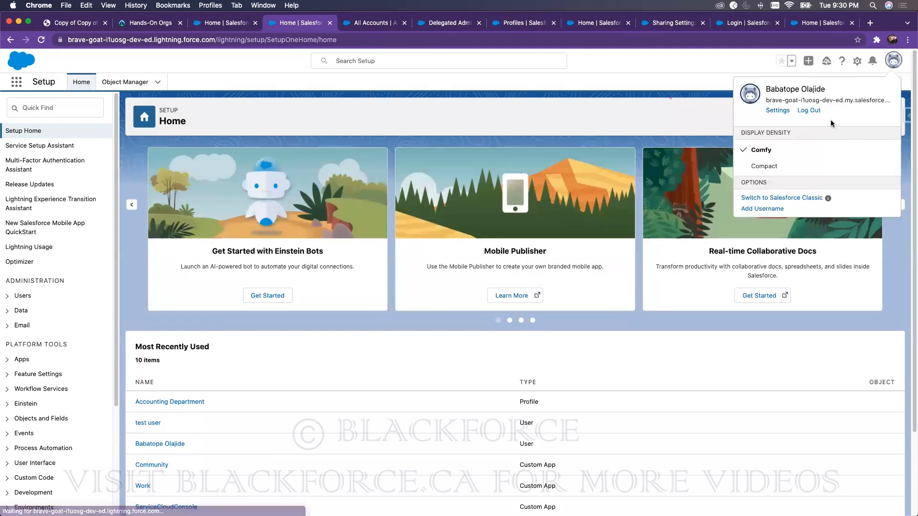
left_click(776, 111)
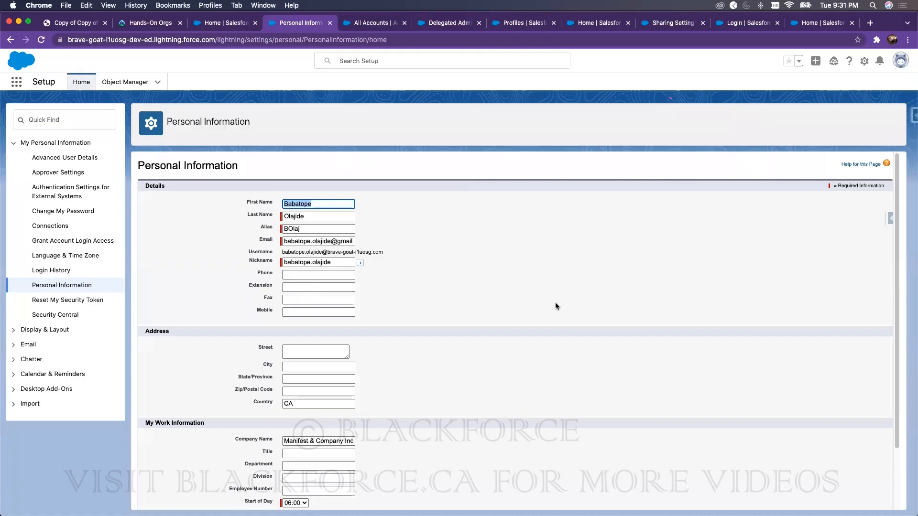
scroll(555, 303, "down", 3)
Step: Search 'test' in Setup, open the test user, and confirm role CFO and Accounting Department profile
left_click(379, 61)
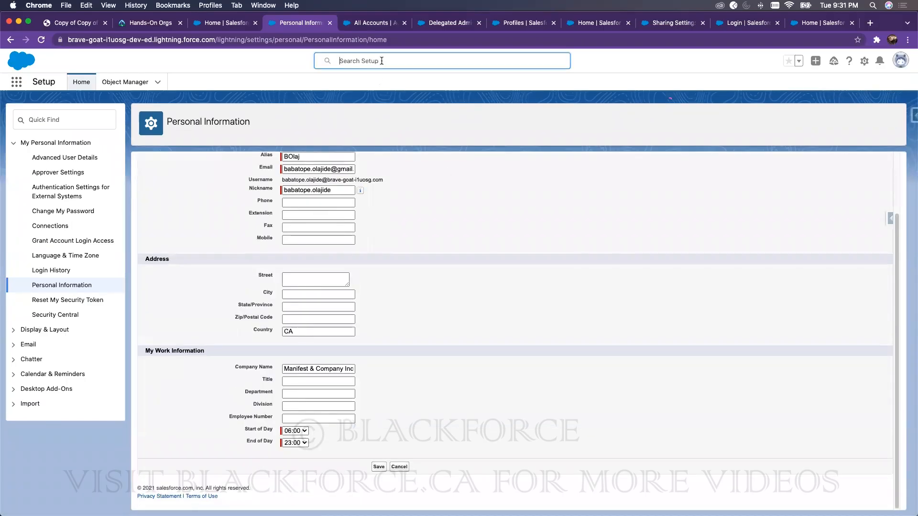
type("test")
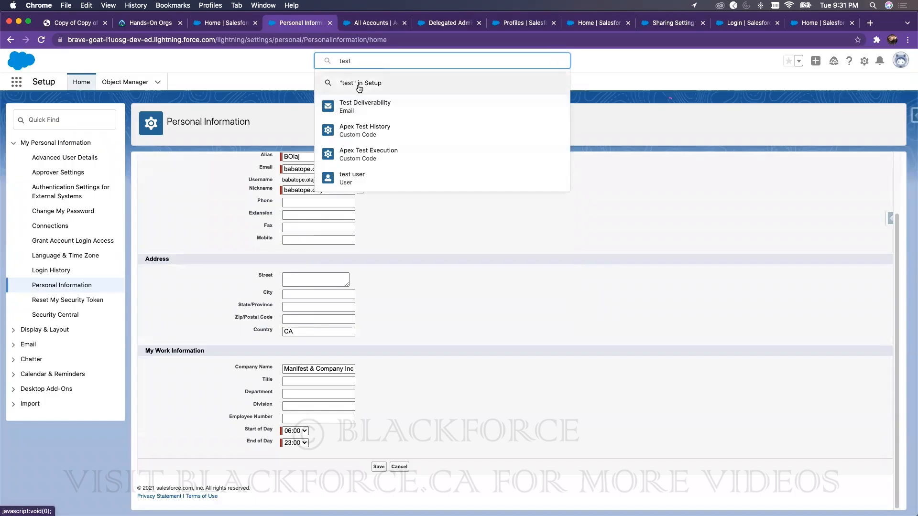
left_click(361, 179)
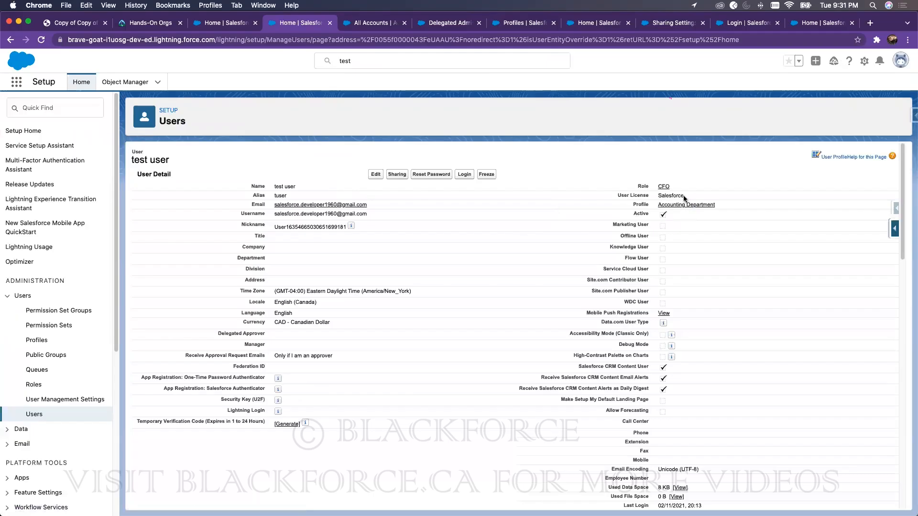
left_click_drag(721, 205, 658, 205)
left_click(900, 61)
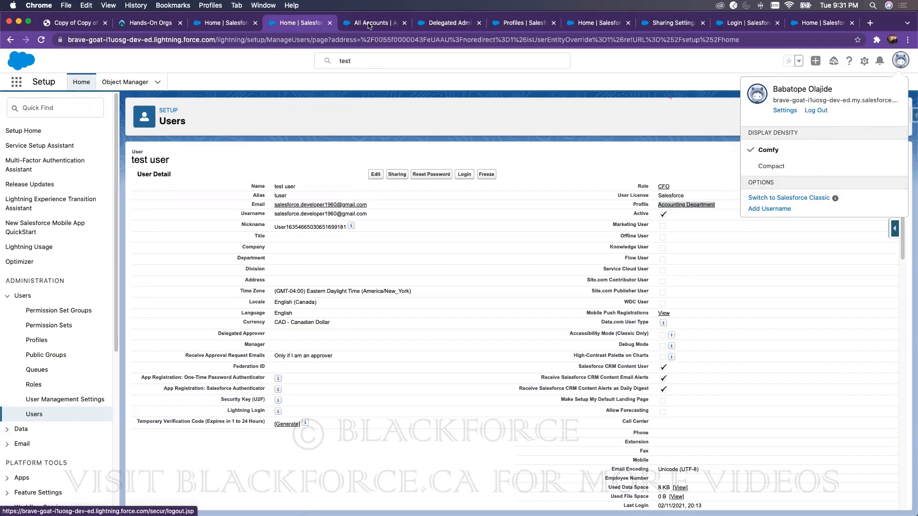
Step: Go from Trailhead's Hands-On Orgs page back to the org's Sales home and test user's setup tabs
left_click(163, 28)
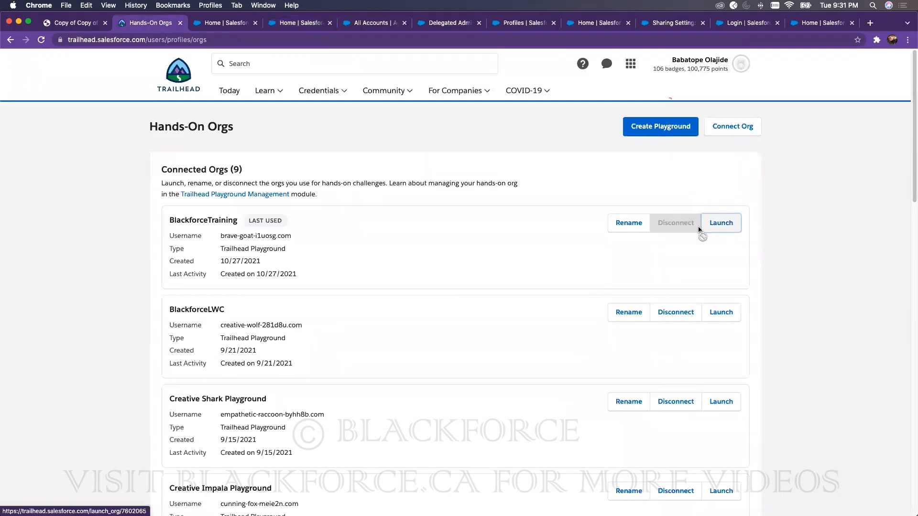
left_click(228, 25)
left_click(272, 26)
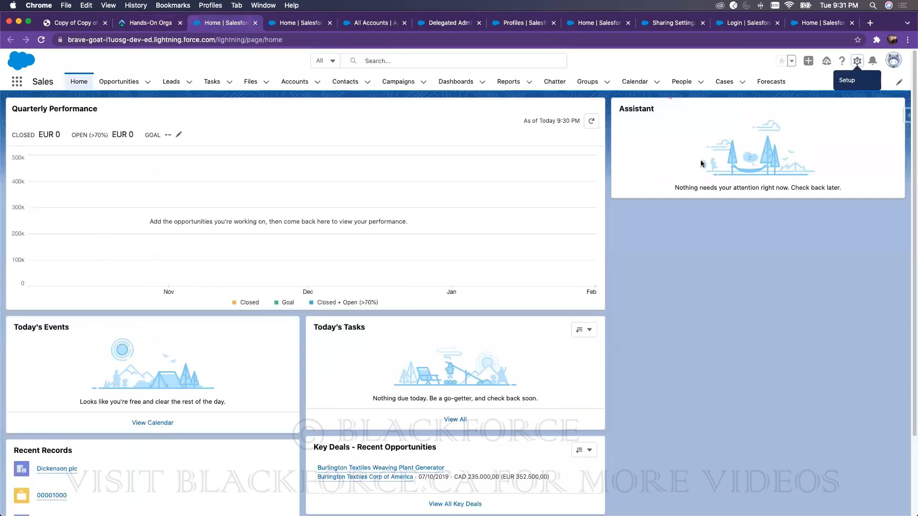
Step: Review the Recently Viewed and all 17 accounts lists, then open Object Manager in Setup
left_click(291, 83)
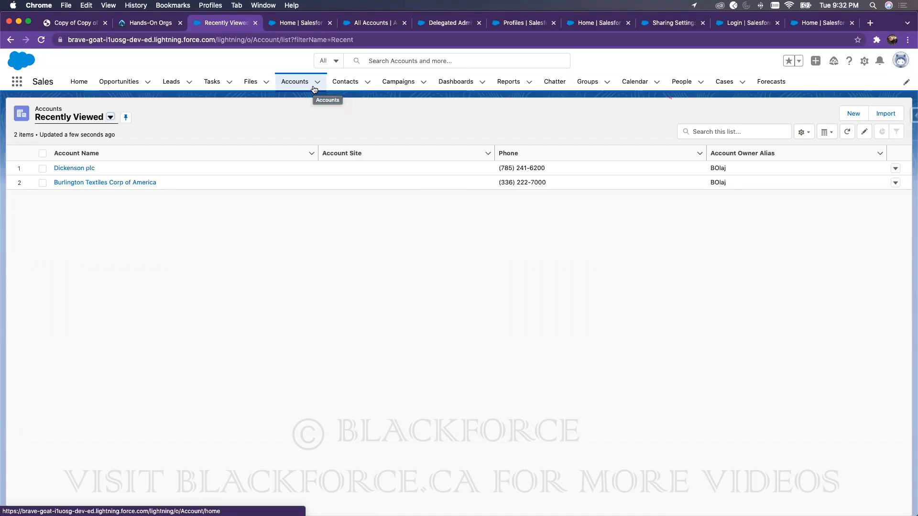
left_click(311, 24)
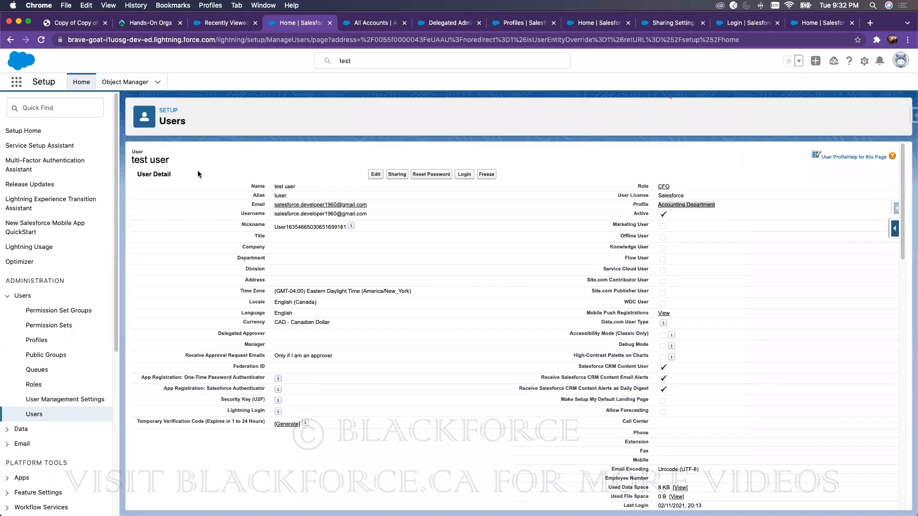
left_click(225, 22)
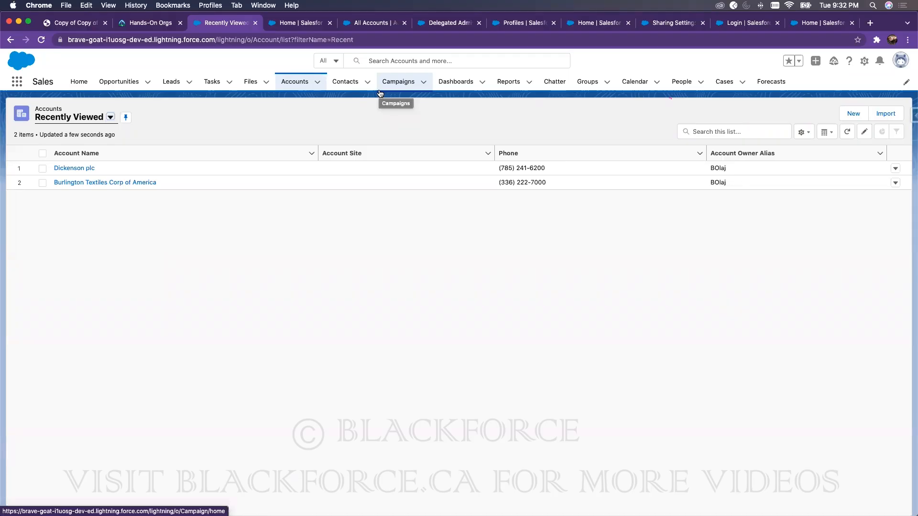
left_click(369, 24)
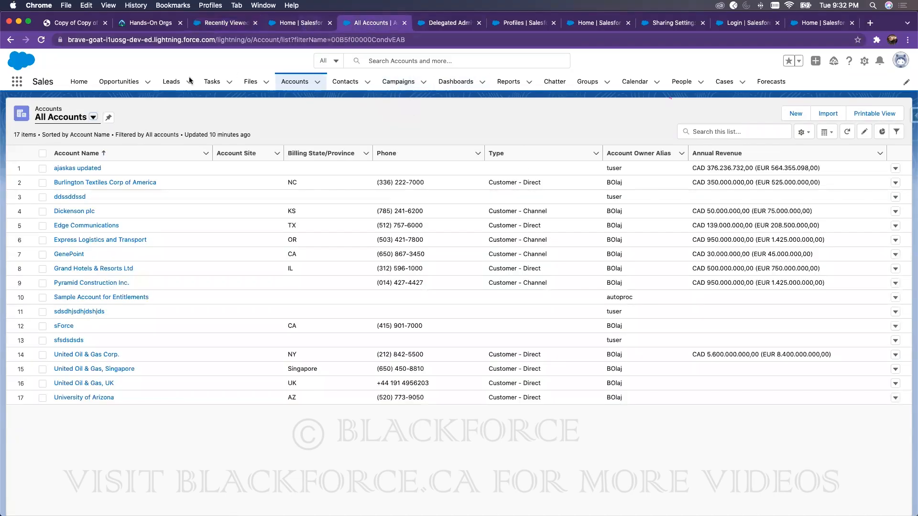
left_click(307, 24)
left_click(139, 90)
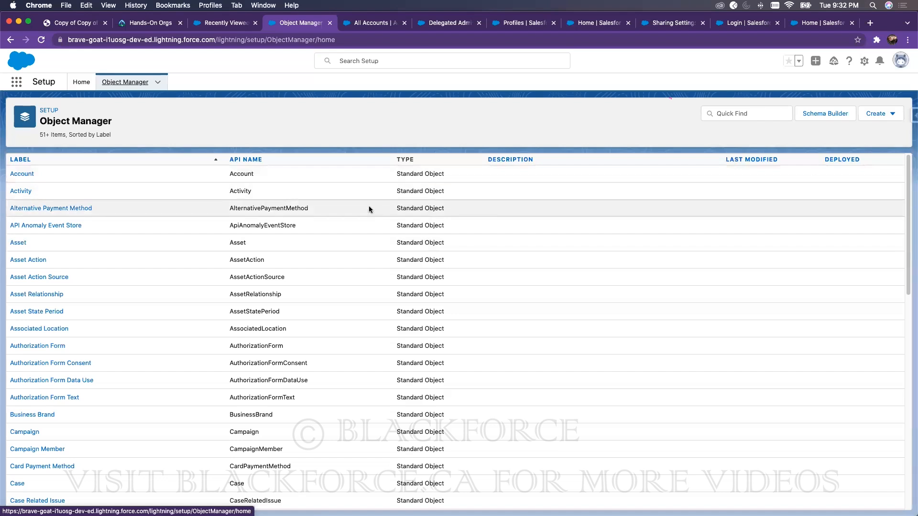
Step: Open the Account object's Fields & Relationships page in Object Manager
left_click(875, 113)
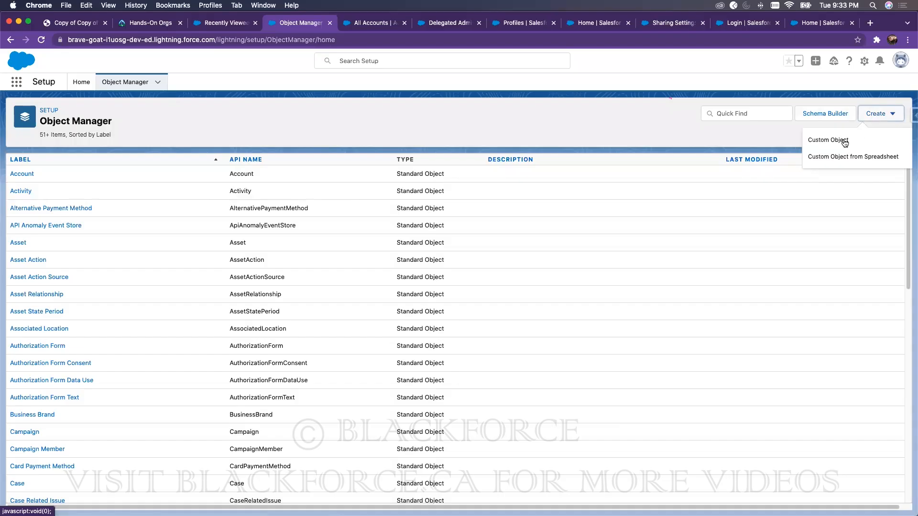
left_click(523, 130)
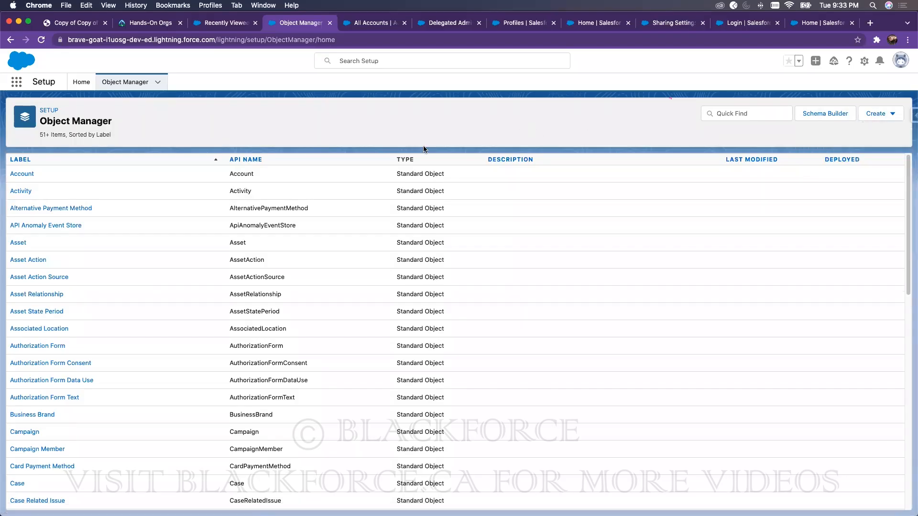
left_click(19, 175)
left_click(28, 177)
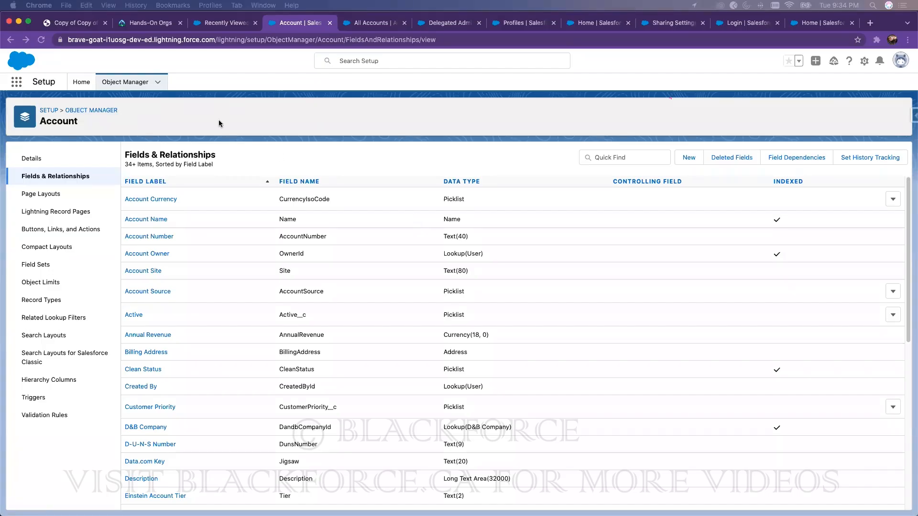
left_click(83, 92)
left_click(56, 108)
type("role")
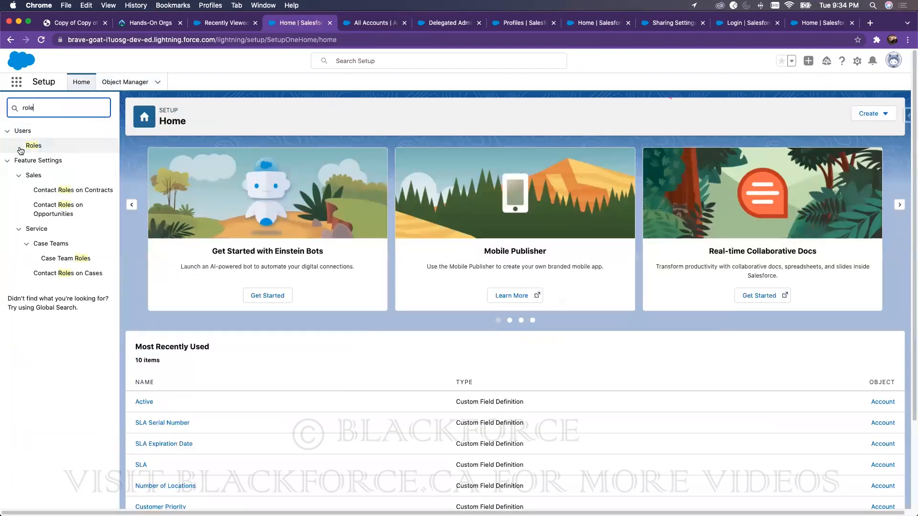
left_click(34, 148)
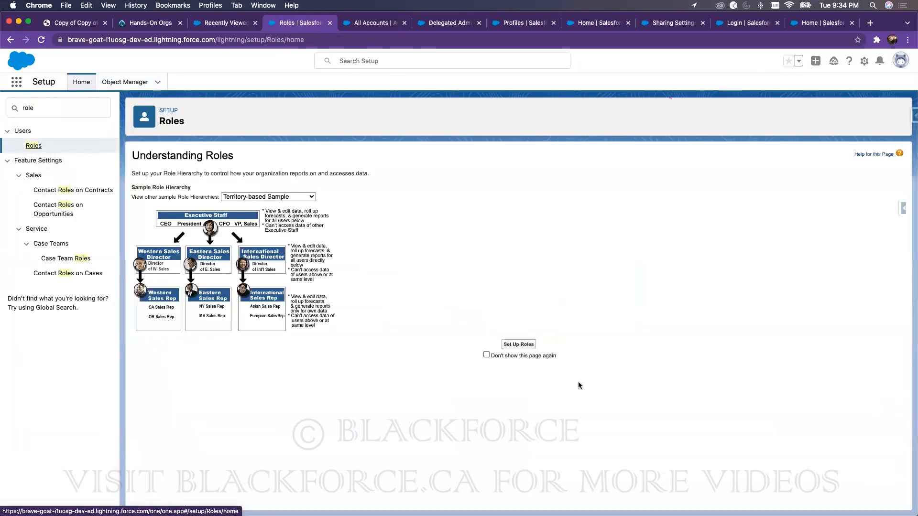
left_click(517, 345)
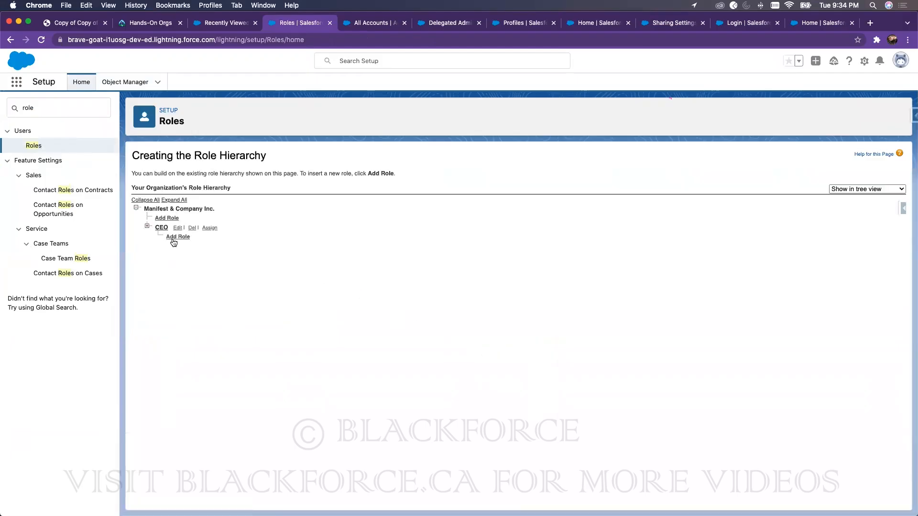
left_click(148, 226)
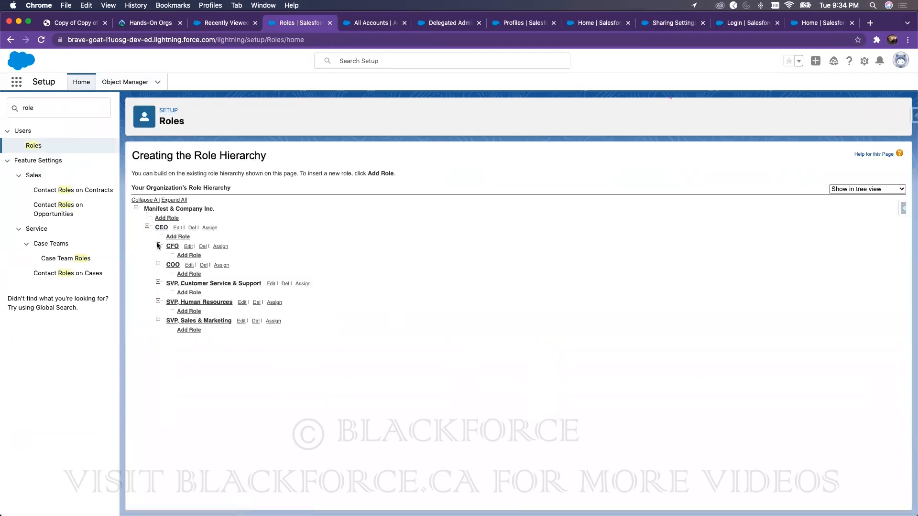
left_click(158, 246)
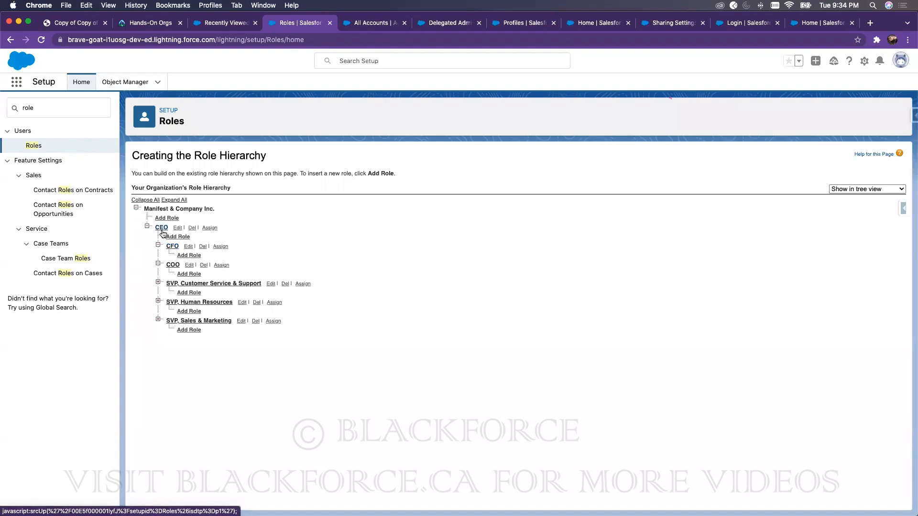
left_click(159, 319)
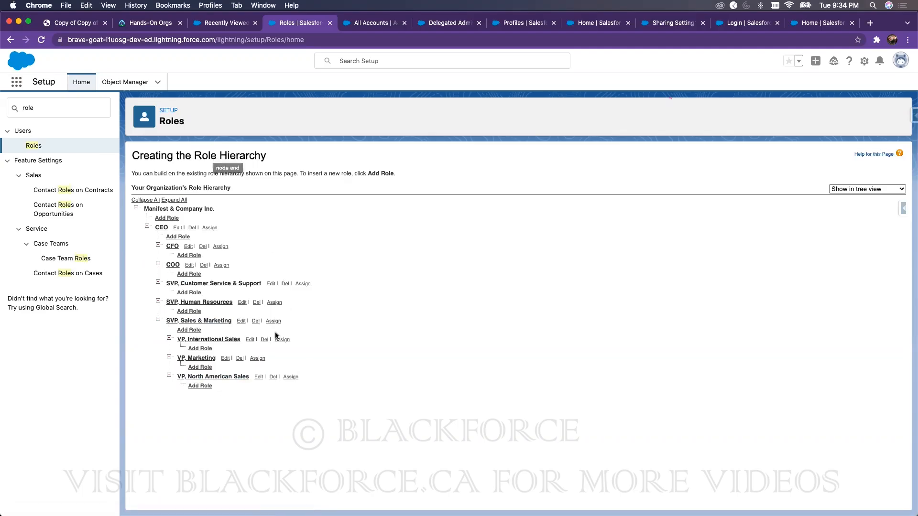
left_click(56, 104)
Step: Assign the Buyer permission set to the test user through Manage Assignments
type("permis")
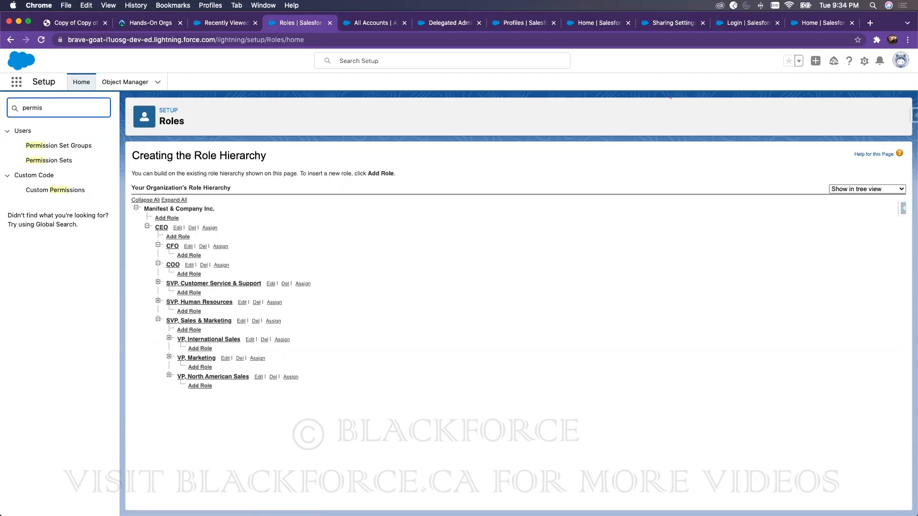
left_click(63, 161)
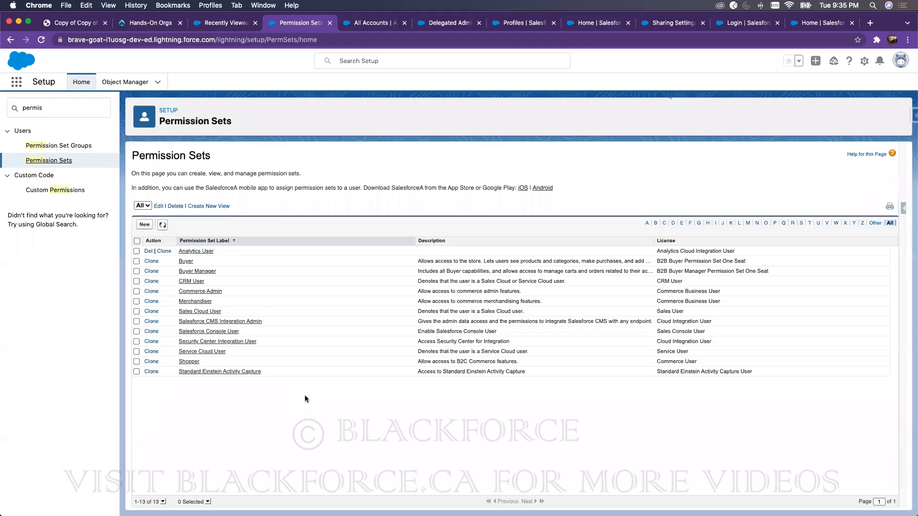
left_click(186, 261)
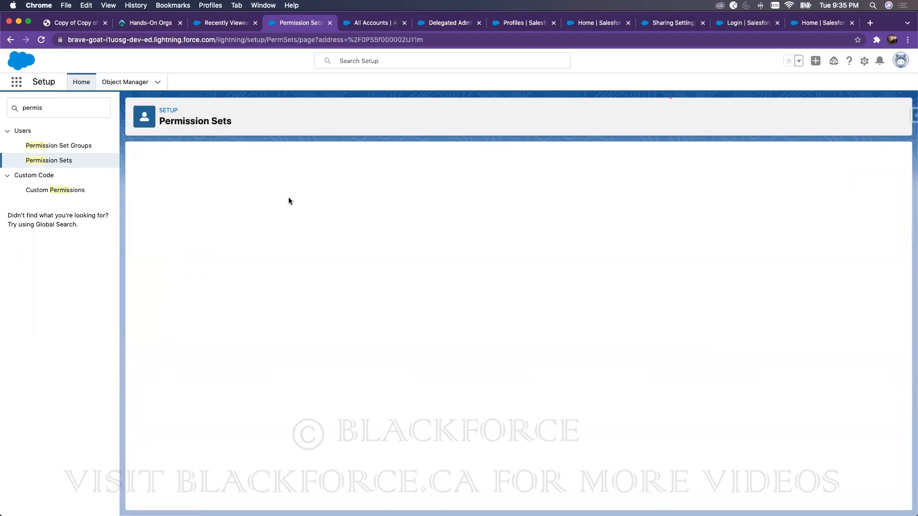
left_click(297, 175)
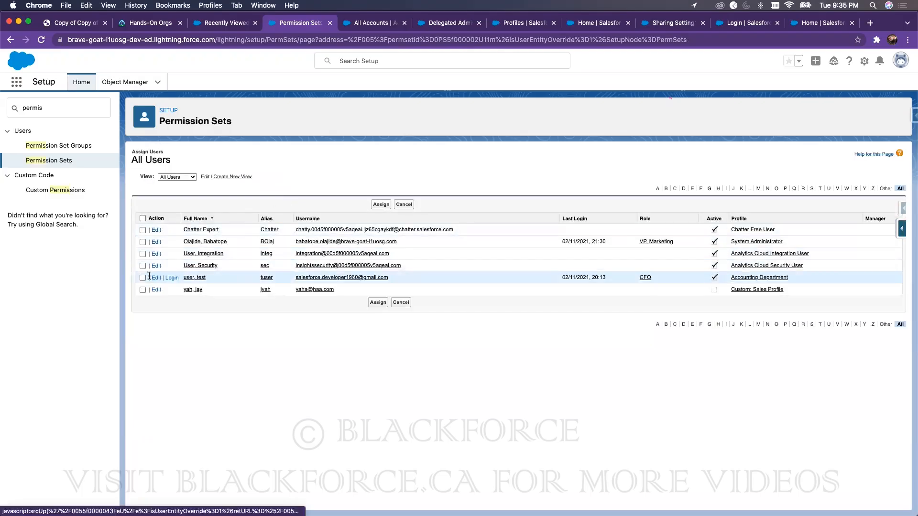
left_click(143, 277)
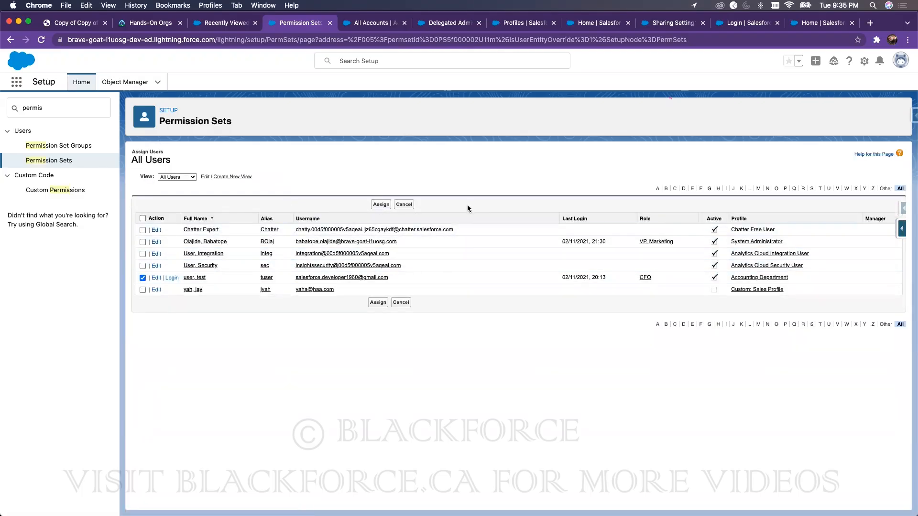
left_click(381, 204)
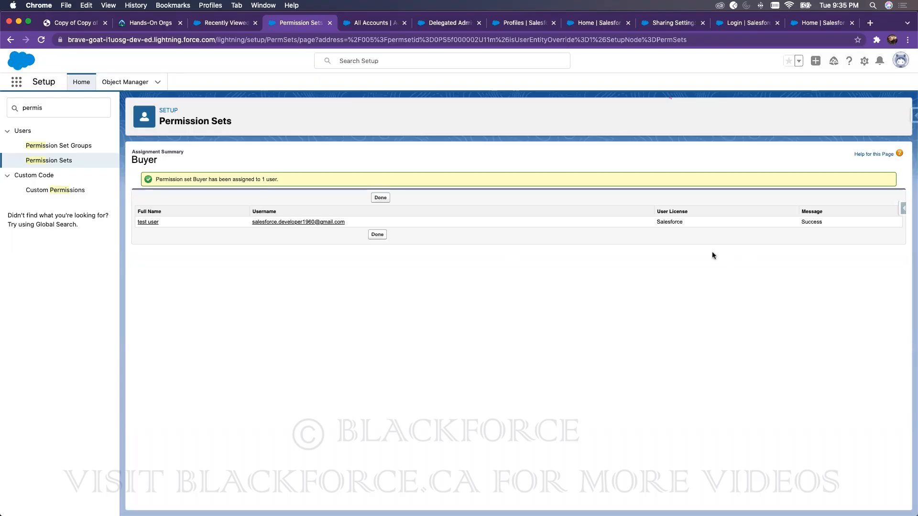
left_click(48, 160)
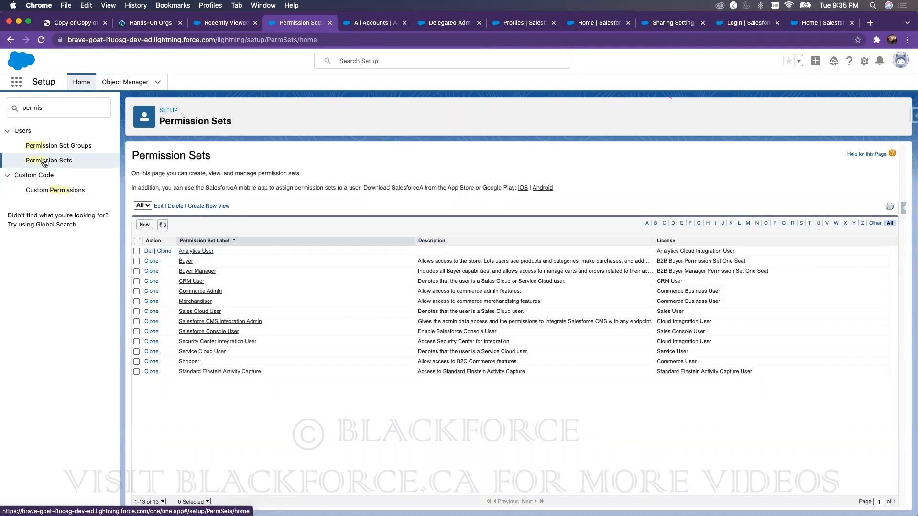
Step: Start a new permission set, reviewing the License options but leaving it at --None--
left_click(145, 225)
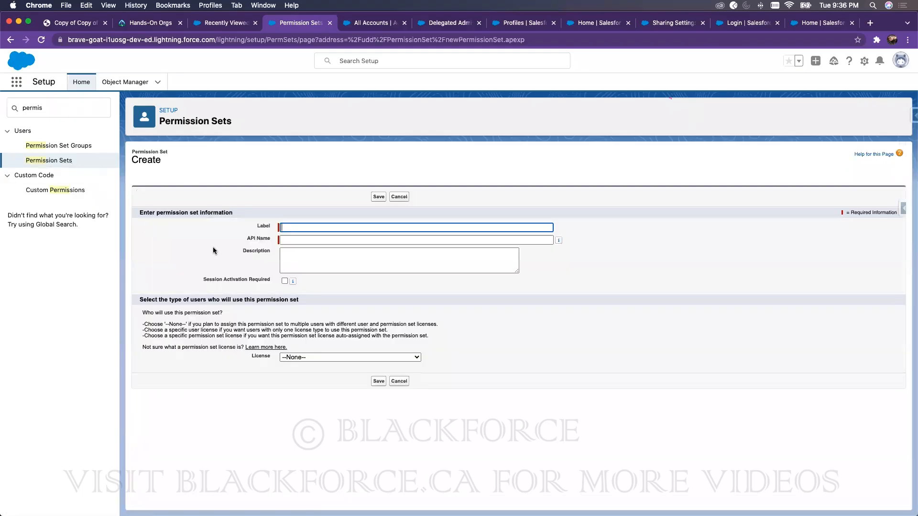
left_click(337, 357)
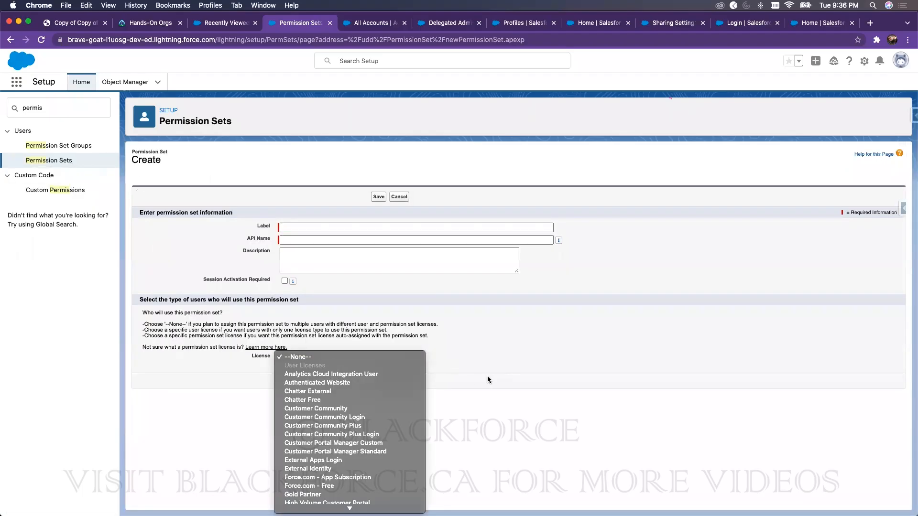
scroll(356, 388, "down", 10)
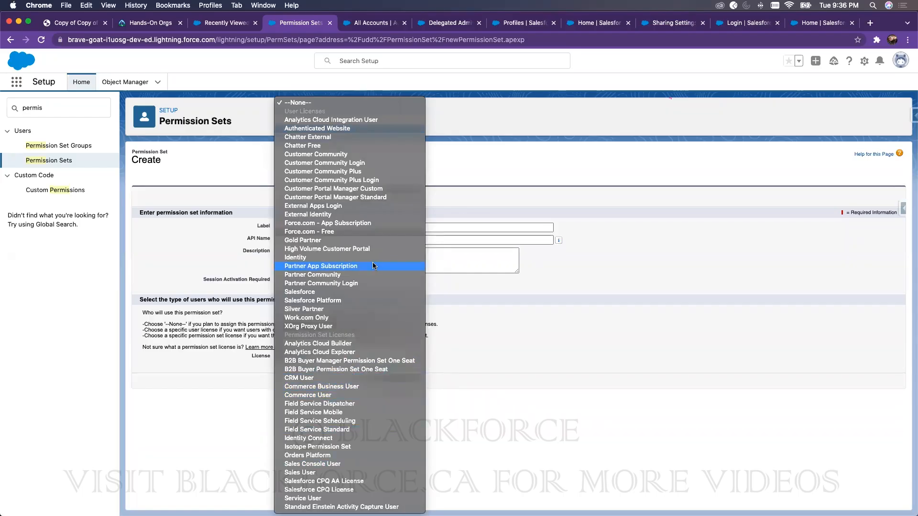
left_click(675, 306)
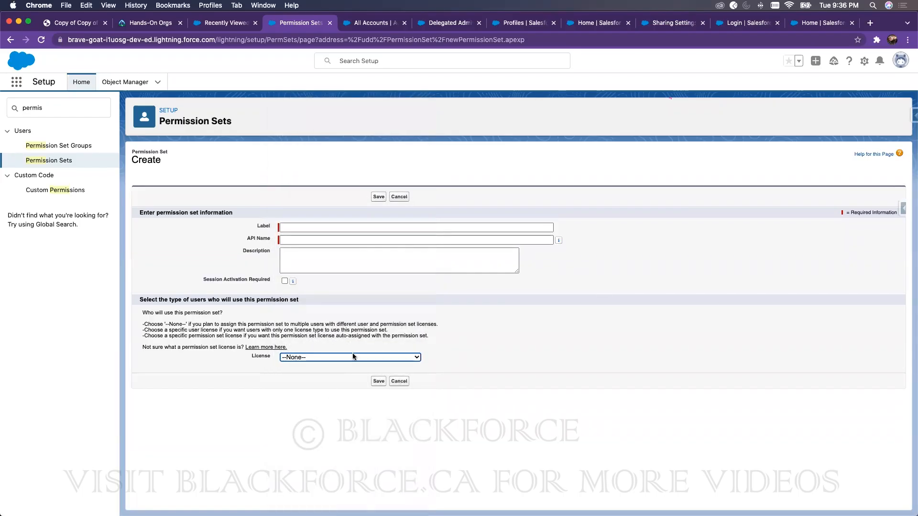
left_click(352, 355)
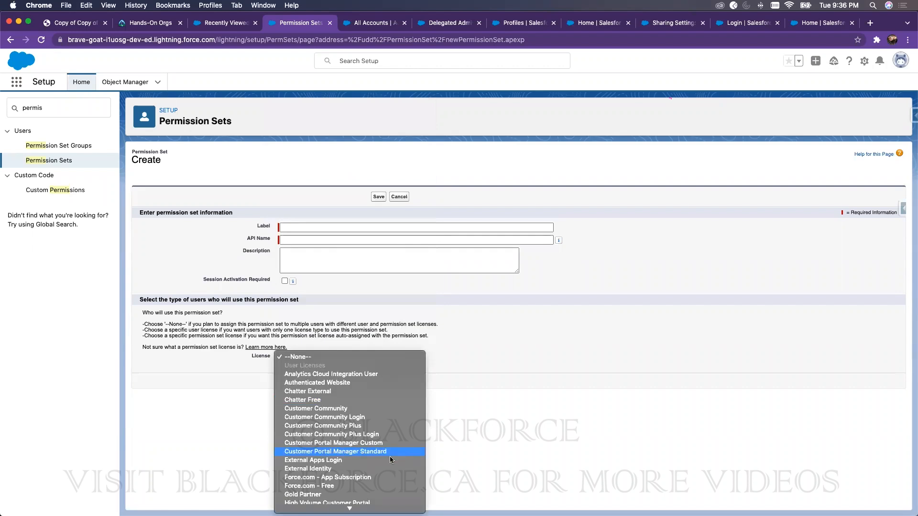
scroll(389, 456, "down", 5)
scroll(351, 455, "down", 6)
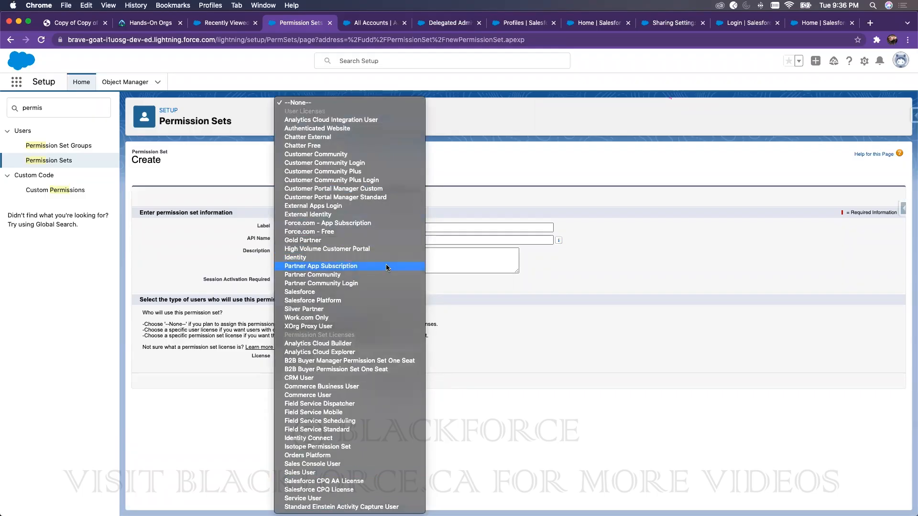
left_click(651, 370)
left_click(323, 358)
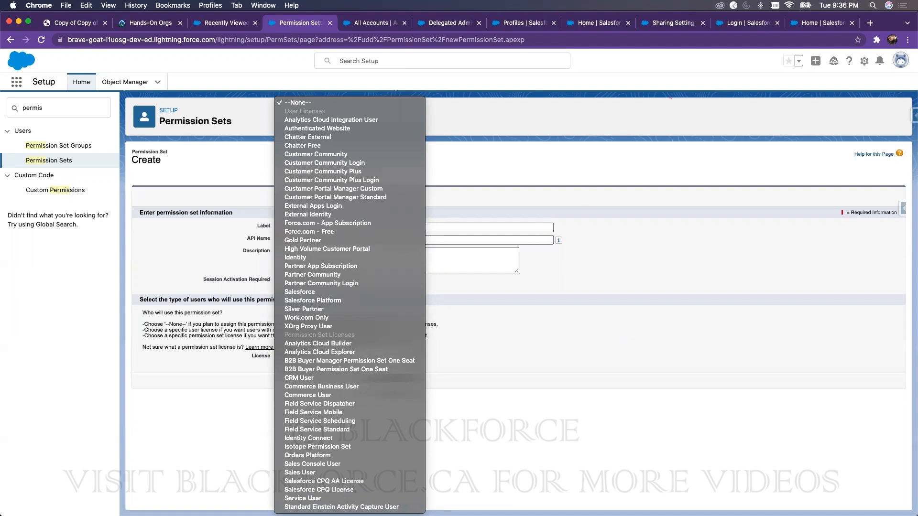
left_click(841, 233)
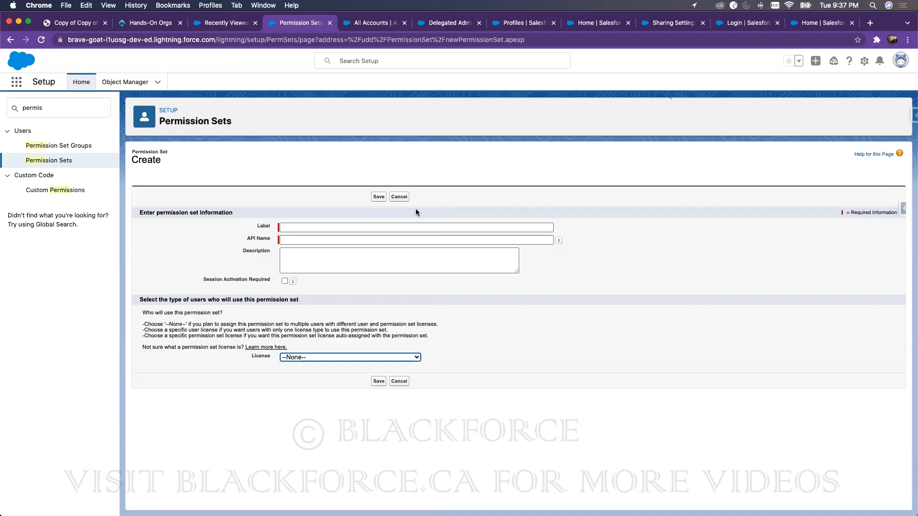
left_click(412, 241)
Step: Find 'sharing' in Setup and open Sharing Settings, scrolling down toward the sharing rules
left_click(71, 110)
type("sharing")
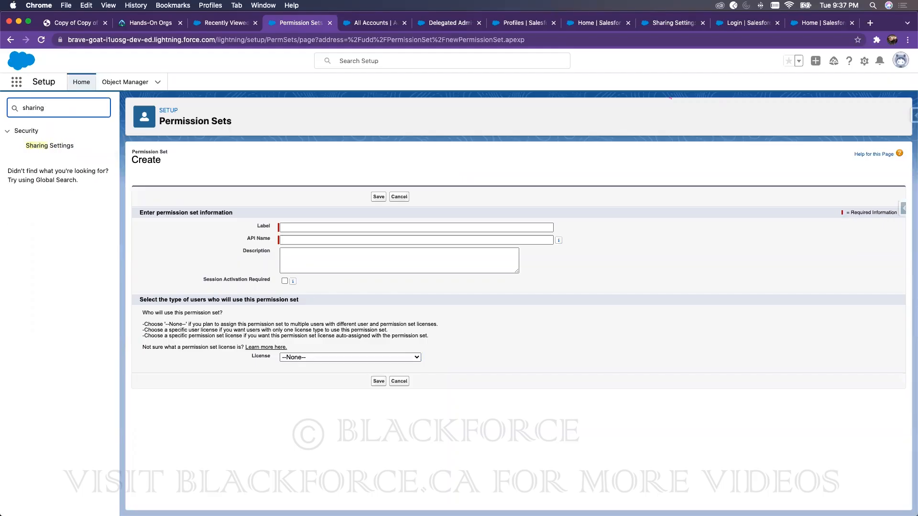
left_click(38, 146)
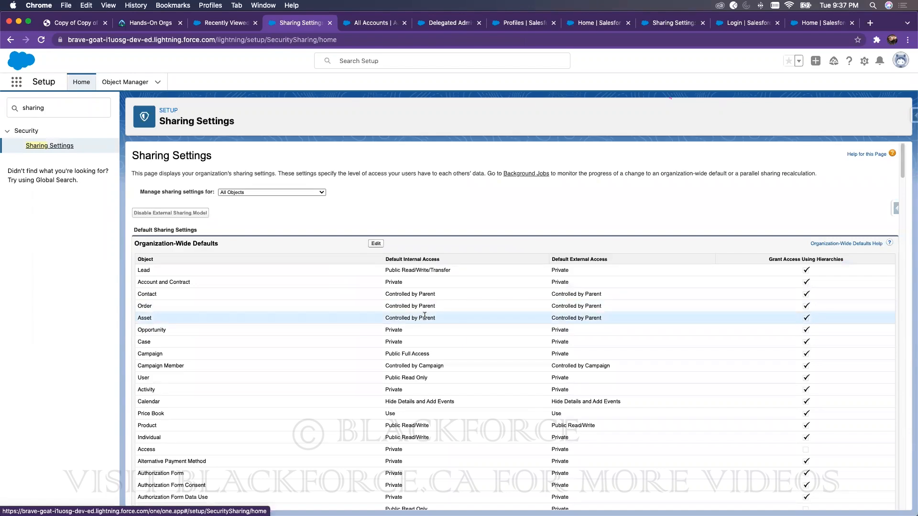
scroll(222, 422, "down", 10)
scroll(210, 404, "down", 10)
Step: Create a new criteria-based Account sharing rule with Account Name as the first criterion field
left_click(376, 264)
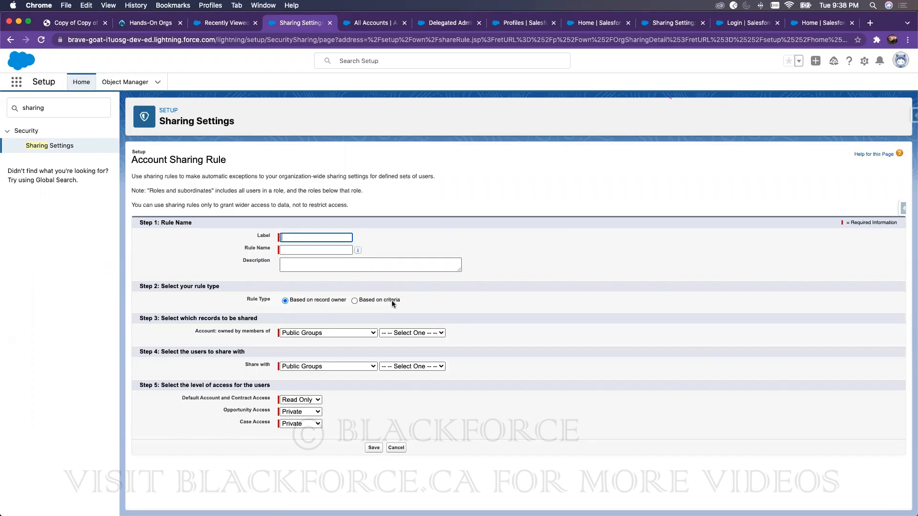
left_click(354, 300)
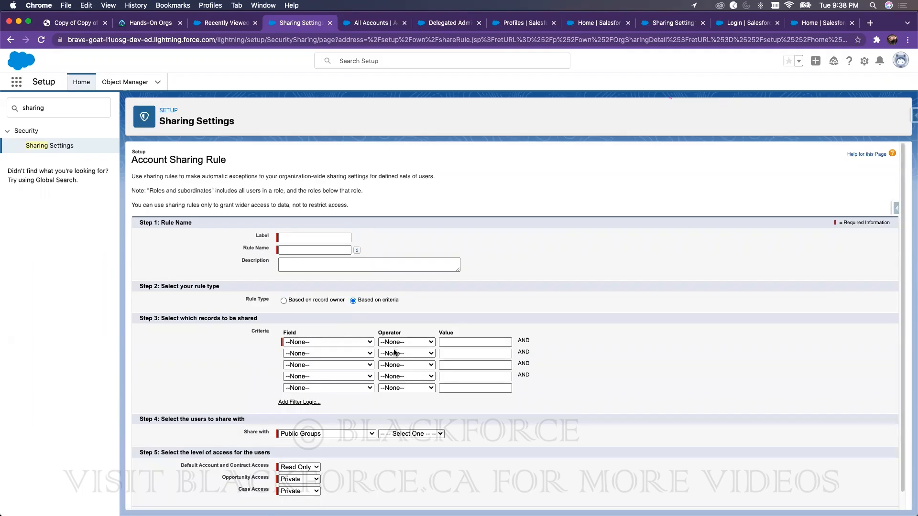
left_click(340, 342)
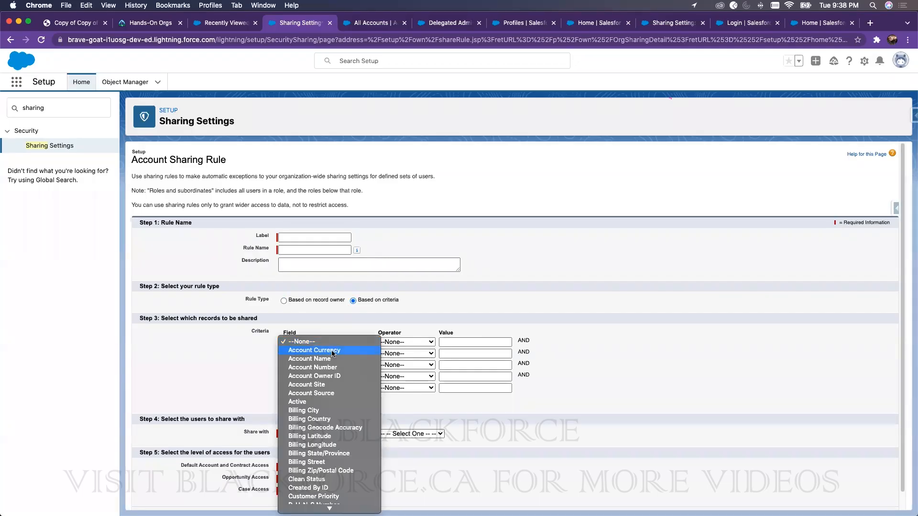
left_click(332, 359)
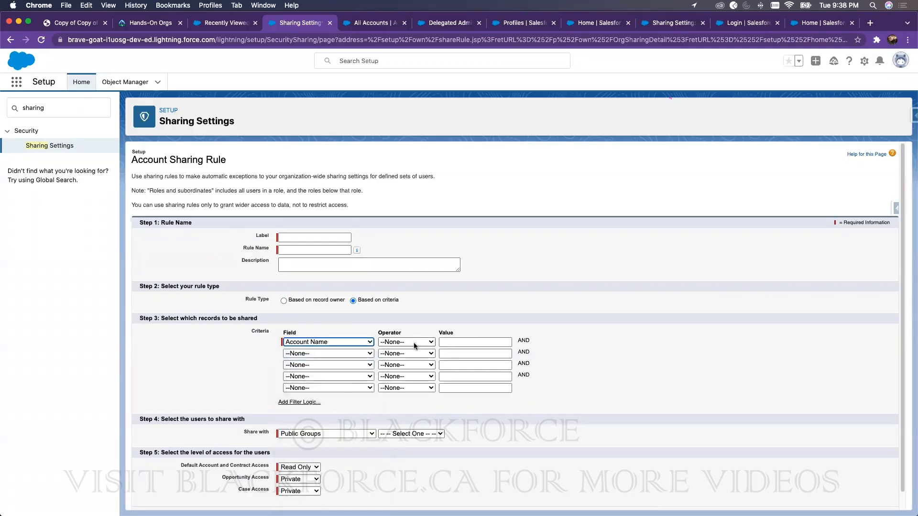
left_click(414, 342)
left_click(632, 284)
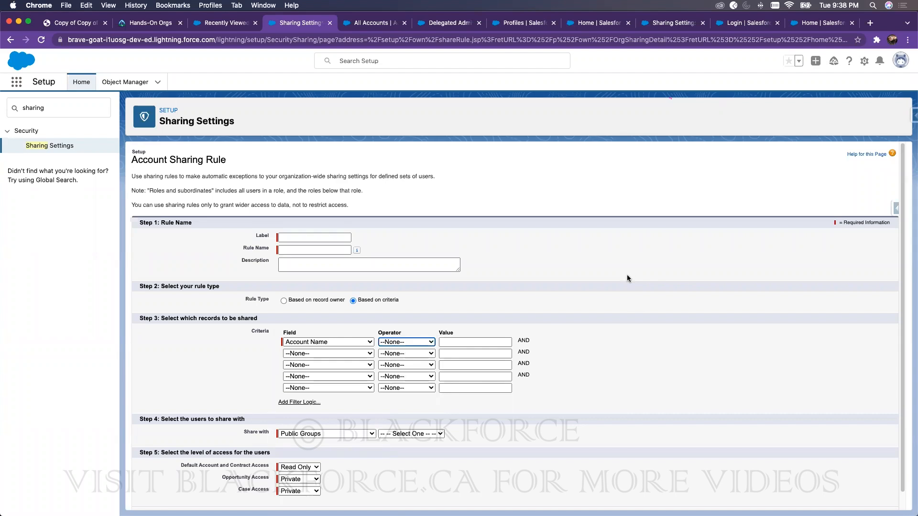
left_click(234, 24)
Step: Refresh the Accounts list and open the Dickenson plc account record
left_click(305, 84)
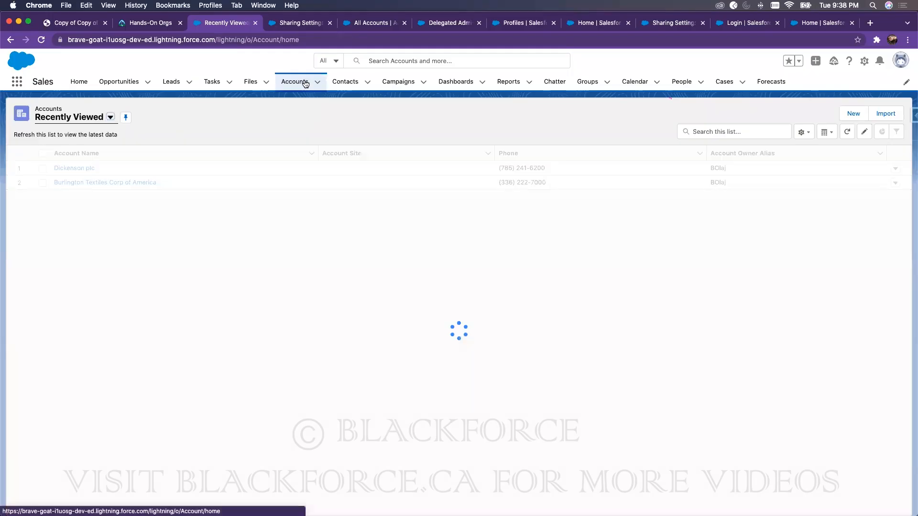
left_click(89, 169)
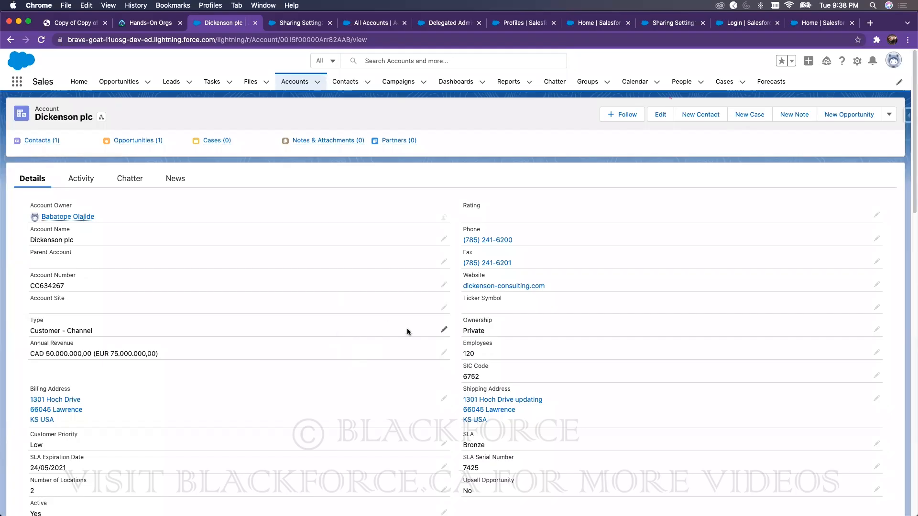
Step: Set the sharing rule's first criterion to Fax equals 350000
left_click(286, 25)
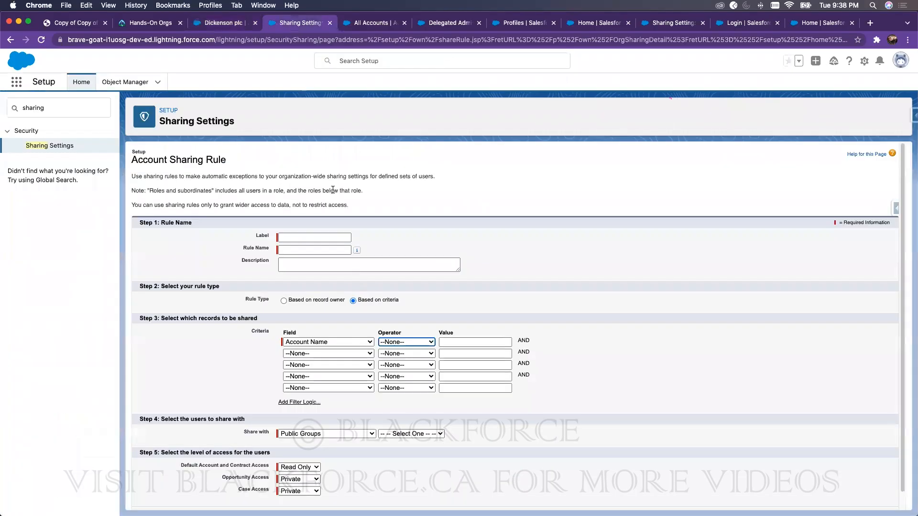
left_click(313, 341)
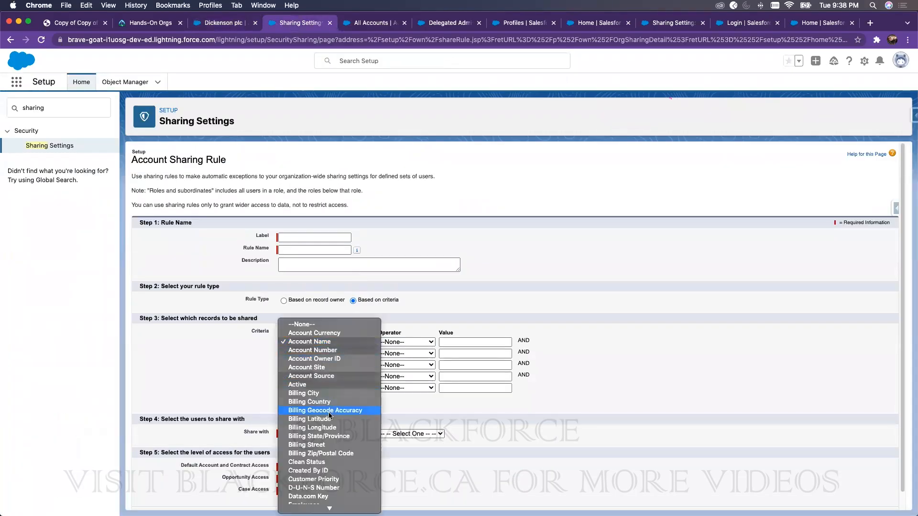
scroll(325, 470, "down", 5)
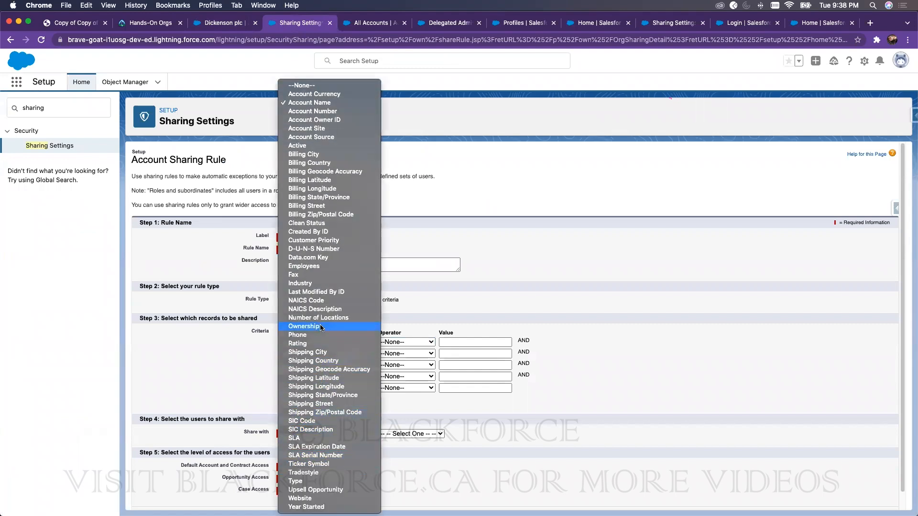
left_click(406, 316)
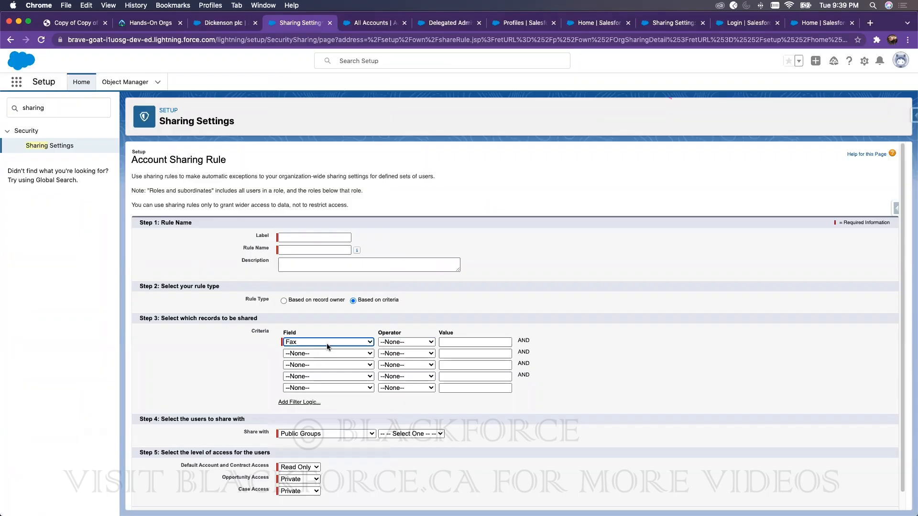
left_click(411, 341)
left_click(416, 350)
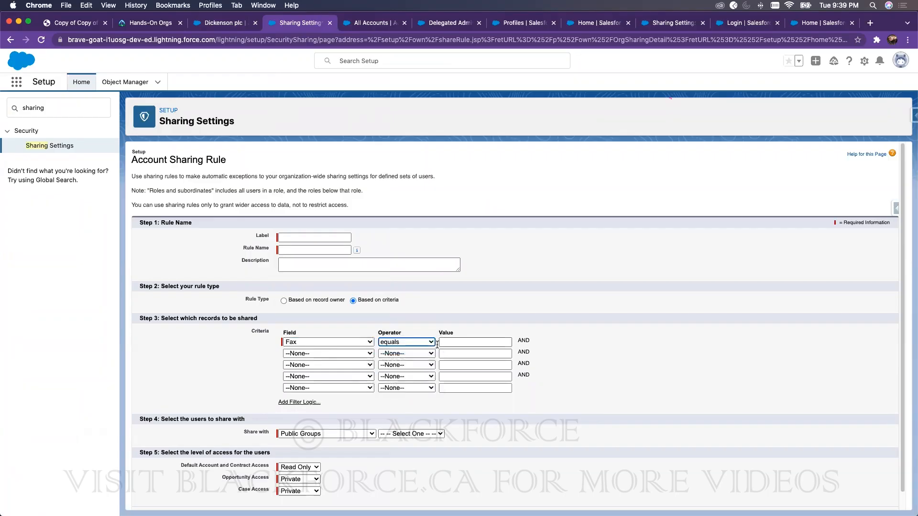
left_click(418, 342)
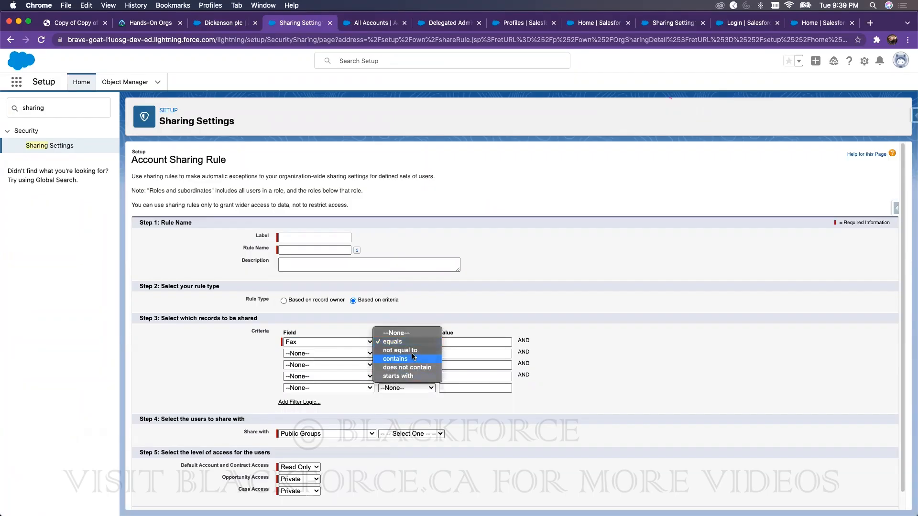
left_click(412, 342)
left_click(457, 342)
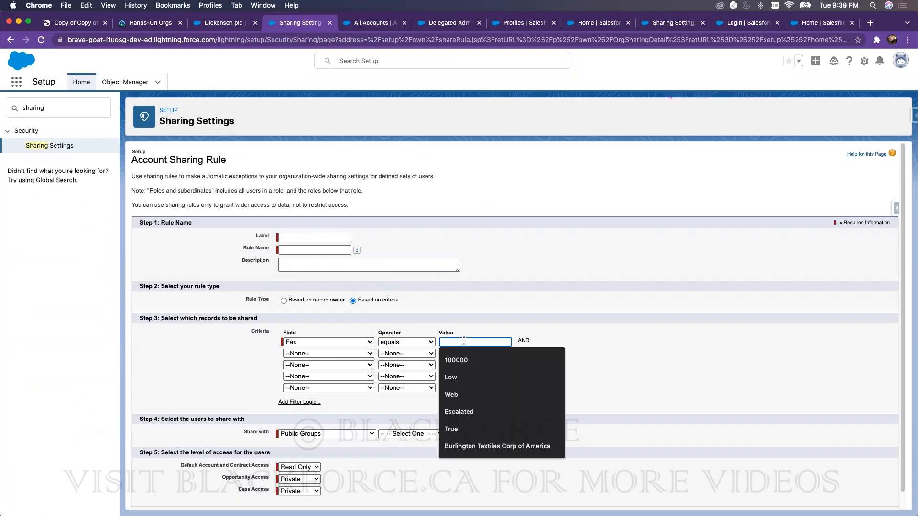
type("350000")
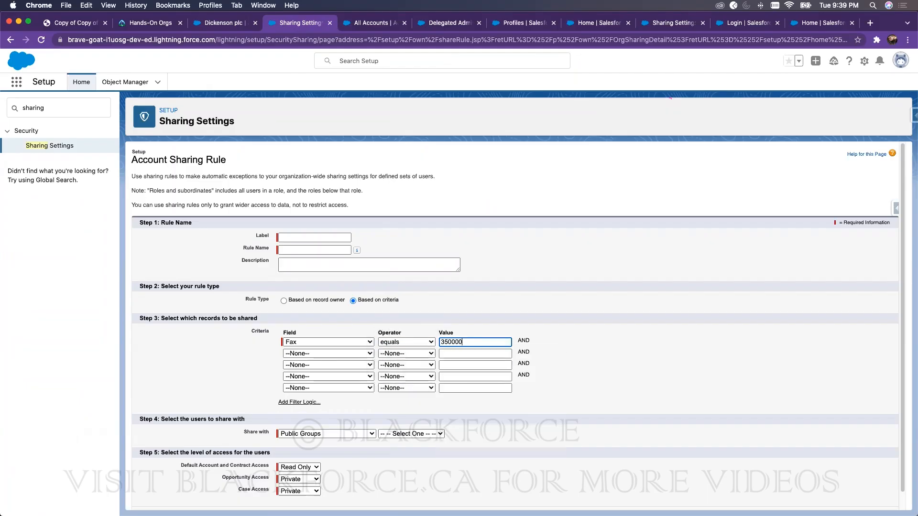
Step: Add a second criterion: Account Source equals 'sales manager'
left_click(335, 354)
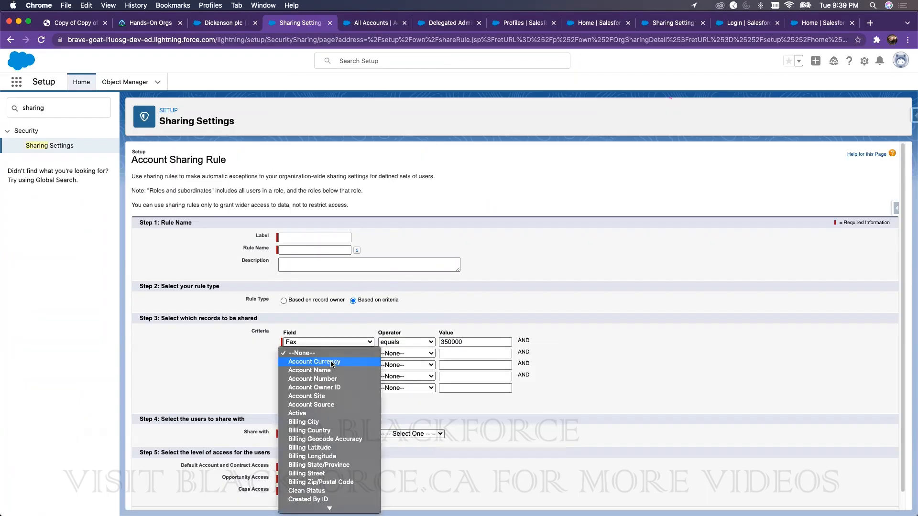
left_click(317, 405)
left_click(412, 355)
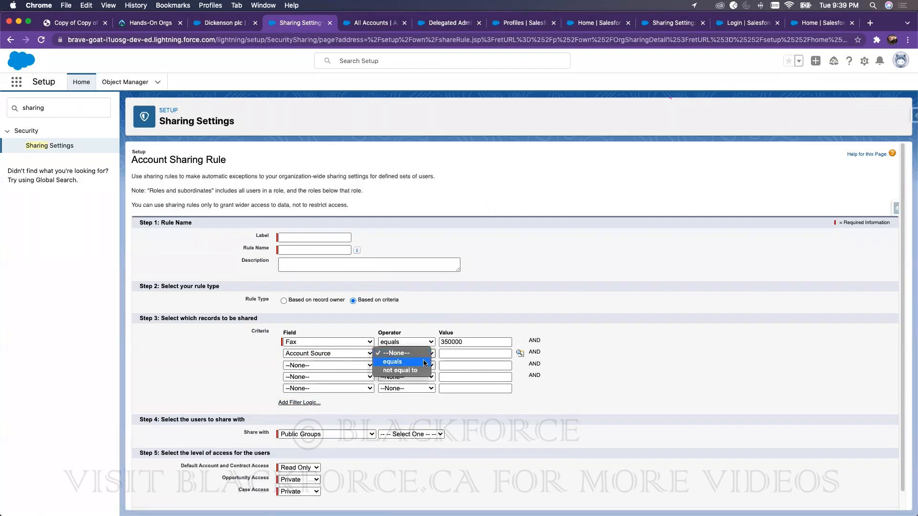
left_click(406, 363)
left_click(464, 355)
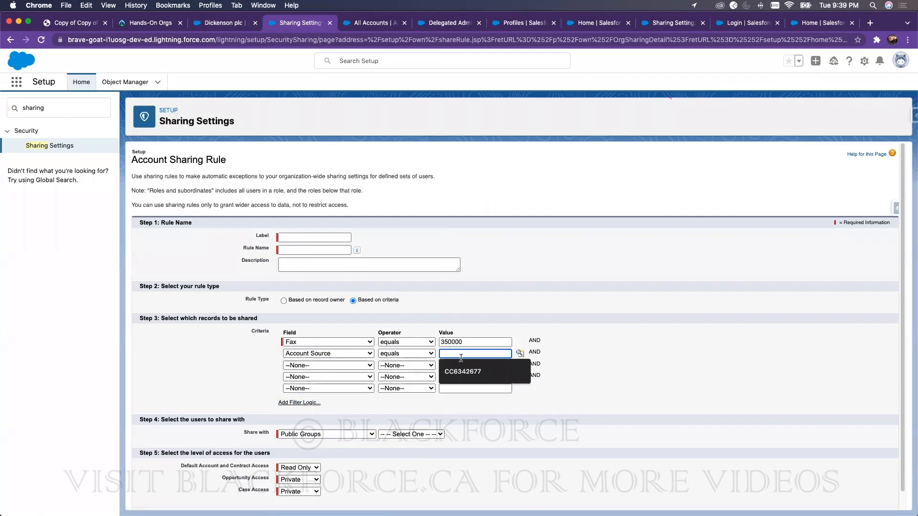
type("sales manager")
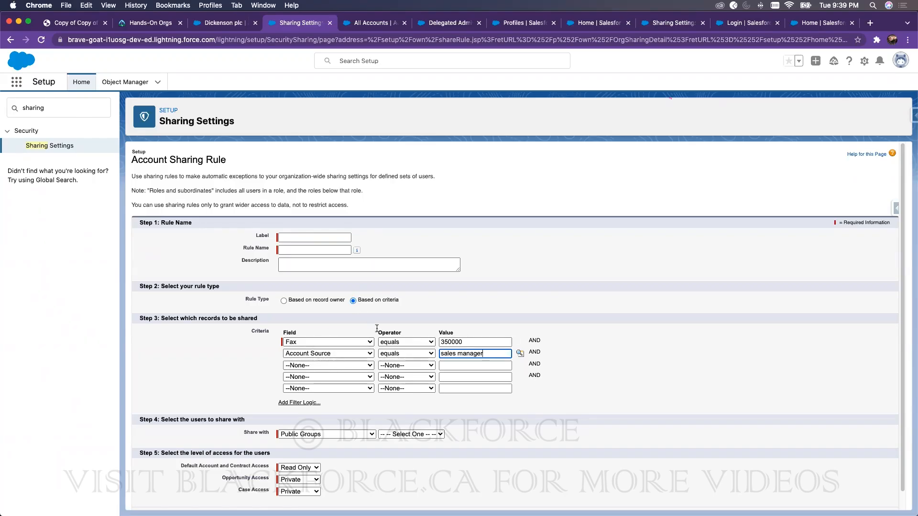
Step: Switch the sharing rule to Based on record owner and search Setup for 'profile'
left_click(284, 301)
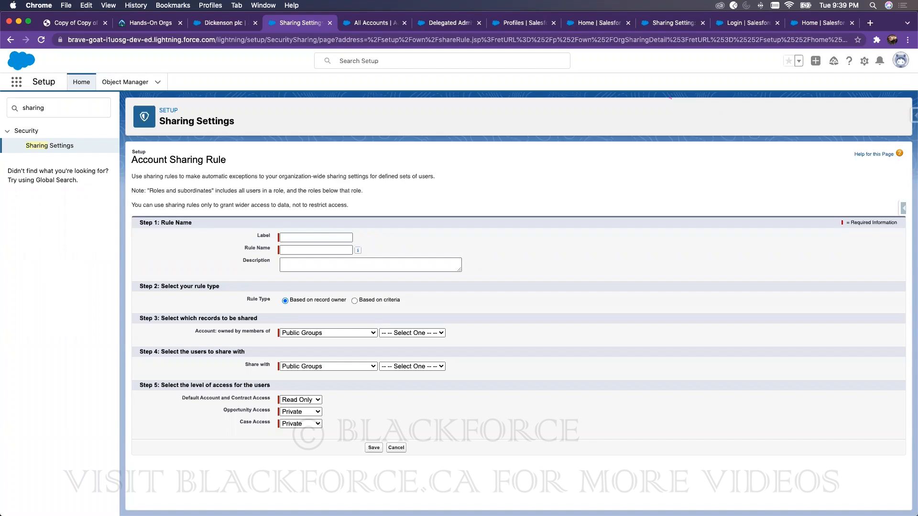
double_click(53, 108)
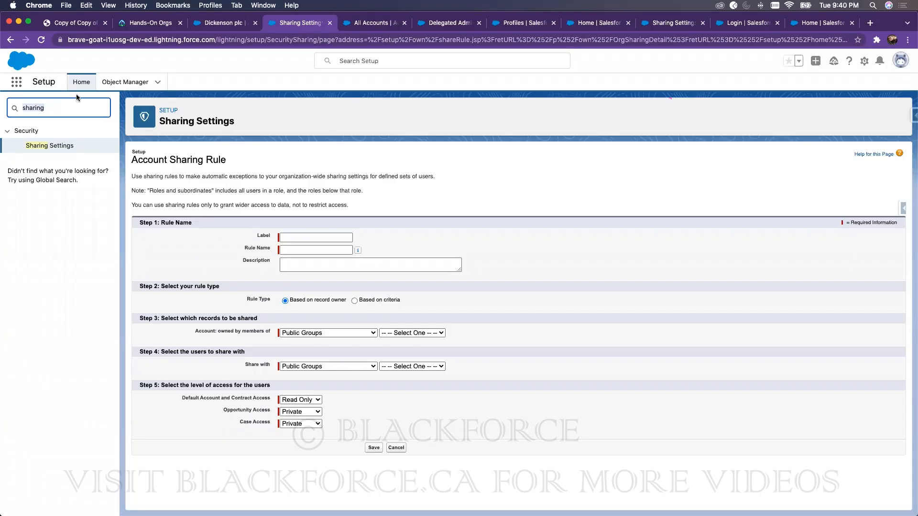
type("profile")
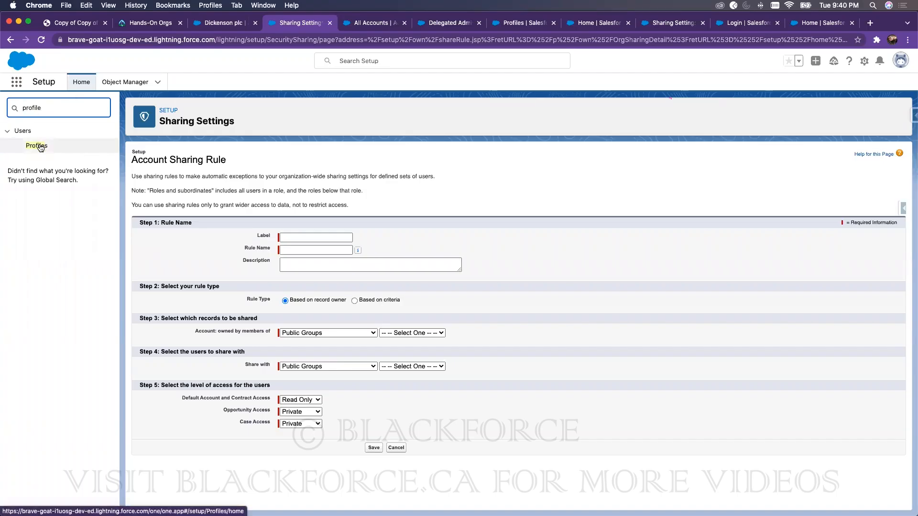
Step: Open the Profiles page, then try Setup searches for 'user man' and 'advanced'
left_click(40, 147)
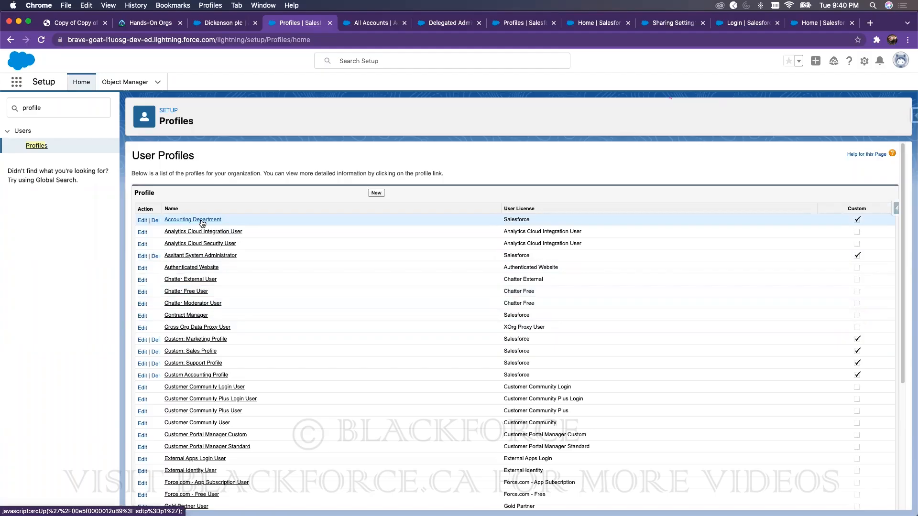
double_click(73, 113)
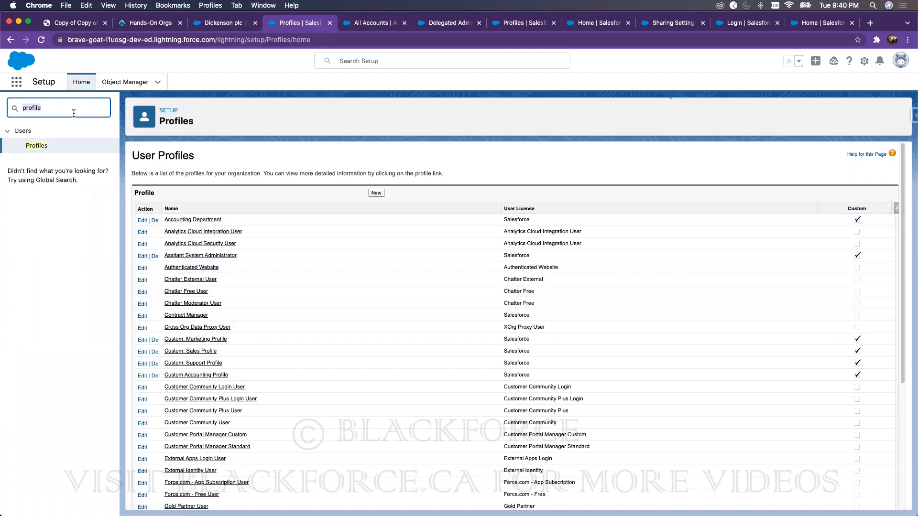
type("a")
key("BackSpace")
type("user man")
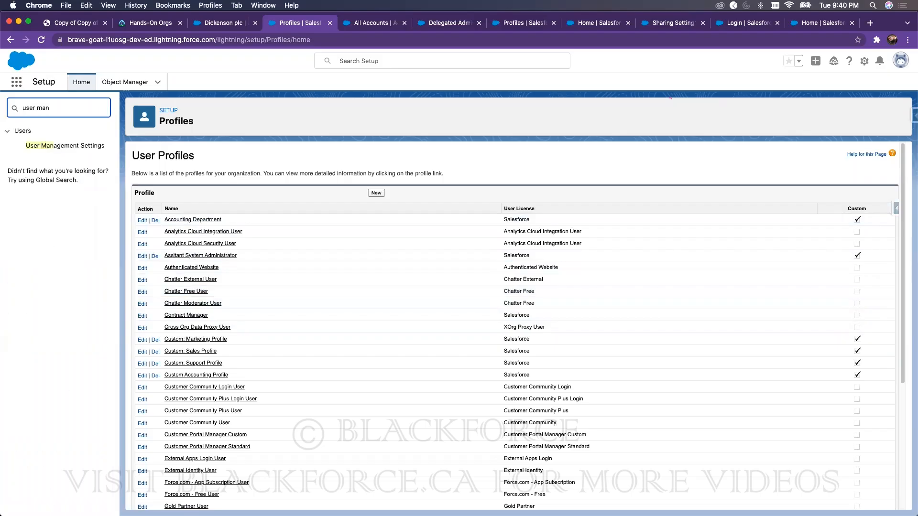
key("BackSpace")
key("BackSpace")
key("BackSpace")
key("BackSpace")
key("BackSpace")
key("BackSpace")
key("BackSpace")
type("a")
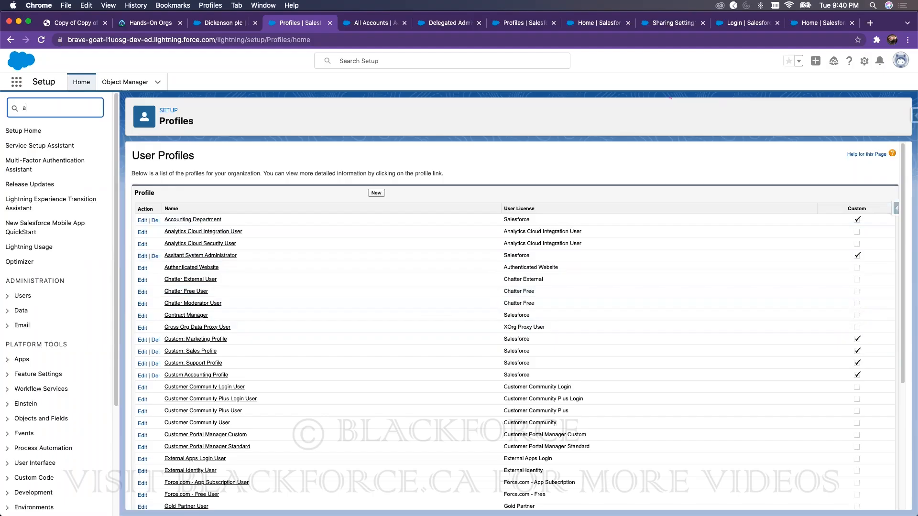
type("dvanced")
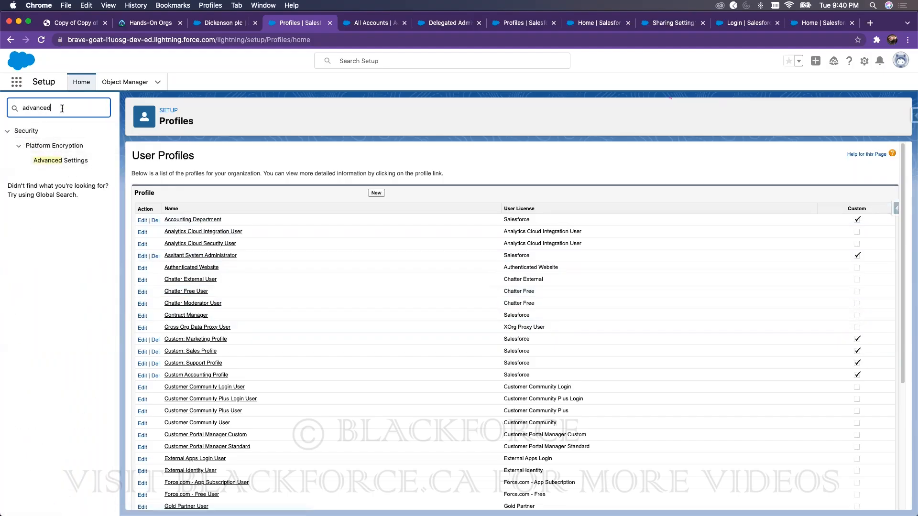
key("BackSpace")
key("BackSpace")
key("BackSpace")
key("BackSpace")
key("BackSpace")
key("BackSpace")
key("BackSpace")
key("BackSpace")
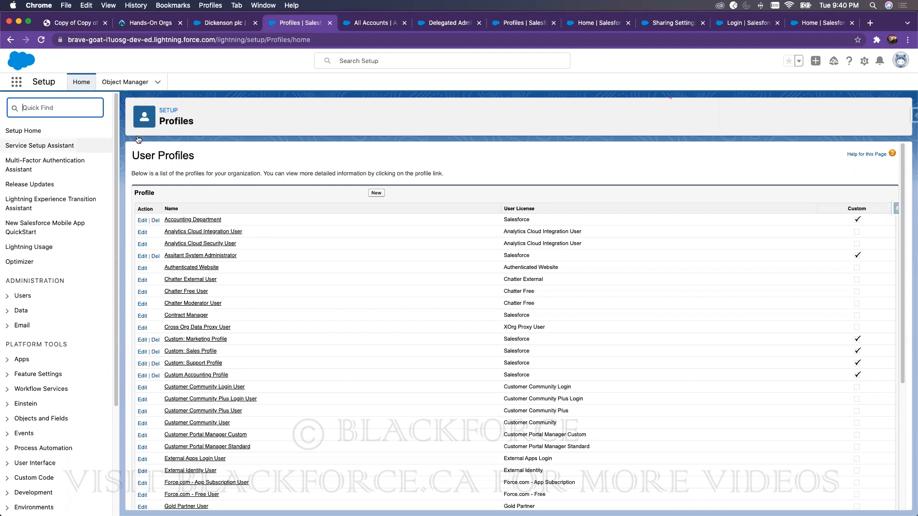
Step: Open the VP, Marketing System Administrator's detail page from Users, then search Setup for 'user' again
type("user")
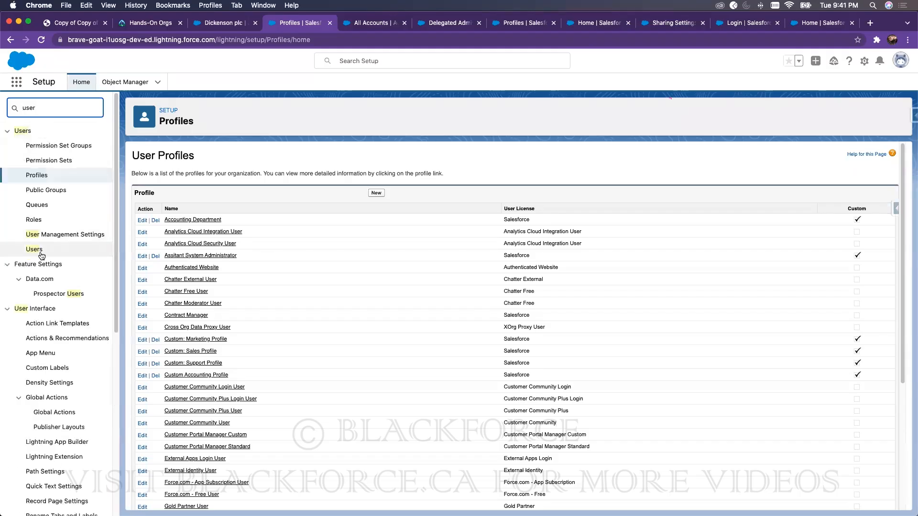
left_click(38, 250)
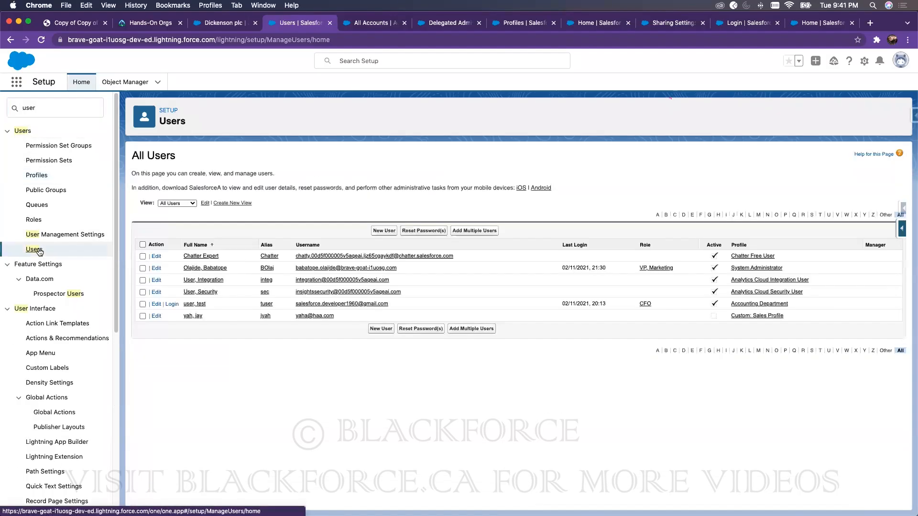
left_click(211, 267)
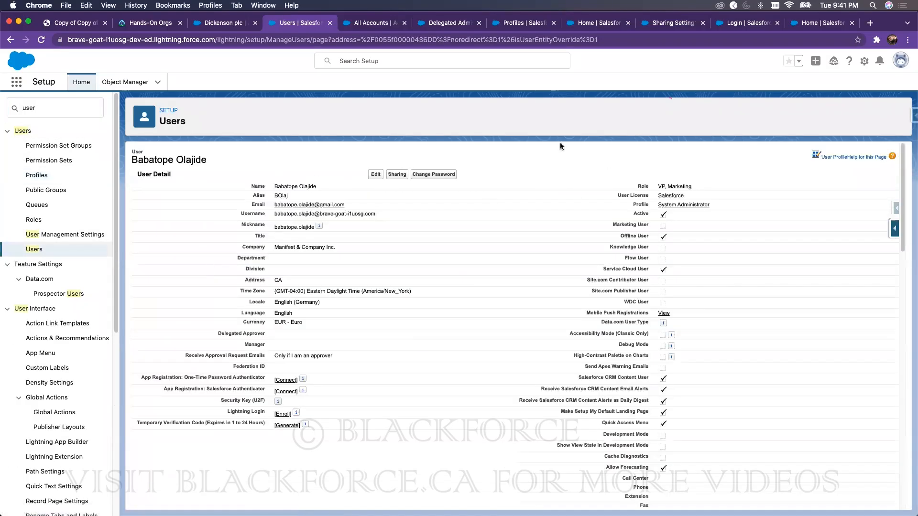
scroll(443, 298, "down", 15)
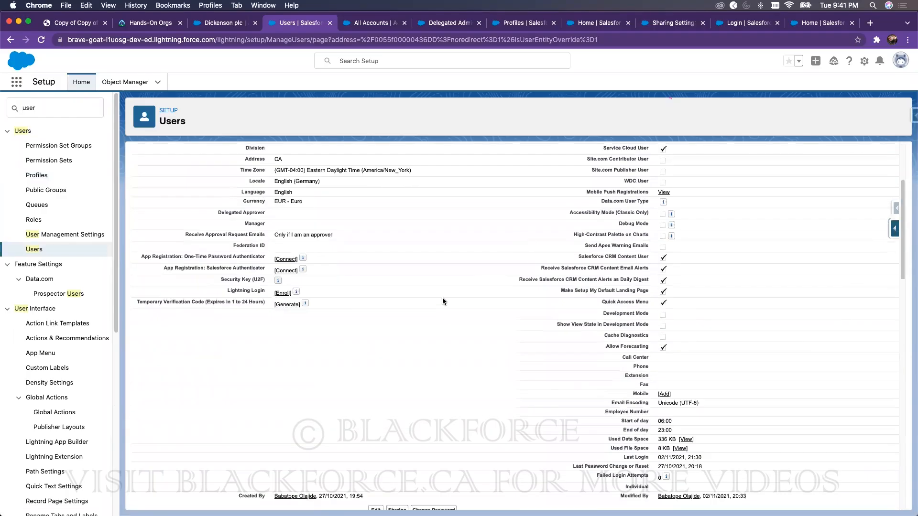
scroll(443, 295, "up", 15)
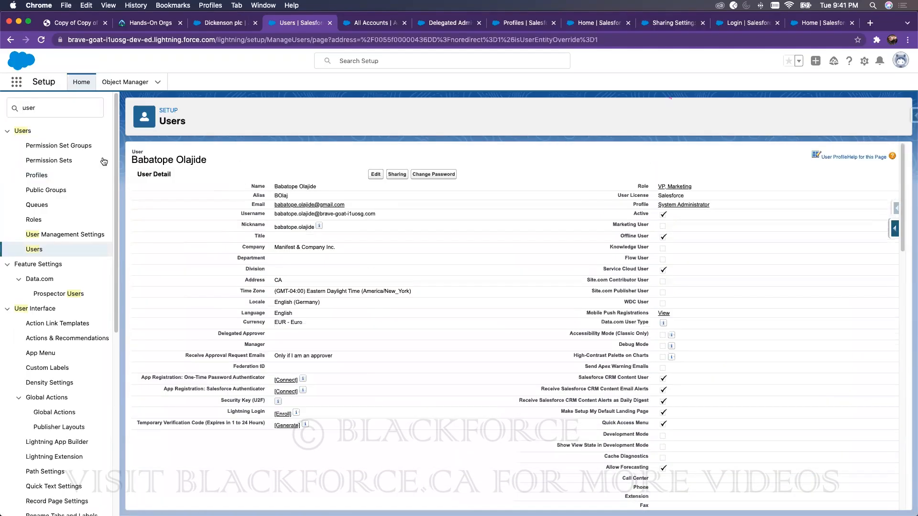
double_click(52, 108)
type("user")
Step: Check User Management Settings, then view your own Advanced User Details in personal settings
left_click(73, 236)
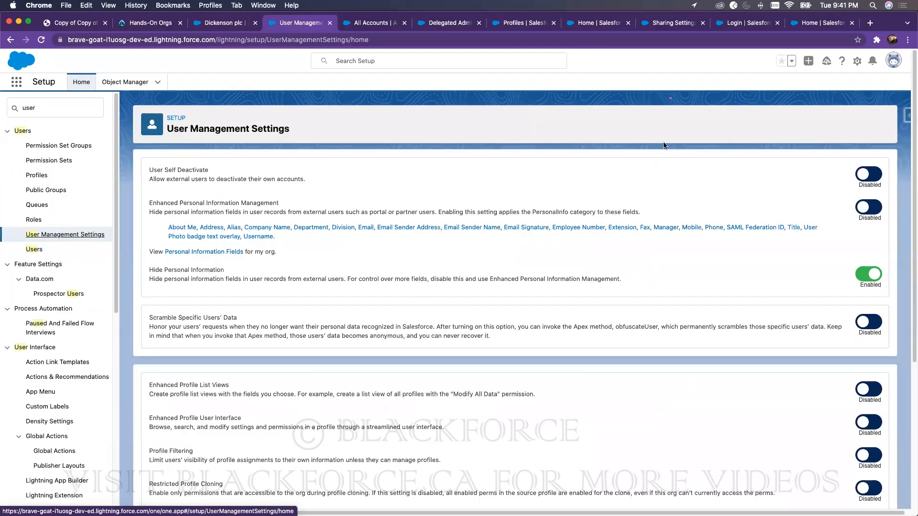
left_click(220, 23)
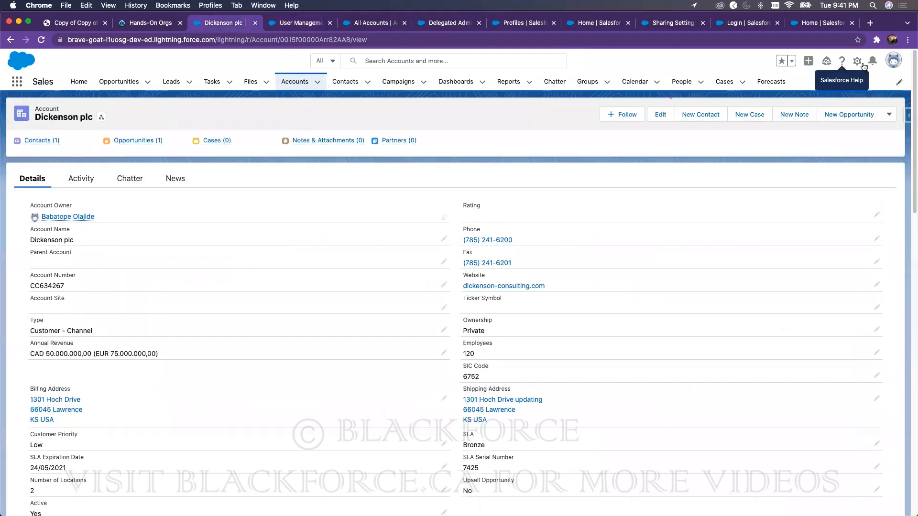
left_click(892, 60)
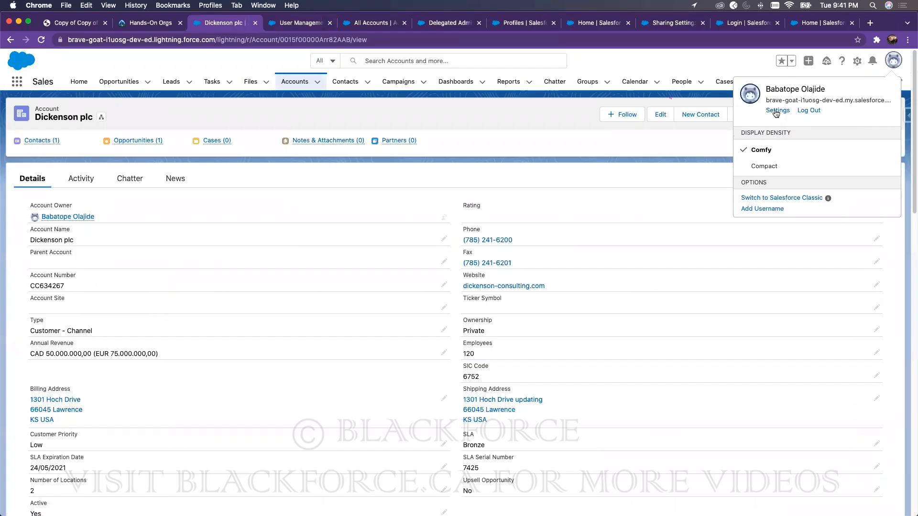
left_click(777, 110)
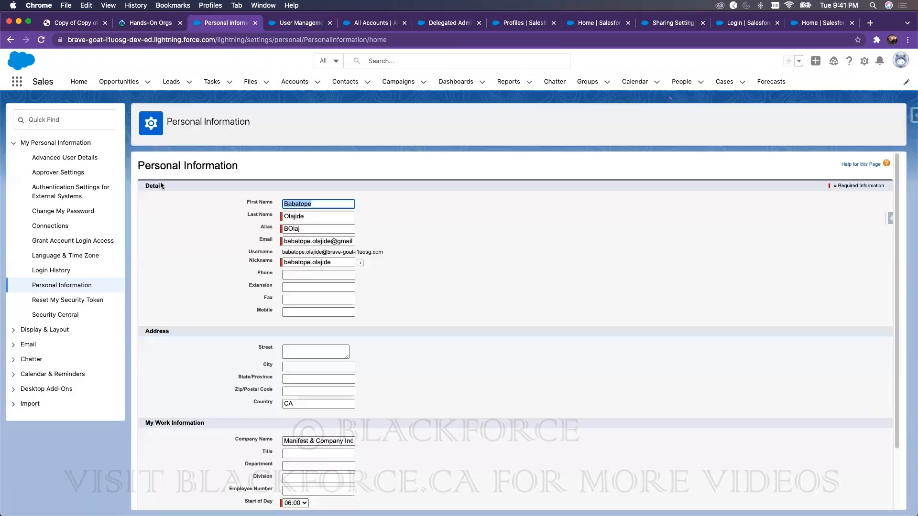
left_click(80, 159)
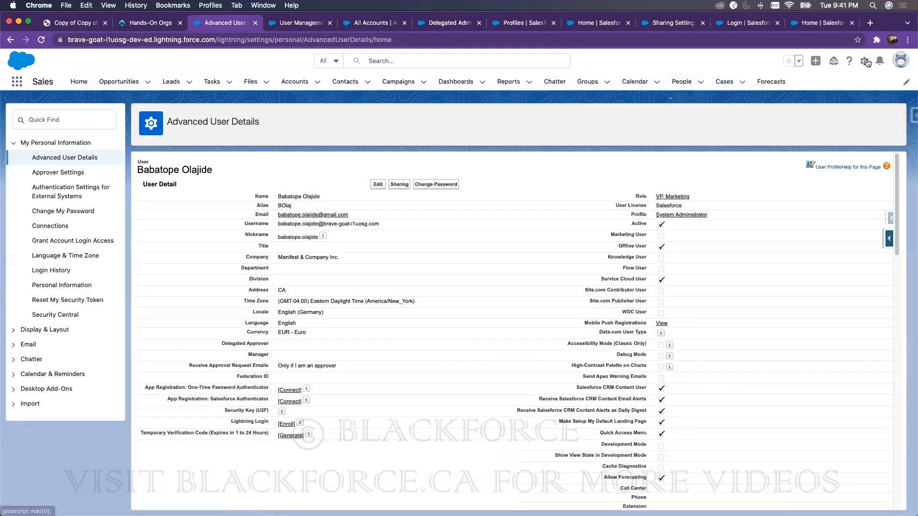
left_click(865, 62)
Step: Open Setup Home in a new tab from the gear menu
left_click(831, 87)
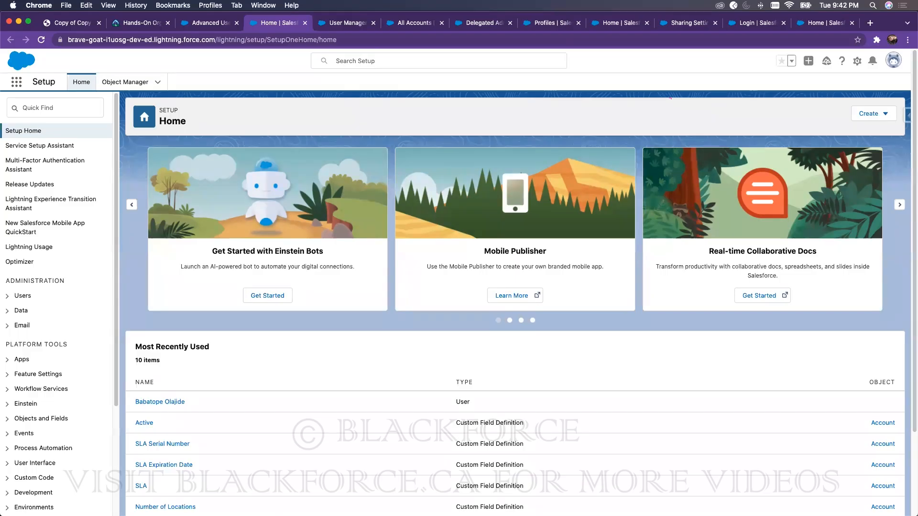
Step: Search Setup for 'permission' and open the Permission Sets page
left_click(75, 111)
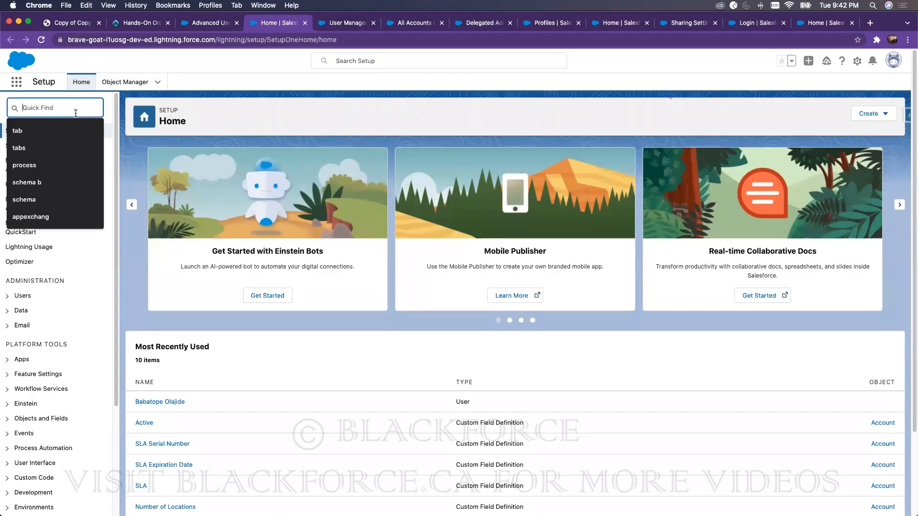
type("permission")
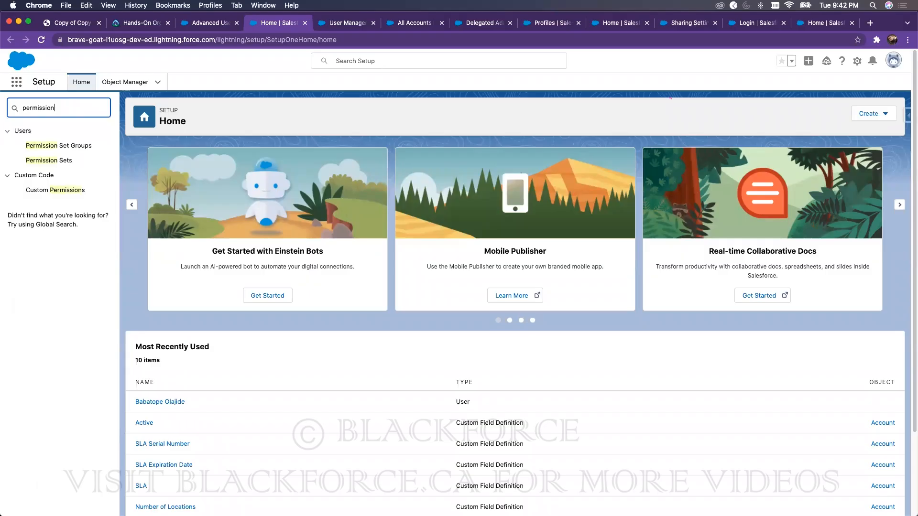
left_click(63, 162)
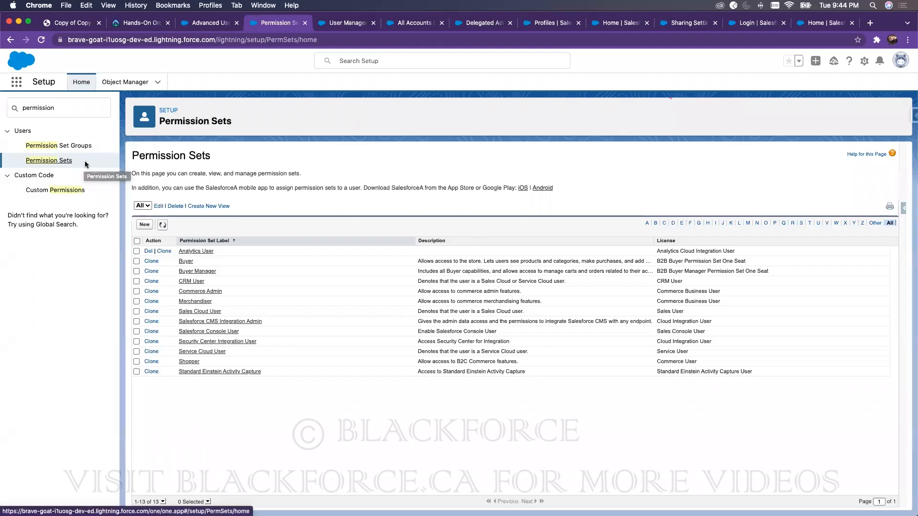
Step: Search Setup for 'profile' and open the Accounting Department profile
double_click(62, 109)
type("profile")
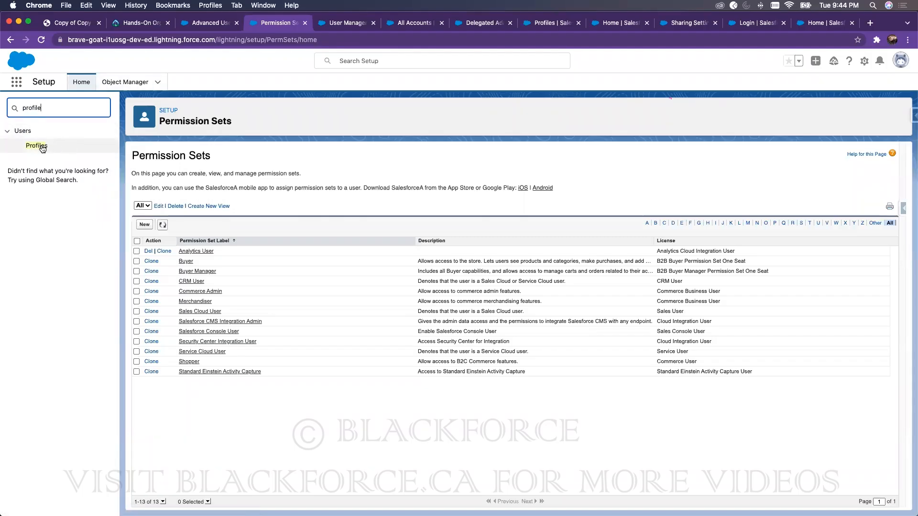
left_click(43, 148)
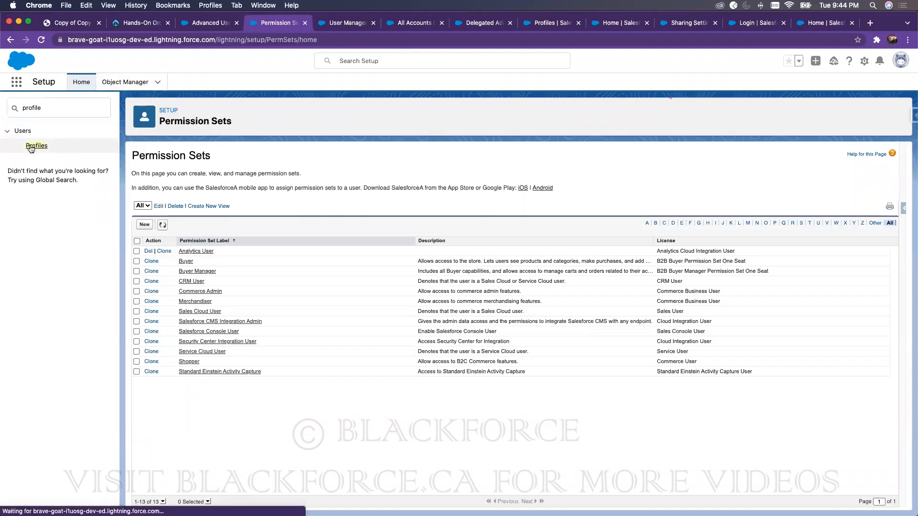
left_click(188, 221)
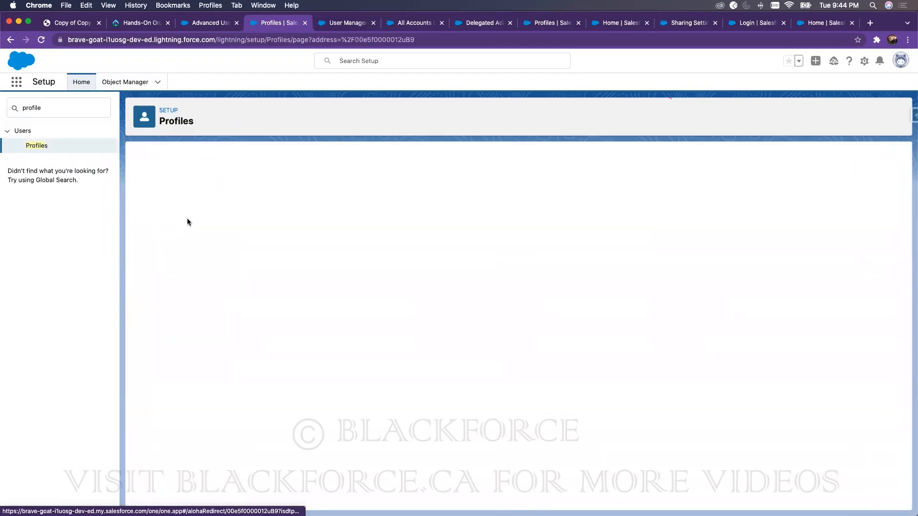
Step: Edit the Accounting Department profile, review its Standard Object Permissions, and save it
left_click(377, 213)
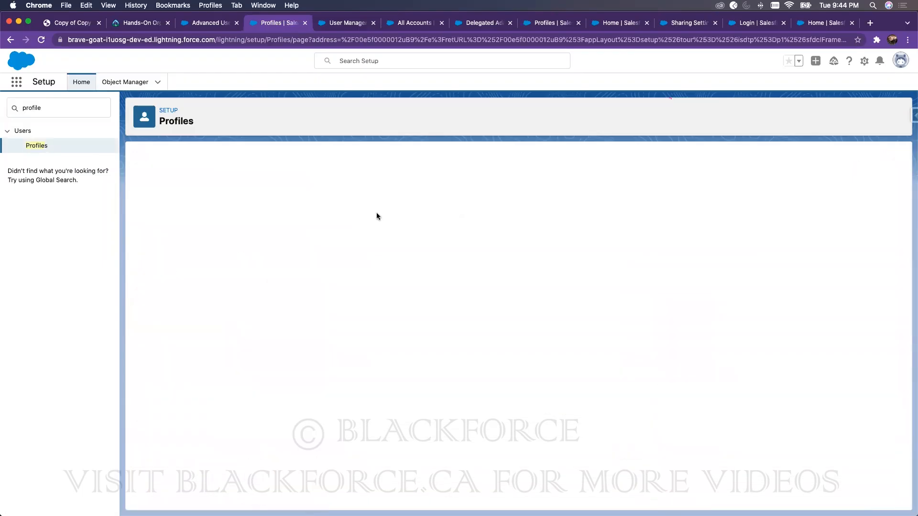
scroll(390, 275, "down", 15)
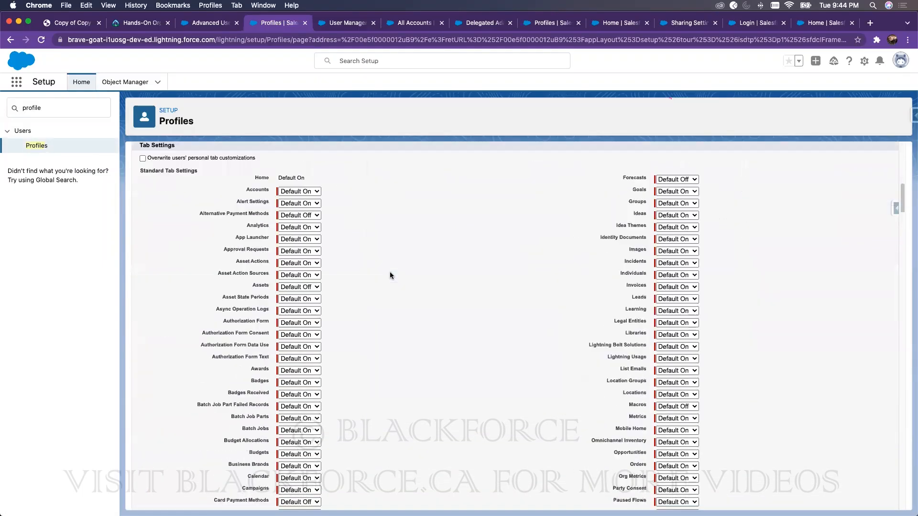
scroll(389, 274, "down", 15)
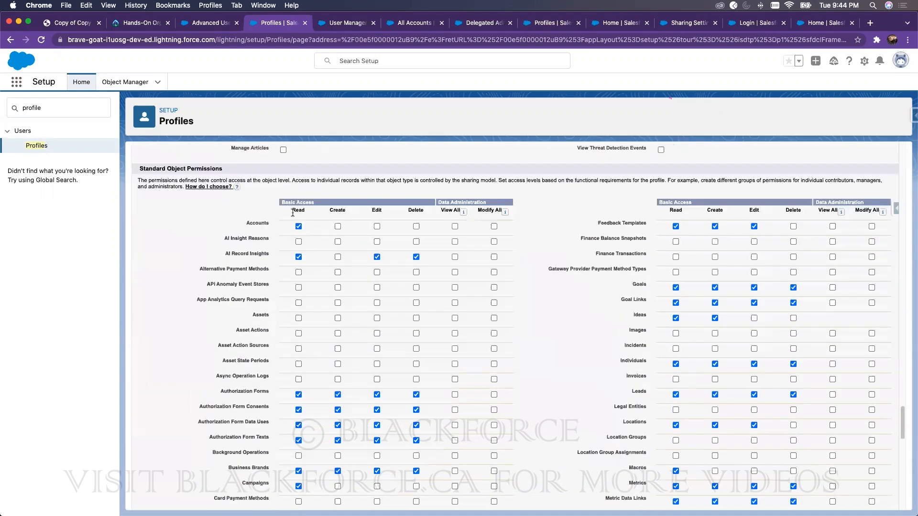
scroll(366, 200, "up", 20)
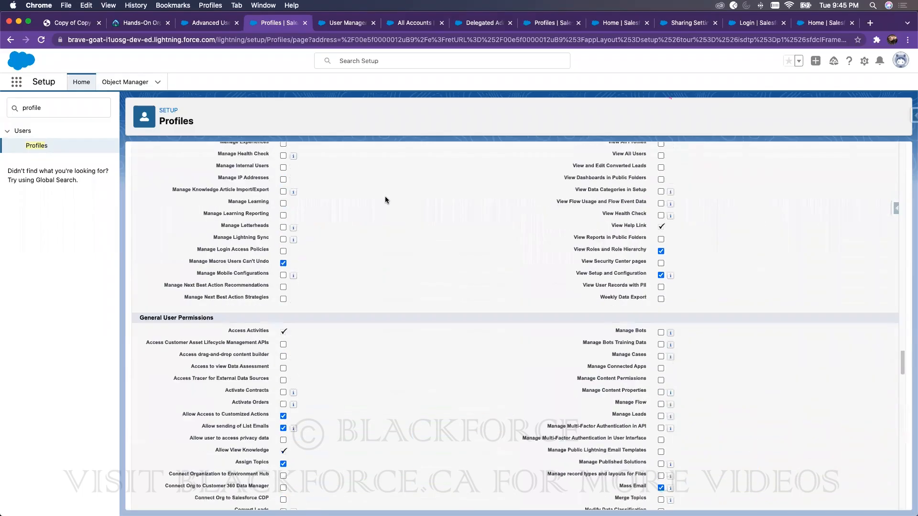
left_click(371, 197)
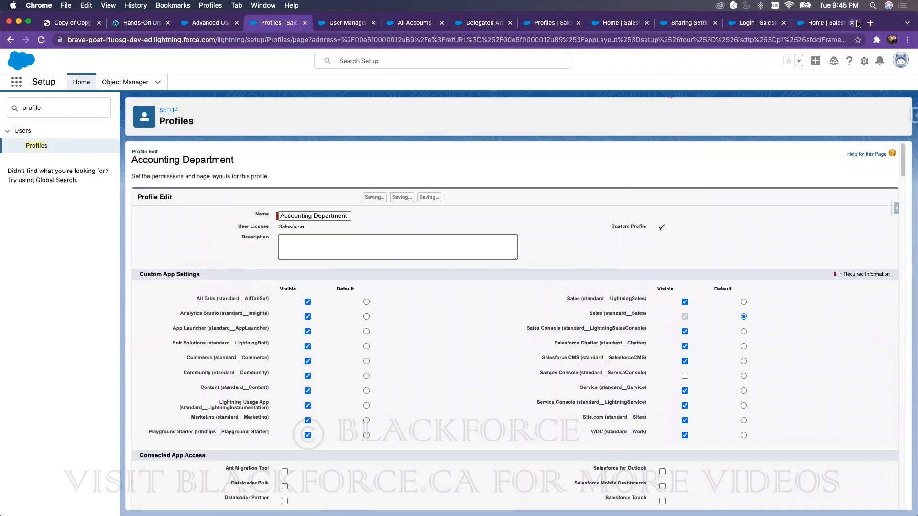
Step: In the incognito window, reload Accounts and confirm 'ajaskas updated' offers no edit actions
left_click_drag(868, 18, 697, 18)
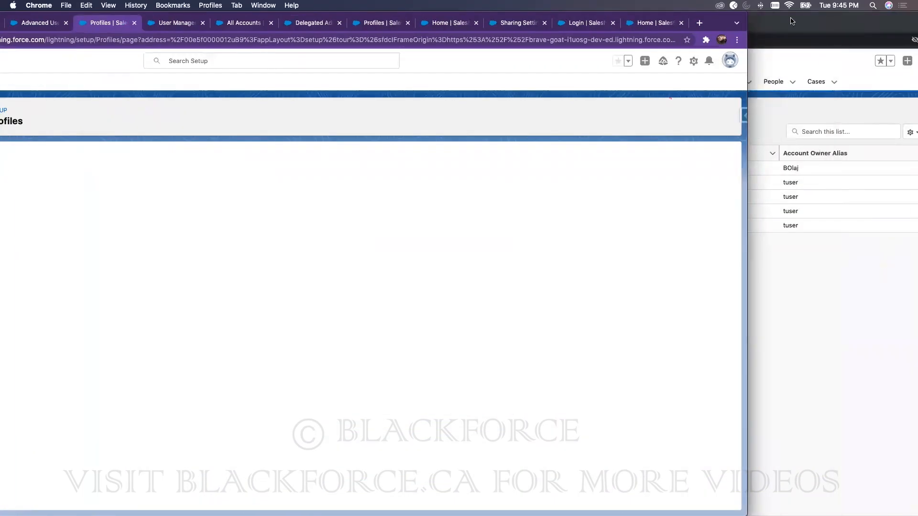
left_click(792, 19)
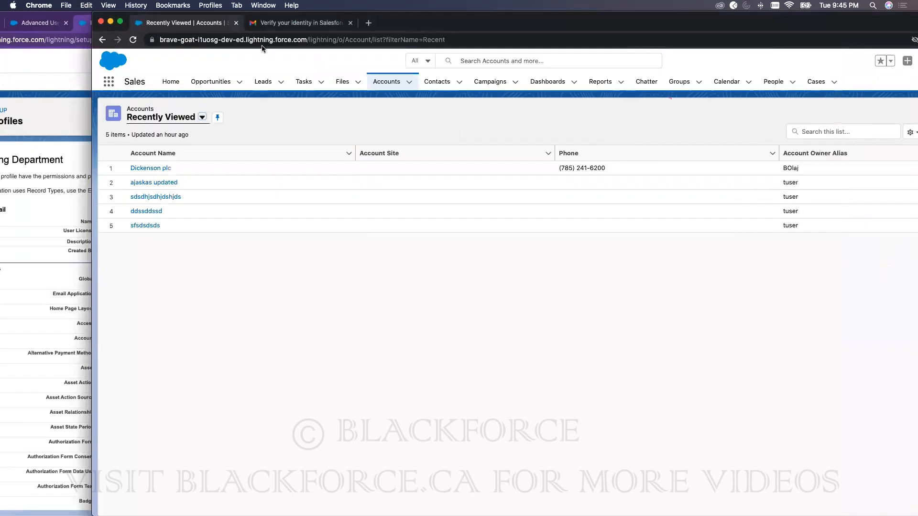
left_click(132, 40)
double_click(507, 13)
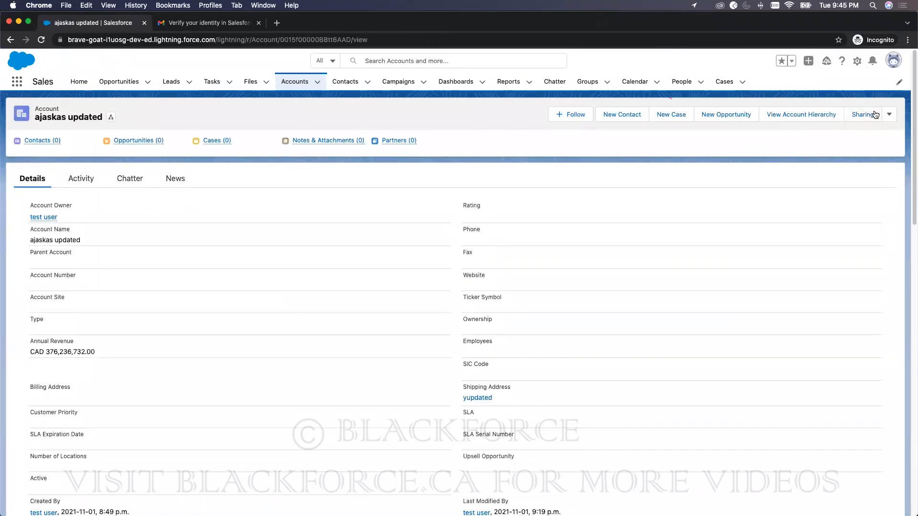
left_click(889, 114)
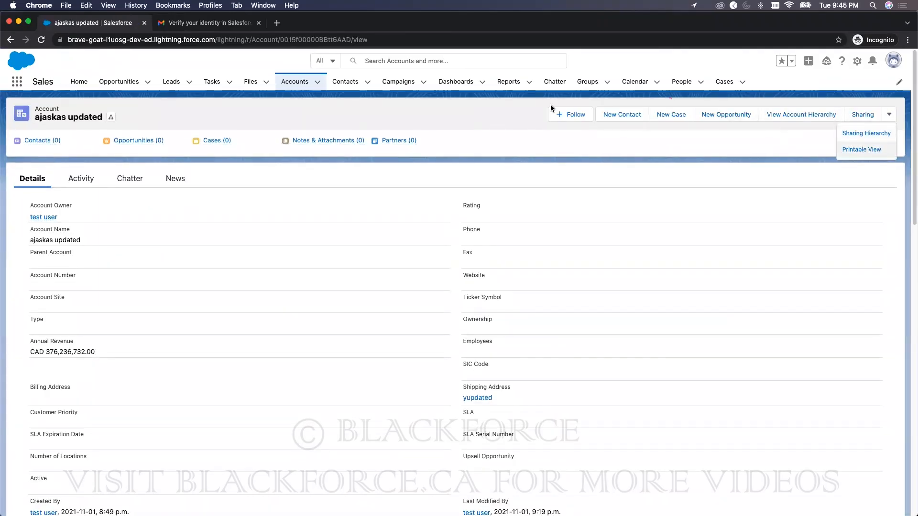
left_click(295, 82)
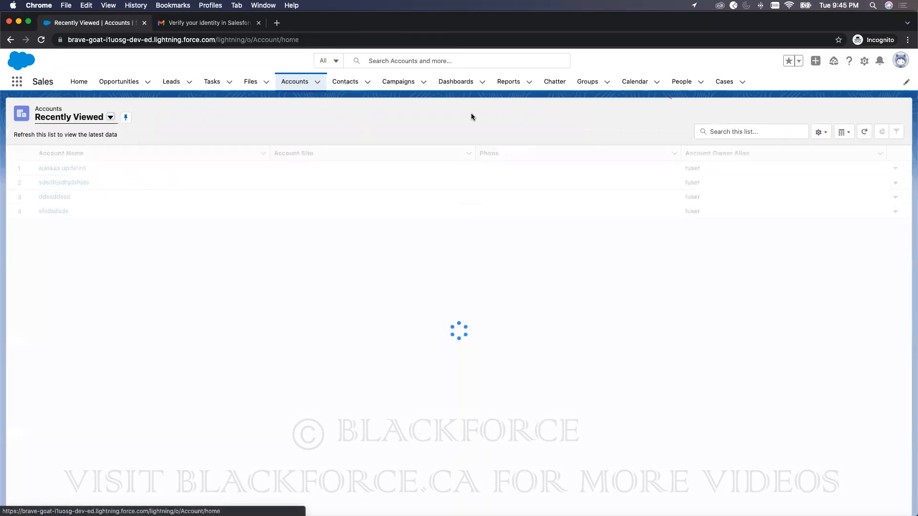
left_click(894, 168)
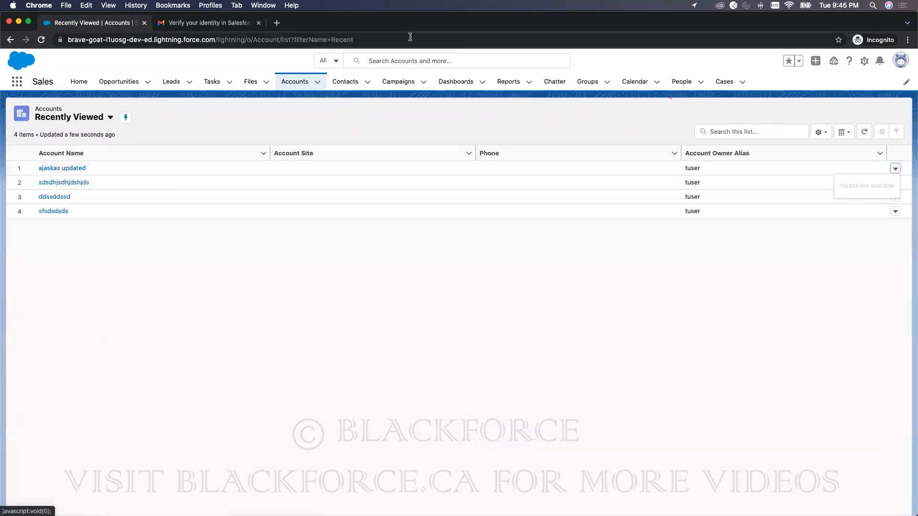
Step: Return to the admin window showing the Accounting Department profile
left_click_drag(437, 23, 660, 22)
left_click(112, 76)
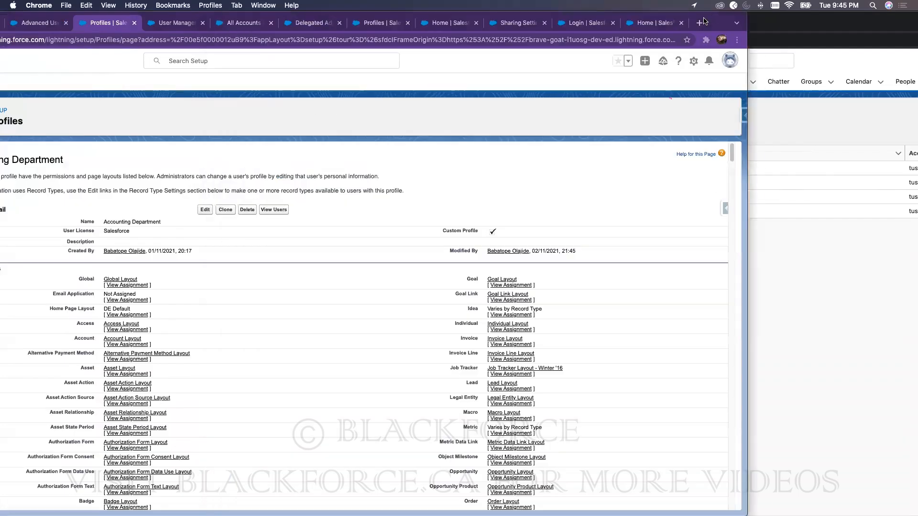
left_click_drag(717, 18, 825, 18)
Step: Create a new permission set labelled 'Edit Account' with API name Edit_Account
double_click(57, 109)
type("permis")
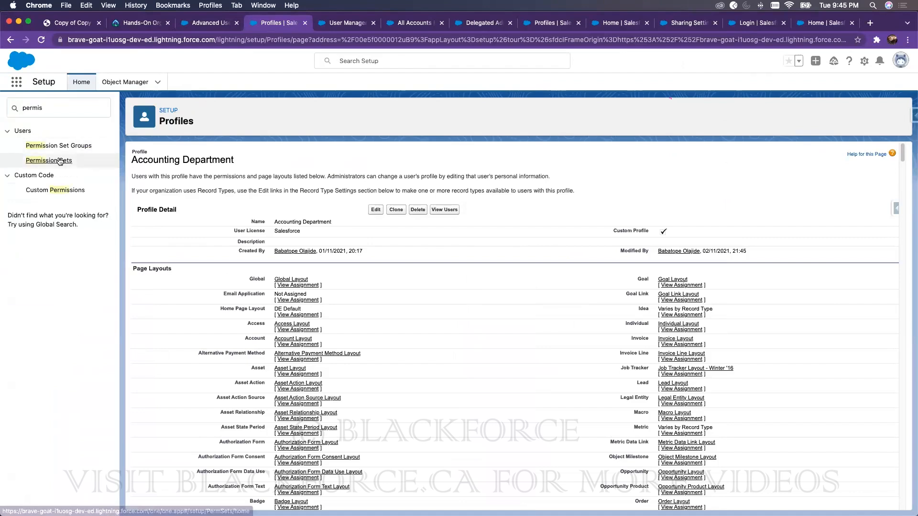
left_click(60, 161)
left_click(144, 225)
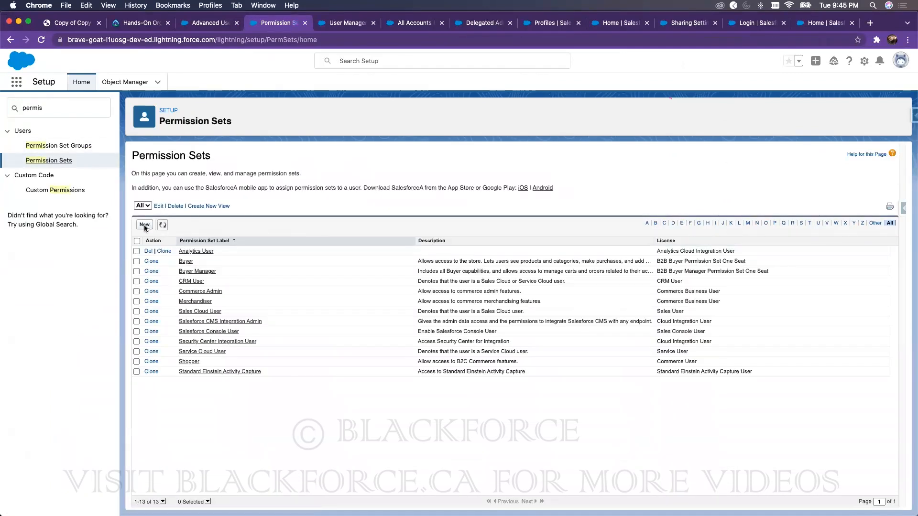
type("Edit Account")
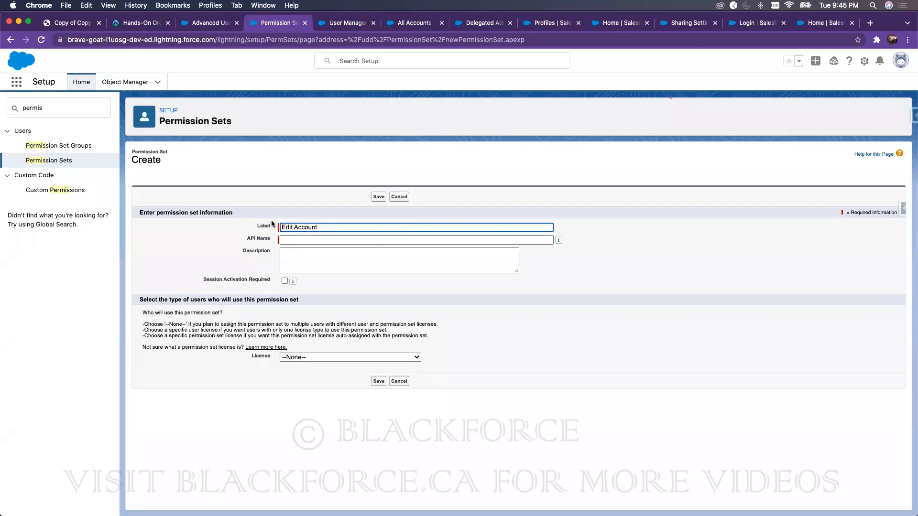
left_click(244, 235)
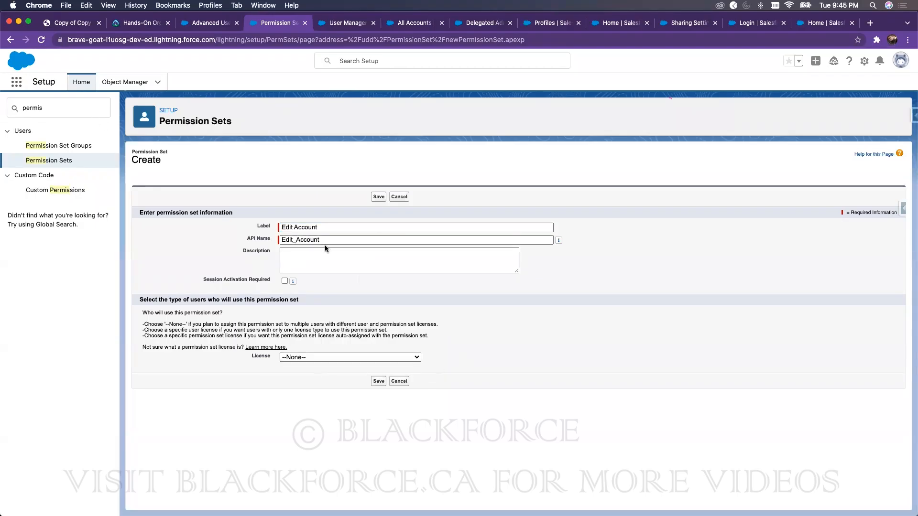
left_click(378, 381)
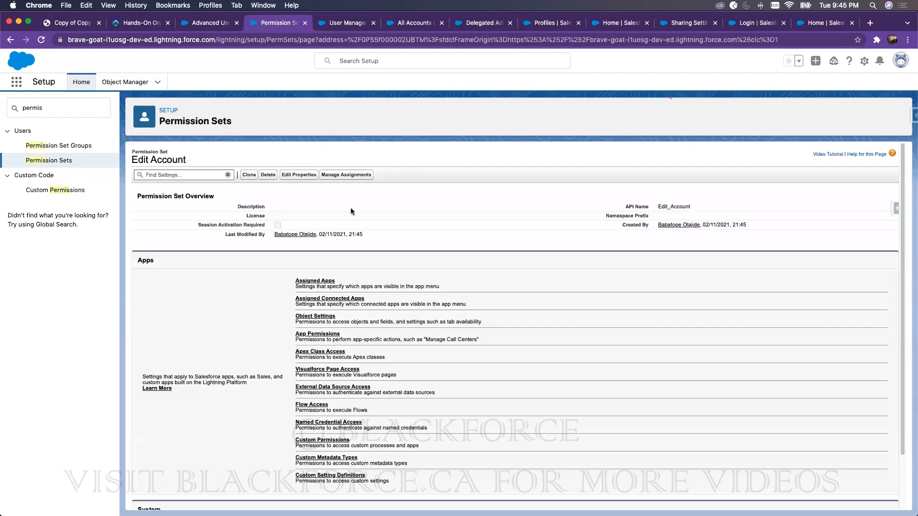
Step: Assign the Edit Account permission set to the test user
left_click(343, 175)
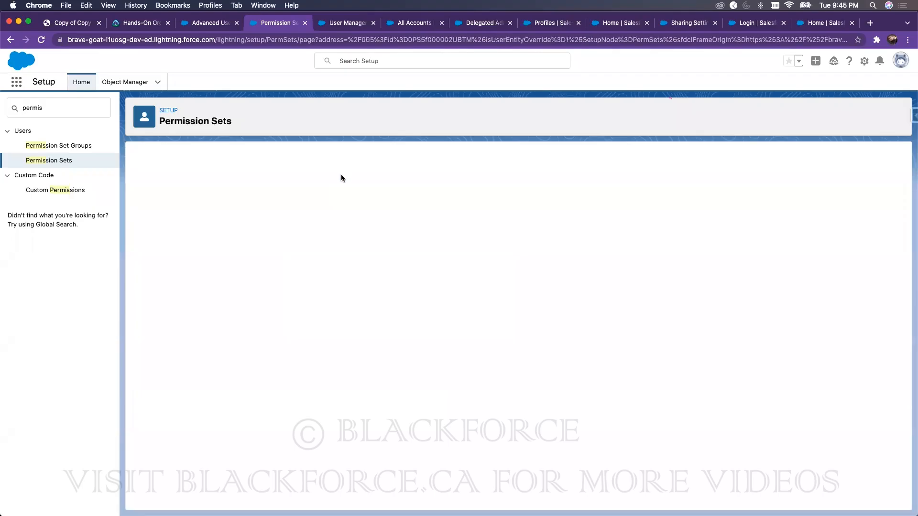
left_click(394, 207)
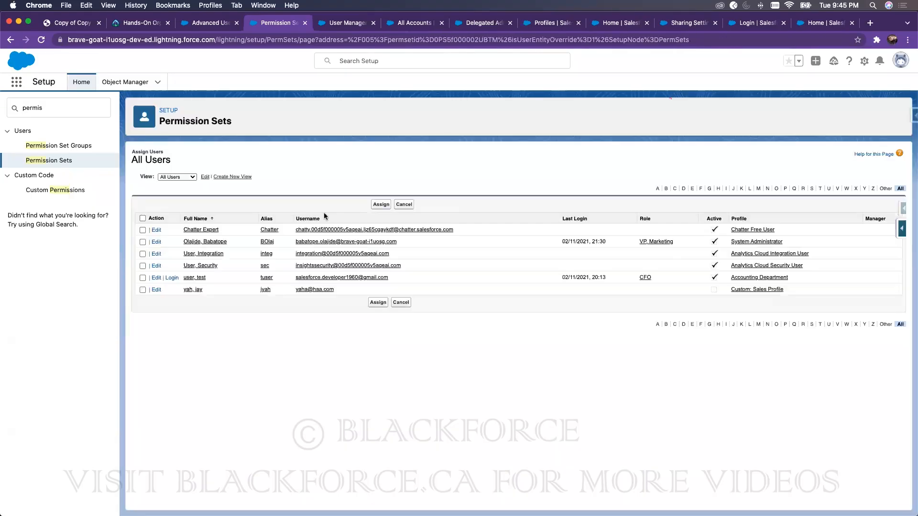
left_click(142, 277)
left_click(380, 302)
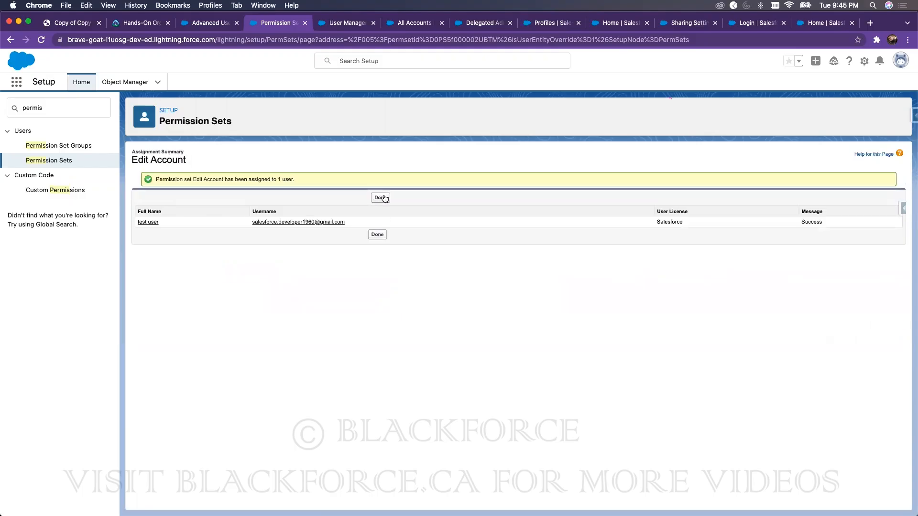
left_click(382, 197)
Step: Reload the incognito session and recheck that 'ajaskas updated' still has no edit actions
left_click_drag(882, 21, 686, 15)
left_click_drag(786, 17, 715, 18)
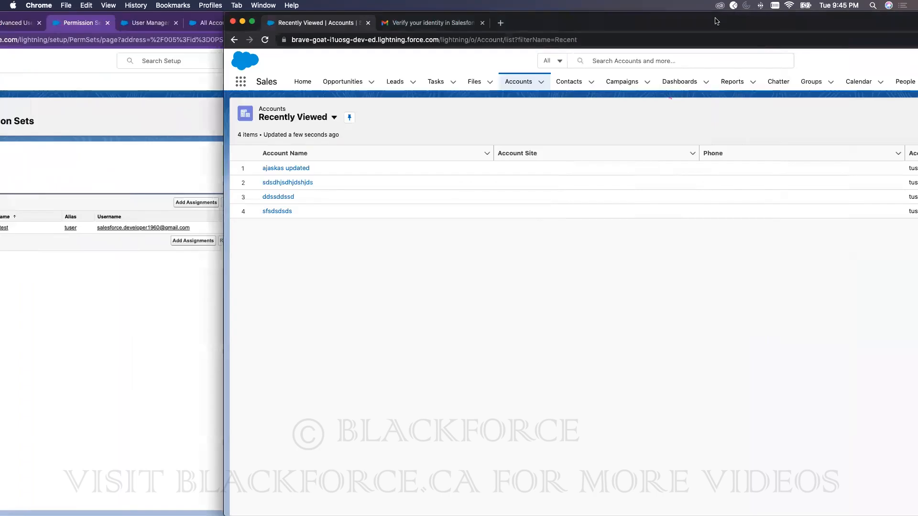
double_click(639, 23)
left_click(41, 40)
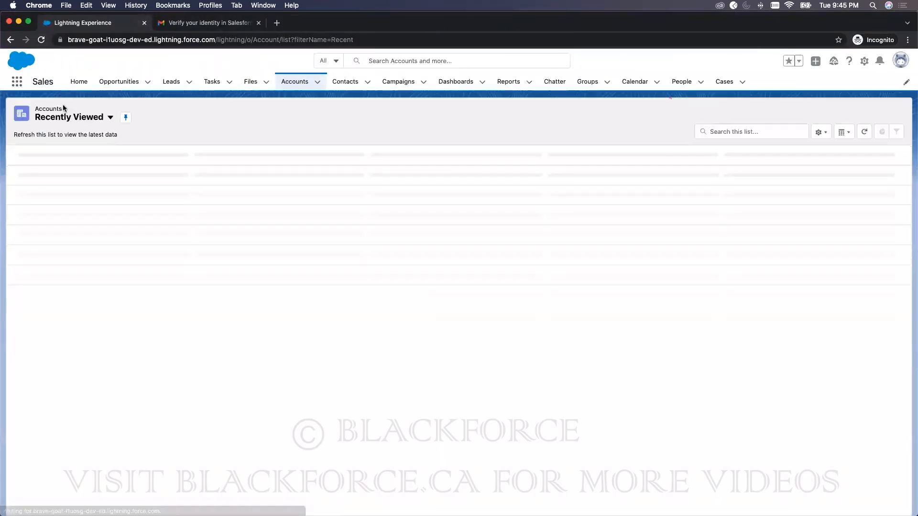
left_click(62, 172)
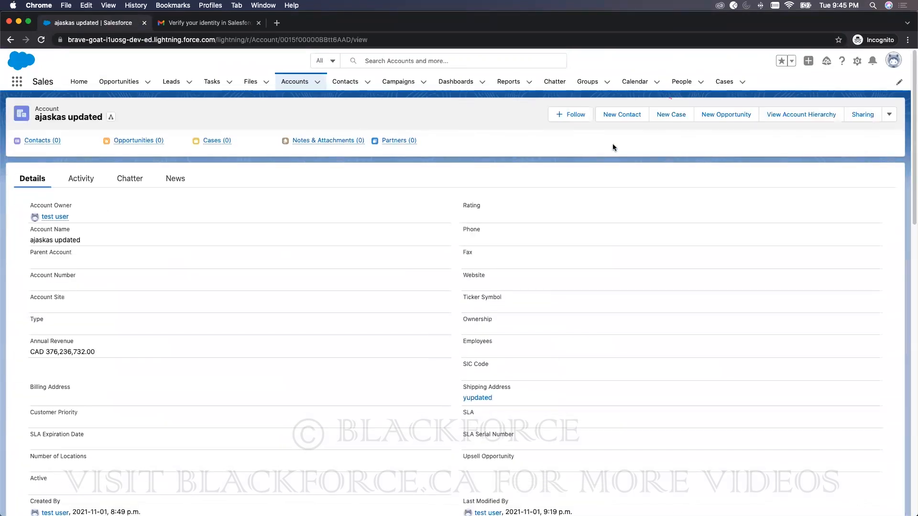
left_click(42, 40)
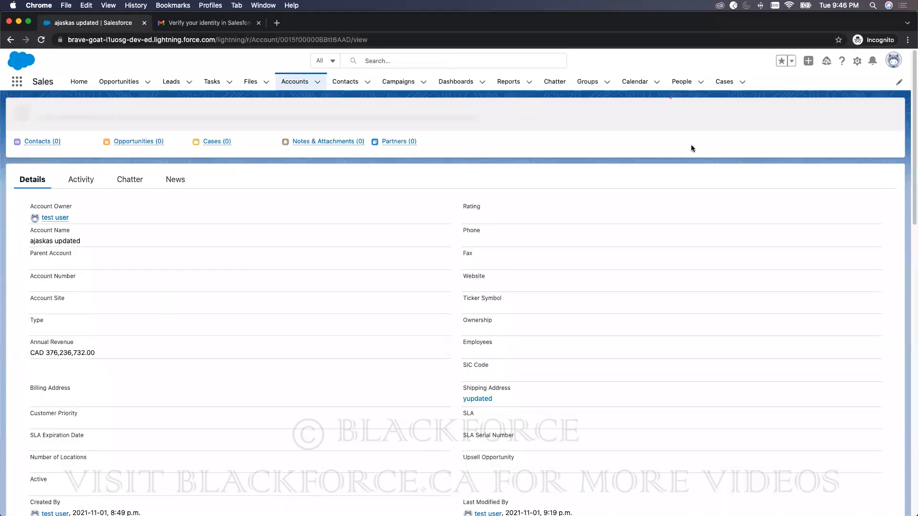
left_click(295, 84)
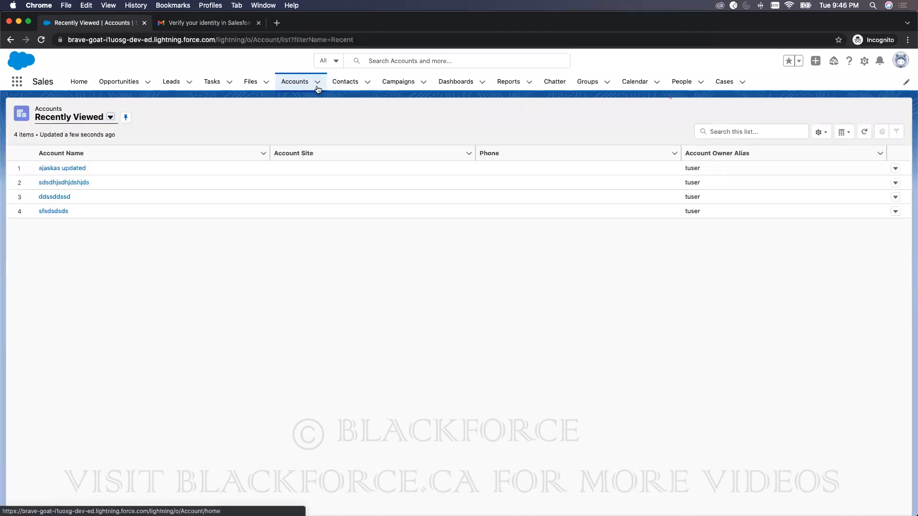
left_click(894, 169)
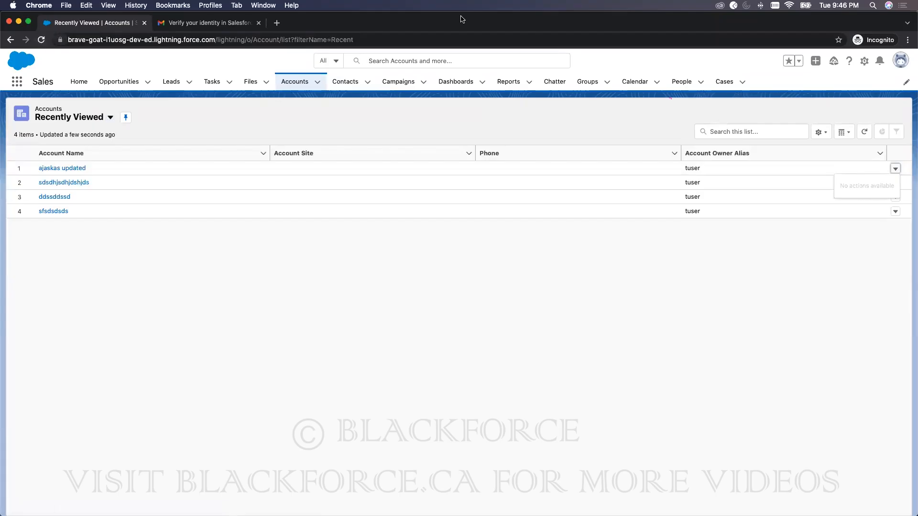
Step: Return to the maximized admin window on Edit Account's Assigned Users list
left_click_drag(436, 20, 511, 33)
left_click_drag(445, 36, 553, 41)
left_click(680, 18)
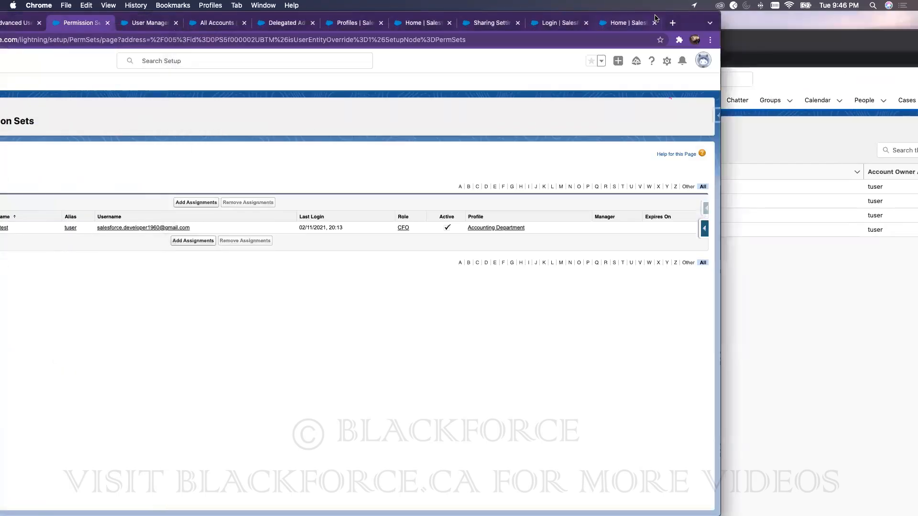
double_click(595, 18)
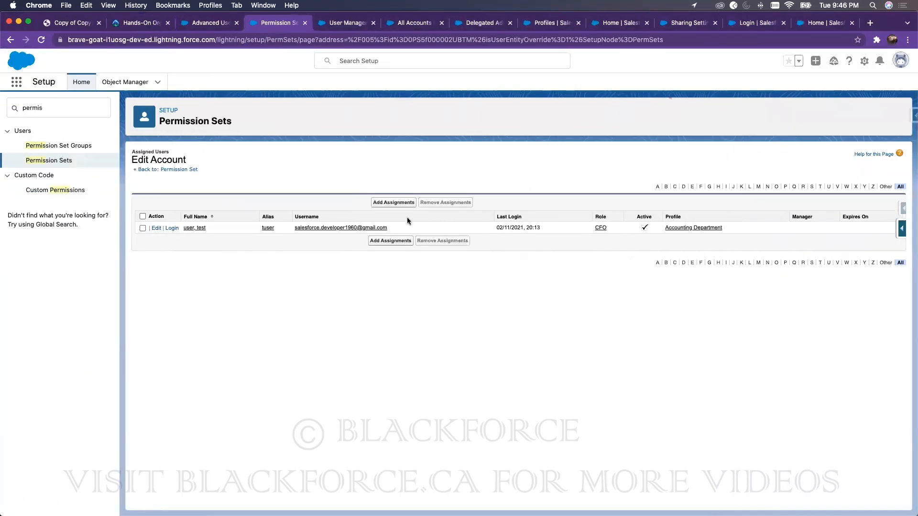
Step: Go back to Permission Sets and open the Edit Account permission set
left_click(50, 162)
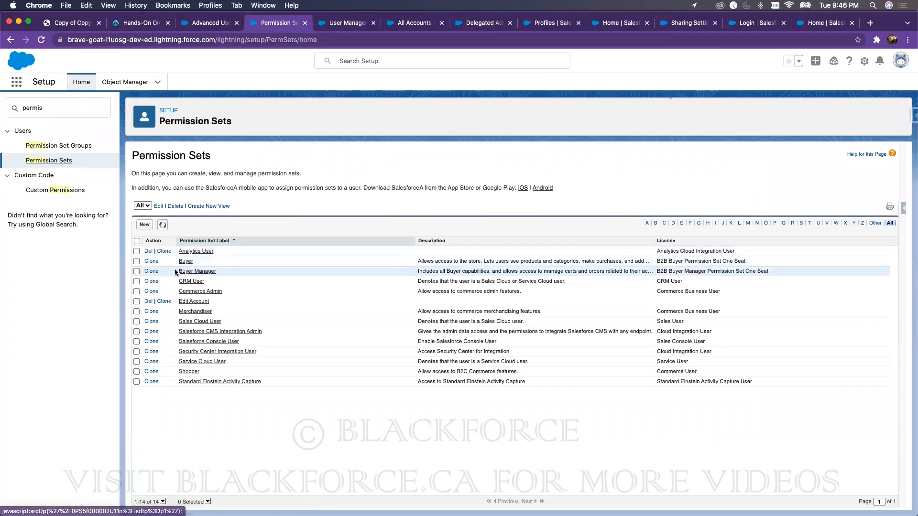
left_click(192, 301)
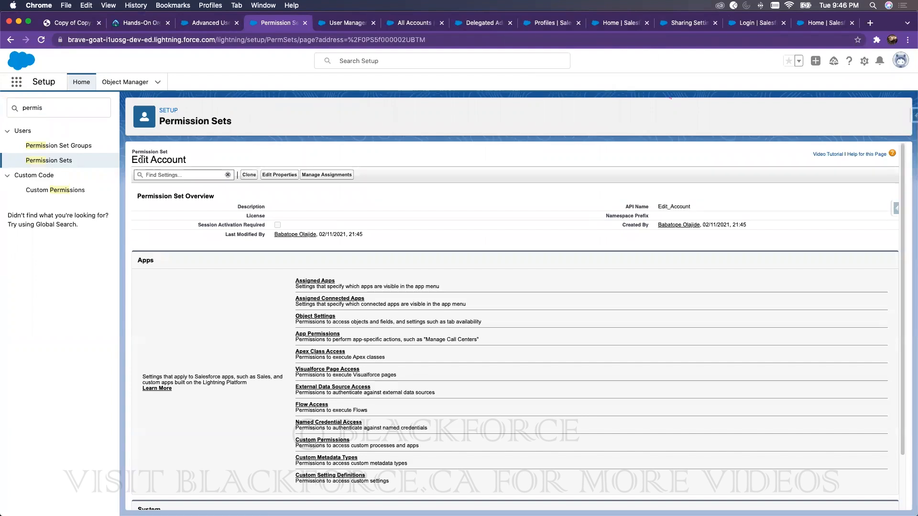
left_click_drag(134, 159, 175, 160)
Step: Grant Read and Edit on Accounts in its object settings, then view assigned users
left_click(326, 317)
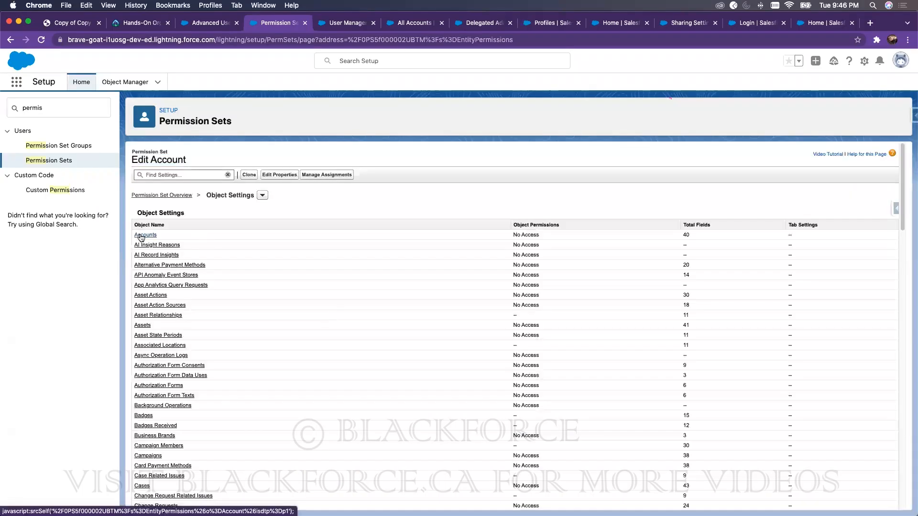
left_click(142, 236)
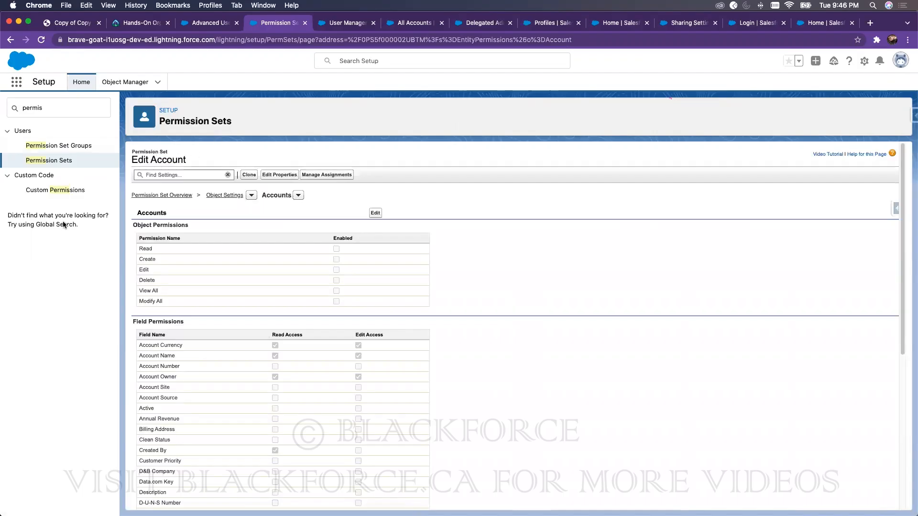
left_click(375, 213)
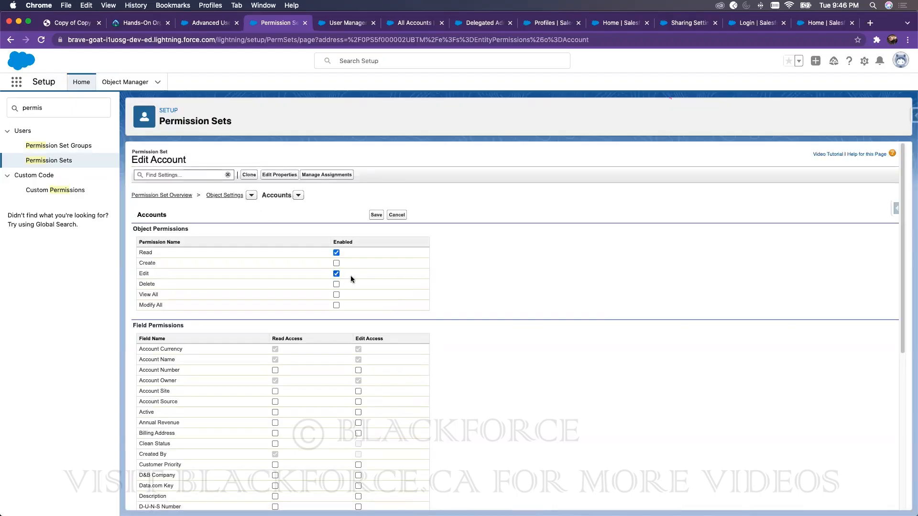
left_click(376, 216)
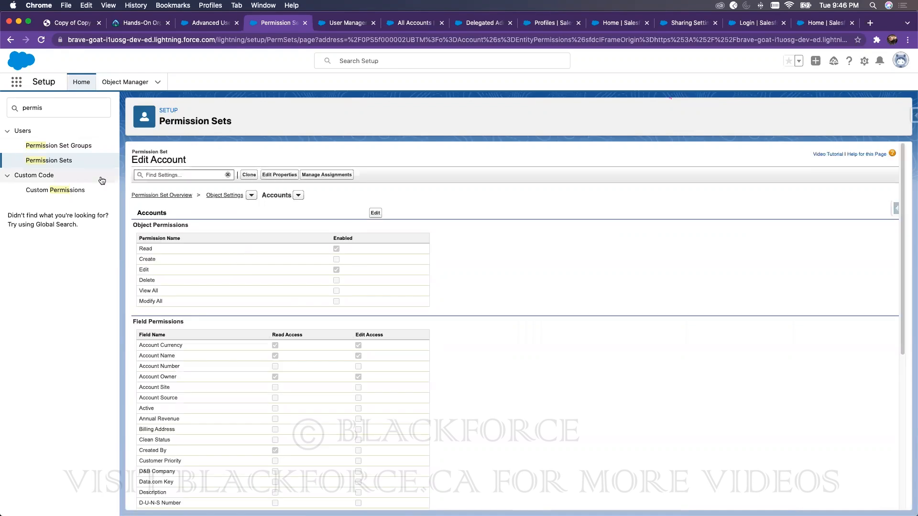
left_click(313, 175)
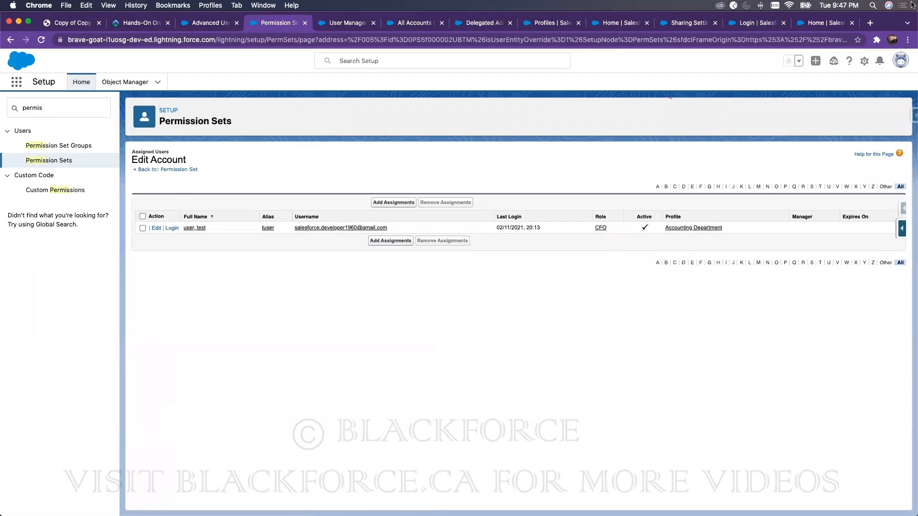
Step: In the incognito CFO session, reload the accounts list and open the 'ajaskas updated' account
left_click_drag(900, 18, 651, 14)
double_click(747, 39)
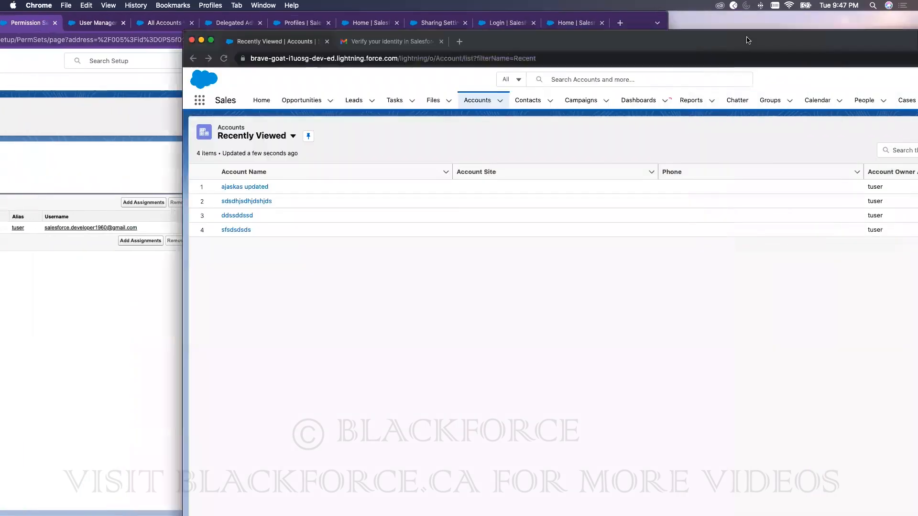
left_click(40, 40)
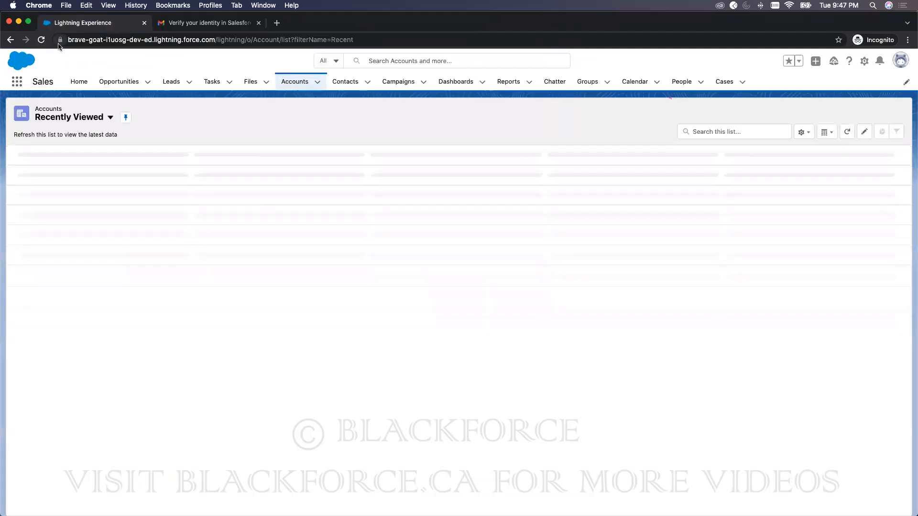
left_click(64, 168)
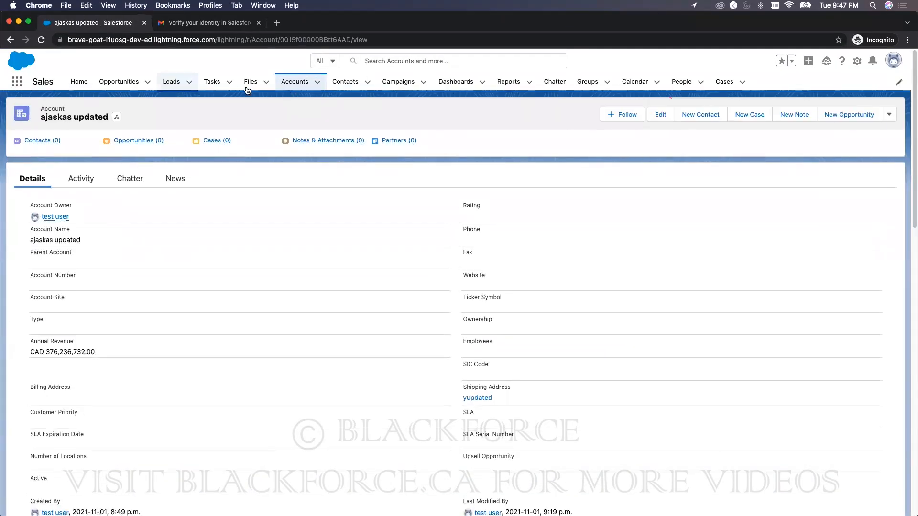
left_click(298, 82)
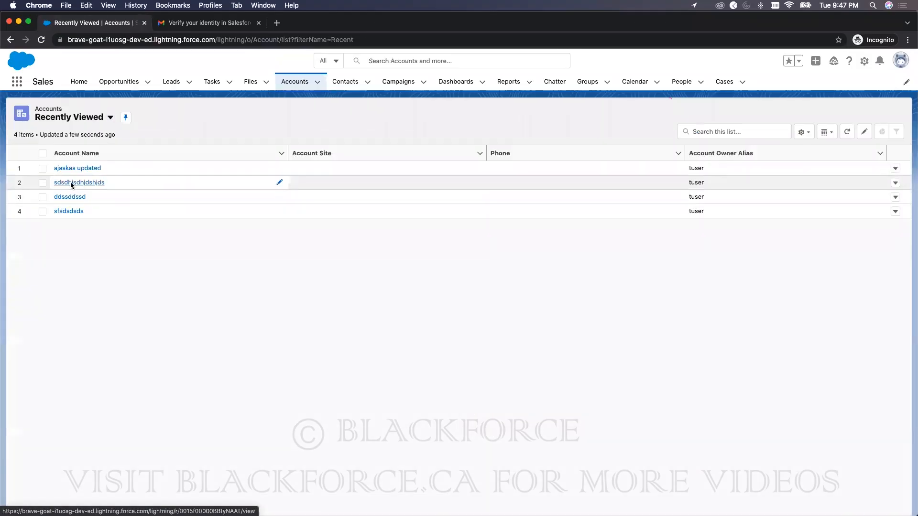
Step: Open the sdsdhjsdhjdshjds account and confirm the row actions menu offers Edit, then return to Setup
left_click(67, 184)
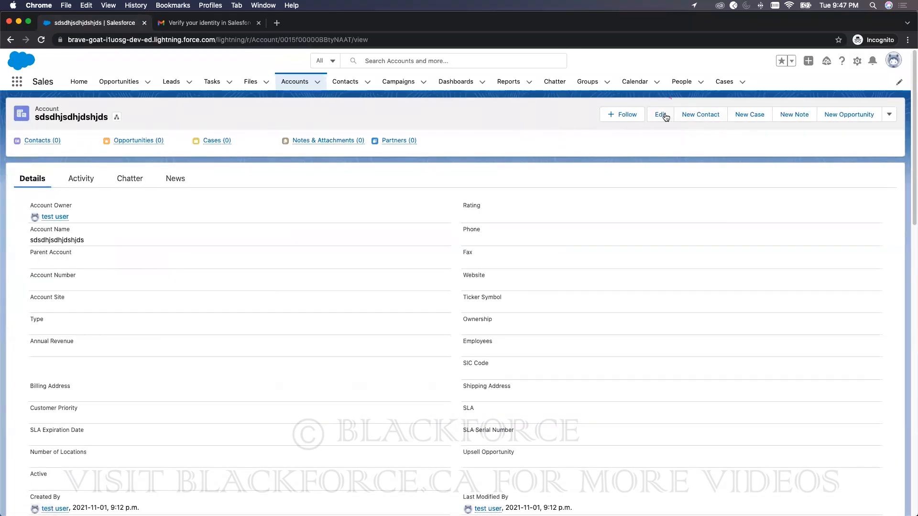
left_click(296, 83)
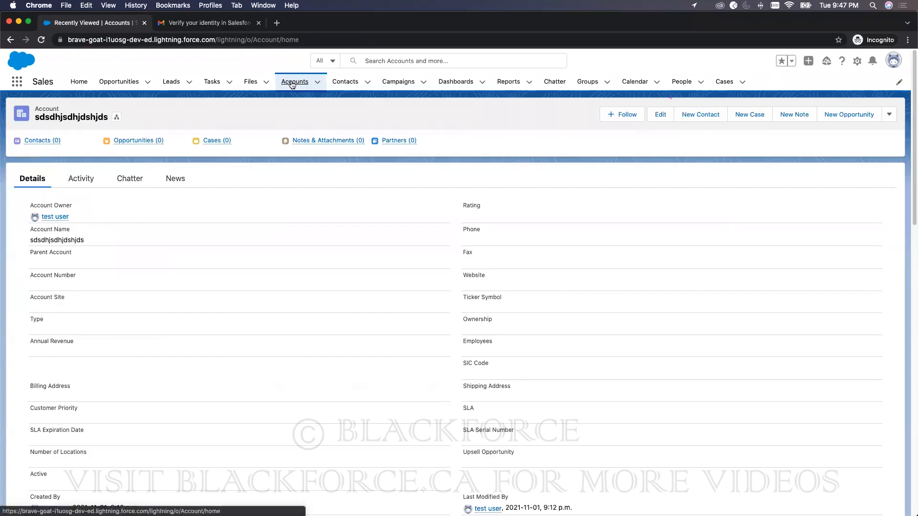
left_click(894, 183)
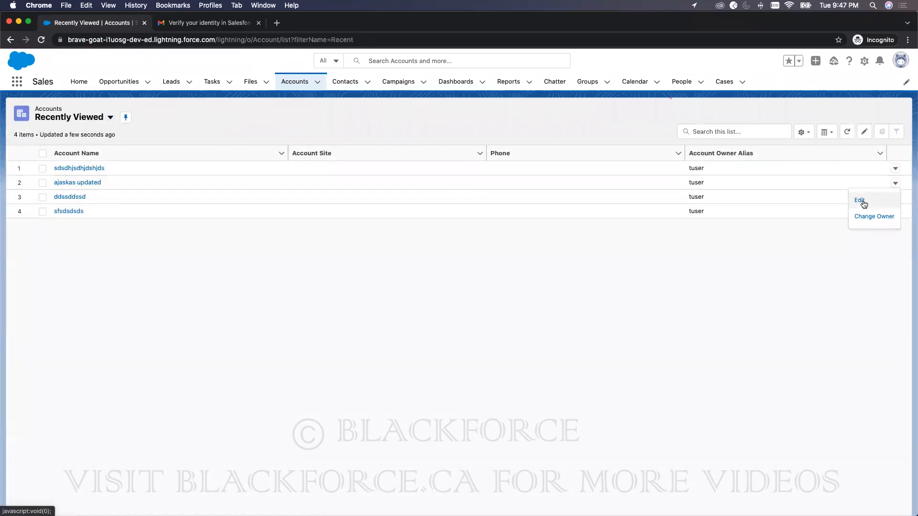
left_click_drag(454, 22, 585, 22)
left_click(78, 84)
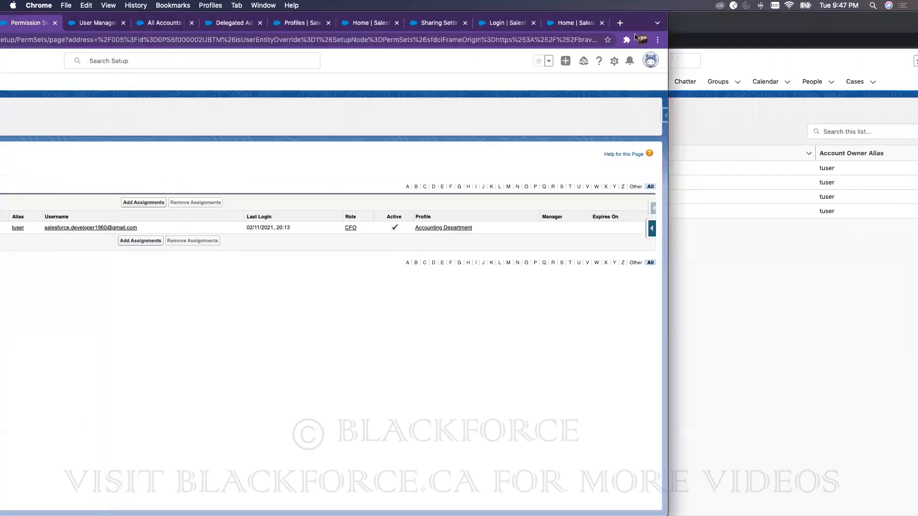
Step: Remove the CFO test user's Edit Account permission set assignment, then reload the incognito accounts list
double_click(639, 18)
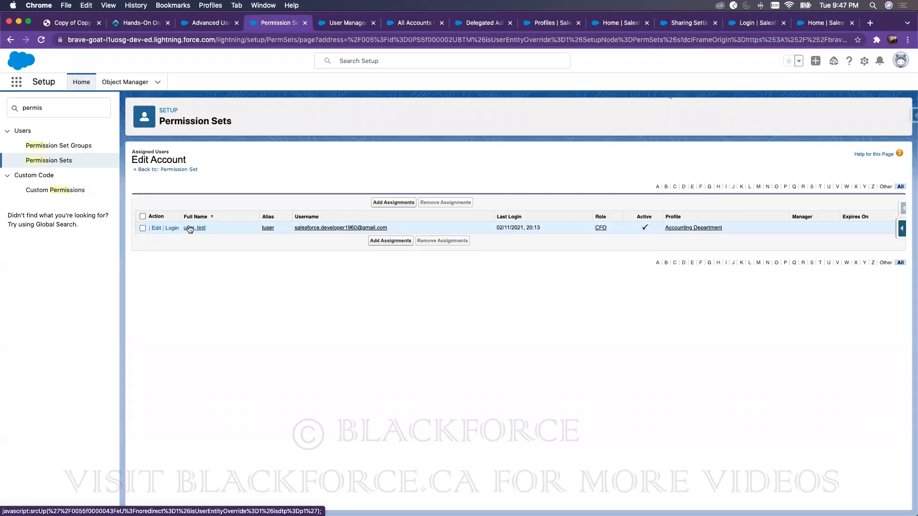
left_click(143, 228)
left_click(445, 203)
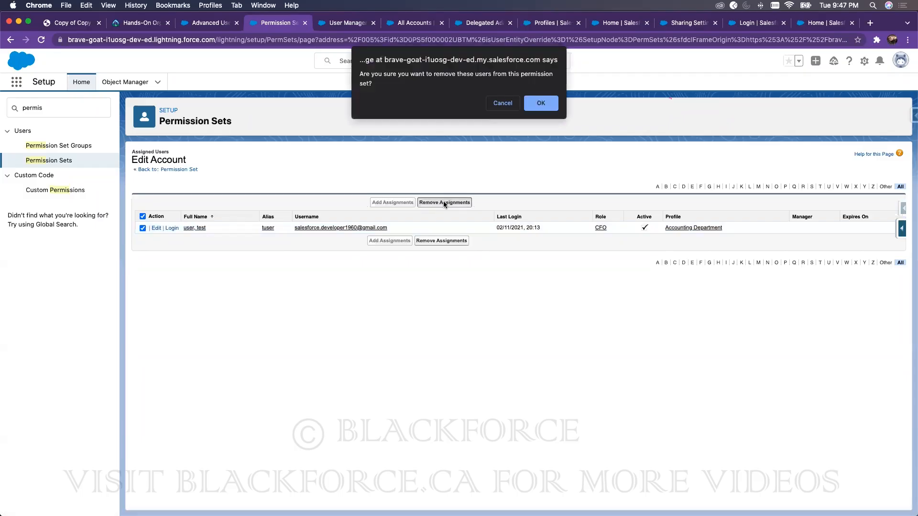
left_click(538, 105)
left_click(380, 198)
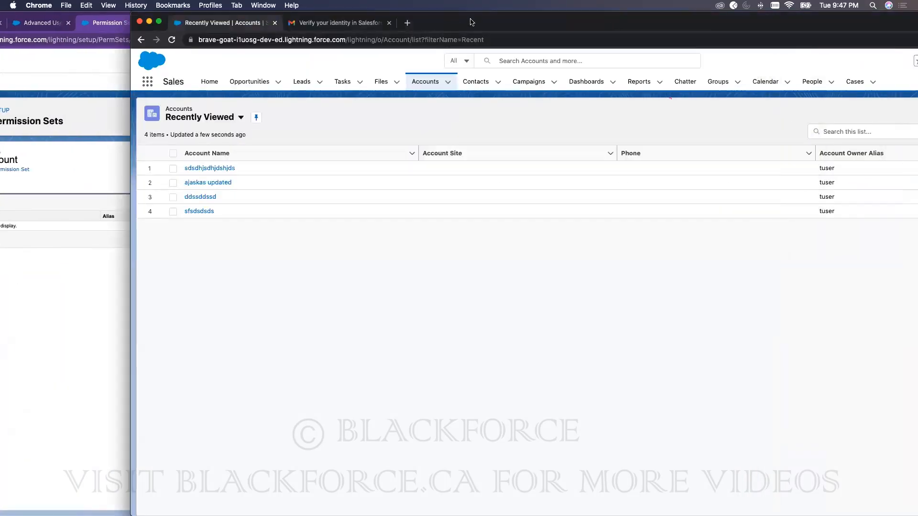
double_click(471, 22)
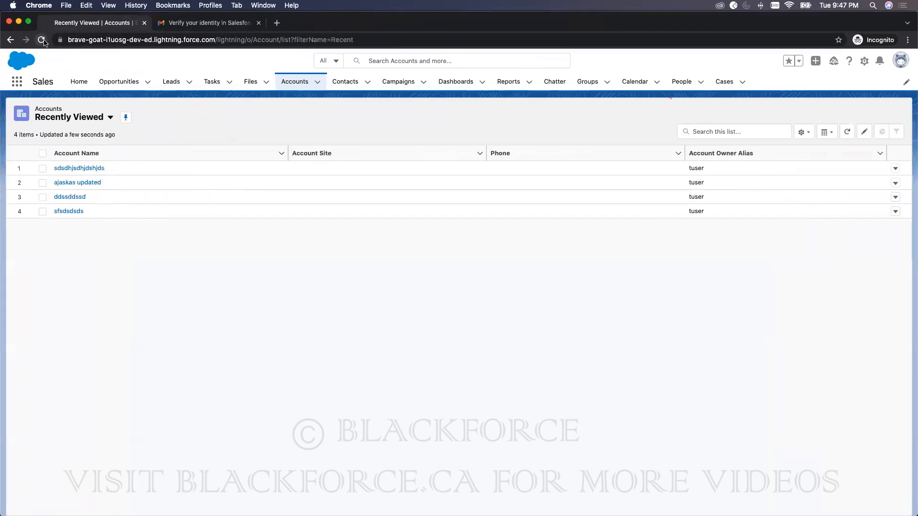
left_click(42, 39)
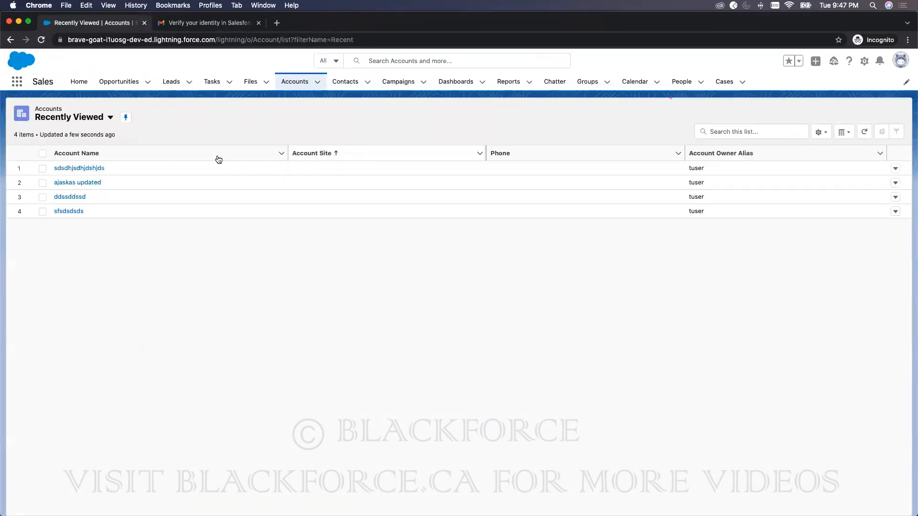
Step: Confirm the sdsdhjsdhjdshjds account and row actions no longer offer Edit, then bring Setup back full screen
left_click(93, 168)
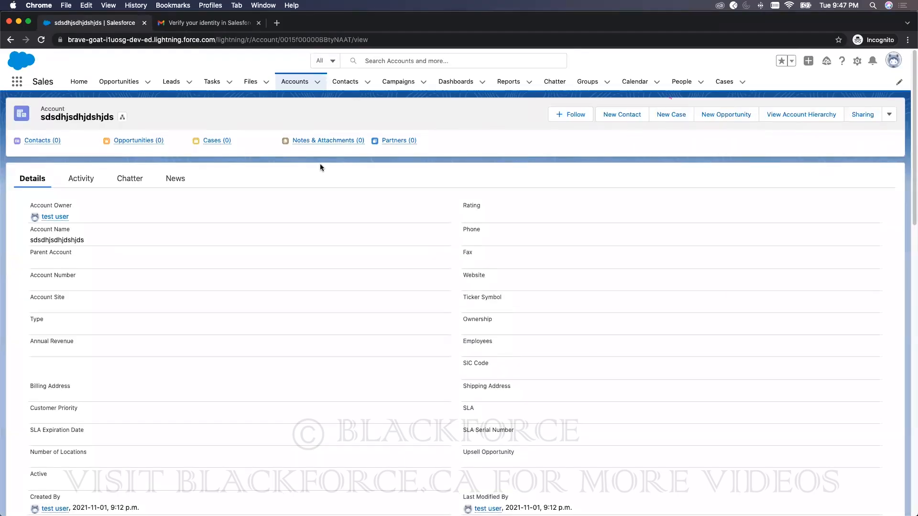
left_click(294, 81)
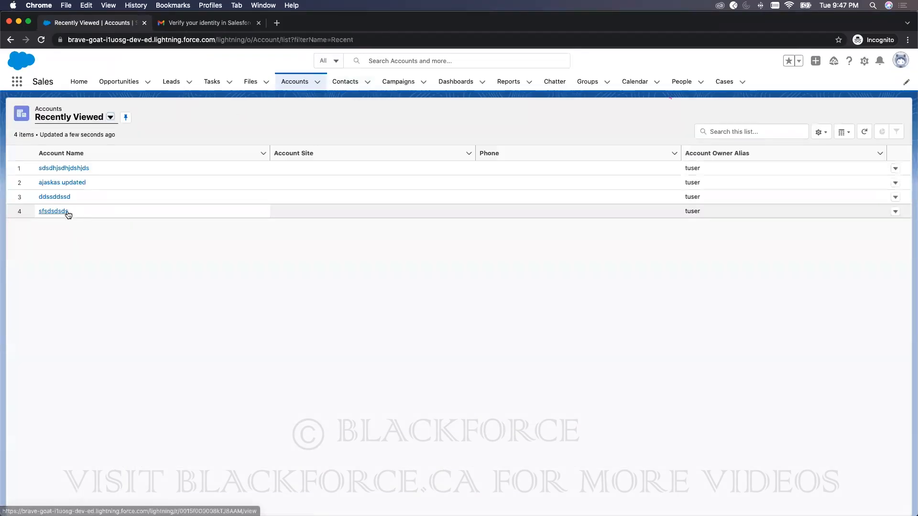
left_click(896, 170)
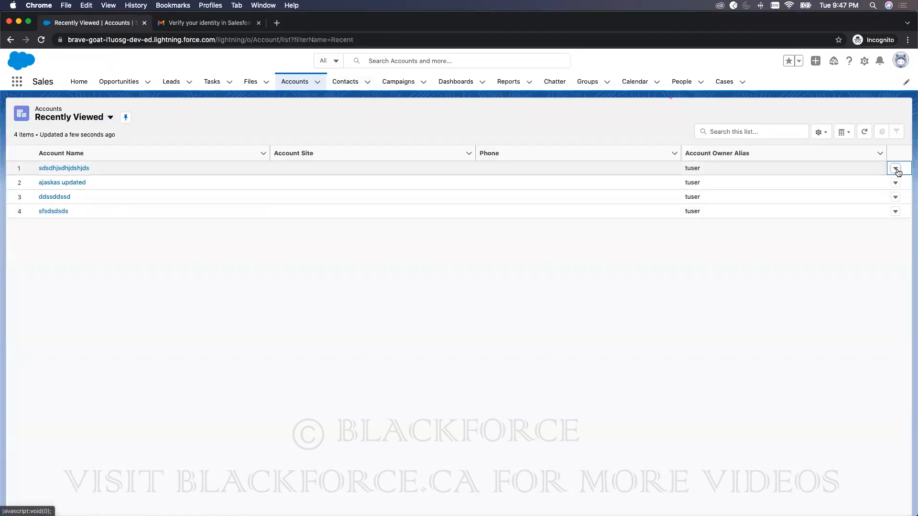
left_click_drag(589, 24, 700, 8)
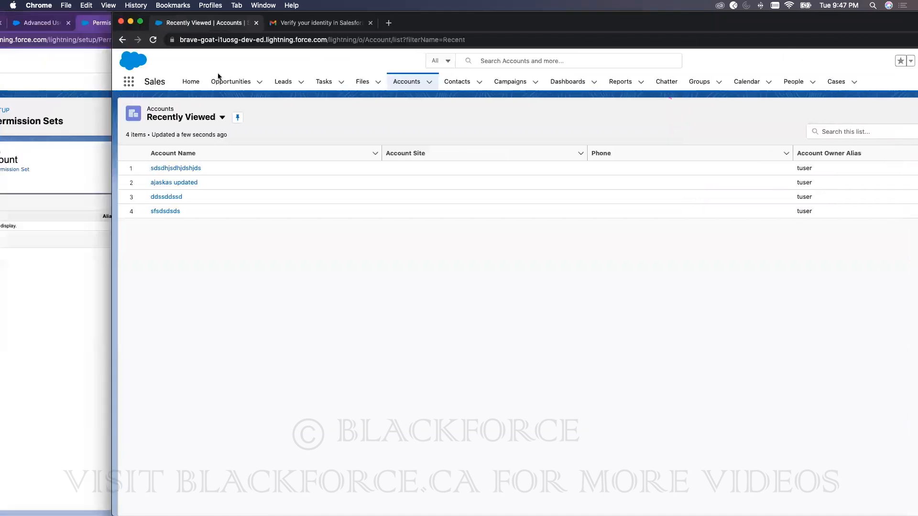
left_click(57, 84)
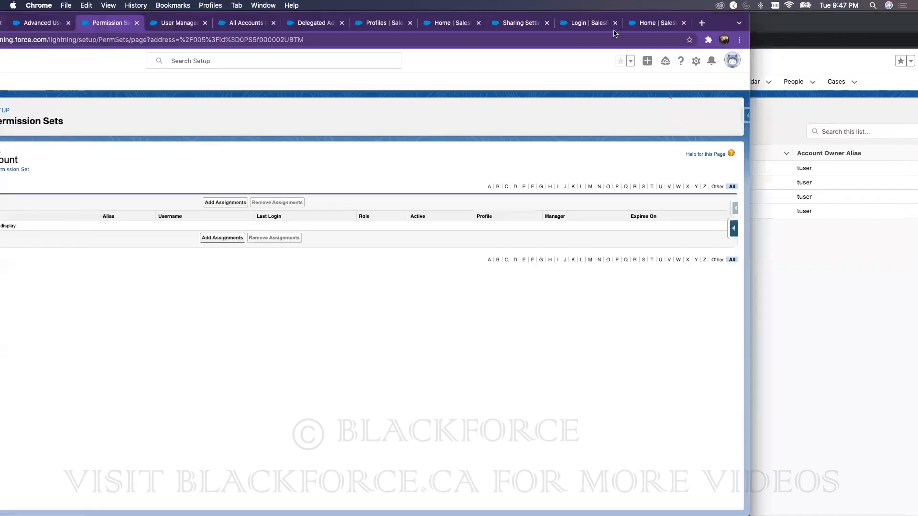
double_click(714, 22)
Step: Find 'sharing' in Quick Find, open Sharing Settings, and begin a new Account Sharing Rule
left_click(63, 107)
type("s")
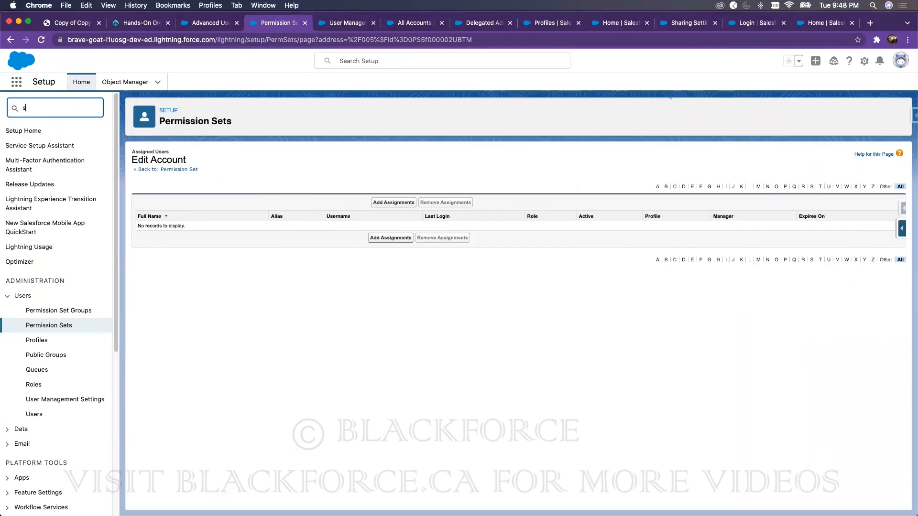
type("haring")
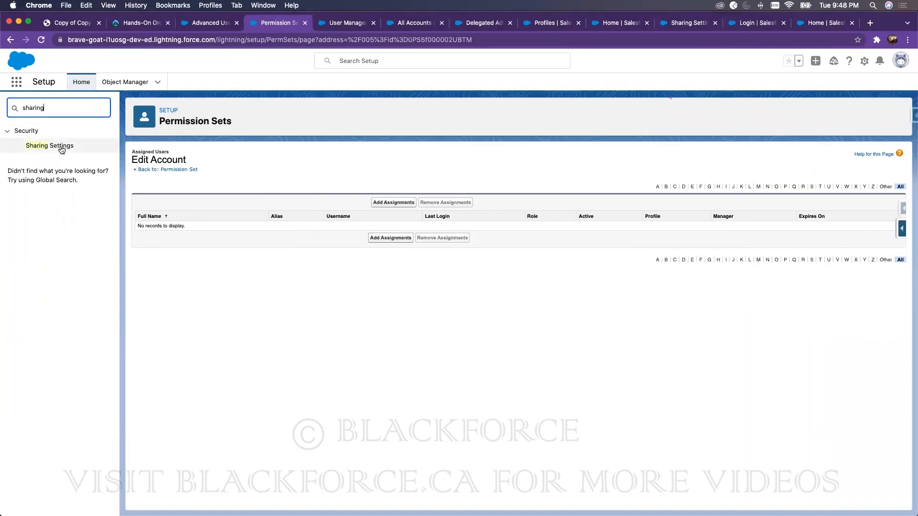
left_click(62, 148)
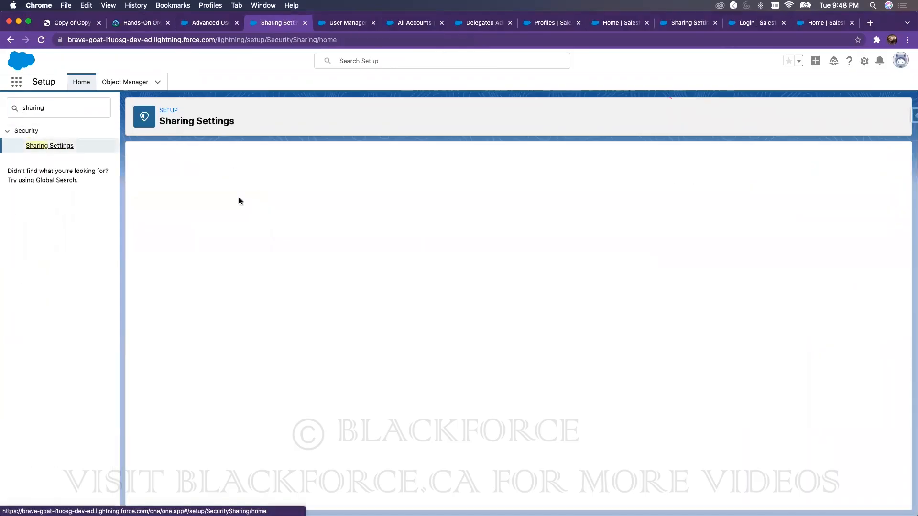
scroll(358, 342, "down", 15)
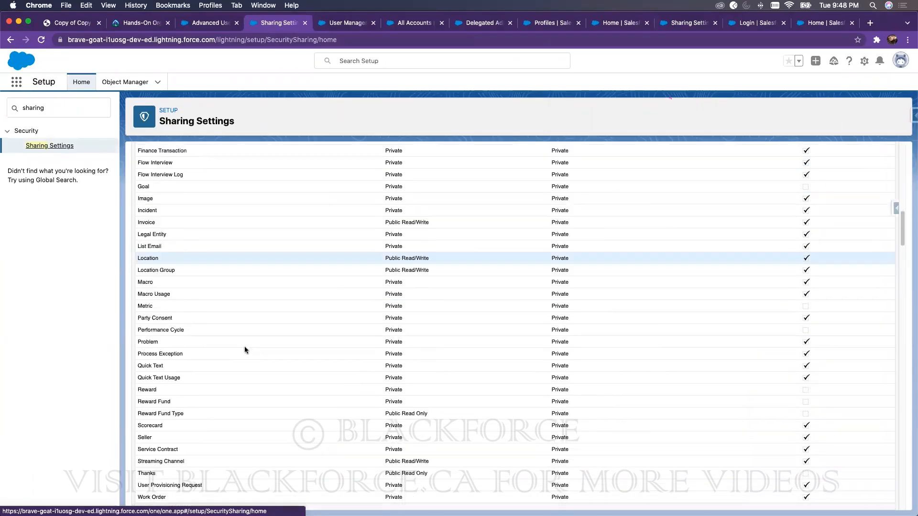
scroll(355, 209, "up", 3)
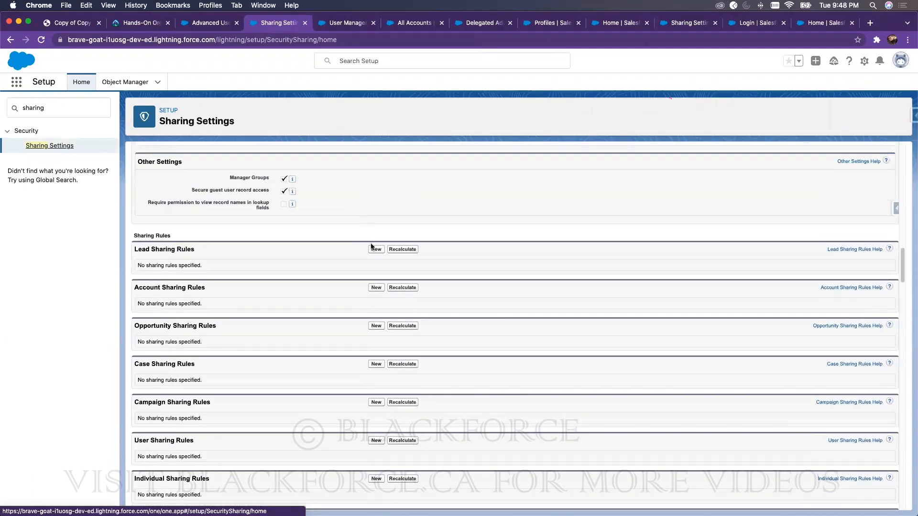
left_click(376, 287)
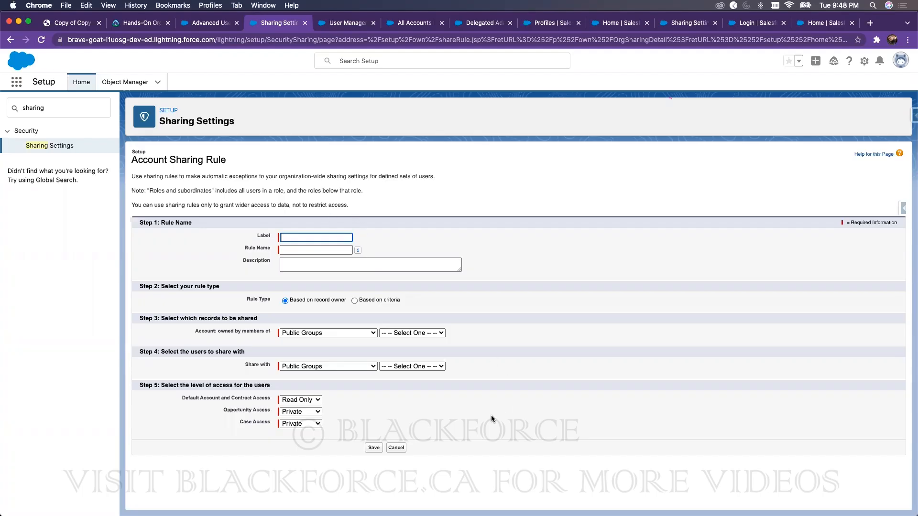
Step: Set account access to Read/Write and label the rule 'Share Records of CFO with SVP'
left_click_drag(469, 436, 440, 414)
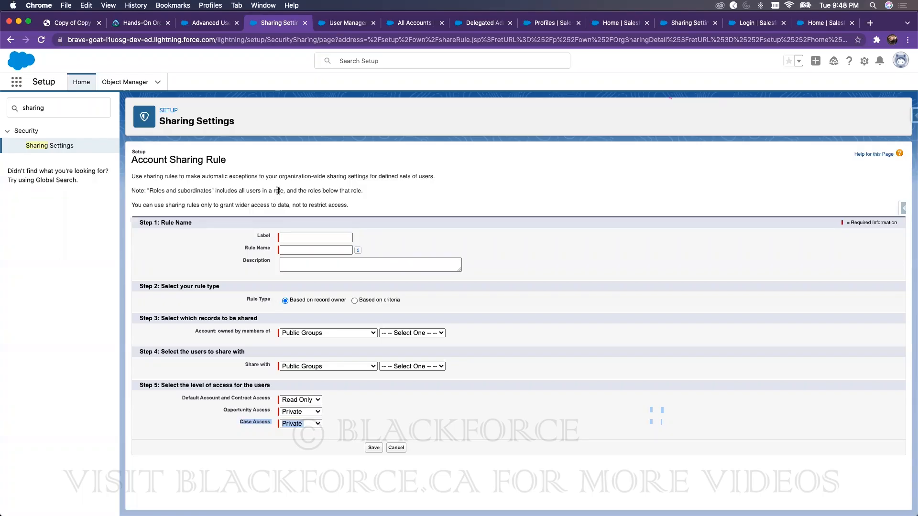
mouse_move(883, 21)
left_mouse_down()
mouse_move(823, 19)
mouse_move(881, 16)
left_mouse_up()
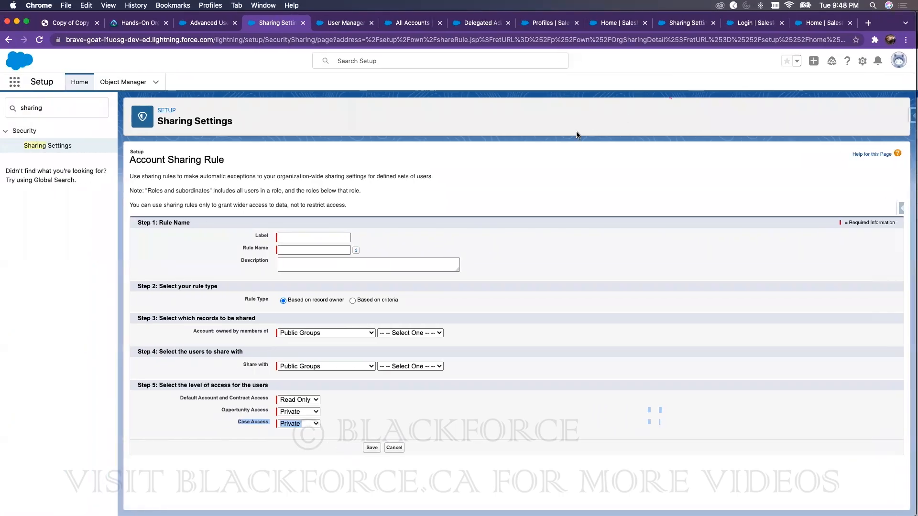
left_click(294, 401)
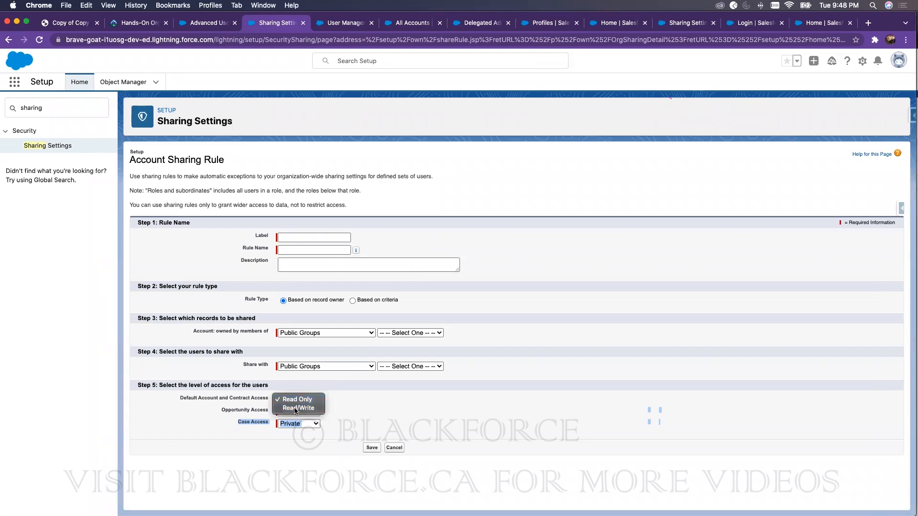
left_click(294, 409)
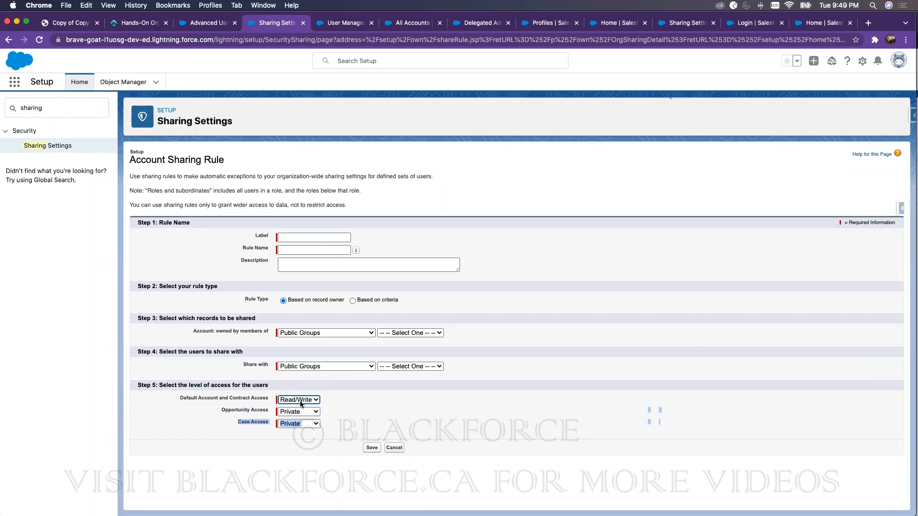
left_click(306, 238)
type("Share Records of CFO v")
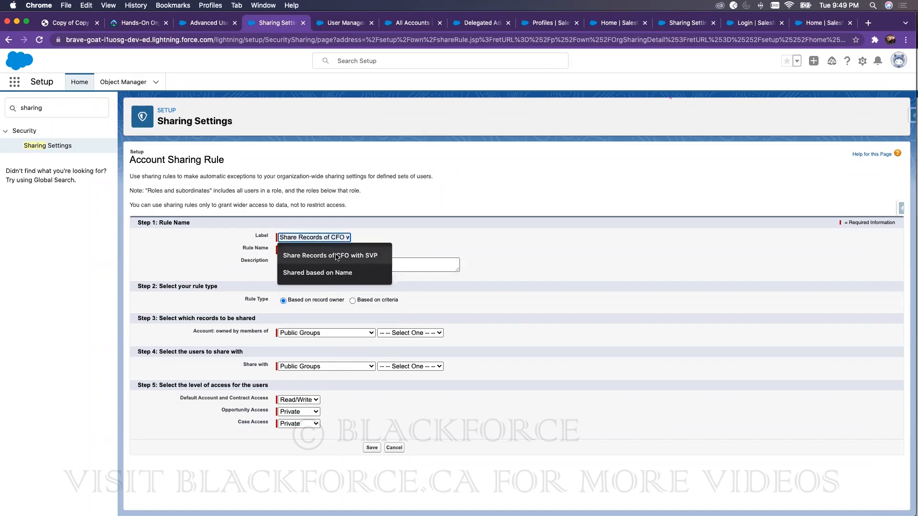
left_click(337, 257)
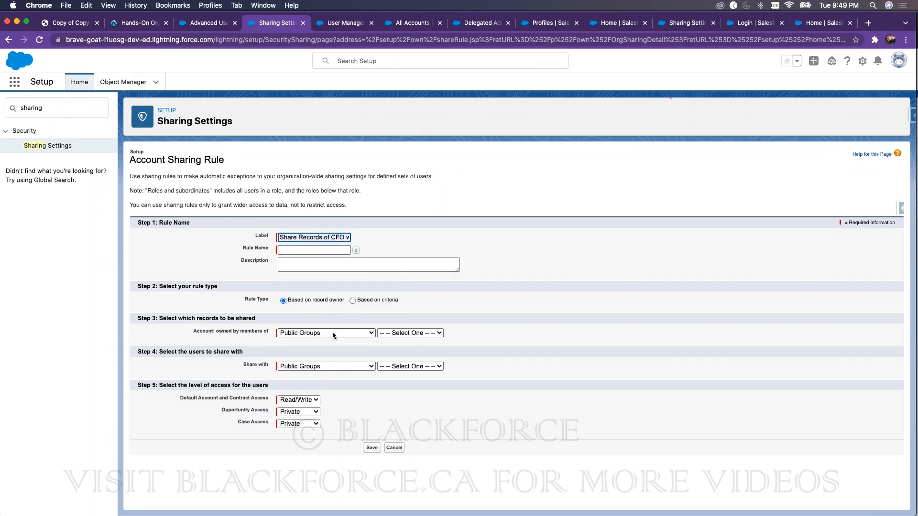
left_click(411, 333)
Step: Select records owned by Roles and Subordinates: SVP, Sales & Marketing
left_click(332, 334)
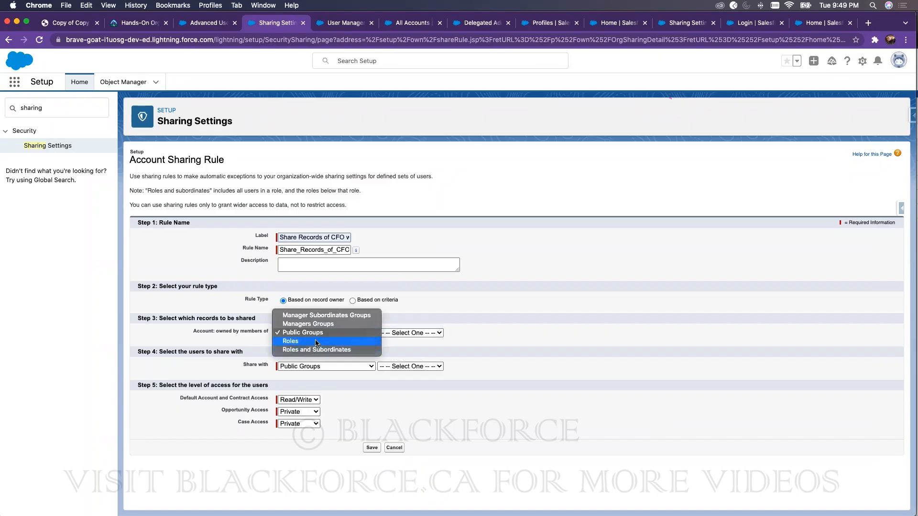
left_click(319, 350)
left_click(397, 333)
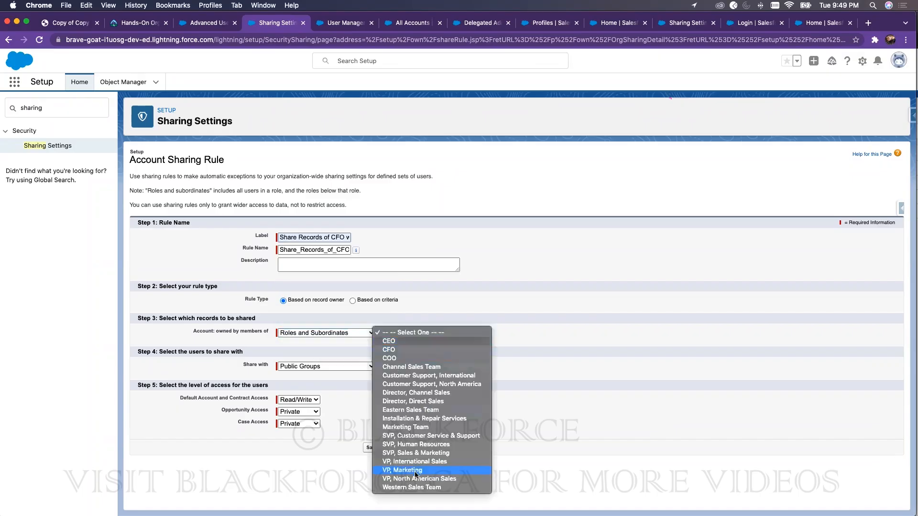
left_click(416, 453)
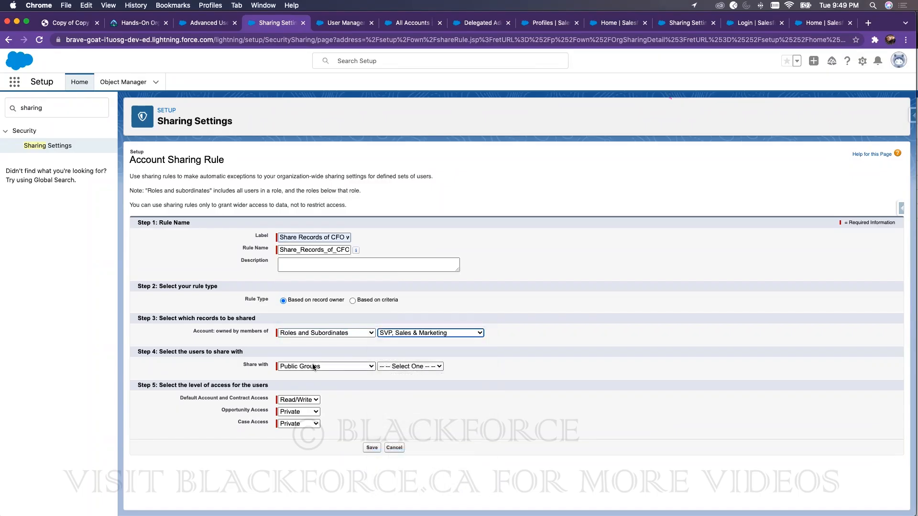
Step: Share the records with Role: CFO, save the rule, and confirm the recalculation notice
left_click(395, 366)
left_click(331, 366)
left_click(333, 364)
key("Return")
left_click(409, 370)
left_click(405, 382)
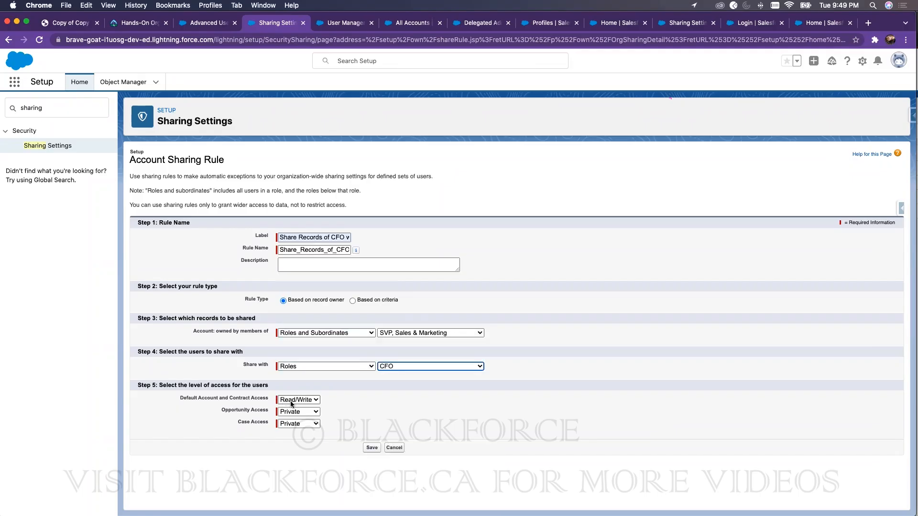
left_click(371, 446)
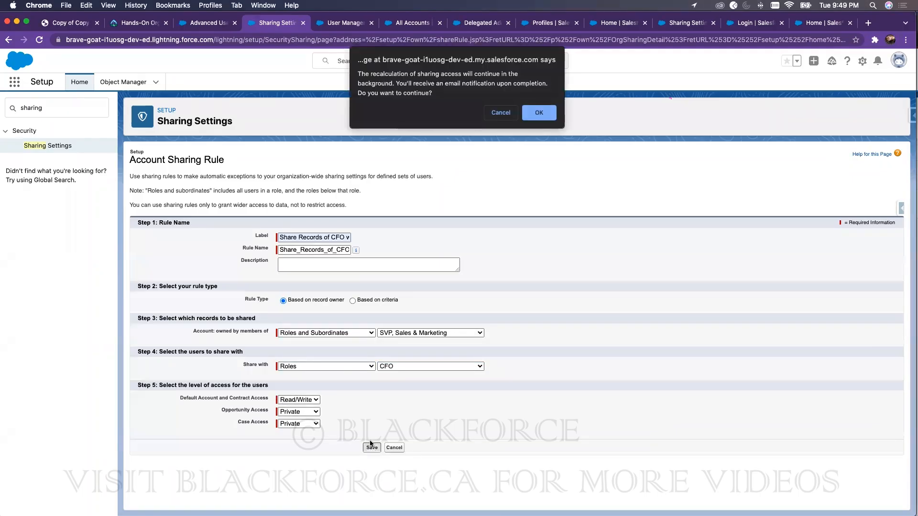
left_click(533, 115)
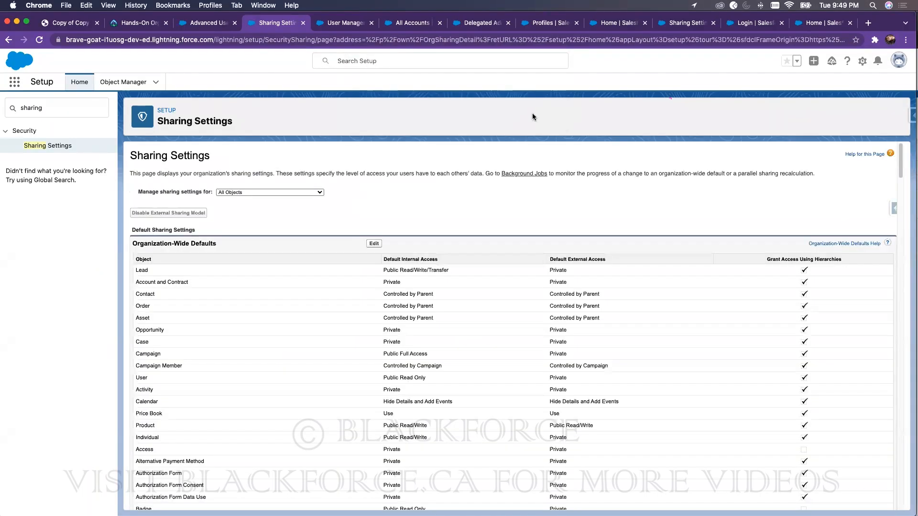
Step: Reload the incognito session, show All Accounts (16), and check row actions on Burlington Textiles and Edge Communications
key("ctrl+Right")
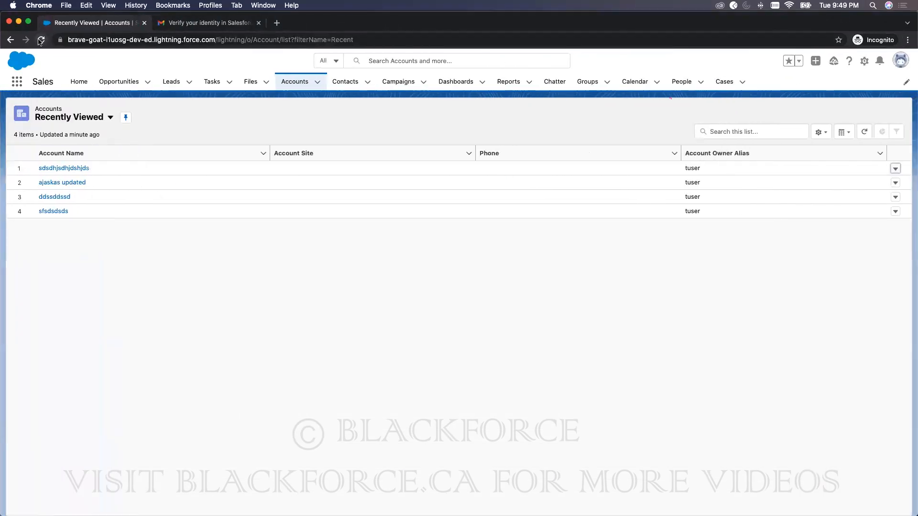
left_click(42, 41)
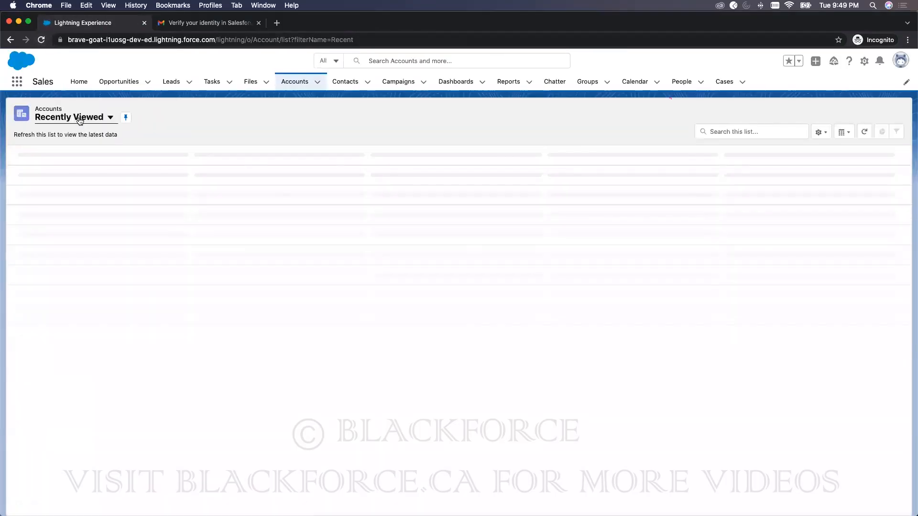
left_click(106, 117)
left_click(70, 151)
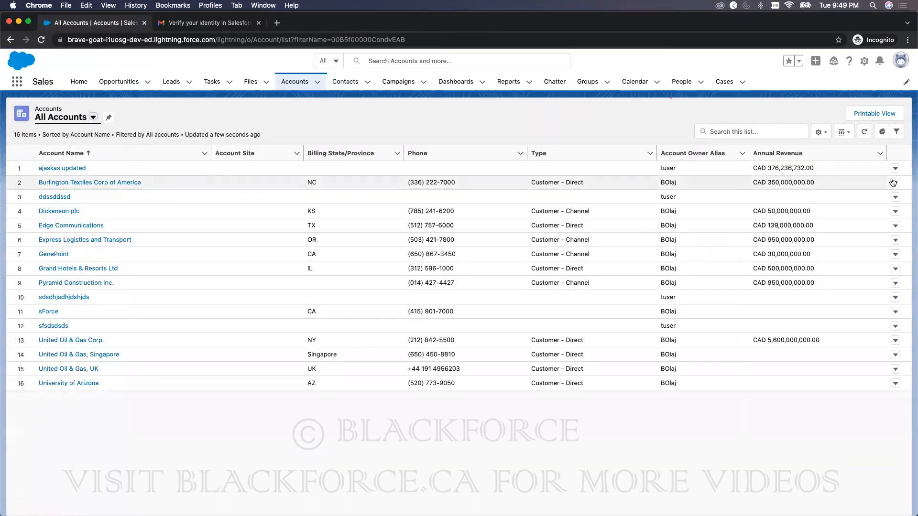
left_click(894, 183)
left_click(894, 225)
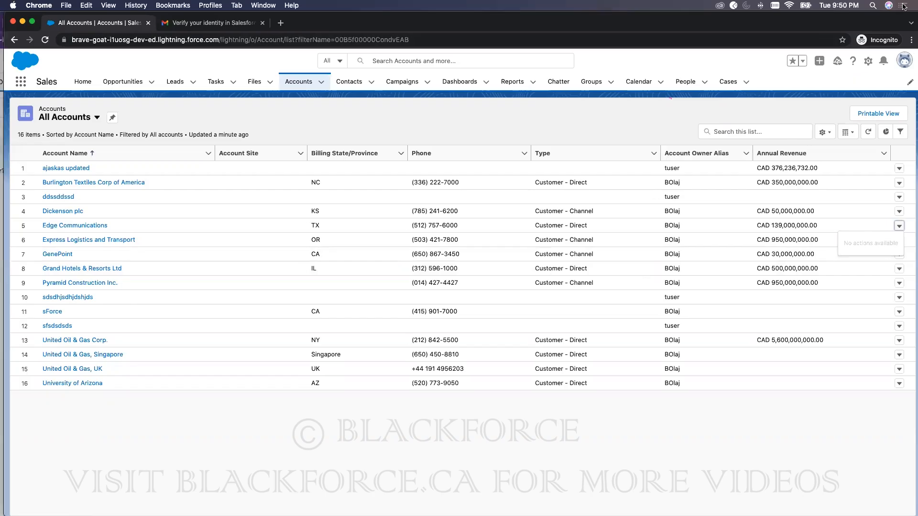
left_click_drag(819, 25, 905, 25)
Step: Back in Setup, find 'public' in Quick Find, open Public Groups, and create a new group
key("super+grave")
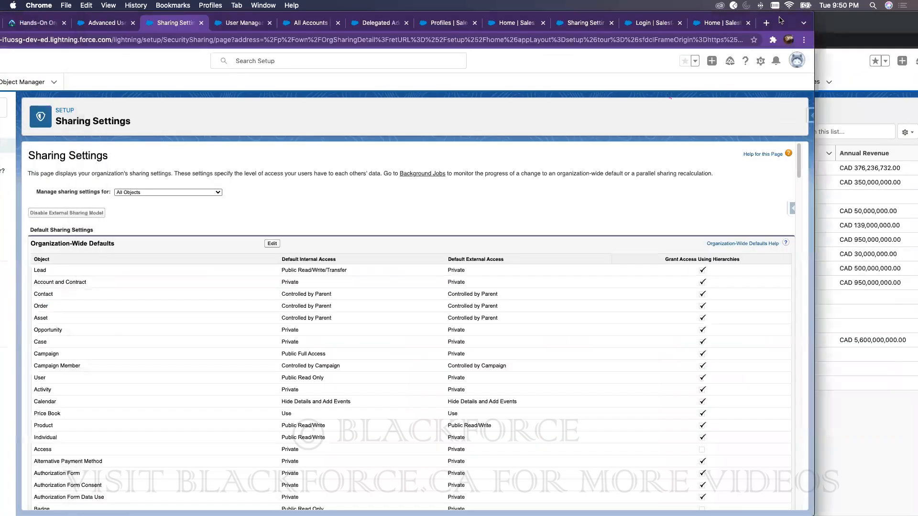
left_click(5, 108)
double_click(25, 109)
type("public")
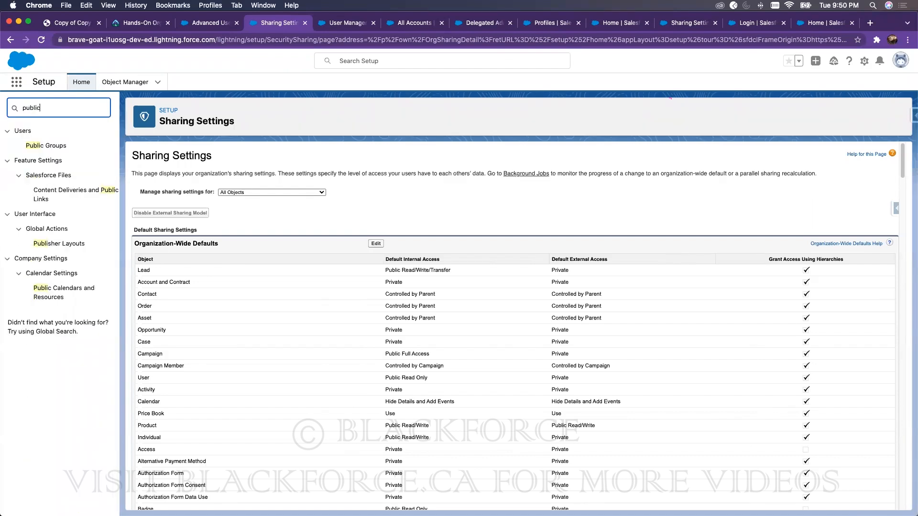
left_click(48, 146)
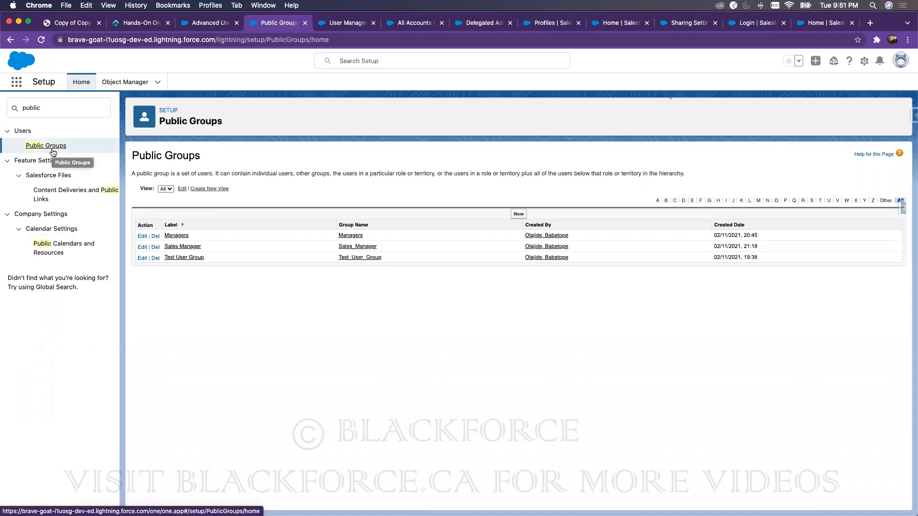
left_click(518, 213)
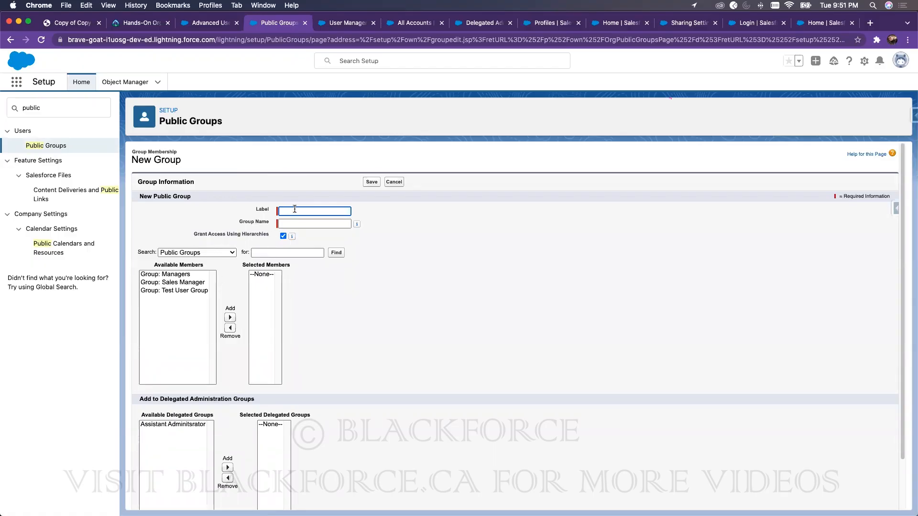
Step: Set the member Search dropdown to Users so individual users are listed
left_click(216, 252)
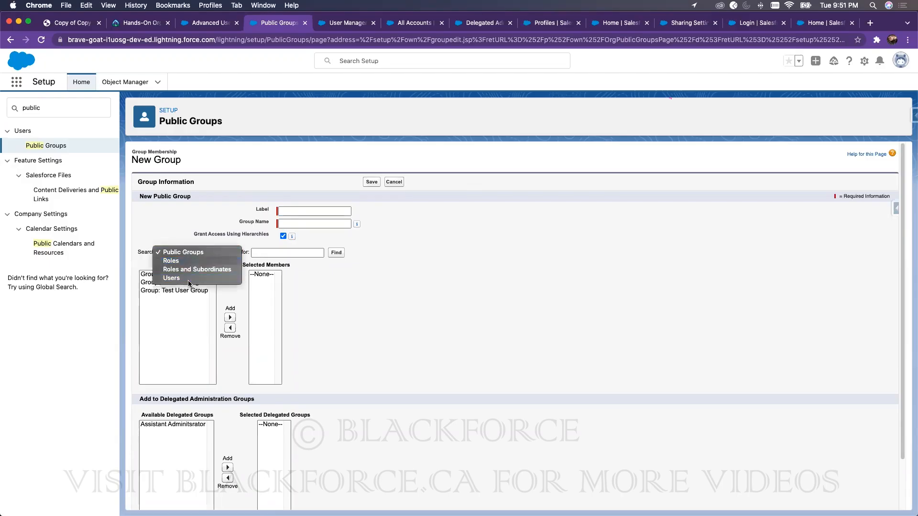
left_click(188, 279)
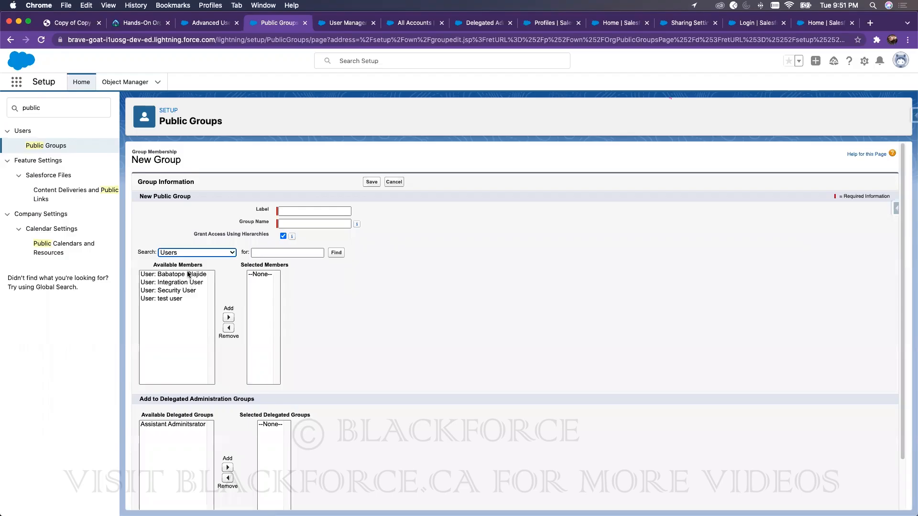
left_click(190, 254)
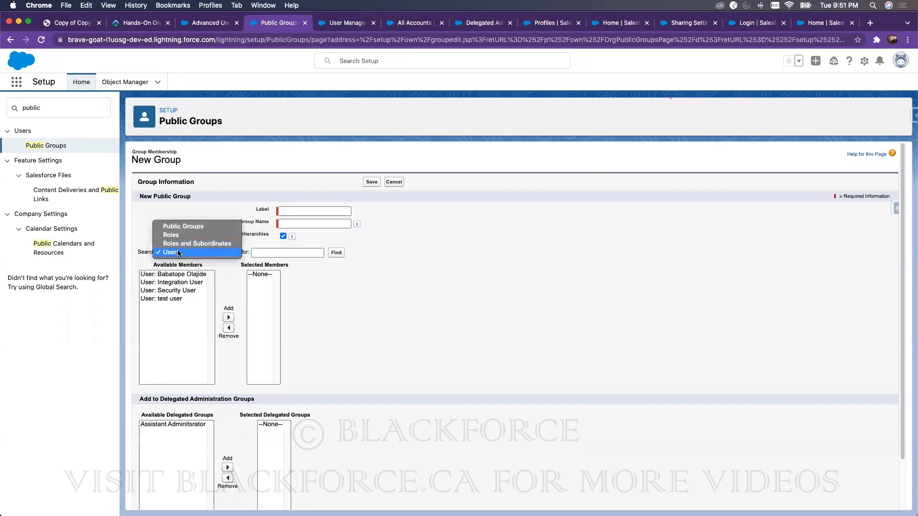
left_click(172, 197)
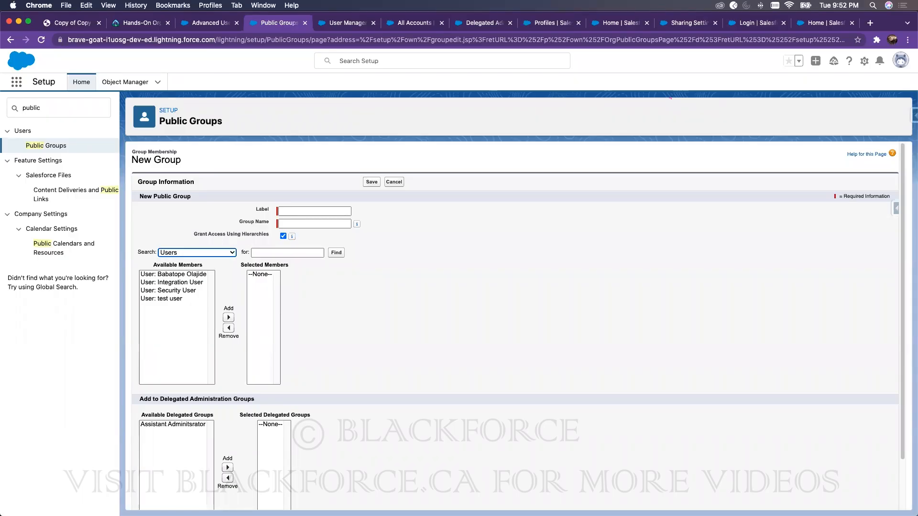
Step: Find 'profile' in Quick Find and review the Accounting Department profile's Account object permissions
left_click(71, 102)
type("profile")
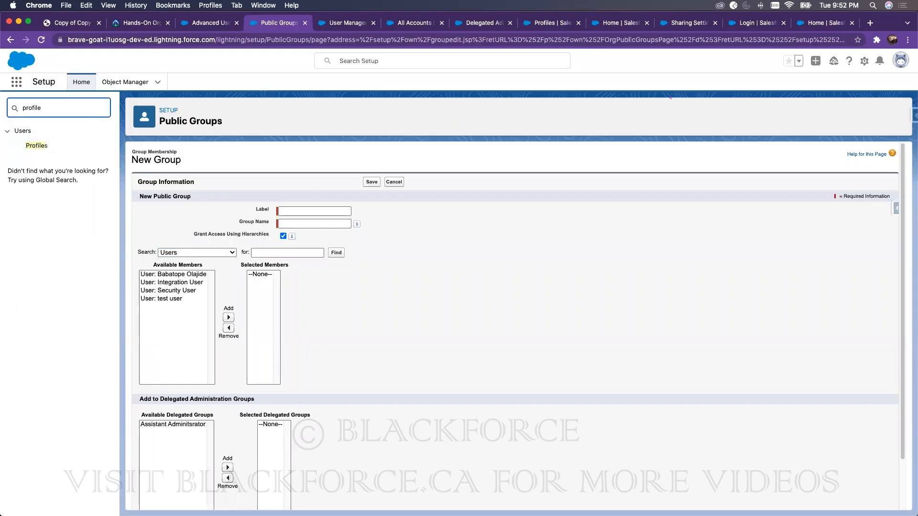
left_click(36, 145)
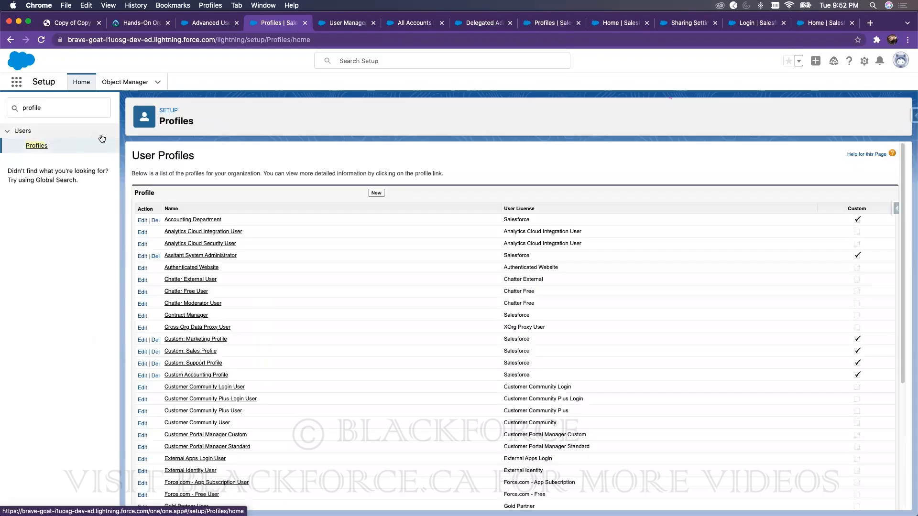
left_click(216, 221)
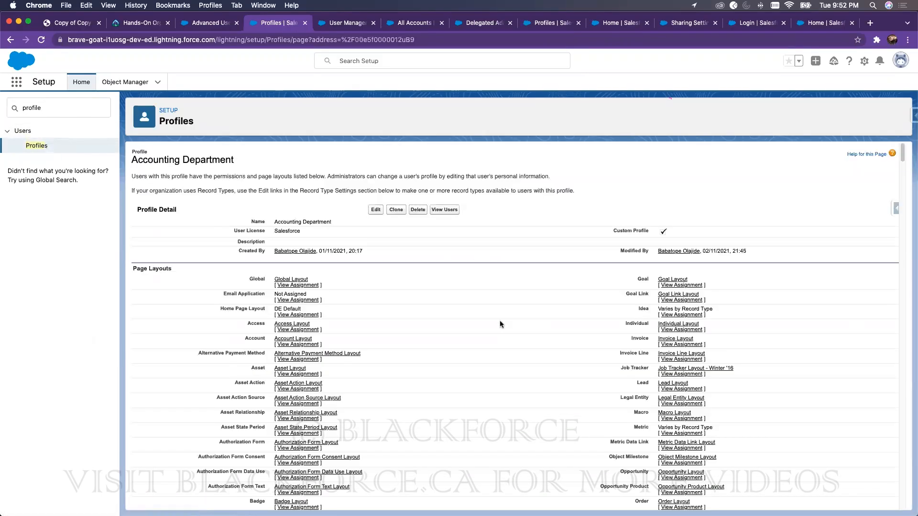
scroll(500, 323, "down", 20)
scroll(500, 324, "down", 20)
scroll(297, 283, "up", 15)
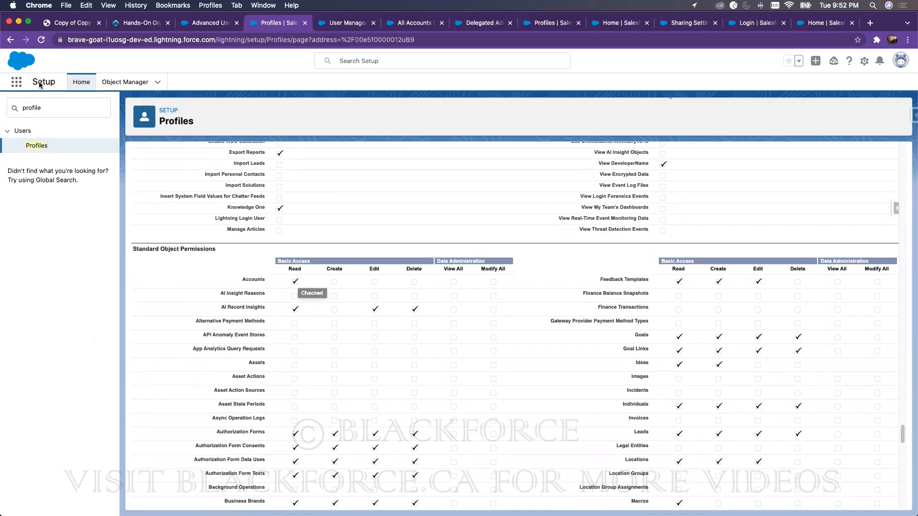
Step: Search Quick Find for 'permission' and open the Permission Sets list
double_click(49, 108)
type("permission")
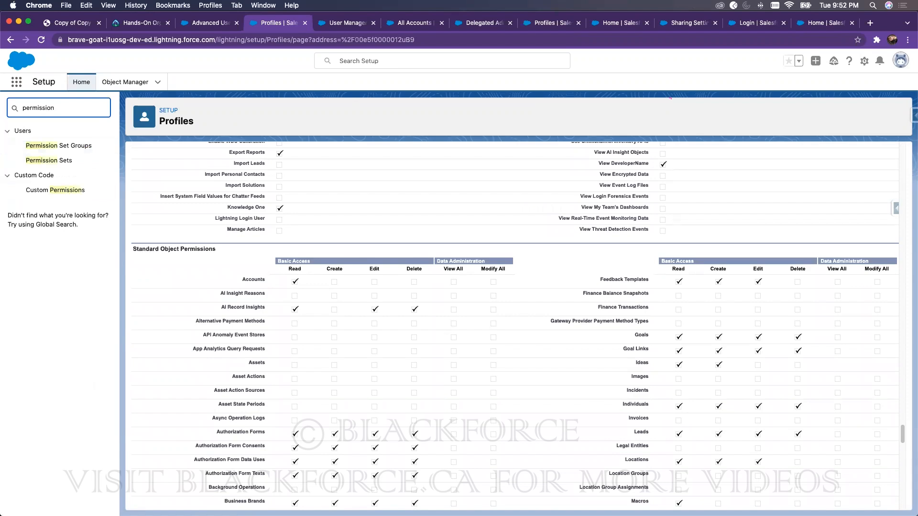
left_click(65, 163)
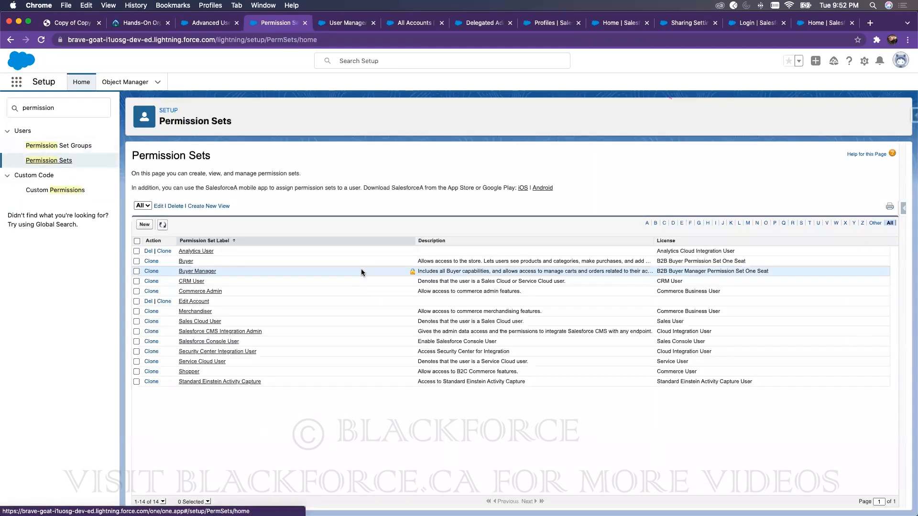
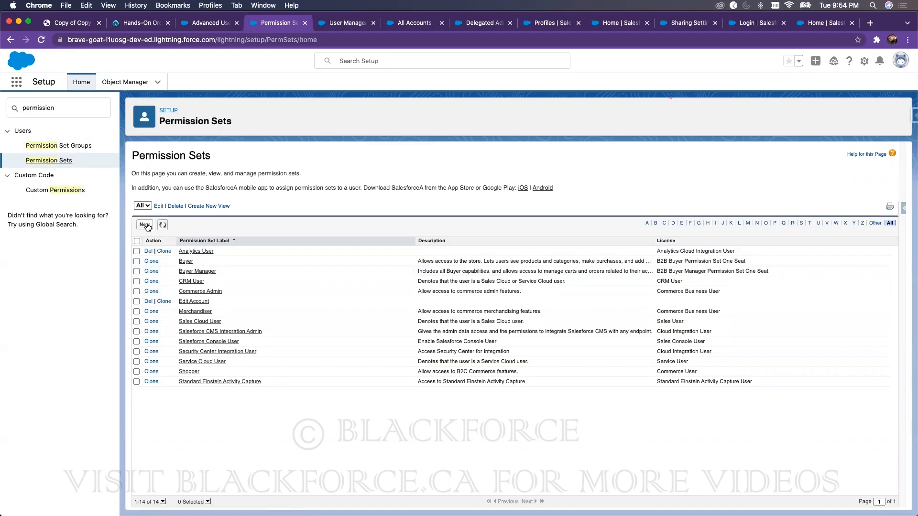
Step: Review the Edit Account permission set's settings, then start a Quick Find search for profile pages
left_click(191, 300)
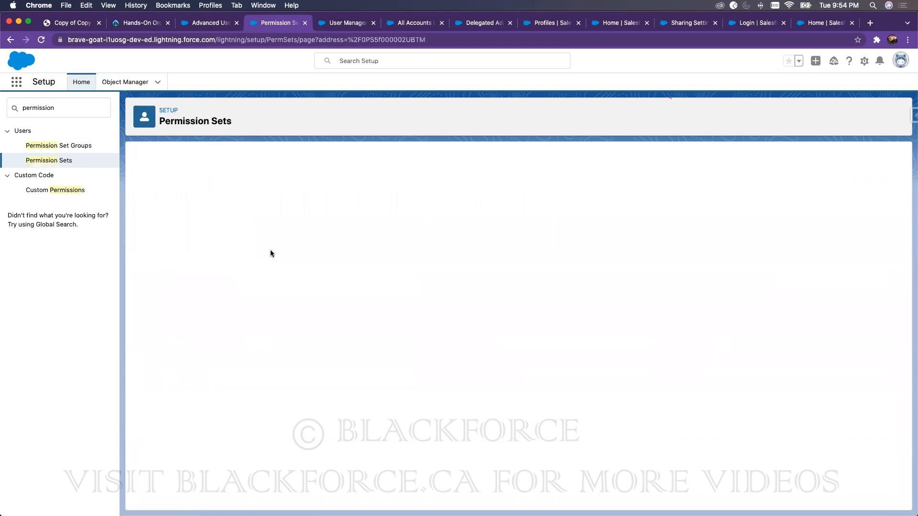
scroll(300, 357, "down", 2)
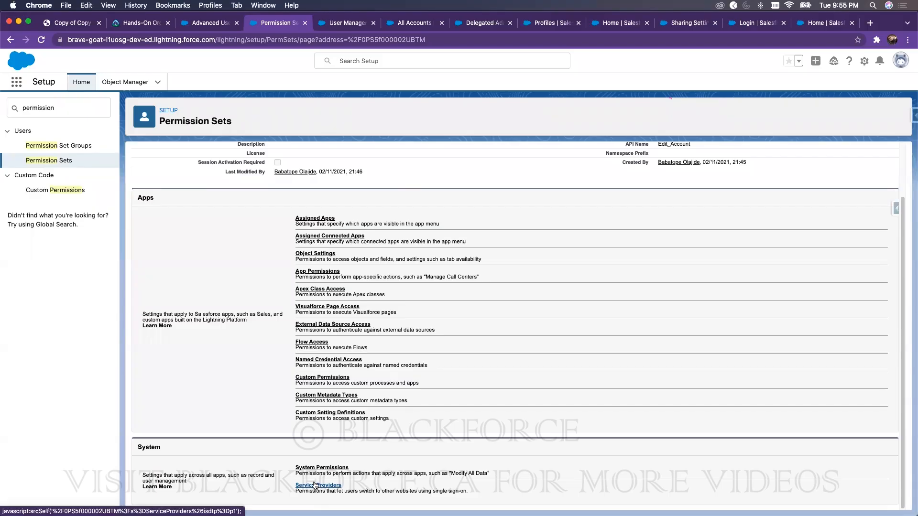
double_click(59, 109)
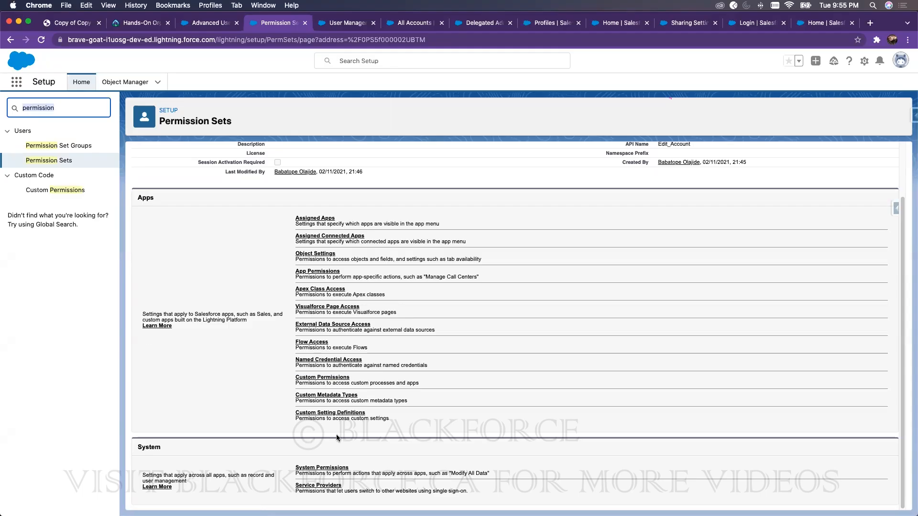
type("prfoile")
key("BackSpace")
key("BackSpace")
type("fo")
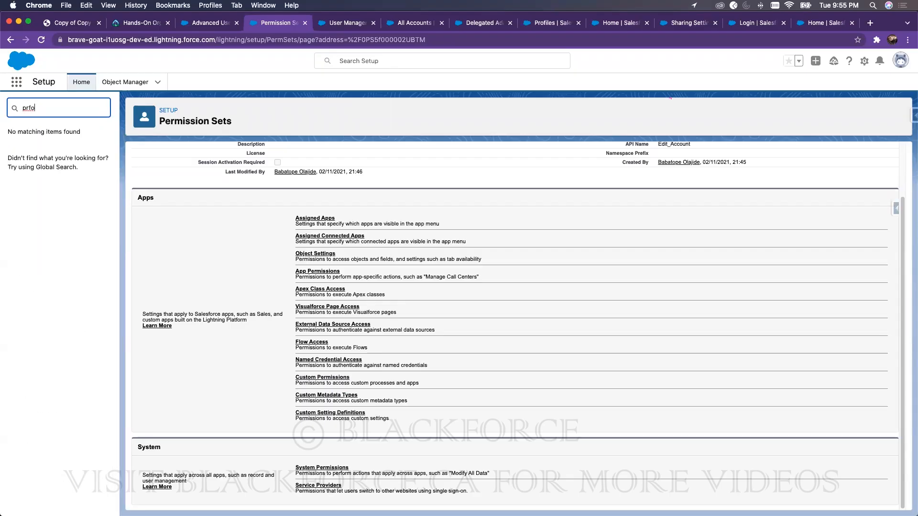
key("BackSpace")
key("BackSpace")
Step: Open the Accounting Department profile from Profiles, then search Quick Find for 'user'
type("o")
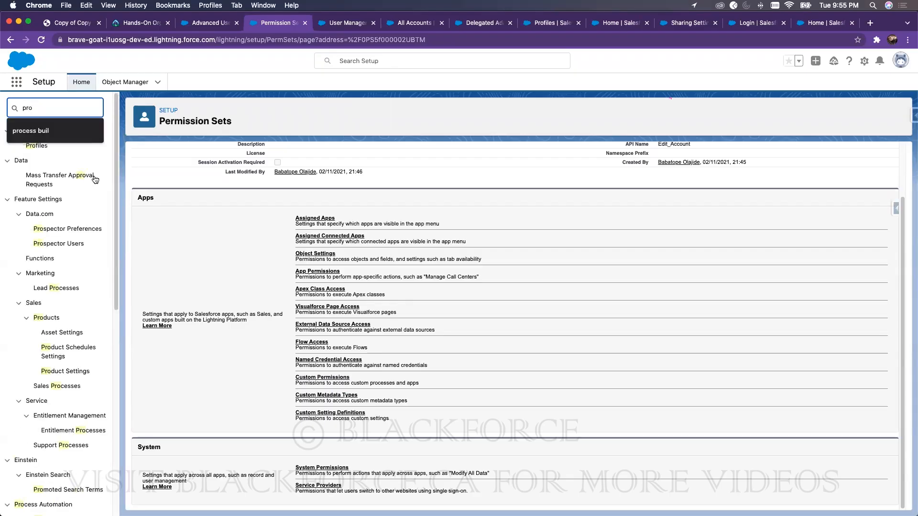
left_click(40, 147)
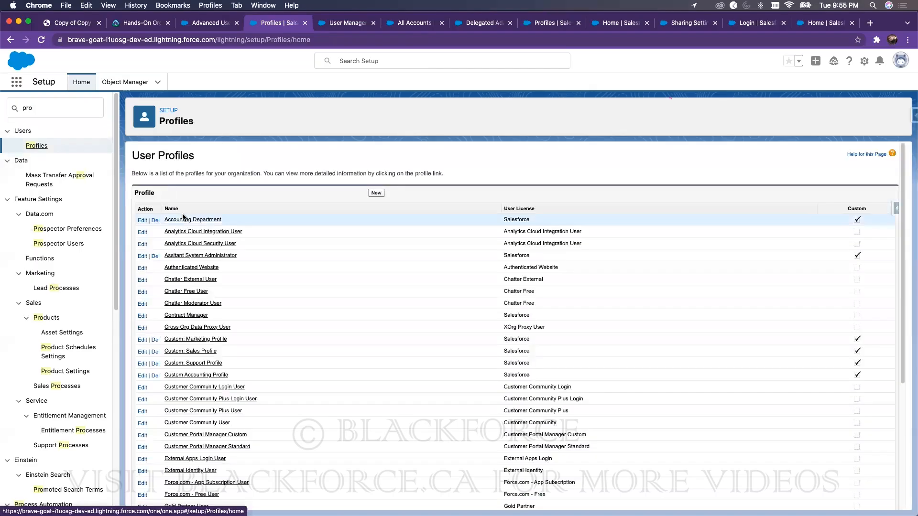
left_click(215, 220)
scroll(337, 310, "down", 15)
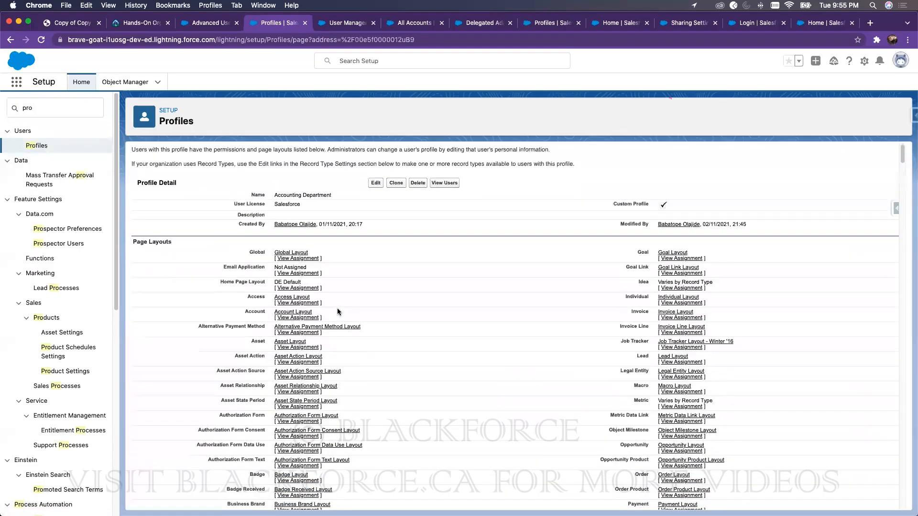
scroll(343, 281, "up", 15)
left_click(80, 112)
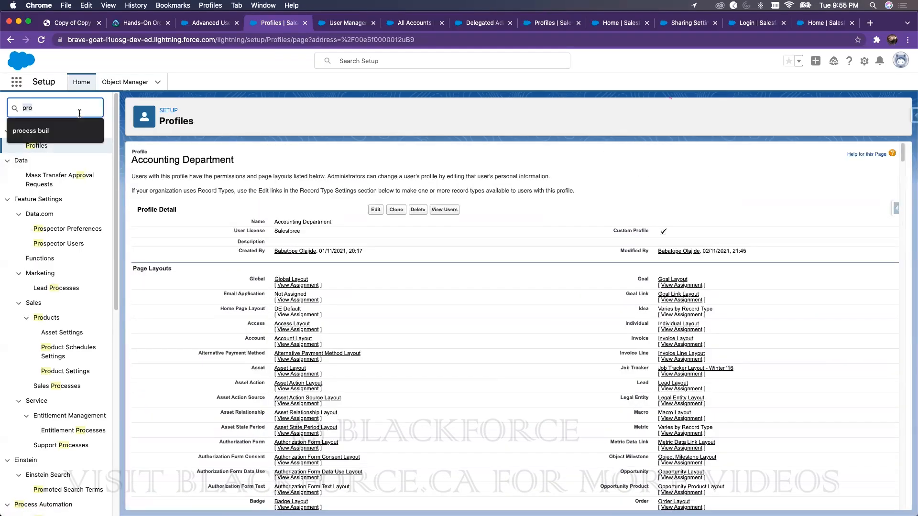
type("user")
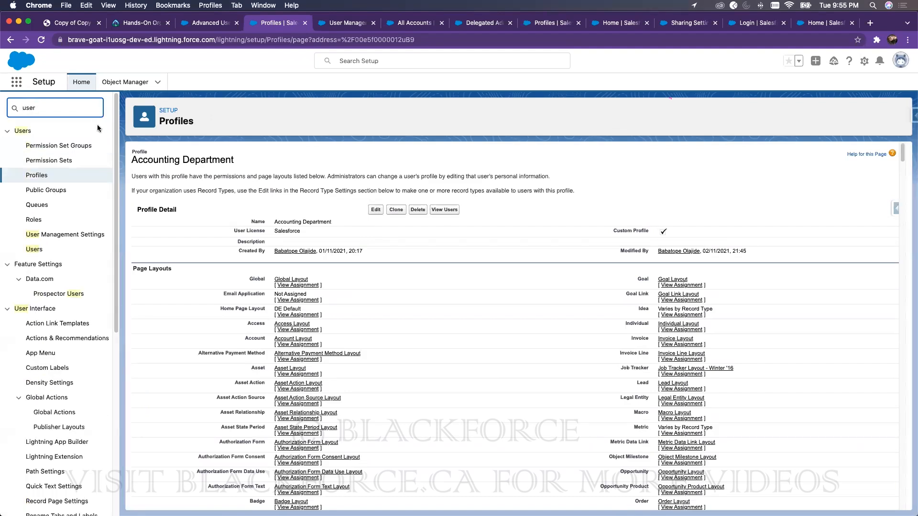
Step: Enable Enhanced Profile List Views and Enhanced Profile User Interface in User Management Settings, then reload
left_click(62, 235)
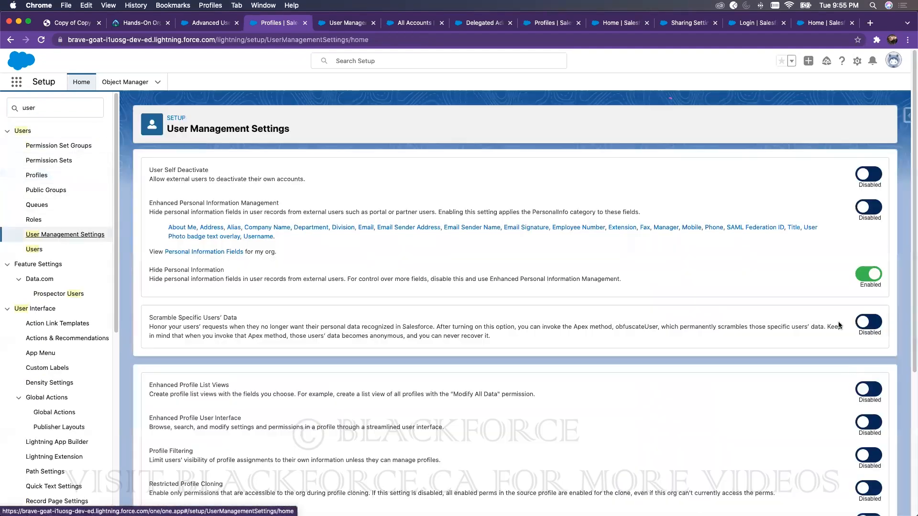
left_click(869, 400)
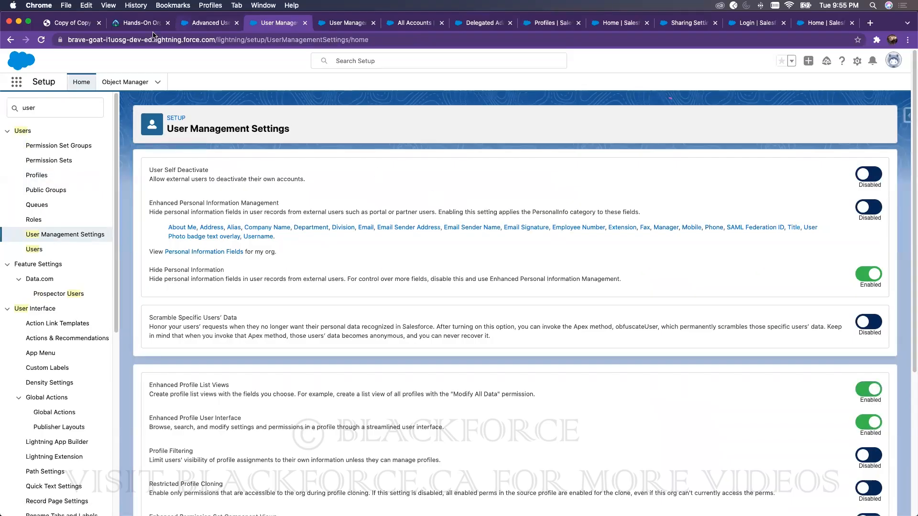
left_click(41, 40)
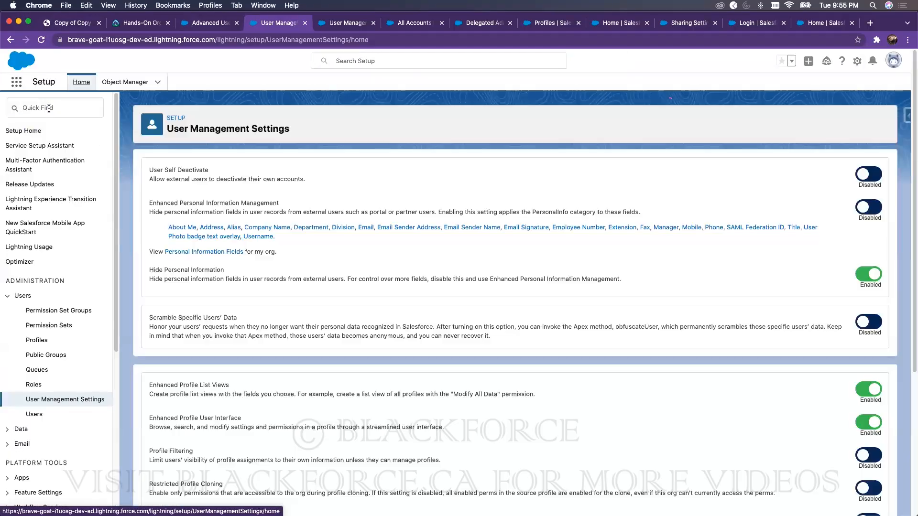
left_click(49, 109)
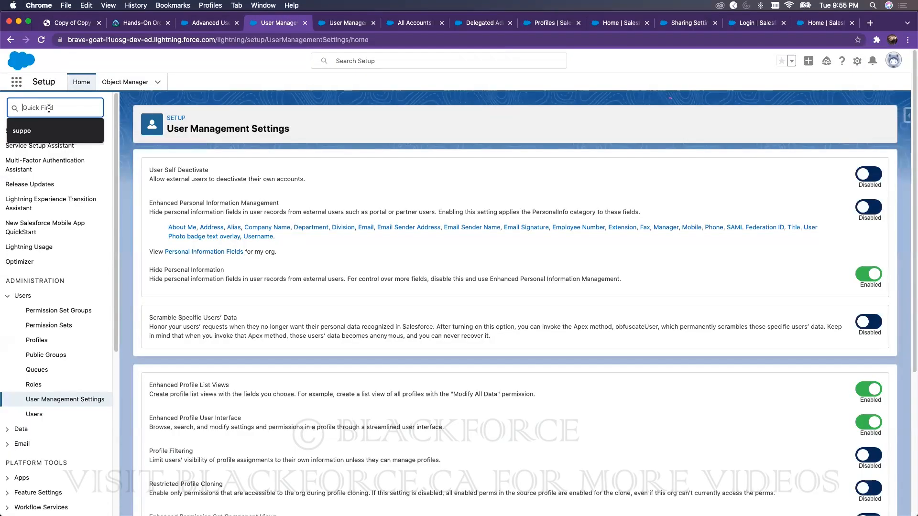
Step: Open the Accounting Department profile and review its Apps and System sections in the enhanced layout
type("profiles")
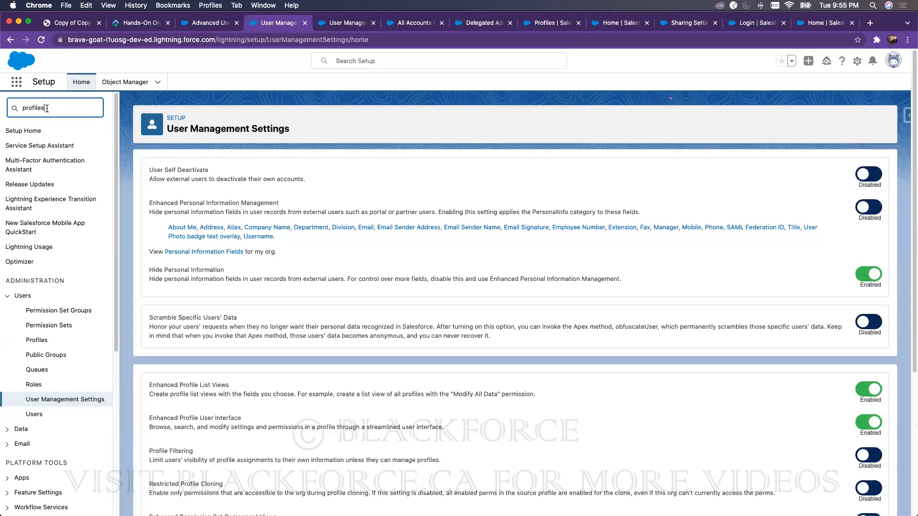
left_click(39, 144)
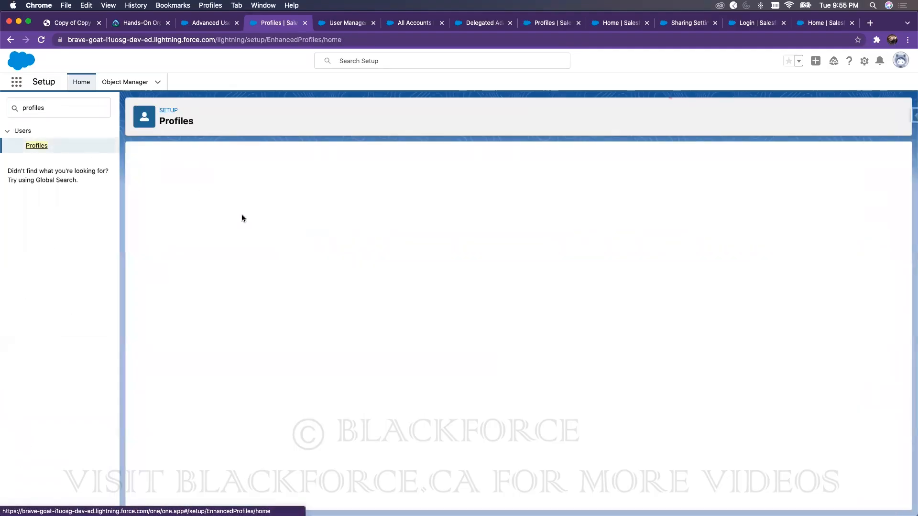
left_click(199, 222)
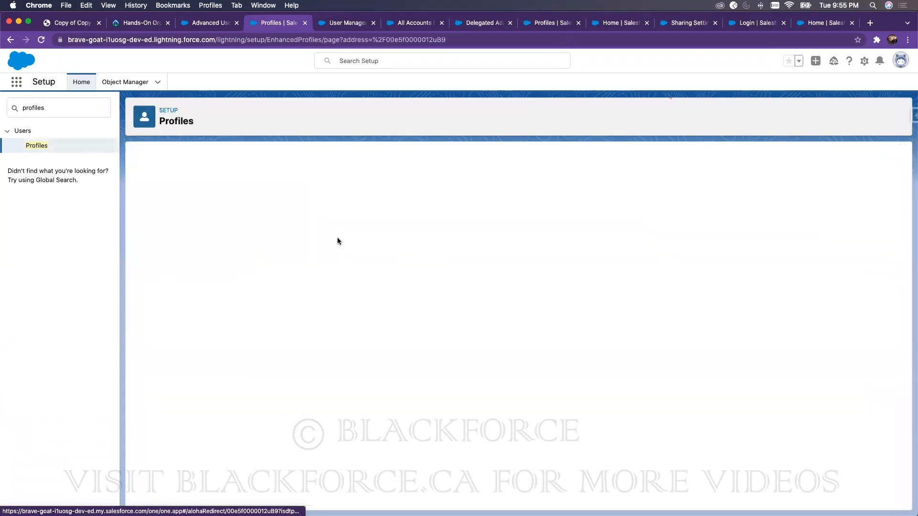
scroll(331, 287, "down", 10)
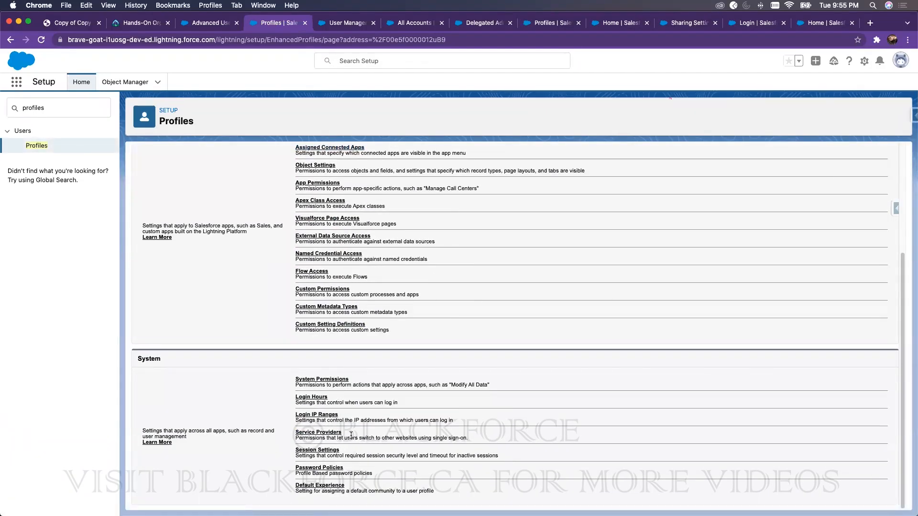
left_click_drag(355, 467, 298, 394)
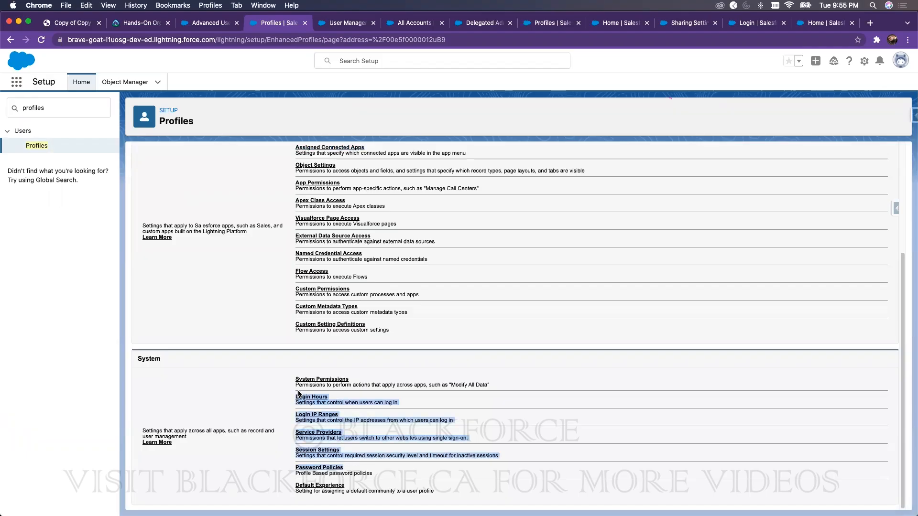
scroll(337, 256, "up", 5)
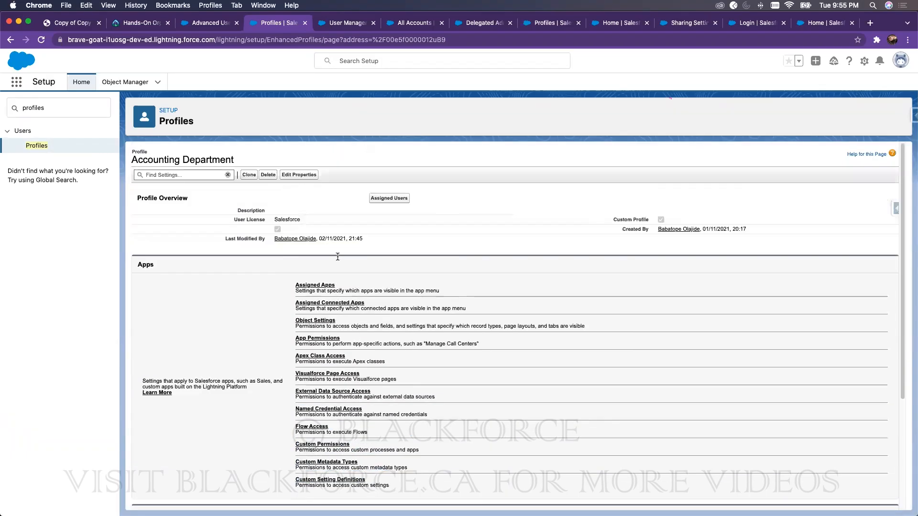
Step: Search Quick Find for 'perm' to list the permission pages
double_click(64, 102)
type("permision")
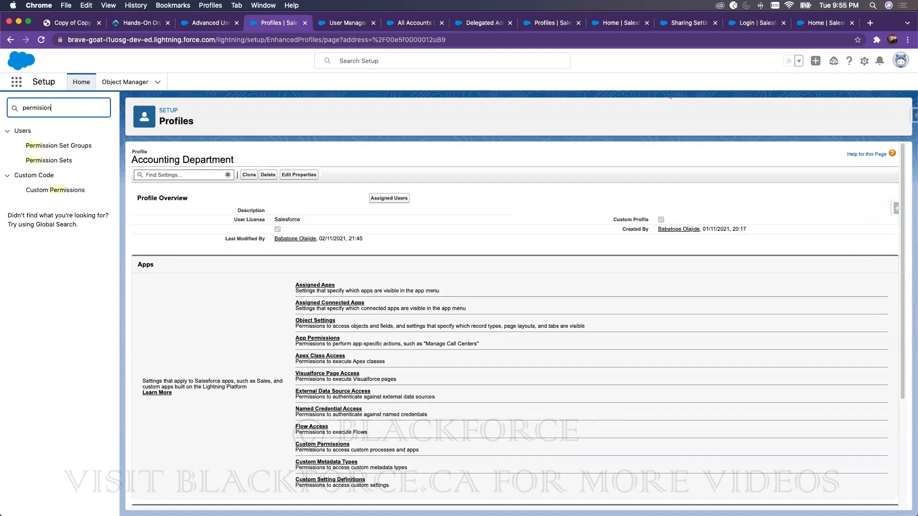
key("BackSpace")
key("BackSpace")
key("BackSpace")
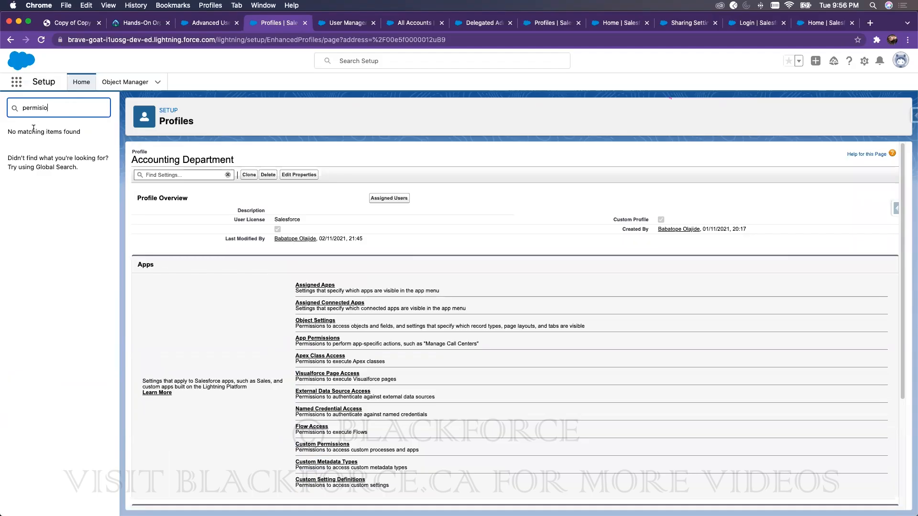
key("BackSpace")
key("BackSpace")
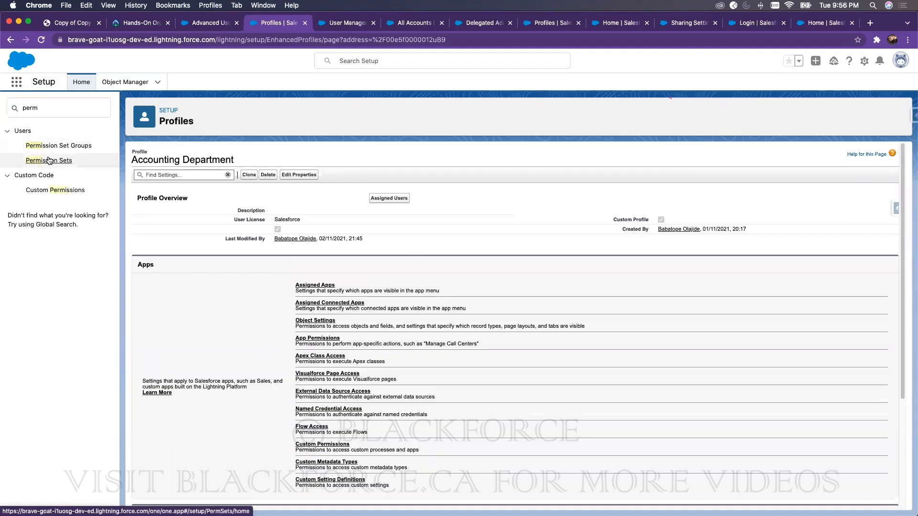
Step: Open the Analytics User permission set from the Permission Sets list
left_click(48, 160)
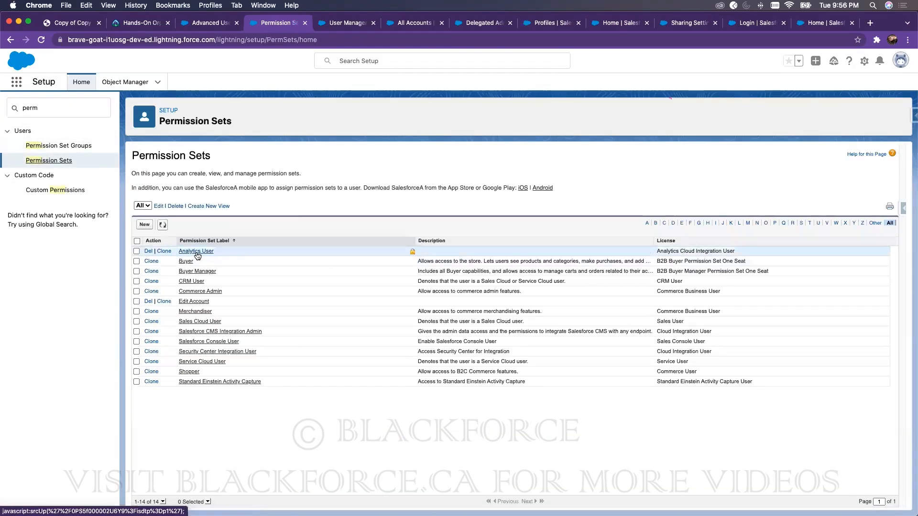
left_click(196, 255)
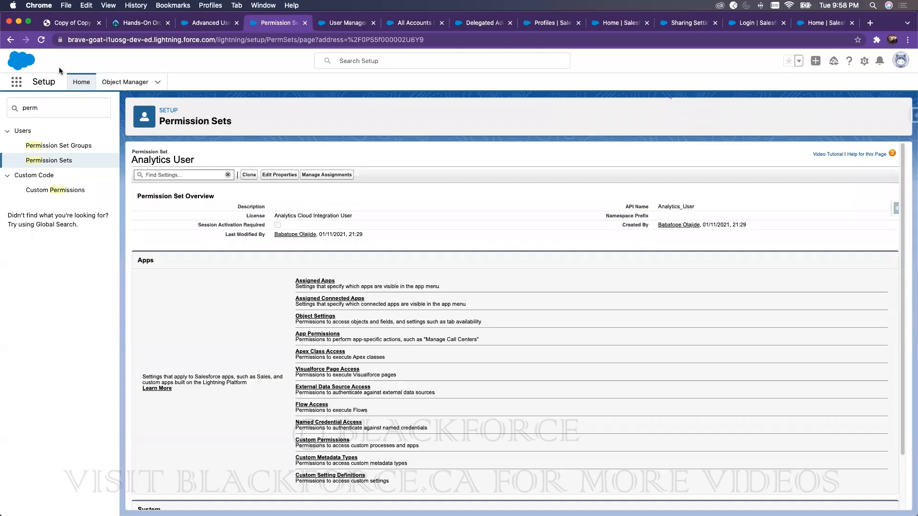
left_click(72, 103)
key("super+a")
Step: Search Quick Find for 'user' and open the All Users list
type("user")
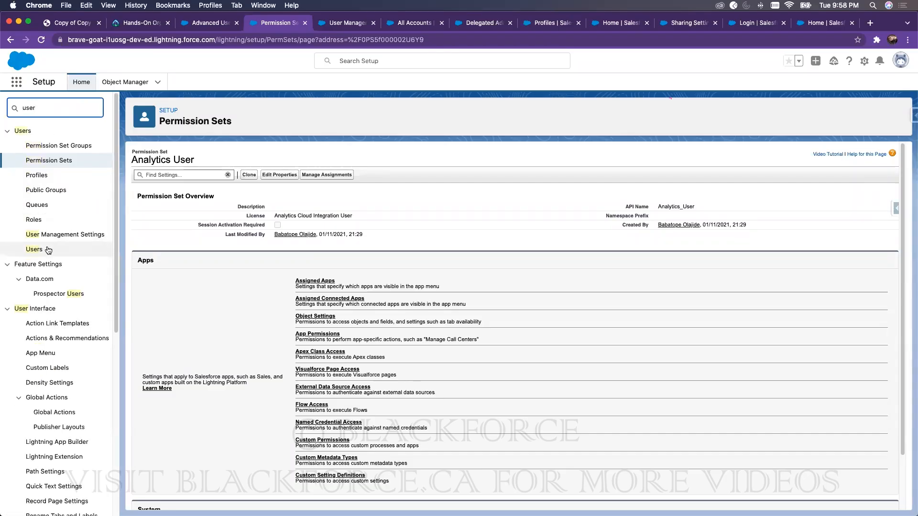
left_click(48, 249)
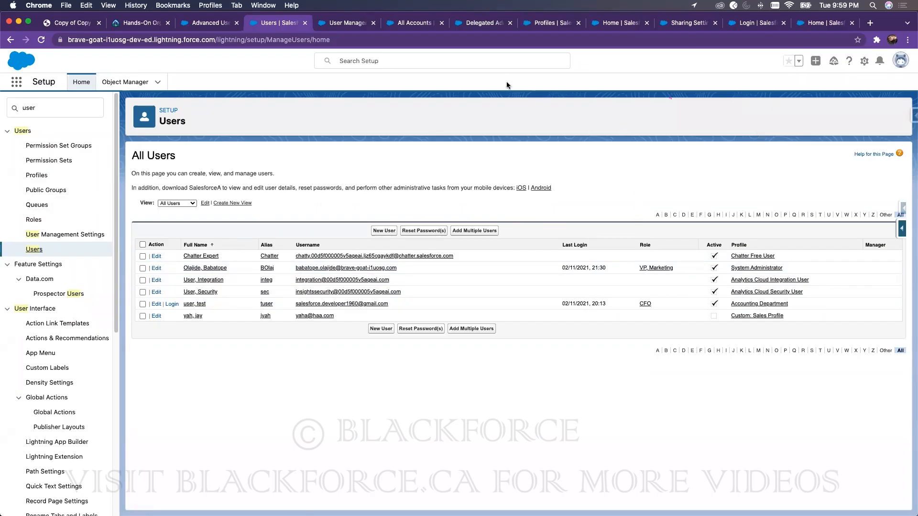
Step: View the Configuration and Setup (20%) - Part 4 training slide, then return to the Salesforce org
left_click(72, 23)
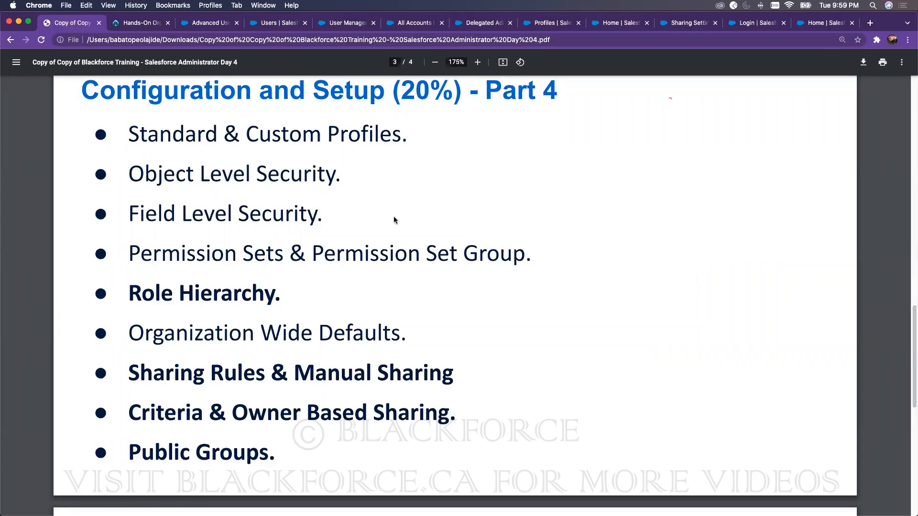
left_click(203, 23)
Step: Show the All Opportunities list view (31 records), then open the Dickenson plc account
left_click(138, 89)
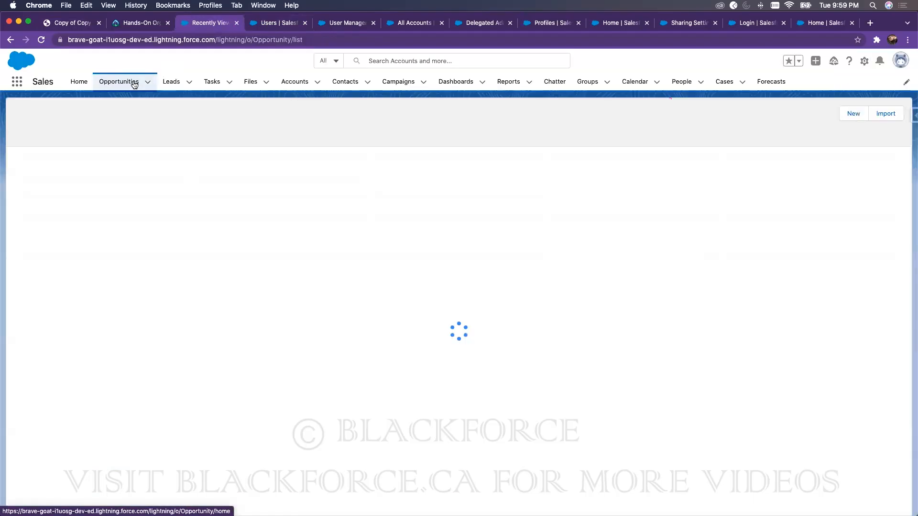
left_click(88, 118)
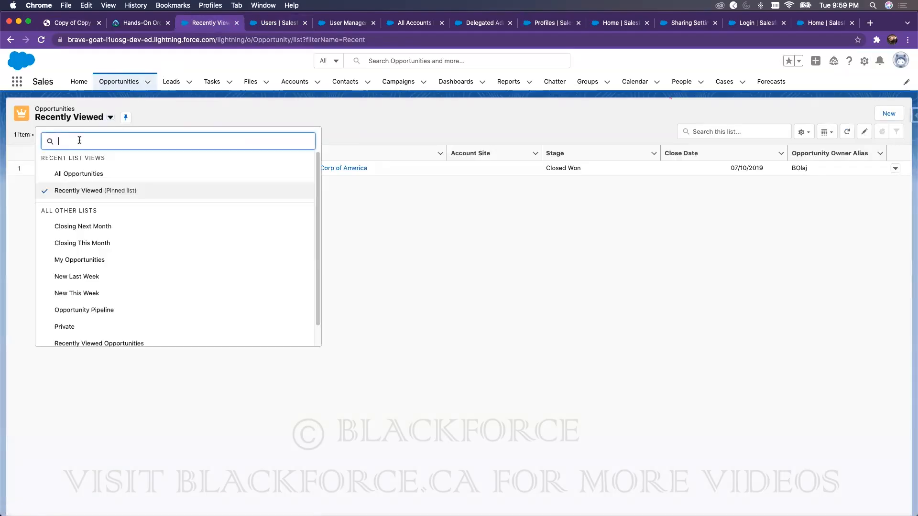
left_click(76, 175)
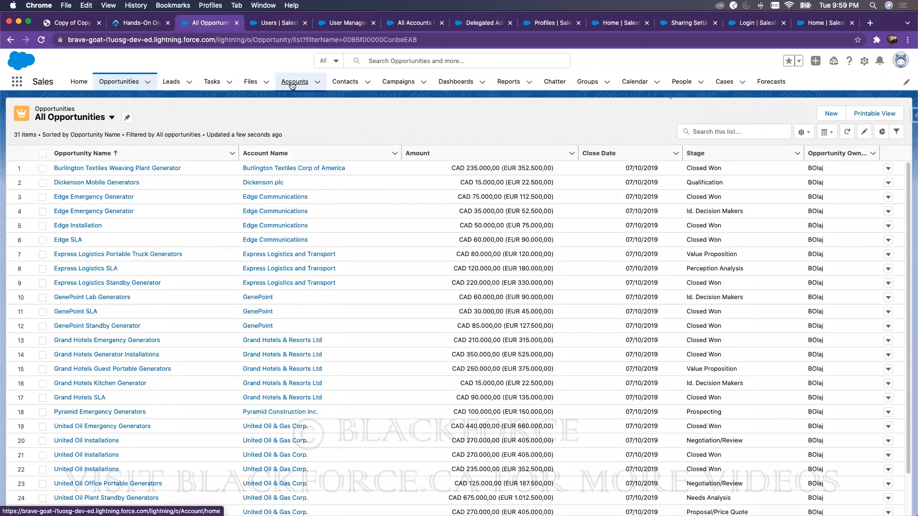
left_click(293, 85)
left_click(88, 170)
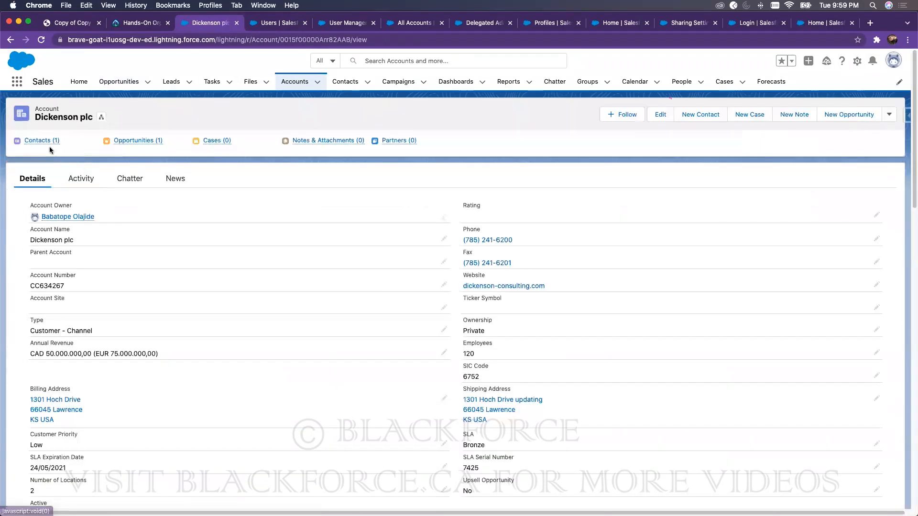